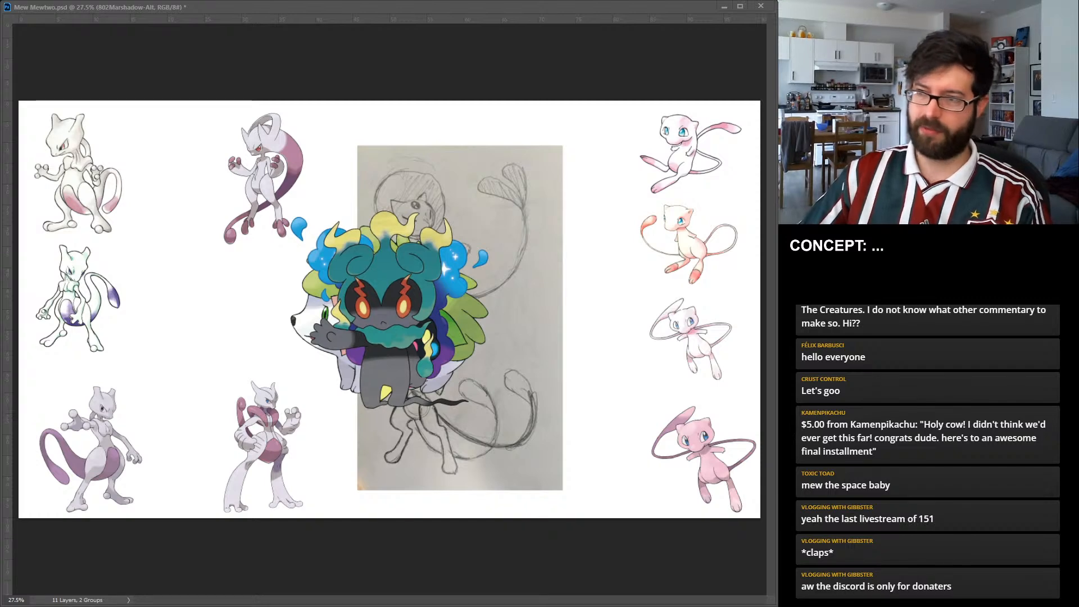
Scale the Marshadow image down to about half its size and place it at the canvas's lower edge beside the pink Mew.
{"action": "left_click_drag", "start_coordinate": [389, 315], "coordinate": [560, 407]}
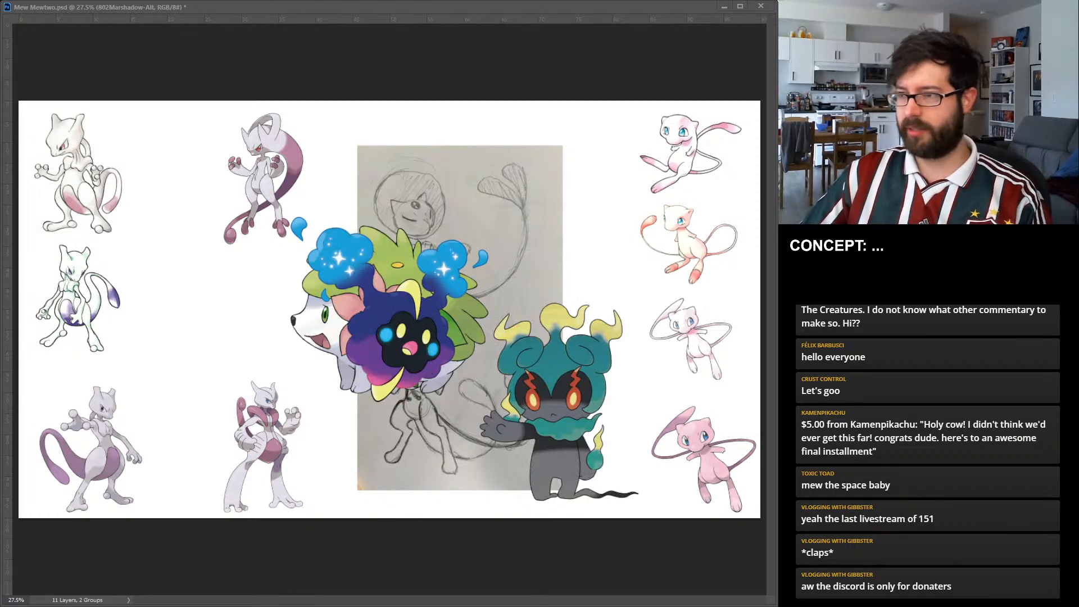
{"action": "left_click_drag", "start_coordinate": [559, 301], "coordinate": [560, 386]}
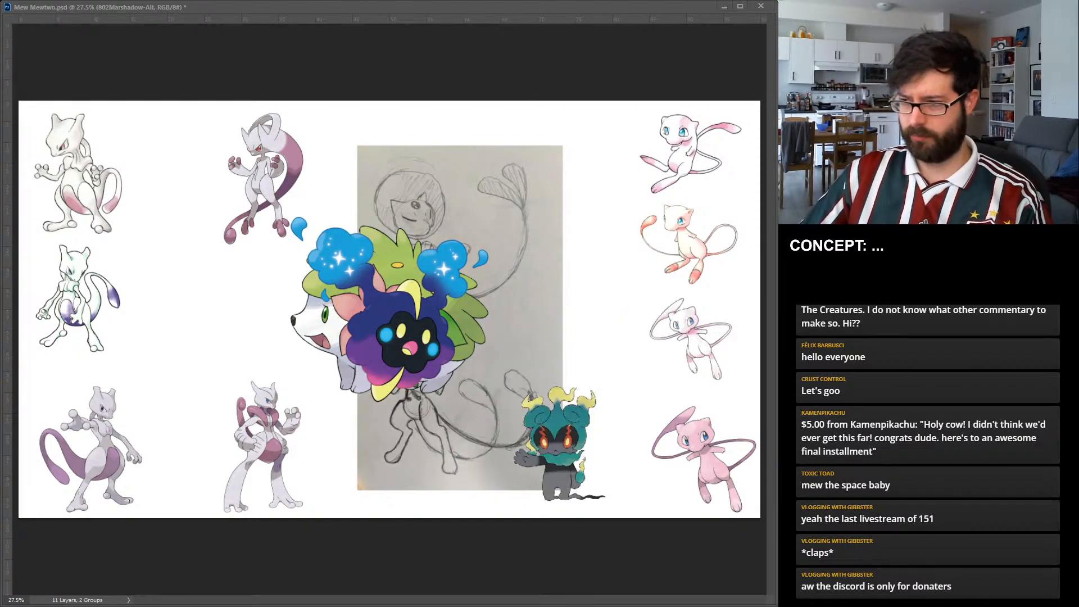
{"action": "left_click_drag", "start_coordinate": [559, 444], "coordinate": [592, 455]}
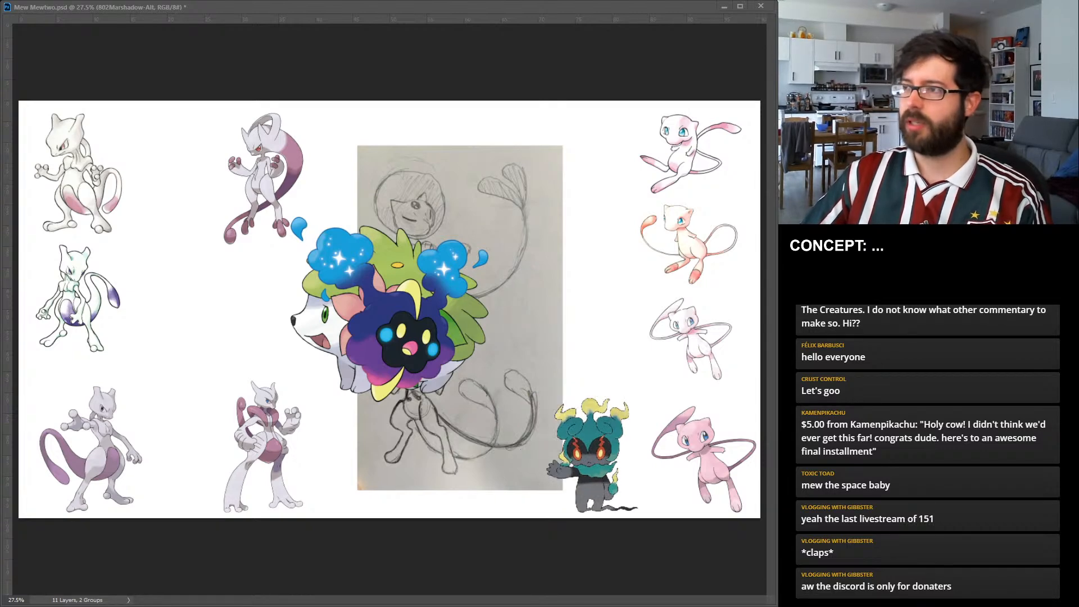
{"action": "key", "text": "Return"}
Shrink the Cosmog image and place it near the canvas's upper edge, beside the uppermost Mew artwork.
{"action": "left_click", "coordinate": [413, 340]}
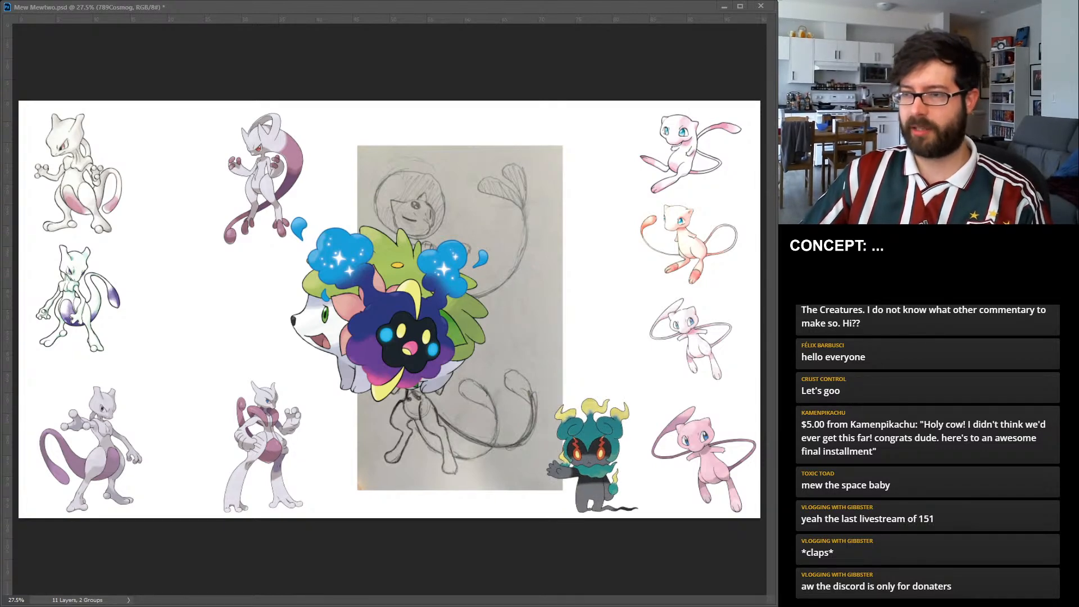
{"action": "left_click_drag", "start_coordinate": [291, 309], "coordinate": [362, 309]}
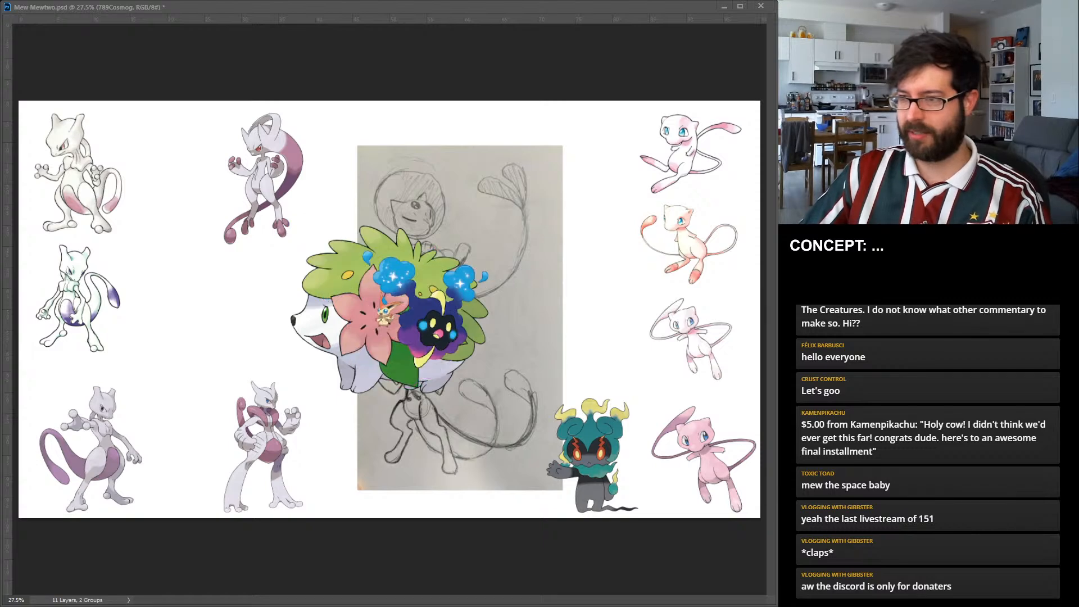
{"action": "left_click_drag", "start_coordinate": [438, 326], "coordinate": [573, 169]}
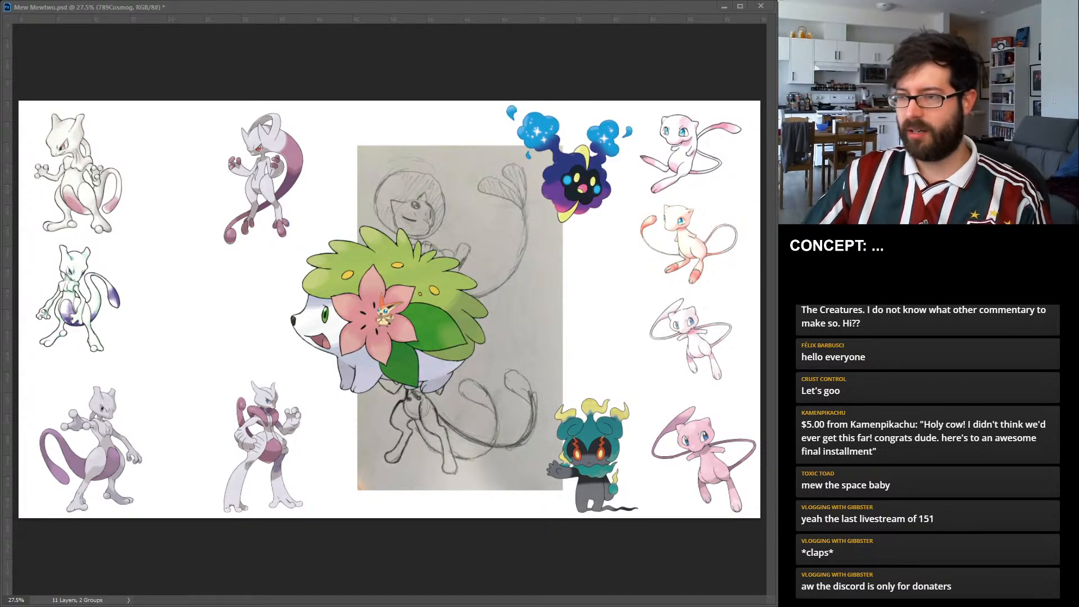
Enlarge the tiny Victini image and place it at the canvas's lower edge beside Marshadow.
{"action": "left_click", "coordinate": [385, 316]}
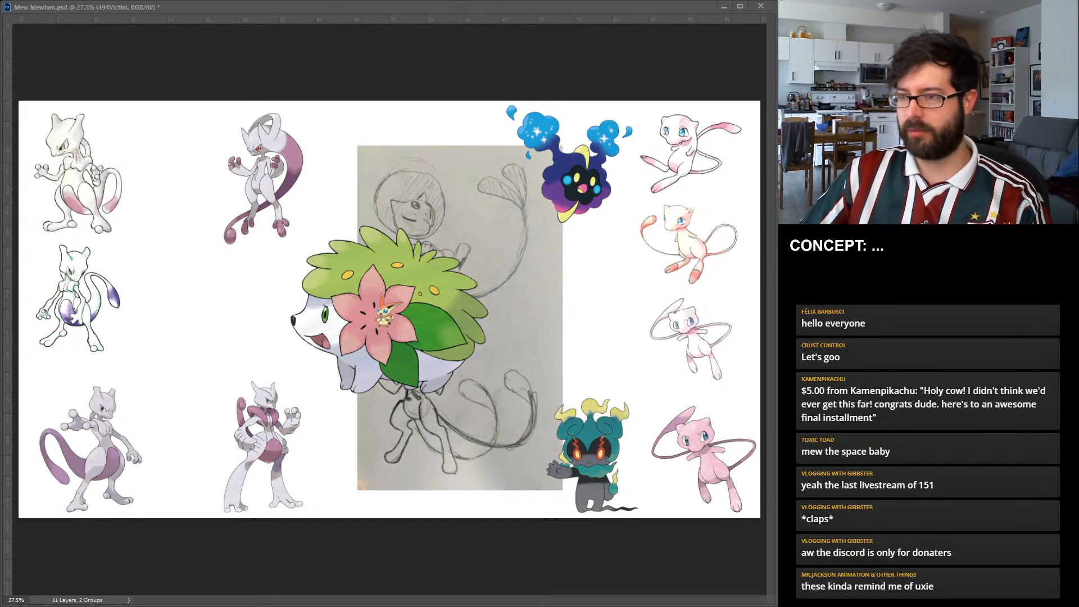
{"action": "left_click_drag", "start_coordinate": [403, 327], "coordinate": [465, 396]}
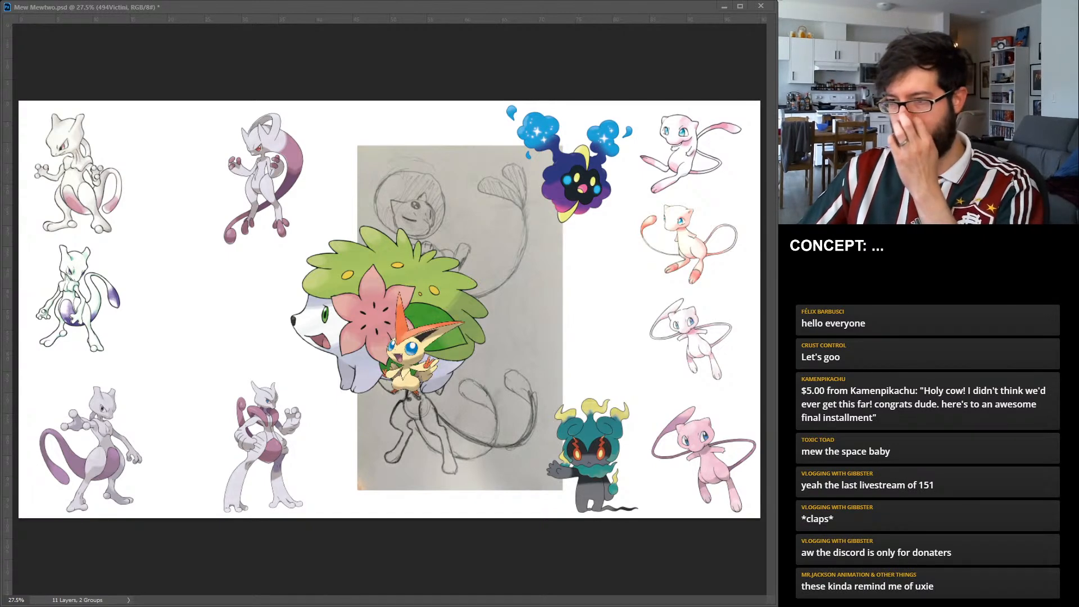
{"action": "left_click_drag", "start_coordinate": [415, 360], "coordinate": [462, 475]}
Shrink the Shaymin image and place it directly above Marshadow, with Victini moved between Shaymin and Cosmog.
{"action": "left_click", "coordinate": [393, 323]}
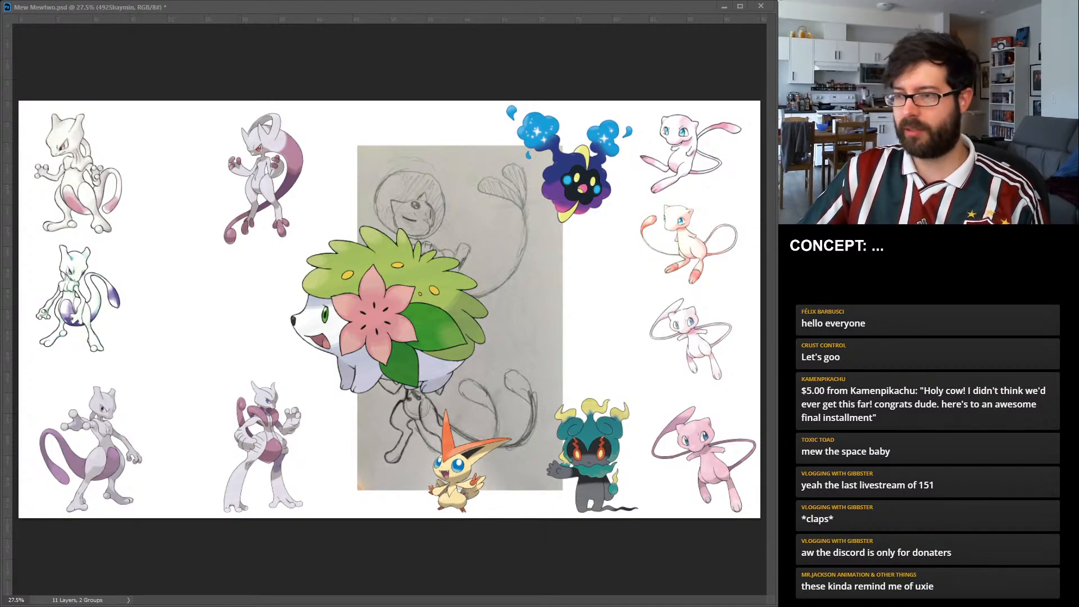
{"action": "left_click_drag", "start_coordinate": [291, 309], "coordinate": [358, 310]}
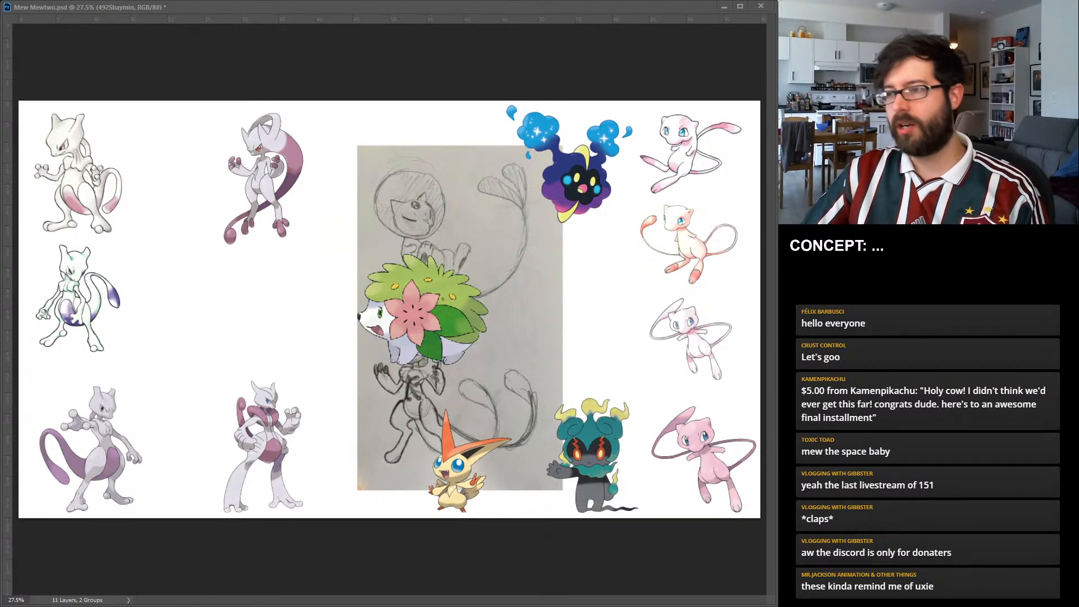
{"action": "left_click_drag", "start_coordinate": [424, 312], "coordinate": [527, 313]}
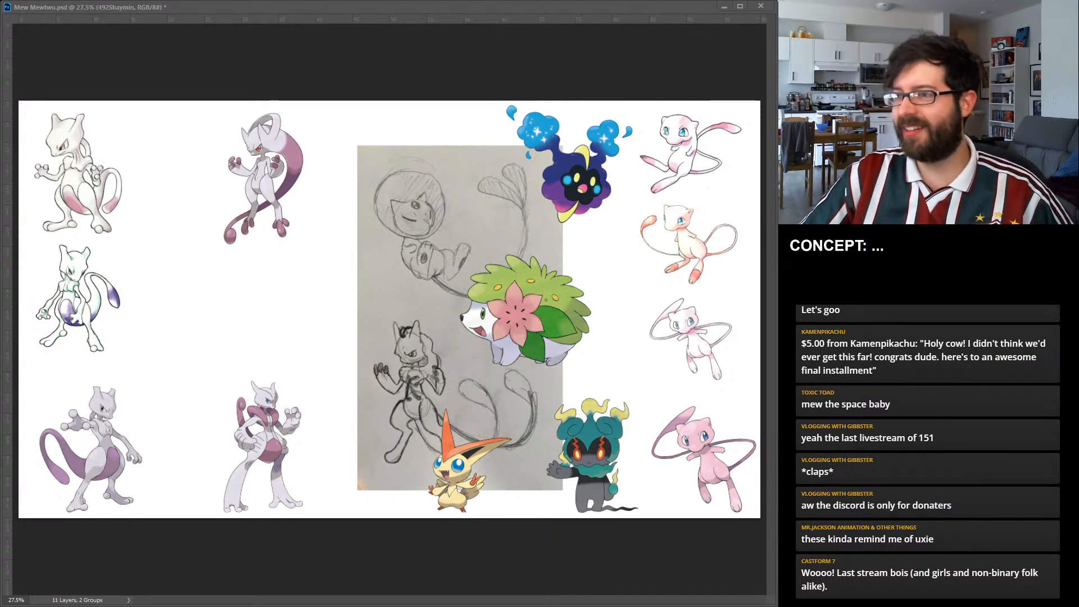
{"action": "left_click_drag", "start_coordinate": [460, 311], "coordinate": [594, 344]}
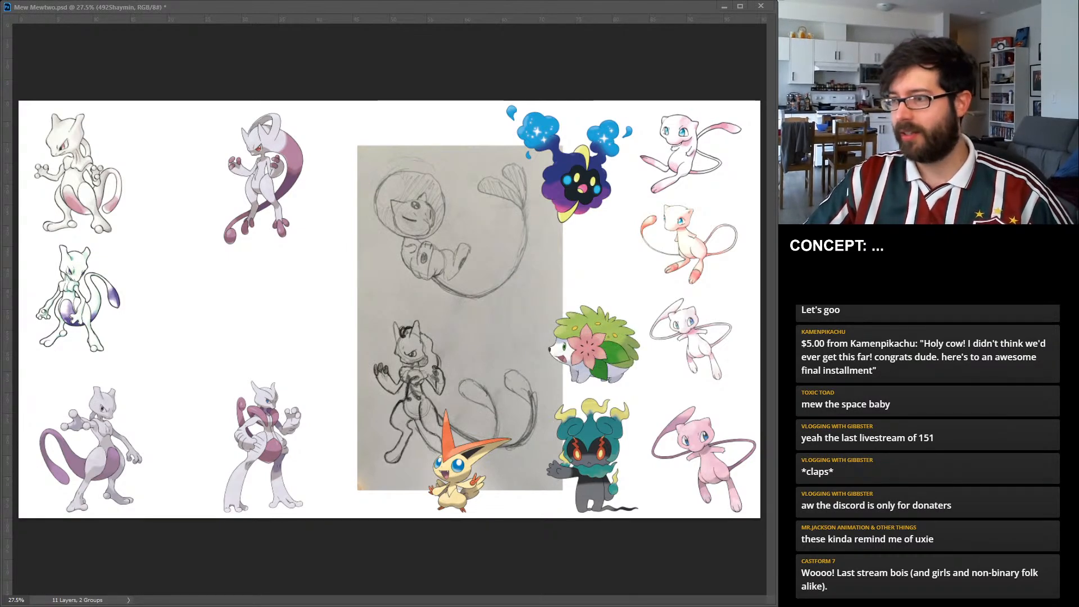
{"action": "left_click_drag", "start_coordinate": [460, 472], "coordinate": [594, 257]}
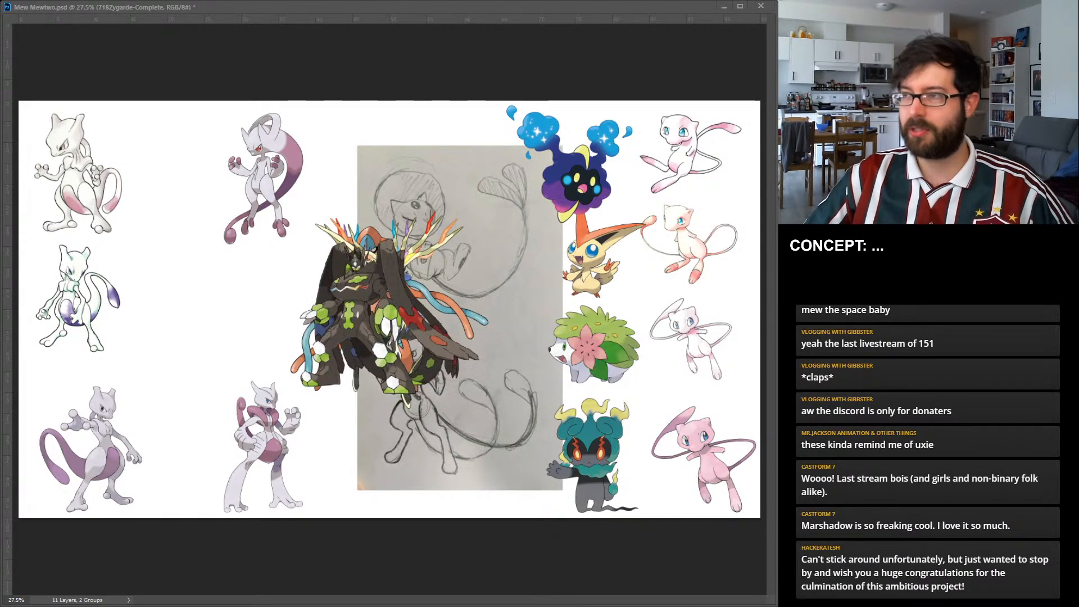
Spread the stacked Lunala, Zygarde, Xerneas and Deoxys images apart across the canvas so each can be seen separately.
{"action": "key", "text": "Return"}
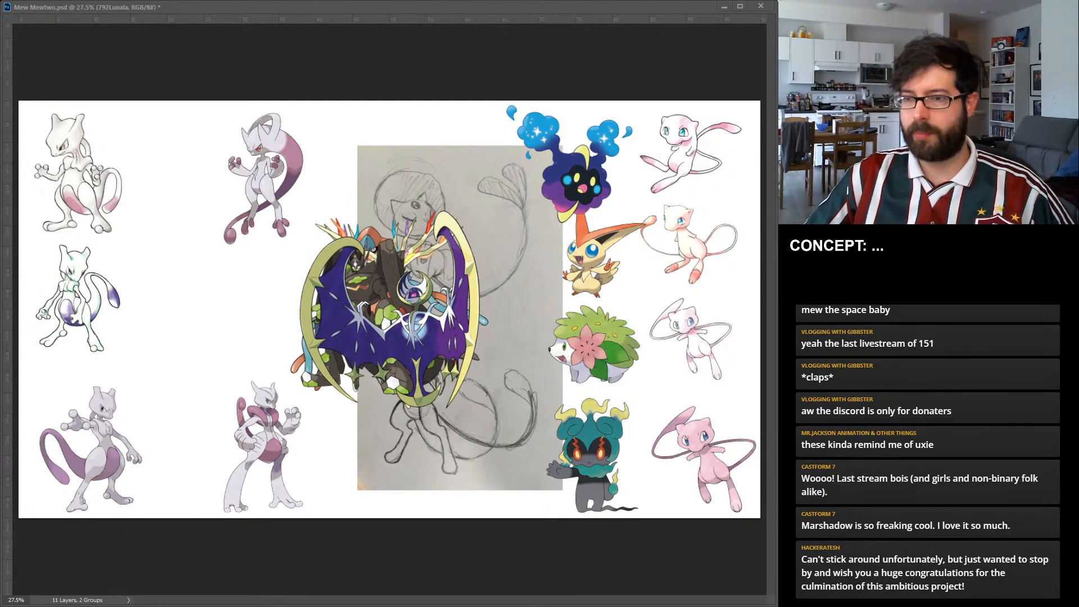
{"action": "left_click_drag", "start_coordinate": [390, 310], "coordinate": [169, 306]}
{"action": "left_click_drag", "start_coordinate": [351, 285], "coordinate": [447, 184]}
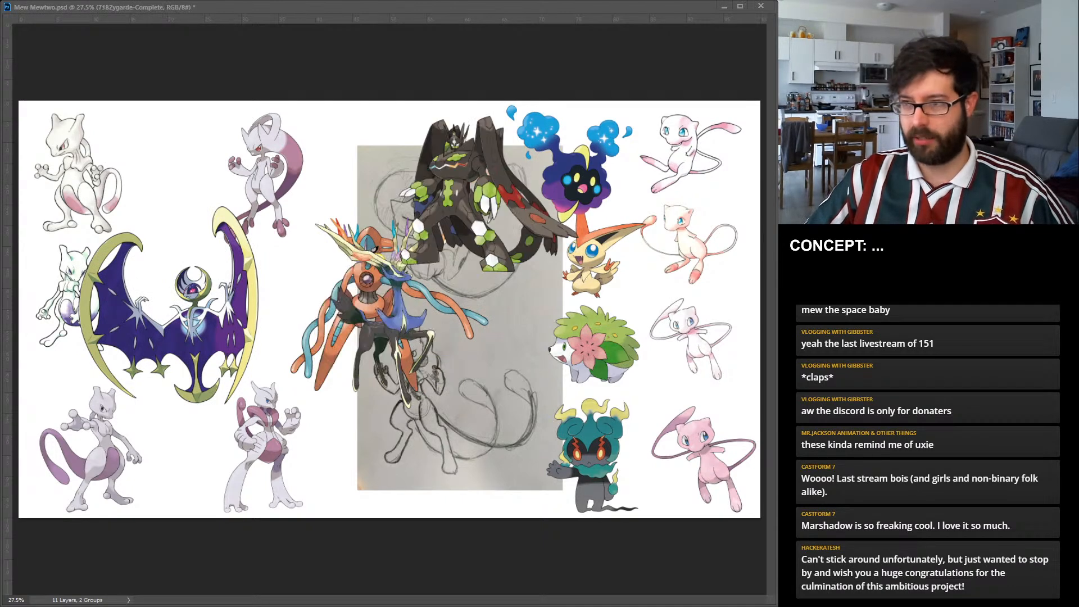
{"action": "left_click_drag", "start_coordinate": [395, 311], "coordinate": [474, 413]}
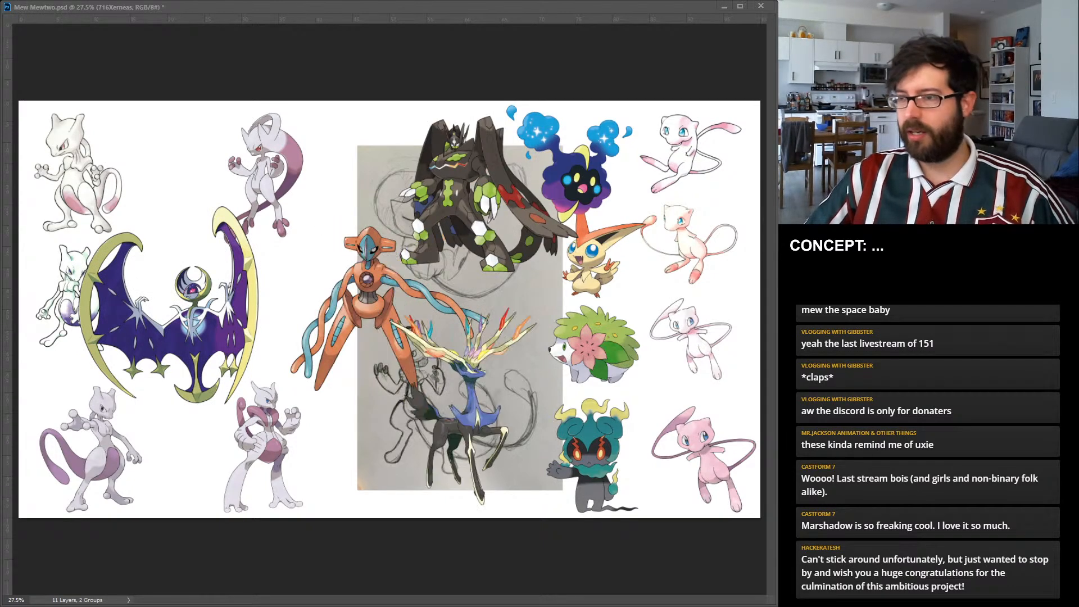
{"action": "left_click_drag", "start_coordinate": [366, 292], "coordinate": [321, 304]}
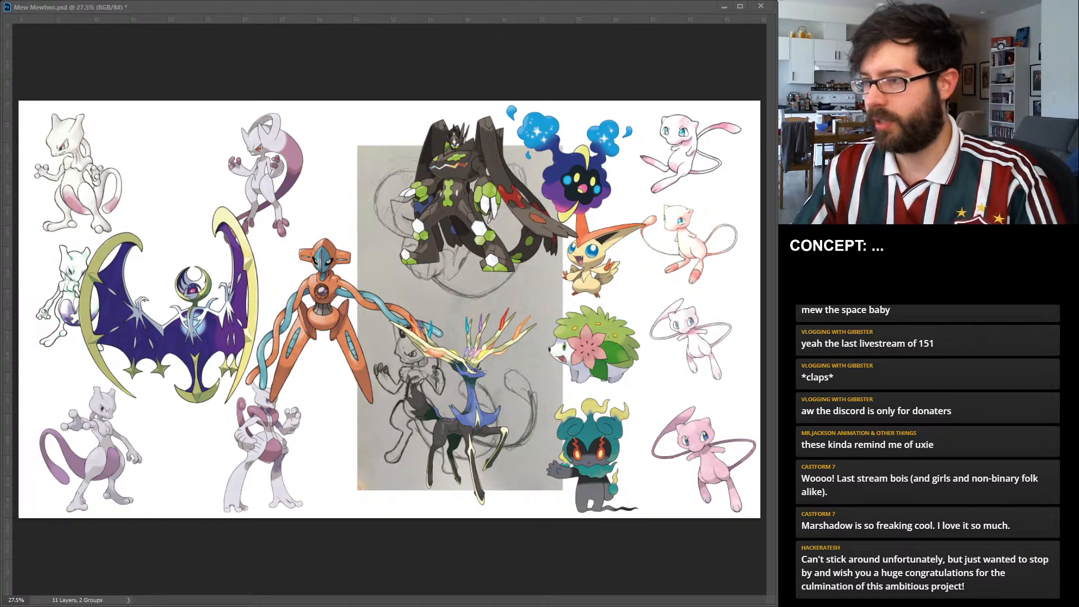
{"action": "left_click_drag", "start_coordinate": [455, 192], "coordinate": [426, 193]}
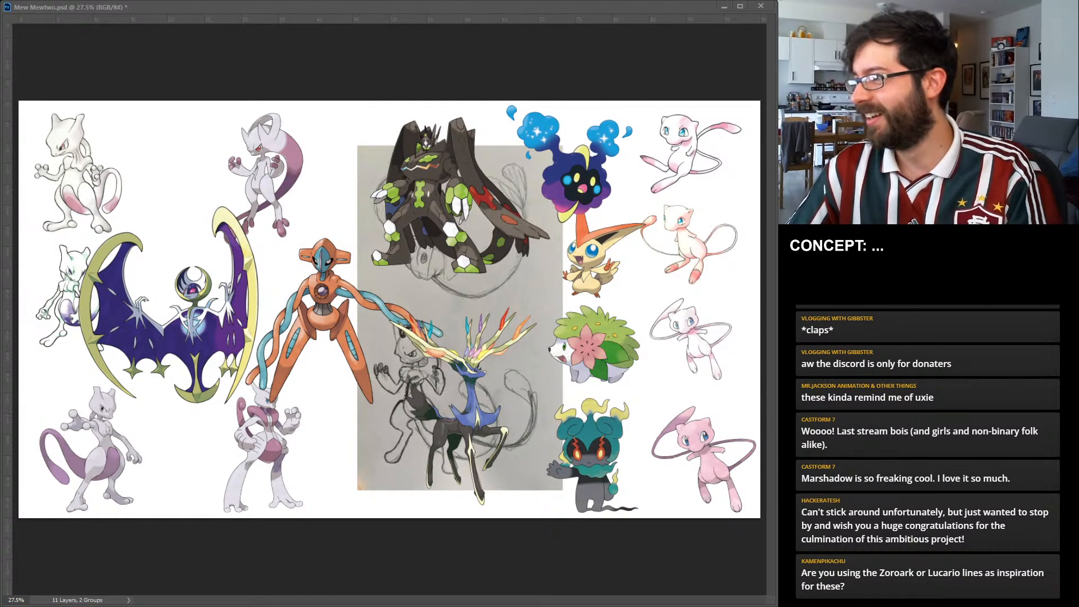
Hide the extra Pokémon reference images, showing Deoxys alone for comparison before hiding it too.
{"action": "key", "text": "ctrl+comma"}
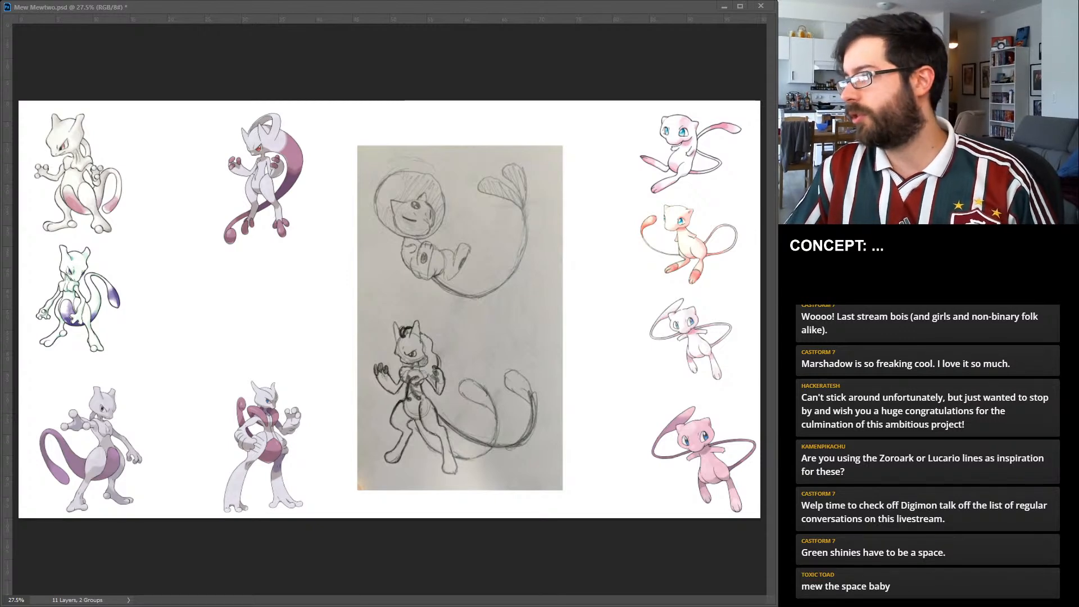
{"action": "key", "text": "ctrl+v"}
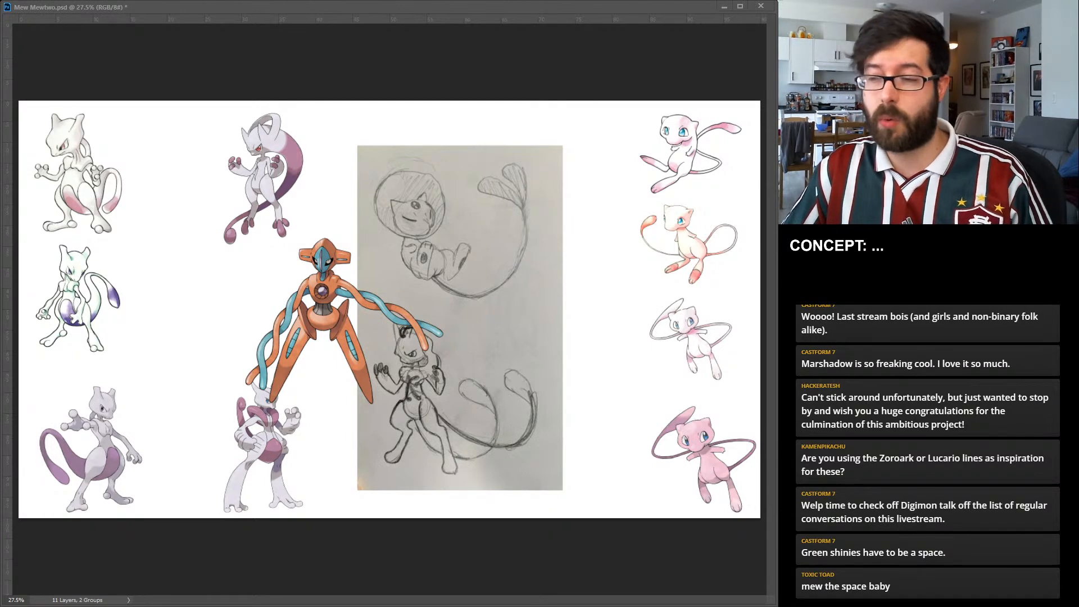
{"action": "key", "text": "Delete"}
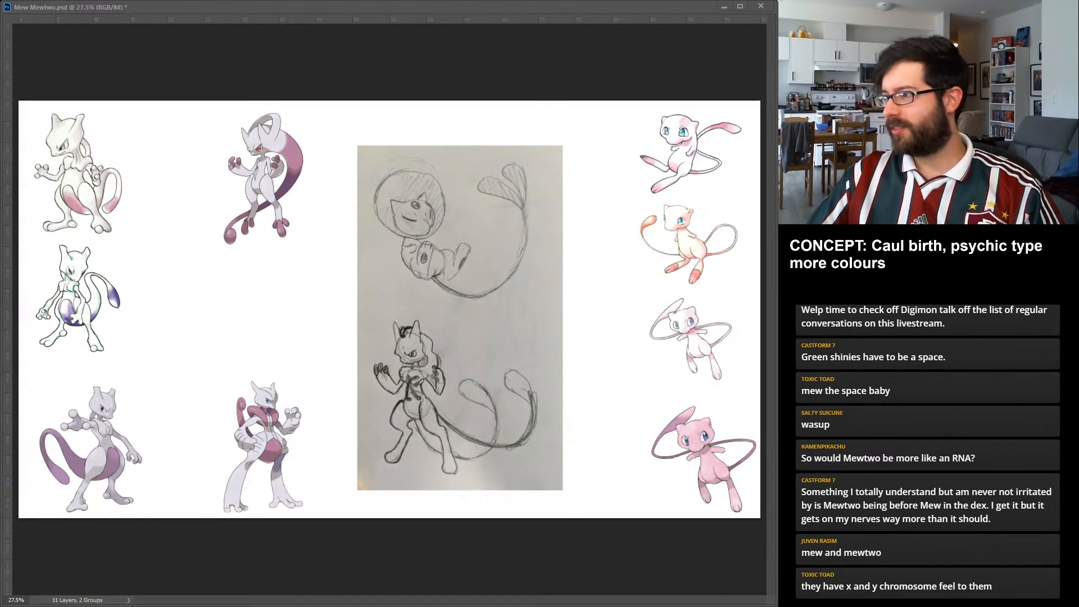
Split the pencil sketch photo into separate masked Mew and Mewtwo halves and shift the Mew half toward the Mew references.
{"action": "left_click", "coordinate": [460, 318]}
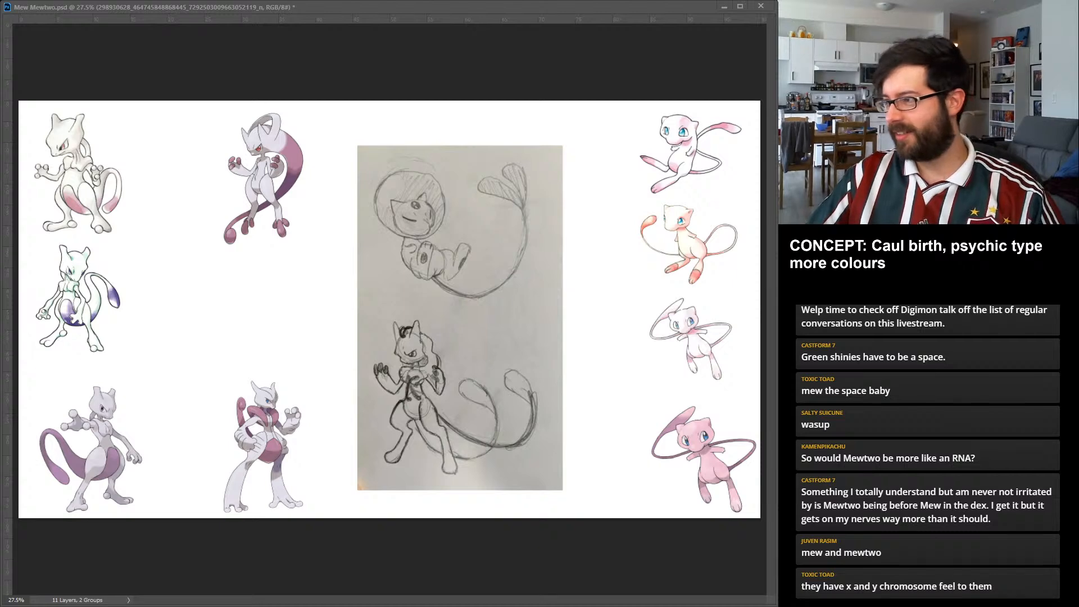
{"action": "key", "text": "ctrl+alt+shift+n"}
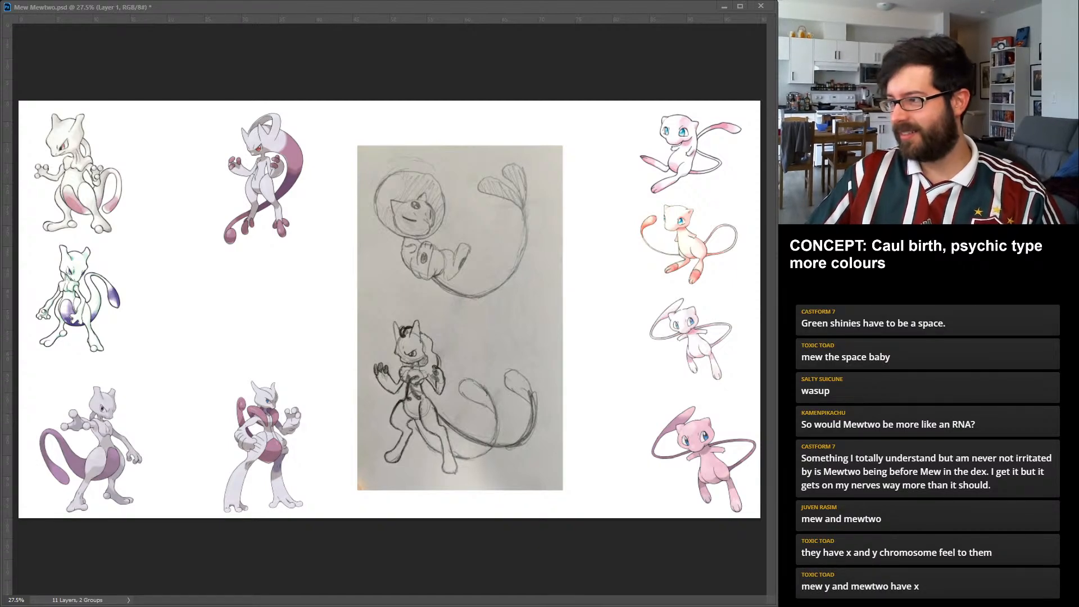
{"action": "key", "text": "alt+bracketleft"}
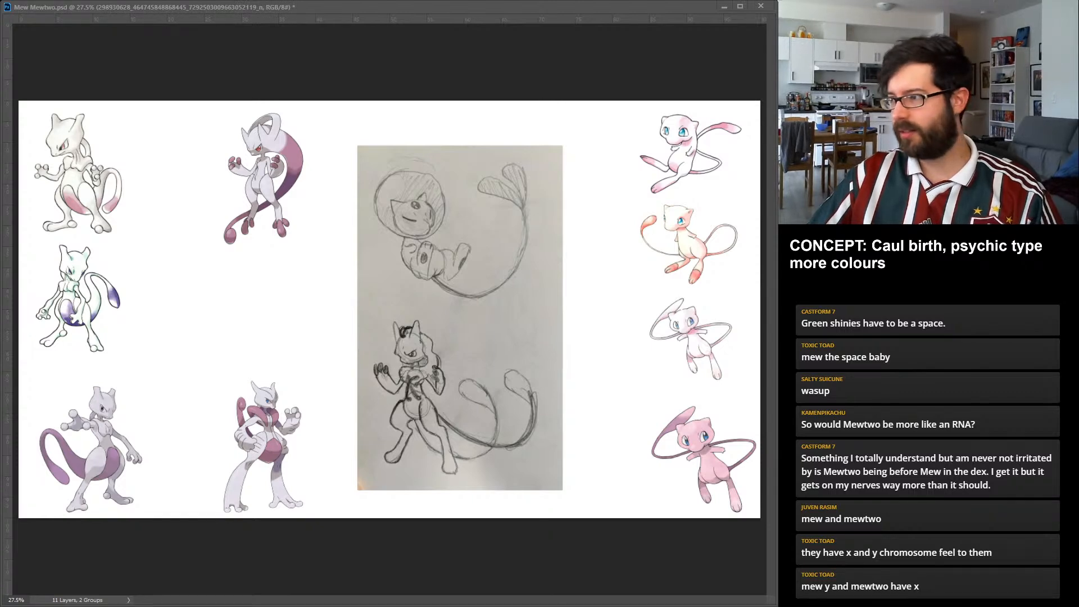
{"action": "key", "text": "ctrl+j"}
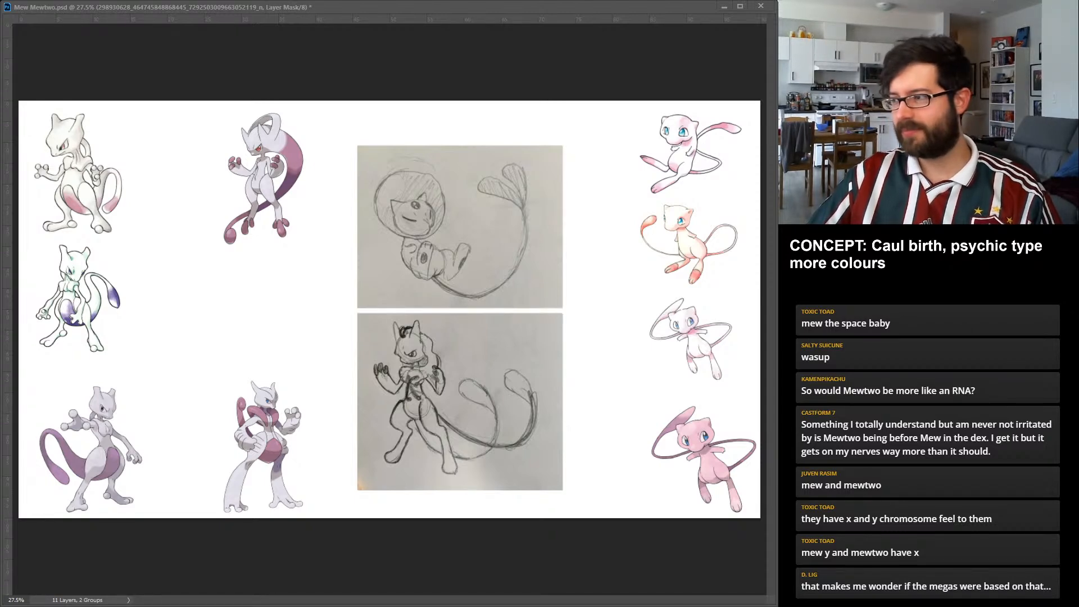
{"action": "left_click_drag", "start_coordinate": [459, 226], "coordinate": [507, 219]}
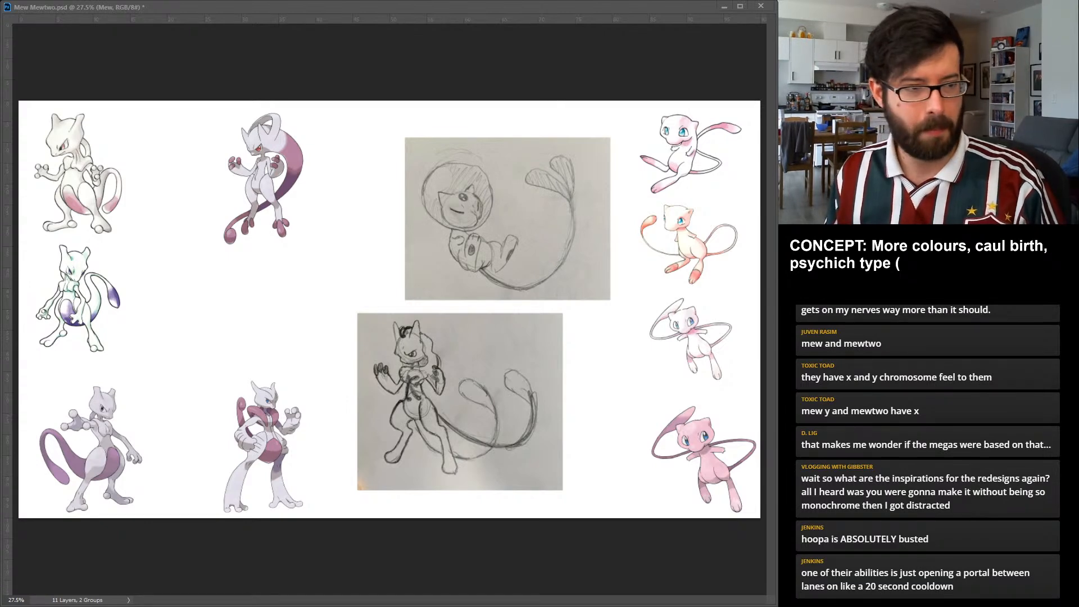
Complete the concept note's psychic type entry with "(space, supernatural)".
{"action": "type", "text": "space, supernatural"}
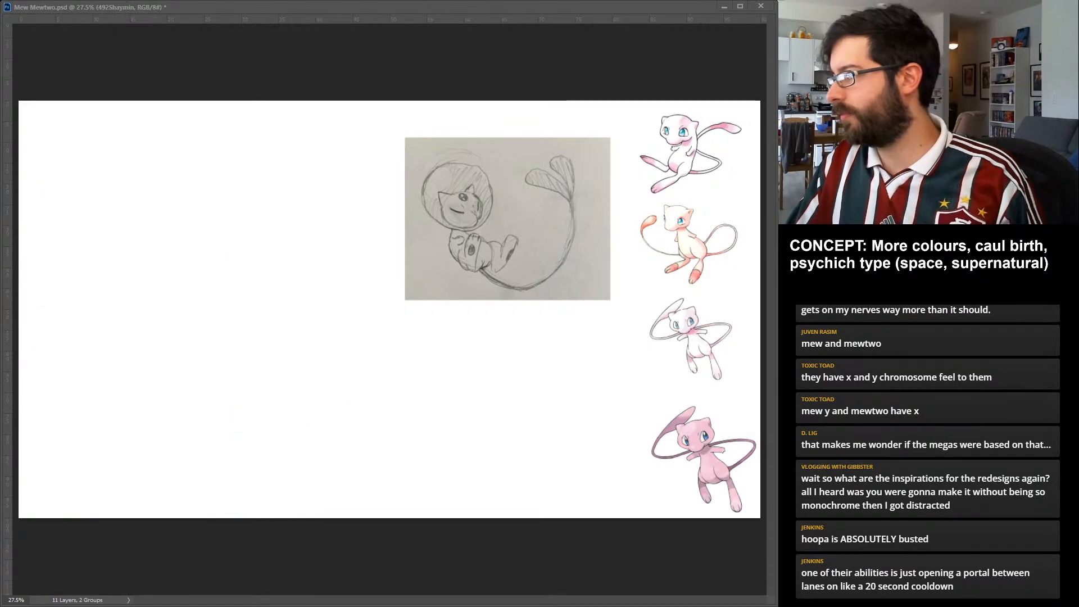
Group the extra Pokémon reference layers, name the group Ref and keep it hidden.
{"action": "key", "text": "ctrl+g"}
{"action": "type", "text": "Ref"}
{"action": "key", "text": "Return"}
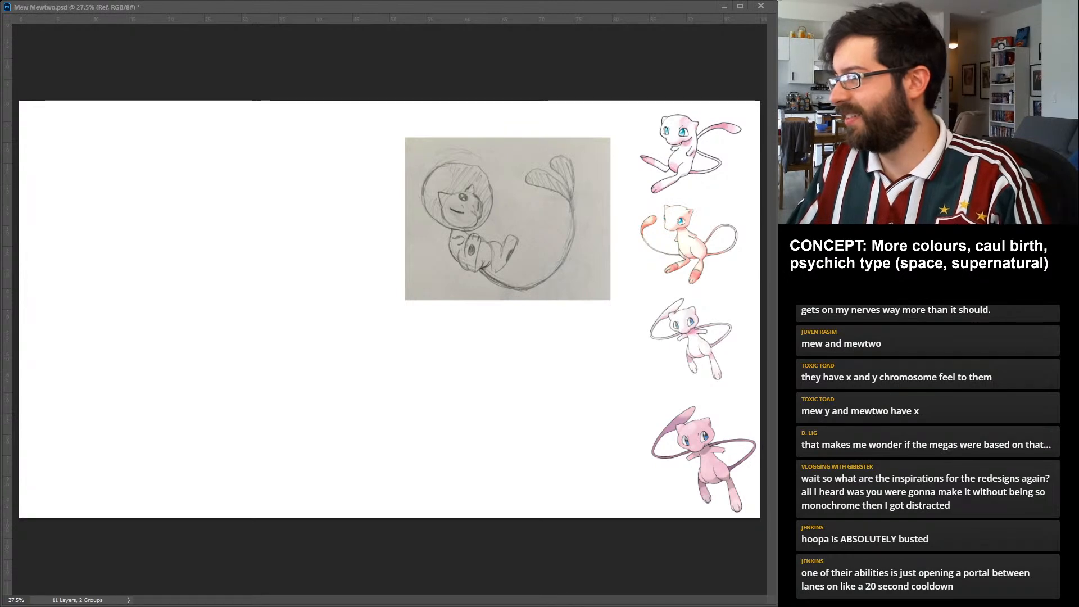
{"action": "key", "text": "ctrl+comma"}
{"action": "key", "text": "ctrl+comma"}
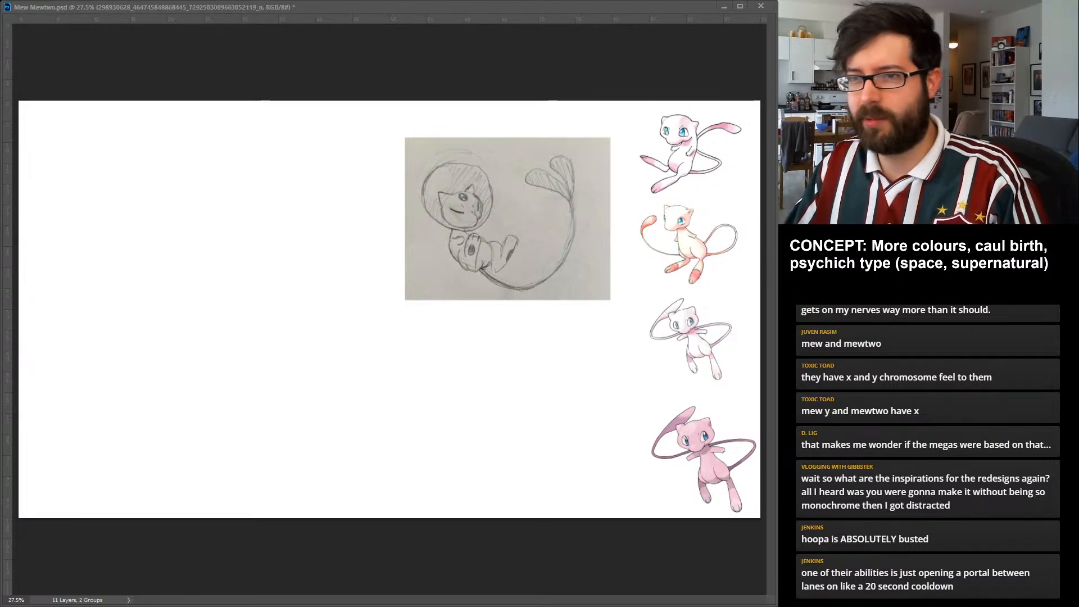
Move the Mew pencil sketch into the canvas's upper-left corner and scale it down to free up drawing space.
{"action": "left_click_drag", "start_coordinate": [507, 219], "coordinate": [133, 195]}
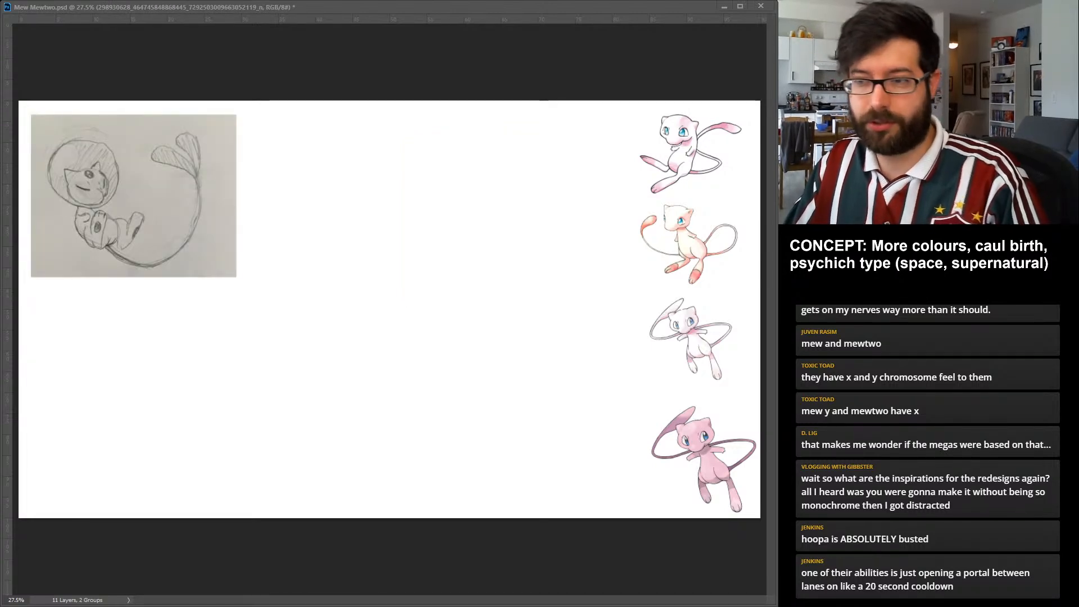
{"action": "left_click_drag", "start_coordinate": [237, 115], "coordinate": [191, 153]}
{"action": "left_click_drag", "start_coordinate": [111, 216], "coordinate": [108, 177]}
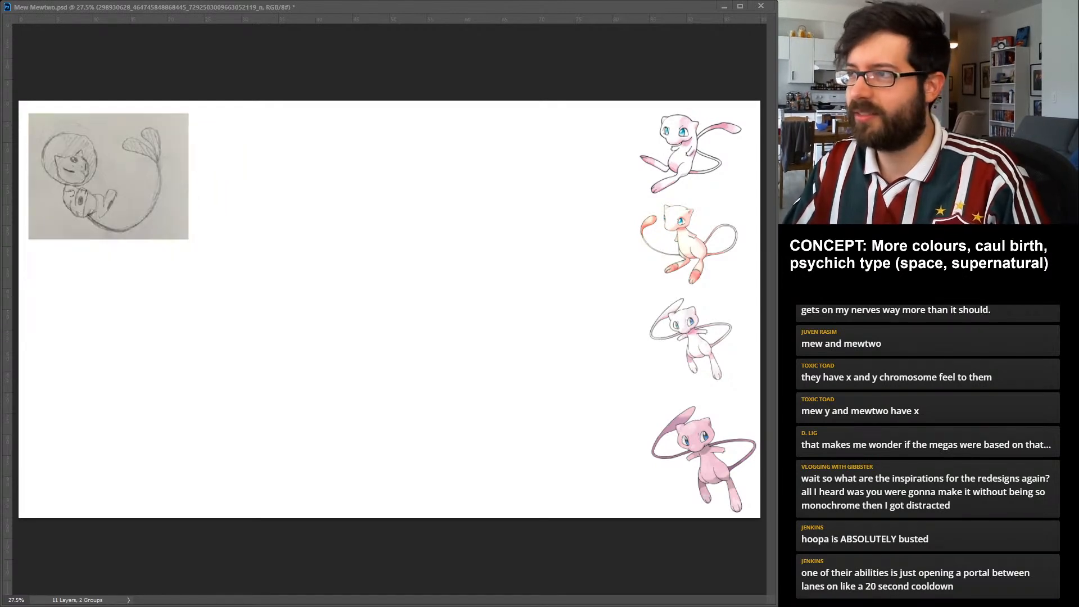
{"action": "key", "text": "Return"}
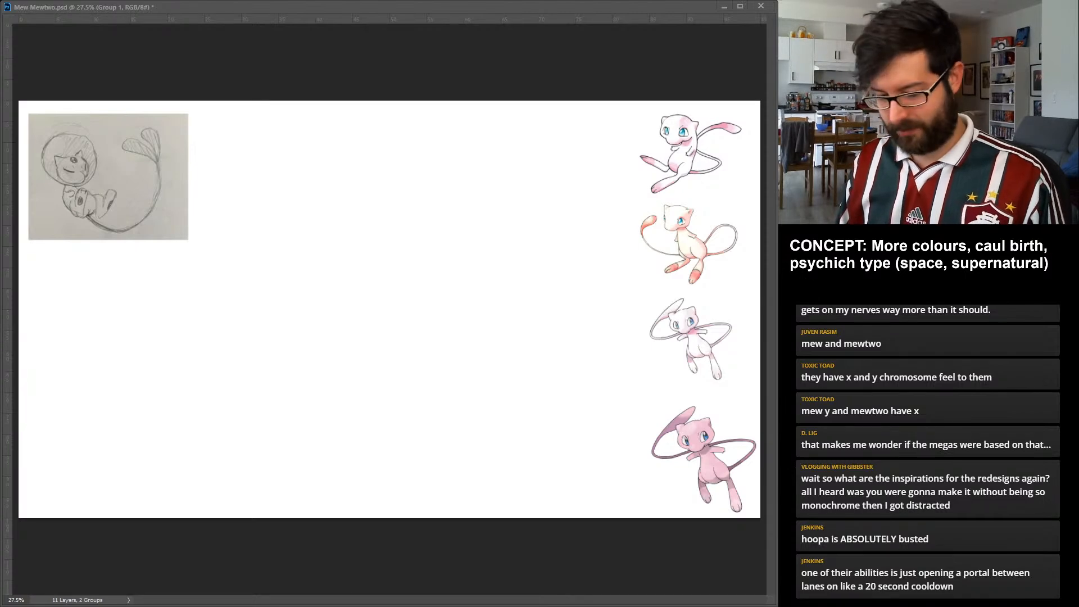
Sketch a large rough circle in the middle of the canvas on a new layer, with a smaller circle inside its lower part.
{"action": "key", "text": "Return"}
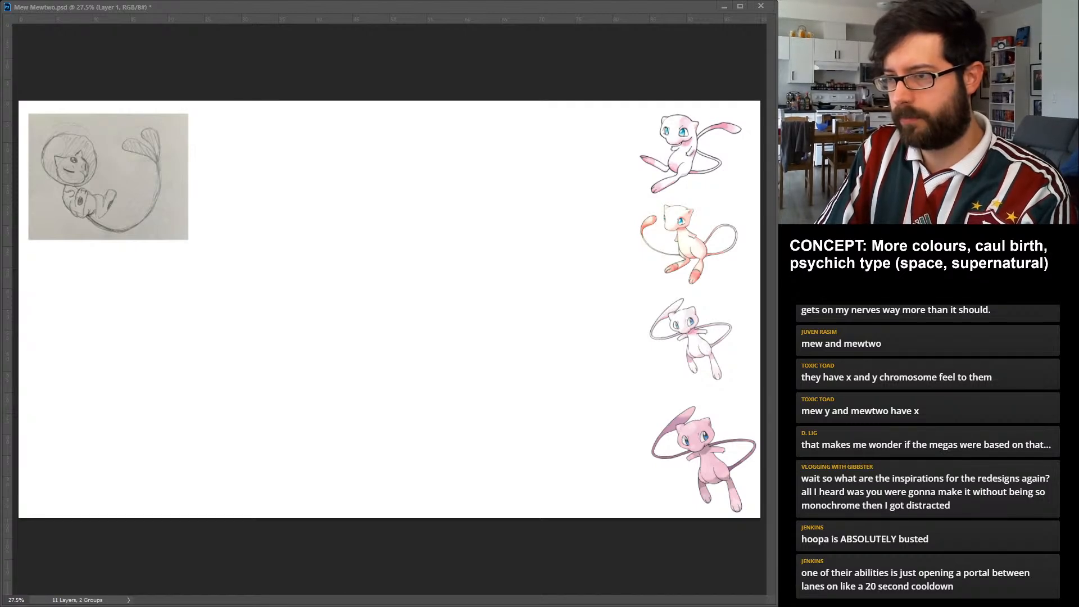
{"action": "left_click_drag", "start_coordinate": [372, 262], "coordinate": [428, 203]}
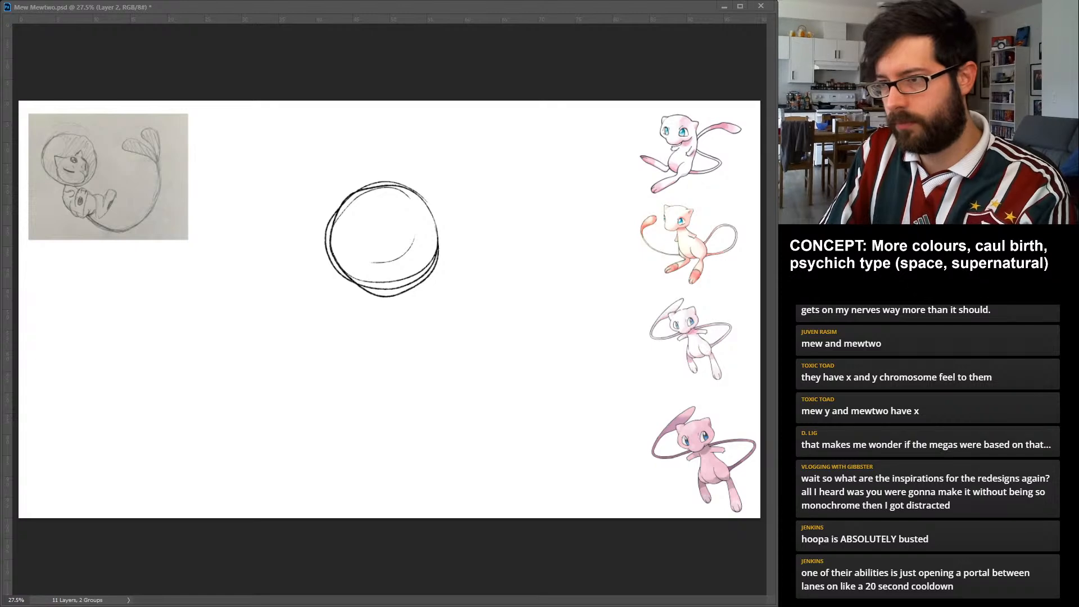
{"action": "left_click_drag", "start_coordinate": [371, 262], "coordinate": [419, 258]}
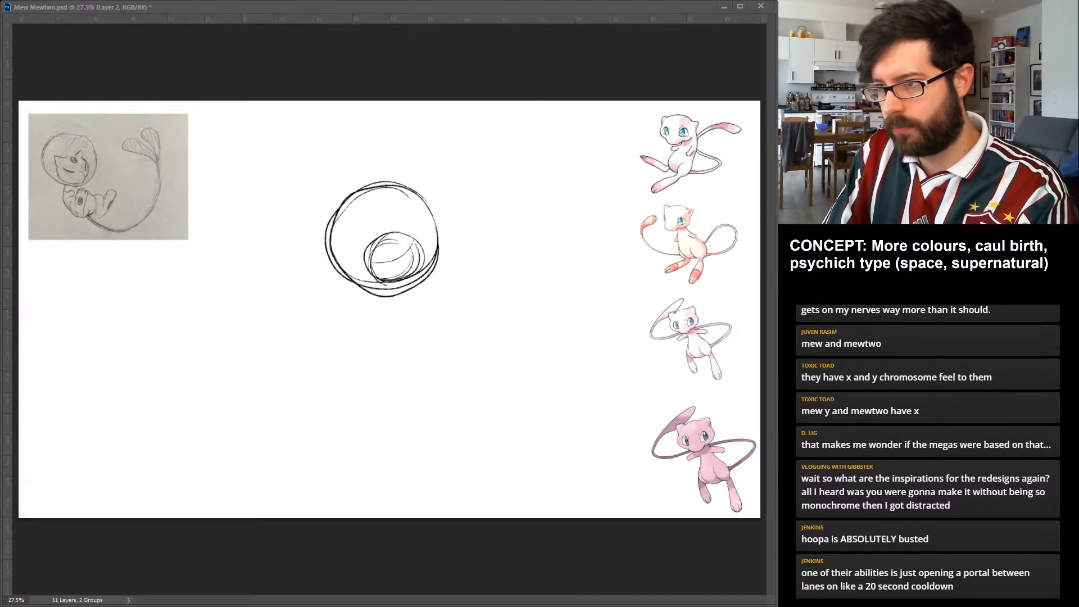
Sketch a cheek contour along the lower edge of the inner head circle, undoing the trial eye and mouth marks.
{"action": "mouse_move", "coordinate": [417, 245]}
{"action": "left_mouse_down"}
{"action": "mouse_move", "coordinate": [397, 281]}
{"action": "mouse_move", "coordinate": [422, 255]}
{"action": "left_mouse_up"}
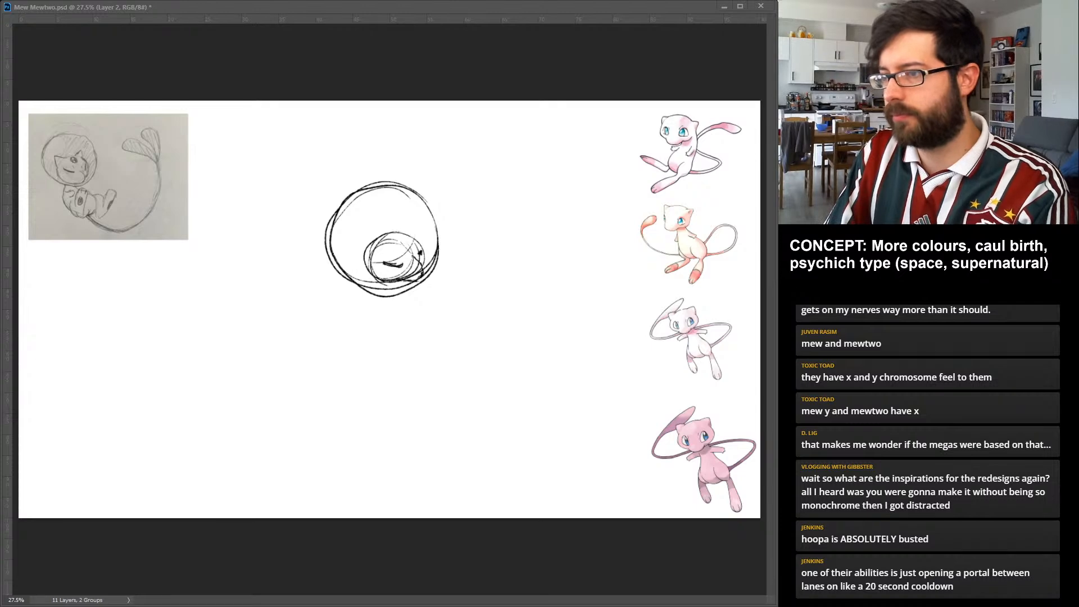
{"action": "key", "text": "ctrl+alt+z"}
{"action": "key", "text": "ctrl+alt+z"}
{"action": "key", "text": "ctrl+alt+z"}
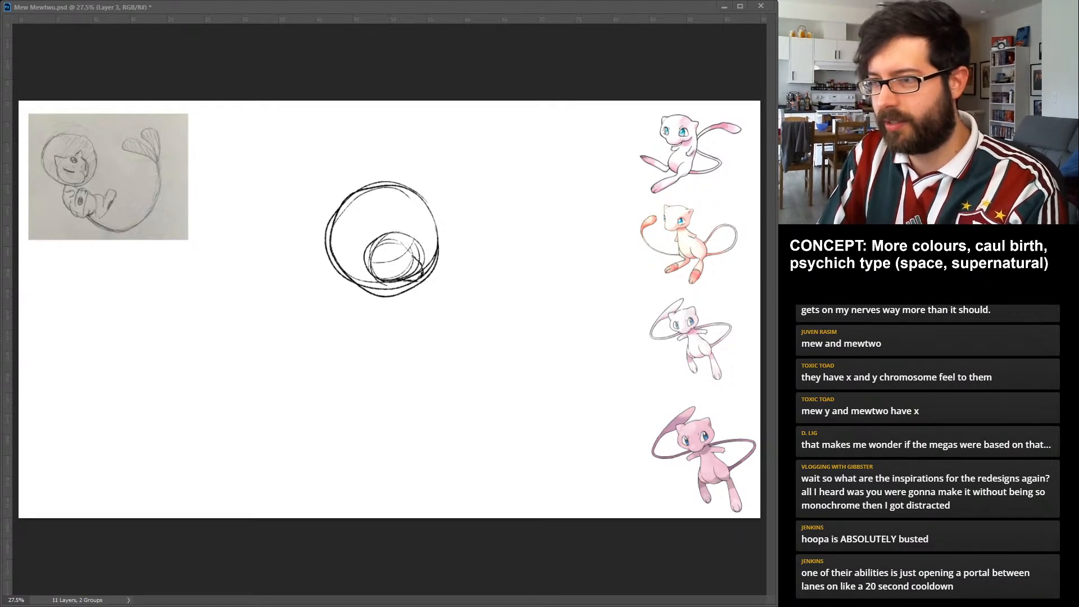
Draw two pointed ears, a round eye and a small smiling mouth on the head inside the helmet, using separate layers.
{"action": "mouse_move", "coordinate": [367, 247]}
{"action": "left_mouse_down"}
{"action": "mouse_move", "coordinate": [388, 236]}
{"action": "mouse_move", "coordinate": [422, 242]}
{"action": "left_mouse_up"}
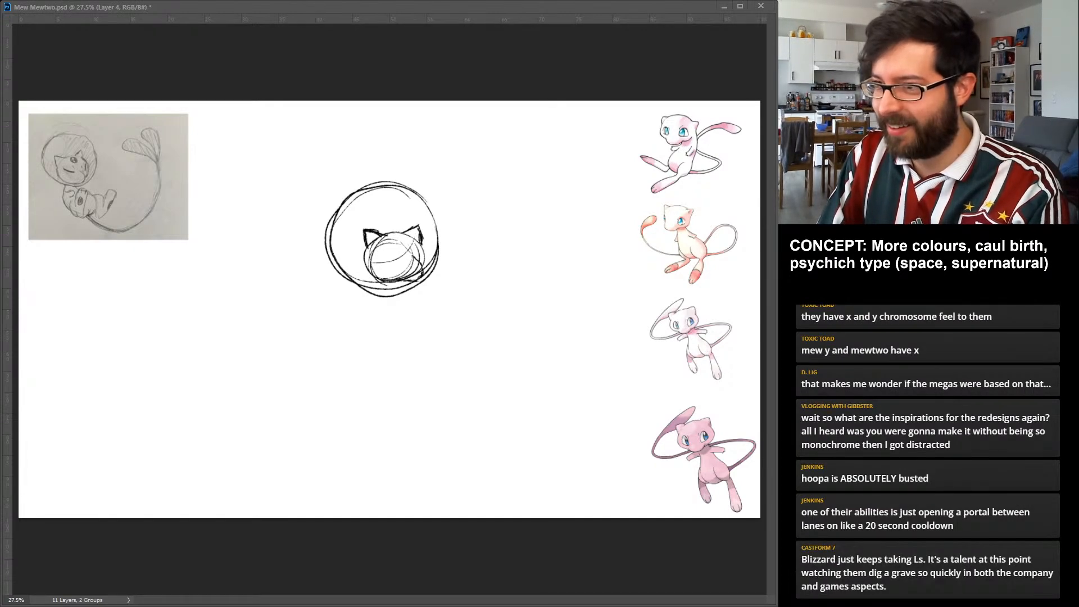
{"action": "left_click_drag", "start_coordinate": [401, 240], "coordinate": [400, 242]}
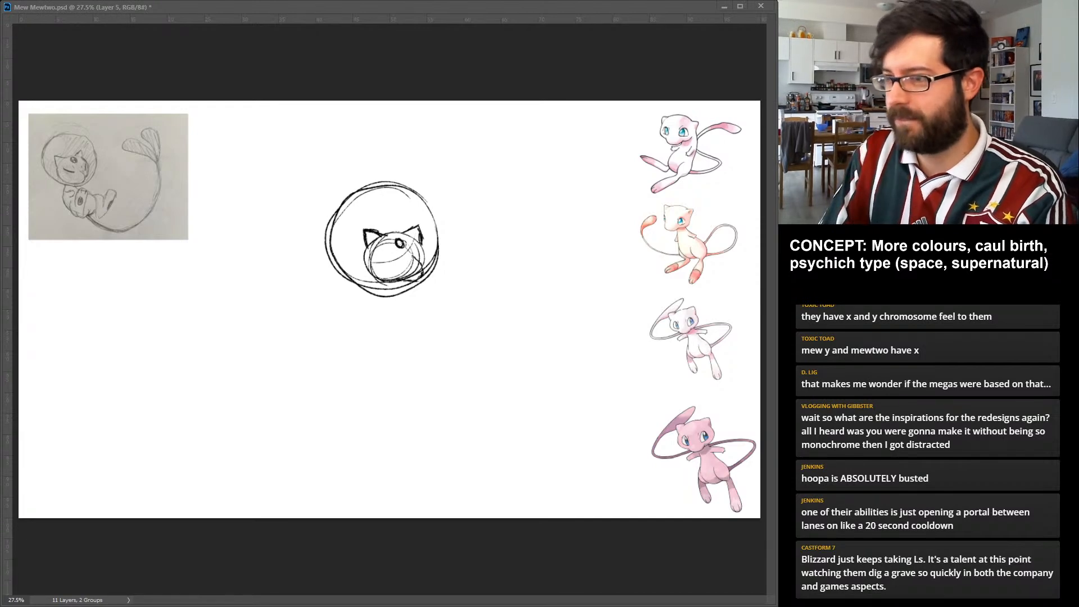
{"action": "left_click_drag", "start_coordinate": [384, 251], "coordinate": [400, 258]}
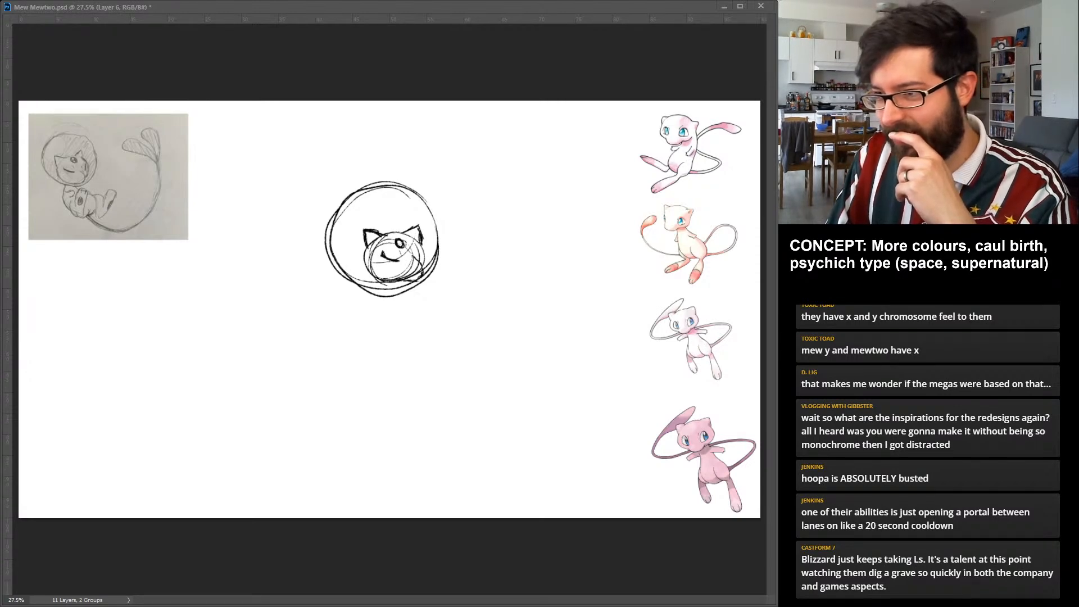
Sketch a round lower body below the helmet and join it to the helmet with curved back and chest lines.
{"action": "left_click_drag", "start_coordinate": [421, 299], "coordinate": [430, 297]}
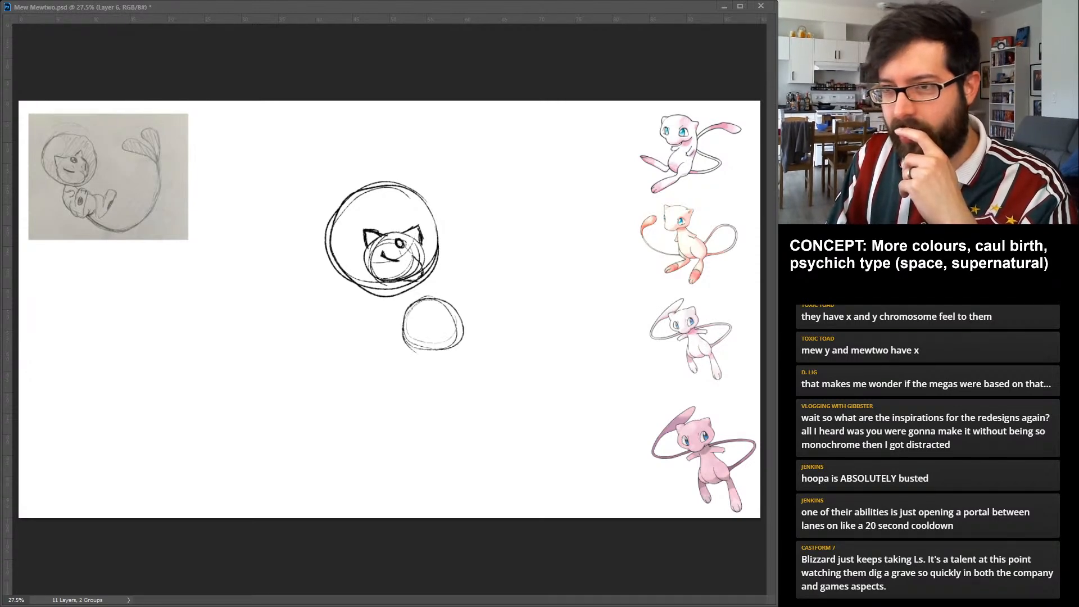
{"action": "left_click_drag", "start_coordinate": [391, 292], "coordinate": [403, 336]}
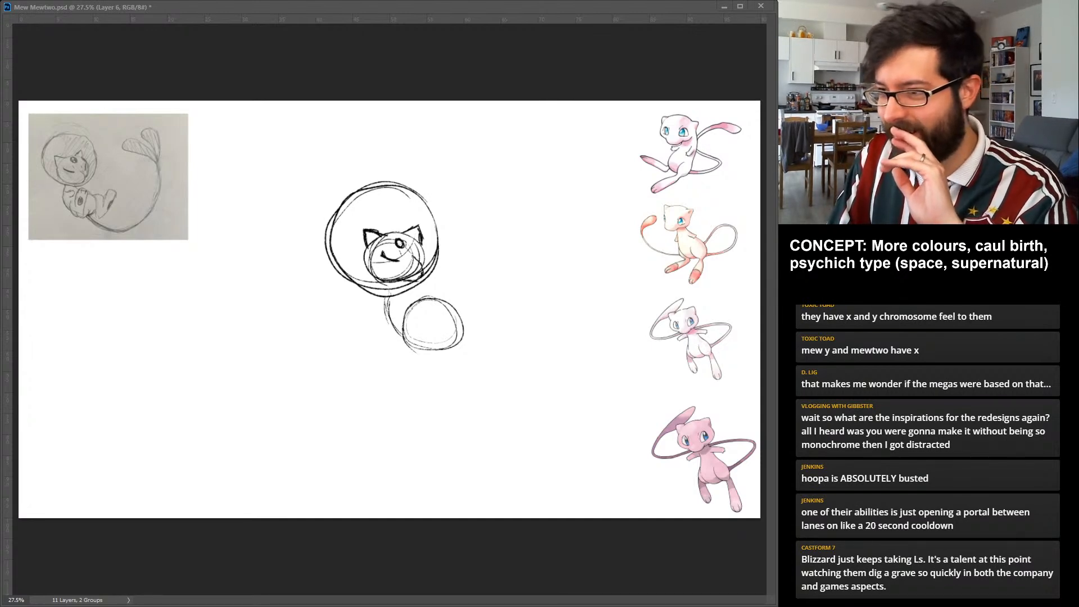
{"action": "left_click_drag", "start_coordinate": [411, 289], "coordinate": [450, 306]}
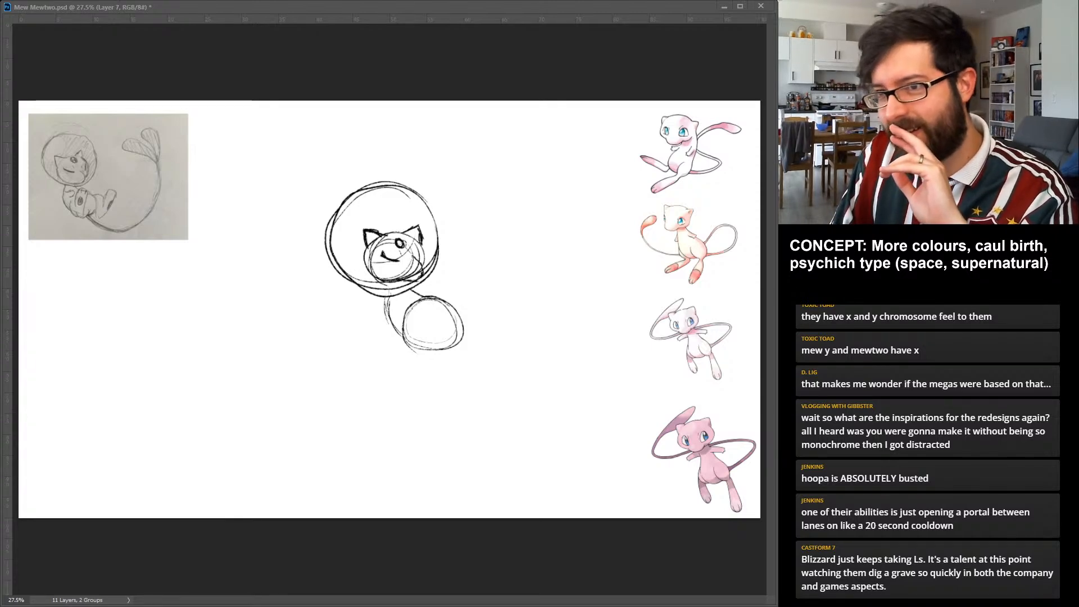
Sketch the limbs: one foot over the round body, a bent leg extending outward with a long foot, and a short shoulder mark.
{"action": "mouse_move", "coordinate": [420, 323]}
{"action": "left_mouse_down"}
{"action": "mouse_move", "coordinate": [434, 321]}
{"action": "mouse_move", "coordinate": [427, 330]}
{"action": "mouse_move", "coordinate": [451, 301]}
{"action": "mouse_move", "coordinate": [434, 353]}
{"action": "left_mouse_up"}
{"action": "mouse_move", "coordinate": [442, 308]}
{"action": "left_mouse_down"}
{"action": "mouse_move", "coordinate": [431, 321]}
{"action": "mouse_move", "coordinate": [450, 296]}
{"action": "mouse_move", "coordinate": [433, 321]}
{"action": "mouse_move", "coordinate": [434, 352]}
{"action": "left_mouse_up"}
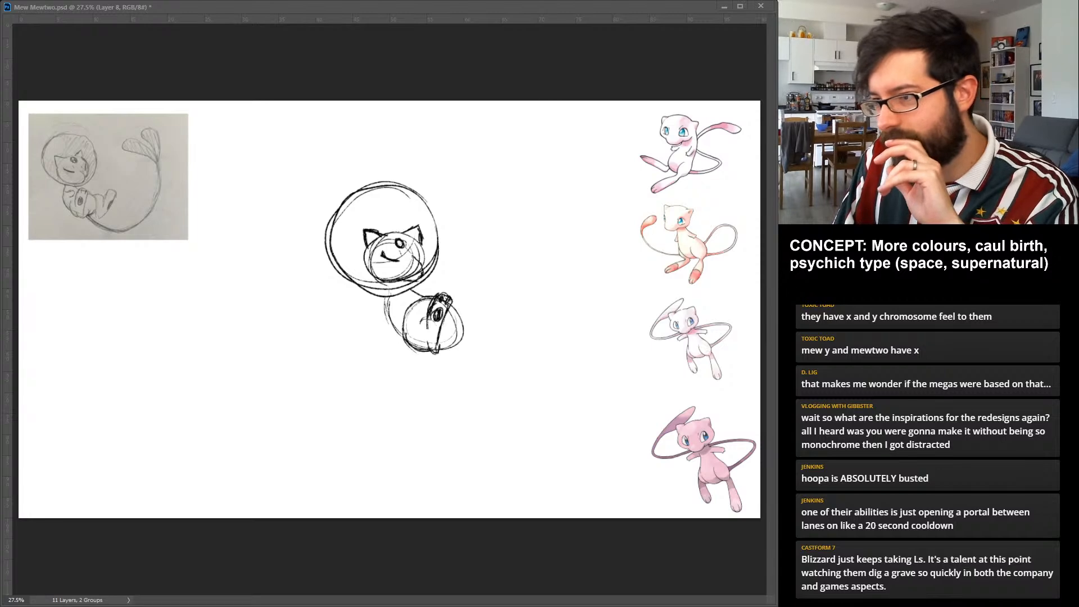
{"action": "mouse_move", "coordinate": [455, 312]}
{"action": "left_mouse_down"}
{"action": "mouse_move", "coordinate": [493, 339]}
{"action": "mouse_move", "coordinate": [509, 286]}
{"action": "left_mouse_up"}
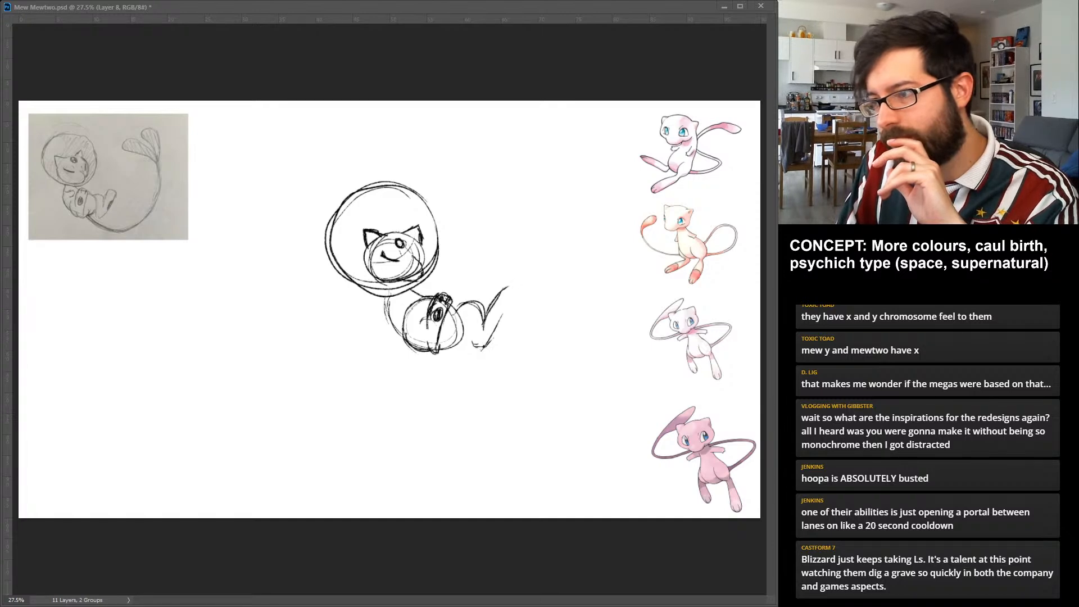
{"action": "mouse_move", "coordinate": [493, 332]}
{"action": "left_mouse_down"}
{"action": "mouse_move", "coordinate": [508, 287]}
{"action": "mouse_move", "coordinate": [499, 319]}
{"action": "left_mouse_up"}
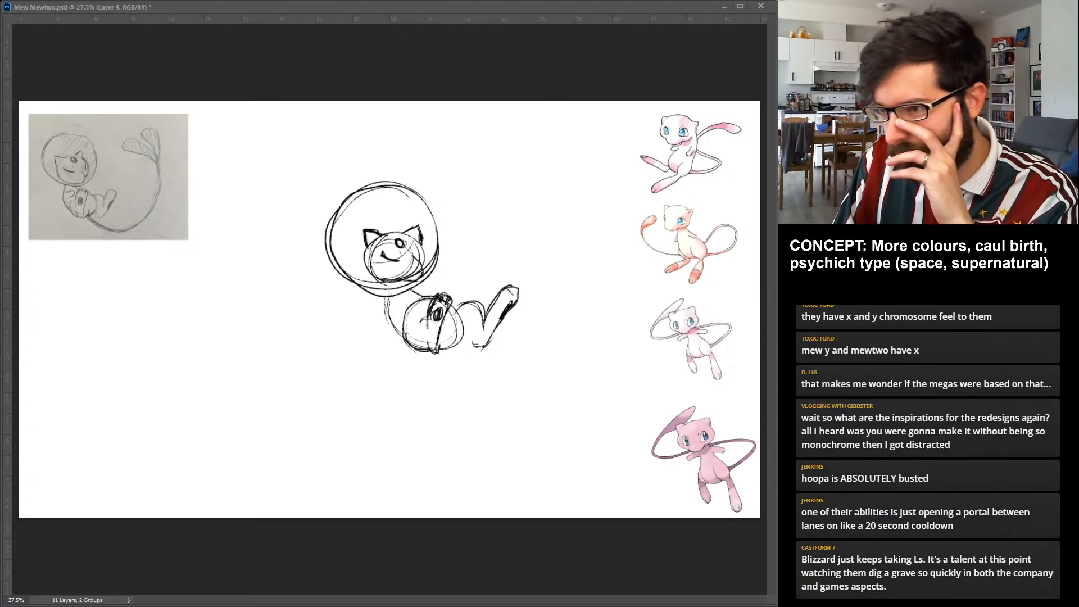
{"action": "mouse_move", "coordinate": [397, 298]}
{"action": "left_mouse_down"}
{"action": "mouse_move", "coordinate": [408, 292]}
{"action": "mouse_move", "coordinate": [406, 305]}
{"action": "left_mouse_up"}
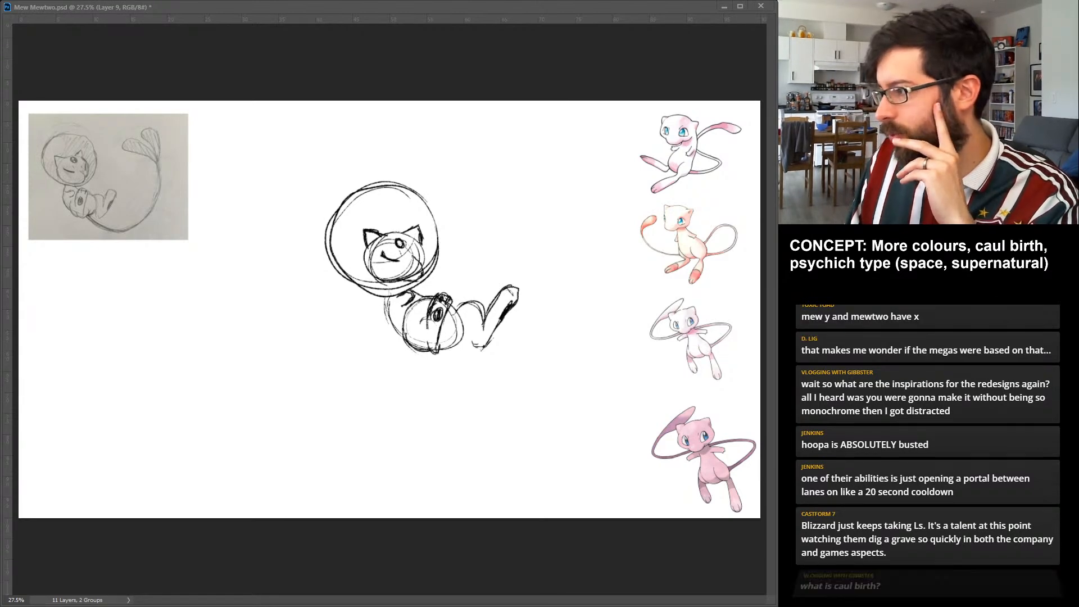
Add a new layer and shift the whole Mew sketch down and to the left to make room for the tail.
{"action": "key", "text": "ctrl+alt+shift+n"}
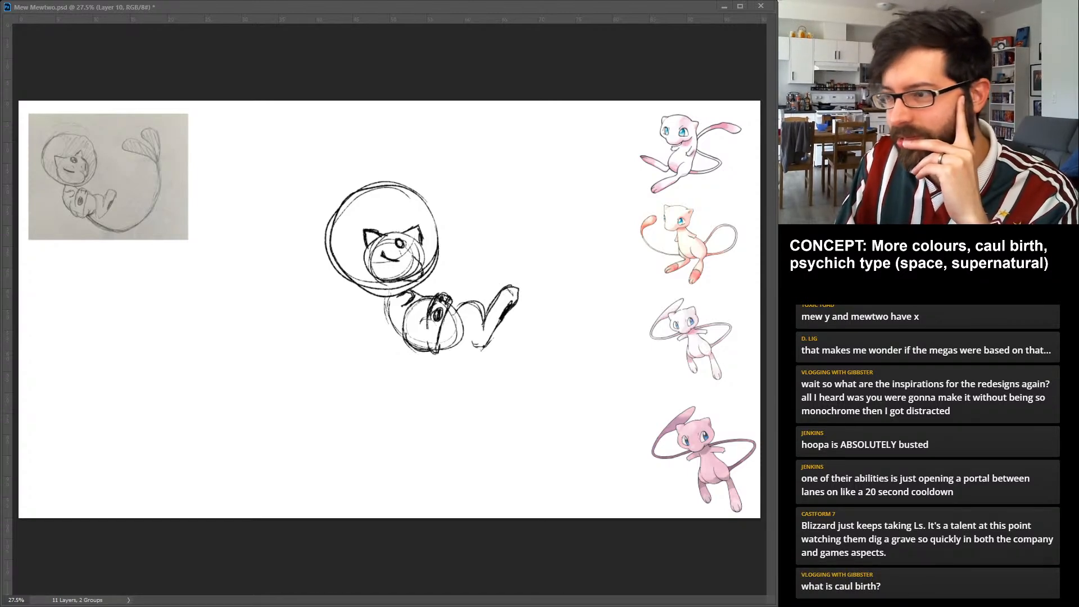
{"action": "key", "text": "alt+shift+bracketleft"}
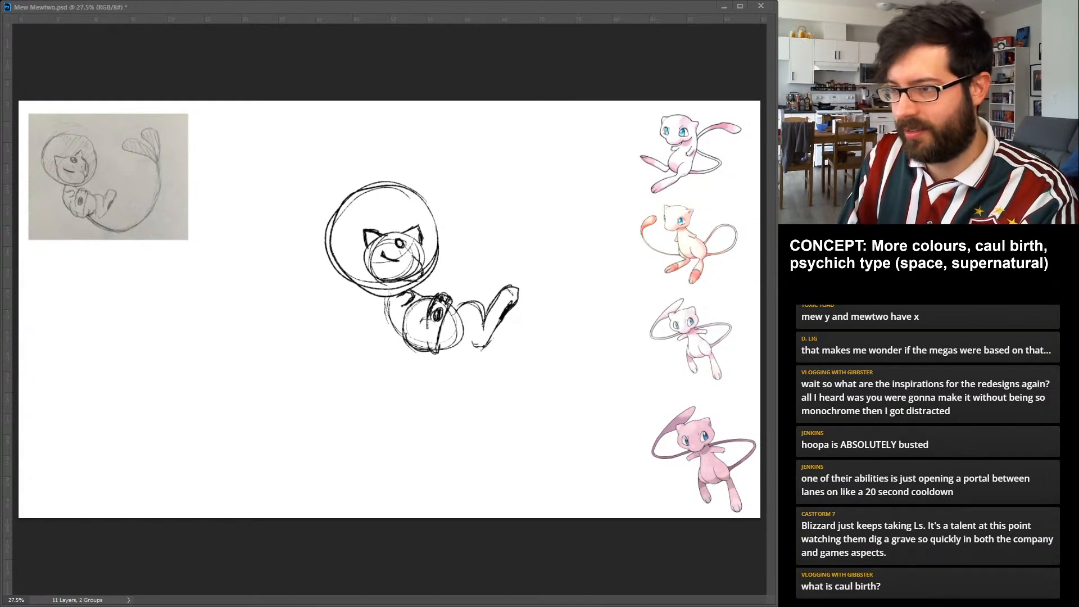
{"action": "left_click_drag", "start_coordinate": [423, 268], "coordinate": [322, 330]}
{"action": "key", "text": "alt+bracketright"}
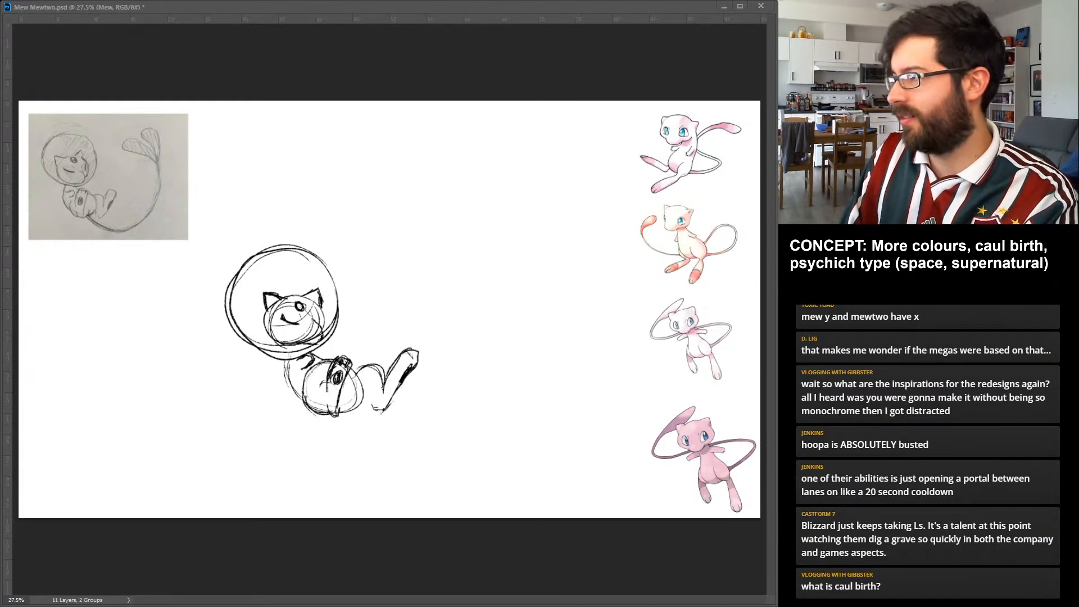
{"action": "key", "text": "alt+bracketright"}
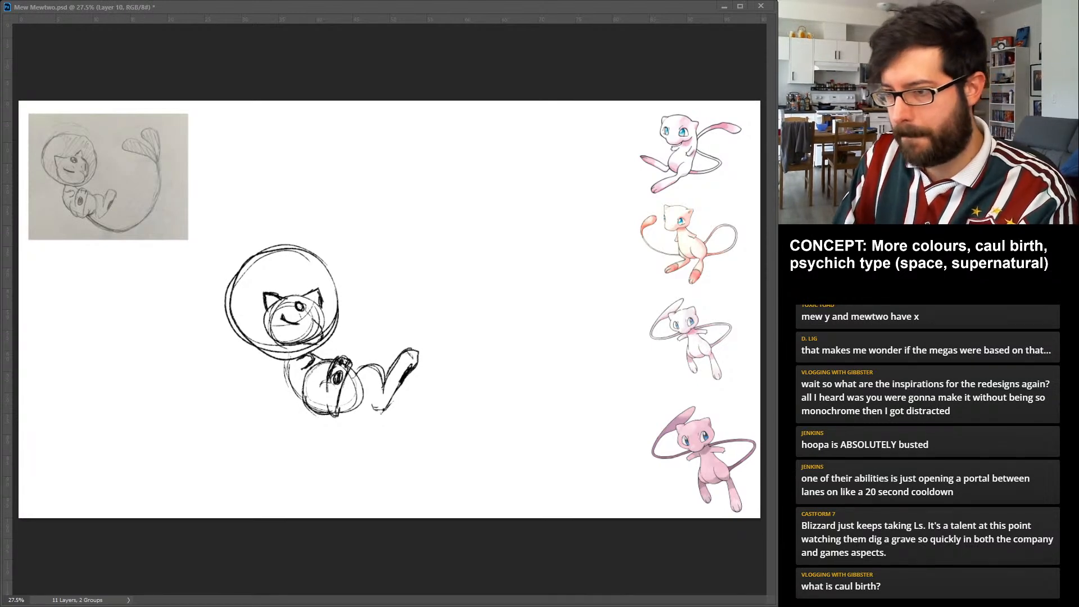
Sketch a long tail sweeping under the body and up, ending in two leaf-shaped lobes.
{"action": "left_click_drag", "start_coordinate": [356, 417], "coordinate": [505, 327]}
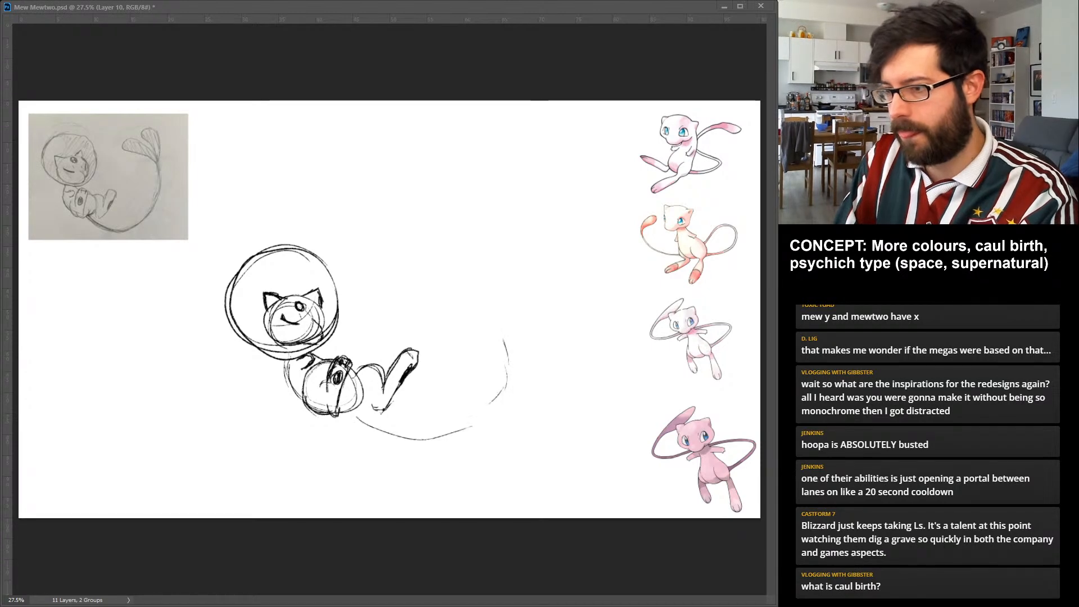
{"action": "left_click_drag", "start_coordinate": [347, 419], "coordinate": [504, 398]}
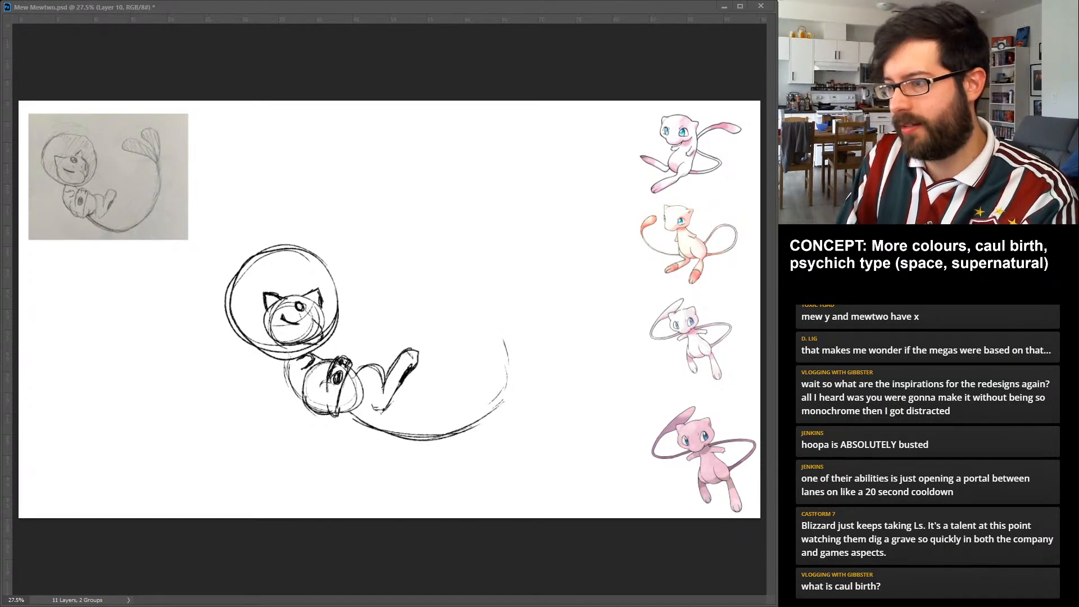
{"action": "mouse_move", "coordinate": [502, 272]}
{"action": "left_mouse_down"}
{"action": "mouse_move", "coordinate": [460, 429]}
{"action": "mouse_move", "coordinate": [346, 413]}
{"action": "left_mouse_up"}
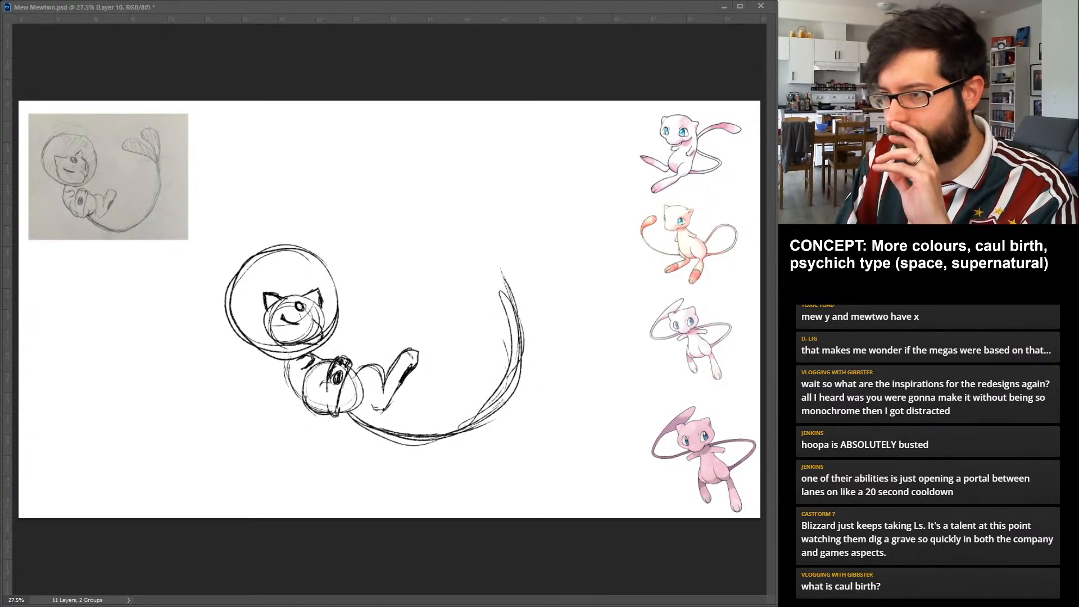
{"action": "mouse_move", "coordinate": [502, 276]}
{"action": "left_mouse_down"}
{"action": "mouse_move", "coordinate": [475, 236]}
{"action": "mouse_move", "coordinate": [430, 247]}
{"action": "mouse_move", "coordinate": [511, 278]}
{"action": "mouse_move", "coordinate": [526, 234]}
{"action": "mouse_move", "coordinate": [518, 205]}
{"action": "mouse_move", "coordinate": [527, 227]}
{"action": "mouse_move", "coordinate": [513, 289]}
{"action": "left_mouse_up"}
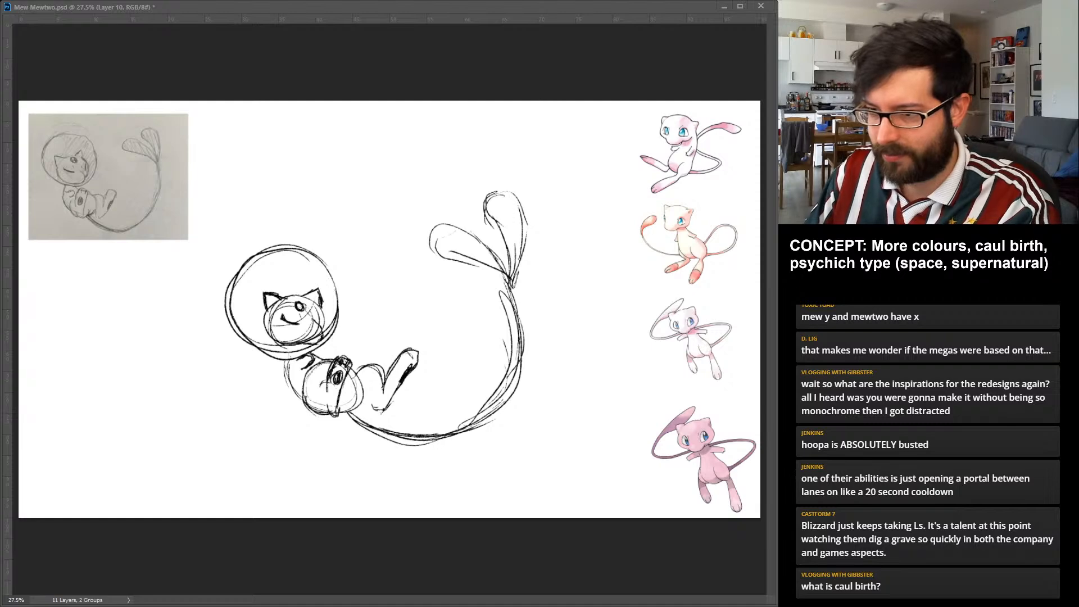
Narrow the round body and shift its layer slightly left beneath the helmet.
{"action": "key", "text": "alt+bracketleft"}
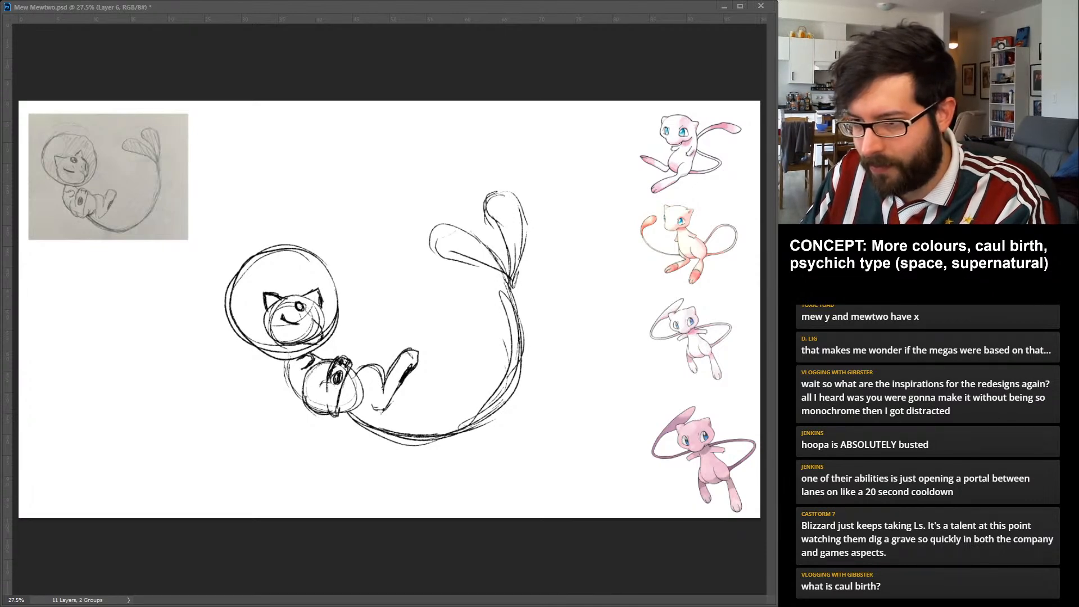
{"action": "left_click_drag", "start_coordinate": [308, 360], "coordinate": [318, 417]}
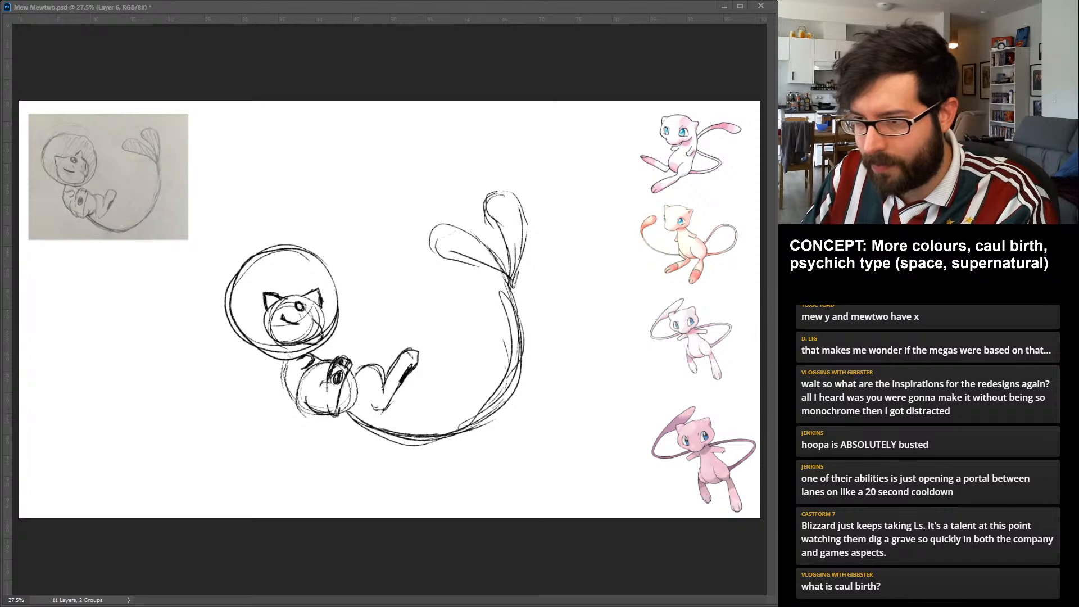
{"action": "left_click_drag", "start_coordinate": [301, 359], "coordinate": [315, 414]}
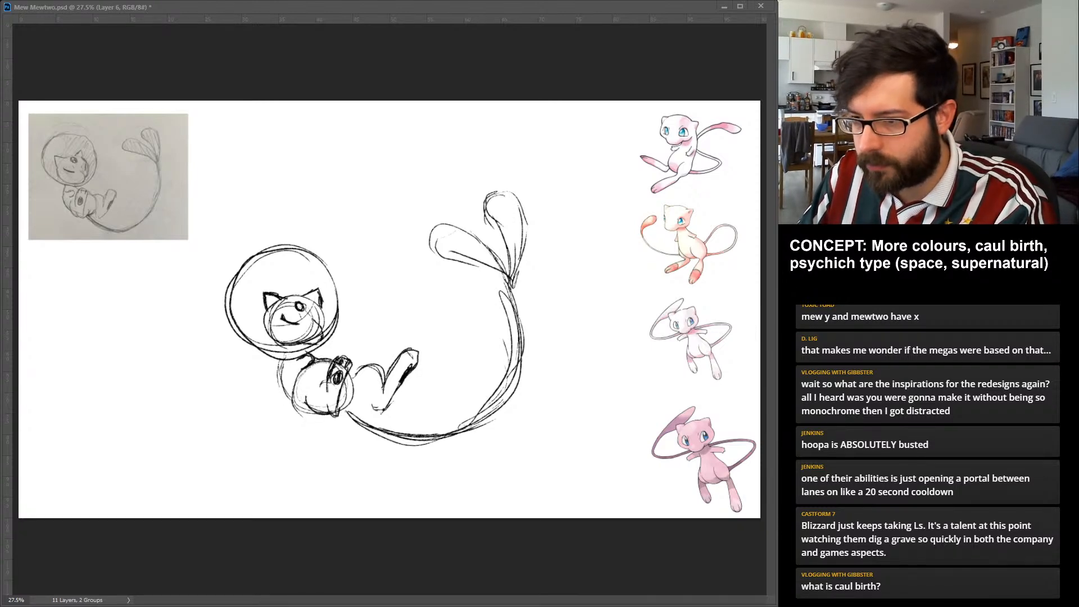
Move the tail, foot, extended leg and shoulder mark closer to fit the narrower body.
{"action": "left_click_drag", "start_coordinate": [516, 343], "coordinate": [500, 343]}
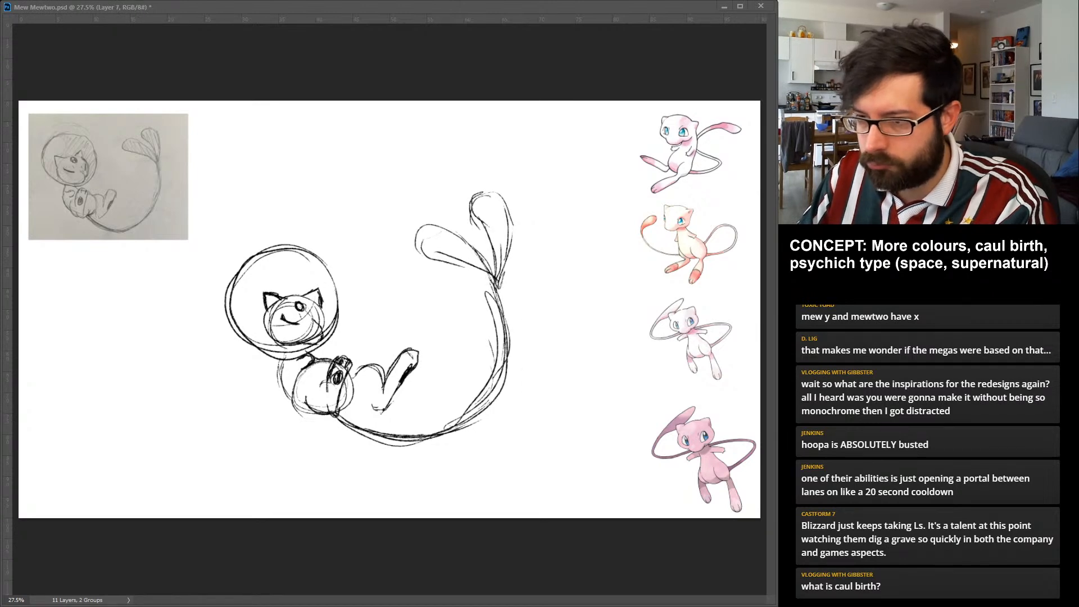
{"action": "left_click_drag", "start_coordinate": [337, 378], "coordinate": [332, 379]}
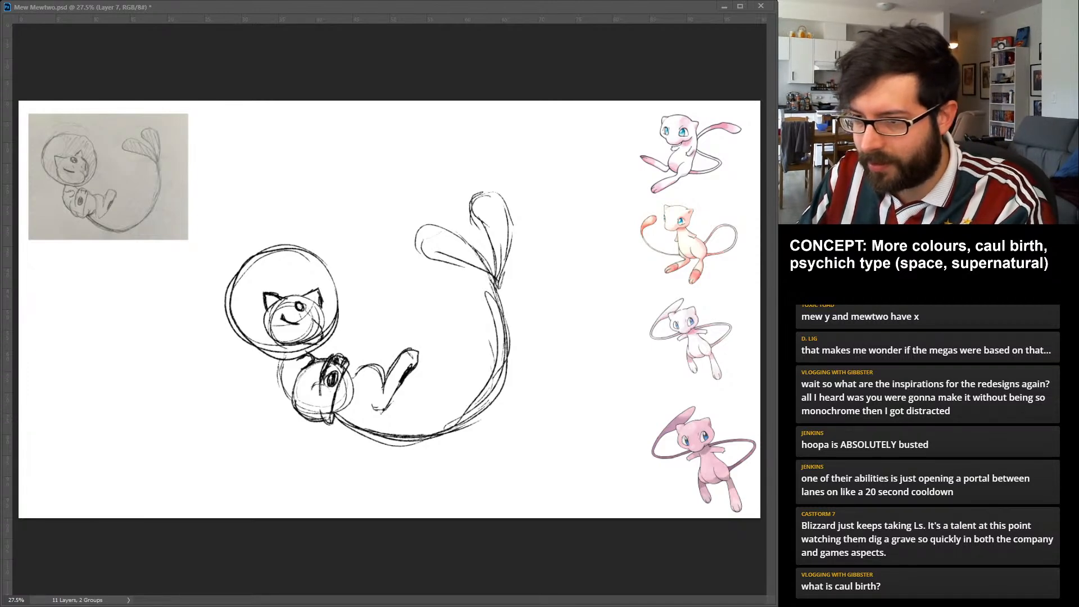
{"action": "left_click_drag", "start_coordinate": [395, 379], "coordinate": [375, 367]}
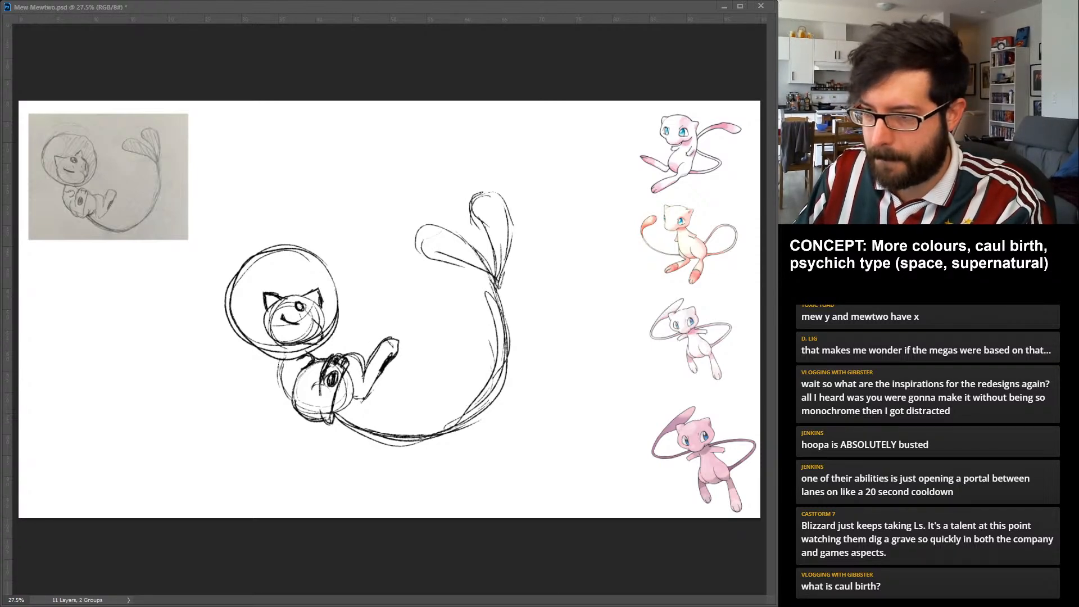
{"action": "left_click_drag", "start_coordinate": [309, 359], "coordinate": [302, 369]}
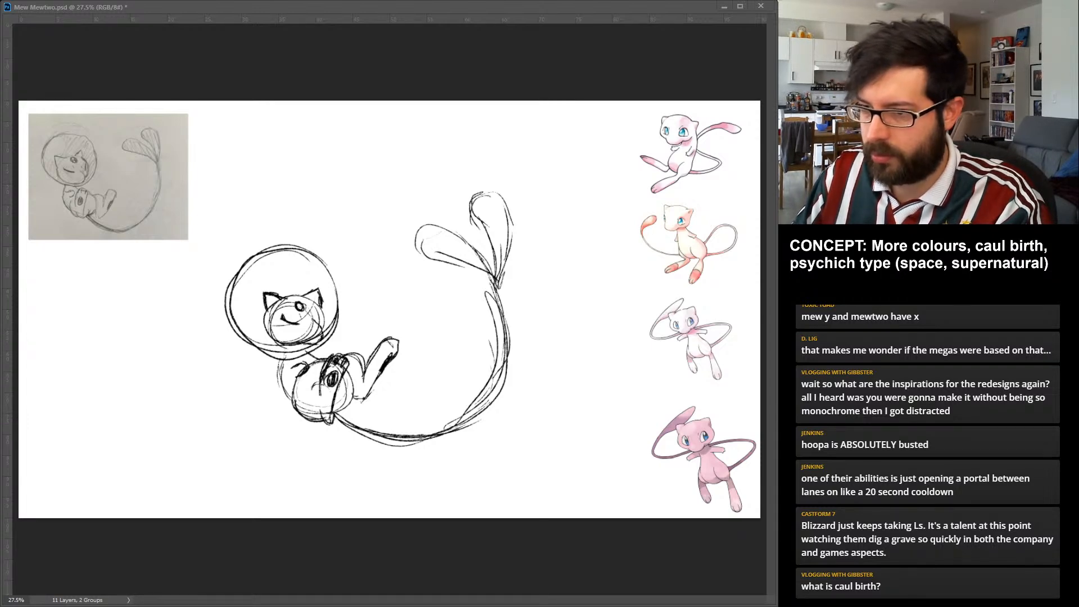
Enlarge Mew's head with its face, then scale up the helmet circle and recentre it around the head.
{"action": "key", "text": "Return"}
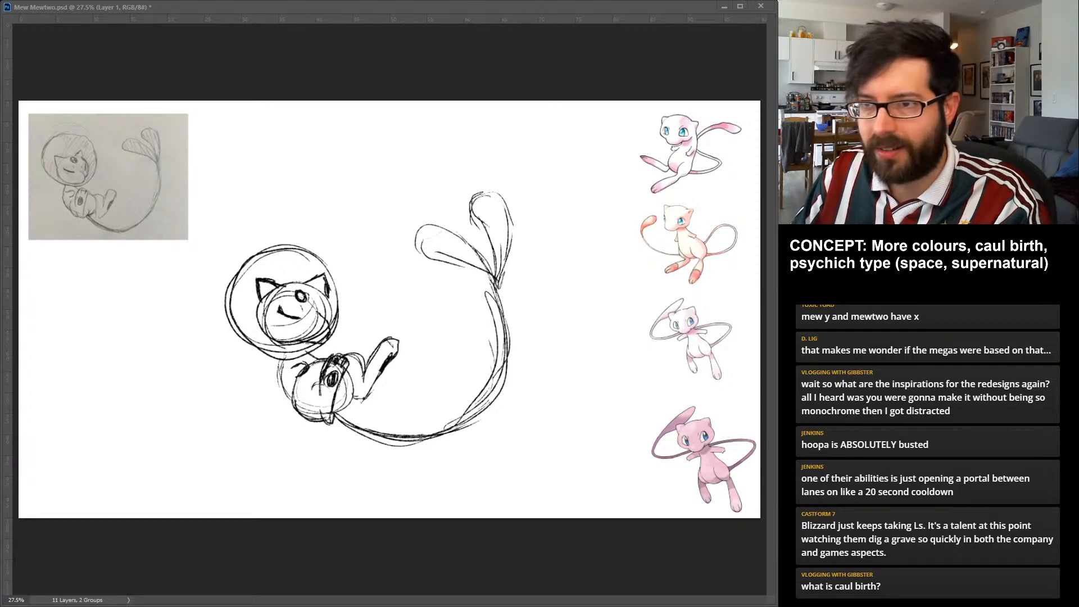
{"action": "left_click_drag", "start_coordinate": [339, 244], "coordinate": [355, 228]}
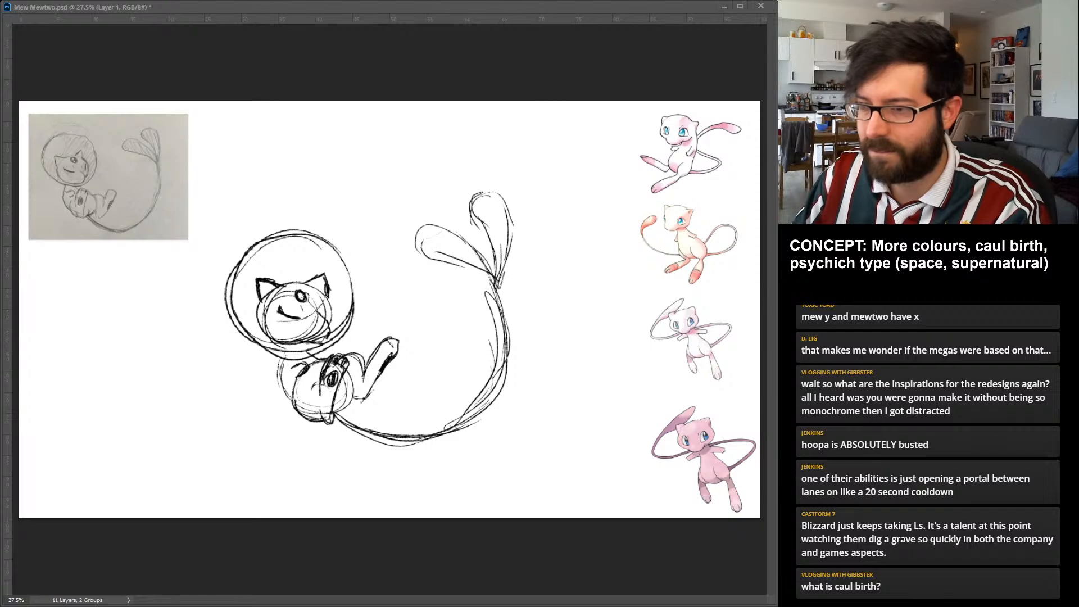
{"action": "left_click_drag", "start_coordinate": [290, 294], "coordinate": [285, 296]}
{"action": "key", "text": "Return"}
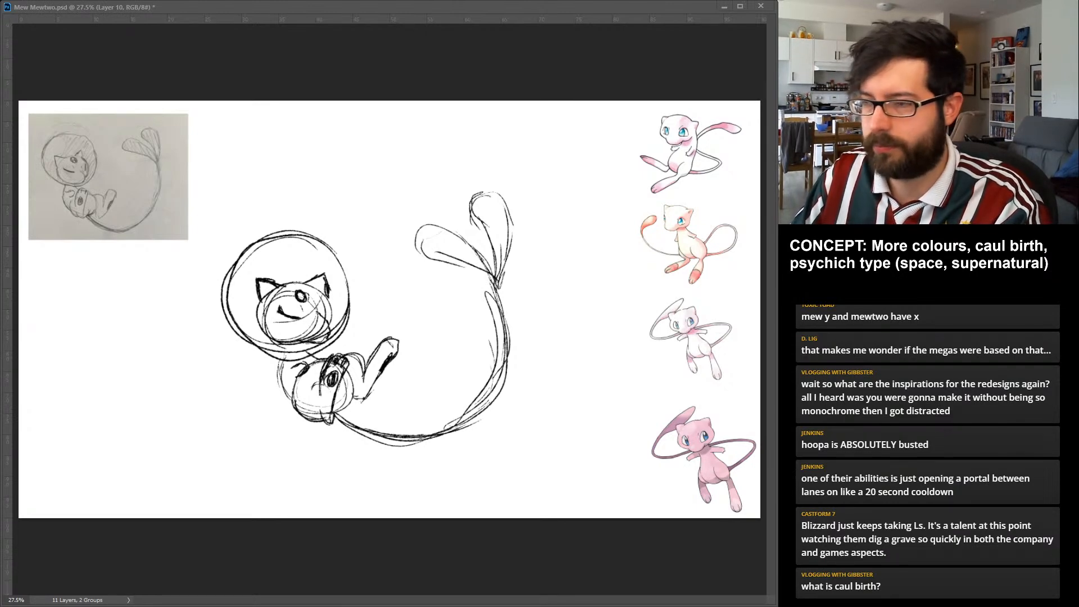
Reshape the tail into a wider outward curve with its two lobes leaning toward the helmet.
{"action": "left_click_drag", "start_coordinate": [522, 183], "coordinate": [508, 172]}
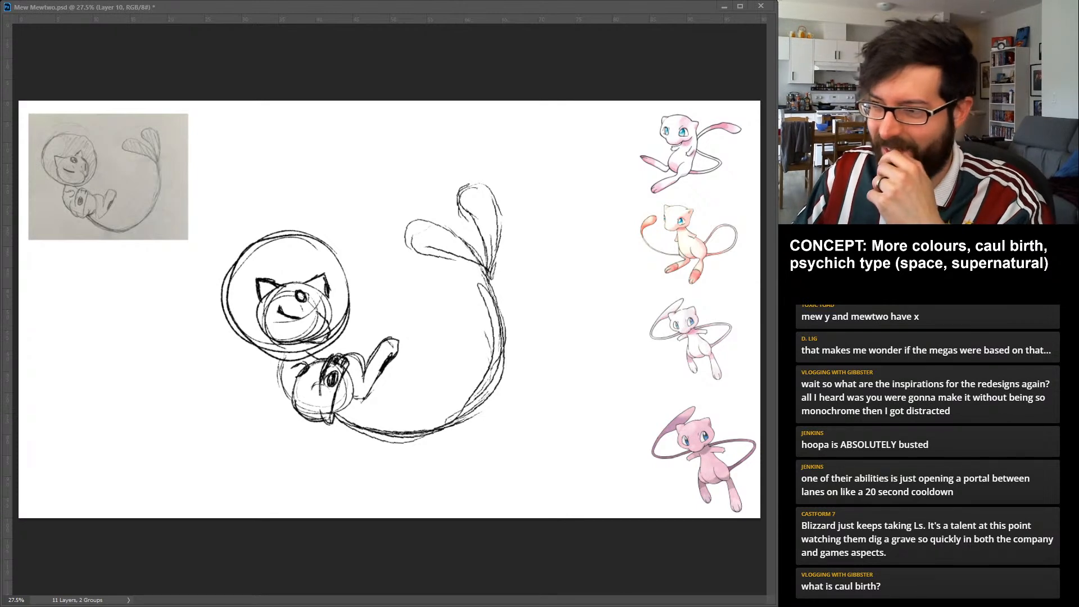
{"action": "key", "text": "ctrl+z"}
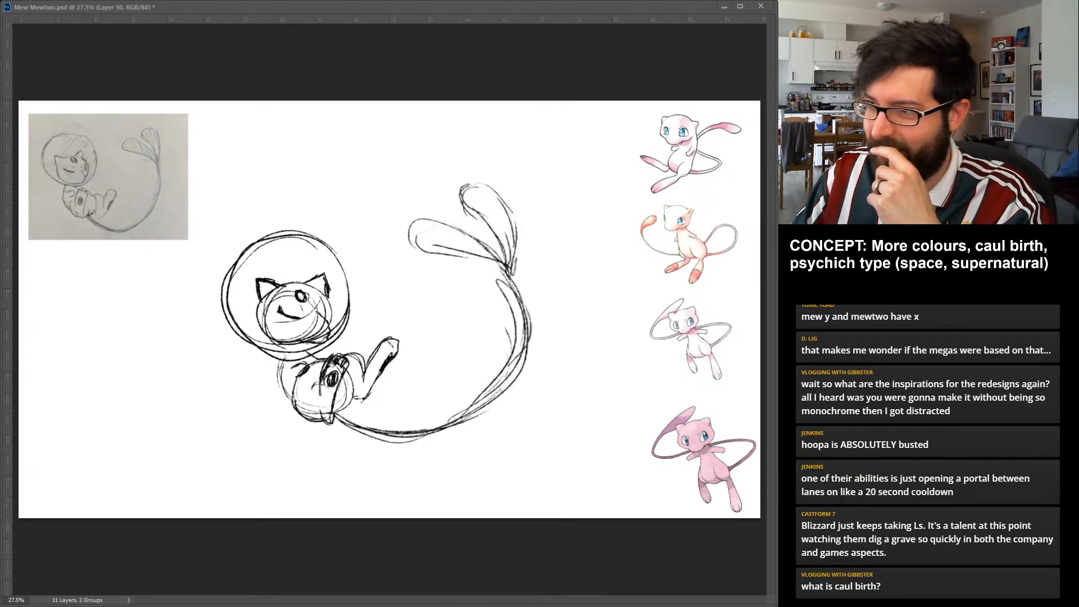
{"action": "key", "text": "ctrl+z"}
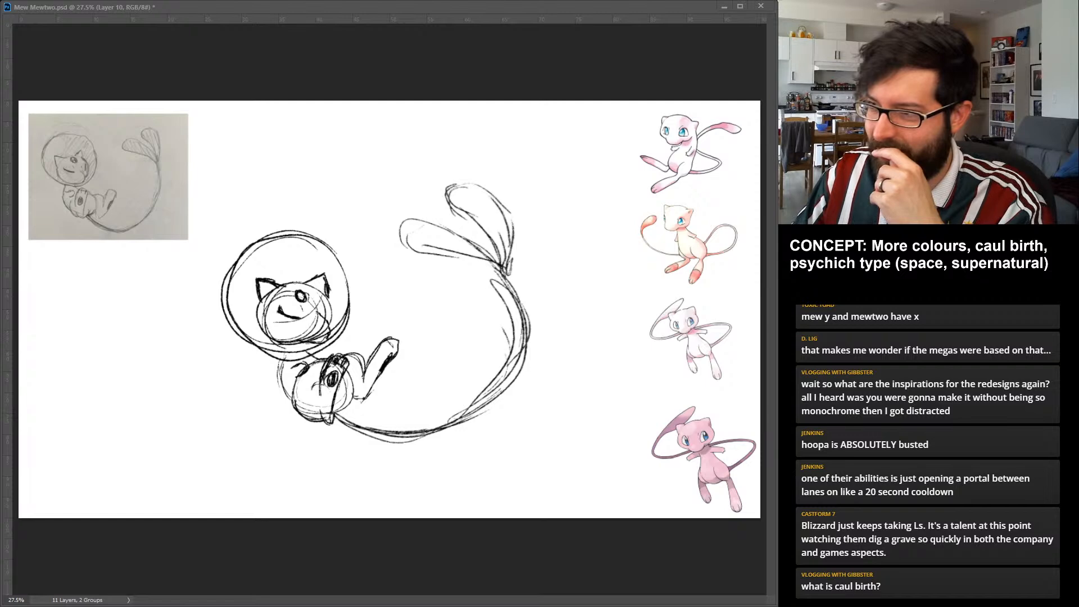
{"action": "key", "text": "ctrl+z"}
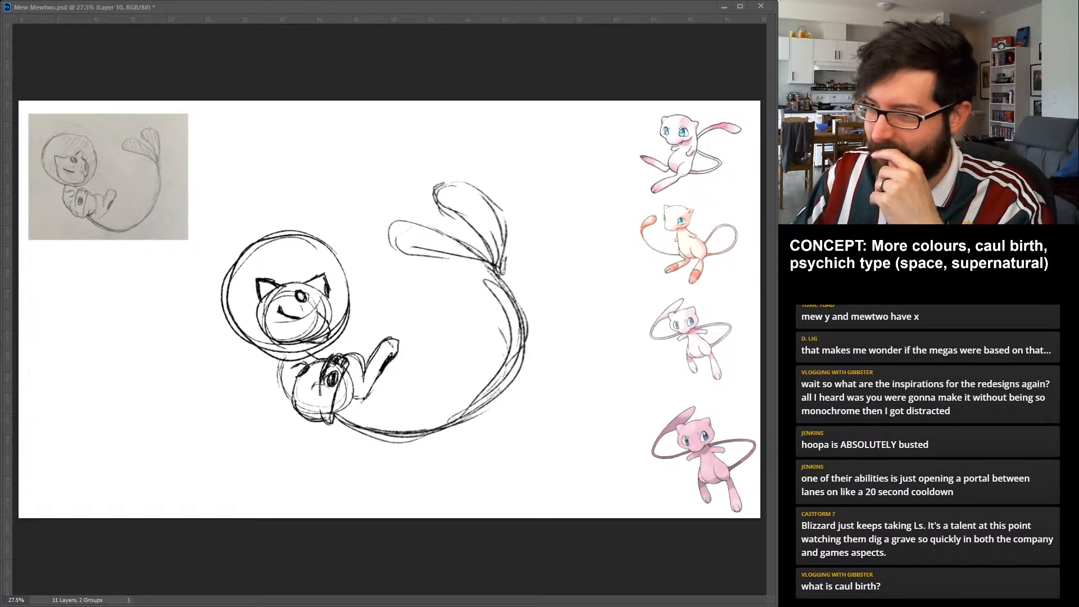
{"action": "key", "text": "ctrl+z"}
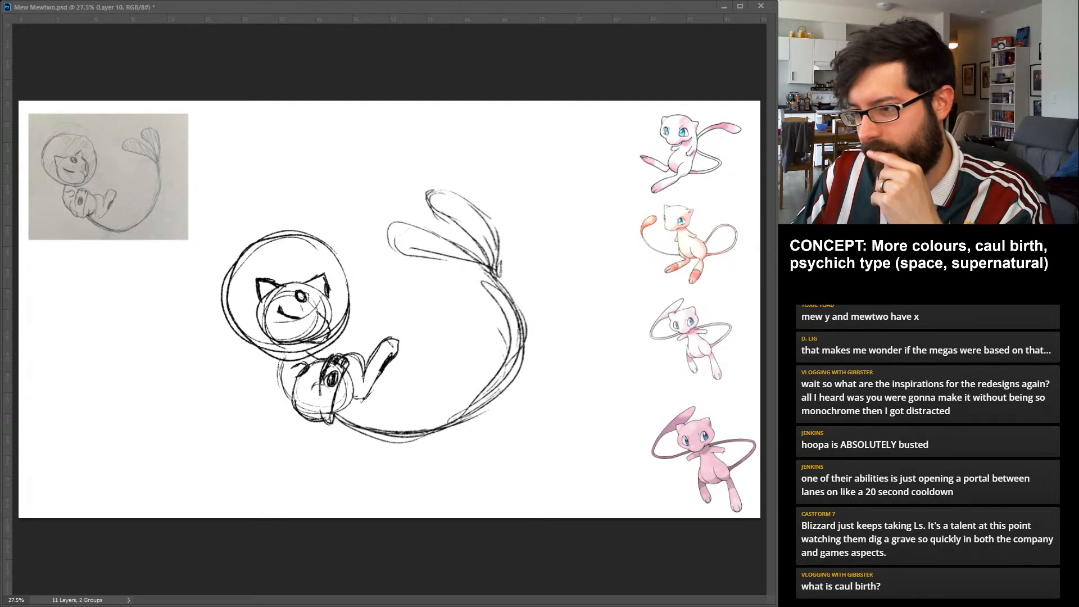
Undo the last tail adjustments, then tilt the whole tail inward so its two lobes reach up toward the helmet.
{"action": "key", "text": "ctrl+z"}
{"action": "key", "text": "ctrl+z"}
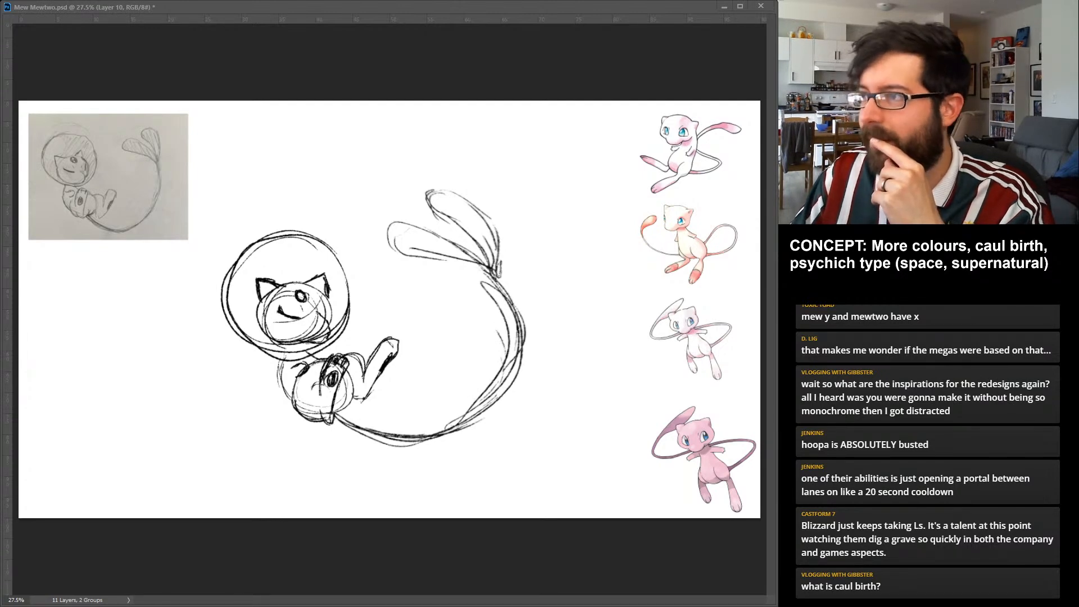
{"action": "key", "text": "ctrl+z"}
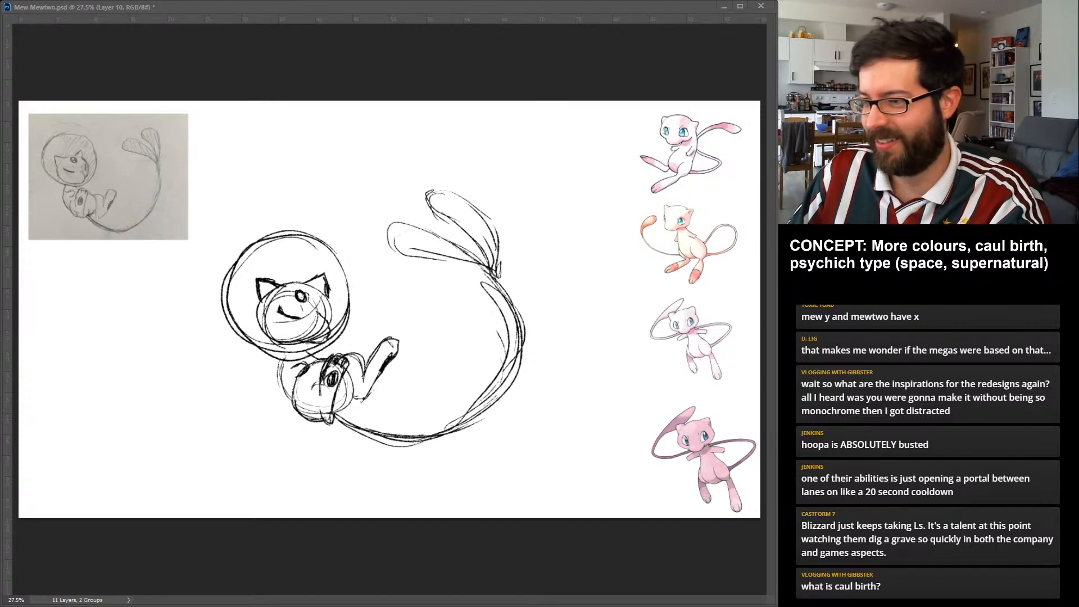
{"action": "key", "text": "ctrl+z"}
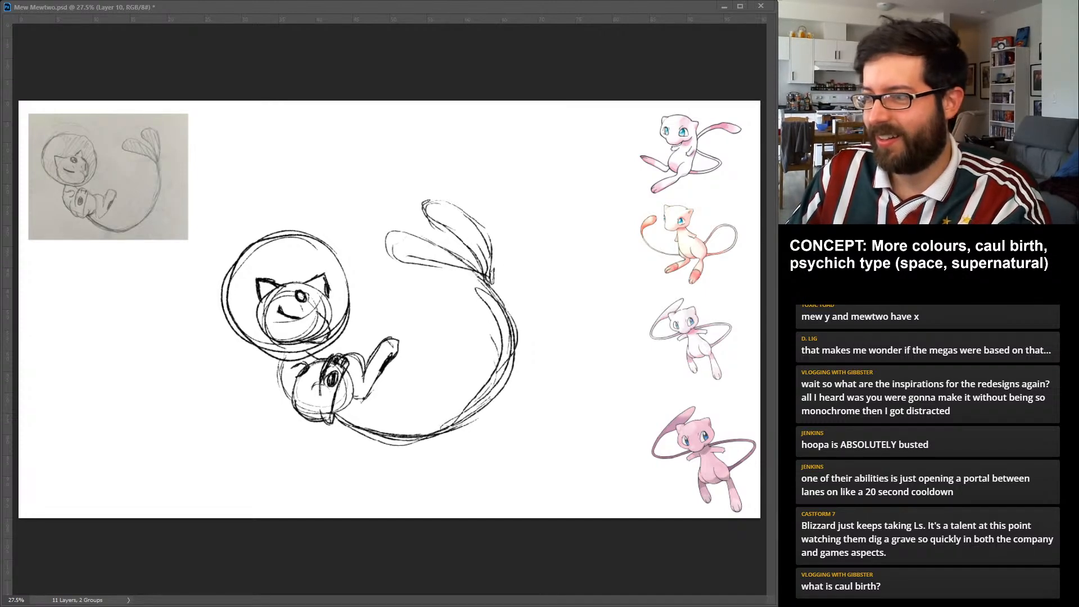
{"action": "mouse_move", "coordinate": [526, 193]}
{"action": "left_mouse_down"}
{"action": "mouse_move", "coordinate": [487, 165]}
{"action": "mouse_move", "coordinate": [495, 152]}
{"action": "left_mouse_up"}
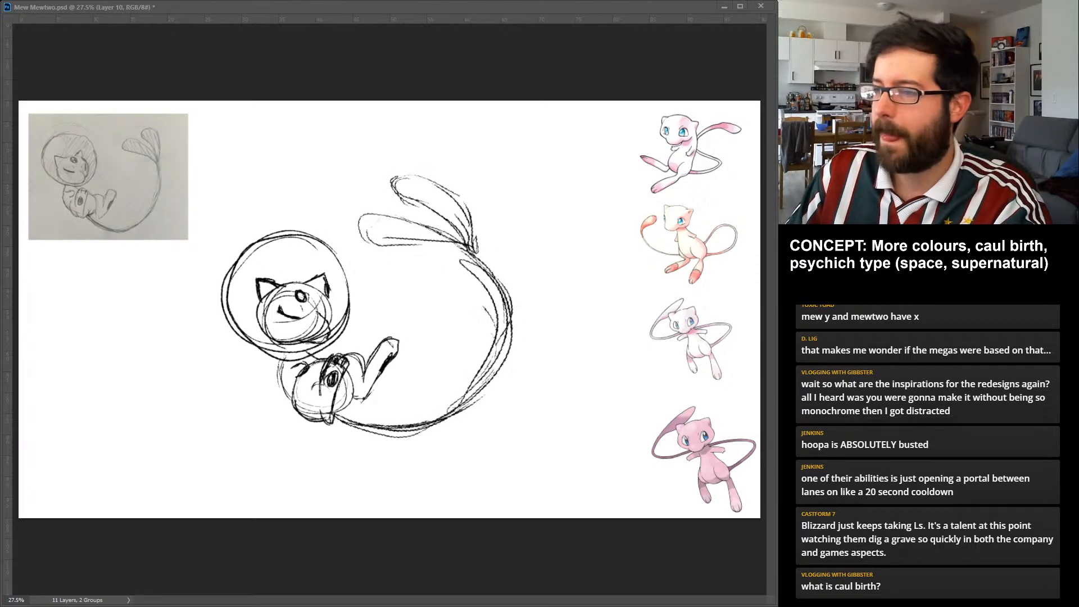
{"action": "key", "text": "Return"}
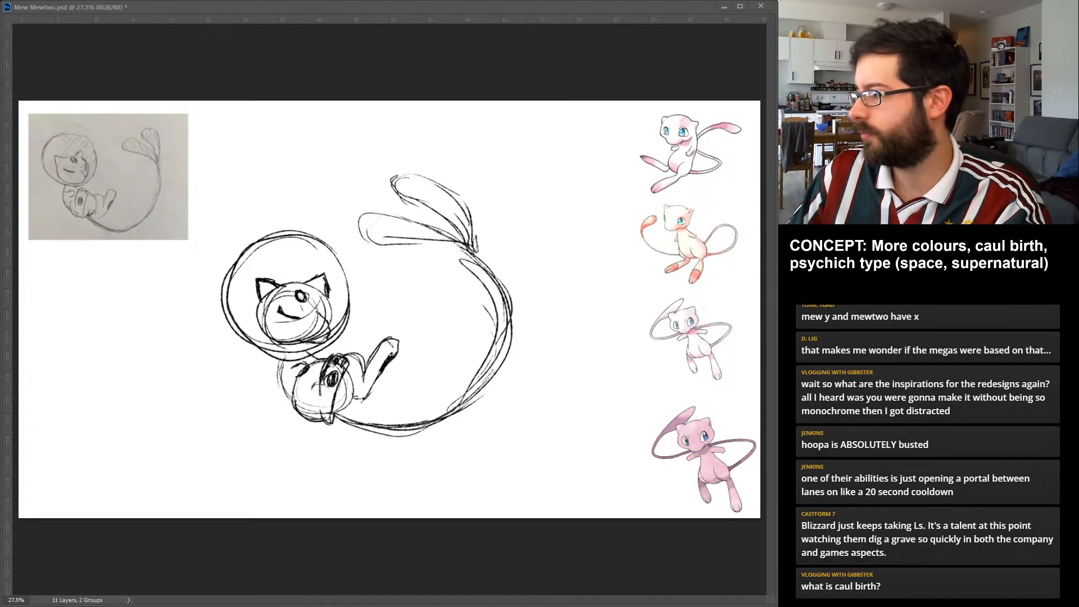
Group the rough sketch layers under the name Sk1 and fade the group to 20% opacity.
{"action": "key", "text": "ctrl+g"}
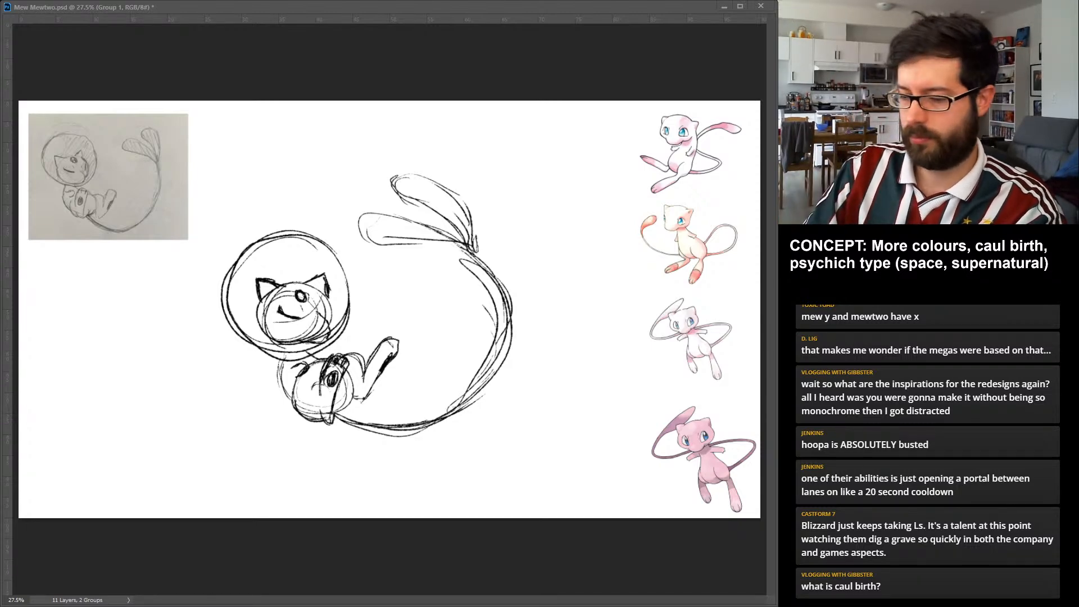
{"action": "type", "text": "Sk1"}
{"action": "key", "text": "Return"}
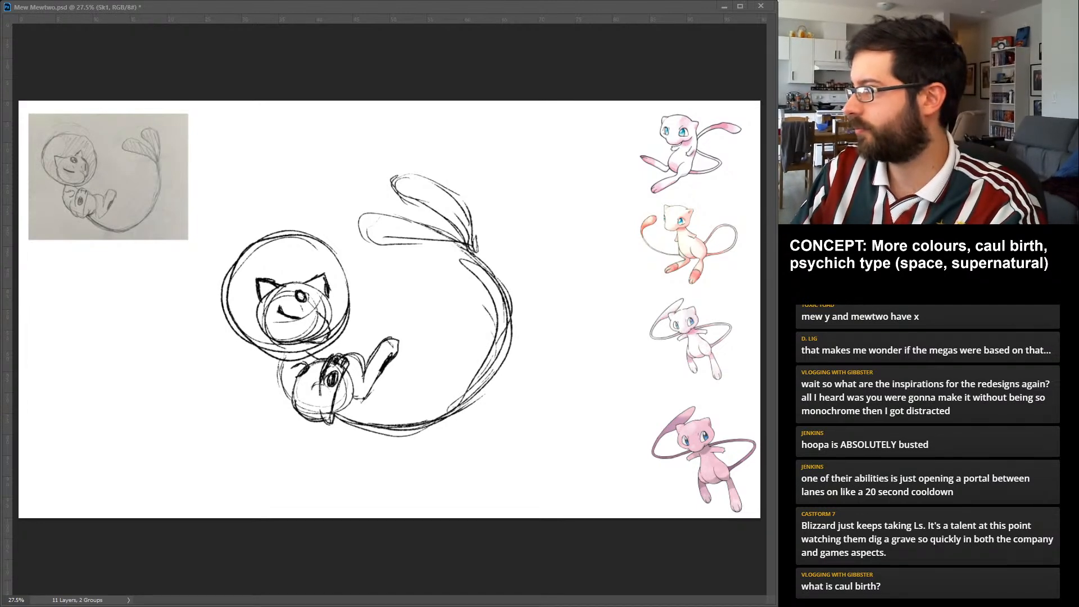
{"action": "key", "text": "2"}
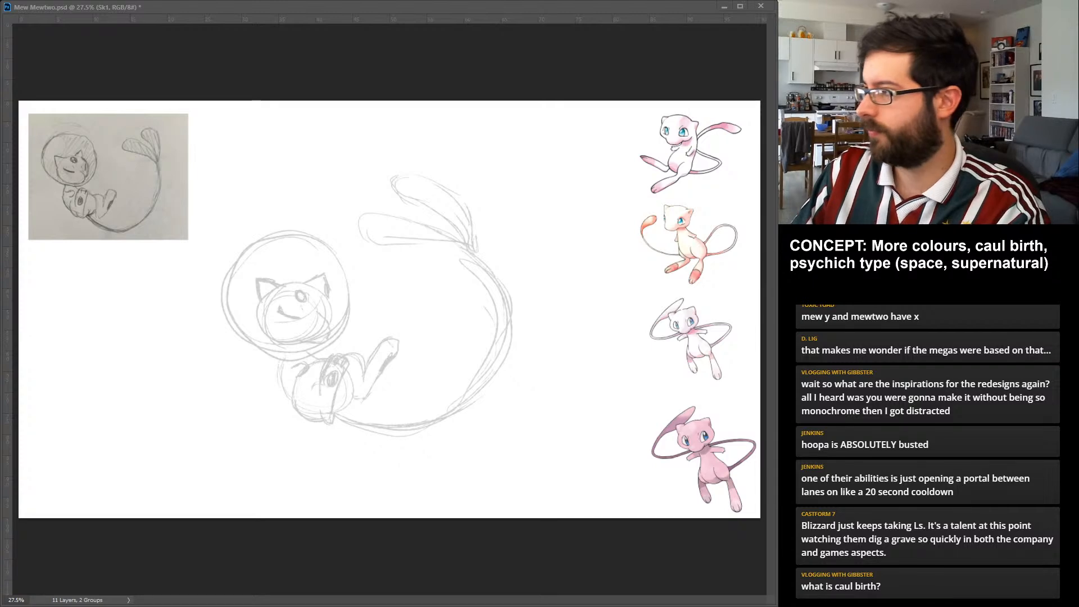
Add a new layer and draw the angled cheek line on the head's right side, discarding the trial strokes for the left contour.
{"action": "key", "text": "ctrl+alt+shift+n"}
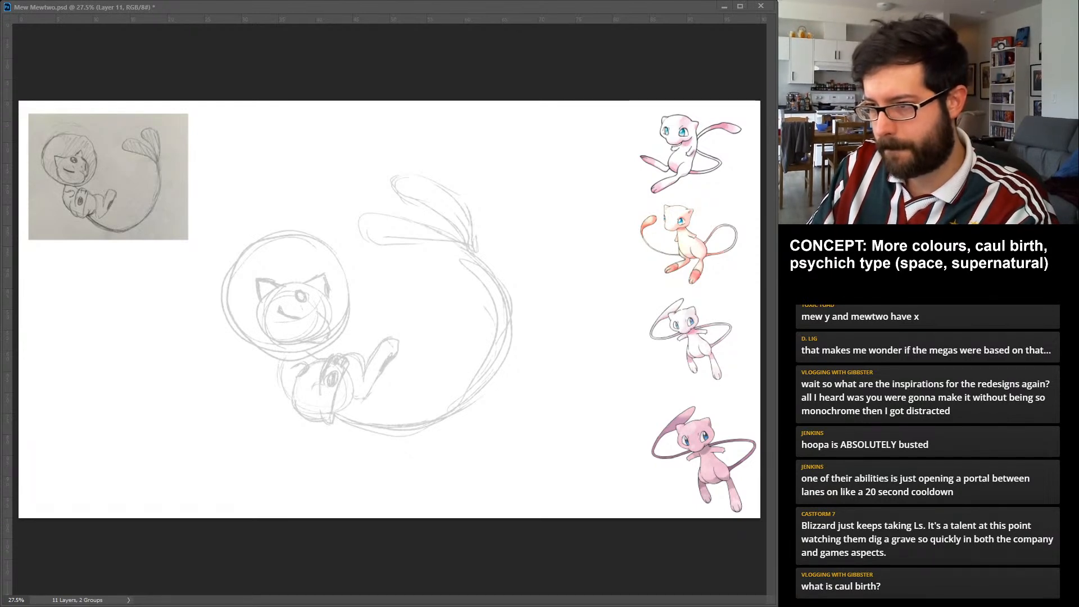
{"action": "mouse_move", "coordinate": [281, 284]}
{"action": "left_mouse_down"}
{"action": "mouse_move", "coordinate": [269, 343]}
{"action": "mouse_move", "coordinate": [312, 349]}
{"action": "left_mouse_up"}
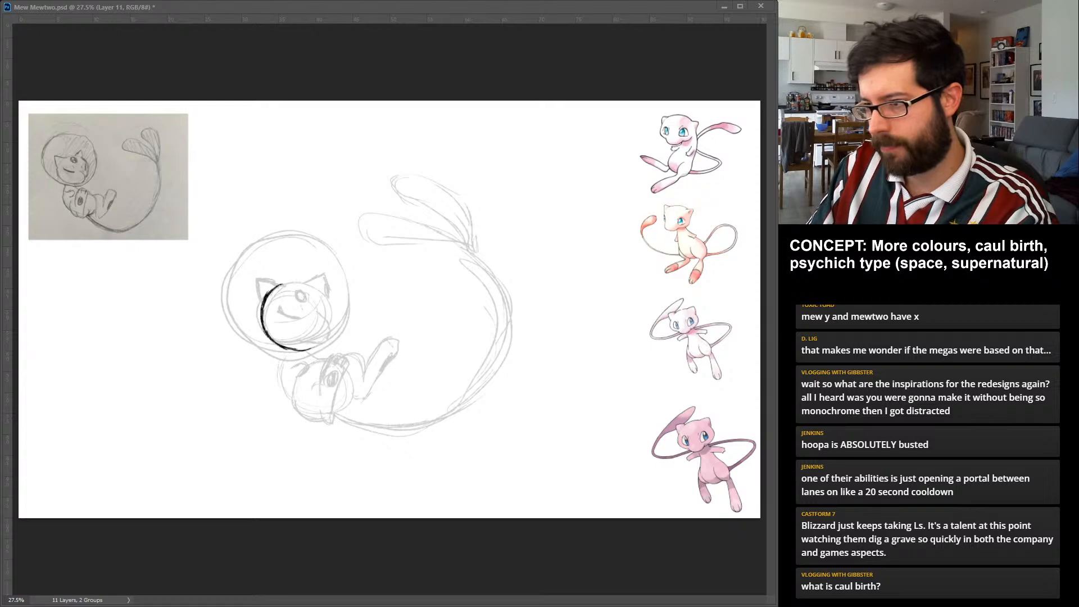
{"action": "key", "text": "ctrl+z"}
{"action": "key", "text": "ctrl+z"}
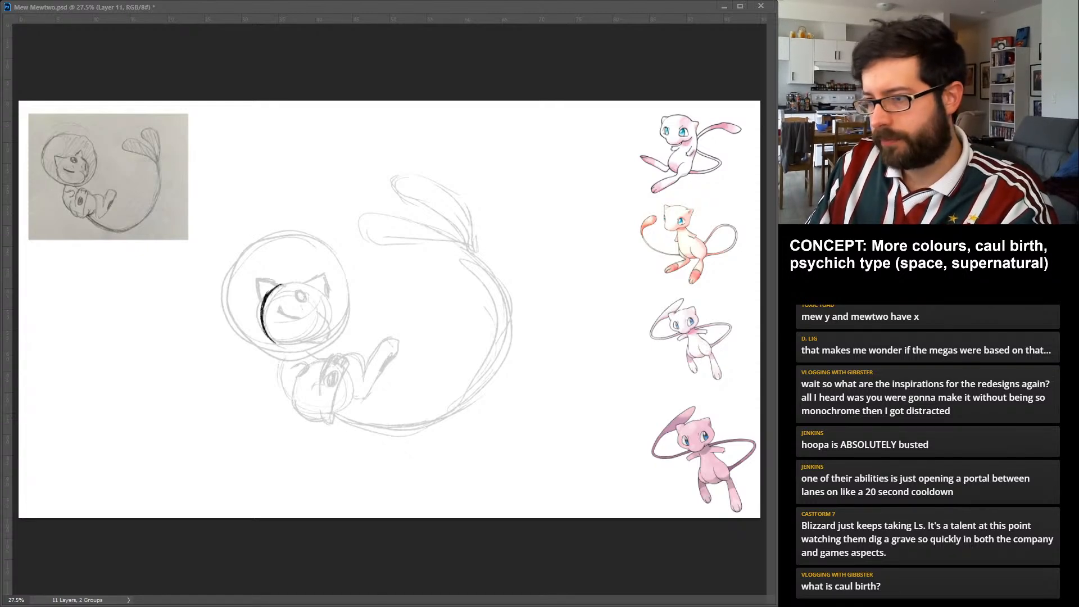
{"action": "left_click_drag", "start_coordinate": [318, 313], "coordinate": [327, 322]}
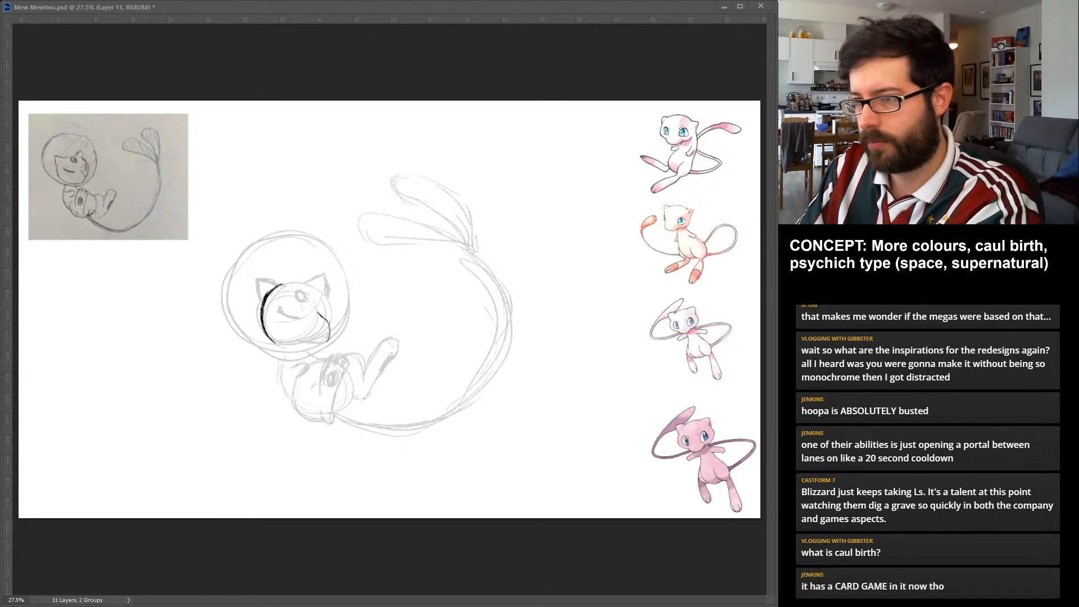
{"action": "key", "text": "ctrl+z"}
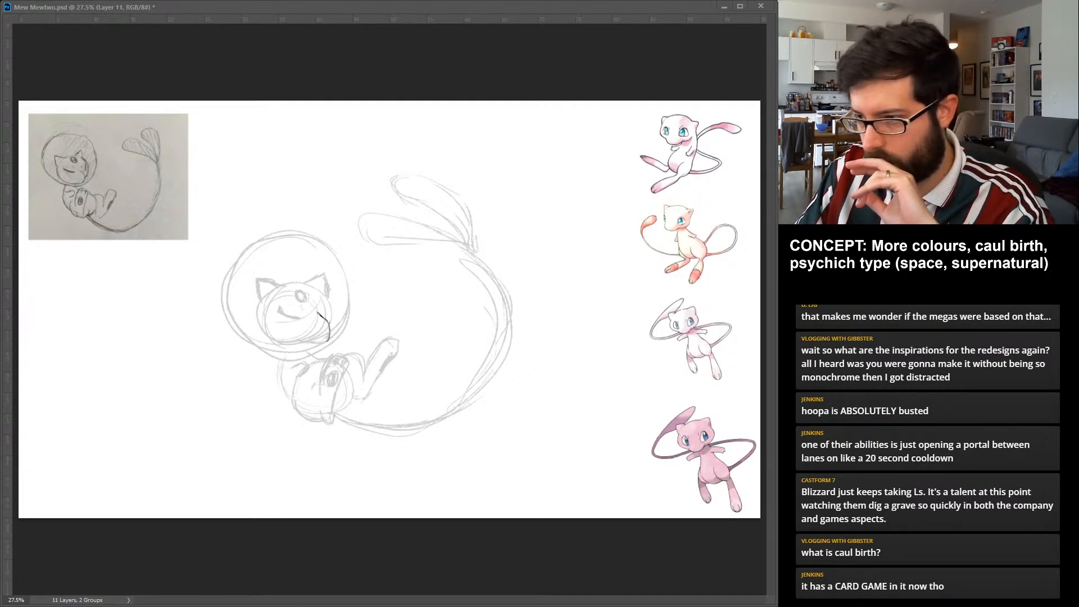
Draw the head outline over the faded sketch with rounded sides, a domed top and a flatter chin.
{"action": "mouse_move", "coordinate": [279, 288]}
{"action": "left_mouse_down"}
{"action": "mouse_move", "coordinate": [288, 344]}
{"action": "mouse_move", "coordinate": [329, 340]}
{"action": "left_mouse_up"}
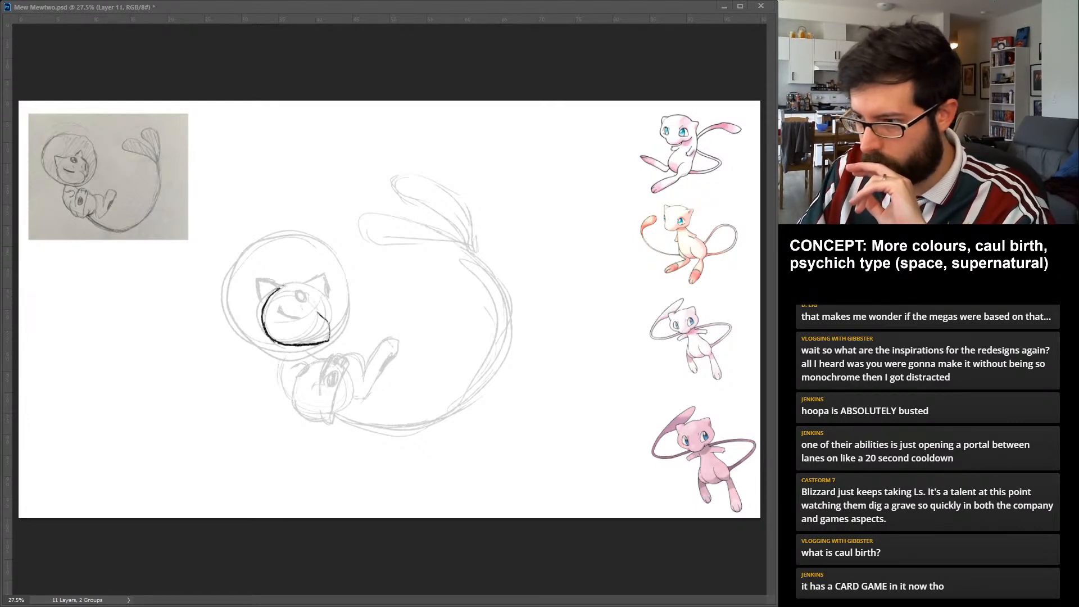
{"action": "left_click_drag", "start_coordinate": [300, 345], "coordinate": [328, 340]}
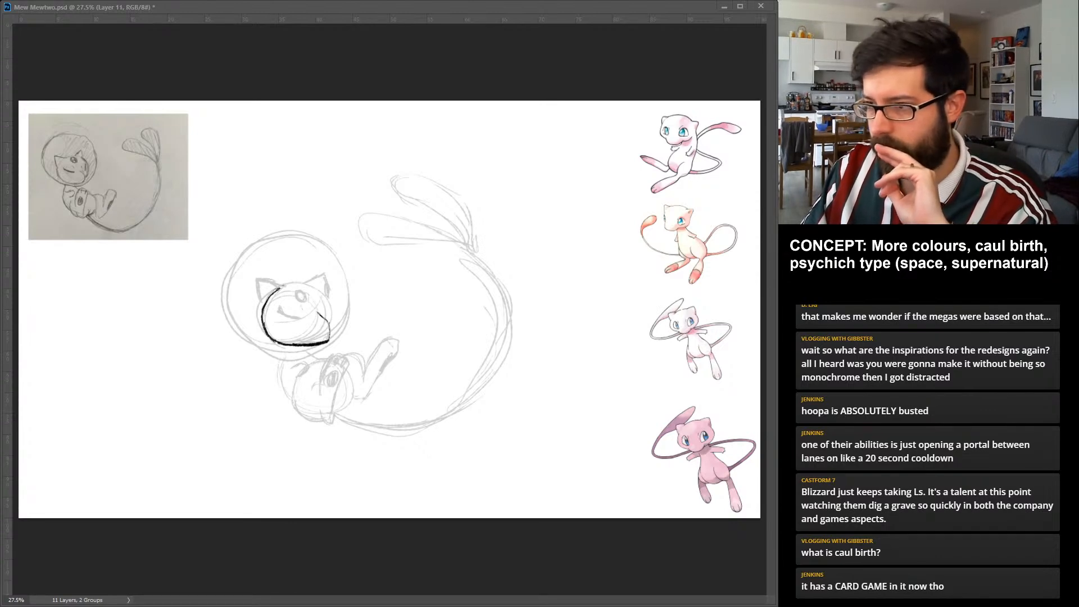
{"action": "left_click_drag", "start_coordinate": [315, 286], "coordinate": [333, 331]}
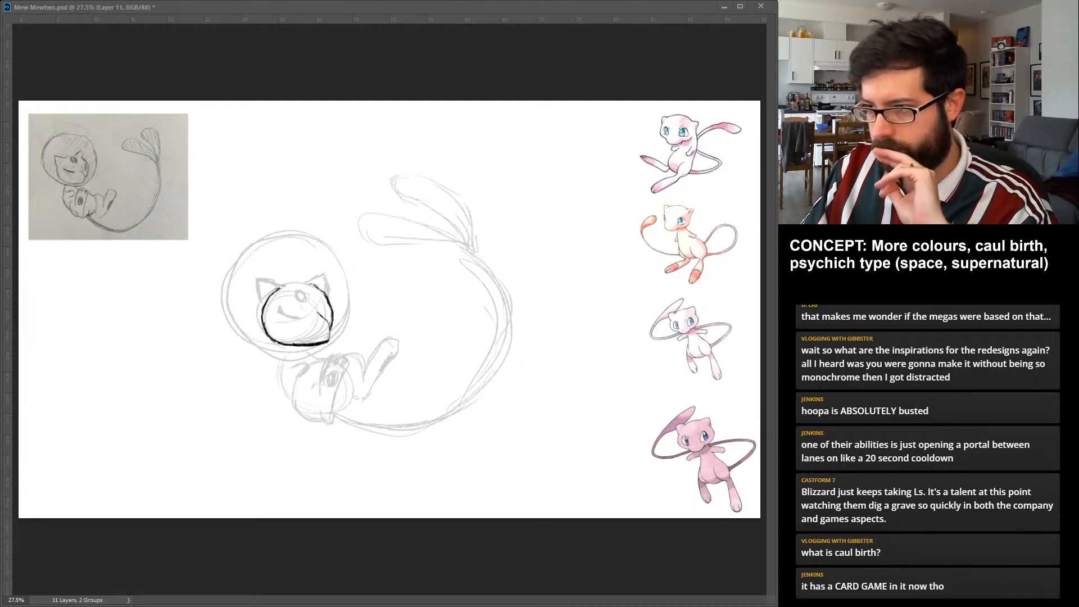
{"action": "left_click_drag", "start_coordinate": [278, 291], "coordinate": [323, 288]}
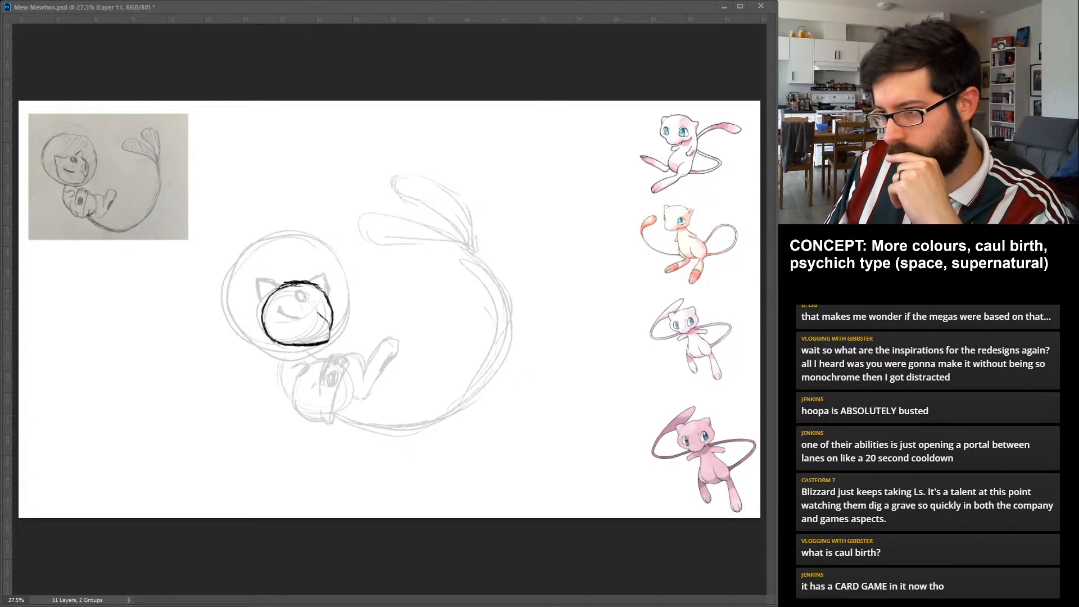
{"action": "left_click_drag", "start_coordinate": [330, 324], "coordinate": [313, 344]}
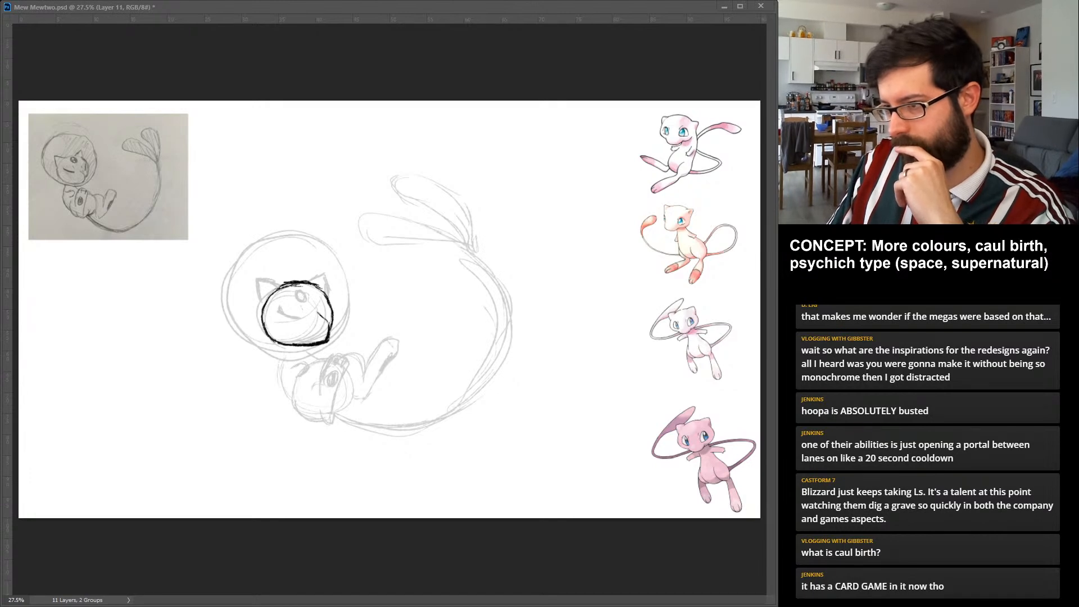
{"action": "key", "text": "ctrl+z"}
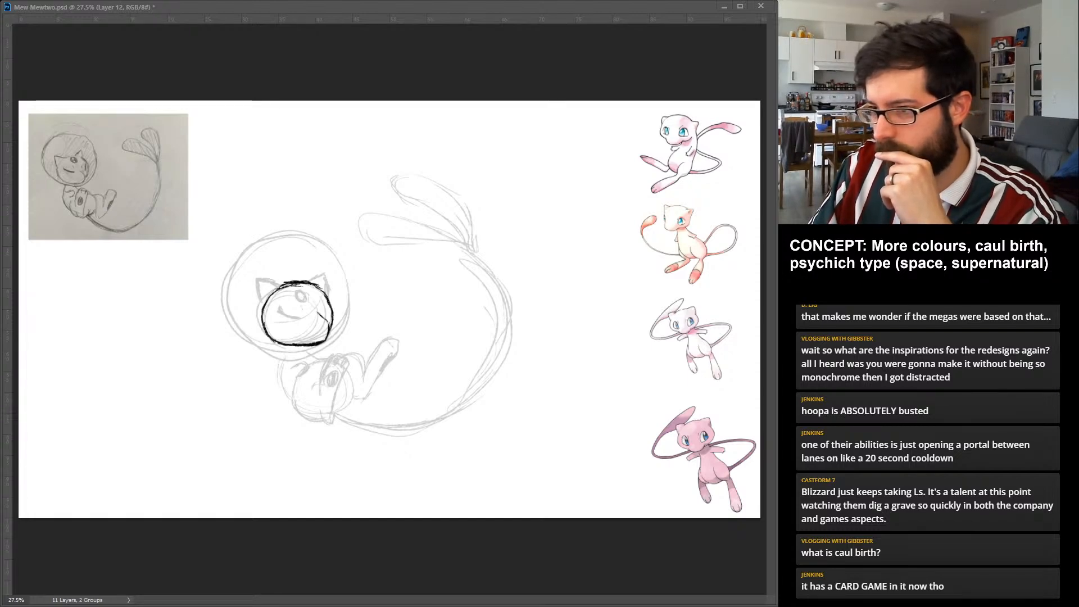
Draw the two pointed ears and the facial features, with closed-eye curves and a small circle on the forehead.
{"action": "left_click_drag", "start_coordinate": [262, 307], "coordinate": [283, 283]}
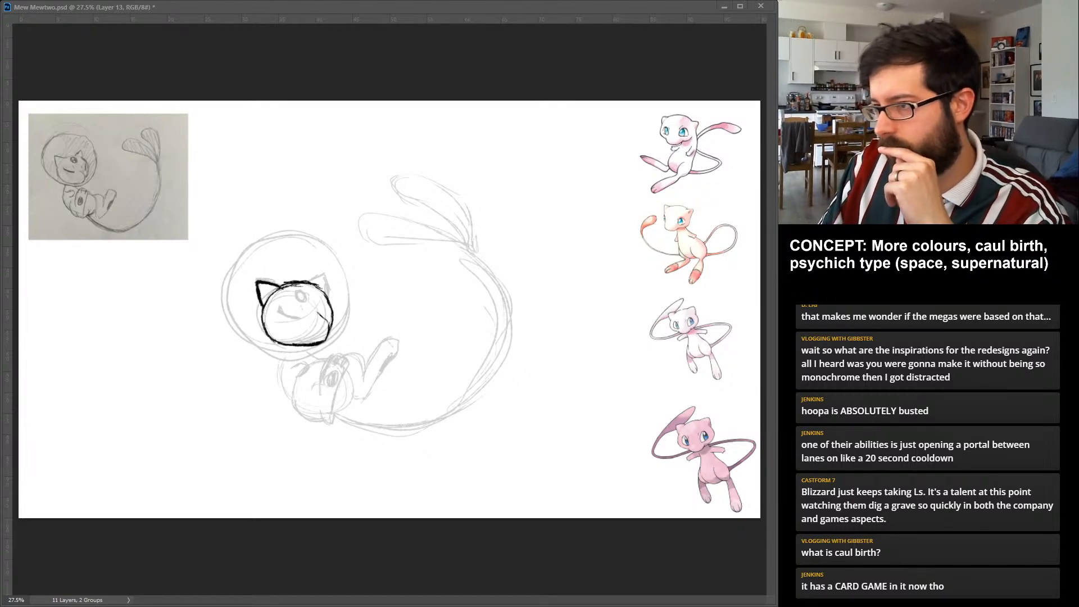
{"action": "mouse_move", "coordinate": [310, 283]}
{"action": "left_mouse_down"}
{"action": "mouse_move", "coordinate": [329, 275]}
{"action": "mouse_move", "coordinate": [331, 293]}
{"action": "left_mouse_up"}
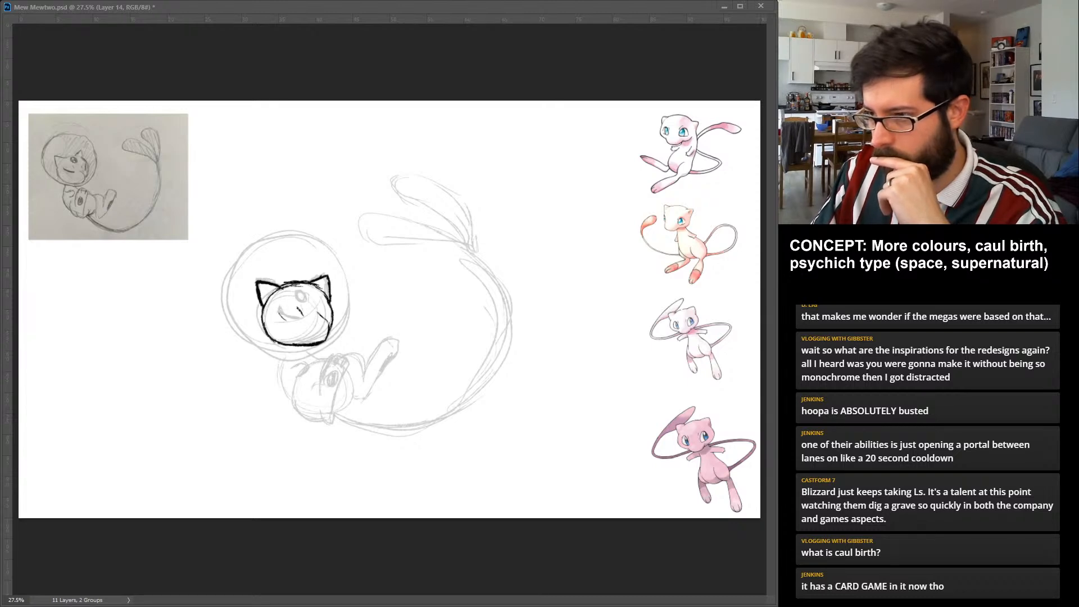
{"action": "left_click_drag", "start_coordinate": [277, 314], "coordinate": [301, 320]}
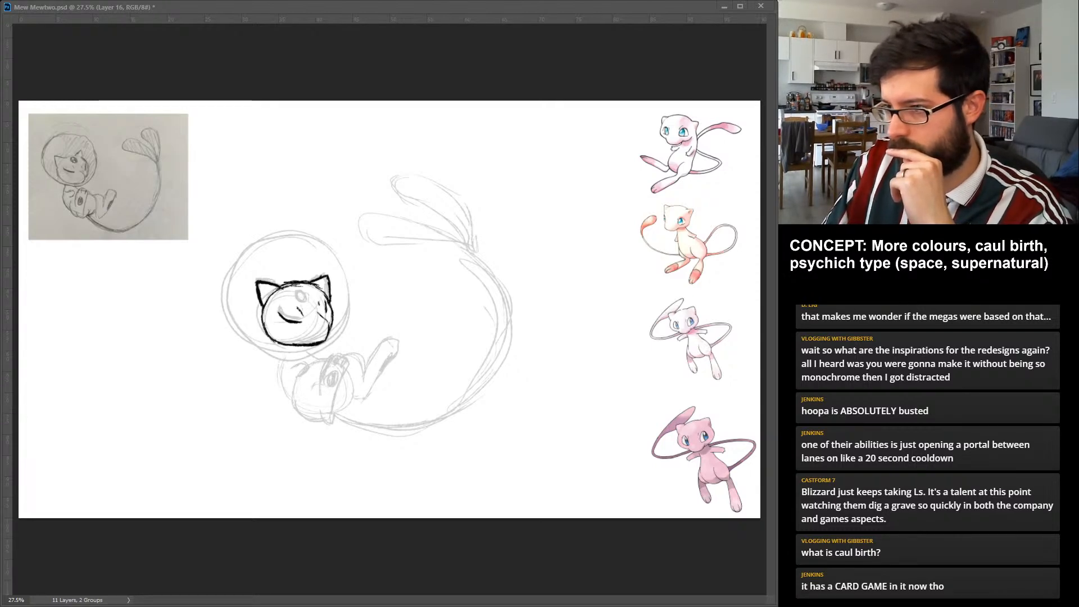
{"action": "left_click_drag", "start_coordinate": [301, 290], "coordinate": [302, 289]}
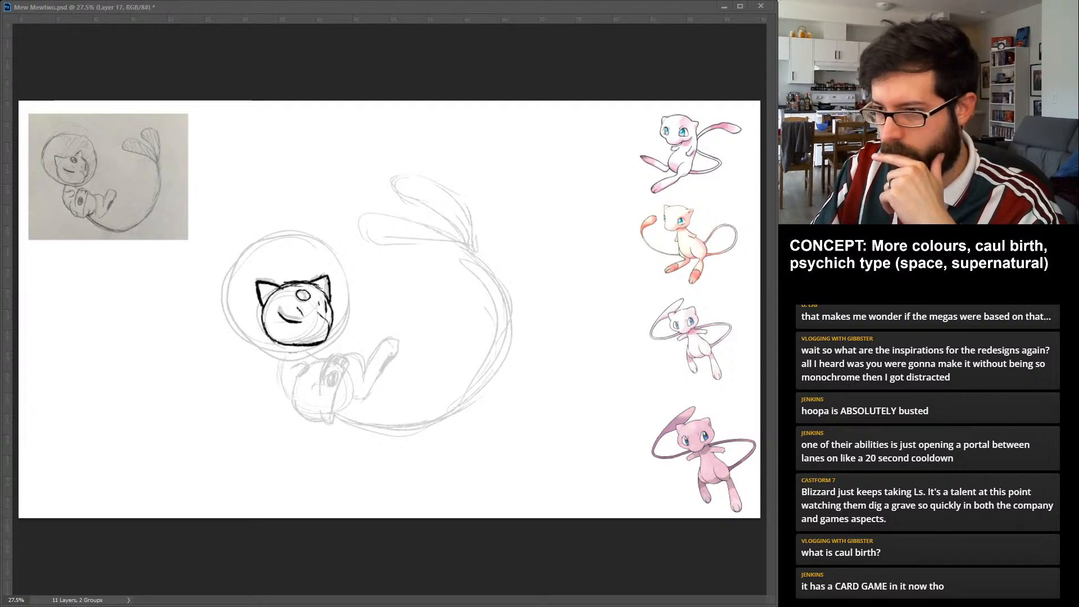
Trace the round helmet around the head with overlapping strokes and add a curved highlight inside its upper-left edge.
{"action": "left_click_drag", "start_coordinate": [235, 321], "coordinate": [294, 354]}
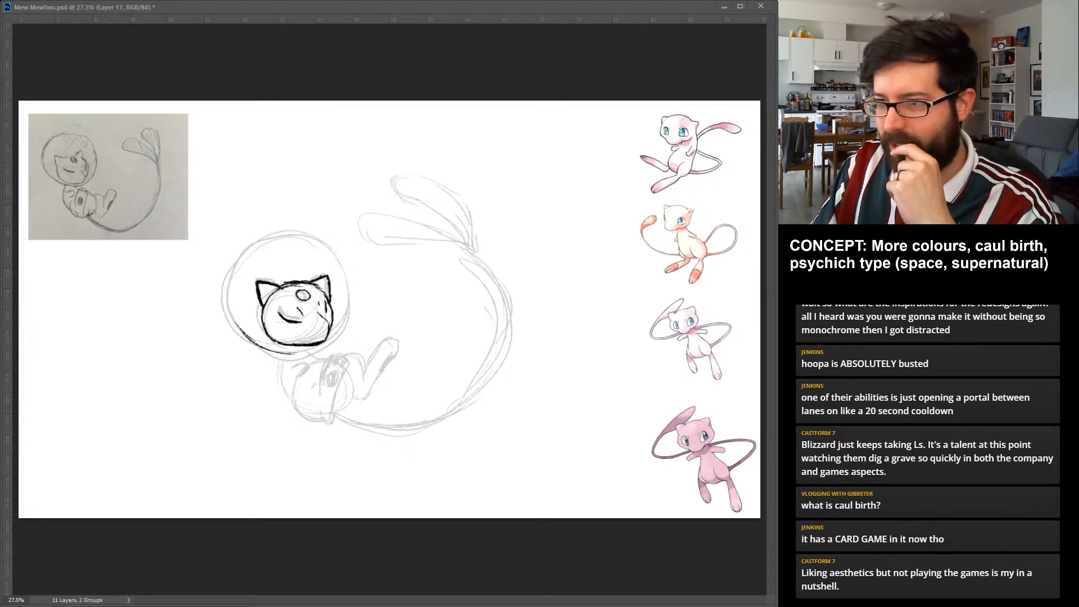
{"action": "mouse_move", "coordinate": [235, 261]}
{"action": "left_mouse_down"}
{"action": "mouse_move", "coordinate": [252, 341]}
{"action": "mouse_move", "coordinate": [270, 351]}
{"action": "mouse_move", "coordinate": [323, 345]}
{"action": "mouse_move", "coordinate": [351, 310]}
{"action": "left_mouse_up"}
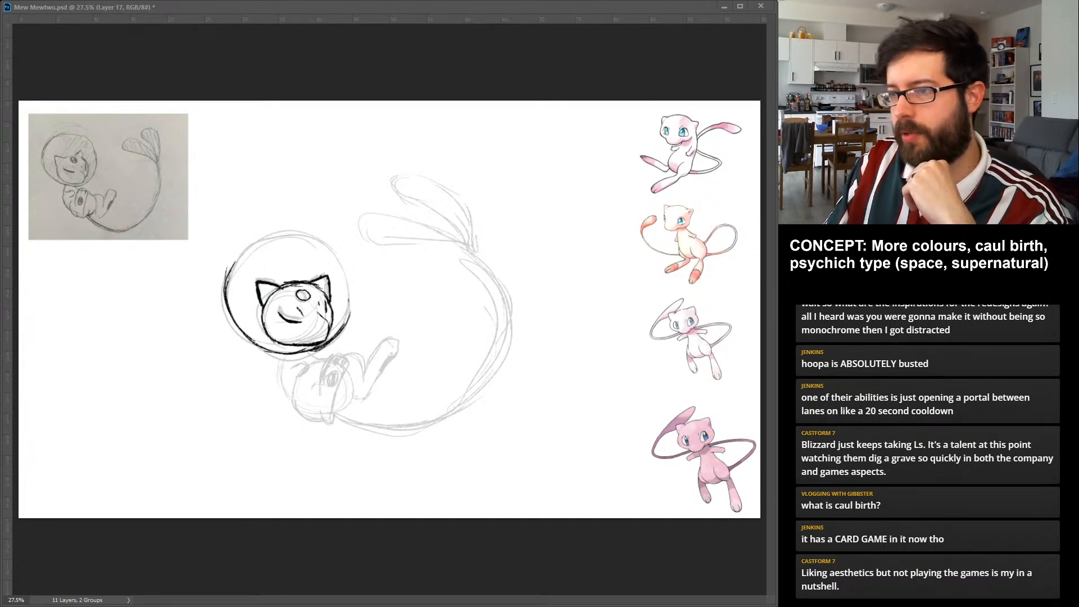
{"action": "left_click_drag", "start_coordinate": [226, 281], "coordinate": [276, 236]}
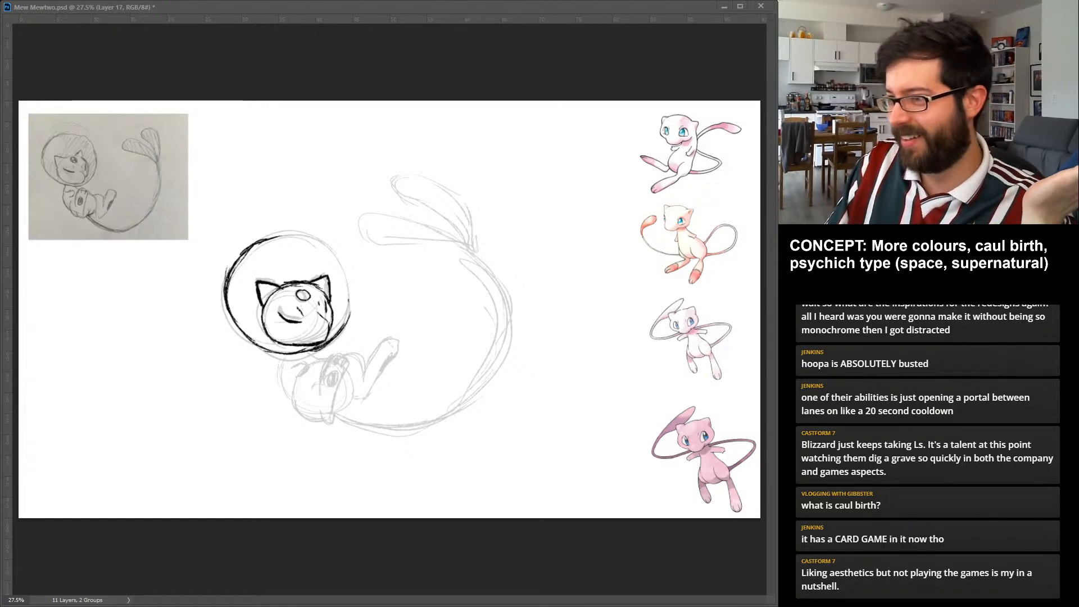
{"action": "left_click_drag", "start_coordinate": [351, 313], "coordinate": [346, 276]}
{"action": "mouse_move", "coordinate": [352, 317]}
{"action": "left_mouse_down"}
{"action": "mouse_move", "coordinate": [347, 264]}
{"action": "mouse_move", "coordinate": [349, 274]}
{"action": "left_mouse_up"}
{"action": "mouse_move", "coordinate": [262, 241]}
{"action": "left_mouse_down"}
{"action": "mouse_move", "coordinate": [297, 232]}
{"action": "mouse_move", "coordinate": [330, 241]}
{"action": "mouse_move", "coordinate": [352, 284]}
{"action": "left_mouse_up"}
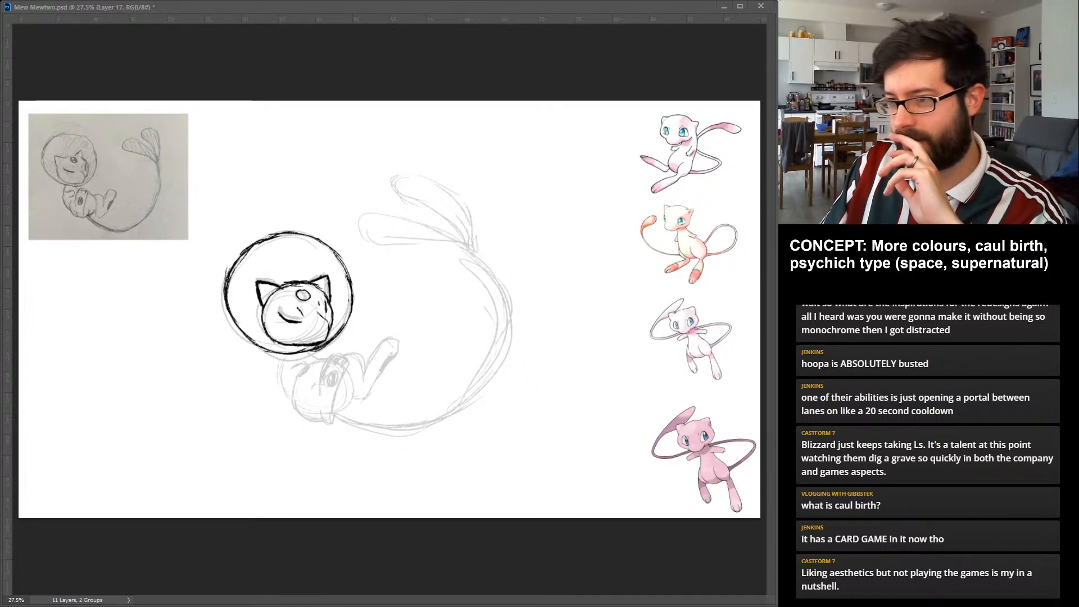
{"action": "left_click_drag", "start_coordinate": [260, 244], "coordinate": [225, 317]}
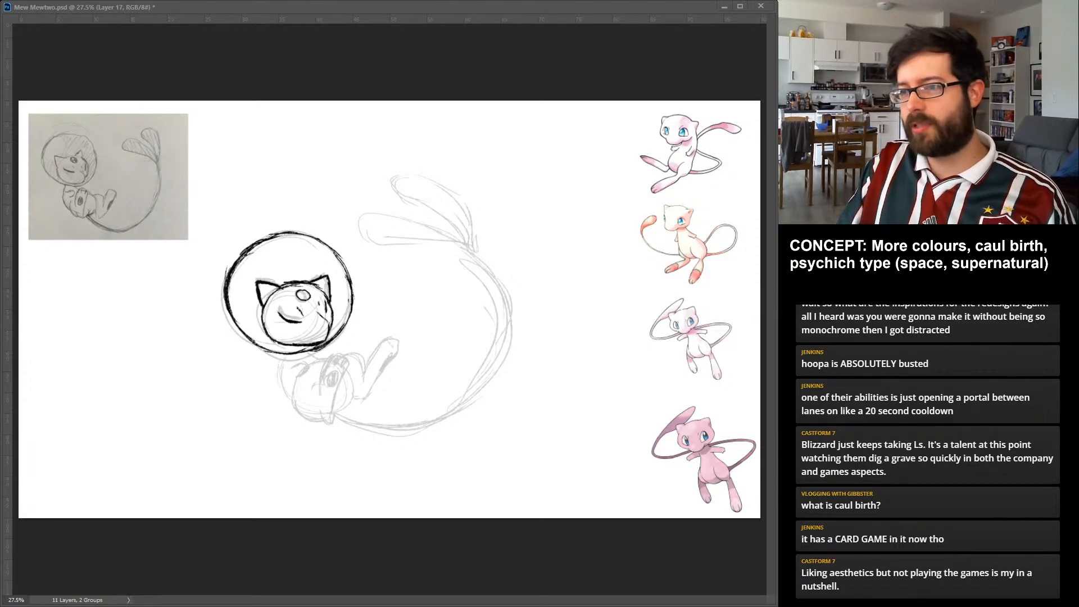
{"action": "mouse_move", "coordinate": [228, 288]}
{"action": "left_mouse_down"}
{"action": "mouse_move", "coordinate": [255, 295]}
{"action": "mouse_move", "coordinate": [268, 261]}
{"action": "mouse_move", "coordinate": [251, 252]}
{"action": "mouse_move", "coordinate": [237, 267]}
{"action": "left_mouse_up"}
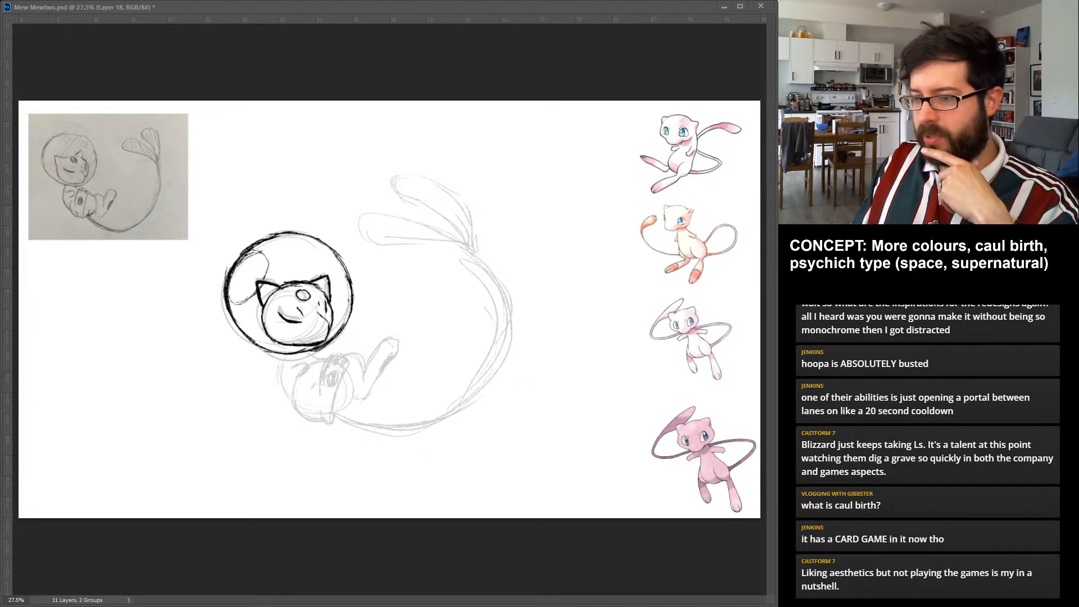
Draw the raised foot with its toes and oval sole pad, and add the small curved paw beside it.
{"action": "left_click_drag", "start_coordinate": [321, 412], "coordinate": [326, 422]}
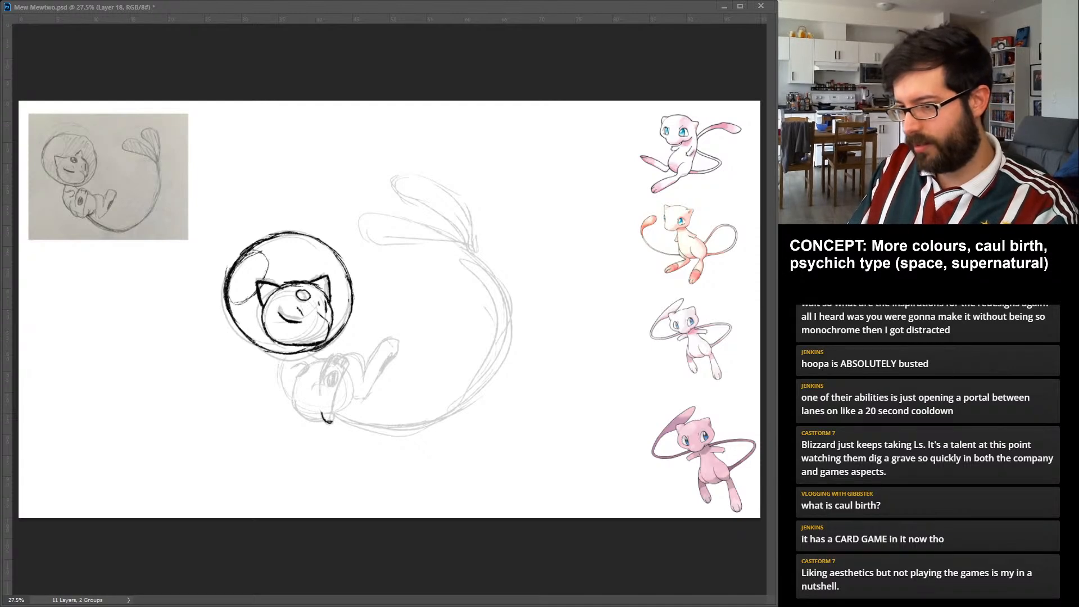
{"action": "left_click_drag", "start_coordinate": [333, 424], "coordinate": [347, 369]}
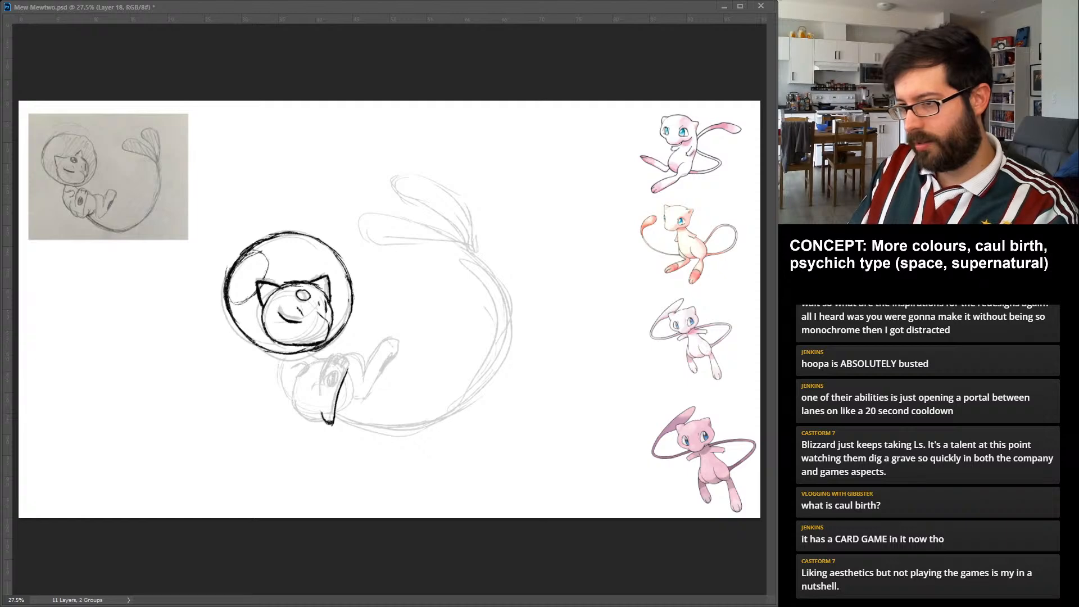
{"action": "left_click_drag", "start_coordinate": [336, 355], "coordinate": [319, 400]}
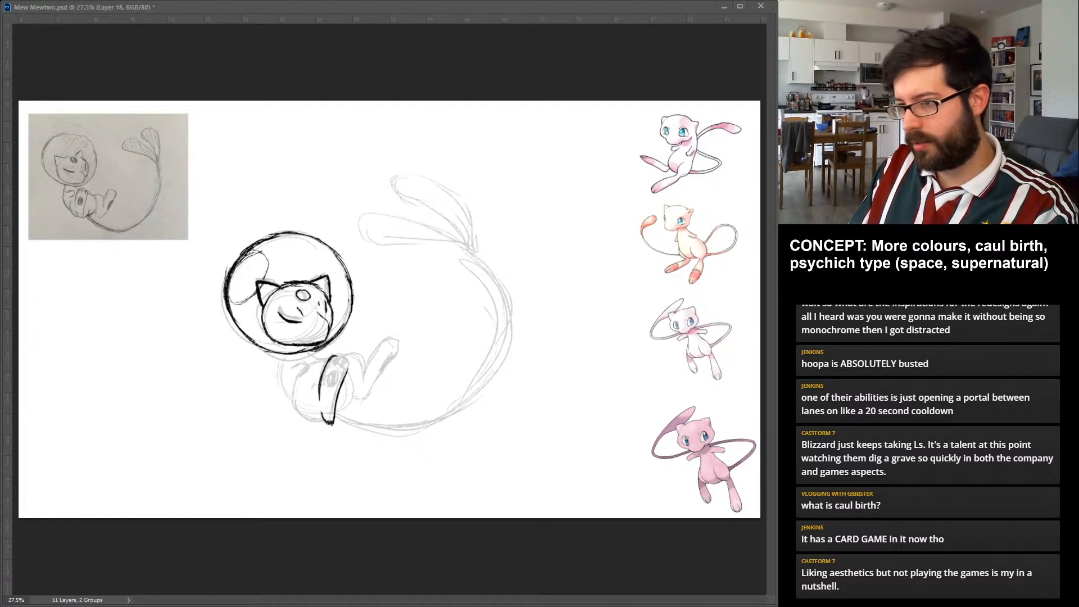
{"action": "left_click_drag", "start_coordinate": [337, 355], "coordinate": [348, 368]}
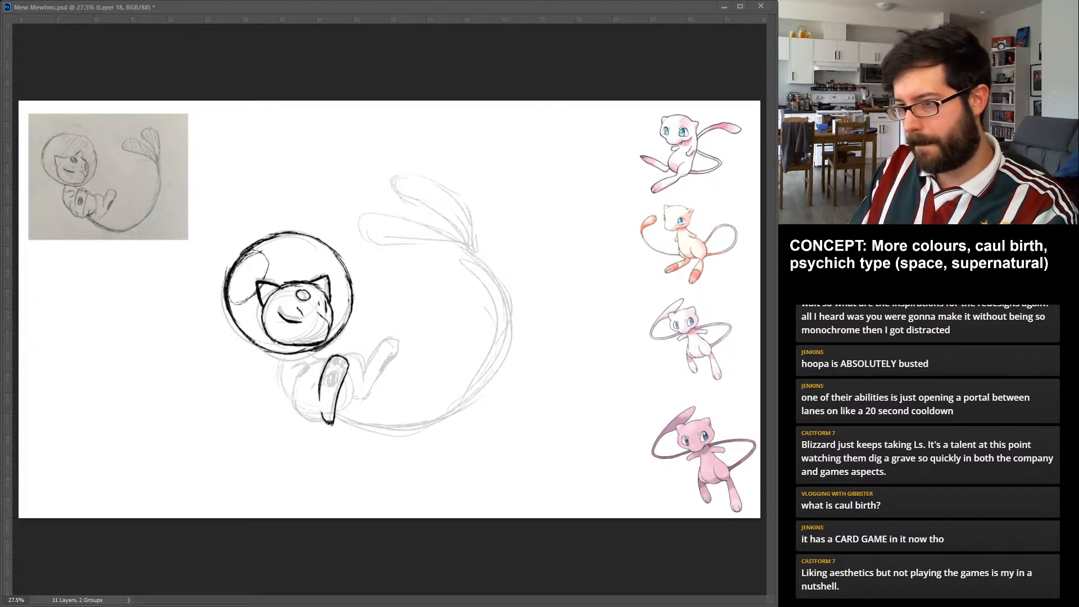
{"action": "left_click_drag", "start_coordinate": [334, 372], "coordinate": [336, 376]}
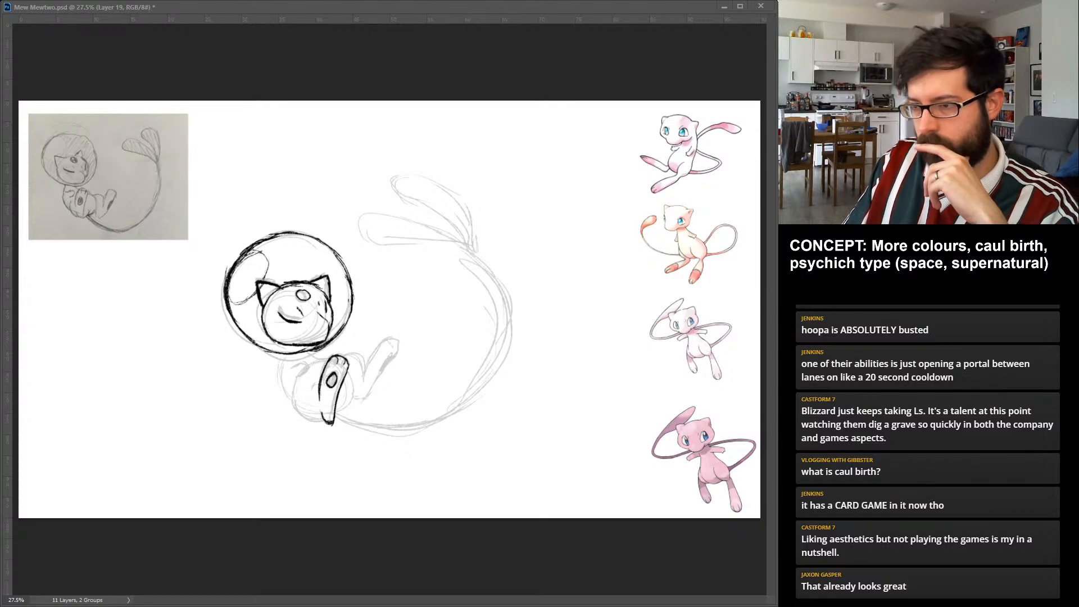
{"action": "mouse_move", "coordinate": [292, 367]}
{"action": "left_mouse_down"}
{"action": "mouse_move", "coordinate": [312, 360]}
{"action": "mouse_move", "coordinate": [311, 373]}
{"action": "mouse_move", "coordinate": [313, 363]}
{"action": "left_mouse_up"}
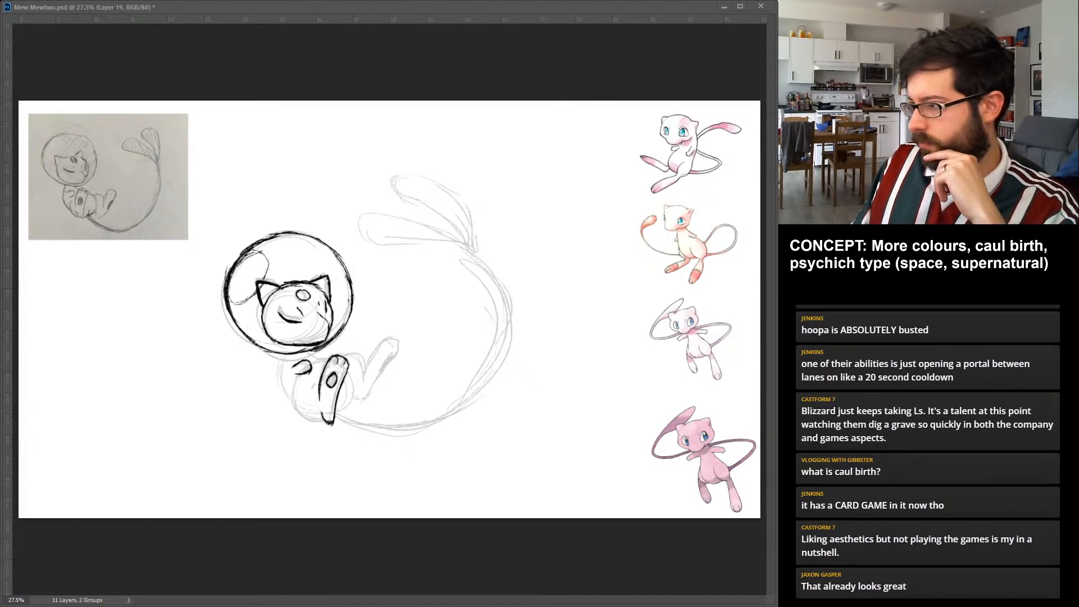
Draw the far leg's extended foot on its own layer, with a long slanted outline, rounded toe end and narrow sole pad.
{"action": "key", "text": "alt+bracketright"}
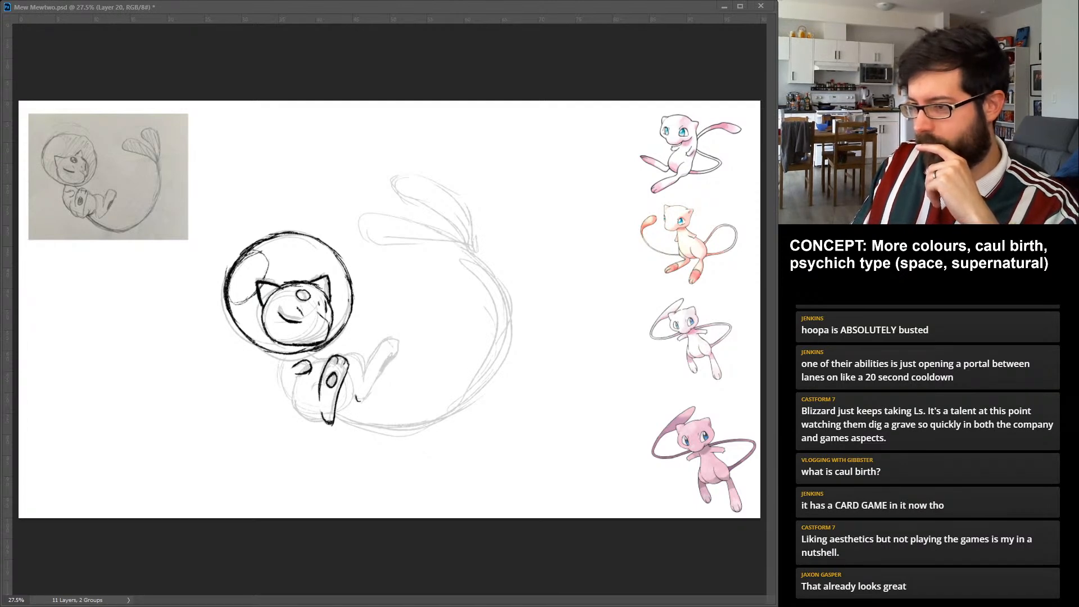
{"action": "left_click_drag", "start_coordinate": [358, 400], "coordinate": [376, 350]}
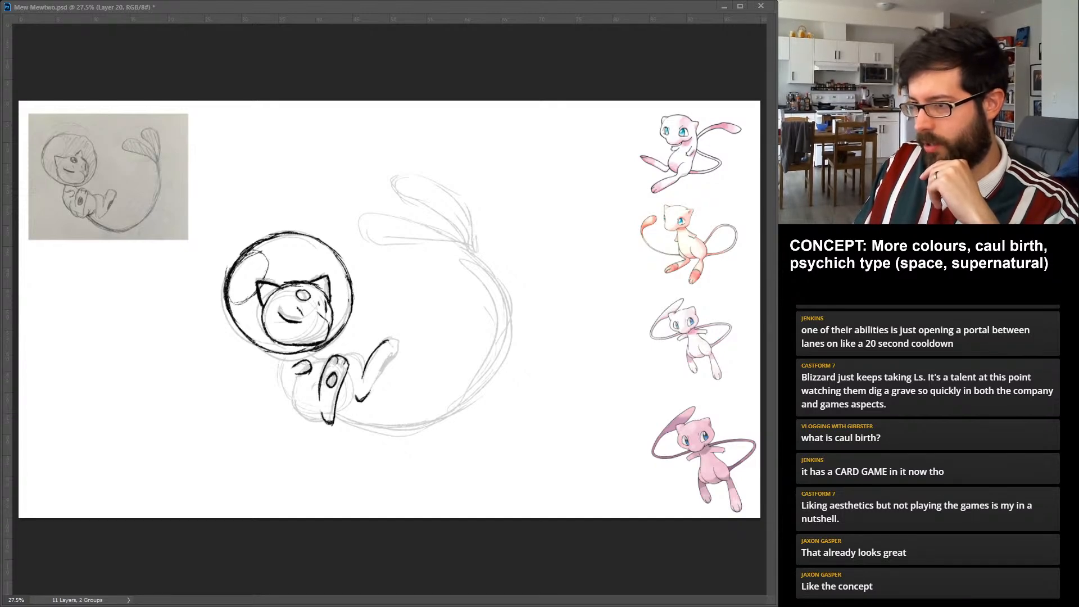
{"action": "left_click_drag", "start_coordinate": [369, 397], "coordinate": [396, 350]}
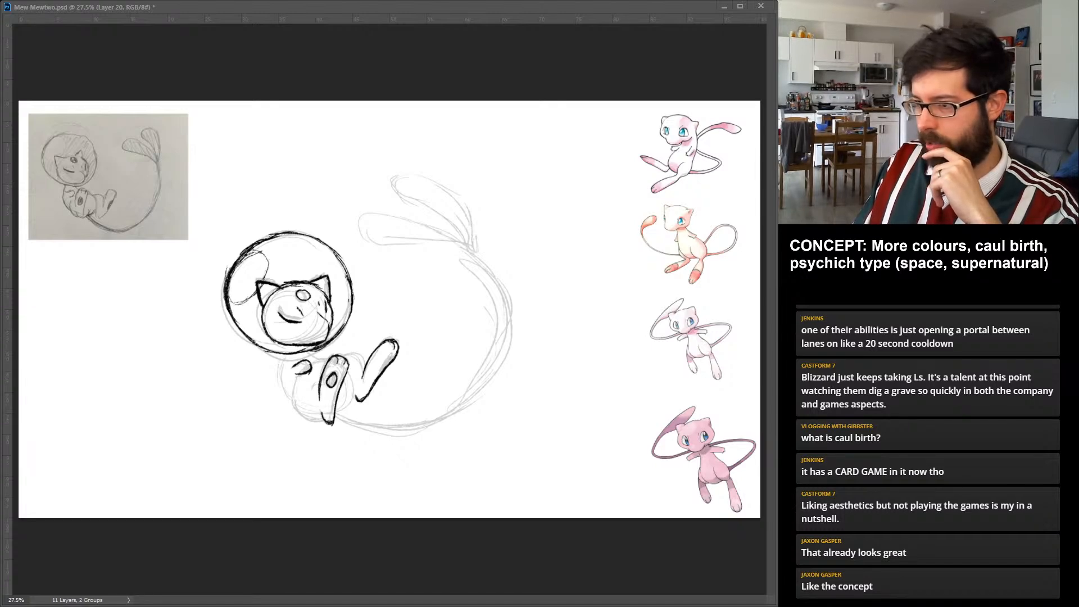
{"action": "left_click_drag", "start_coordinate": [390, 357], "coordinate": [384, 369]}
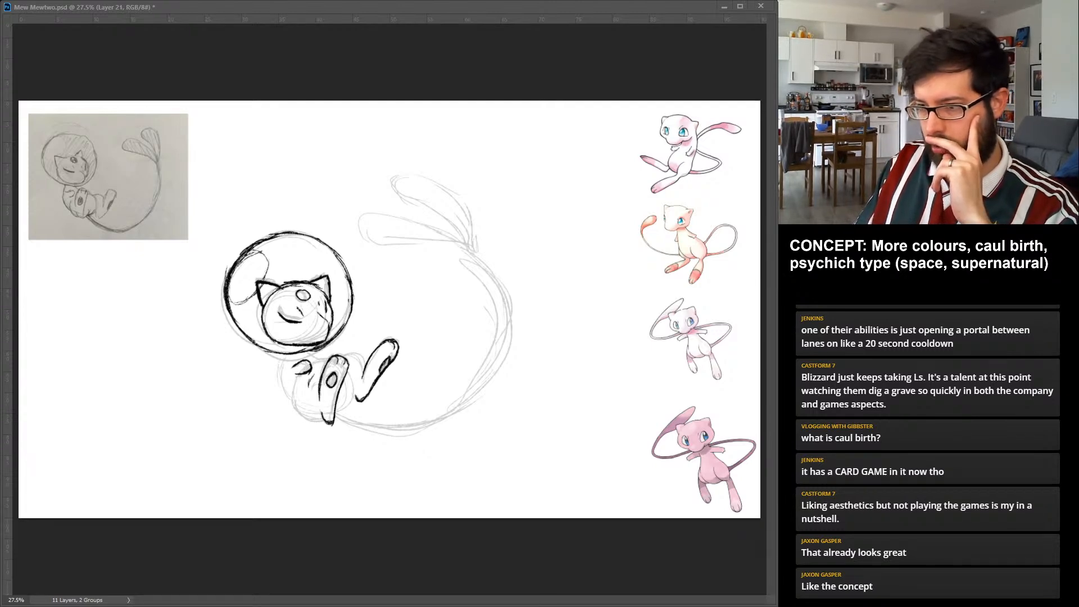
Draw the near knee curve beside the raised foot, the rounded rump, and the back line running up to the helmet.
{"action": "left_click_drag", "start_coordinate": [310, 382], "coordinate": [321, 374]}
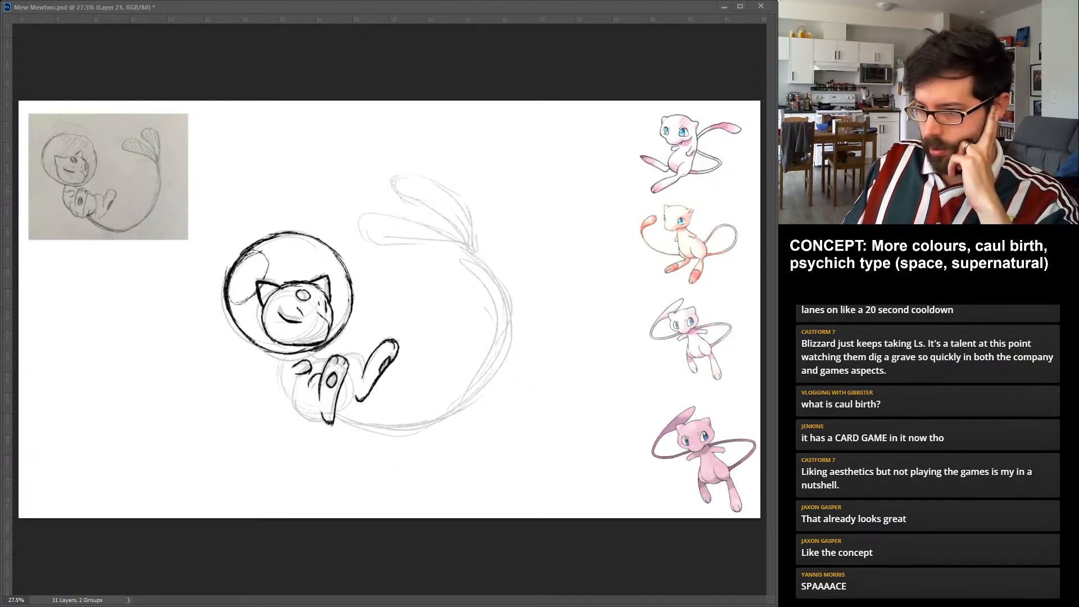
{"action": "left_click_drag", "start_coordinate": [294, 399], "coordinate": [315, 419]}
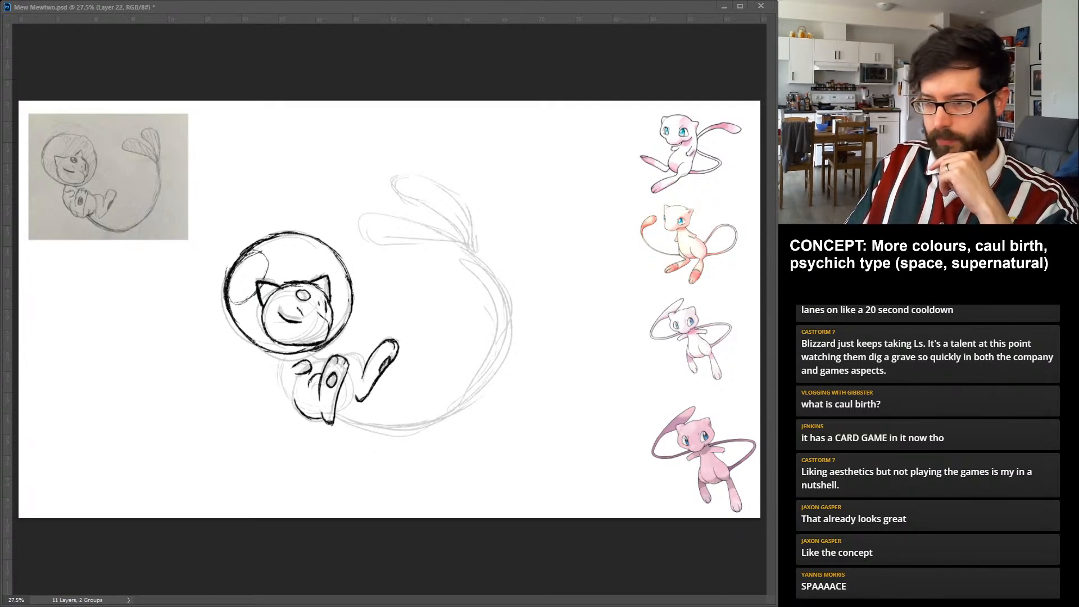
{"action": "mouse_move", "coordinate": [286, 355]}
{"action": "left_mouse_down"}
{"action": "mouse_move", "coordinate": [293, 397]}
{"action": "mouse_move", "coordinate": [287, 387]}
{"action": "left_mouse_up"}
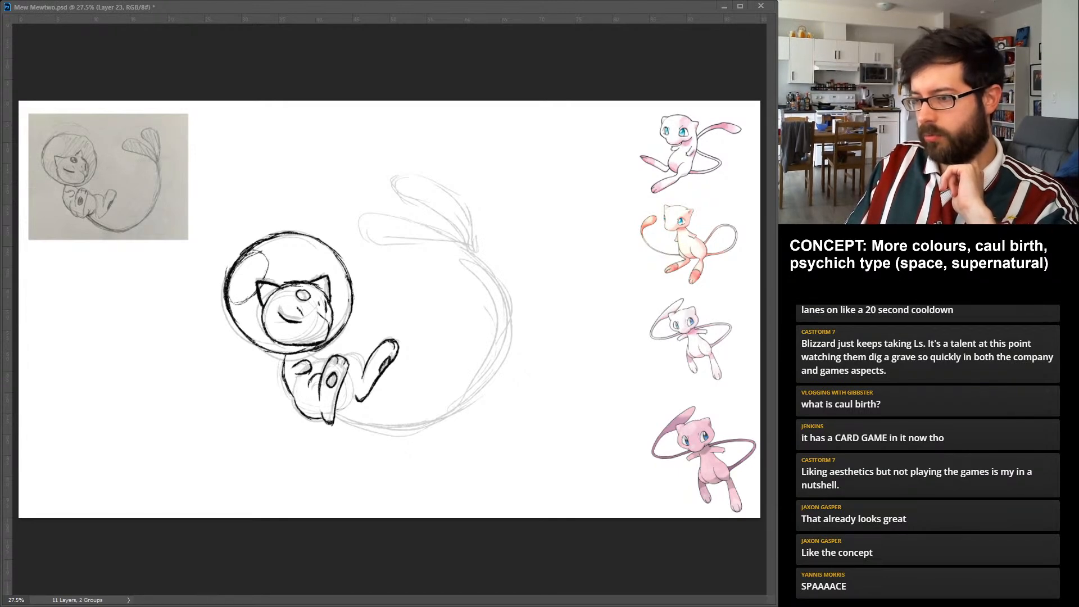
Complete the body with the underside between the feet and the chest line under the helmet, adding the far thigh and second small paw.
{"action": "left_click_drag", "start_coordinate": [336, 412], "coordinate": [348, 403]}
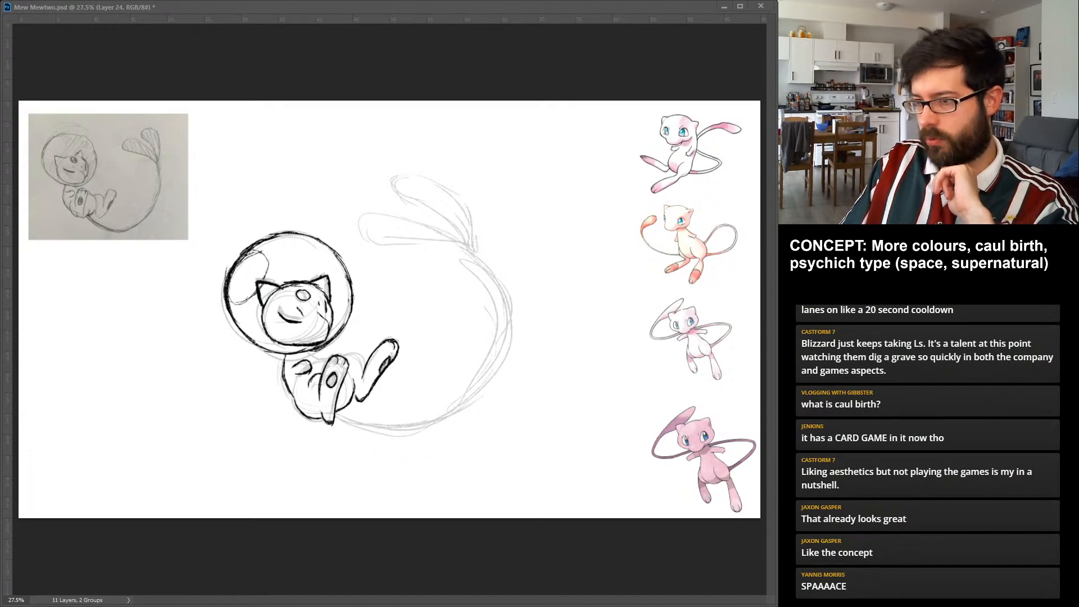
{"action": "left_click_drag", "start_coordinate": [308, 352], "coordinate": [329, 359]}
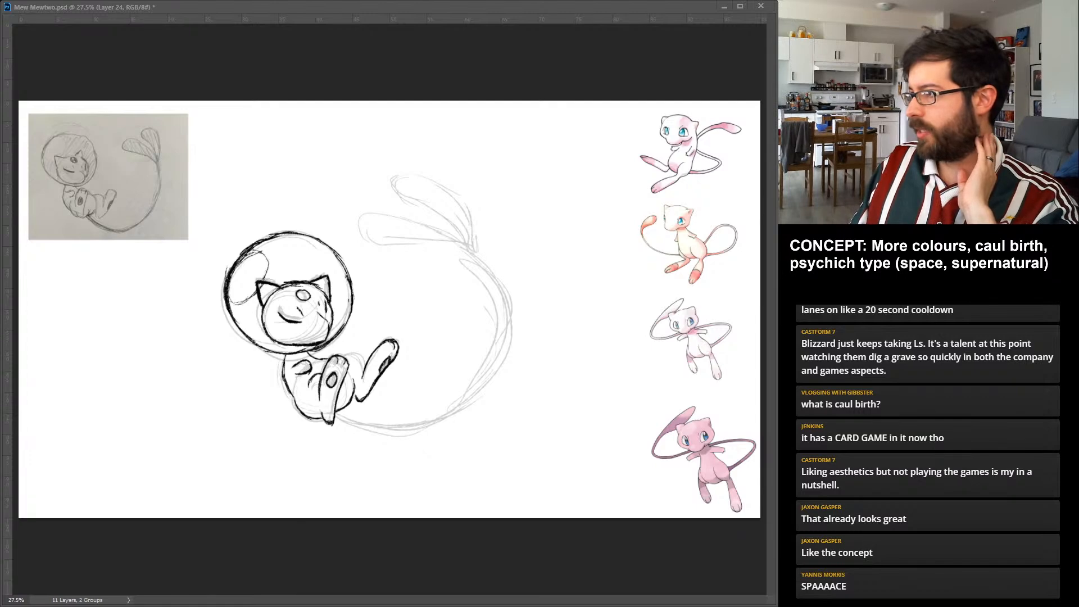
{"action": "key", "text": "alt+bracketright"}
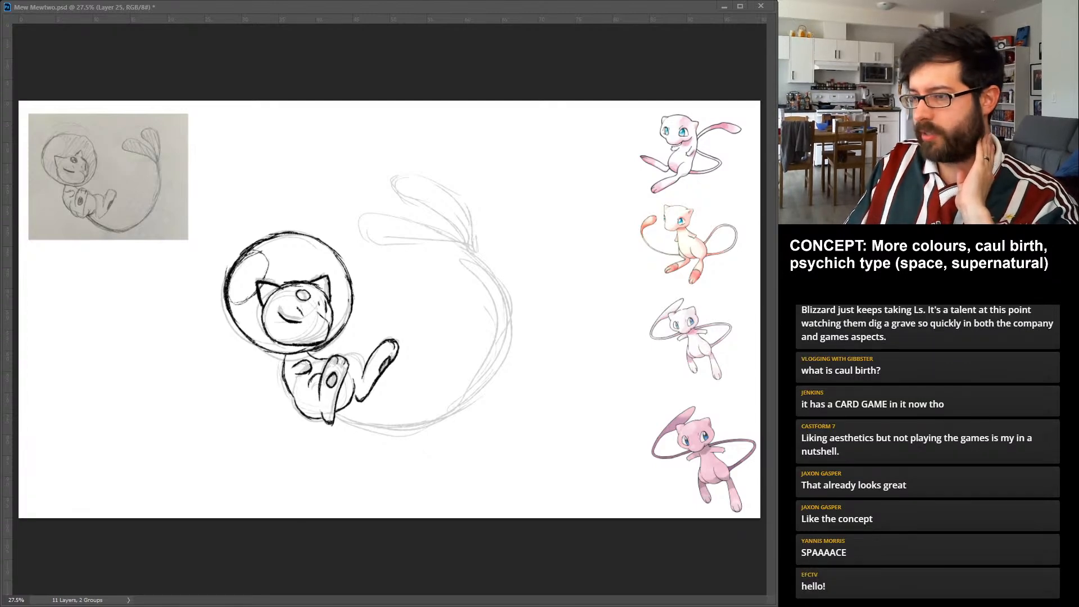
{"action": "left_click_drag", "start_coordinate": [343, 357], "coordinate": [365, 366]}
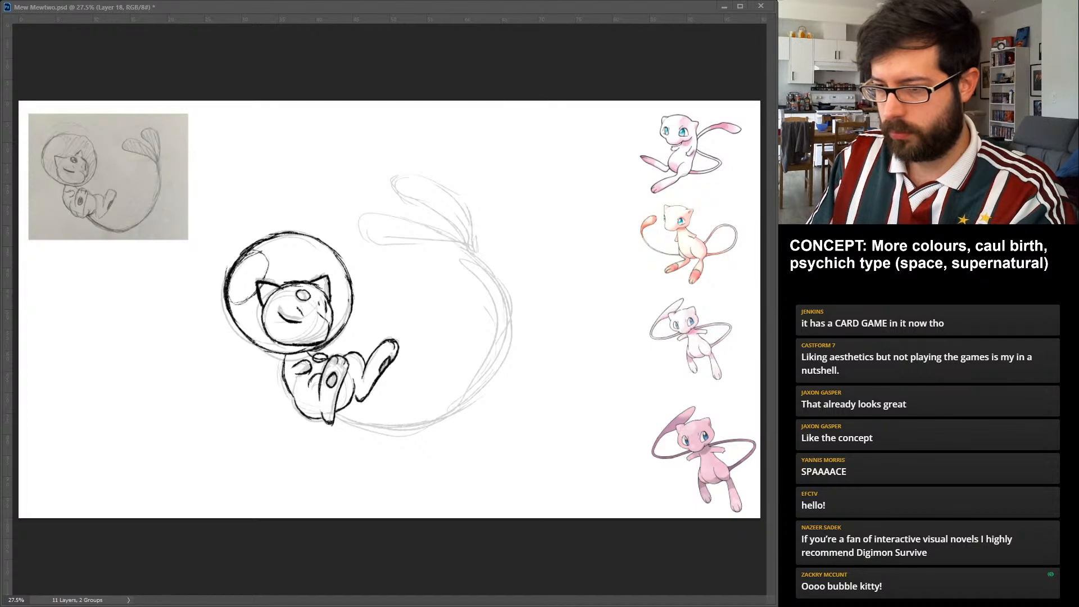
Shift the raised near foot slightly toward the far leg to adjust its placement against the near thigh.
{"action": "left_click_drag", "start_coordinate": [344, 357], "coordinate": [336, 423]}
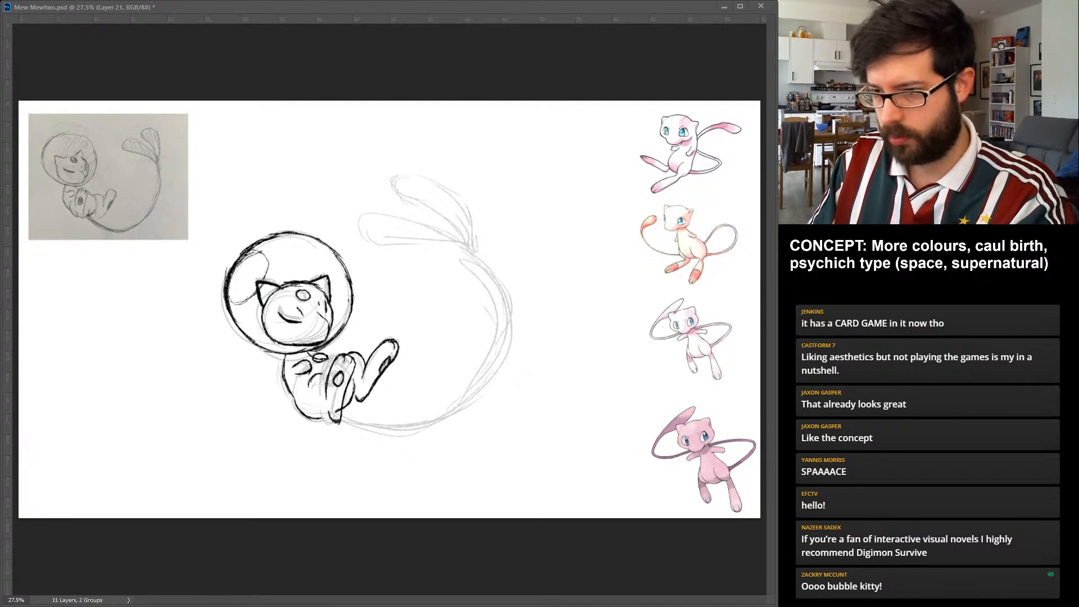
{"action": "left_click_drag", "start_coordinate": [329, 374], "coordinate": [297, 419]}
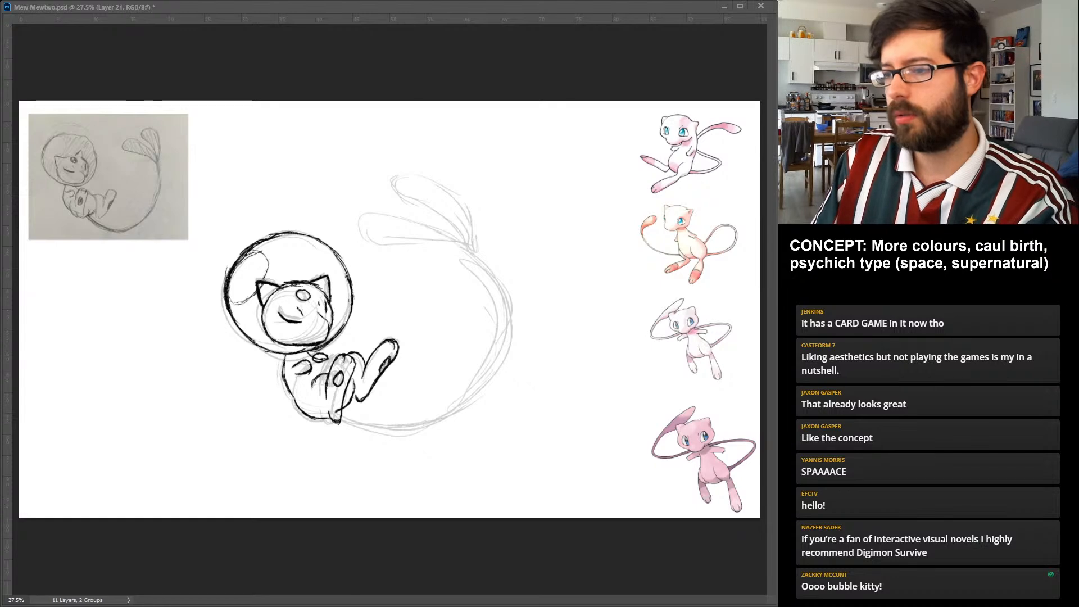
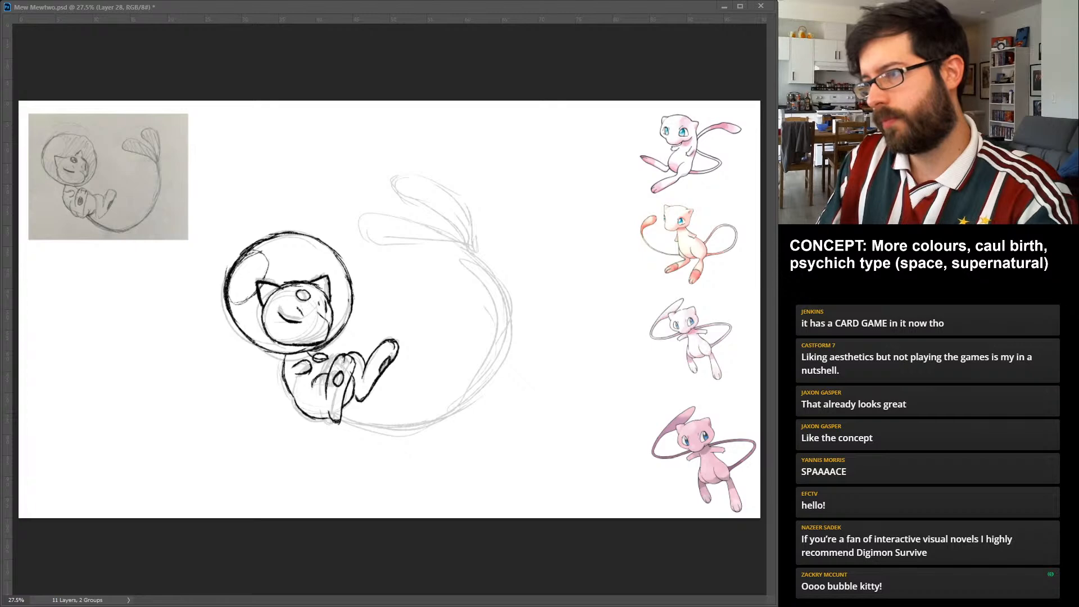
{"action": "left_click_drag", "start_coordinate": [342, 413], "coordinate": [418, 196]}
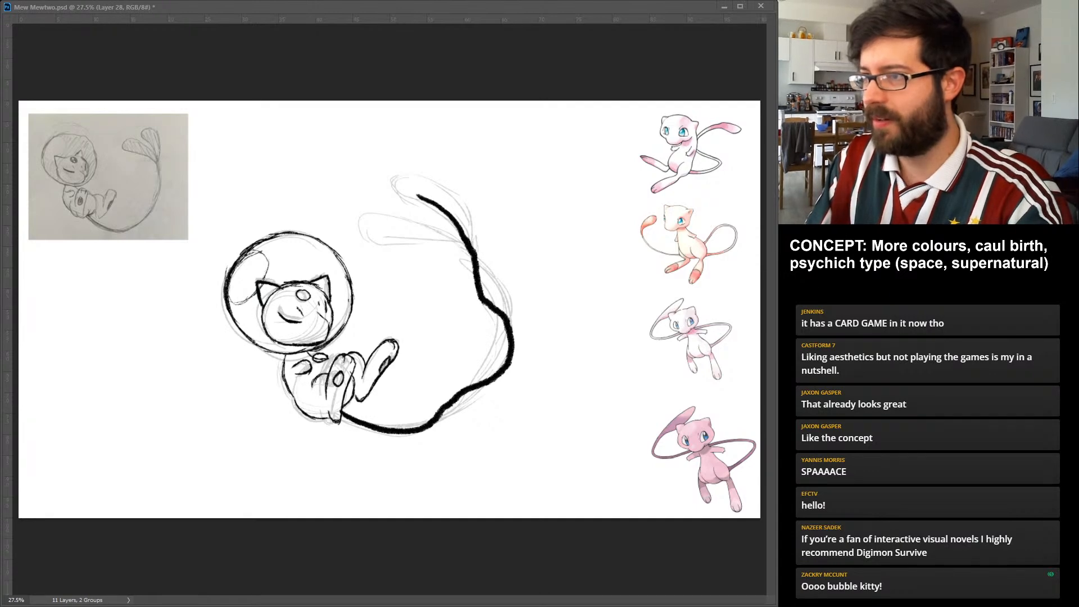
{"action": "left_click_drag", "start_coordinate": [413, 188], "coordinate": [471, 248]}
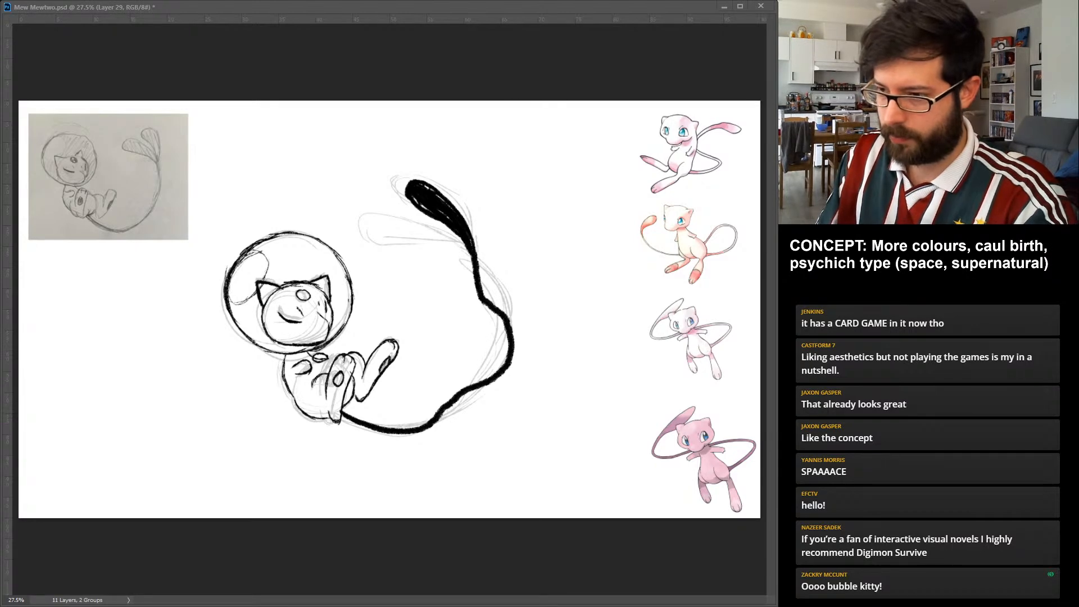
{"action": "left_click_drag", "start_coordinate": [343, 409], "coordinate": [381, 418]}
{"action": "key", "text": "ctrl+z"}
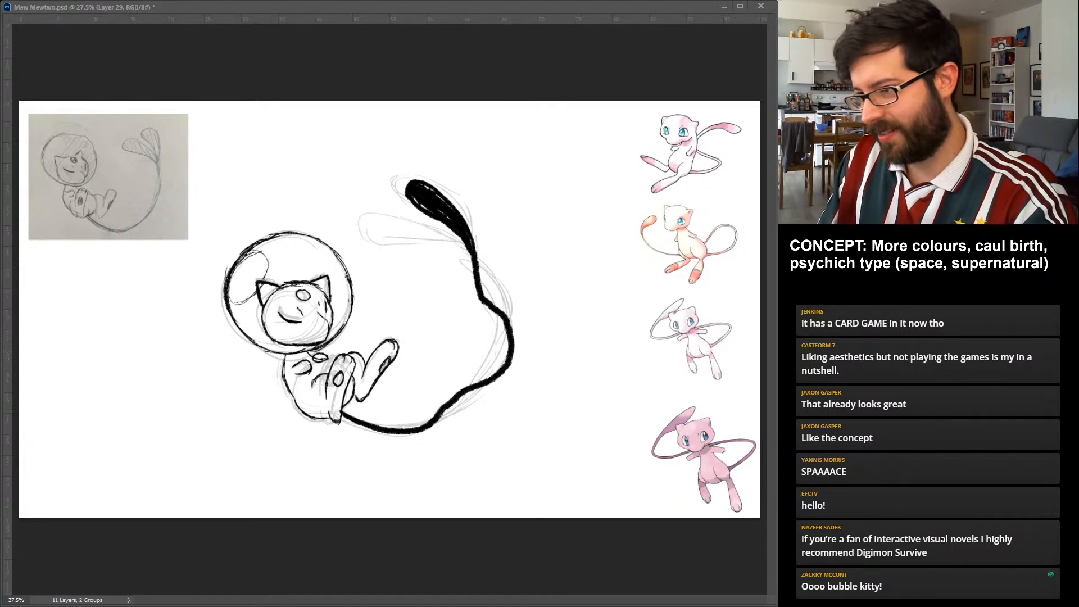
{"action": "left_click_drag", "start_coordinate": [344, 411], "coordinate": [505, 355]}
{"action": "key", "text": "ctrl+z"}
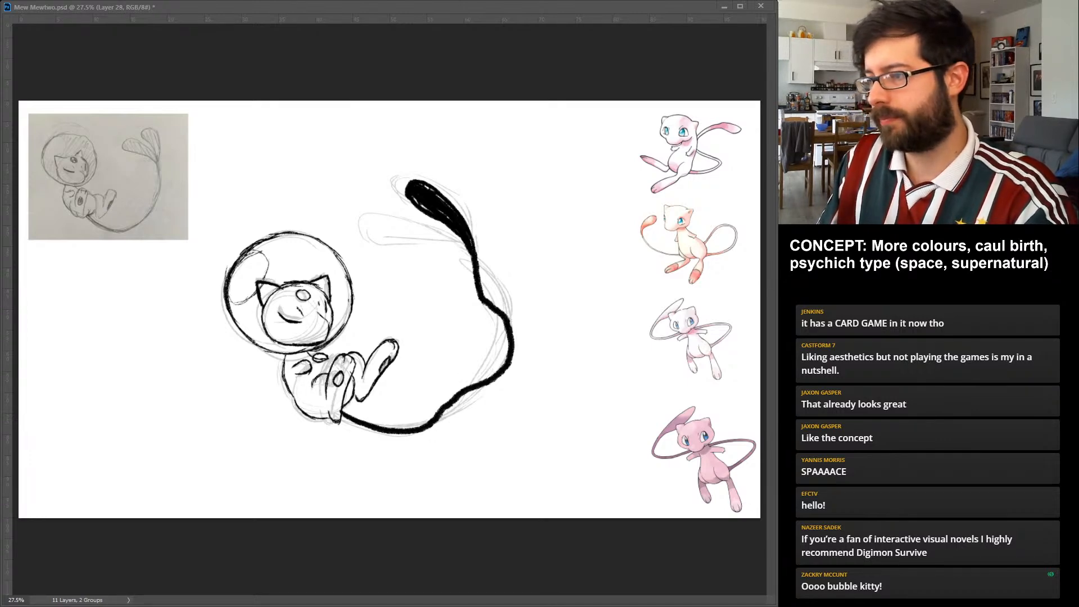
{"action": "key", "text": "Delete"}
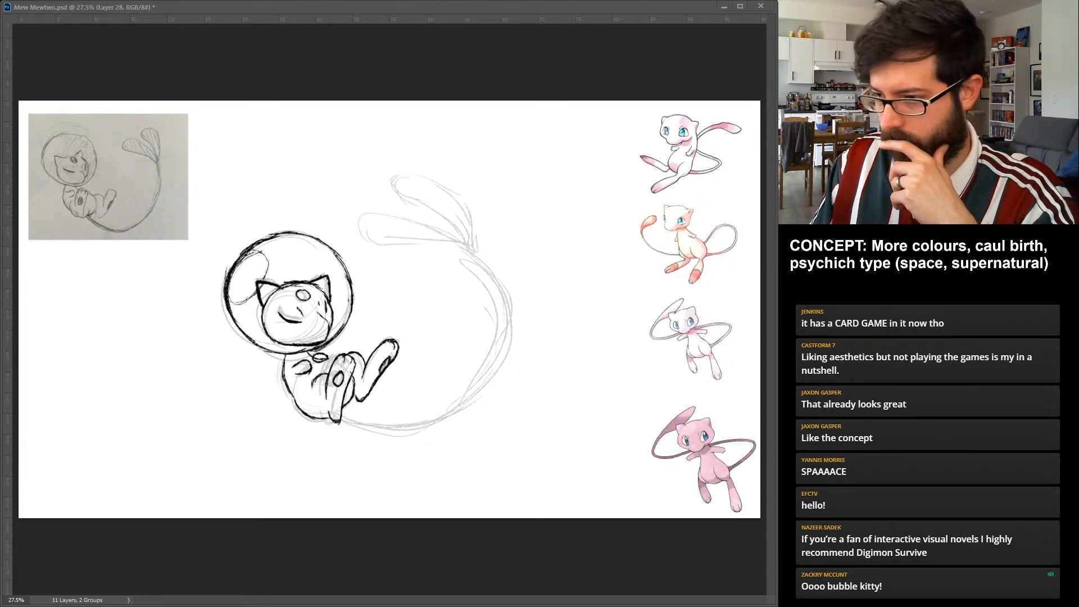
Draw a thick, wavy first tail strand curving from the rump up to the lower lobe, with a black-filled teardrop tip.
{"action": "left_click_drag", "start_coordinate": [341, 414], "coordinate": [444, 412]}
{"action": "key", "text": "ctrl+z"}
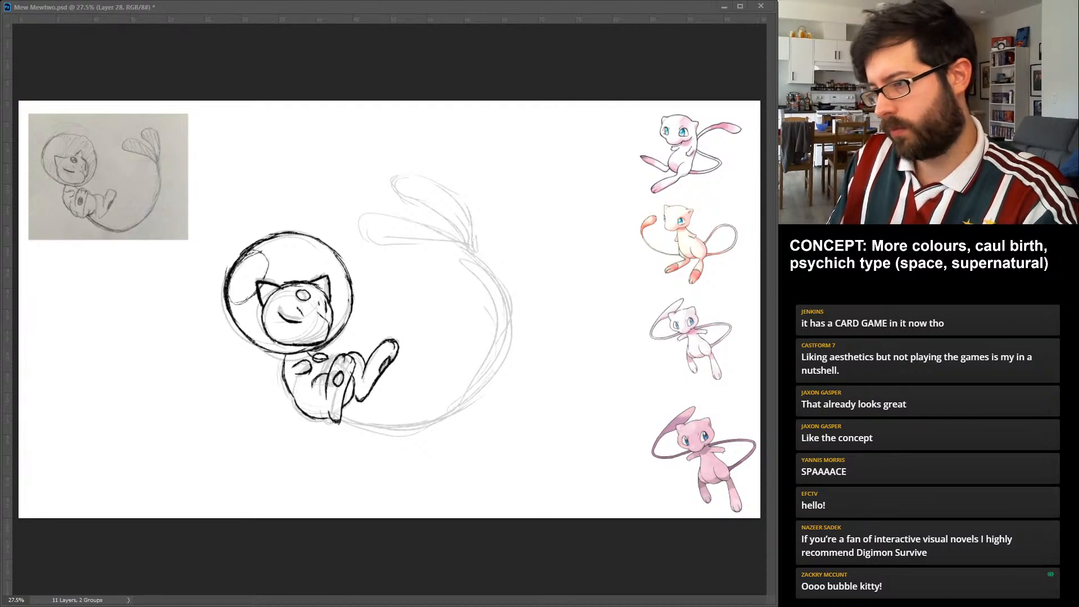
{"action": "left_click_drag", "start_coordinate": [454, 260], "coordinate": [344, 413]}
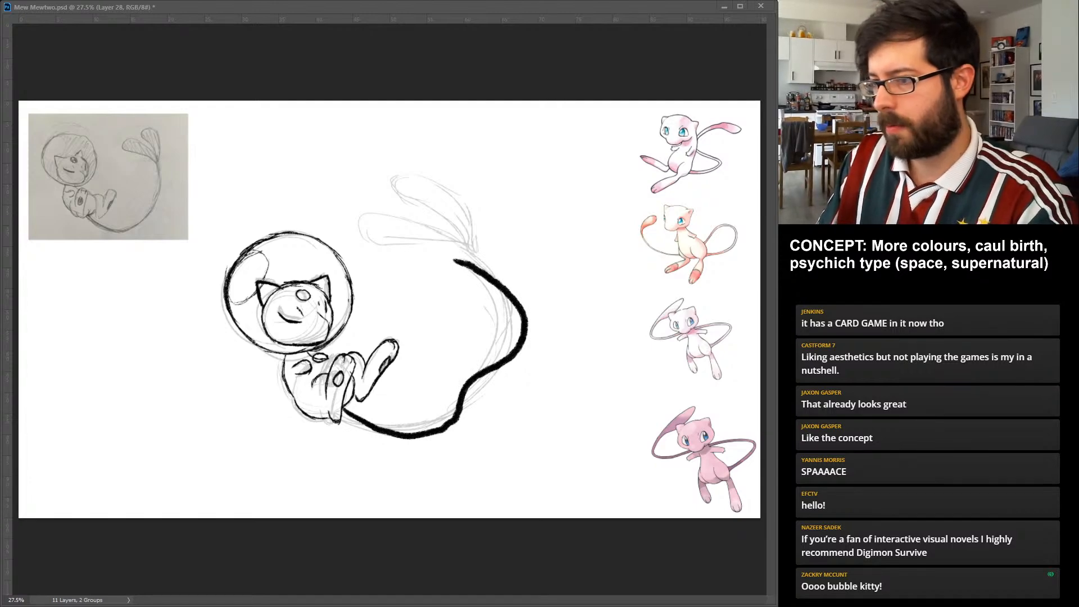
{"action": "key", "text": "ctrl+z"}
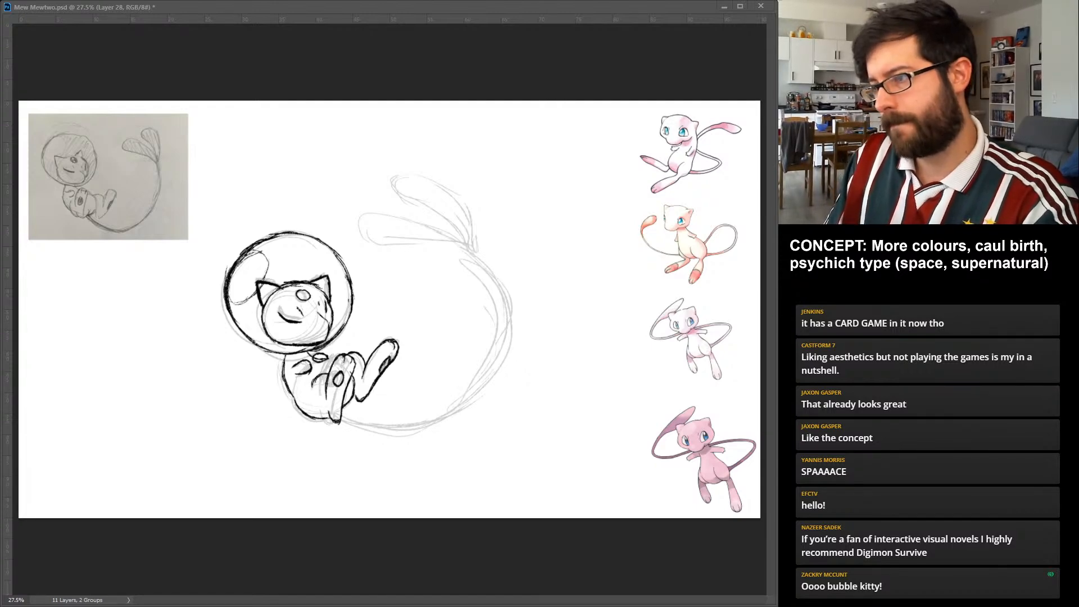
{"action": "left_click_drag", "start_coordinate": [451, 247], "coordinate": [343, 409]}
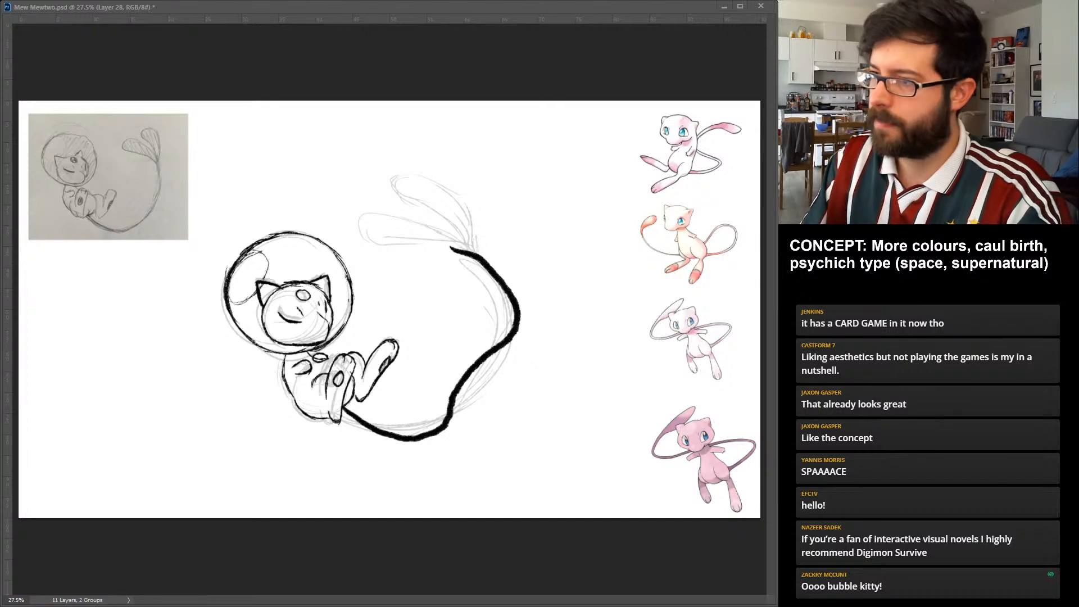
{"action": "mouse_move", "coordinate": [472, 253]}
{"action": "left_mouse_down"}
{"action": "mouse_move", "coordinate": [382, 222]}
{"action": "mouse_move", "coordinate": [386, 236]}
{"action": "left_mouse_up"}
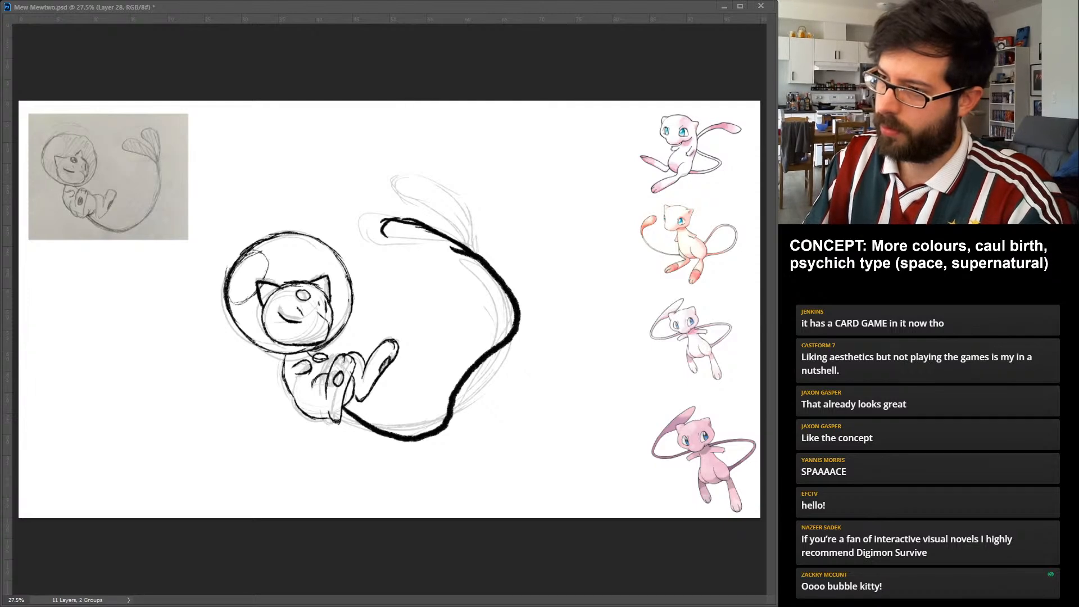
{"action": "left_click_drag", "start_coordinate": [386, 226], "coordinate": [458, 252]}
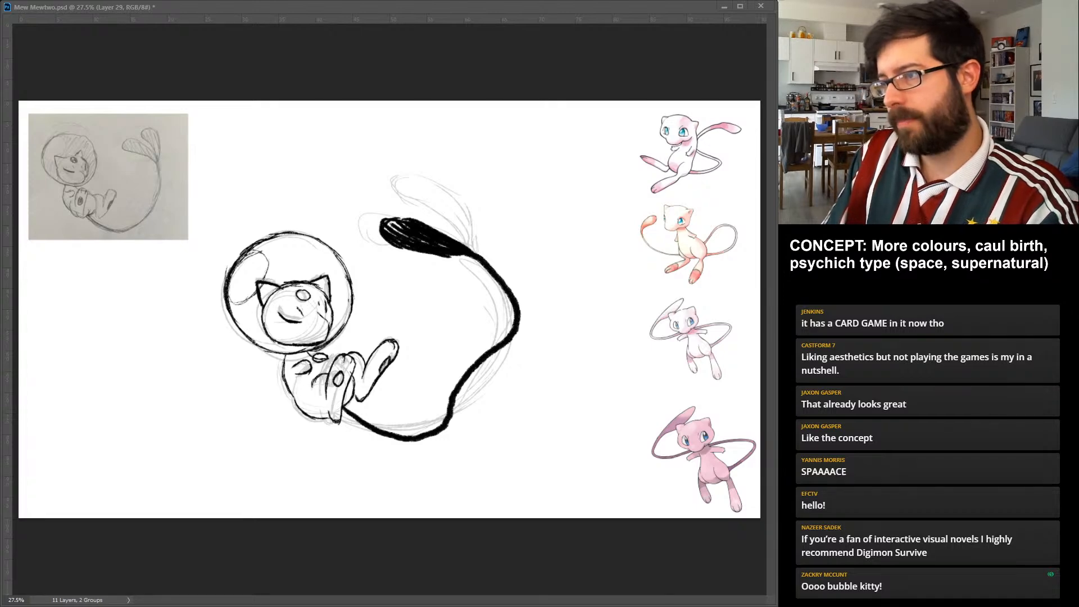
Add a second tail strand on its own layer, loosely crossing the first and ending in a filled upper lobe, and hide this variant.
{"action": "left_click_drag", "start_coordinate": [344, 415], "coordinate": [462, 223]}
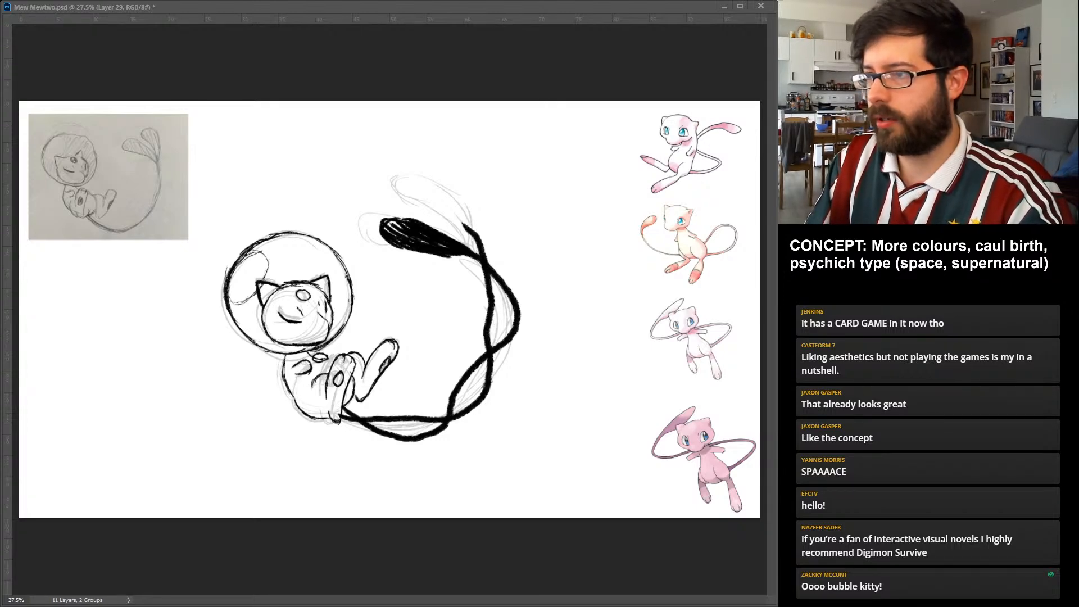
{"action": "left_click_drag", "start_coordinate": [417, 176], "coordinate": [471, 228]}
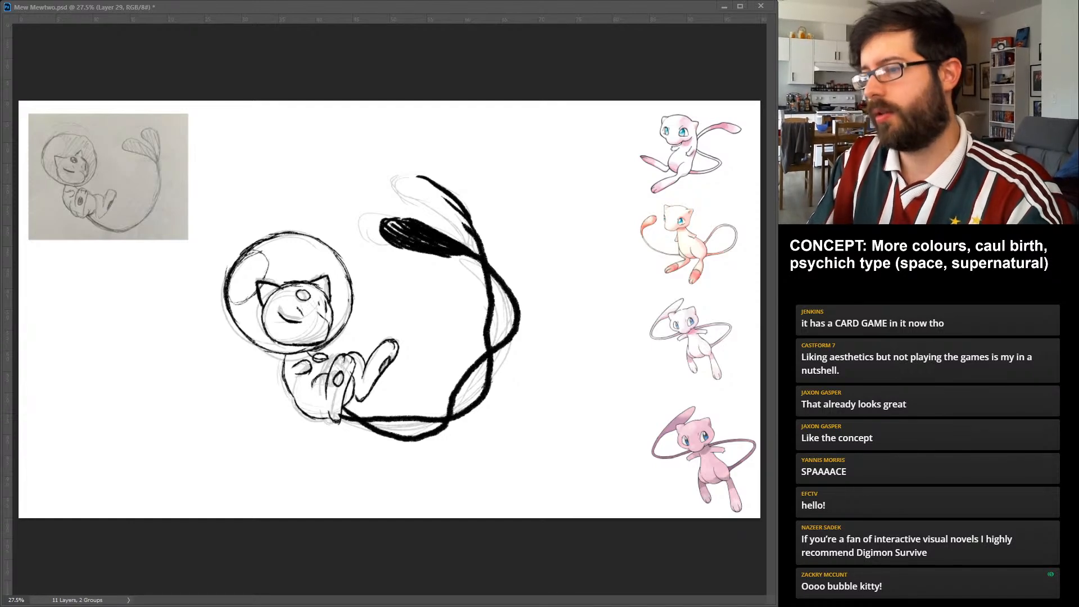
{"action": "left_click_drag", "start_coordinate": [471, 226], "coordinate": [419, 179]}
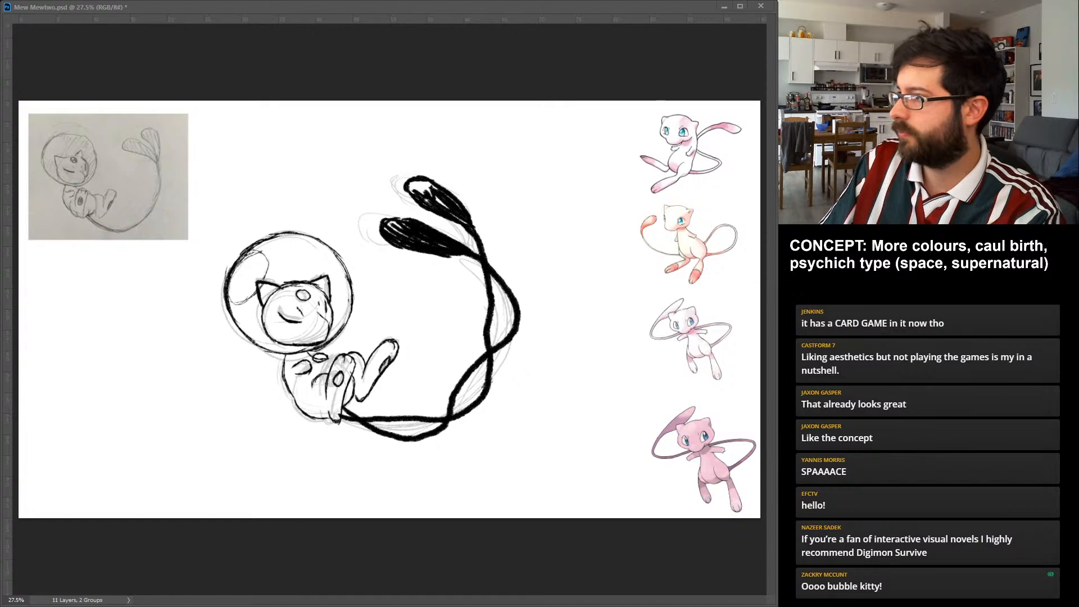
{"action": "key", "text": "Delete"}
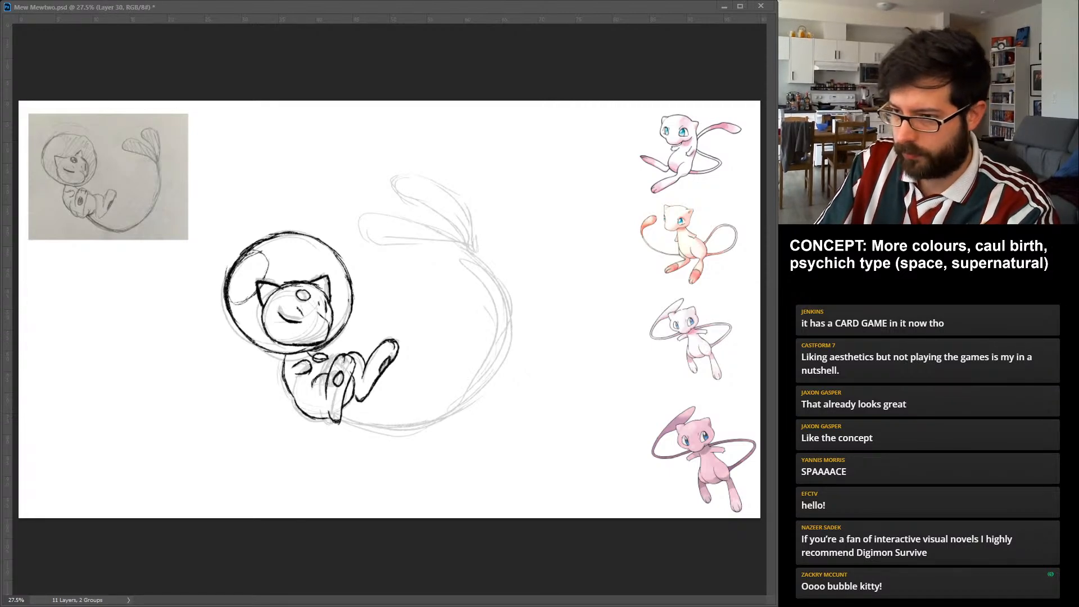
Draw a smooth single-curve tail variant on a new layer, splitting into two outlined teardrop lobes, and hide it.
{"action": "mouse_move", "coordinate": [340, 417]}
{"action": "left_mouse_down"}
{"action": "mouse_move", "coordinate": [387, 429]}
{"action": "mouse_move", "coordinate": [471, 411]}
{"action": "mouse_move", "coordinate": [505, 358]}
{"action": "mouse_move", "coordinate": [505, 292]}
{"action": "mouse_move", "coordinate": [487, 260]}
{"action": "mouse_move", "coordinate": [420, 222]}
{"action": "mouse_move", "coordinate": [384, 217]}
{"action": "mouse_move", "coordinate": [385, 236]}
{"action": "mouse_move", "coordinate": [489, 251]}
{"action": "mouse_move", "coordinate": [450, 196]}
{"action": "mouse_move", "coordinate": [404, 189]}
{"action": "left_mouse_up"}
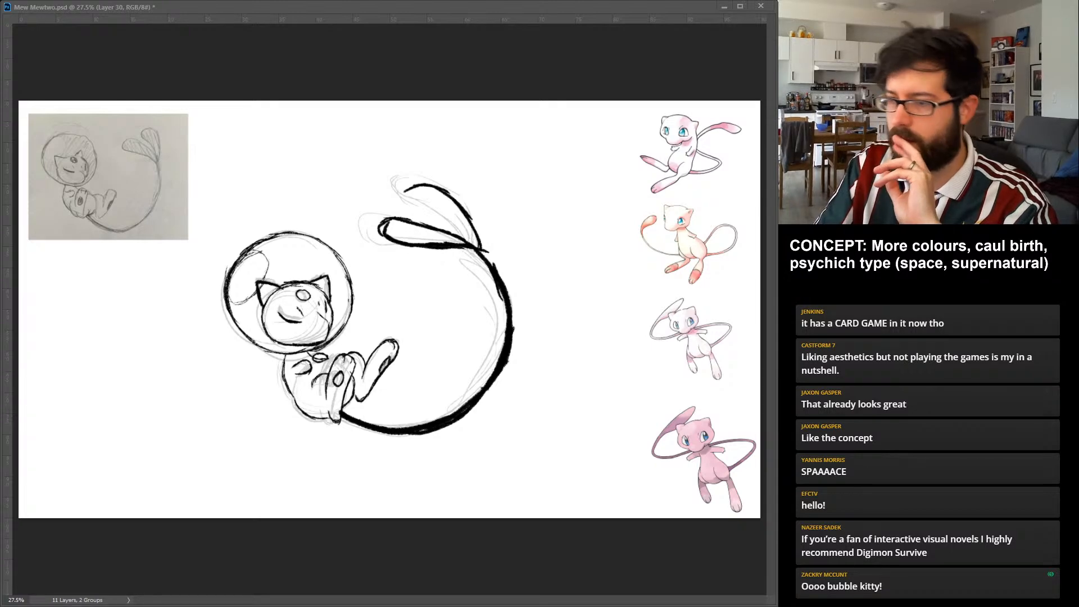
{"action": "left_click_drag", "start_coordinate": [405, 190], "coordinate": [502, 276]}
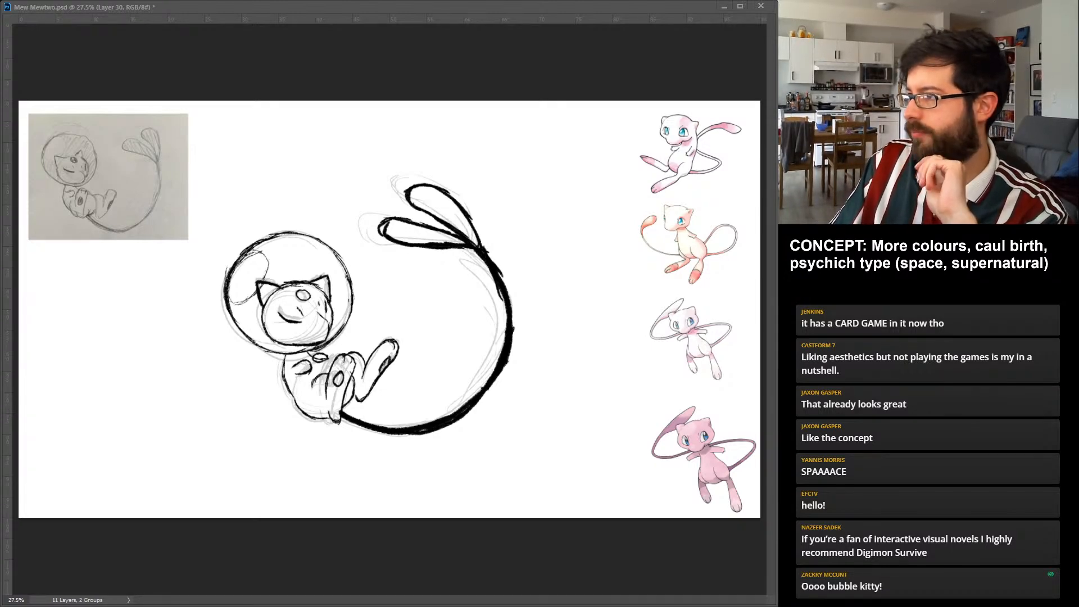
{"action": "key", "text": "Delete"}
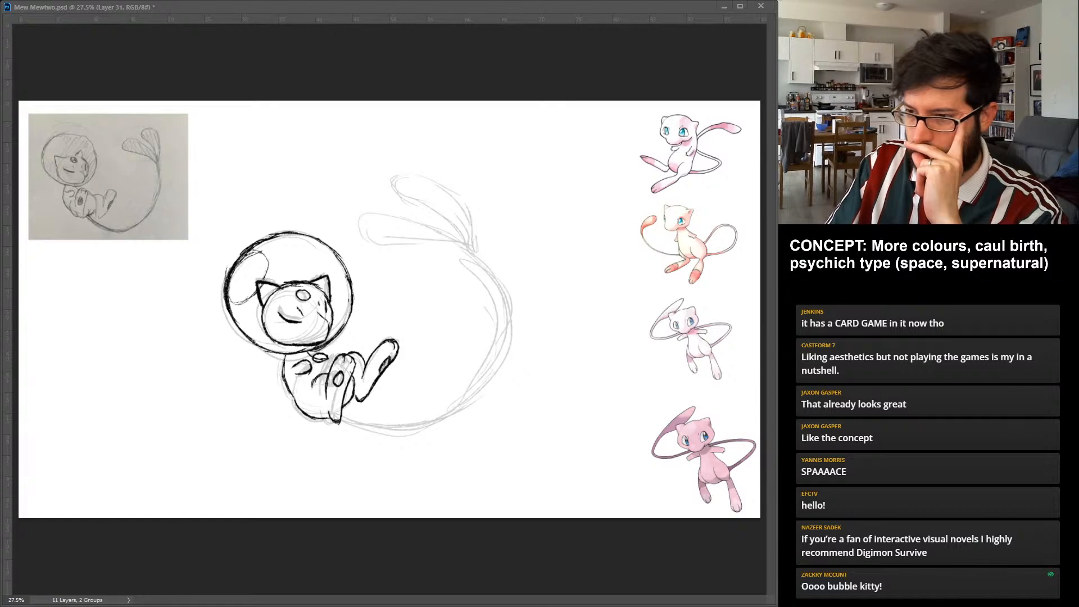
Draw a tightly twisted twin tail from the rump, with two strands on separate layers ending in small black-filled teardrop tips.
{"action": "left_click_drag", "start_coordinate": [342, 415], "coordinate": [441, 415]}
{"action": "key", "text": "ctrl+z"}
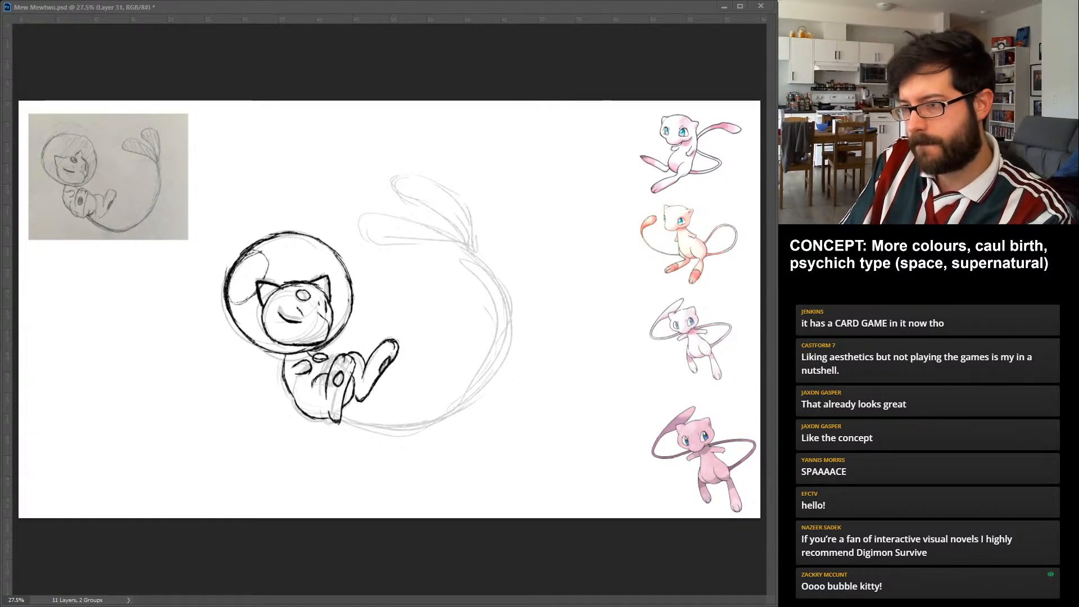
{"action": "left_click_drag", "start_coordinate": [342, 415], "coordinate": [512, 322]}
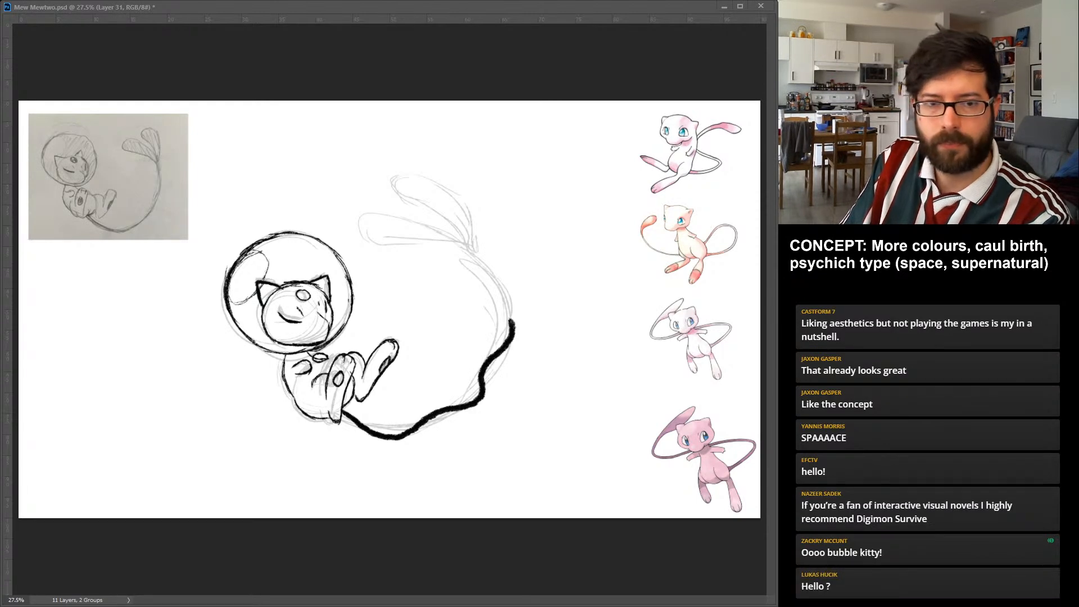
{"action": "key", "text": "ctrl+z"}
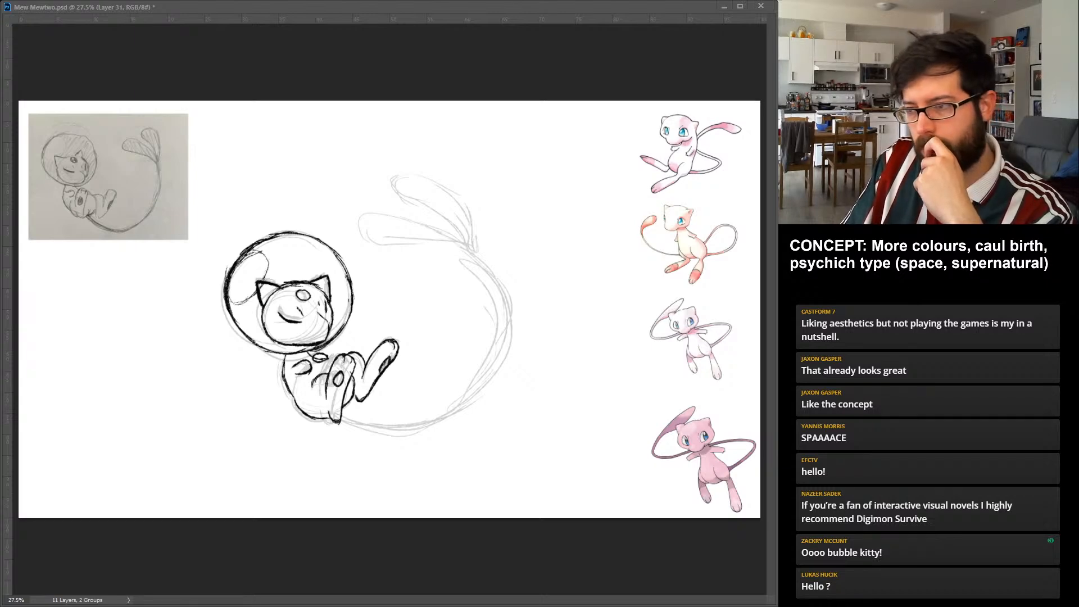
{"action": "mouse_move", "coordinate": [342, 415]}
{"action": "left_mouse_down"}
{"action": "mouse_move", "coordinate": [470, 239]}
{"action": "mouse_move", "coordinate": [426, 190]}
{"action": "mouse_move", "coordinate": [432, 213]}
{"action": "left_mouse_up"}
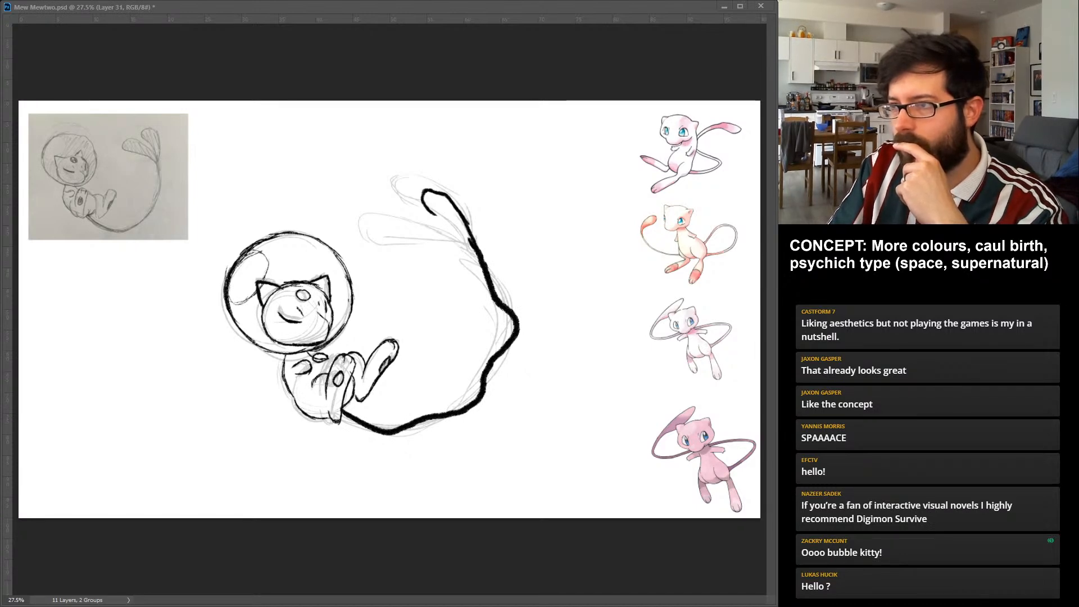
{"action": "left_click_drag", "start_coordinate": [428, 197], "coordinate": [467, 231]}
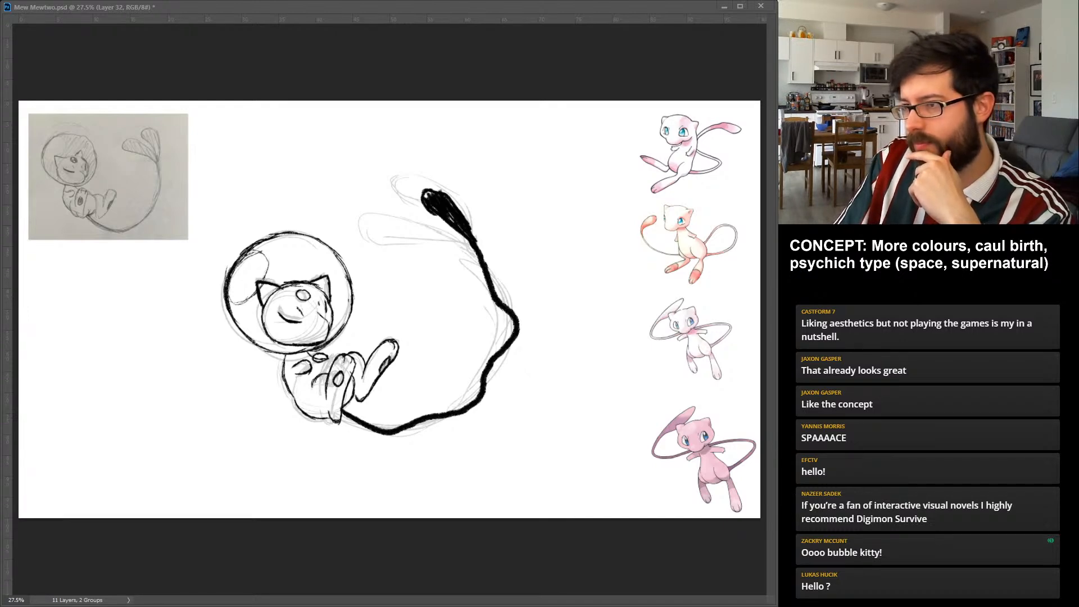
{"action": "mouse_move", "coordinate": [341, 414]}
{"action": "left_mouse_down"}
{"action": "mouse_move", "coordinate": [462, 250]}
{"action": "mouse_move", "coordinate": [423, 234]}
{"action": "mouse_move", "coordinate": [450, 250]}
{"action": "mouse_move", "coordinate": [408, 241]}
{"action": "left_mouse_up"}
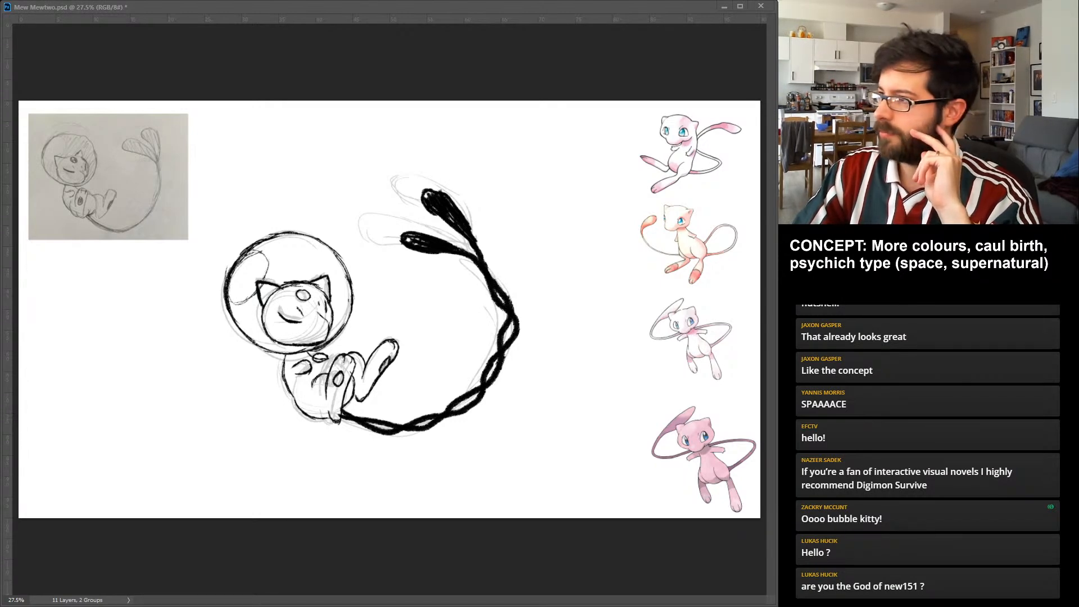
Compare the tail variants by showing and hiding them in turn, leaving the tightly twisted twin tail visible.
{"action": "key", "text": "ctrl+z"}
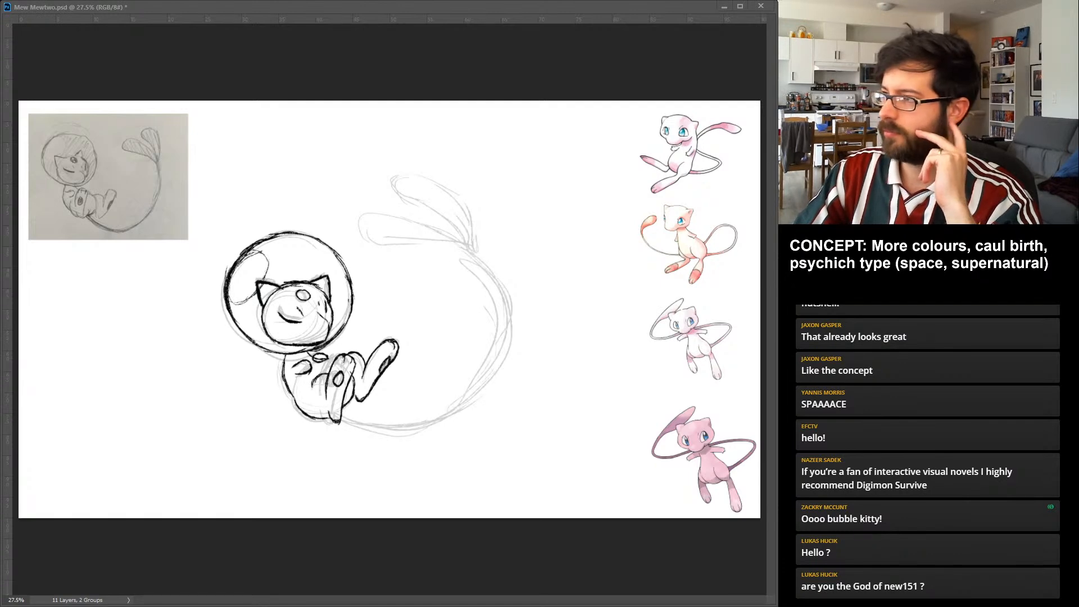
{"action": "key", "text": "ctrl+z"}
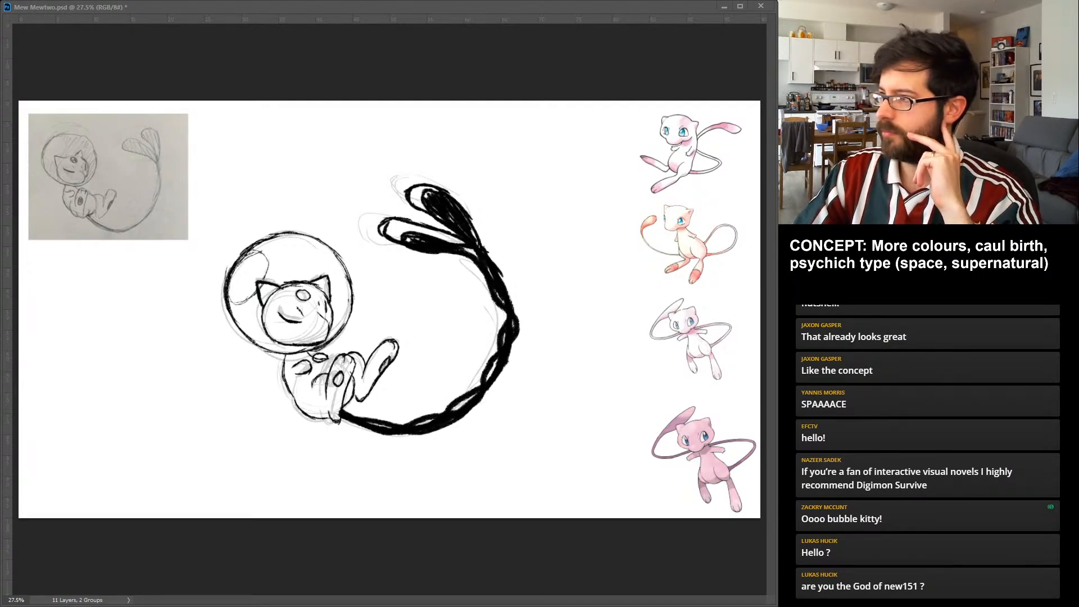
{"action": "key", "text": "ctrl+z"}
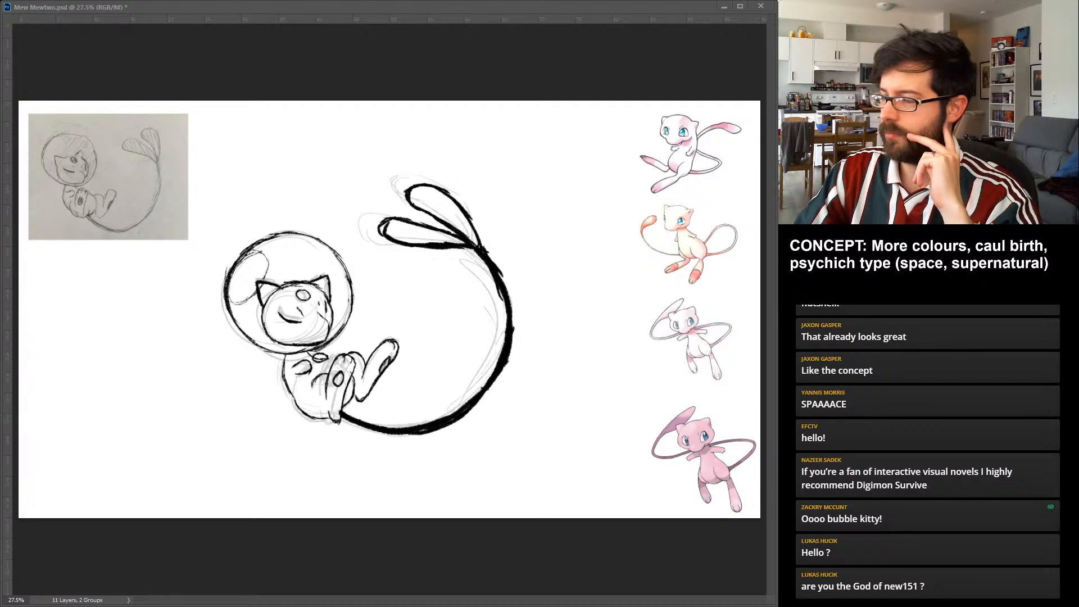
{"action": "key", "text": "ctrl+z"}
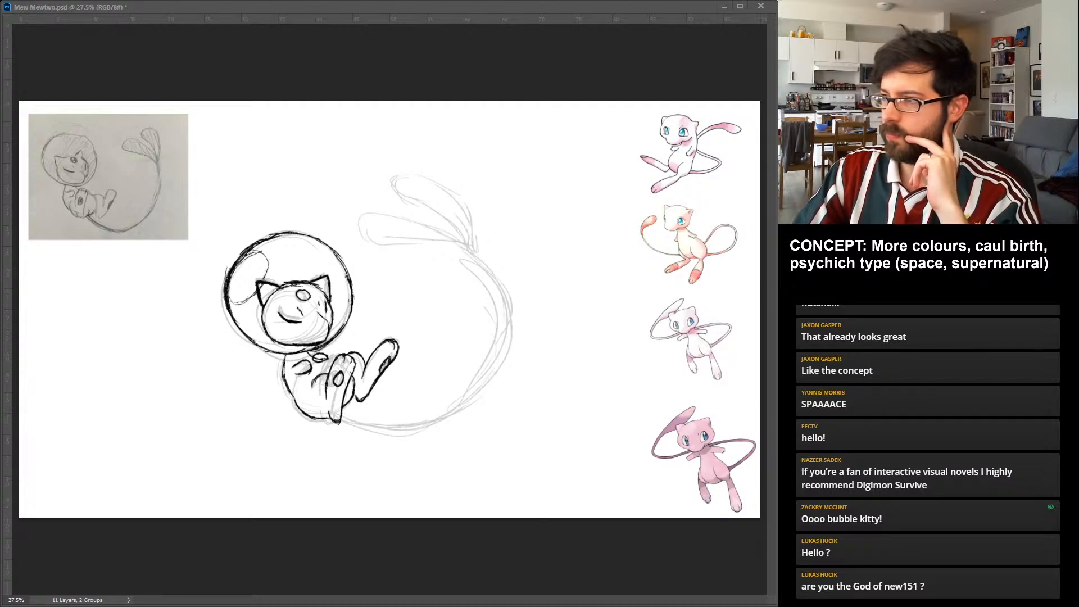
{"action": "key", "text": "ctrl+z"}
{"action": "key", "text": "ctrl+alt+z"}
{"action": "key", "text": "ctrl+alt+z"}
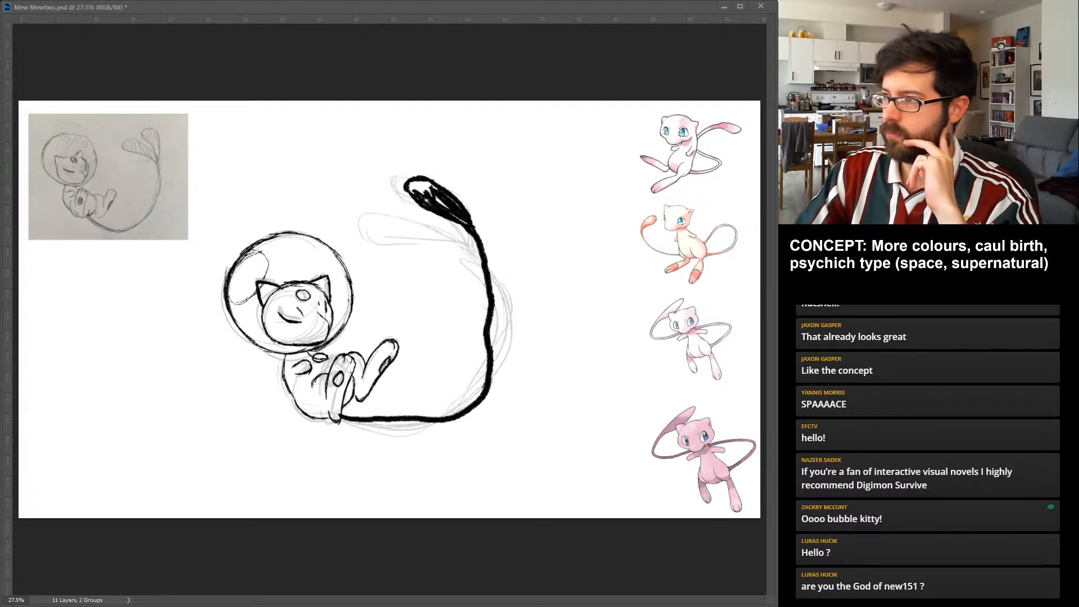
{"action": "key", "text": "ctrl+shift+z"}
{"action": "key", "text": "ctrl+shift+z"}
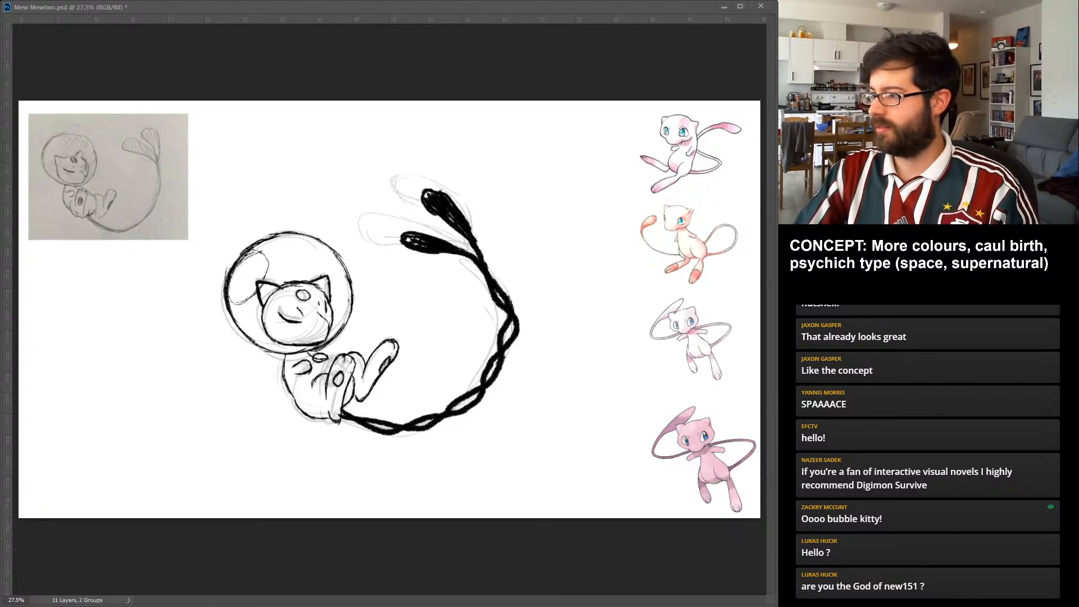
Hide the faded rough sketch under the line art and shift the far leg's extended foot slightly downward.
{"action": "key", "text": "ctrl+comma"}
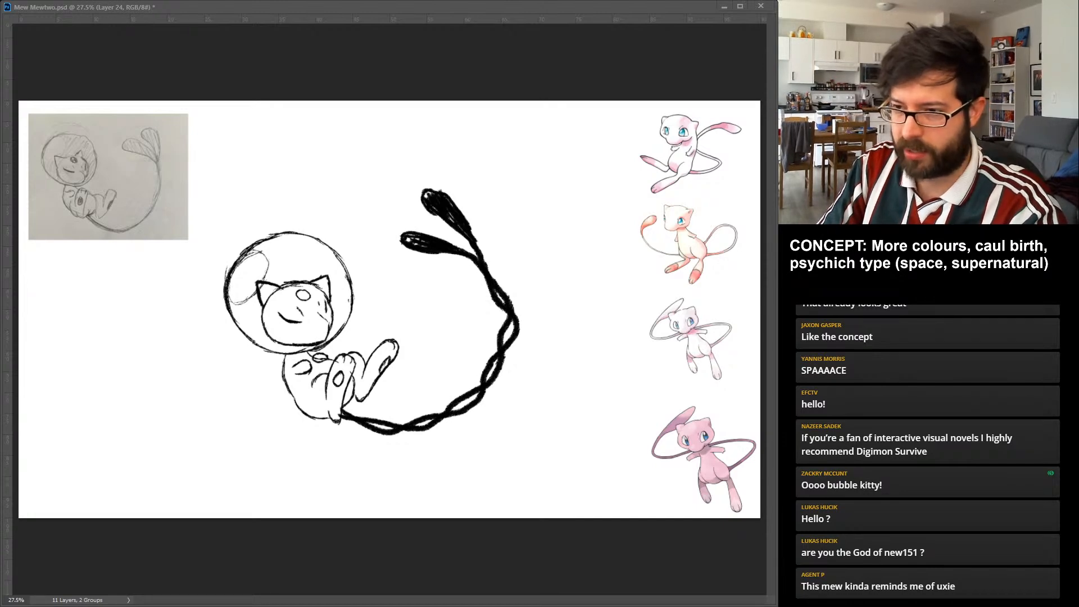
{"action": "key", "text": "ctrl+z"}
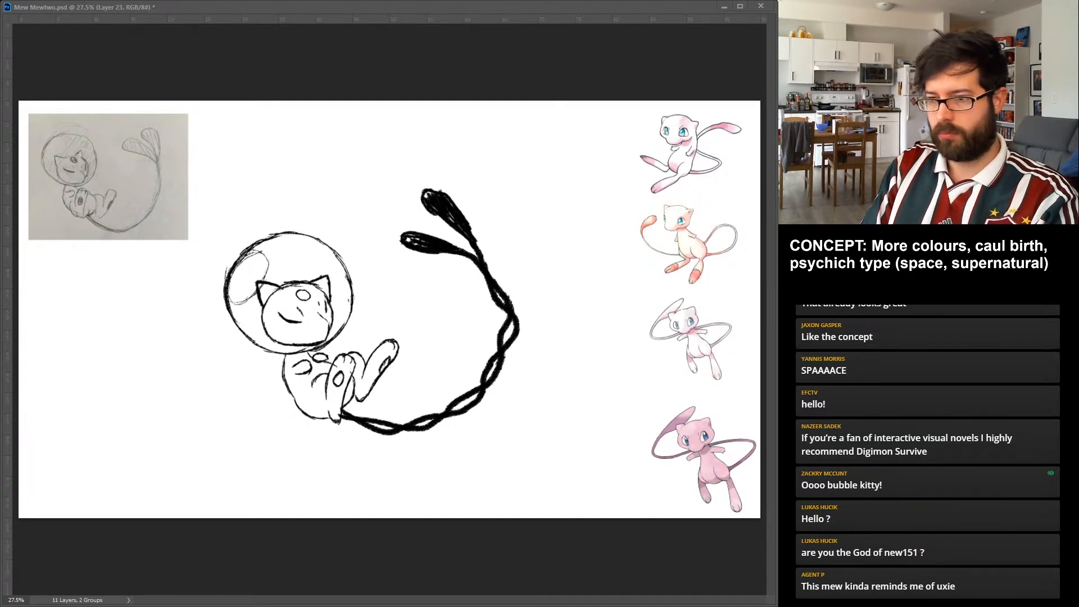
{"action": "key", "text": "ctrl+z"}
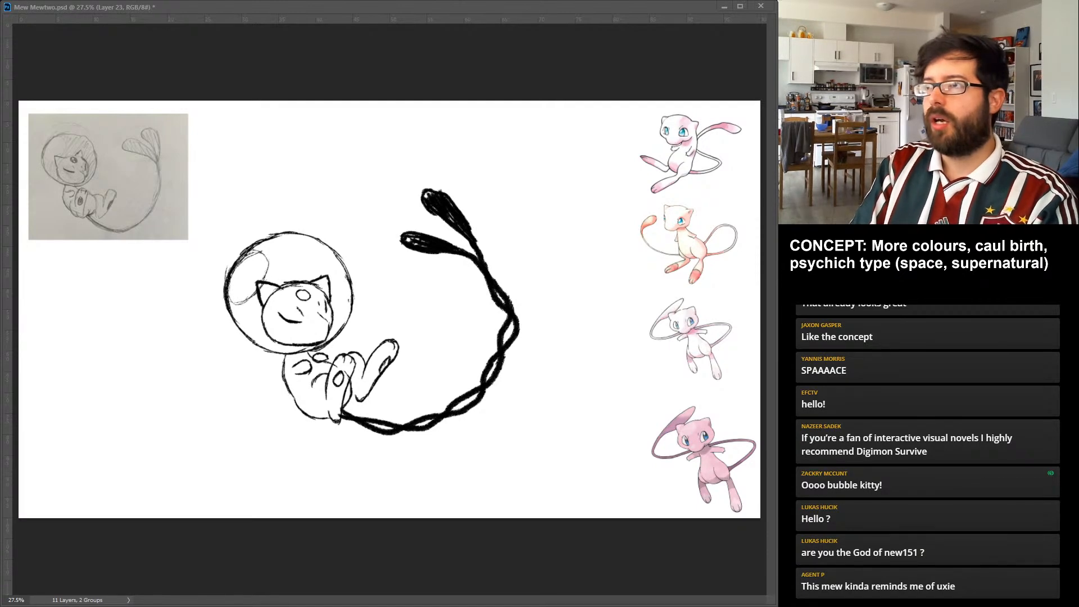
{"action": "left_click_drag", "start_coordinate": [352, 393], "coordinate": [345, 408]}
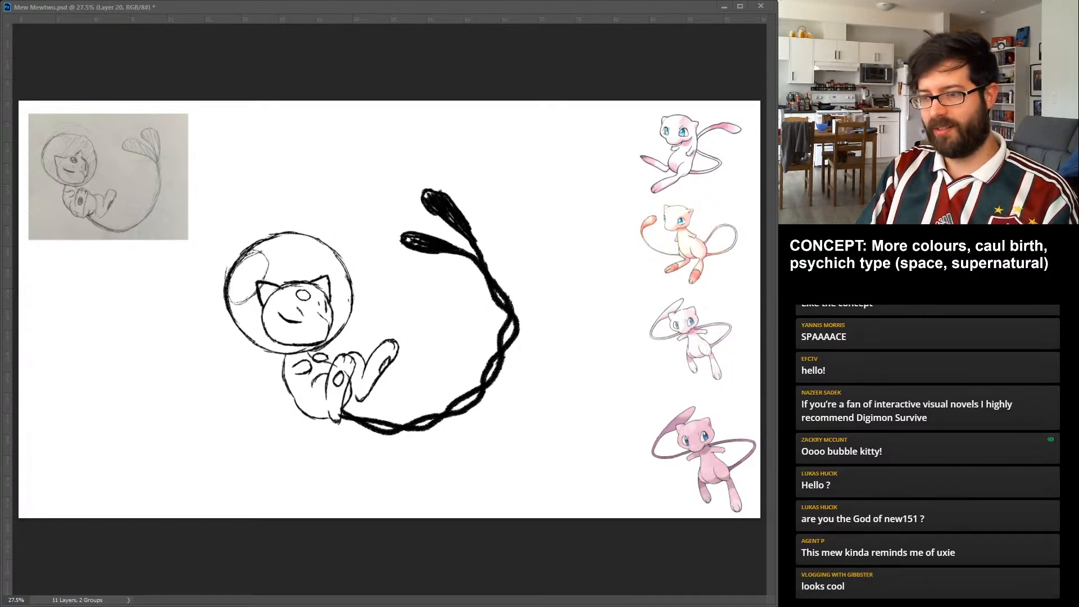
{"action": "key", "text": "Return"}
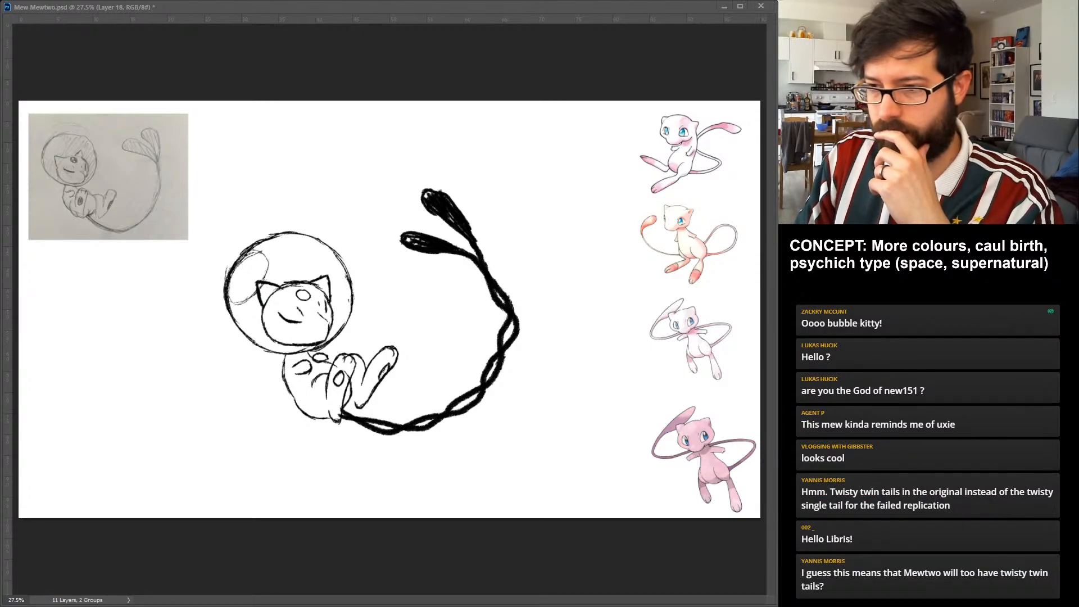
Shift the near leg slightly left across the belly and clean up where it meets the hand and rump.
{"action": "key", "text": "ctrl+z"}
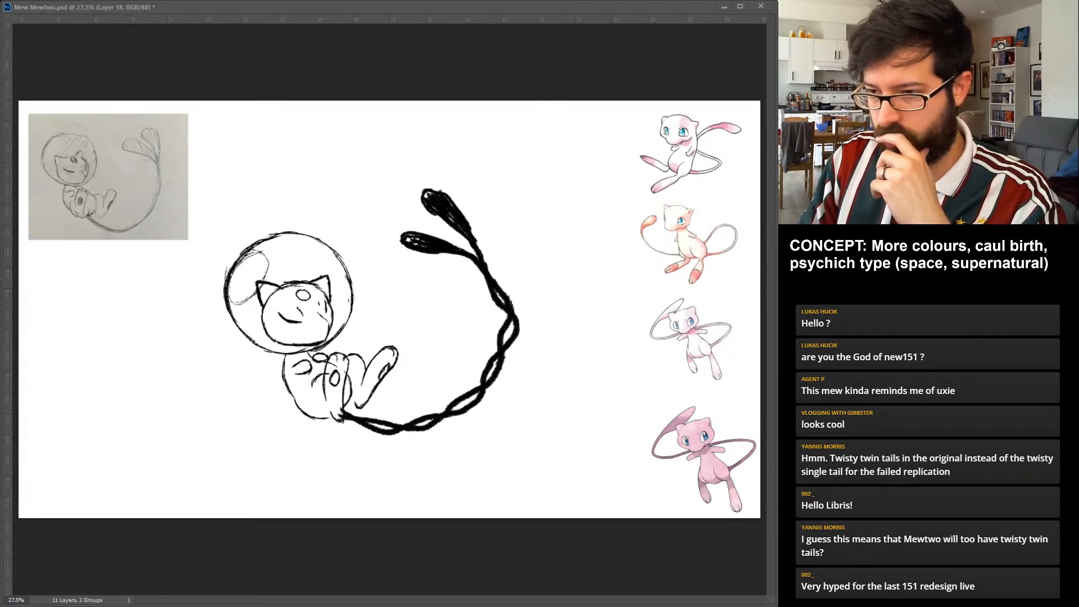
{"action": "key", "text": "ctrl+z"}
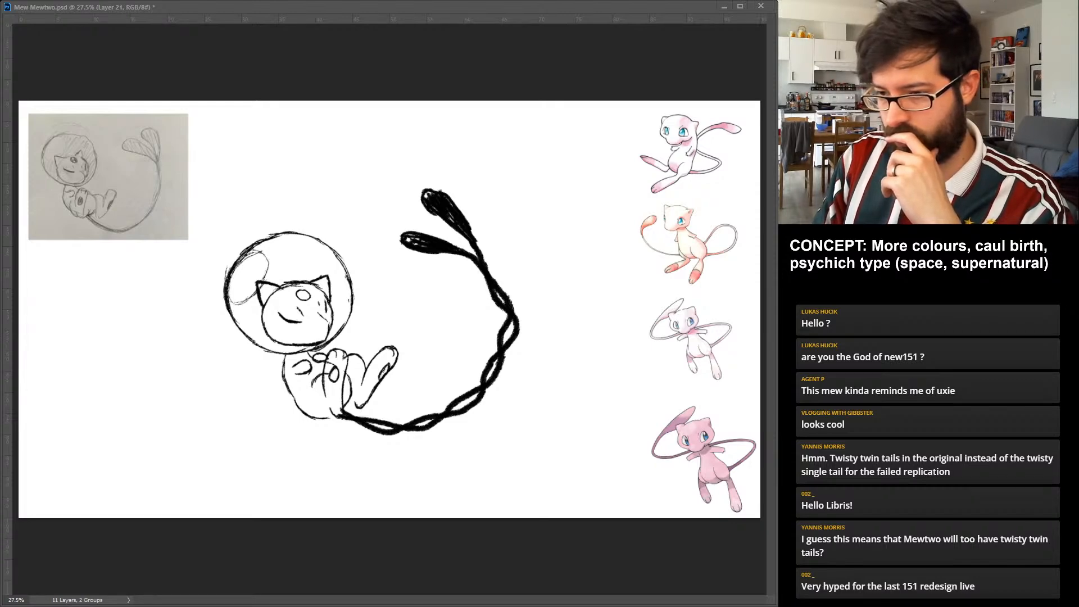
{"action": "key", "text": "ctrl+z"}
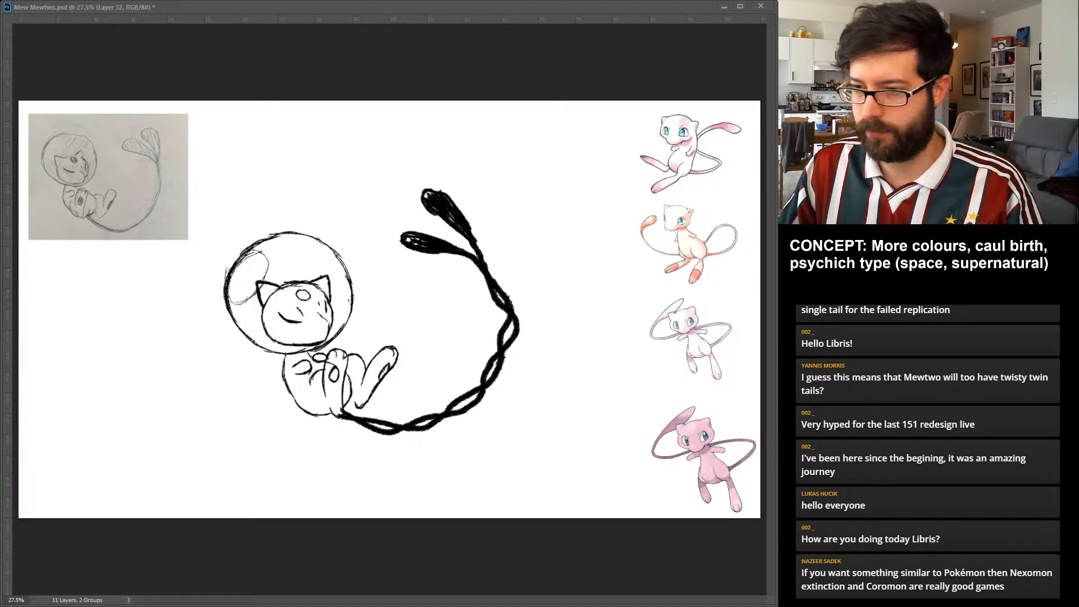
Move the twisted tail variants slightly up and to the right of the rump.
{"action": "left_click_drag", "start_coordinate": [461, 312], "coordinate": [465, 305]}
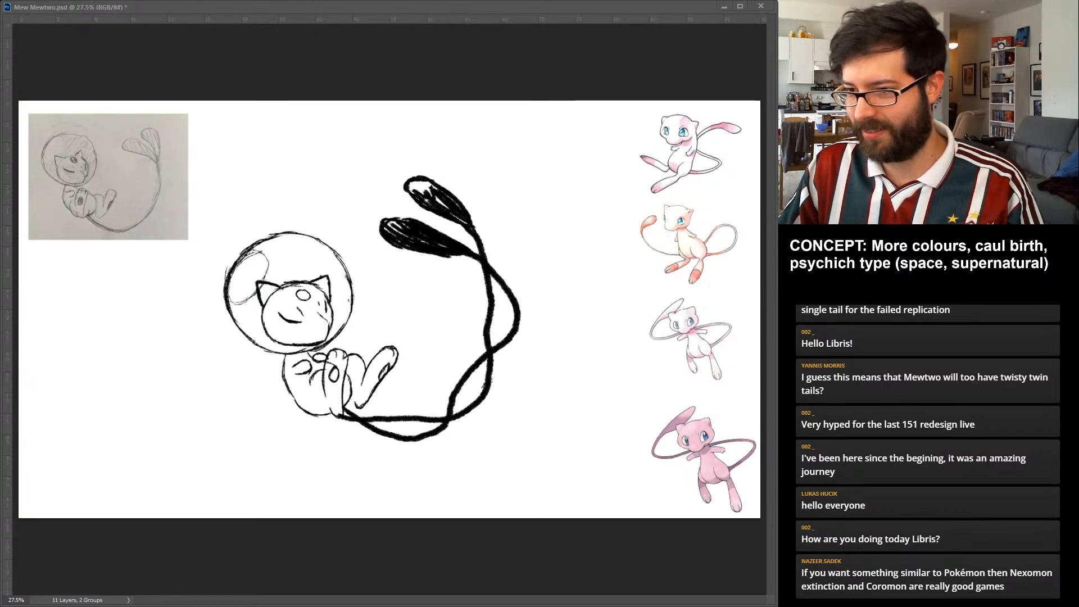
{"action": "left_click_drag", "start_coordinate": [484, 258], "coordinate": [490, 251]}
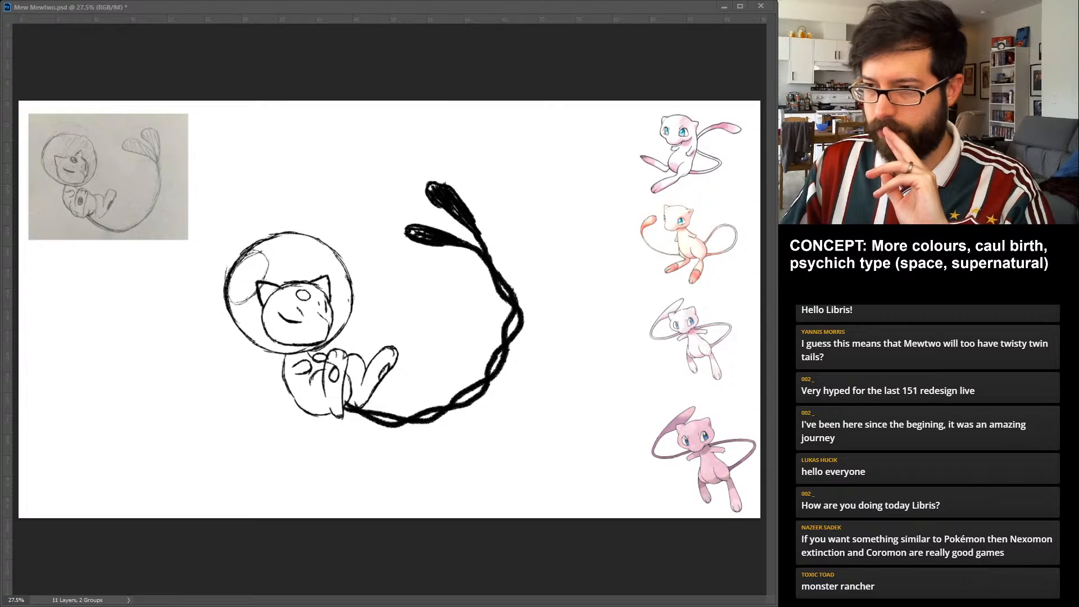
Nudge the bubble helmet a few pixels right and slightly down around the head.
{"action": "key", "text": "Down"}
{"action": "key", "text": "Down"}
{"action": "key", "text": "Right"}
{"action": "key", "text": "Right"}
{"action": "key", "text": "Right"}
{"action": "key", "text": "Right"}
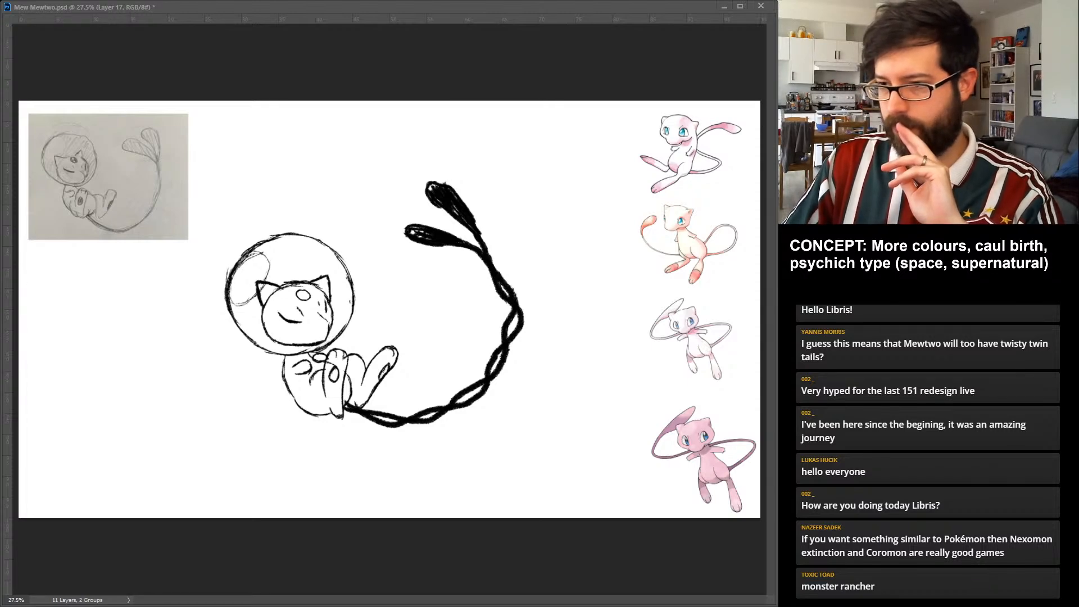
{"action": "key", "text": "Down"}
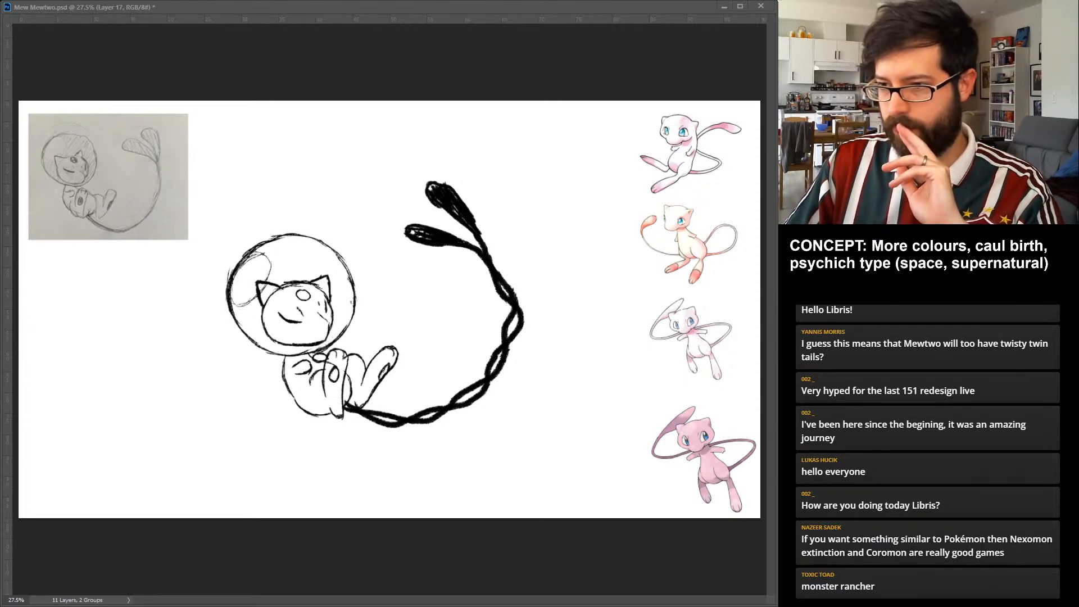
{"action": "key", "text": "Up"}
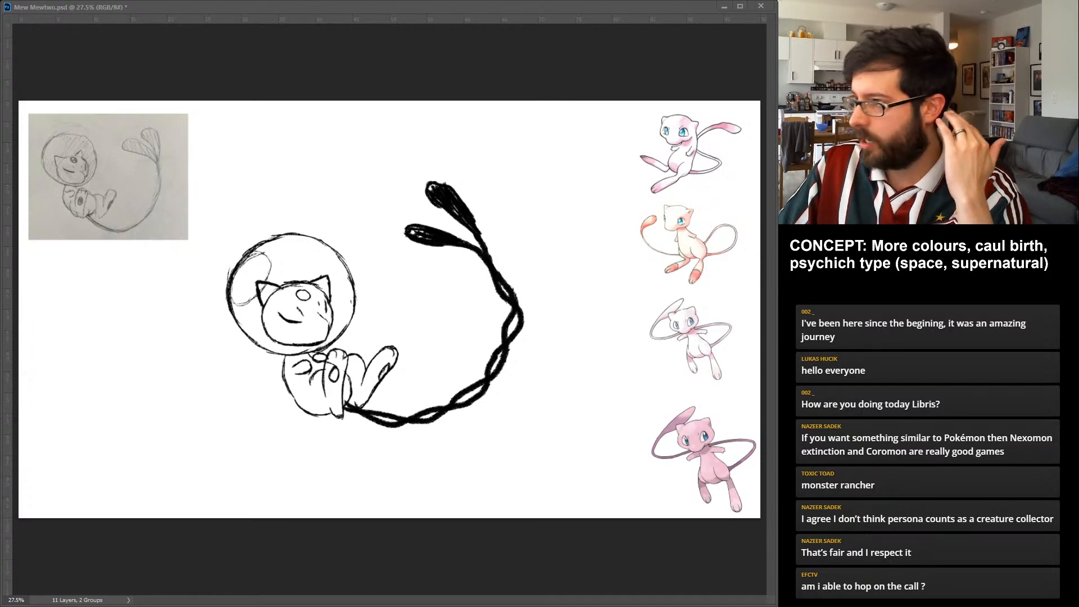
Compare the tightly twisted and loosely twisted twin tails on the body by showing and hiding them in turn.
{"action": "key", "text": "ctrl+z"}
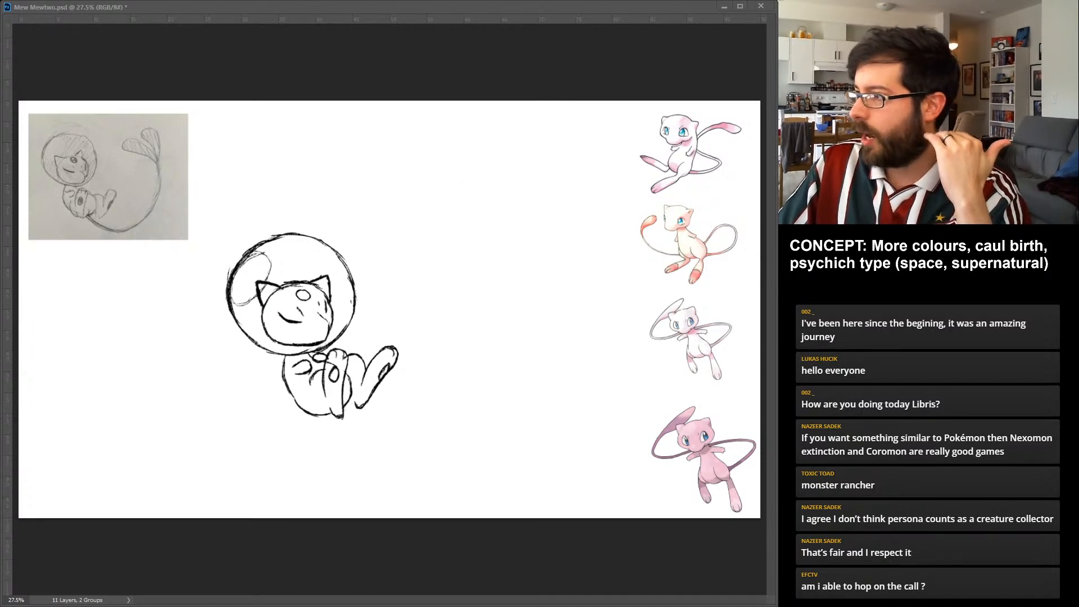
{"action": "key", "text": "ctrl+shift+z"}
{"action": "key", "text": "ctrl+shift+z"}
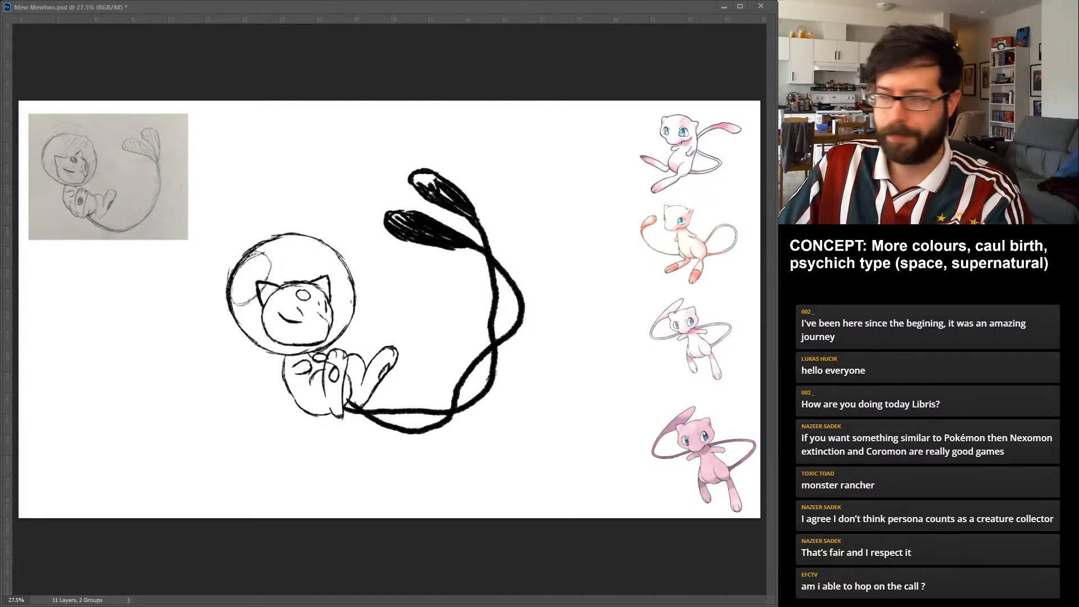
{"action": "key", "text": "ctrl+z"}
{"action": "key", "text": "ctrl+z"}
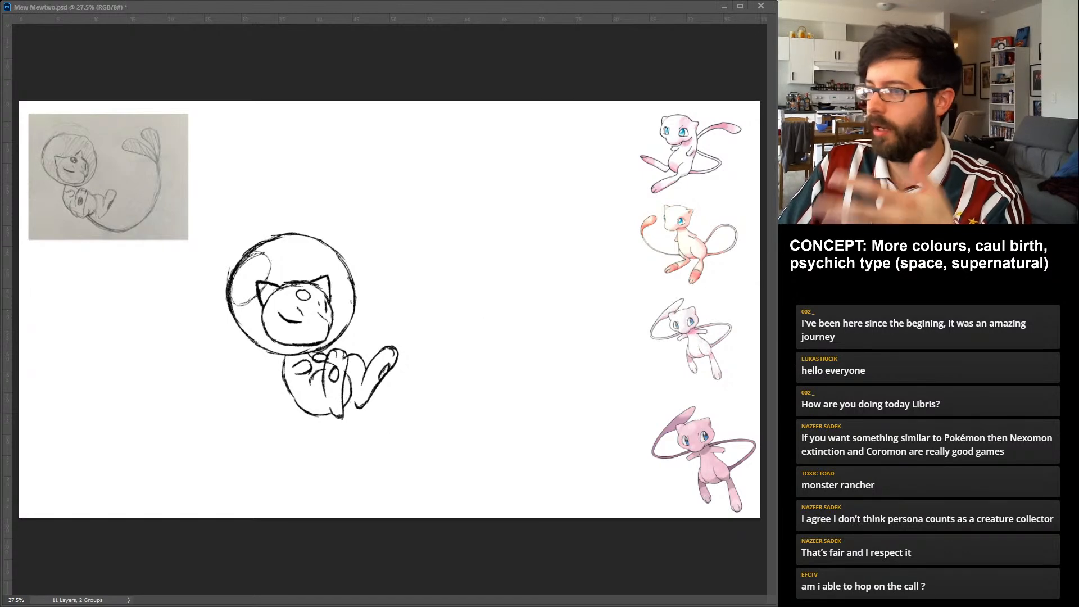
{"action": "key", "text": "ctrl+z"}
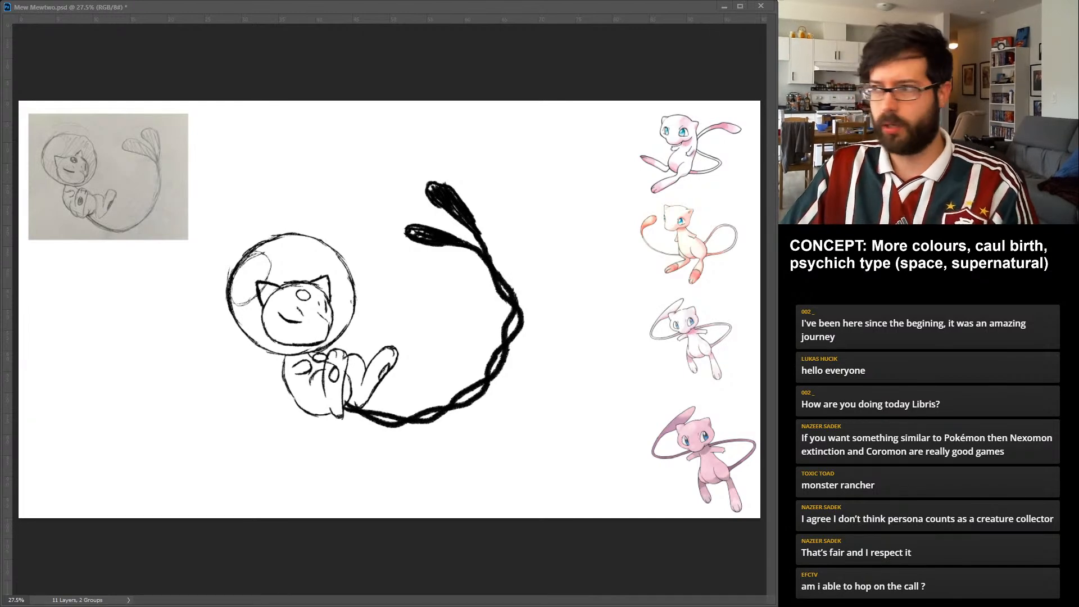
{"action": "key", "text": "ctrl+z"}
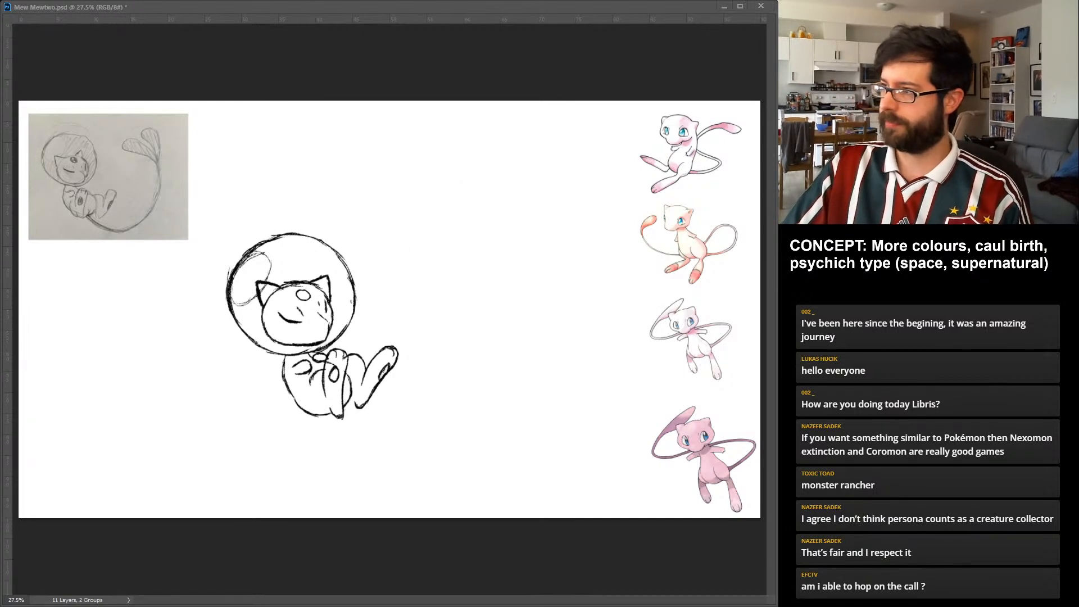
{"action": "key", "text": "ctrl+z"}
{"action": "key", "text": "ctrl+z"}
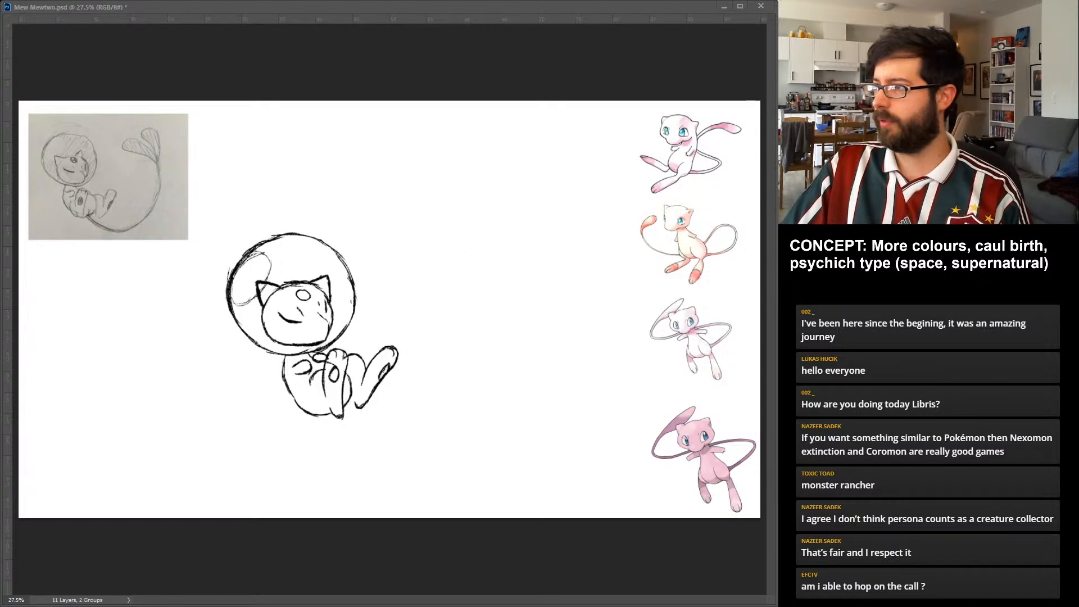
{"action": "key", "text": "ctrl+z"}
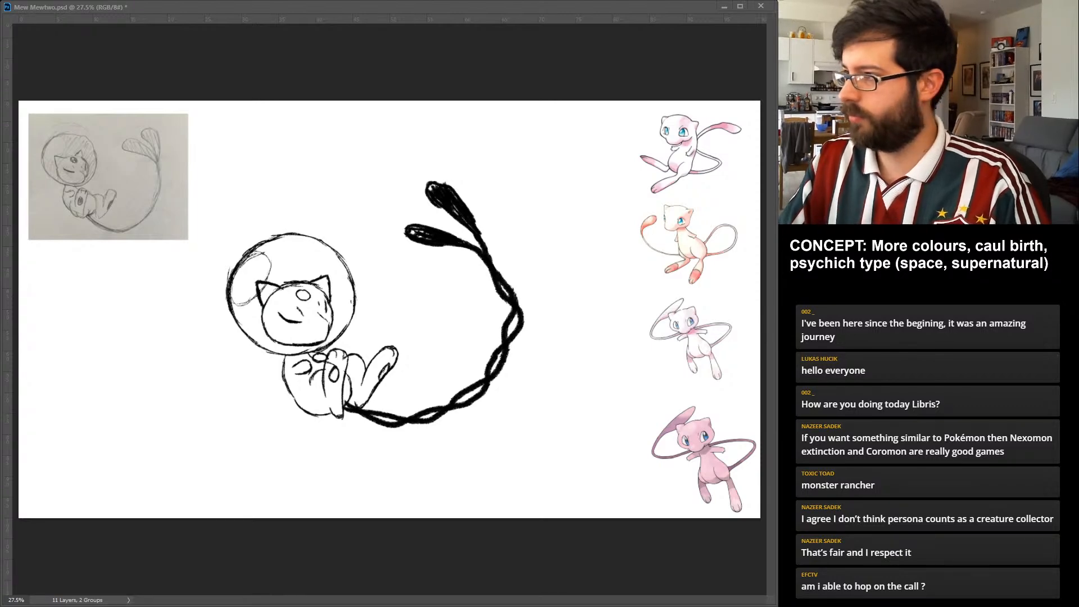
{"action": "key", "text": "ctrl+z"}
{"action": "key", "text": "ctrl+z"}
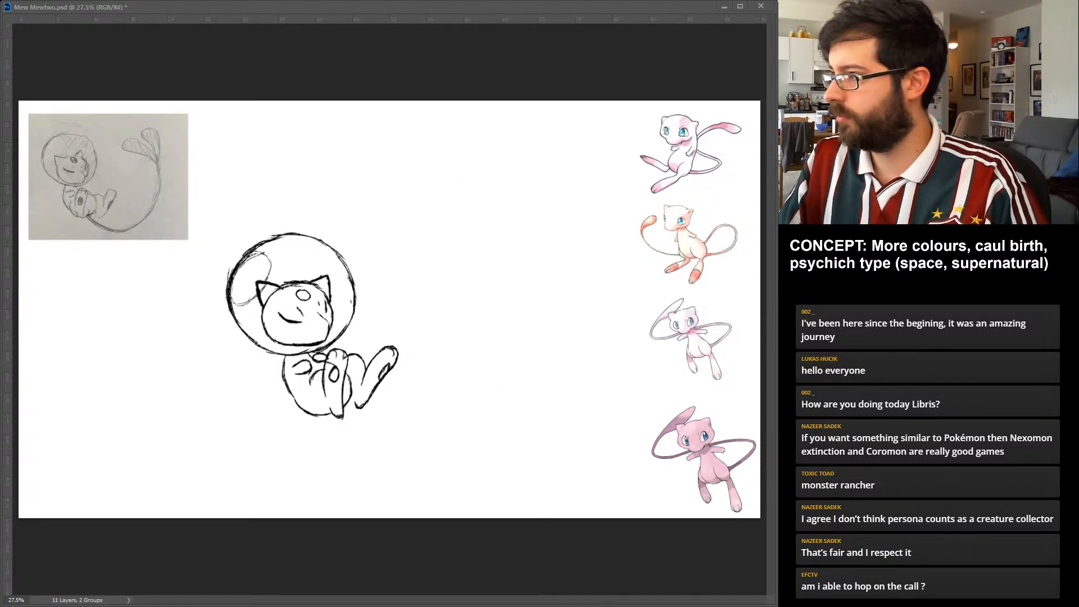
{"action": "key", "text": "ctrl+shift+z"}
{"action": "key", "text": "ctrl+shift+z"}
{"action": "key", "text": "ctrl+z"}
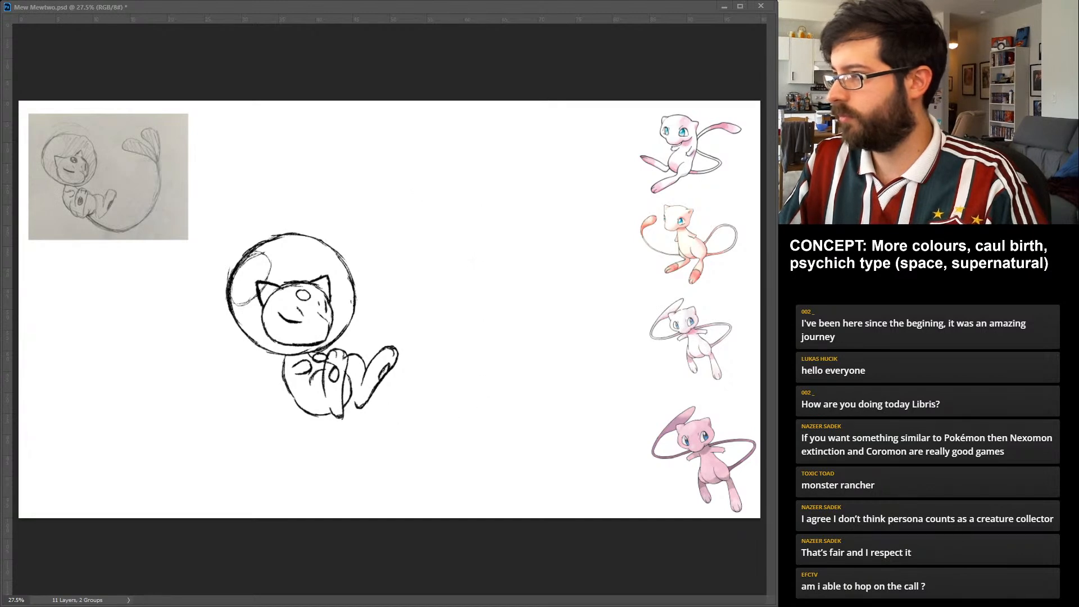
{"action": "key", "text": "ctrl+z"}
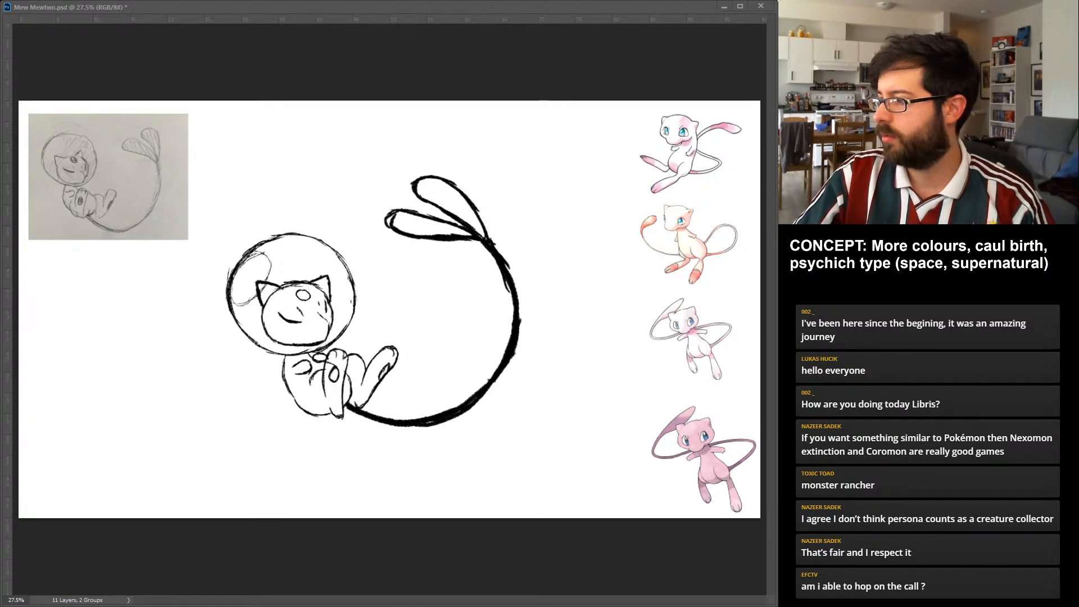
Toggle the smooth single-curve tail to judge it, leaving every tail variant hidden over the visible faded rough sketch.
{"action": "key", "text": "ctrl+comma"}
{"action": "key", "text": "ctrl+comma"}
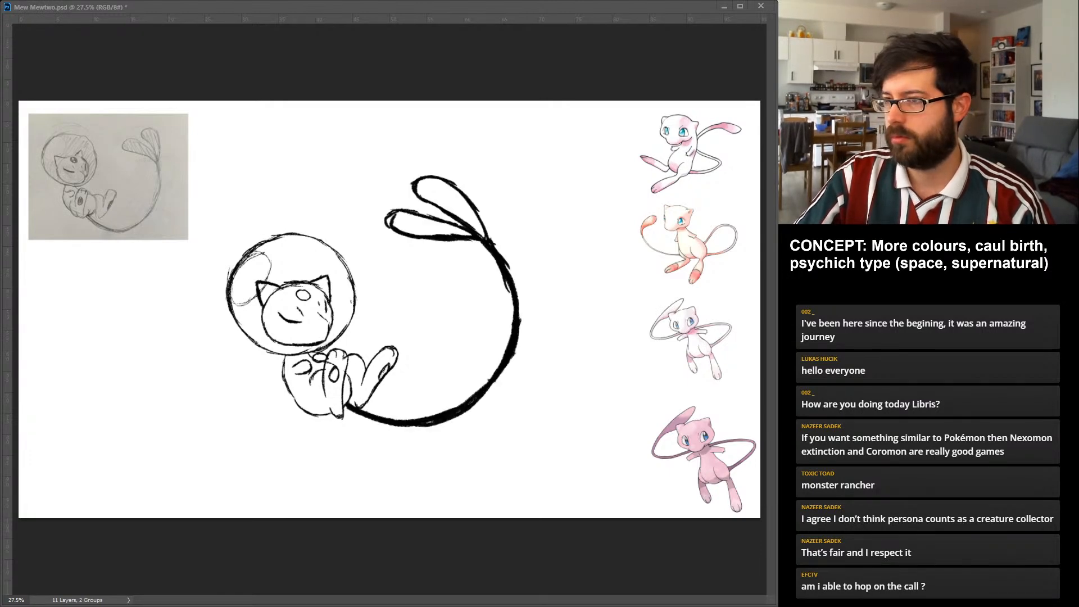
{"action": "key", "text": "ctrl+comma"}
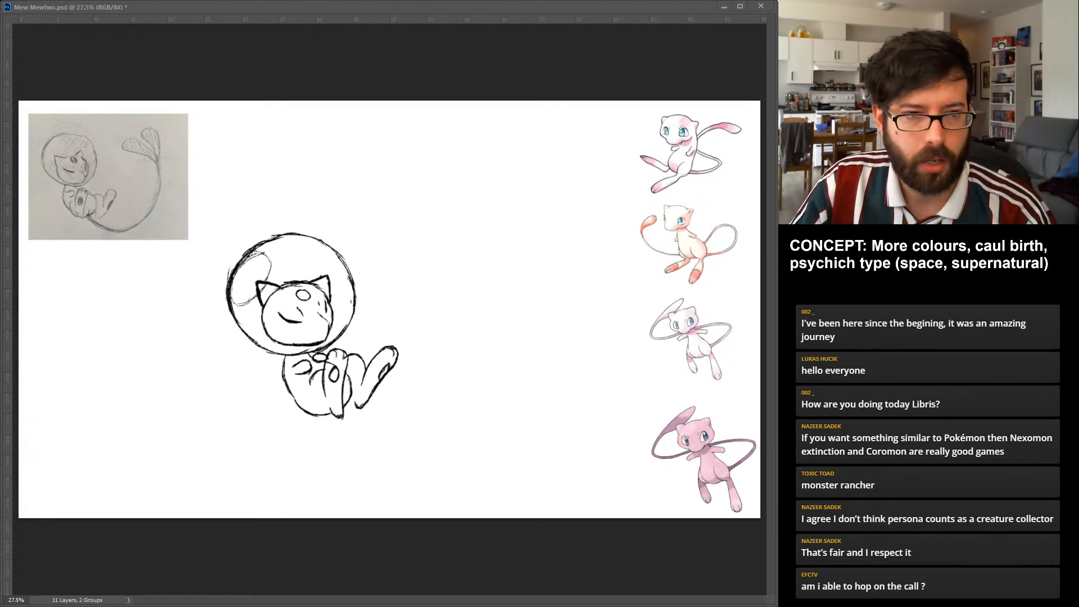
{"action": "key", "text": "ctrl+comma"}
{"action": "key", "text": "ctrl+comma"}
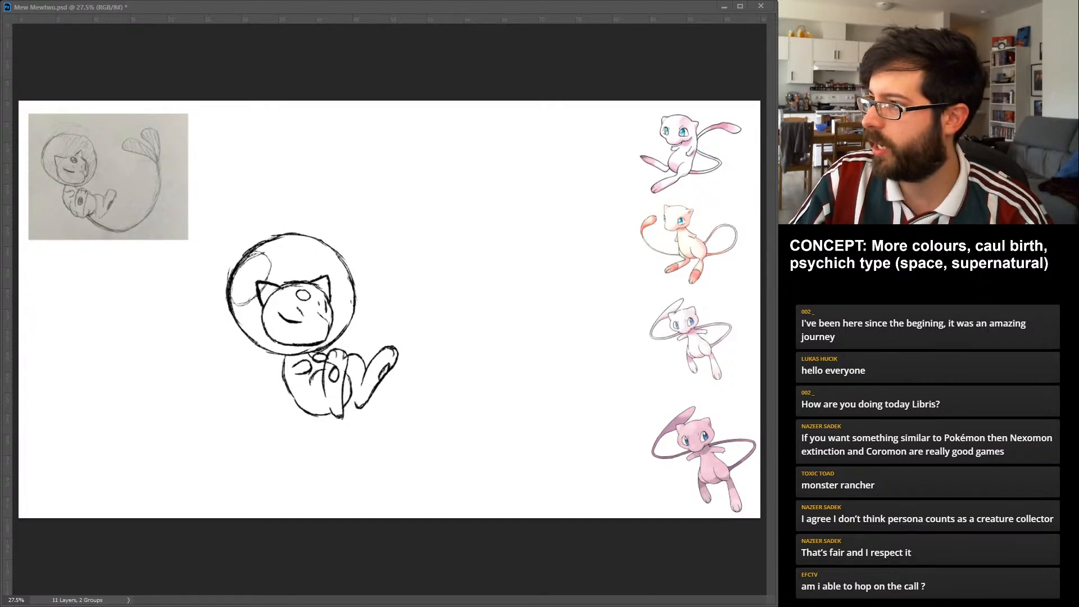
{"action": "key", "text": "ctrl+comma"}
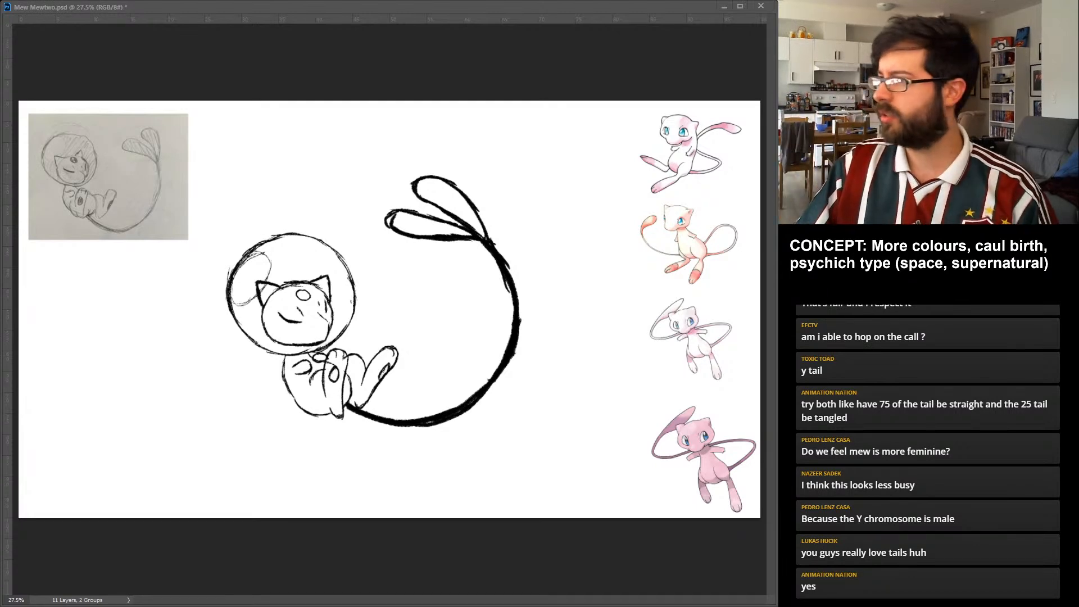
{"action": "key", "text": "ctrl+comma"}
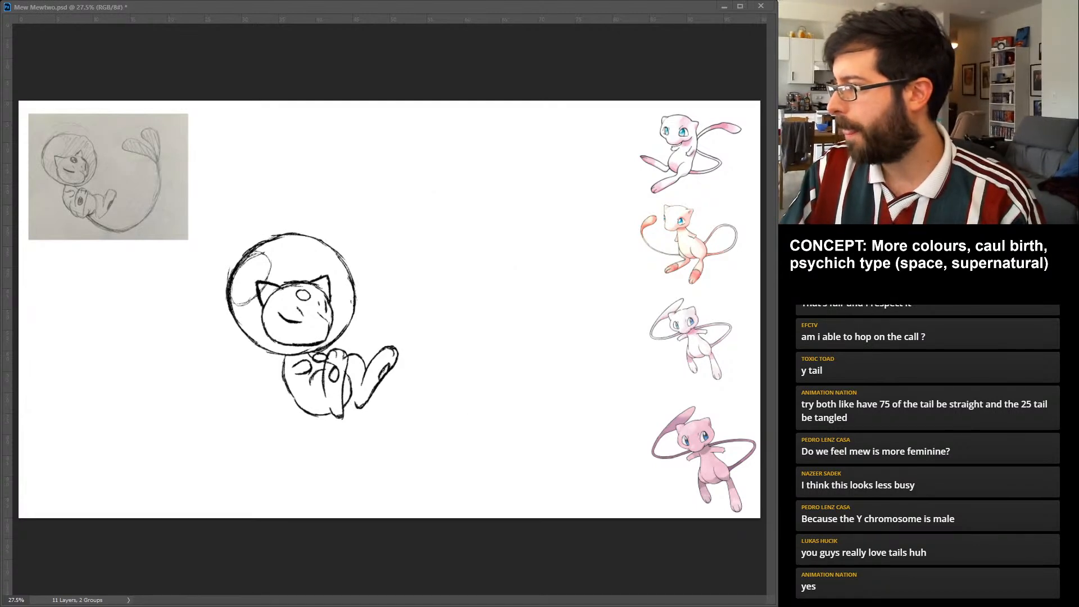
{"action": "key", "text": "ctrl+comma"}
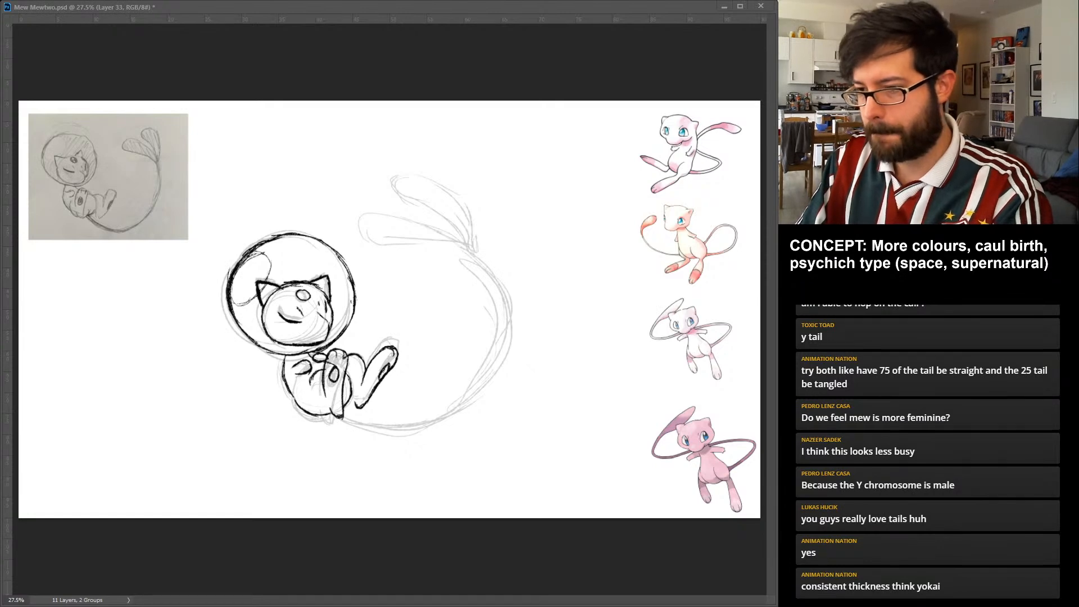
{"action": "left_click_drag", "start_coordinate": [338, 416], "coordinate": [464, 399]}
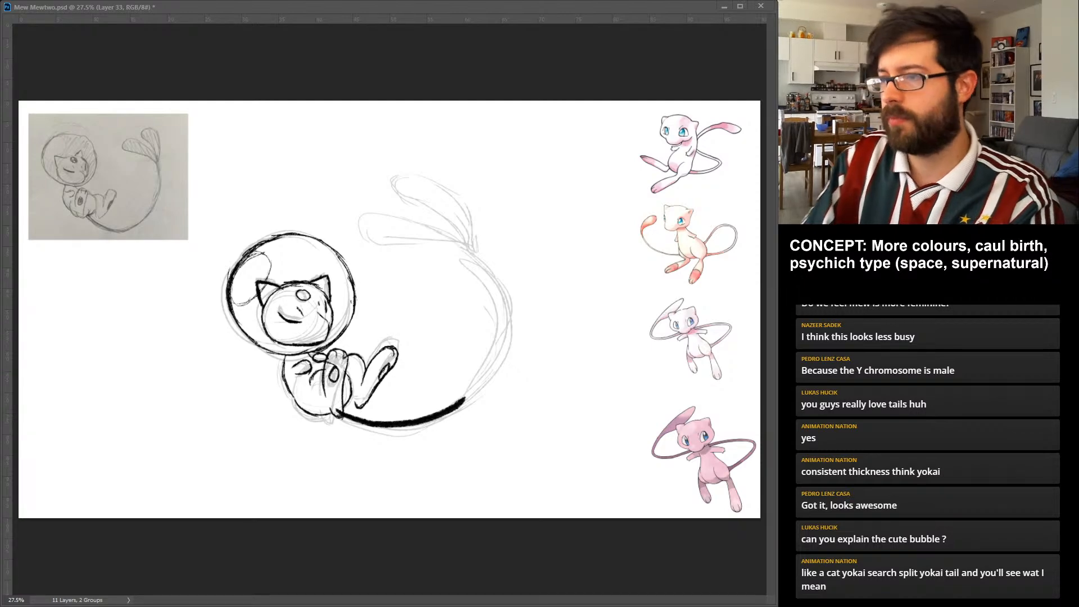
{"action": "left_click_drag", "start_coordinate": [464, 399], "coordinate": [454, 243]}
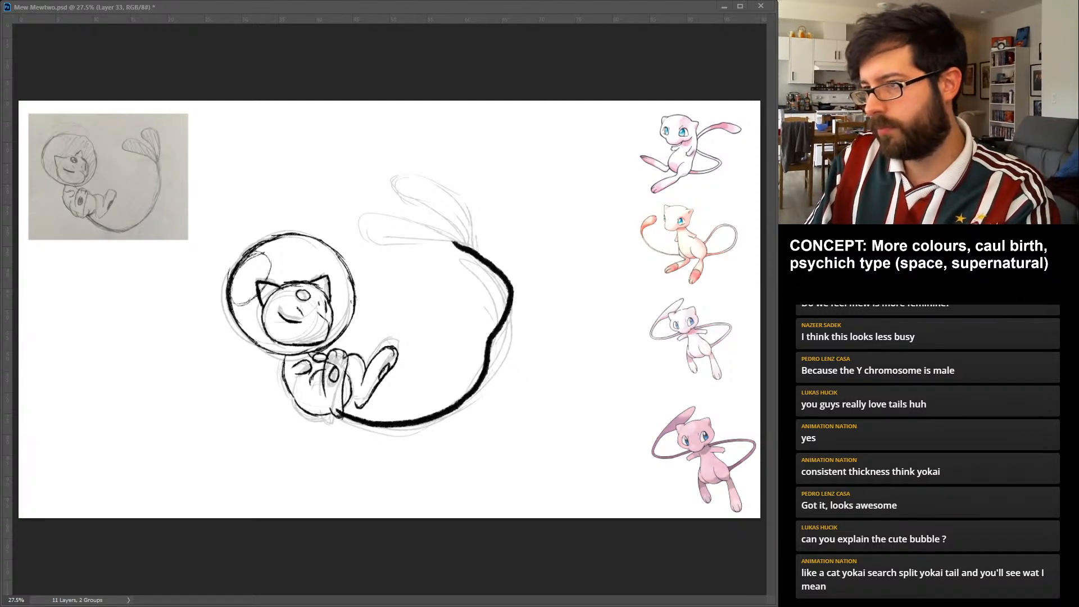
{"action": "left_click_drag", "start_coordinate": [485, 380], "coordinate": [499, 273]}
{"action": "key", "text": "ctrl+z"}
{"action": "key", "text": "ctrl+z"}
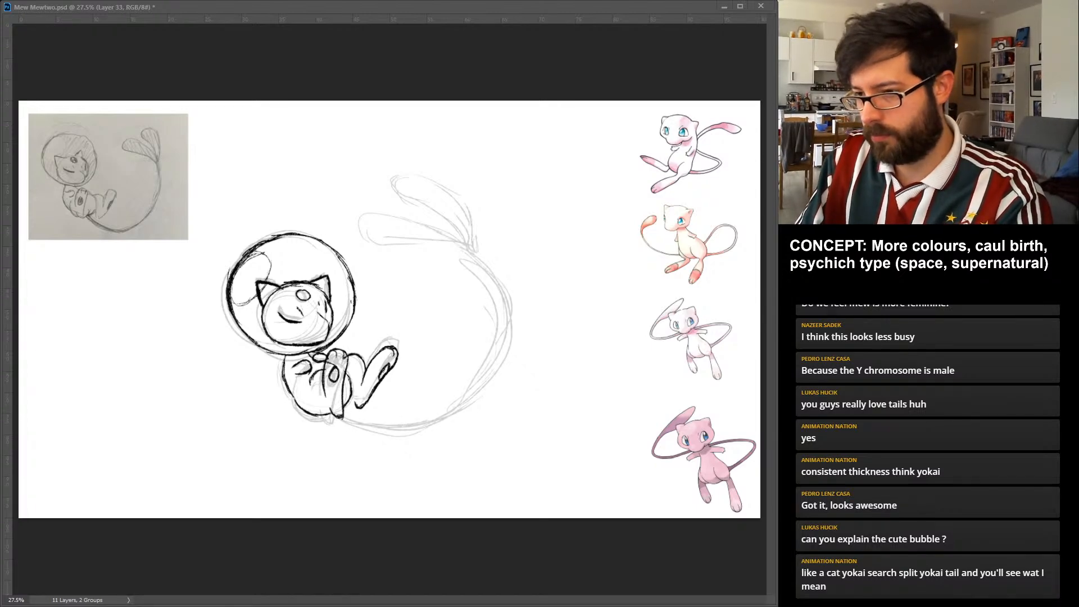
Draw a new tail with a thick single stem from the rump, splitting halfway into two twisted strands with black-hatched teardrop lobes.
{"action": "left_click_drag", "start_coordinate": [339, 415], "coordinate": [454, 412]}
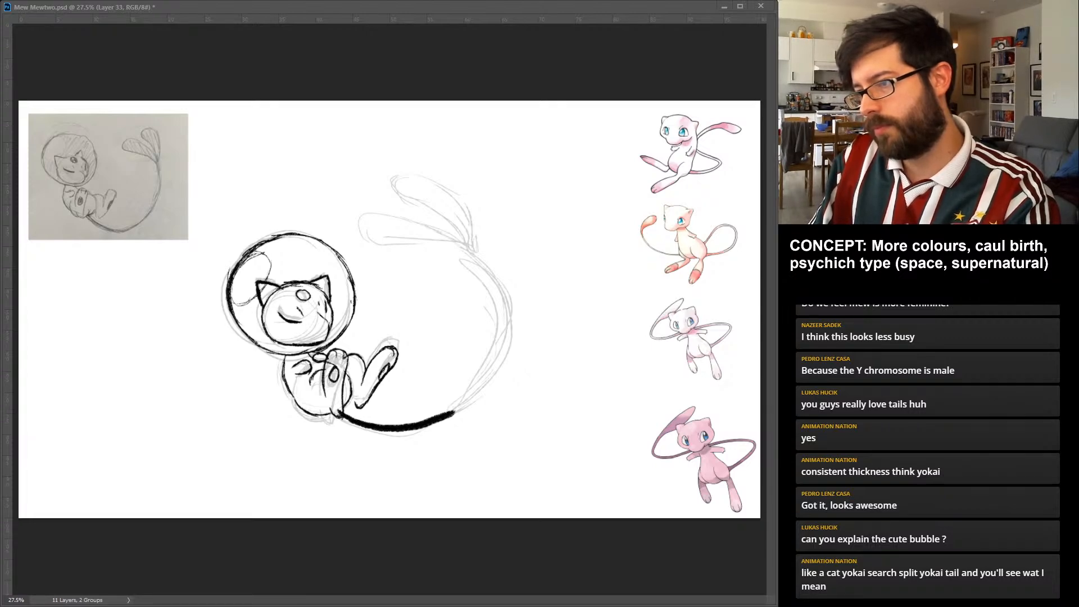
{"action": "mouse_move", "coordinate": [441, 419]}
{"action": "left_mouse_down"}
{"action": "mouse_move", "coordinate": [464, 224]}
{"action": "mouse_move", "coordinate": [471, 247]}
{"action": "left_mouse_up"}
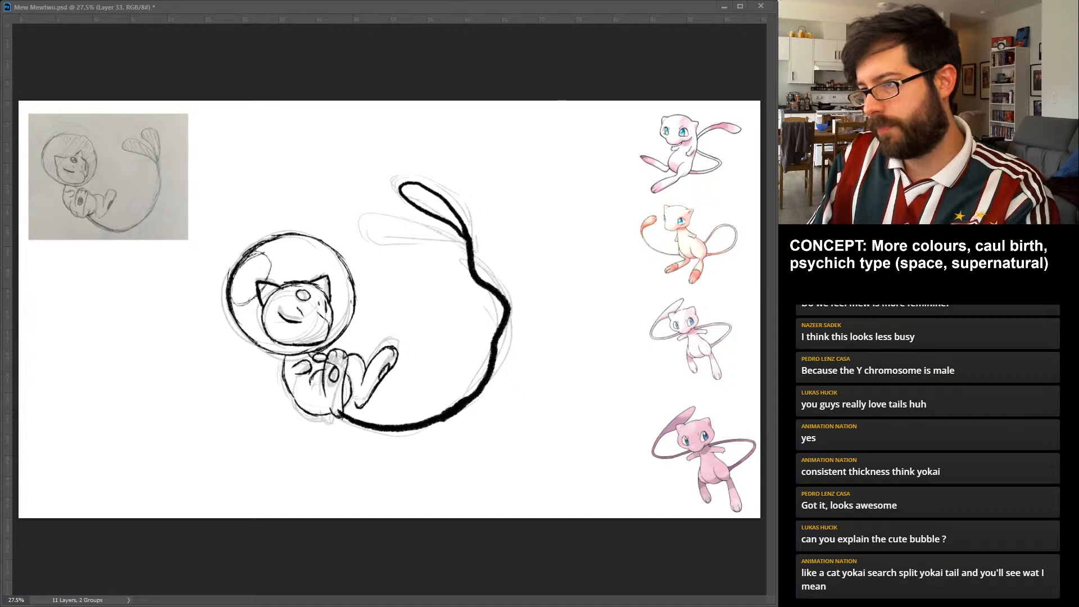
{"action": "left_click_drag", "start_coordinate": [437, 241], "coordinate": [495, 388]}
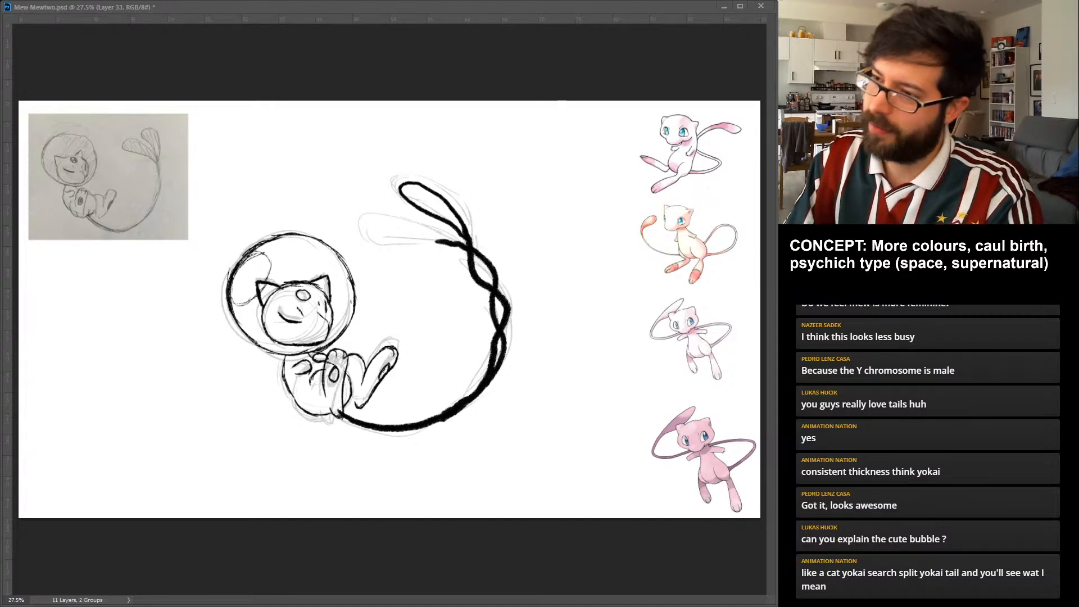
{"action": "mouse_move", "coordinate": [406, 246]}
{"action": "left_mouse_down"}
{"action": "mouse_move", "coordinate": [458, 241]}
{"action": "mouse_move", "coordinate": [397, 239]}
{"action": "mouse_move", "coordinate": [389, 226]}
{"action": "mouse_move", "coordinate": [376, 237]}
{"action": "left_mouse_up"}
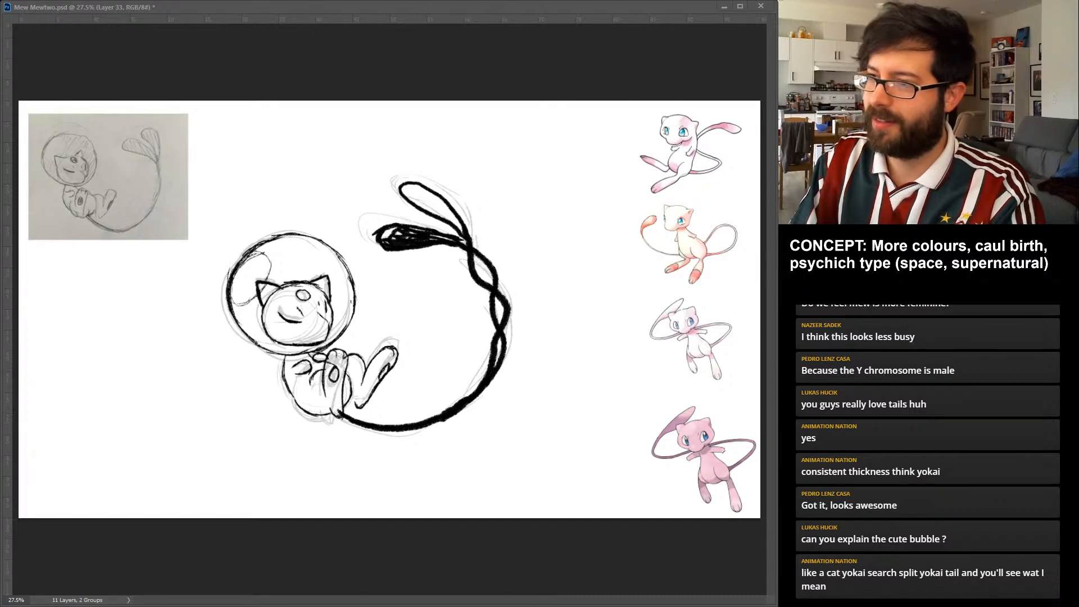
{"action": "left_click_drag", "start_coordinate": [419, 201], "coordinate": [462, 230]}
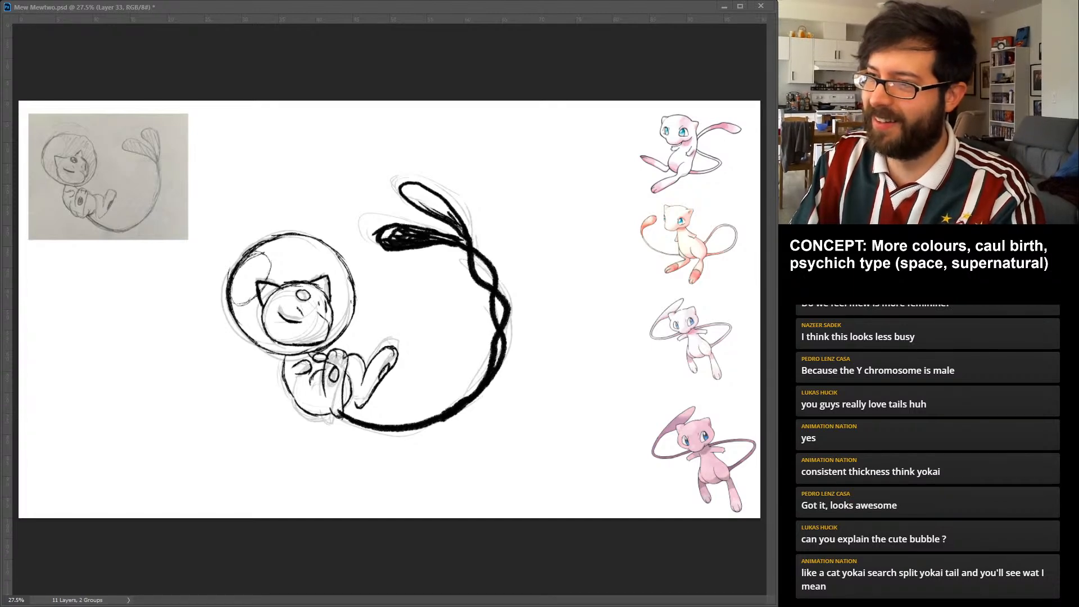
{"action": "left_click_drag", "start_coordinate": [404, 188], "coordinate": [463, 220]}
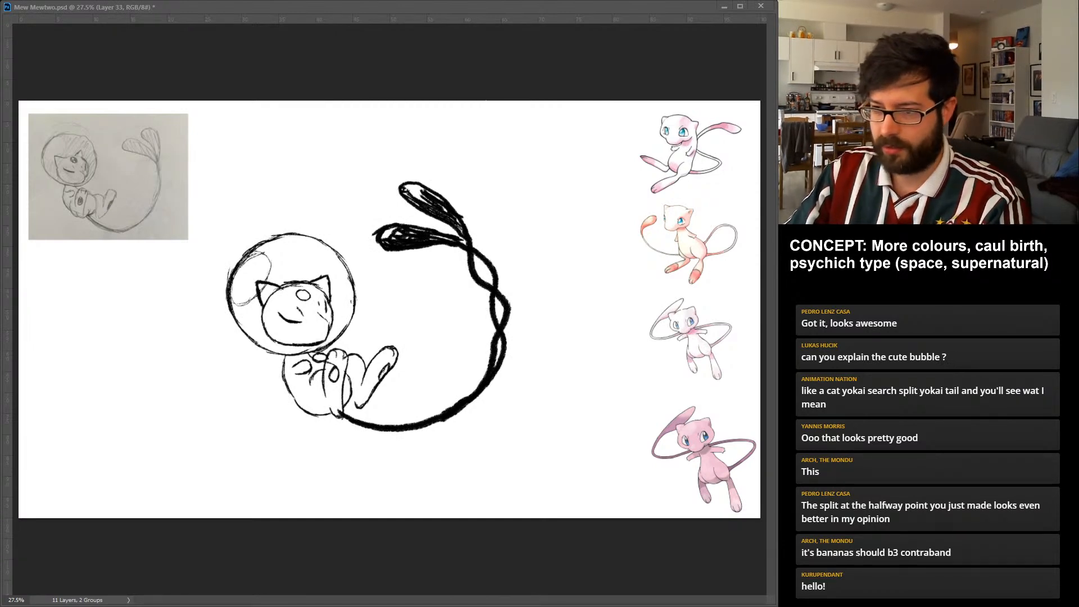
Shift the half-split tail left so its base tucks under the rump.
{"action": "key", "text": "ctrl+z"}
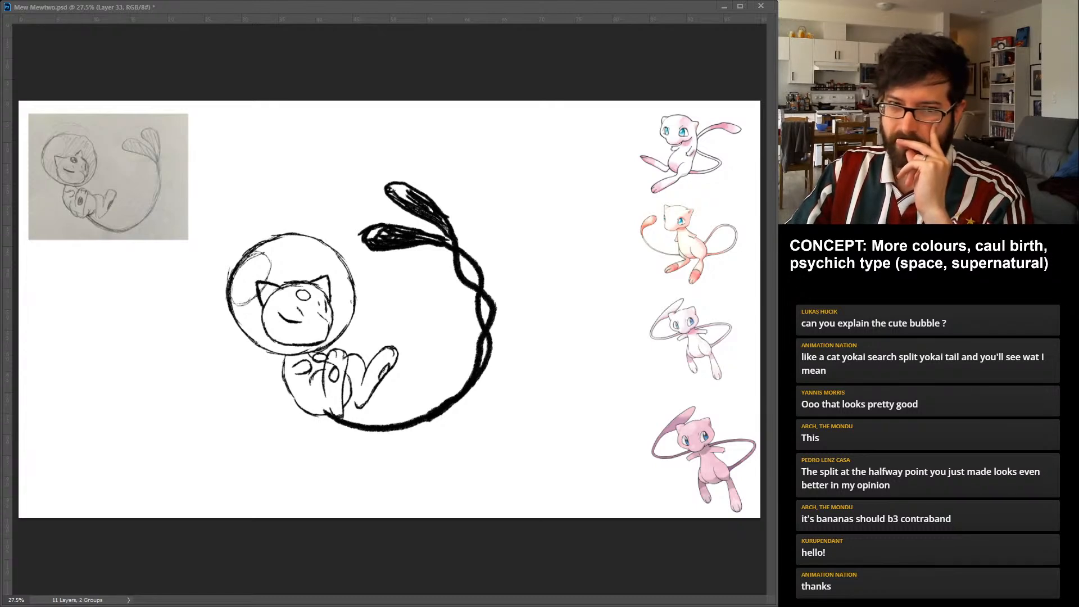
{"action": "left_click_drag", "start_coordinate": [428, 315], "coordinate": [421, 314]}
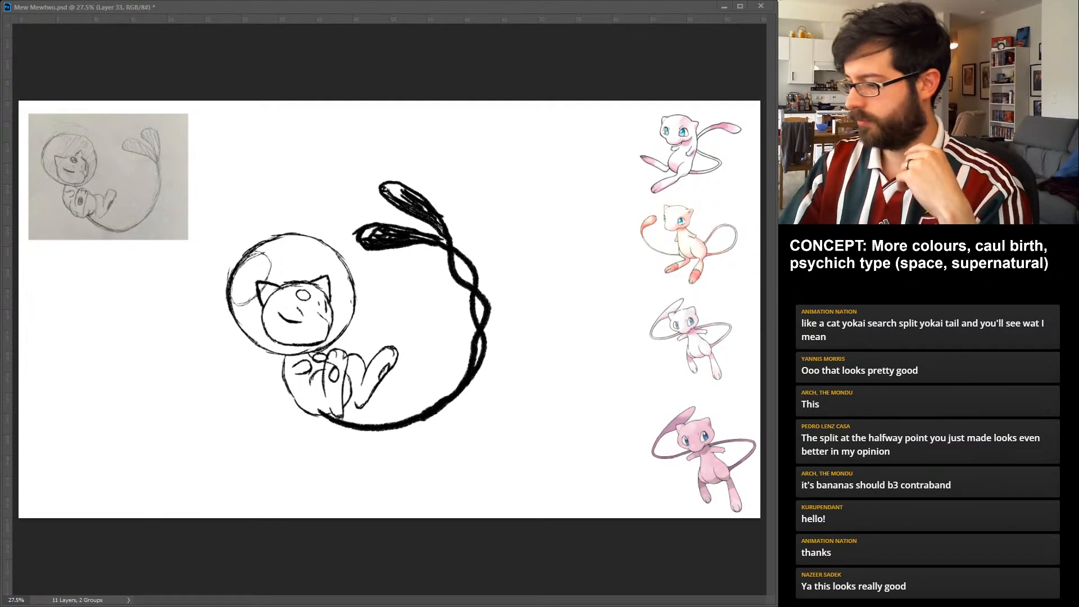
Fade the rough half-split tail to 20% opacity and mask out the overlapping sketch lines under the ears and around the raised leg.
{"action": "key", "text": "2"}
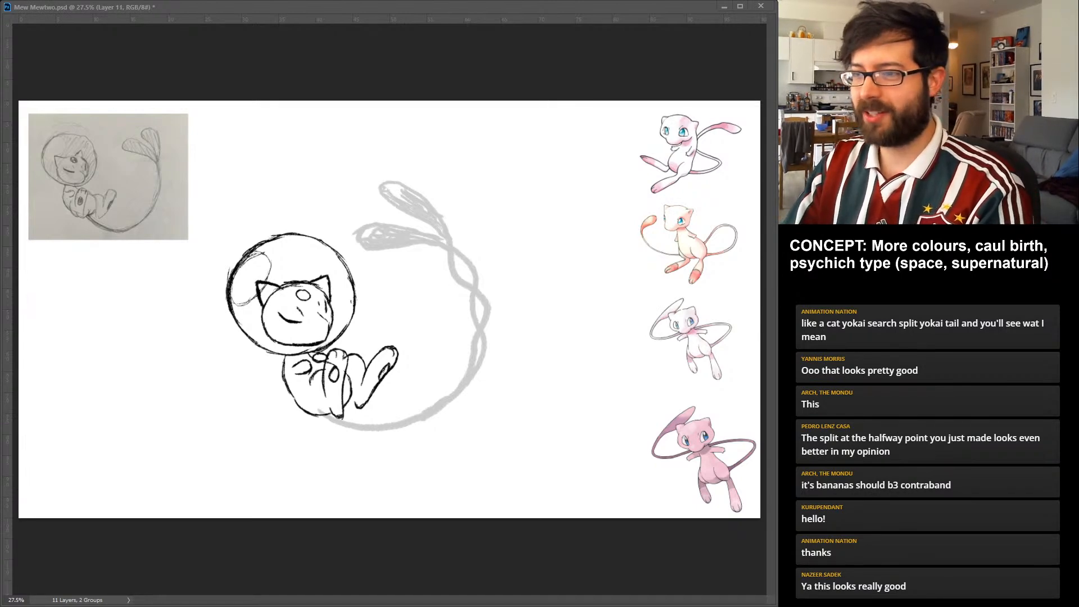
{"action": "key", "text": "ctrl+backslash"}
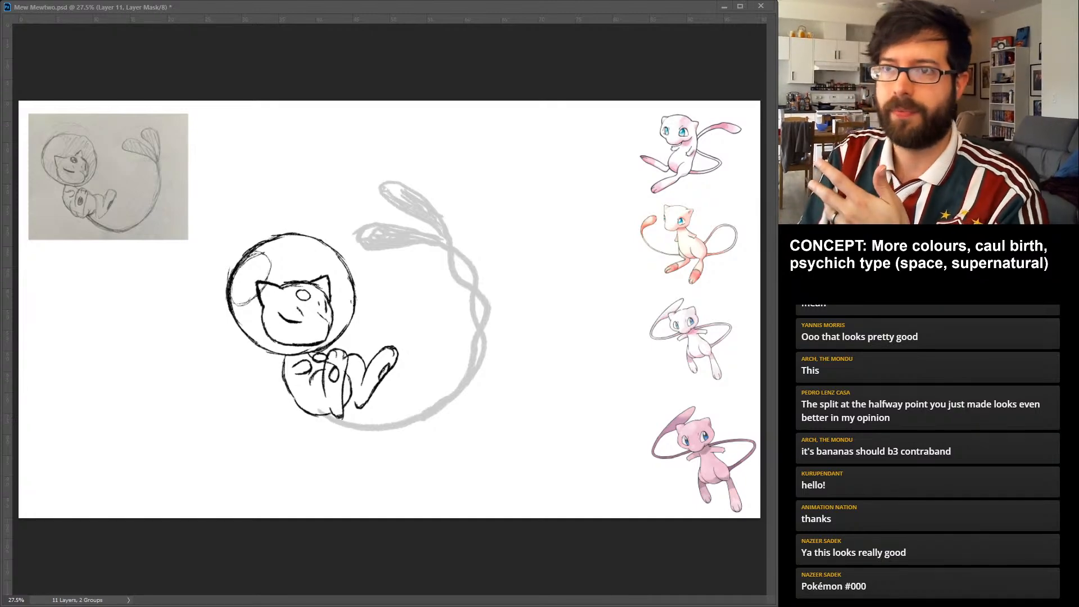
{"action": "key", "text": "alt+bracketright"}
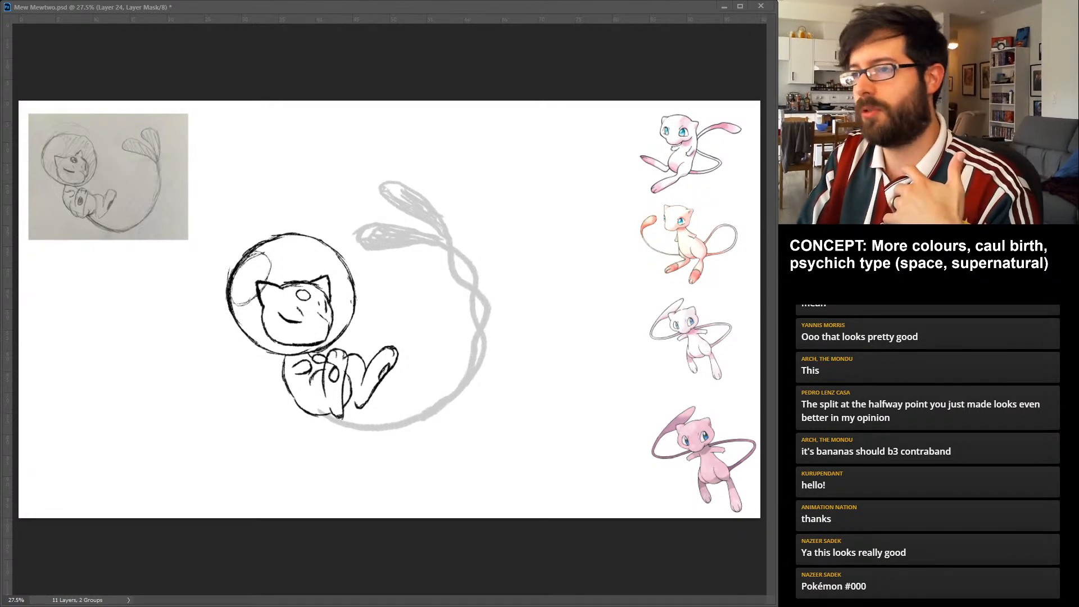
{"action": "left_click_drag", "start_coordinate": [326, 363], "coordinate": [337, 368]}
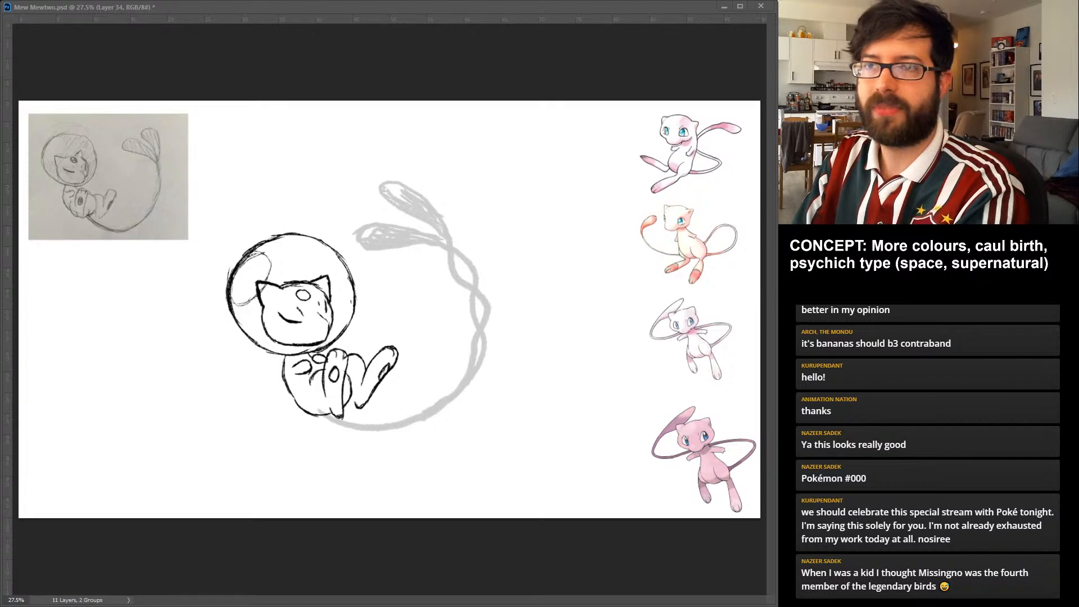
Outline the tail's single stem on a new layer over the faded rough, tracing both edges from the rump up to the split.
{"action": "mouse_move", "coordinate": [321, 415]}
{"action": "left_mouse_down"}
{"action": "mouse_move", "coordinate": [361, 431]}
{"action": "mouse_move", "coordinate": [401, 427]}
{"action": "left_mouse_up"}
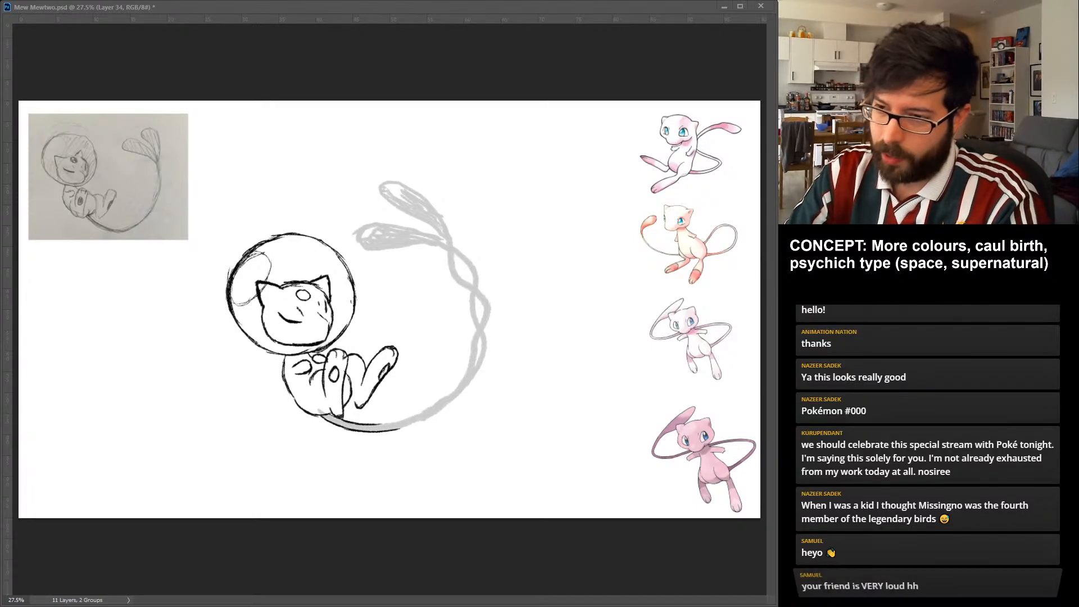
{"action": "left_click_drag", "start_coordinate": [372, 425], "coordinate": [427, 418]}
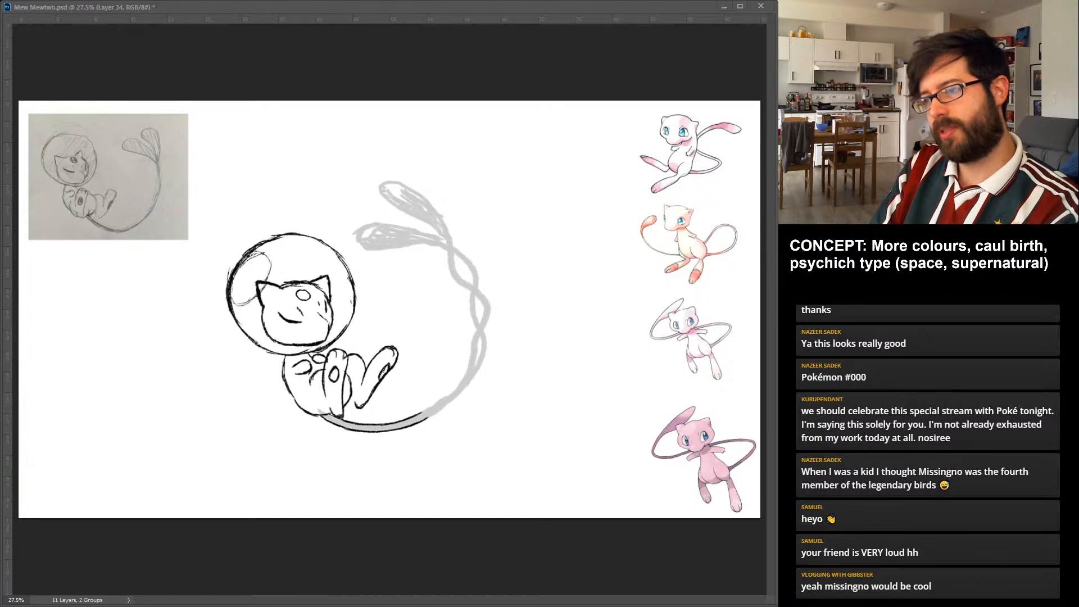
{"action": "mouse_move", "coordinate": [425, 418]}
{"action": "left_mouse_down"}
{"action": "mouse_move", "coordinate": [449, 403]}
{"action": "mouse_move", "coordinate": [438, 401]}
{"action": "left_mouse_up"}
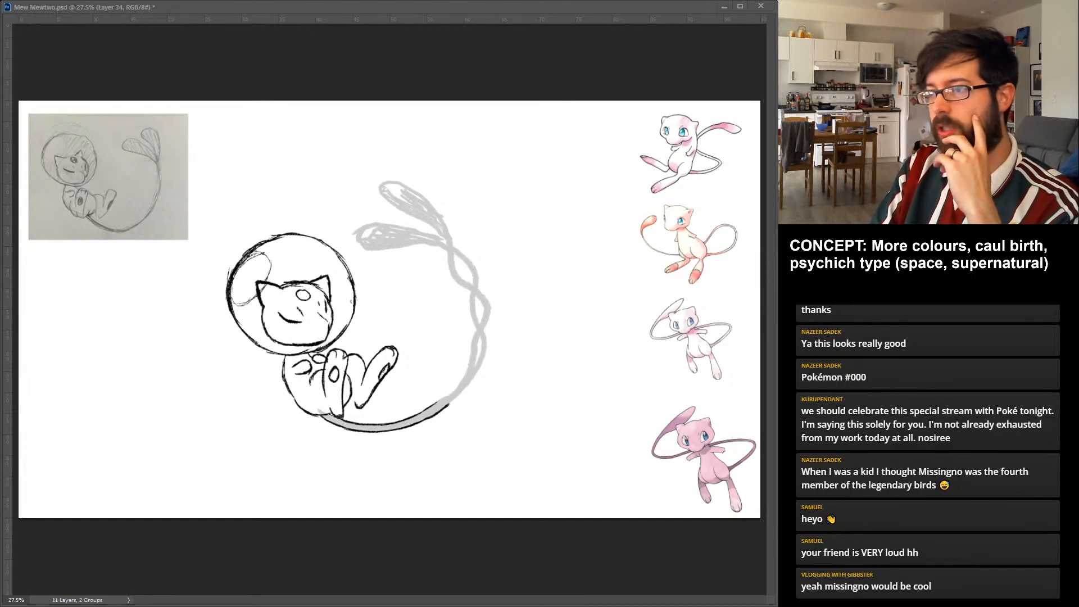
{"action": "left_click_drag", "start_coordinate": [434, 404], "coordinate": [455, 389]}
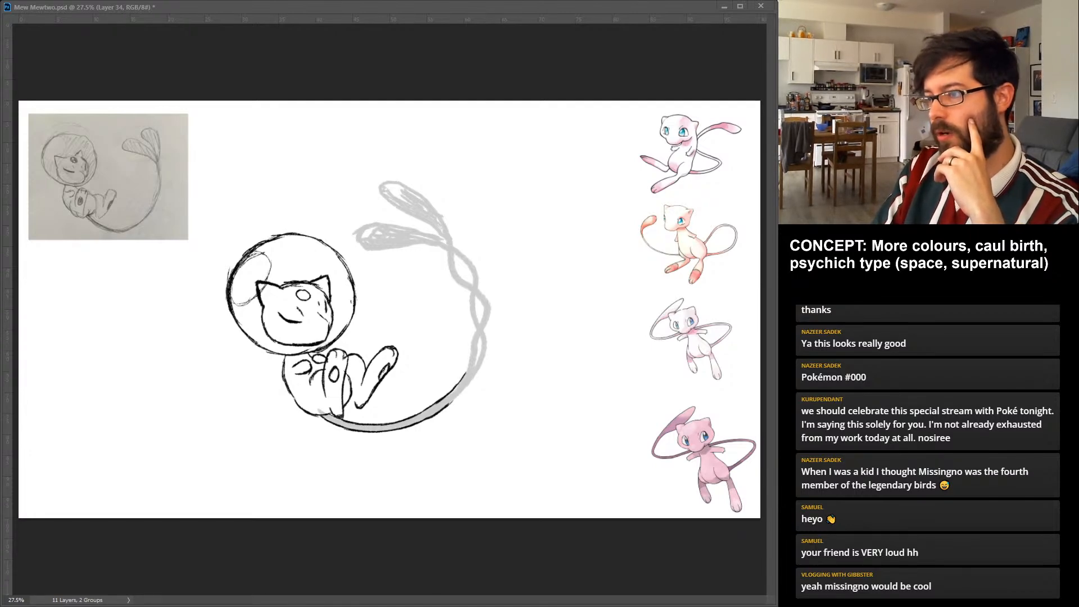
{"action": "left_click_drag", "start_coordinate": [451, 403], "coordinate": [476, 373]}
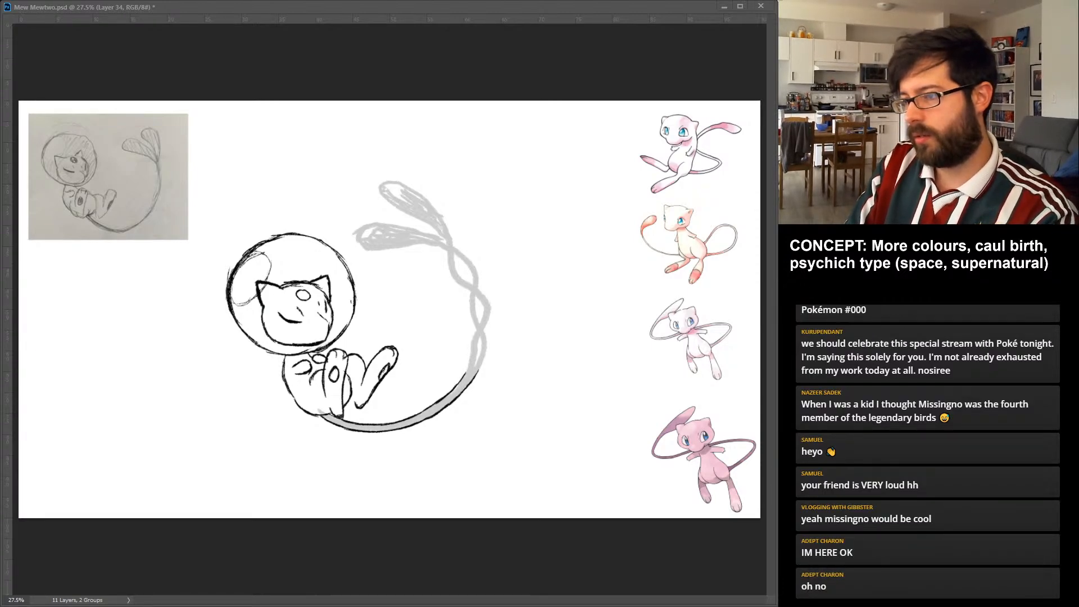
{"action": "left_click_drag", "start_coordinate": [470, 377], "coordinate": [477, 363]}
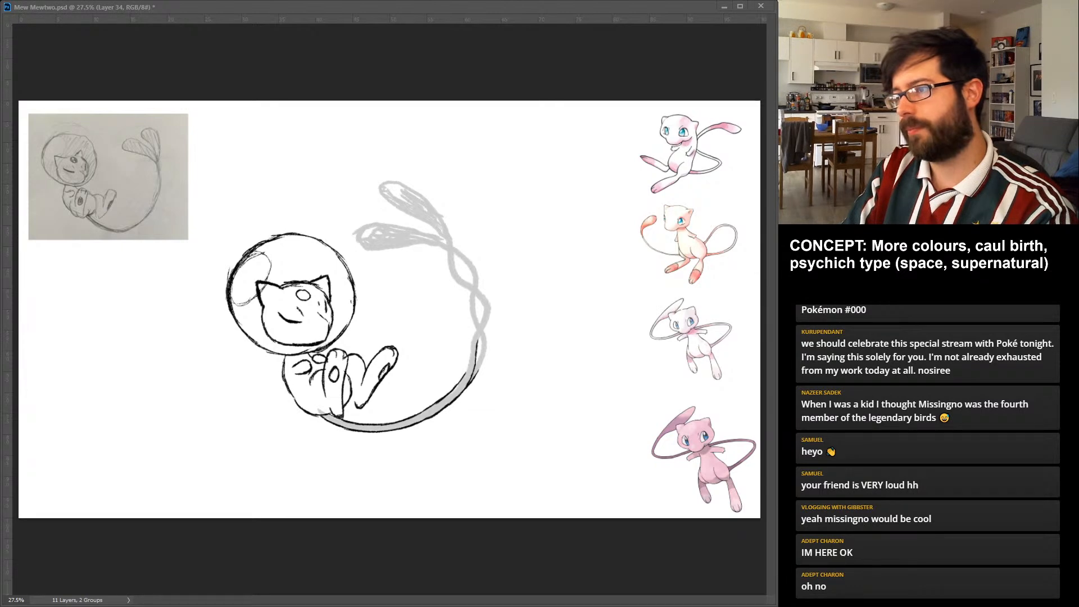
{"action": "left_click_drag", "start_coordinate": [475, 364], "coordinate": [482, 345]}
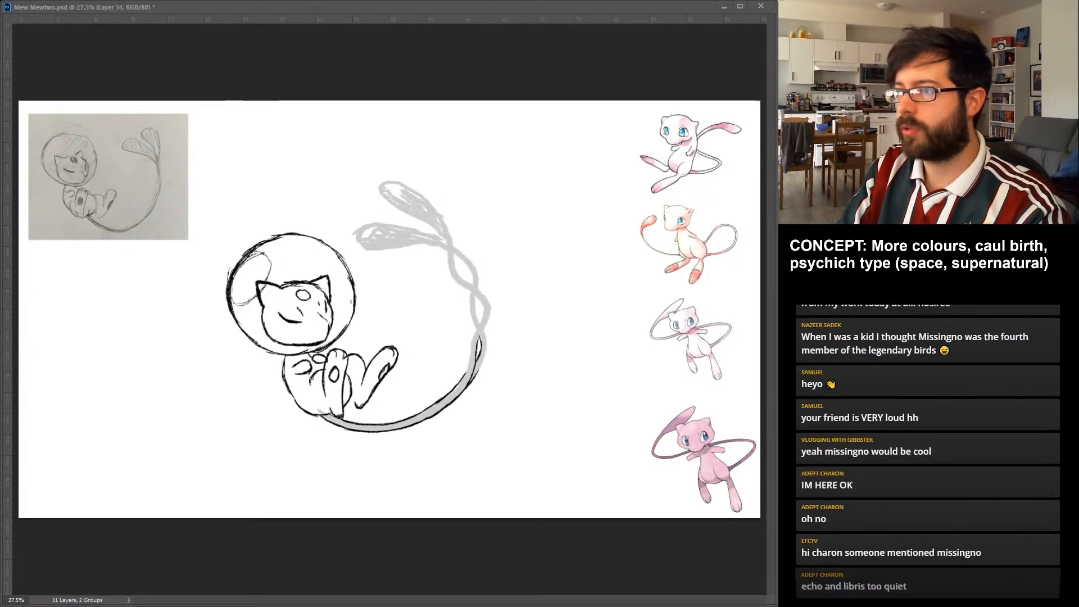
Outline the lower twist loop just above the split, drawing the inner and outer edges of both crossing strands.
{"action": "left_click_drag", "start_coordinate": [469, 298], "coordinate": [480, 338]}
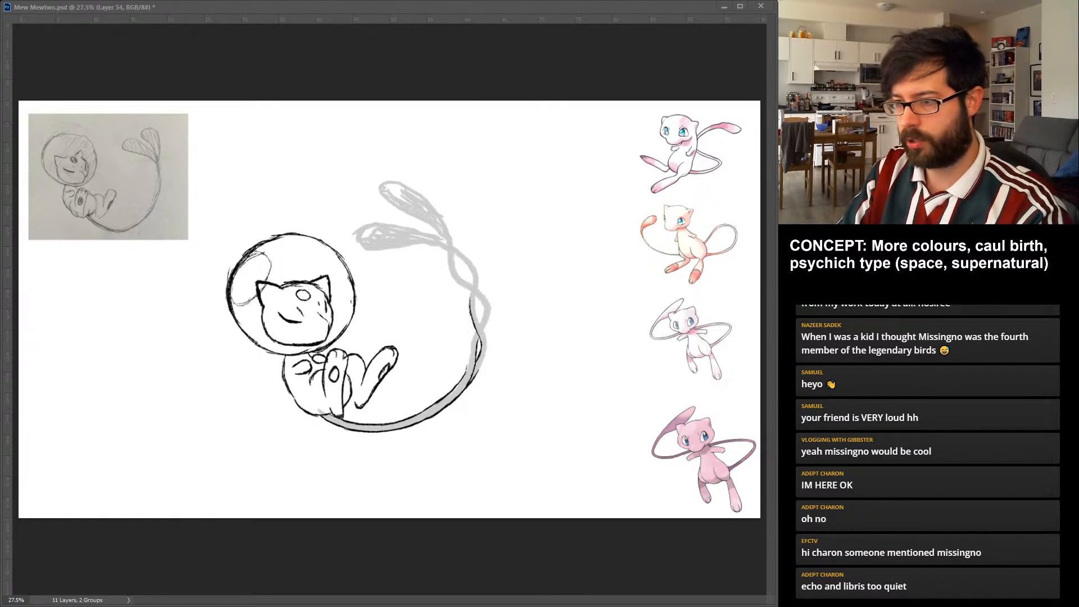
{"action": "mouse_move", "coordinate": [470, 358]}
{"action": "left_mouse_down"}
{"action": "mouse_move", "coordinate": [466, 372]}
{"action": "mouse_move", "coordinate": [468, 353]}
{"action": "left_mouse_up"}
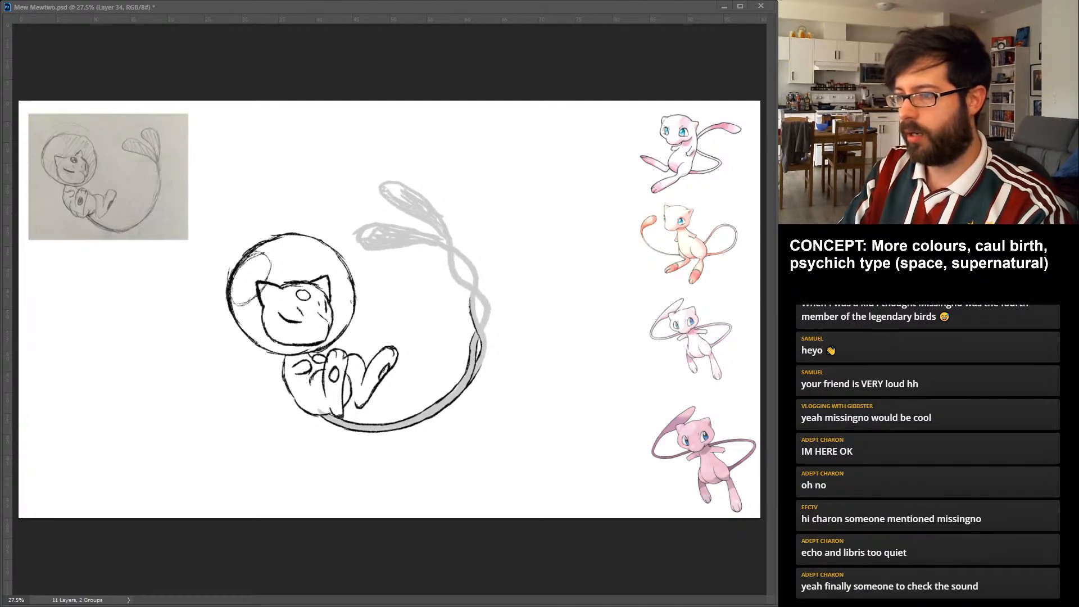
{"action": "key", "text": "ctrl+z"}
{"action": "left_click_drag", "start_coordinate": [480, 370], "coordinate": [488, 345]}
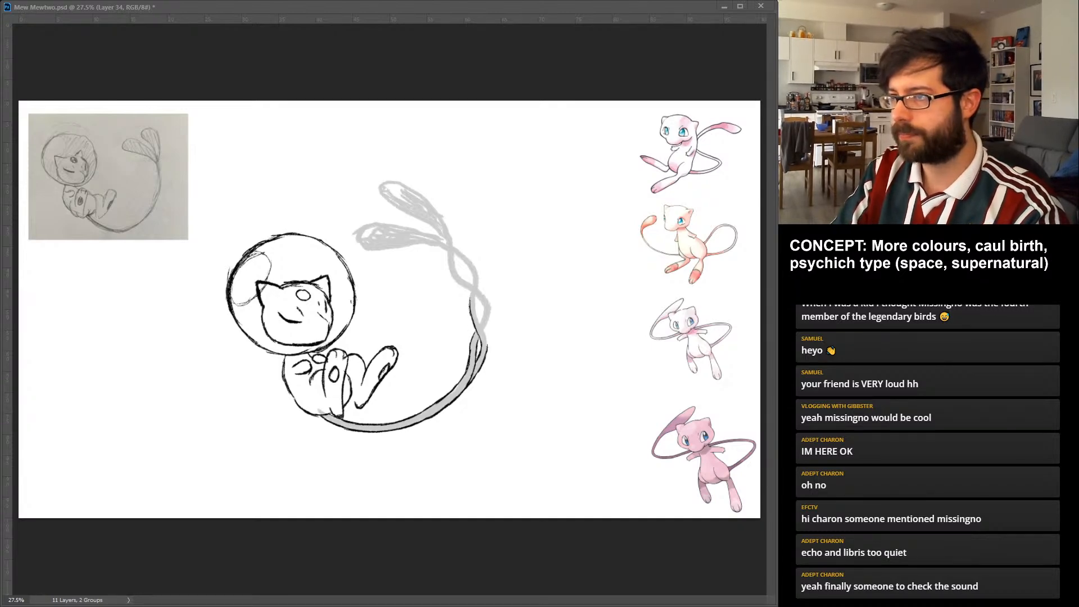
{"action": "left_click_drag", "start_coordinate": [479, 323], "coordinate": [474, 298]}
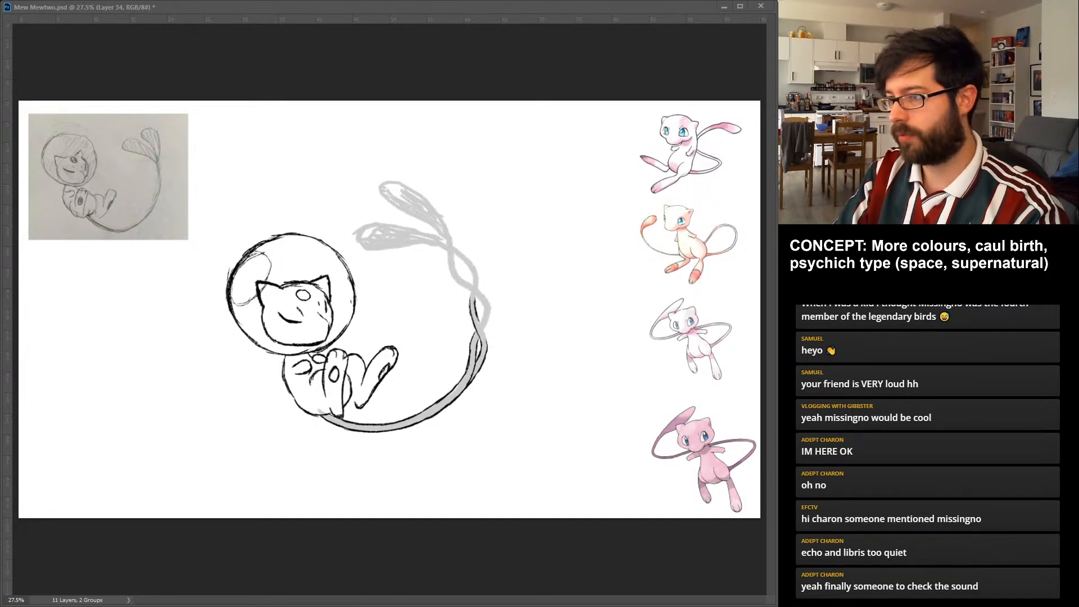
{"action": "left_click_drag", "start_coordinate": [487, 342], "coordinate": [478, 320]}
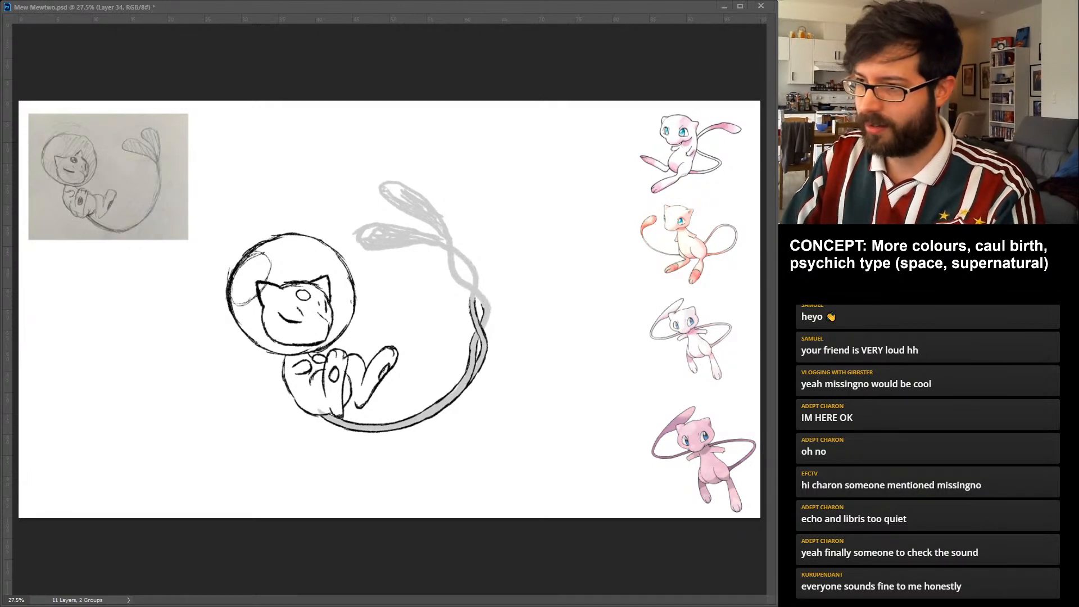
Continue the crossing strand outlines upward through the upper twist to just below the lobes.
{"action": "mouse_move", "coordinate": [476, 296]}
{"action": "left_mouse_down"}
{"action": "mouse_move", "coordinate": [453, 280]}
{"action": "mouse_move", "coordinate": [458, 260]}
{"action": "left_mouse_up"}
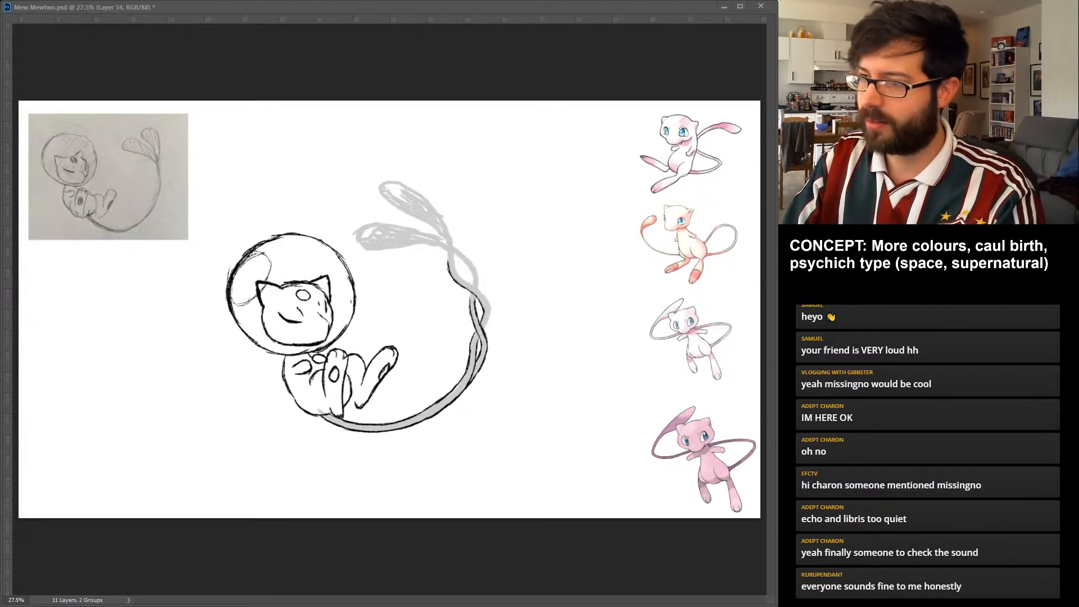
{"action": "left_click_drag", "start_coordinate": [469, 309], "coordinate": [472, 291]}
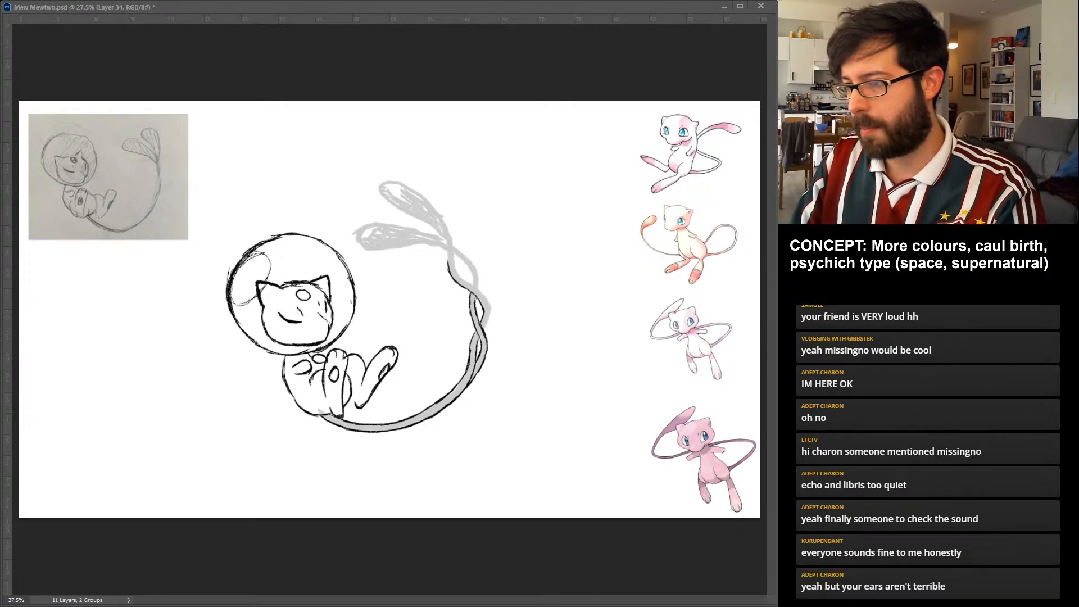
{"action": "left_click_drag", "start_coordinate": [485, 330], "coordinate": [491, 309]}
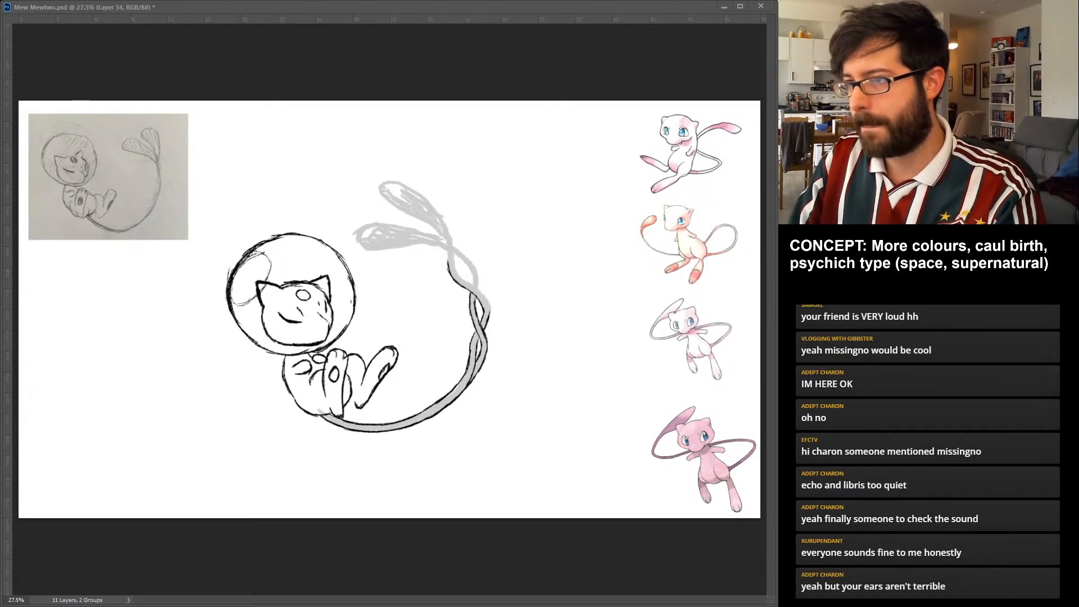
{"action": "left_click_drag", "start_coordinate": [454, 262], "coordinate": [490, 303]}
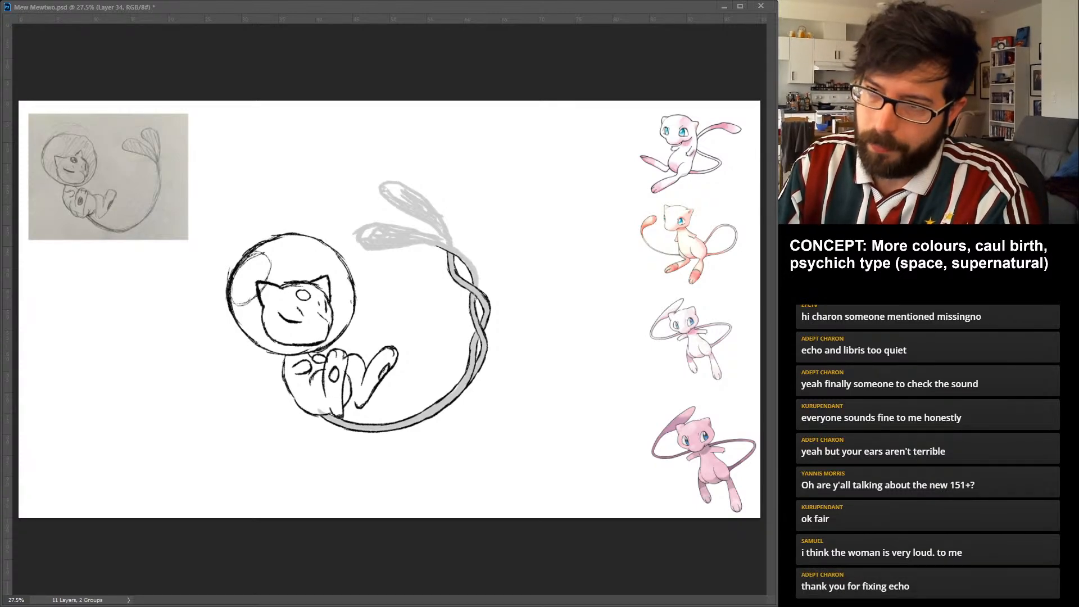
Outline the lower and upper teardrop lobes and join their narrow ends to the twisted strands.
{"action": "mouse_move", "coordinate": [356, 230]}
{"action": "left_mouse_down"}
{"action": "mouse_move", "coordinate": [388, 251]}
{"action": "mouse_move", "coordinate": [435, 245]}
{"action": "left_mouse_up"}
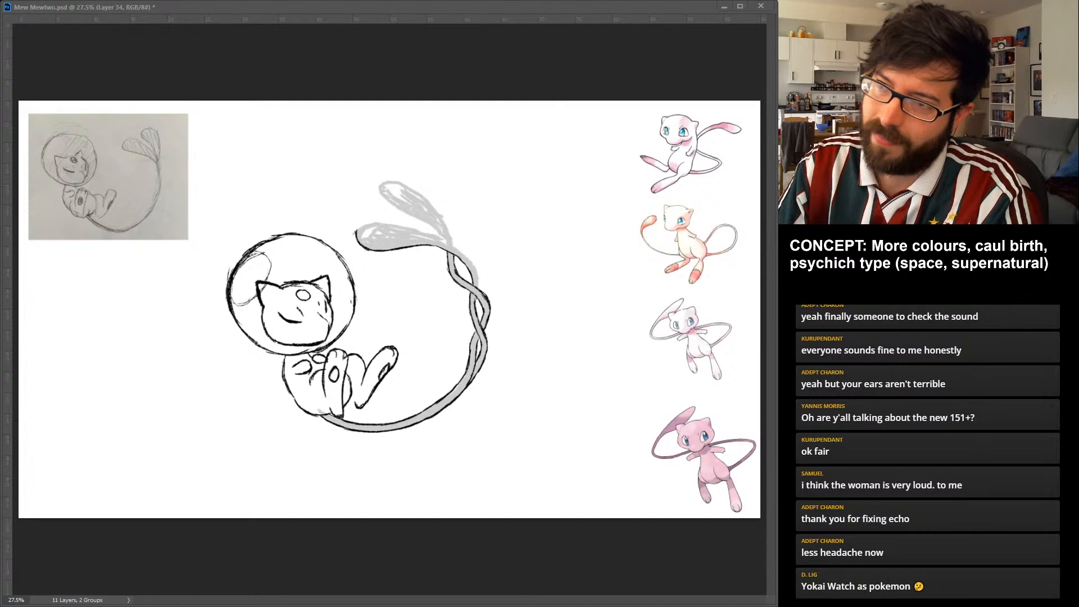
{"action": "mouse_move", "coordinate": [356, 231]}
{"action": "left_mouse_down"}
{"action": "mouse_move", "coordinate": [402, 223]}
{"action": "mouse_move", "coordinate": [455, 245]}
{"action": "left_mouse_up"}
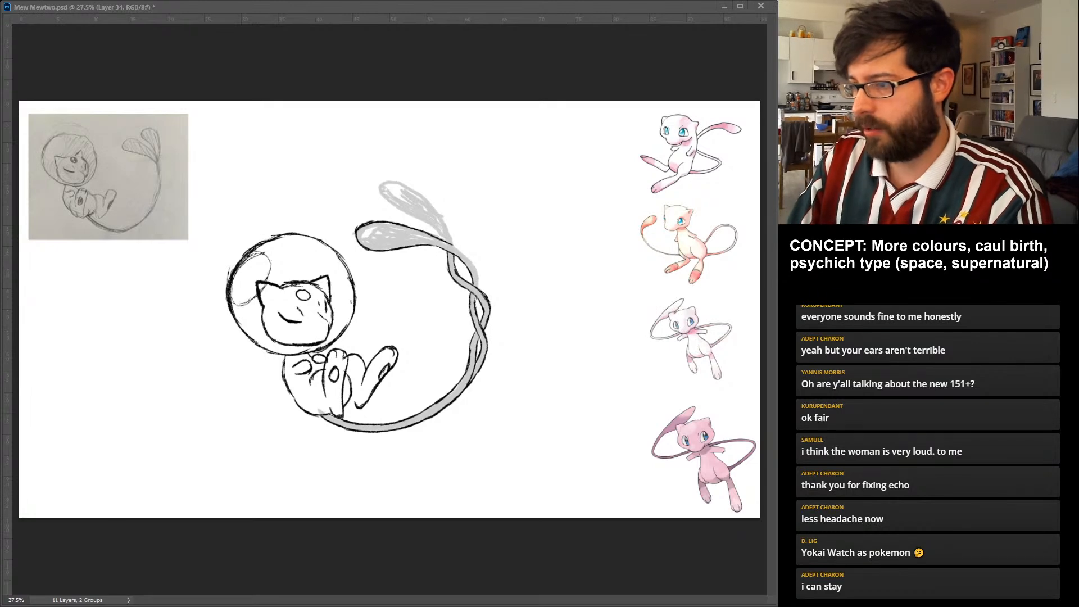
{"action": "left_click_drag", "start_coordinate": [478, 277], "coordinate": [480, 280]}
{"action": "left_click_drag", "start_coordinate": [452, 245], "coordinate": [480, 276]}
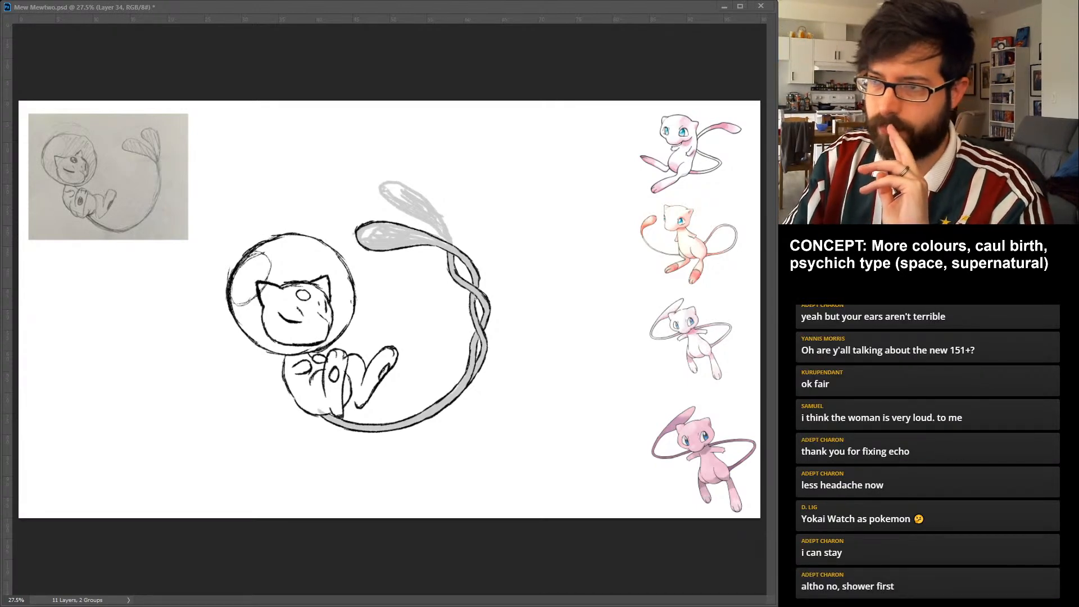
{"action": "left_click_drag", "start_coordinate": [384, 182], "coordinate": [383, 201]}
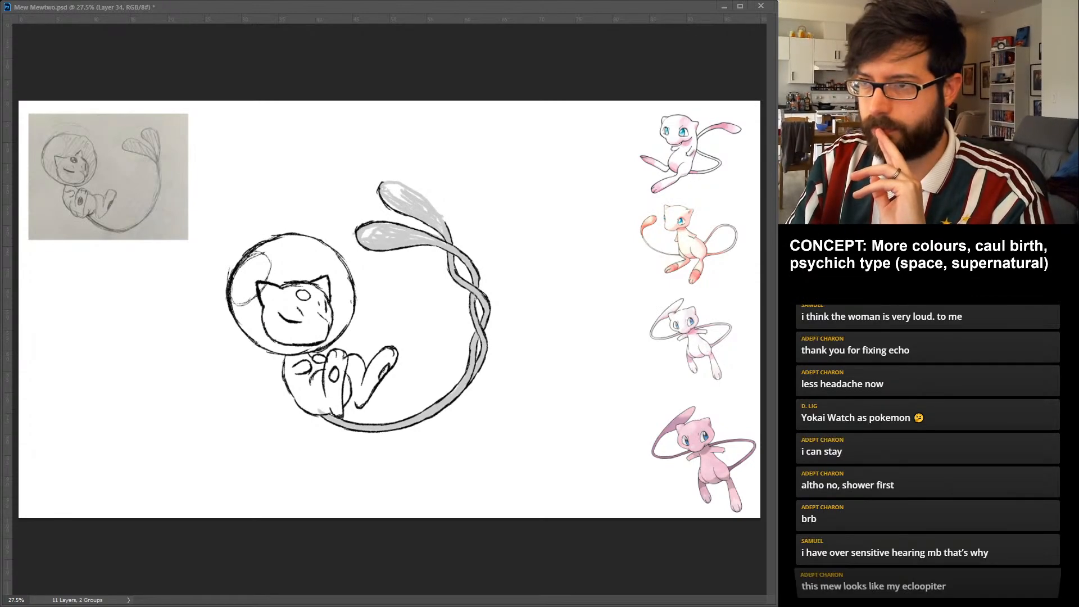
{"action": "mouse_move", "coordinate": [386, 181]}
{"action": "left_mouse_down"}
{"action": "mouse_move", "coordinate": [411, 186]}
{"action": "mouse_move", "coordinate": [444, 220]}
{"action": "left_mouse_up"}
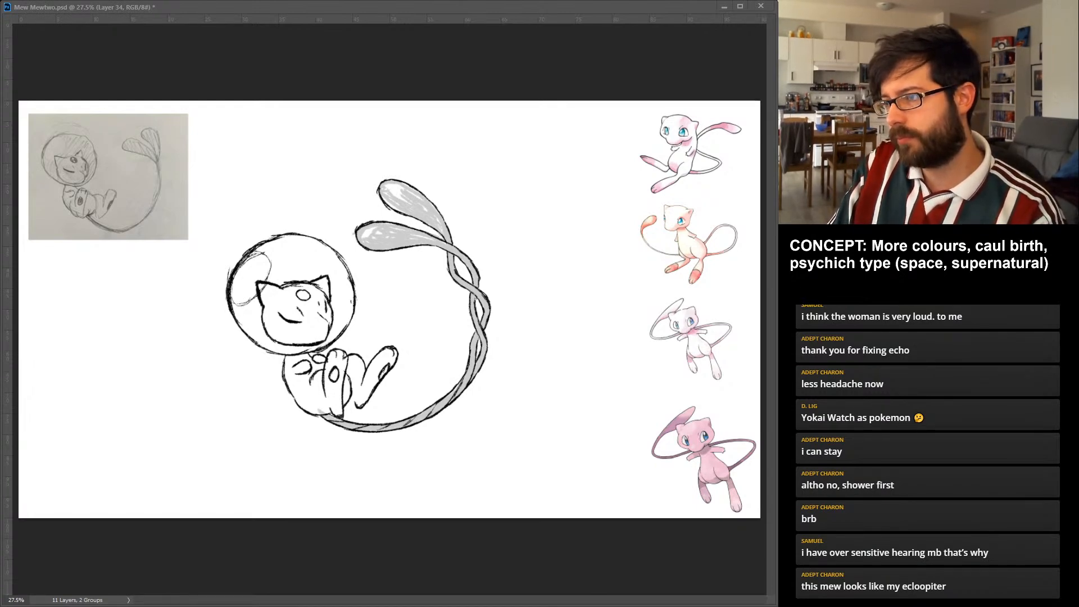
Add diagonal twist lines along the curved single stem and hide the faded rough tail beneath the clean outline.
{"action": "left_click_drag", "start_coordinate": [463, 378], "coordinate": [441, 402]}
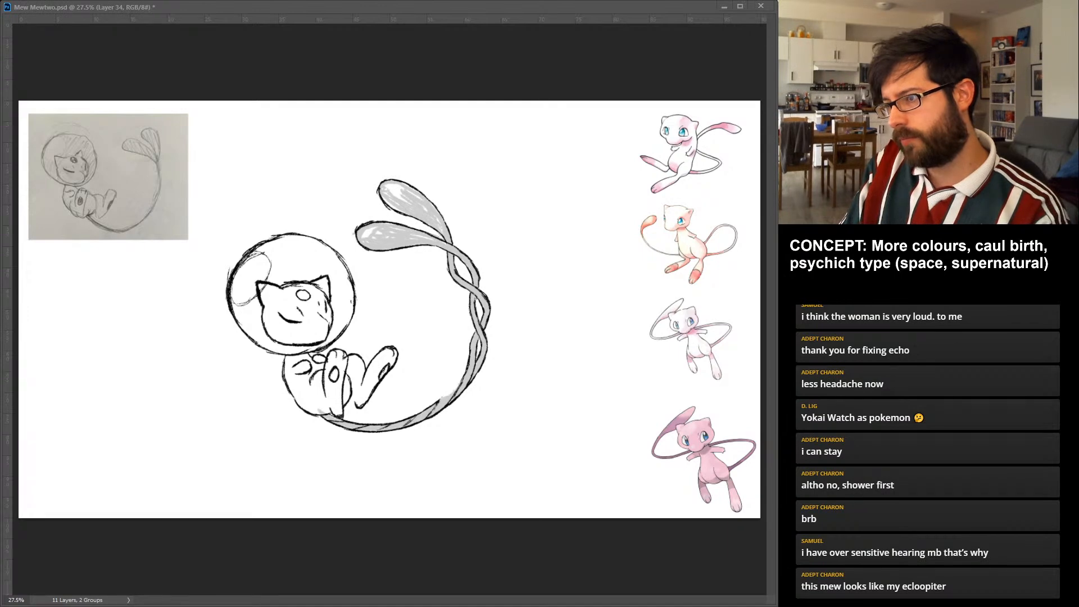
{"action": "left_click_drag", "start_coordinate": [462, 380], "coordinate": [439, 400]}
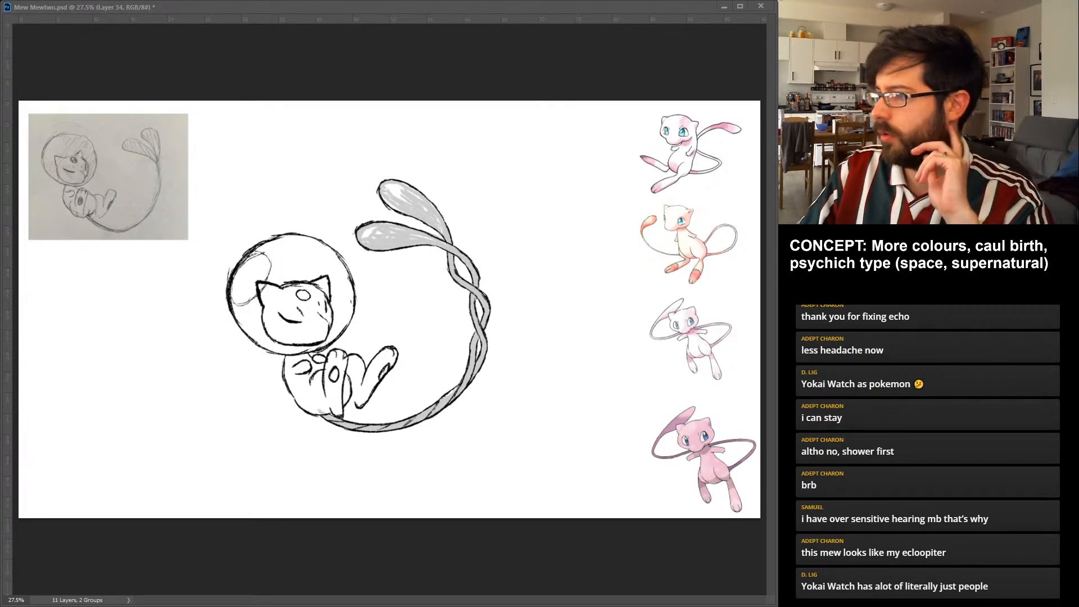
{"action": "key", "text": "alt+["}
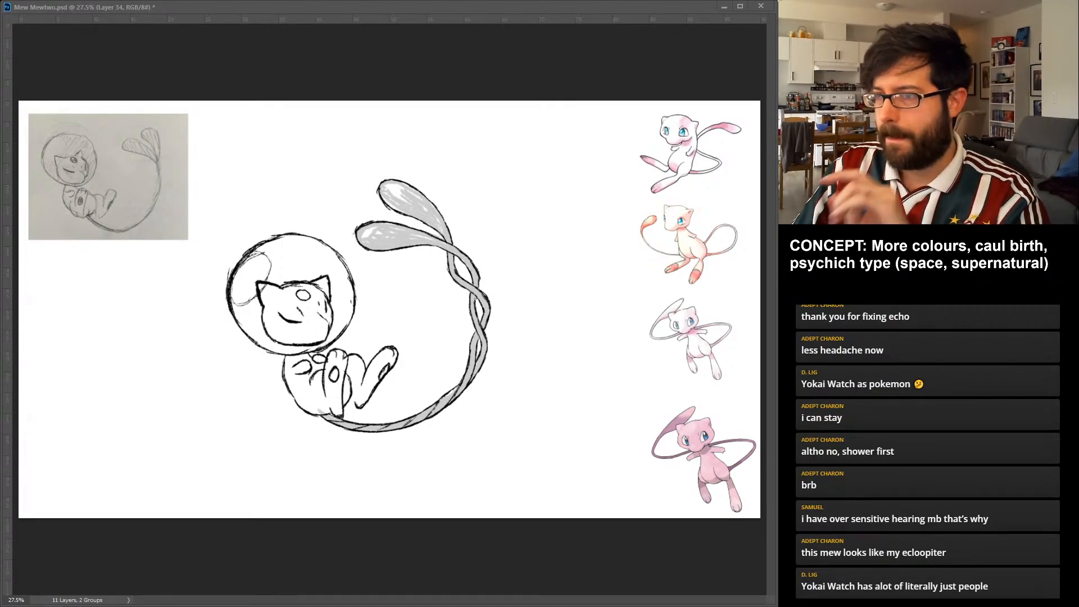
{"action": "key", "text": "ctrl+comma"}
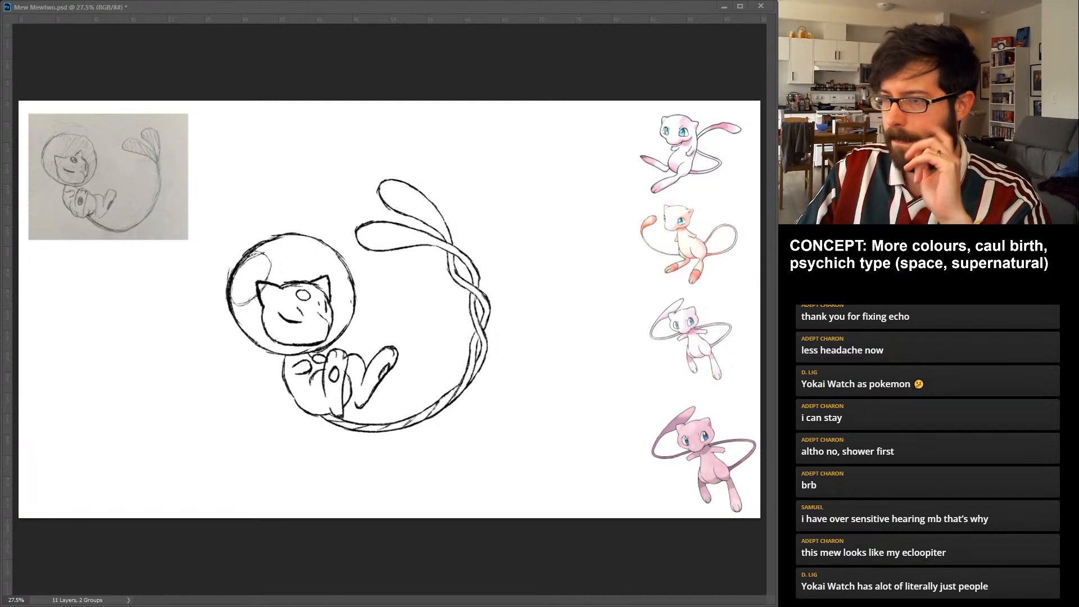
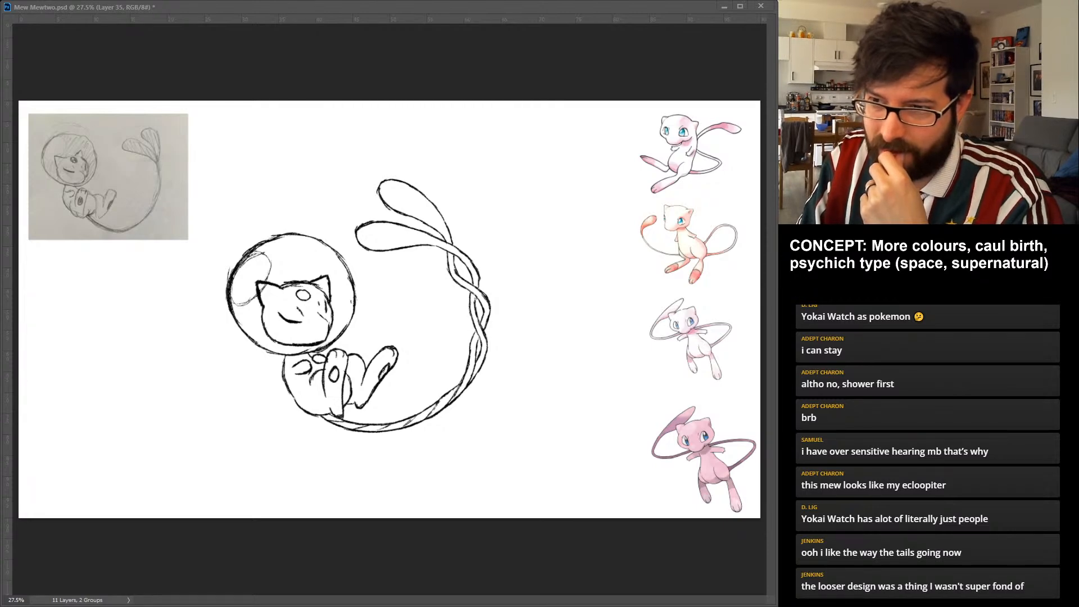
Fill Mew's face and ears inside the helmet with a pale lavender-pink base colour.
{"action": "key", "text": "ctrl+z"}
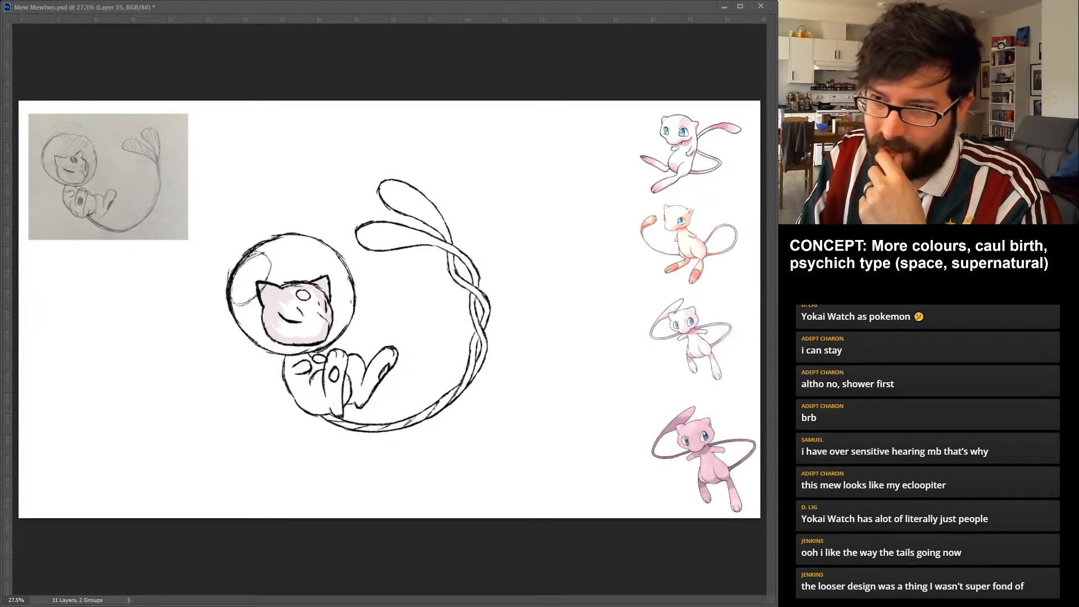
{"action": "key", "text": "ctrl+z"}
{"action": "key", "text": "ctrl+z"}
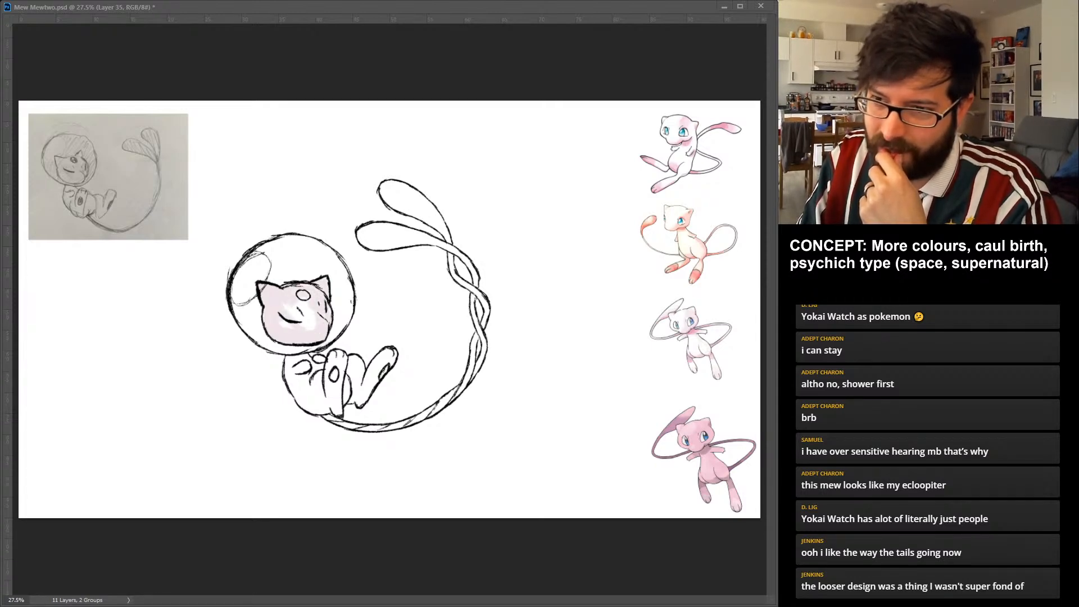
{"action": "key", "text": "ctrl+z"}
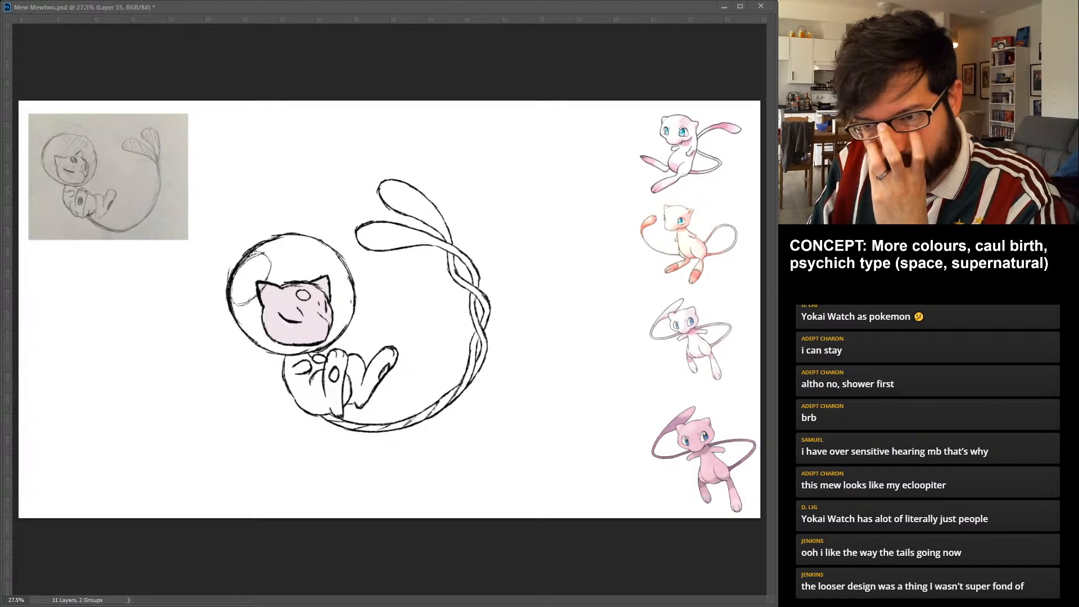
Paint the torso, arms, legs and feet in the same pale lavender-pink, keeping within the outlines.
{"action": "key", "text": "ctrl+z"}
{"action": "key", "text": "ctrl+z"}
{"action": "key", "text": "ctrl+z"}
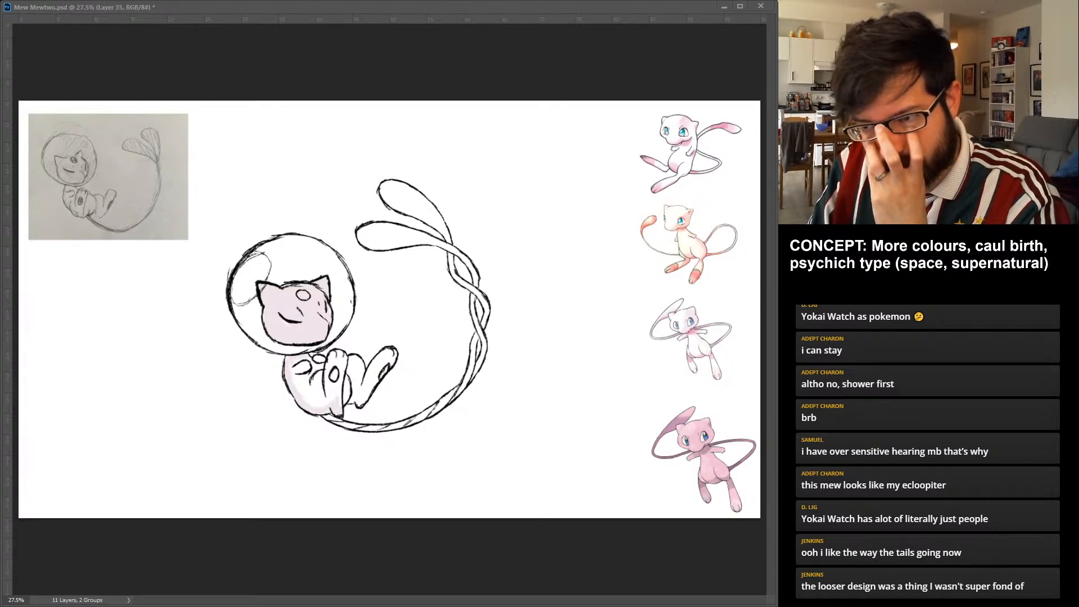
{"action": "mouse_move", "coordinate": [345, 385]}
{"action": "left_mouse_down"}
{"action": "mouse_move", "coordinate": [359, 401]}
{"action": "mouse_move", "coordinate": [383, 361]}
{"action": "left_mouse_up"}
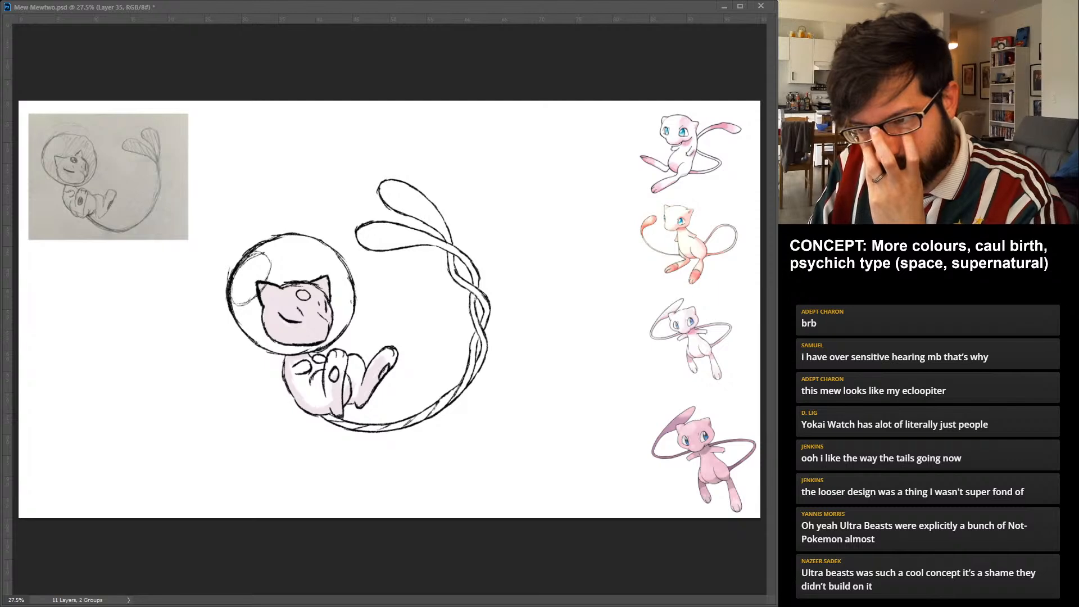
{"action": "left_click_drag", "start_coordinate": [372, 367], "coordinate": [391, 352]}
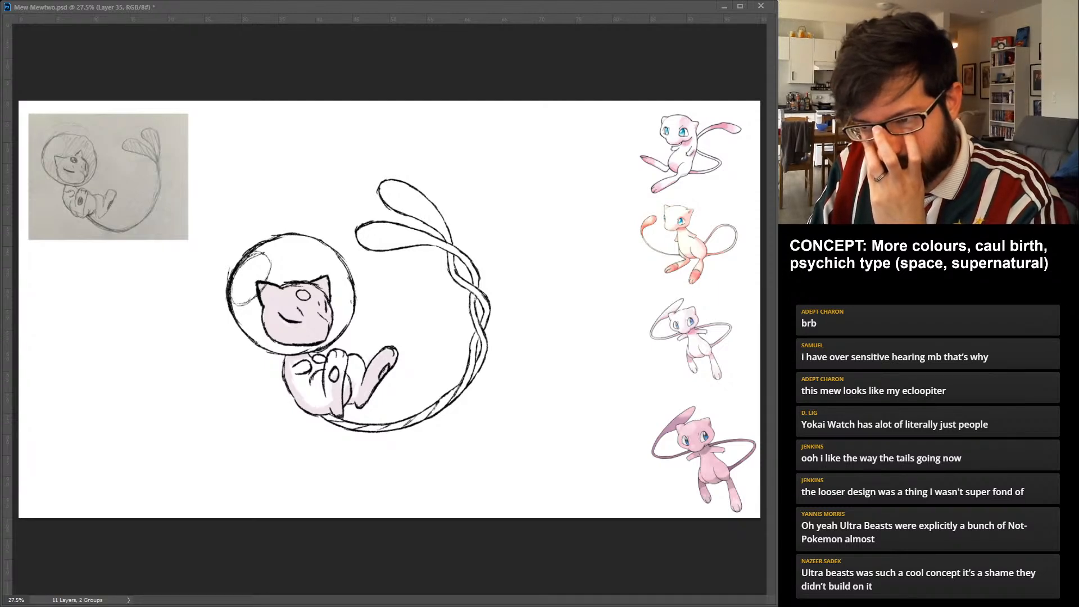
{"action": "mouse_move", "coordinate": [361, 357]}
{"action": "left_mouse_down"}
{"action": "mouse_move", "coordinate": [338, 395]}
{"action": "mouse_move", "coordinate": [344, 353]}
{"action": "mouse_move", "coordinate": [330, 365]}
{"action": "left_mouse_up"}
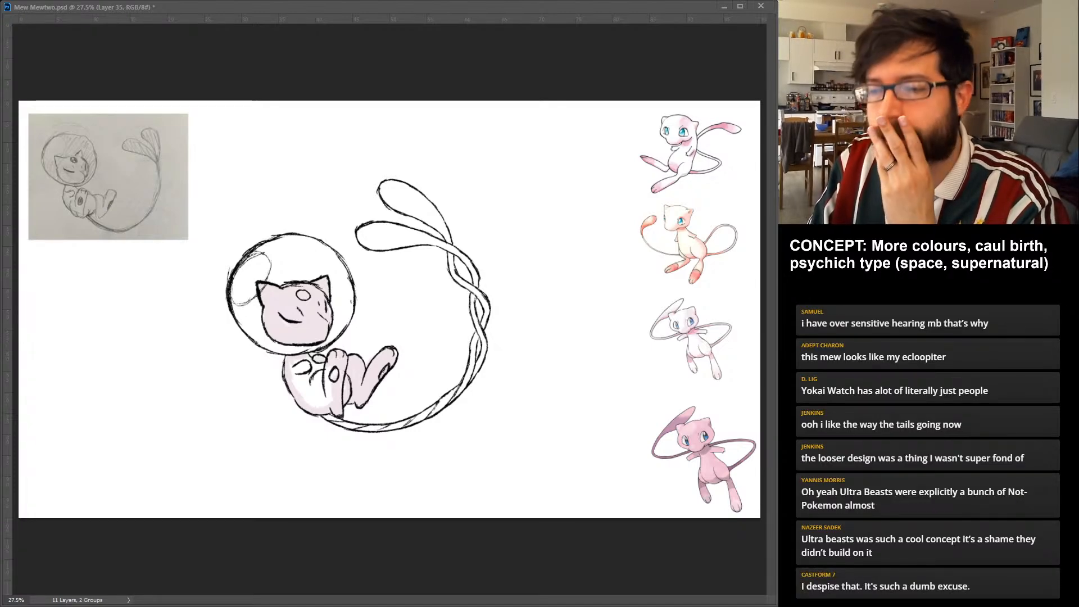
{"action": "key", "text": "ctrl+z"}
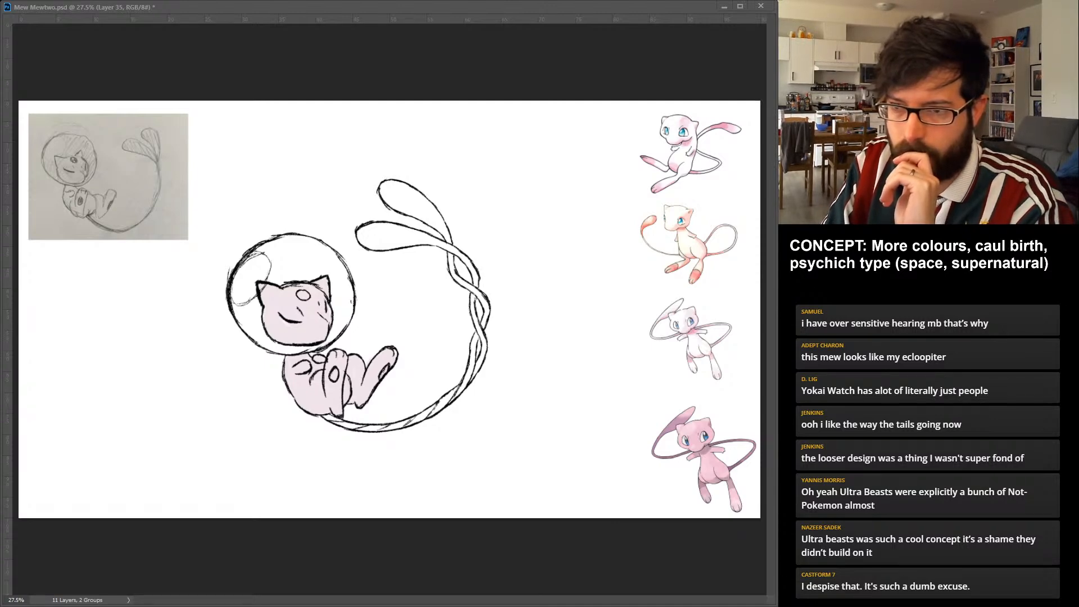
Fill the round helmet around Mew's head with flat medium blue.
{"action": "left_click_drag", "start_coordinate": [244, 271], "coordinate": [264, 340]}
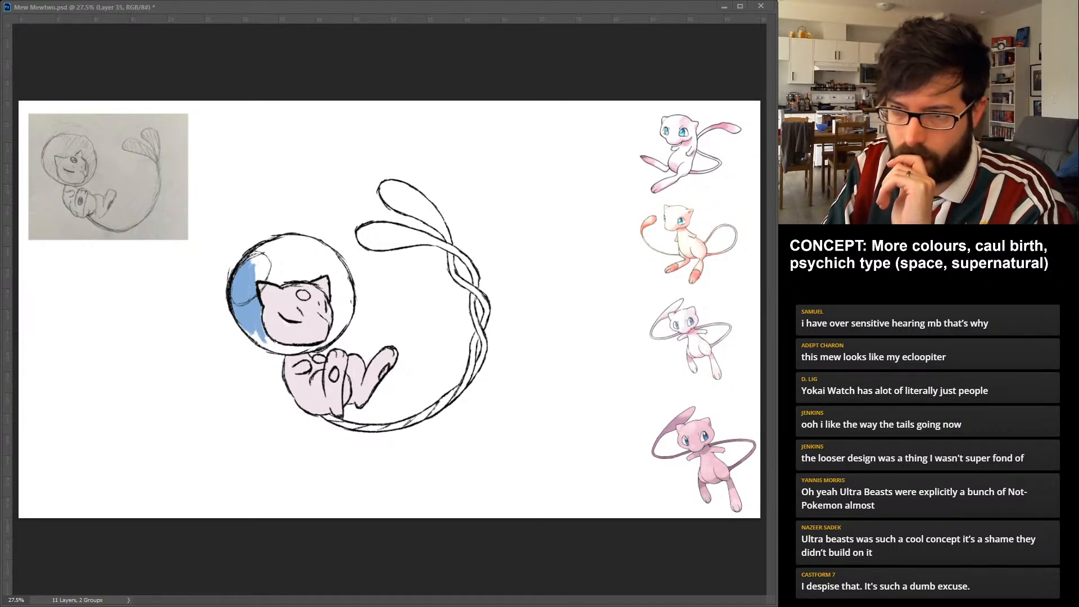
{"action": "left_click_drag", "start_coordinate": [254, 329], "coordinate": [299, 350]}
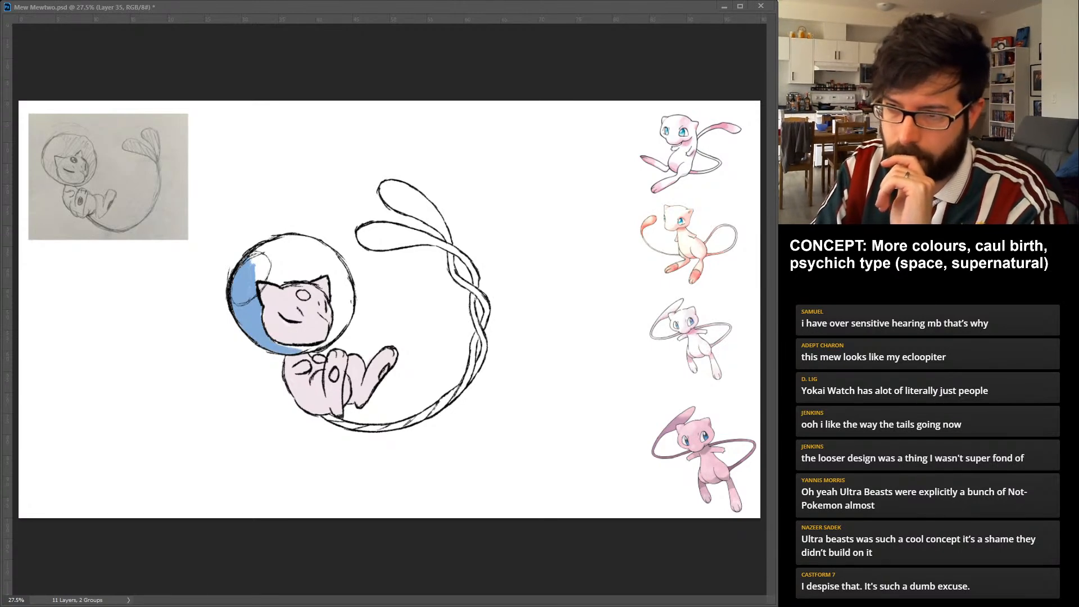
{"action": "left_click_drag", "start_coordinate": [284, 350], "coordinate": [331, 341]}
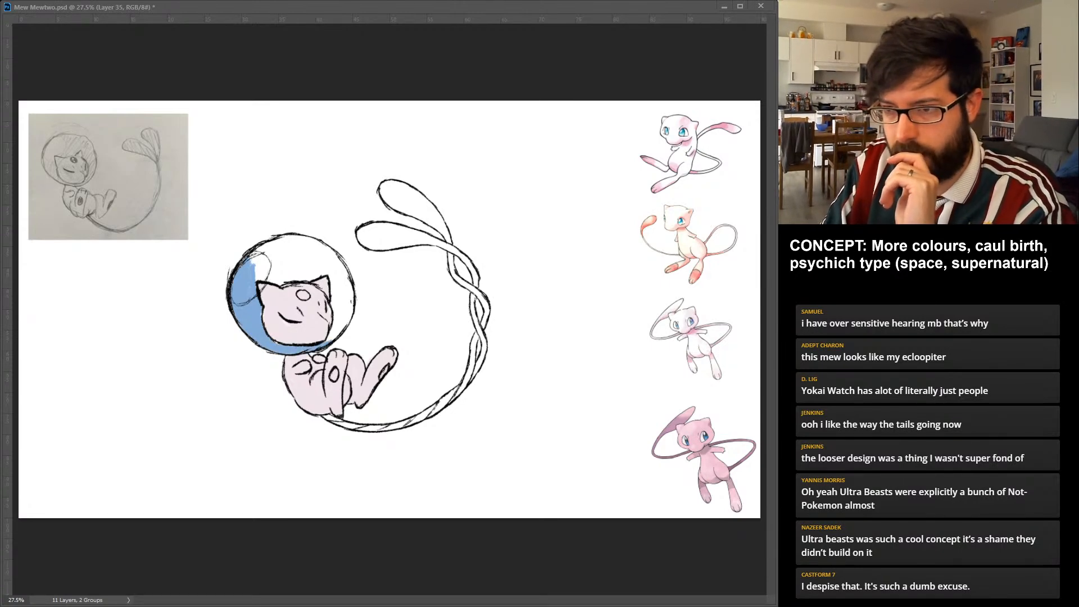
{"action": "left_click_drag", "start_coordinate": [333, 340], "coordinate": [346, 306]}
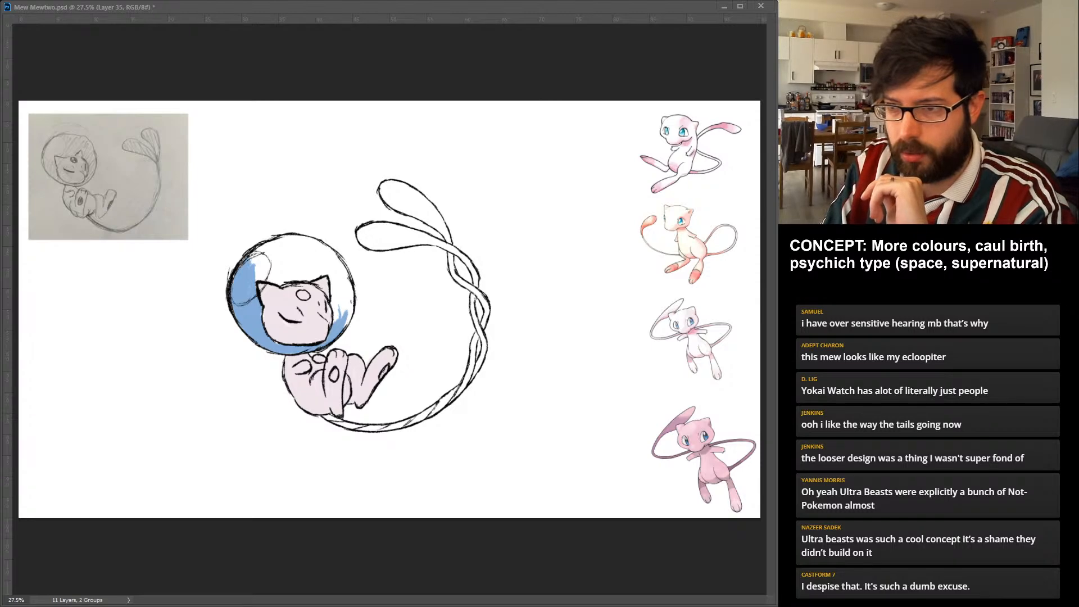
{"action": "left_click_drag", "start_coordinate": [344, 317], "coordinate": [347, 278]}
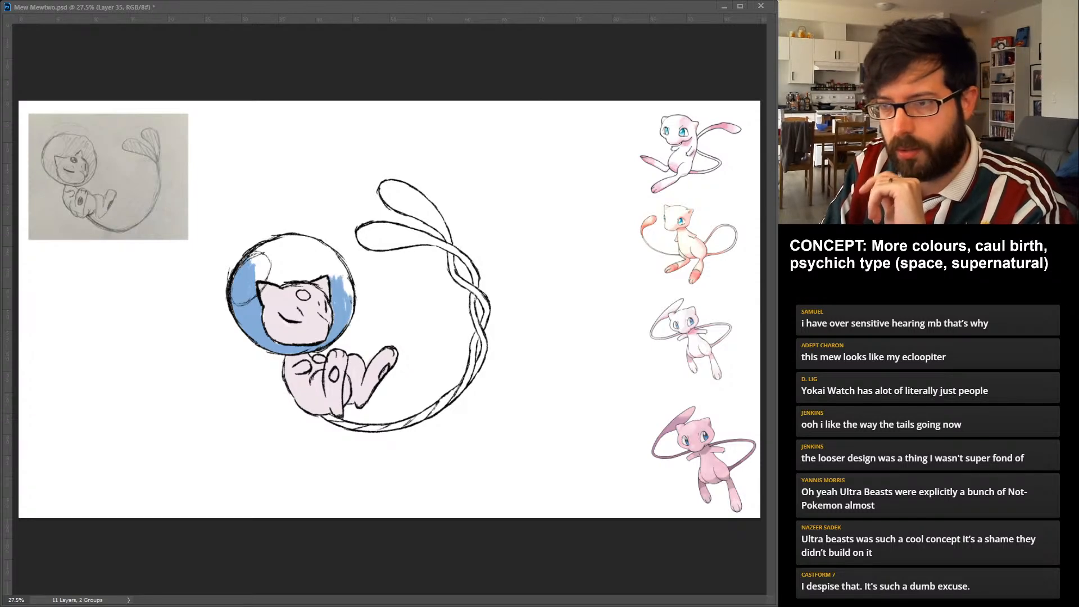
{"action": "left_click_drag", "start_coordinate": [345, 320], "coordinate": [347, 268]}
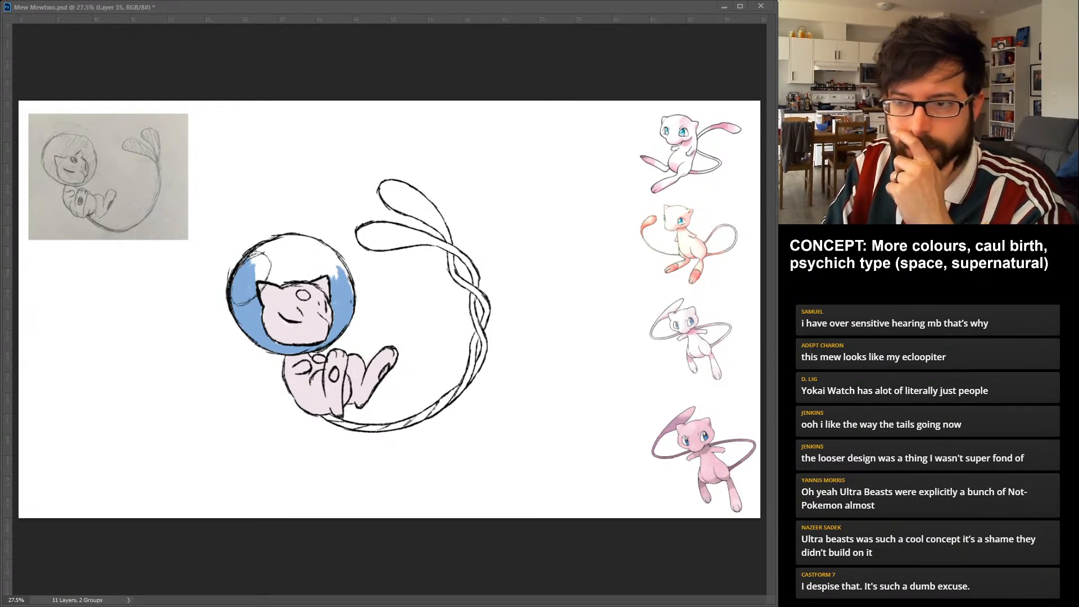
{"action": "mouse_move", "coordinate": [252, 260]}
{"action": "left_mouse_down"}
{"action": "mouse_move", "coordinate": [309, 240]}
{"action": "mouse_move", "coordinate": [350, 290]}
{"action": "left_mouse_up"}
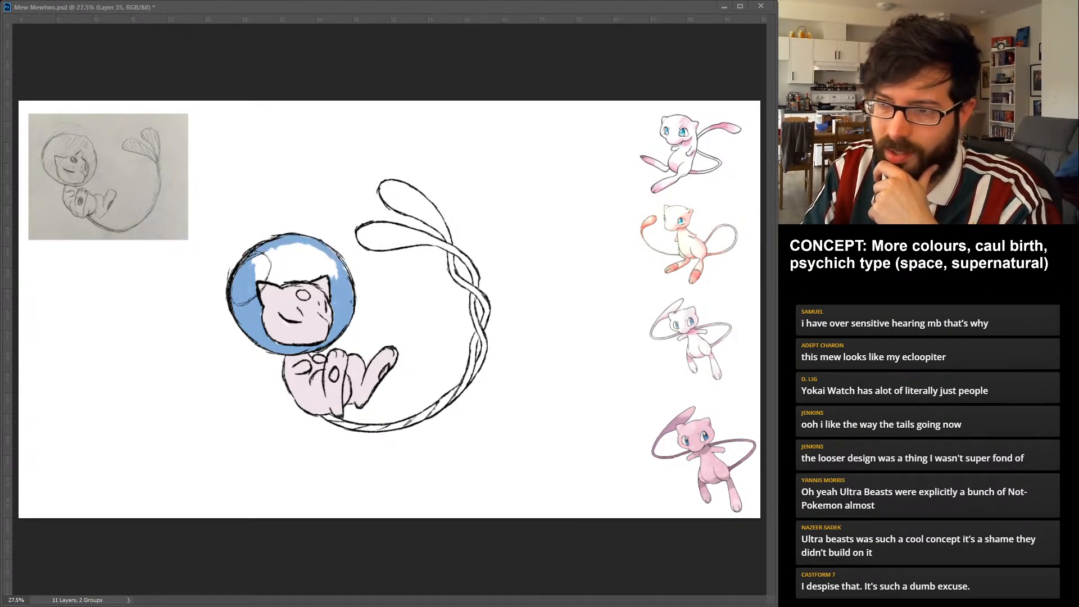
{"action": "left_click_drag", "start_coordinate": [337, 251], "coordinate": [322, 281]}
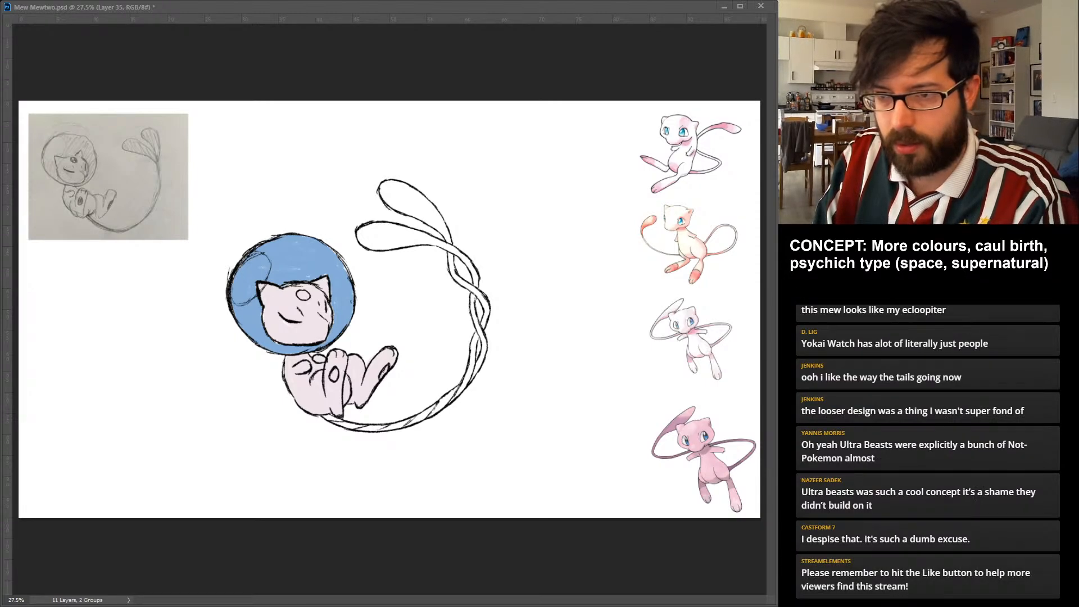
Brush darker blue over the helmet's edges, upper area and reflection area to deepen the glass.
{"action": "left_click_drag", "start_coordinate": [238, 307], "coordinate": [258, 336]}
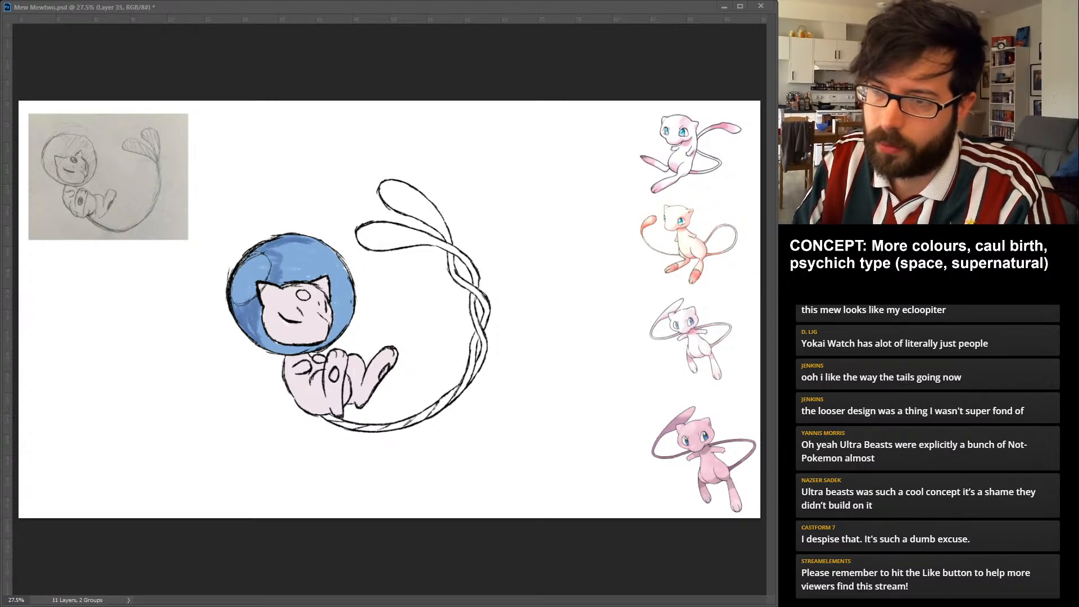
{"action": "left_click_drag", "start_coordinate": [281, 270], "coordinate": [334, 258]}
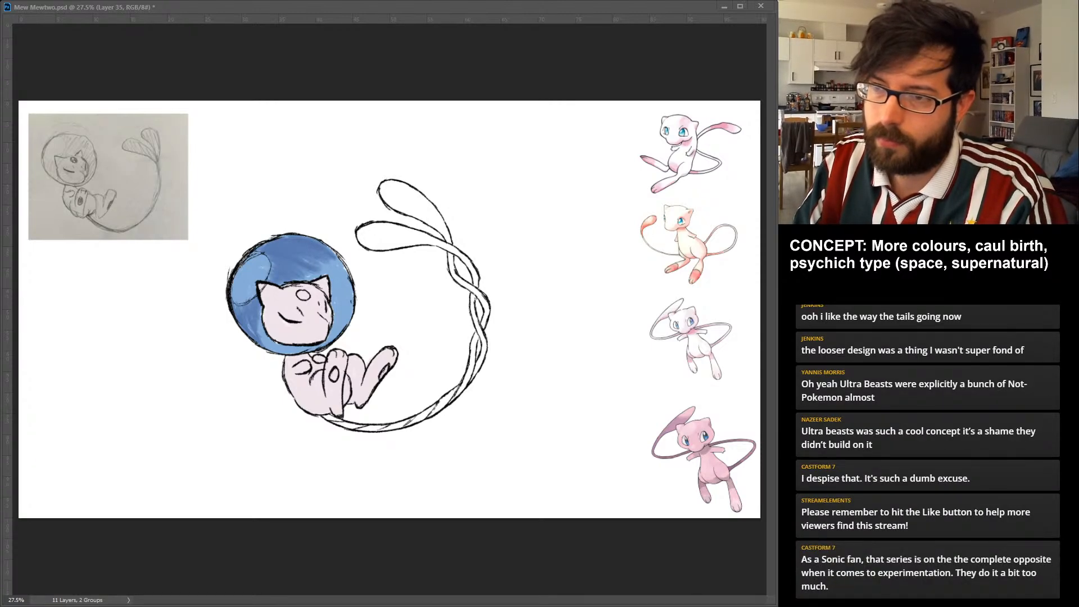
{"action": "left_click_drag", "start_coordinate": [274, 270], "coordinate": [341, 266]}
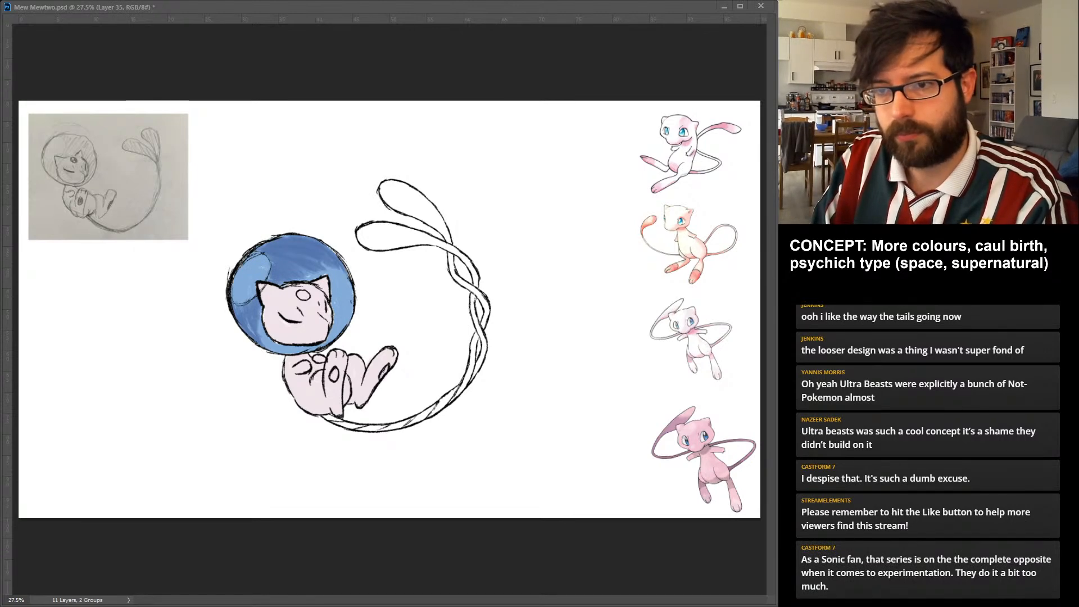
{"action": "left_click_drag", "start_coordinate": [242, 280], "coordinate": [239, 302]}
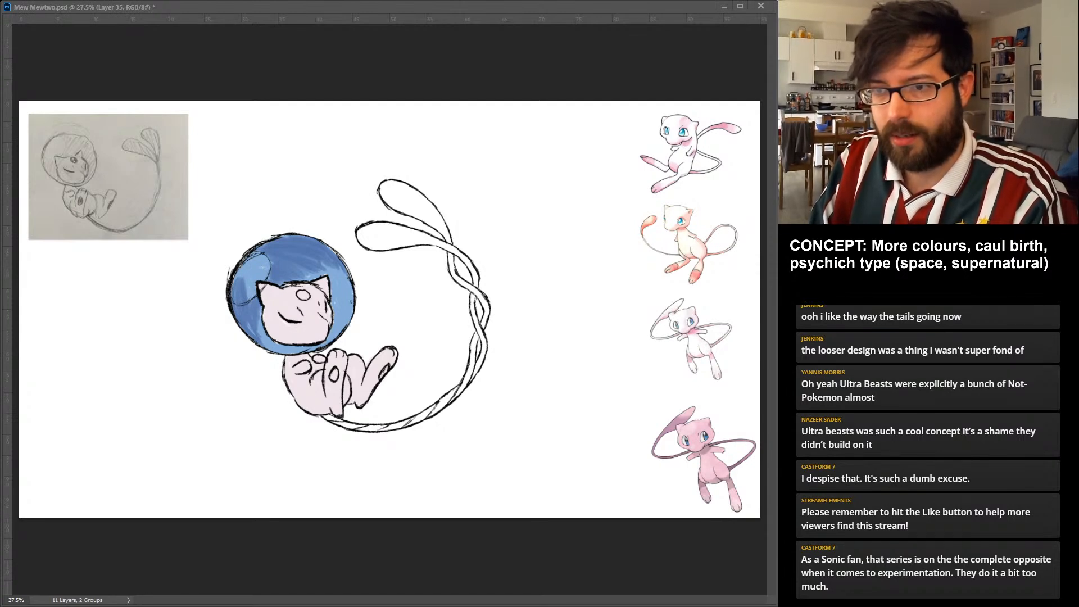
{"action": "key", "text": "ctrl+z"}
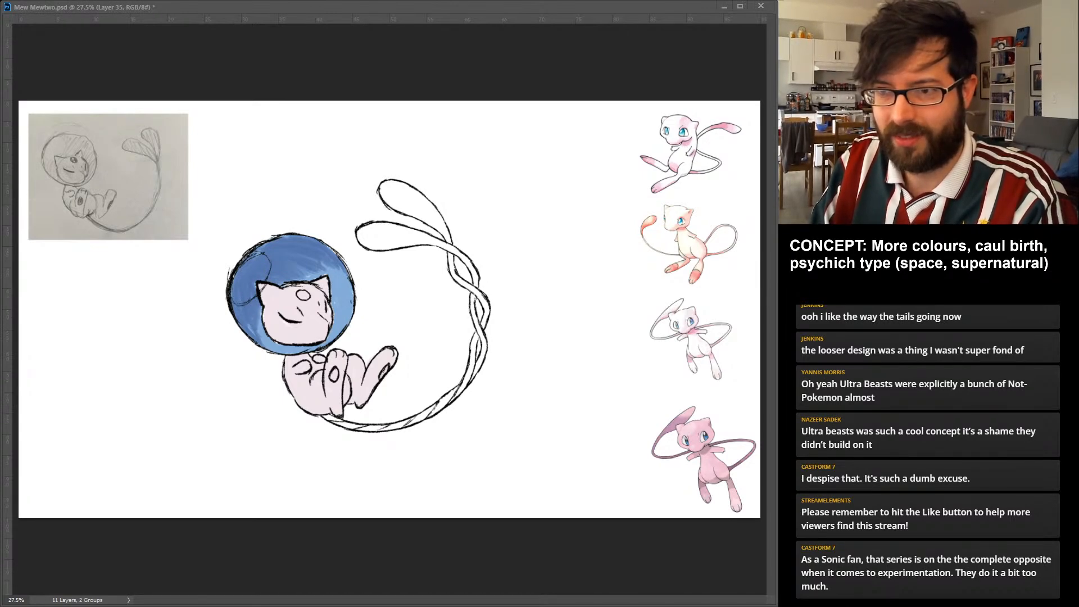
Paint a soft white highlight into the outlined reflection shape on the helmet's upper left side.
{"action": "key", "text": "ctrl+z"}
{"action": "key", "text": "ctrl+z"}
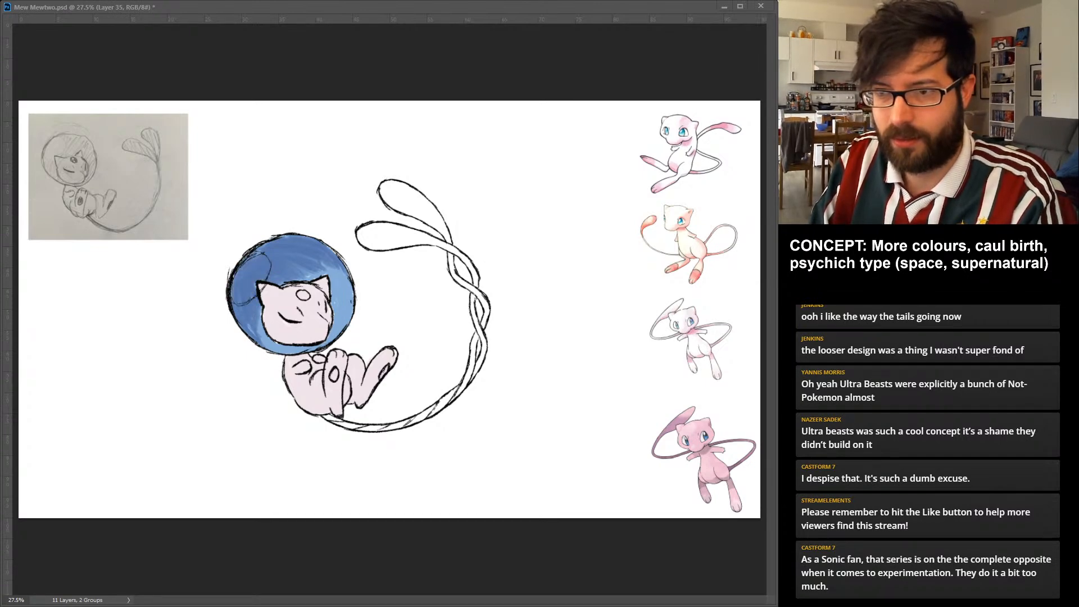
{"action": "key", "text": "ctrl+z"}
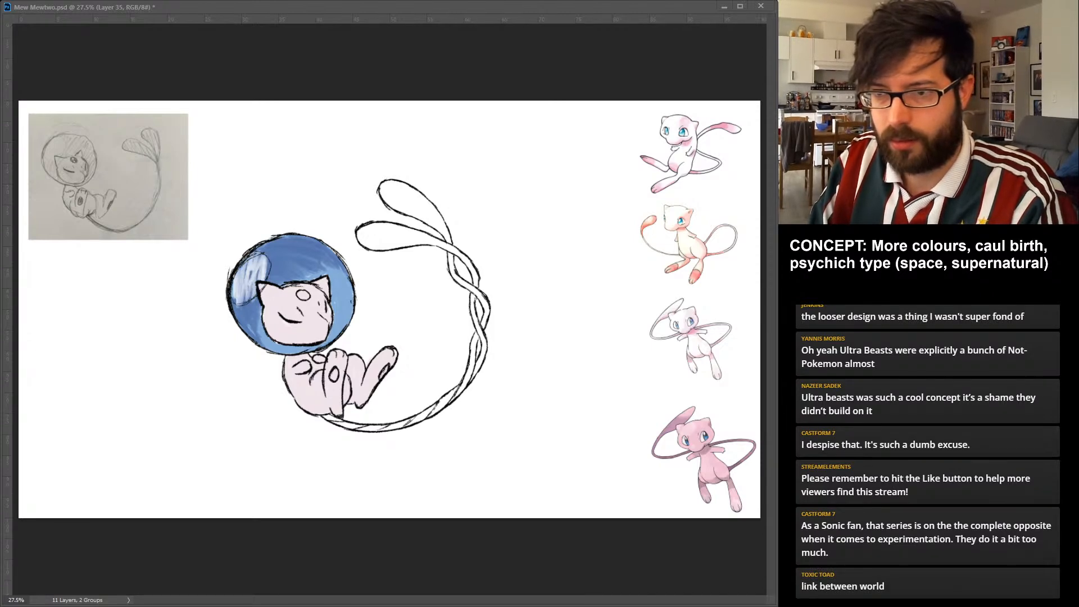
{"action": "left_click_drag", "start_coordinate": [254, 265], "coordinate": [243, 292]}
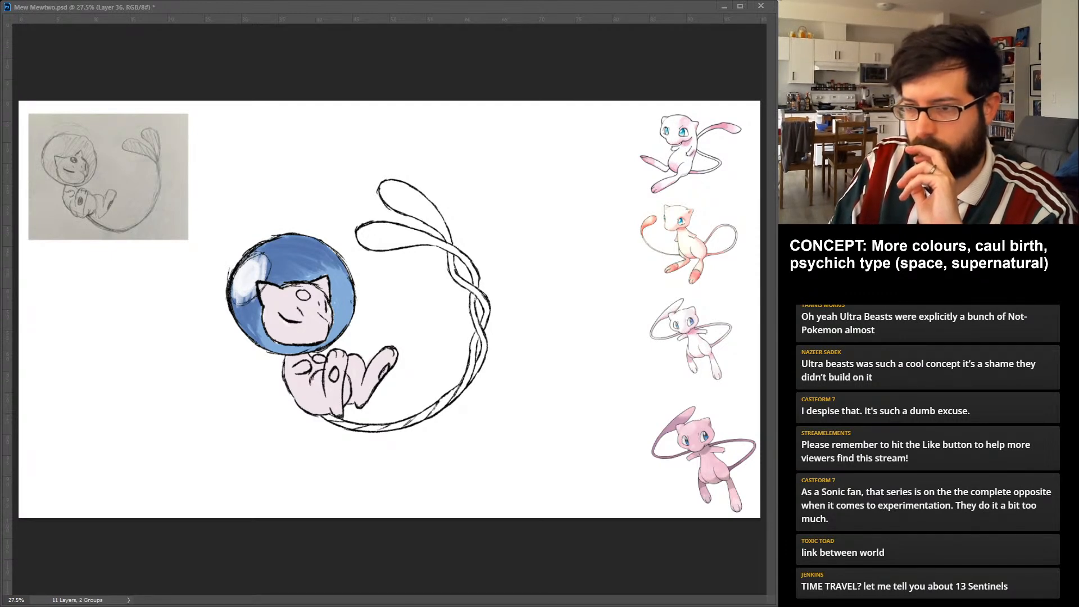
Colour the front foot's oval pad and alternate bands along the tail's single stem in coral red.
{"action": "left_click", "coordinate": [335, 374]}
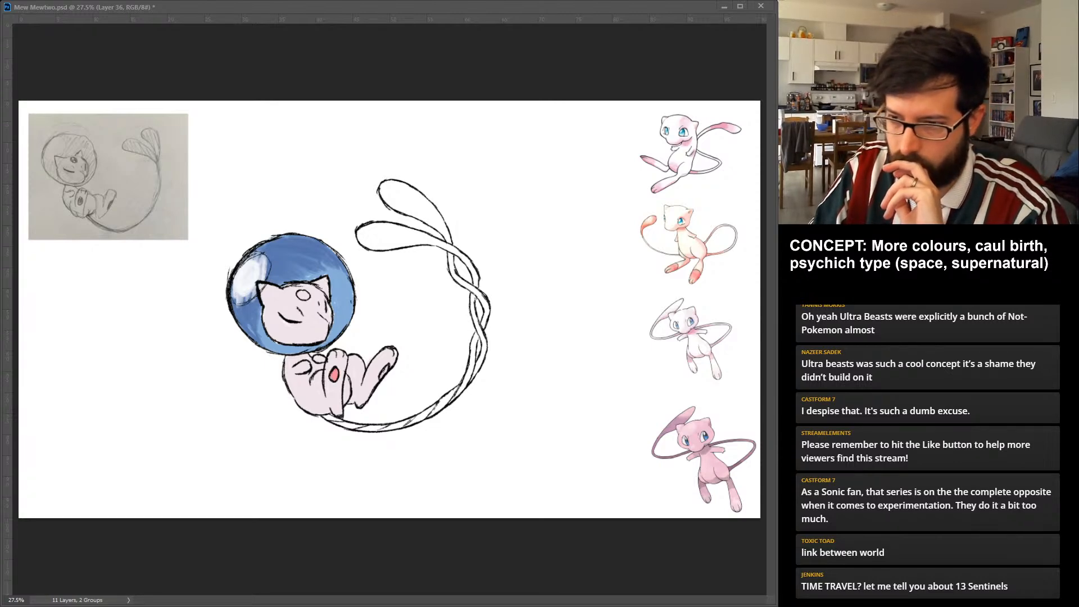
{"action": "left_click", "coordinate": [347, 426]}
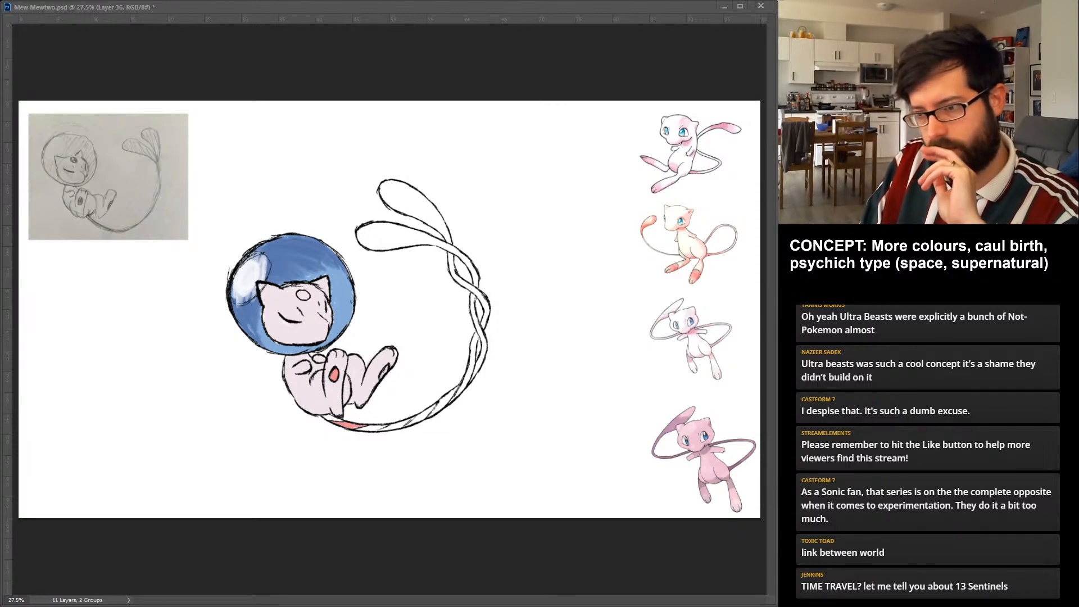
{"action": "left_click", "coordinate": [396, 425]}
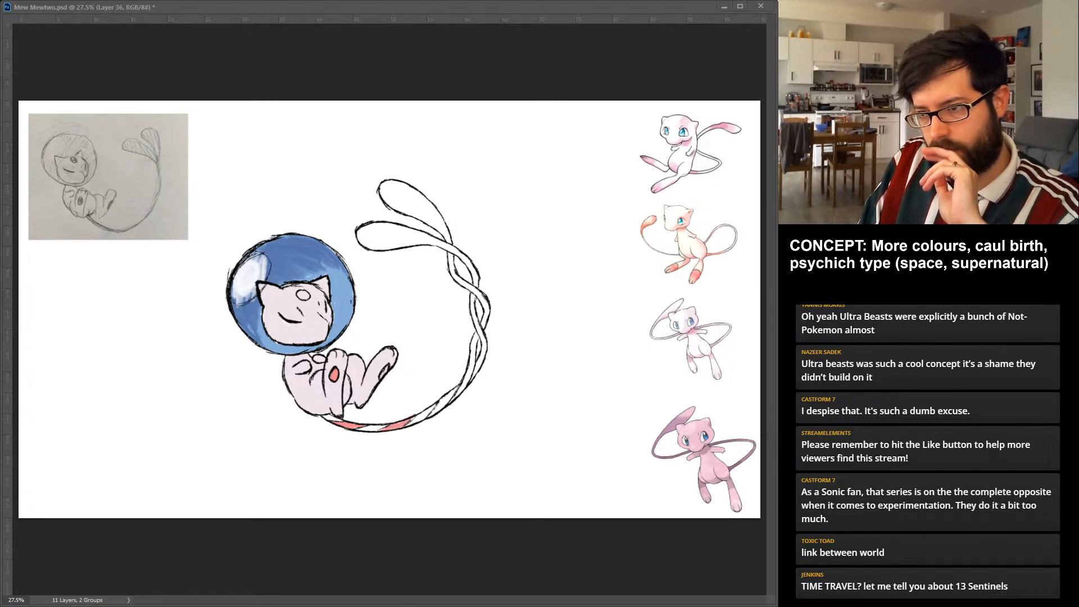
{"action": "left_click", "coordinate": [444, 402]}
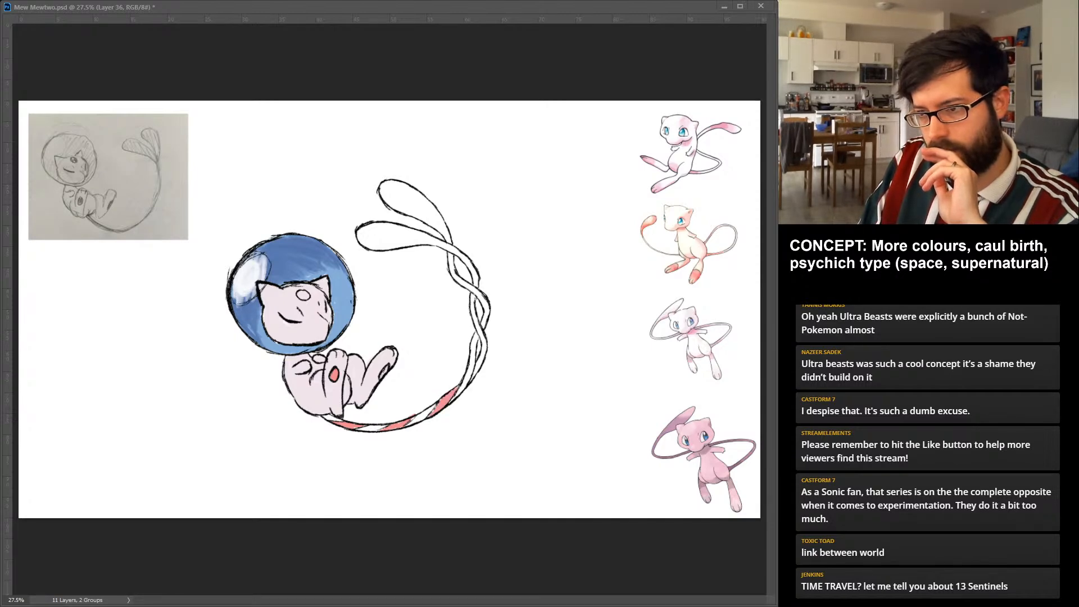
{"action": "left_click", "coordinate": [479, 366]}
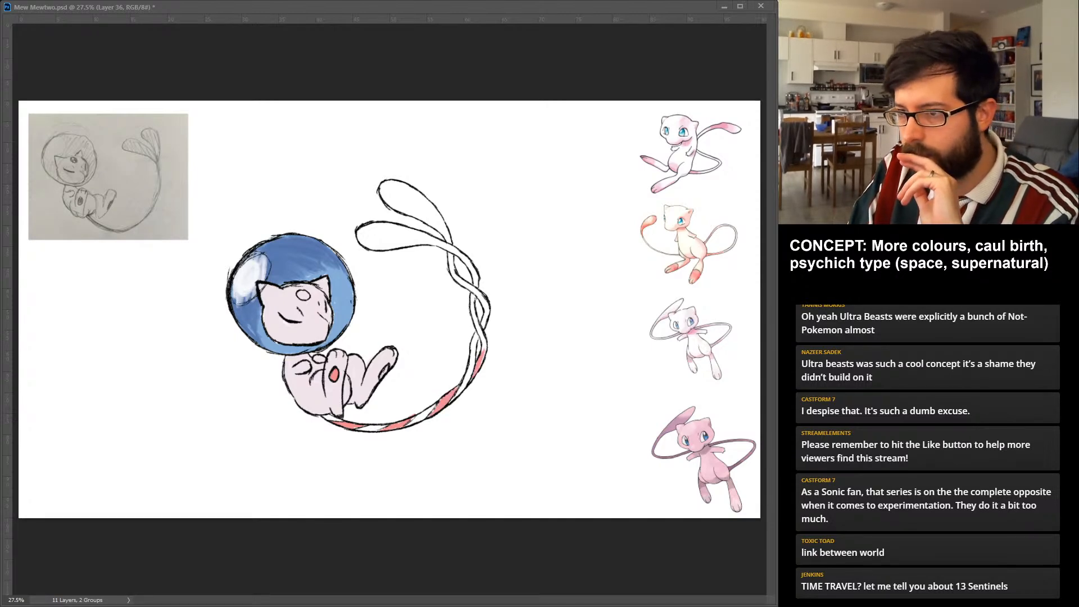
Continue the coral red along one strand through the tail's twists and fill the lower teardrop lobe.
{"action": "left_click", "coordinate": [474, 309]}
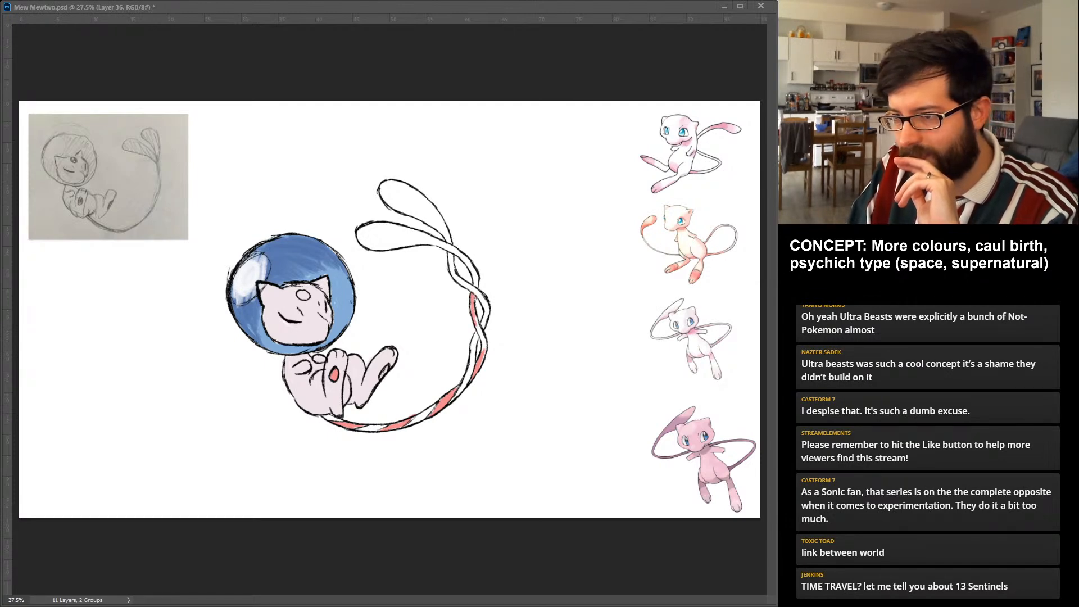
{"action": "left_click", "coordinate": [483, 340]}
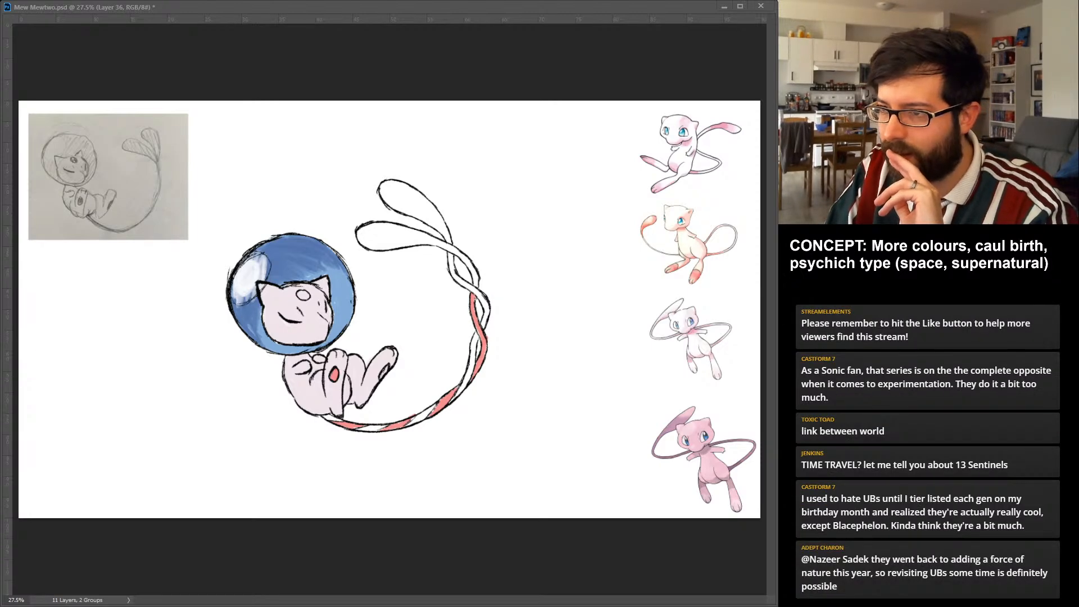
{"action": "left_click", "coordinate": [473, 275]}
{"action": "left_click", "coordinate": [465, 260]}
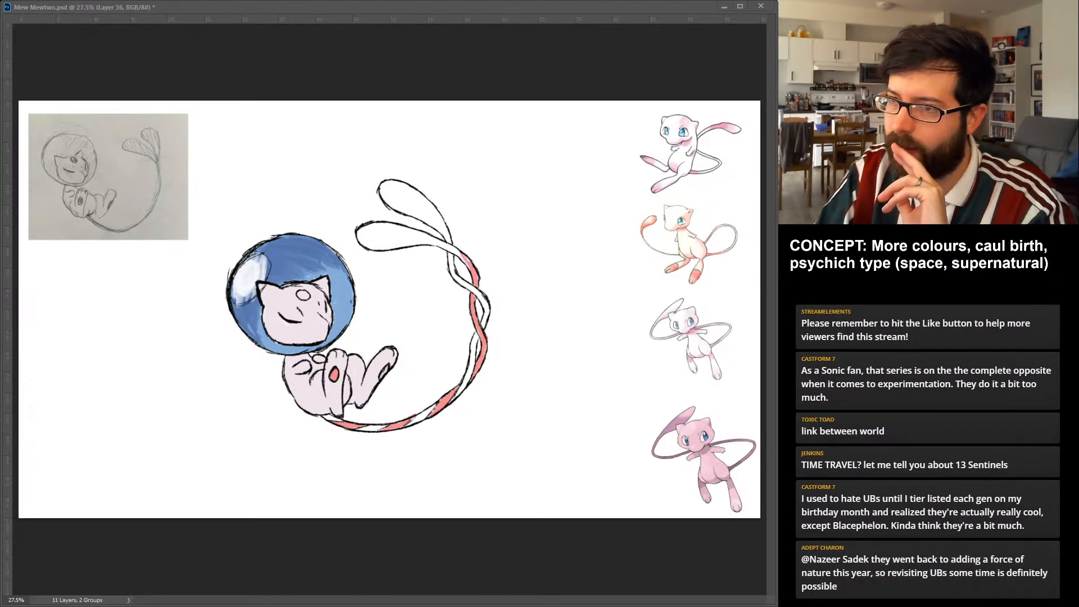
{"action": "mouse_move", "coordinate": [373, 235]}
{"action": "left_mouse_down"}
{"action": "mouse_move", "coordinate": [414, 240]}
{"action": "mouse_move", "coordinate": [384, 227]}
{"action": "mouse_move", "coordinate": [437, 241]}
{"action": "left_mouse_up"}
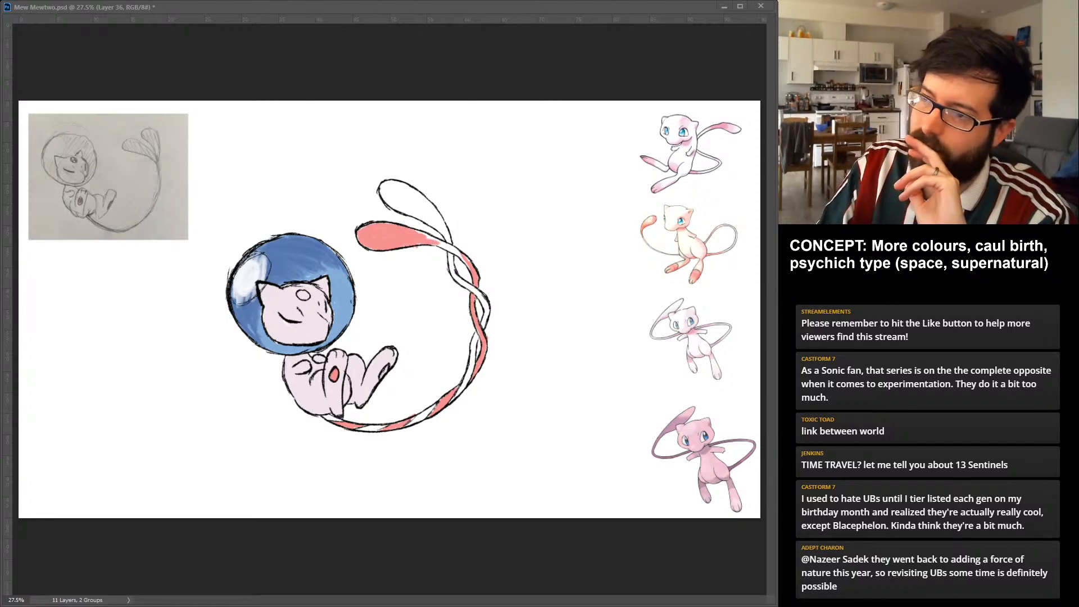
{"action": "left_click_drag", "start_coordinate": [430, 239], "coordinate": [465, 261]}
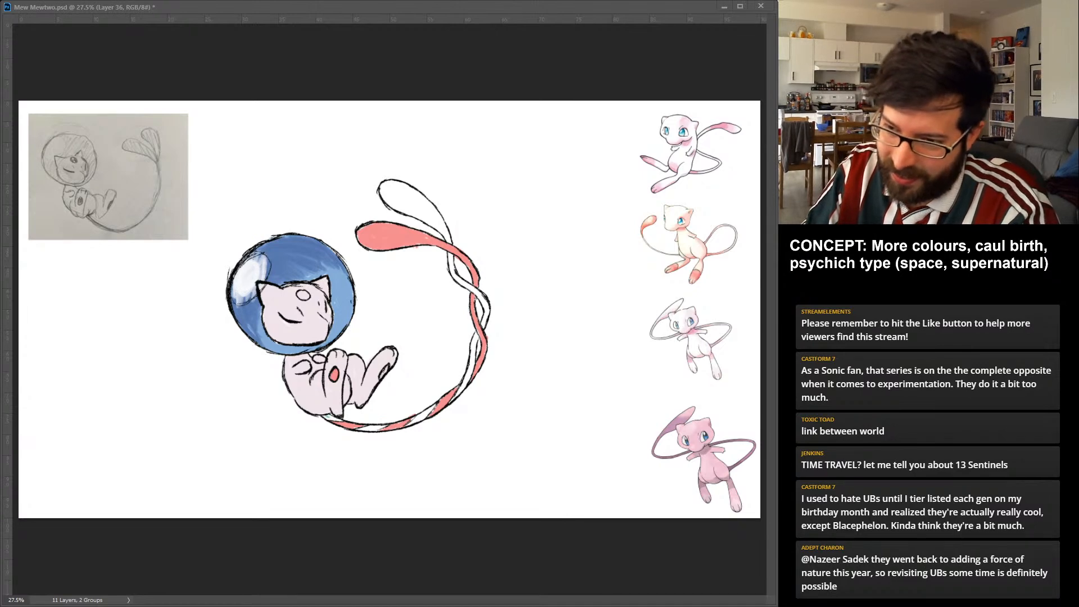
{"action": "left_click_drag", "start_coordinate": [325, 417], "coordinate": [385, 427]}
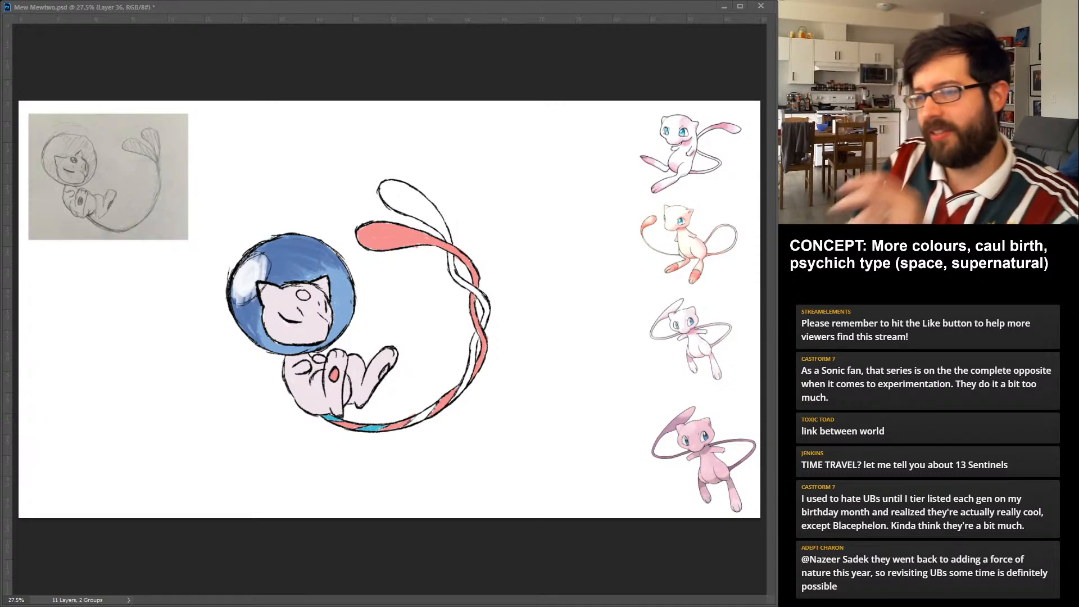
{"action": "key", "text": "ctrl+z"}
{"action": "key", "text": "ctrl+z"}
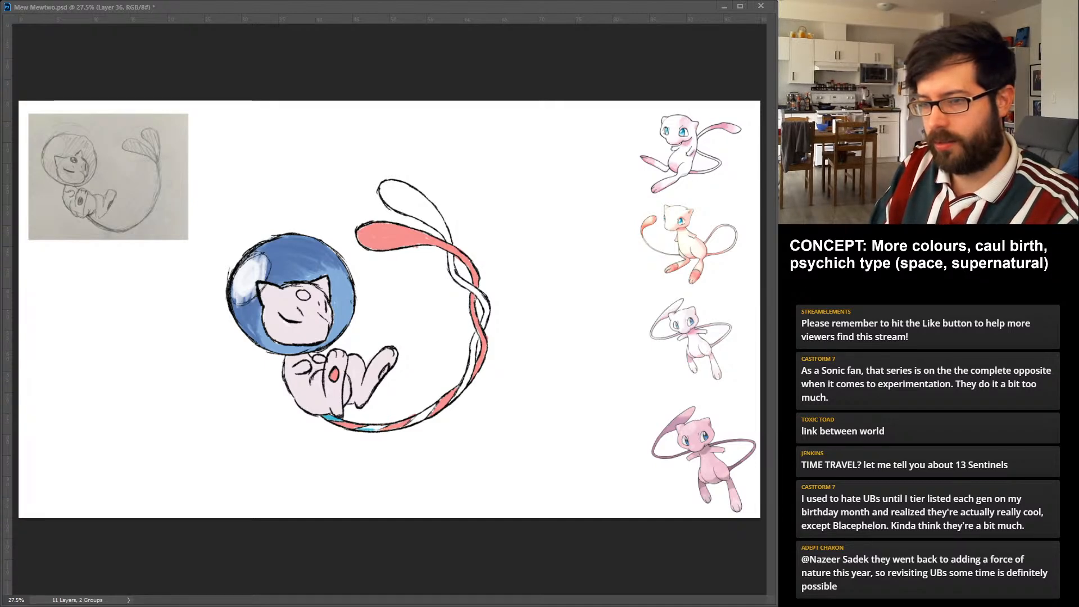
{"action": "key", "text": "ctrl+z"}
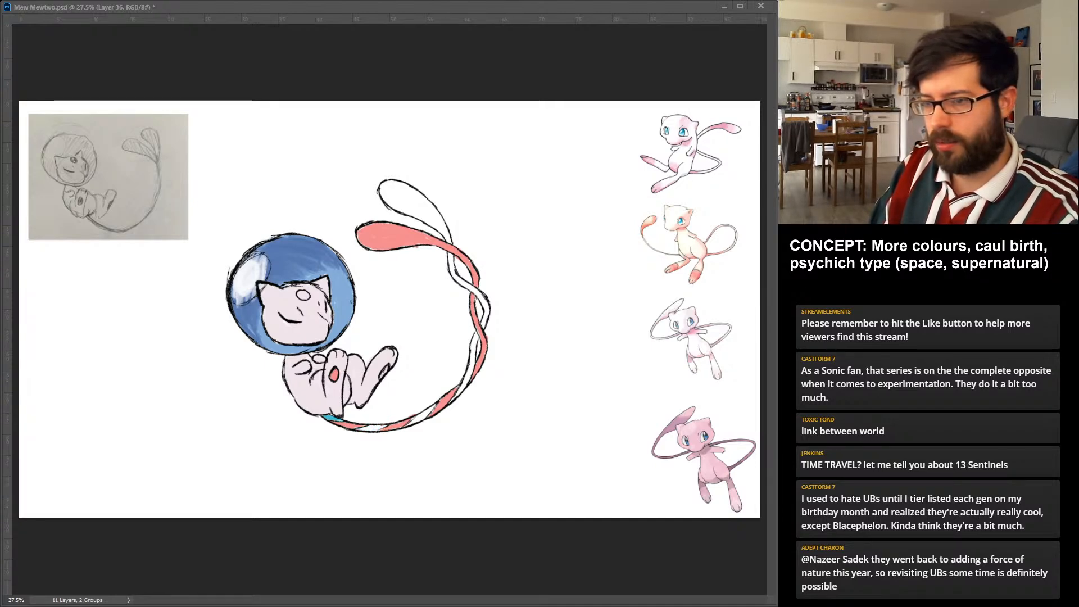
{"action": "key", "text": "ctrl+z"}
{"action": "key", "text": "ctrl+z"}
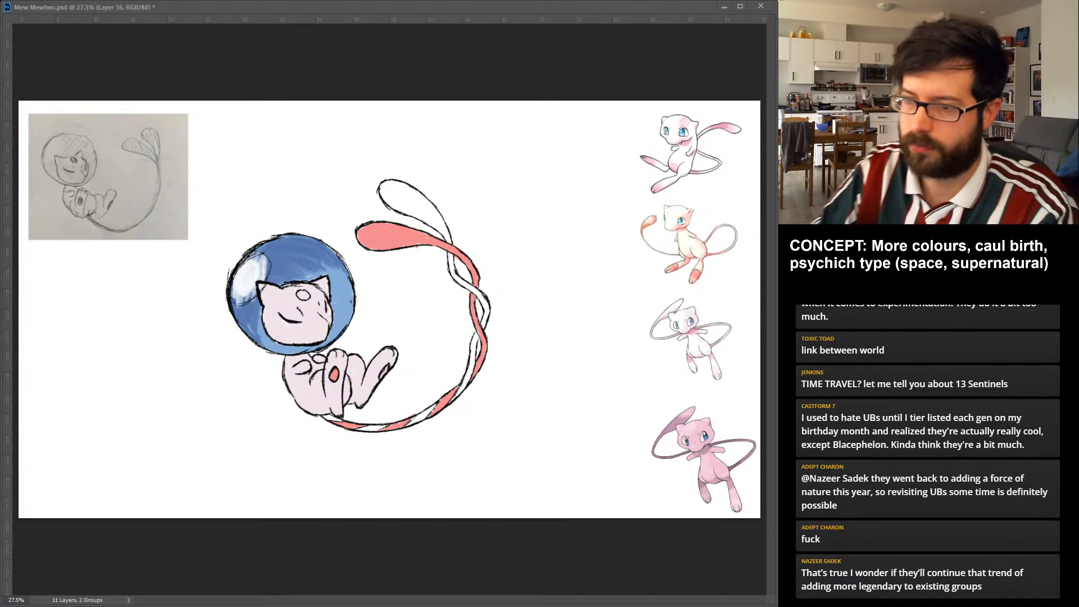
{"action": "left_click_drag", "start_coordinate": [325, 416], "coordinate": [340, 419]}
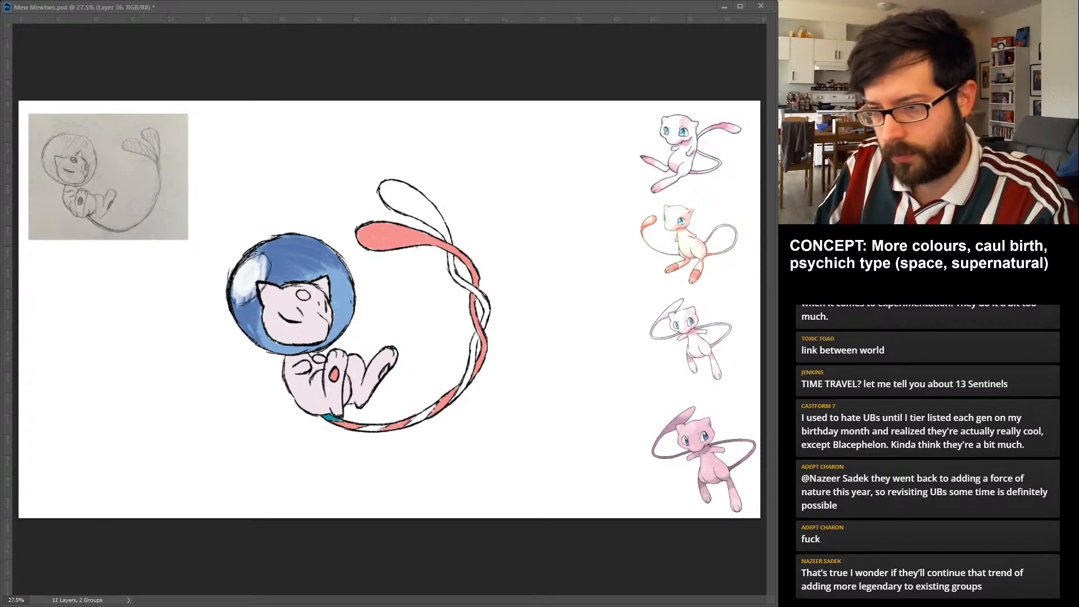
{"action": "left_click_drag", "start_coordinate": [382, 376], "coordinate": [386, 368]}
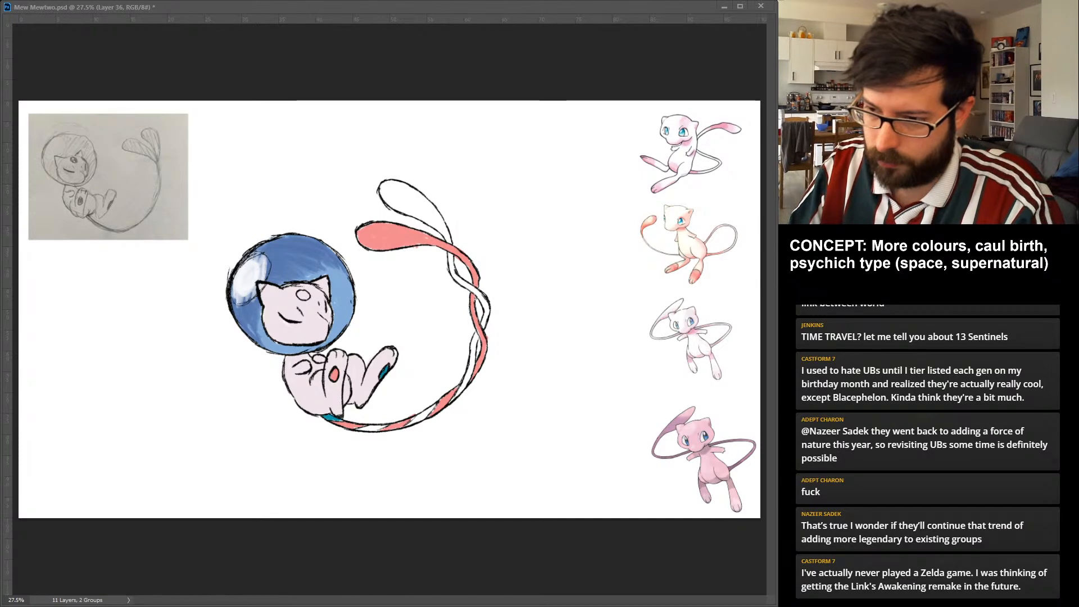
{"action": "left_click_drag", "start_coordinate": [358, 428], "coordinate": [386, 425]}
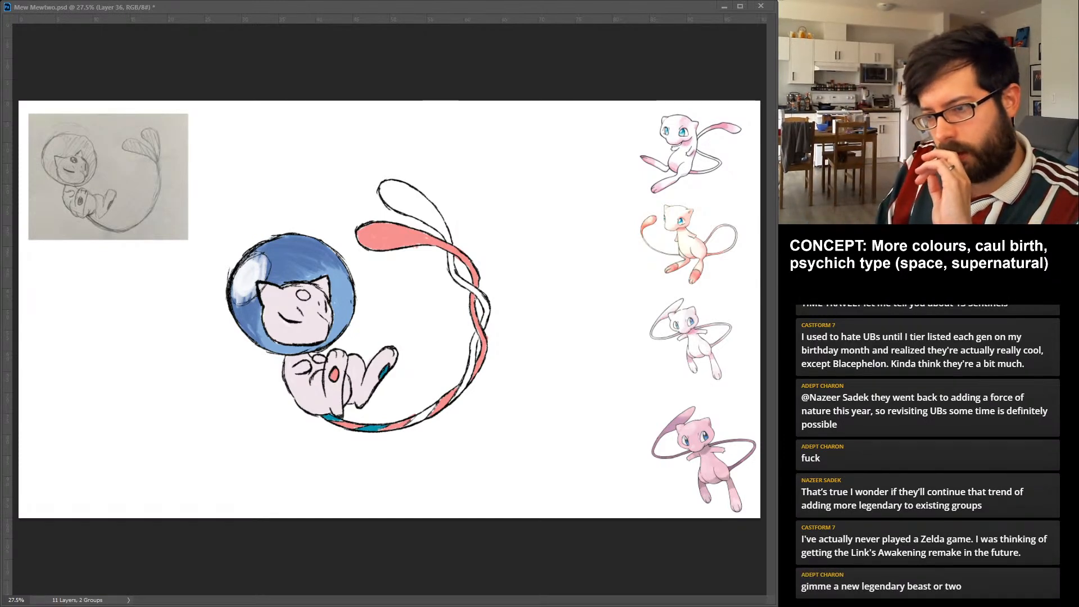
{"action": "left_click_drag", "start_coordinate": [409, 423], "coordinate": [424, 413]}
{"action": "key", "text": "ctrl+alt+z"}
{"action": "key", "text": "ctrl+alt+z"}
{"action": "key", "text": "ctrl+alt+z"}
{"action": "key", "text": "ctrl+alt+z"}
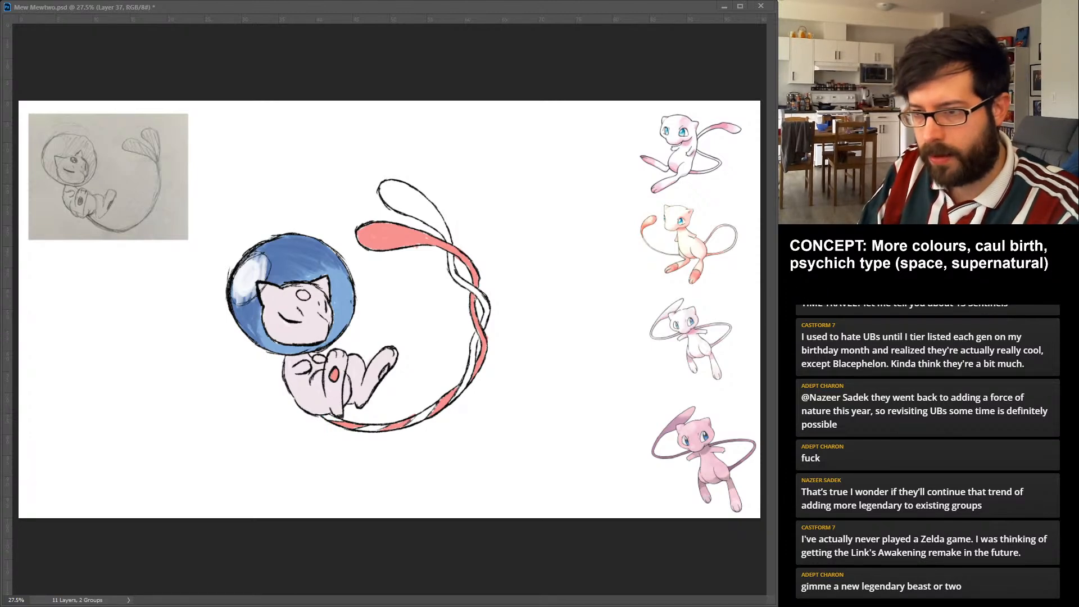
On a separate layer, colour the raised foot's pad and the uncoloured bands along the tail's lower stem in teal blue.
{"action": "left_click_drag", "start_coordinate": [387, 367], "coordinate": [382, 376]}
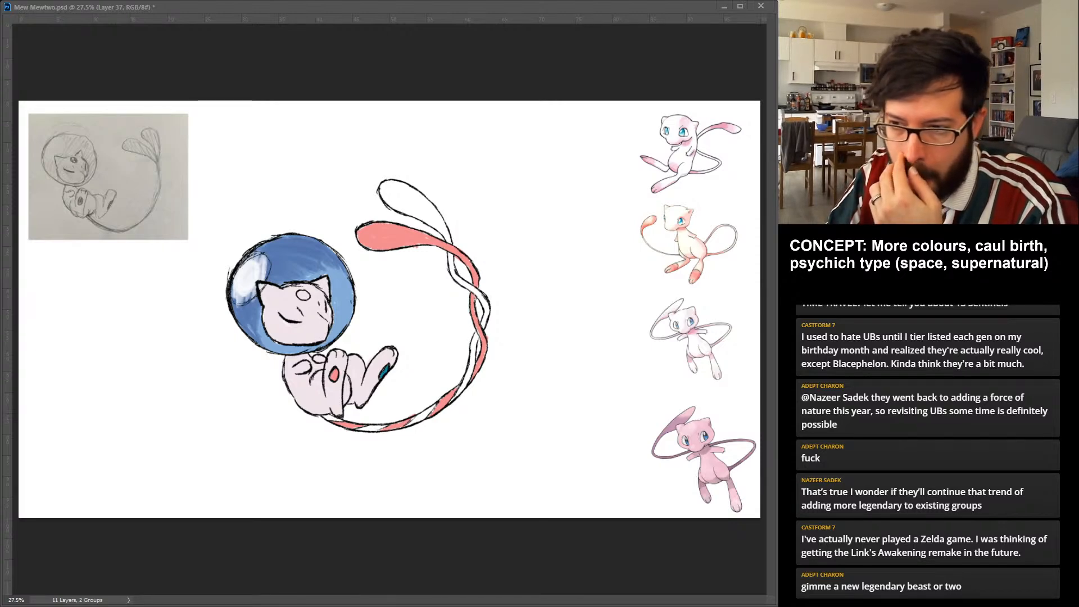
{"action": "left_click_drag", "start_coordinate": [324, 416], "coordinate": [340, 421]}
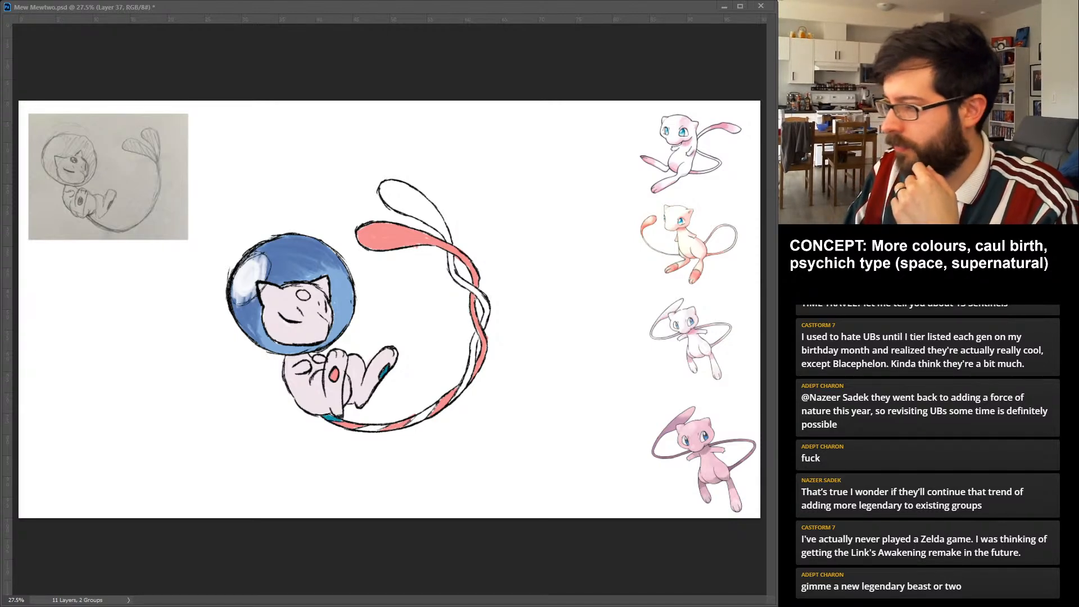
{"action": "mouse_move", "coordinate": [355, 431]}
{"action": "left_mouse_down"}
{"action": "mouse_move", "coordinate": [434, 409]}
{"action": "mouse_move", "coordinate": [413, 422]}
{"action": "left_mouse_up"}
{"action": "mouse_move", "coordinate": [457, 389]}
{"action": "left_mouse_down"}
{"action": "mouse_move", "coordinate": [464, 384]}
{"action": "mouse_move", "coordinate": [453, 399]}
{"action": "mouse_move", "coordinate": [482, 329]}
{"action": "left_mouse_up"}
Fill the tail's upper teardrop lobe with teal blue and continue it along that strand through the upper twists.
{"action": "mouse_move", "coordinate": [394, 184]}
{"action": "left_mouse_down"}
{"action": "mouse_move", "coordinate": [390, 203]}
{"action": "mouse_move", "coordinate": [416, 216]}
{"action": "mouse_move", "coordinate": [419, 201]}
{"action": "mouse_move", "coordinate": [436, 223]}
{"action": "left_mouse_up"}
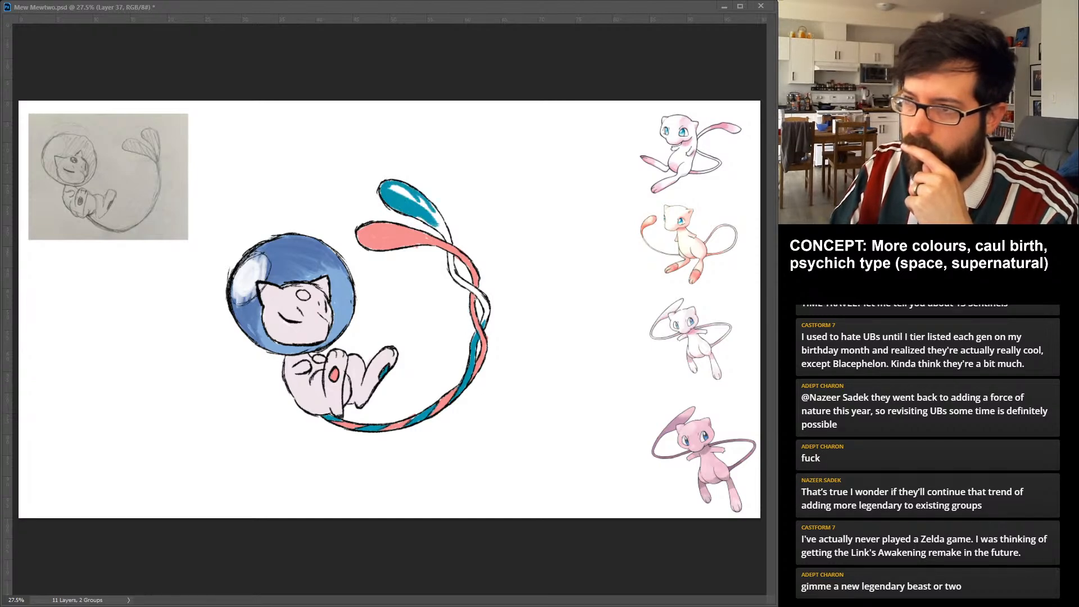
{"action": "left_click_drag", "start_coordinate": [398, 188], "coordinate": [439, 229]}
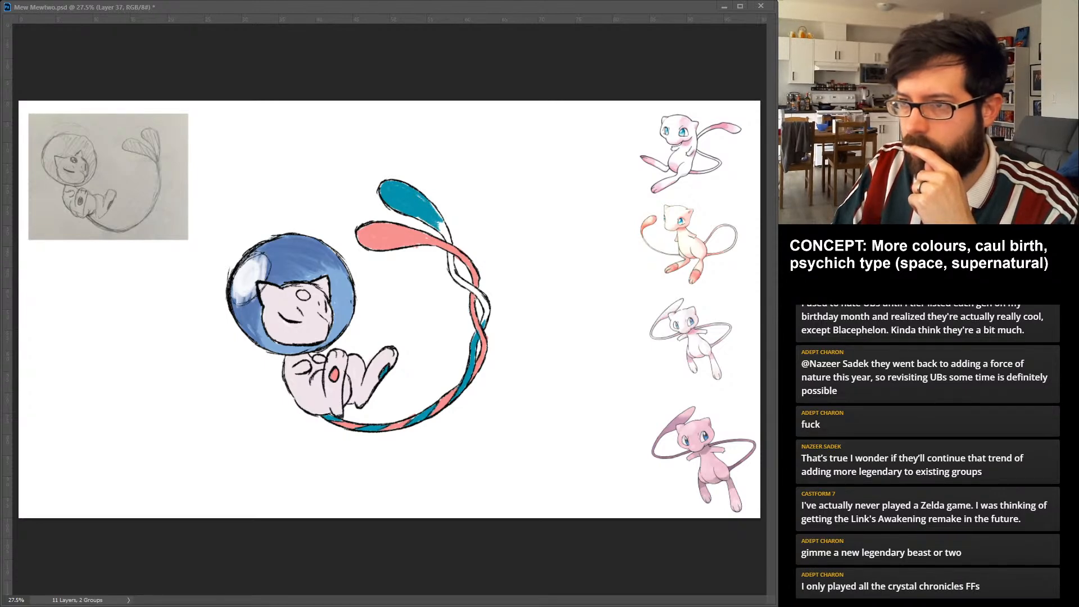
{"action": "mouse_move", "coordinate": [442, 226]}
{"action": "left_mouse_down"}
{"action": "mouse_move", "coordinate": [450, 243]}
{"action": "mouse_move", "coordinate": [445, 227]}
{"action": "left_mouse_up"}
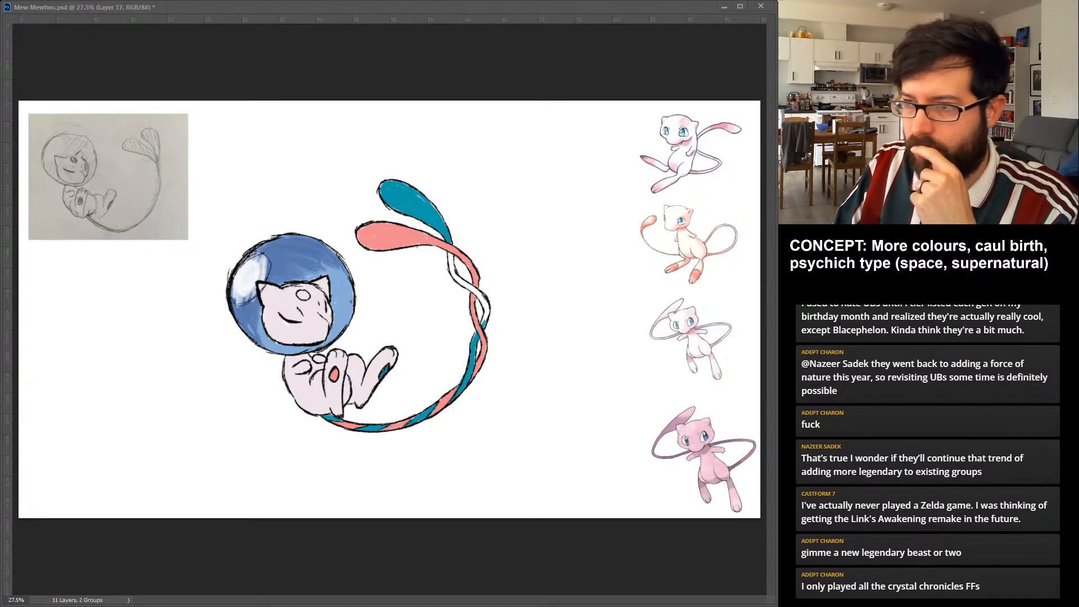
{"action": "left_click_drag", "start_coordinate": [449, 252], "coordinate": [483, 302]}
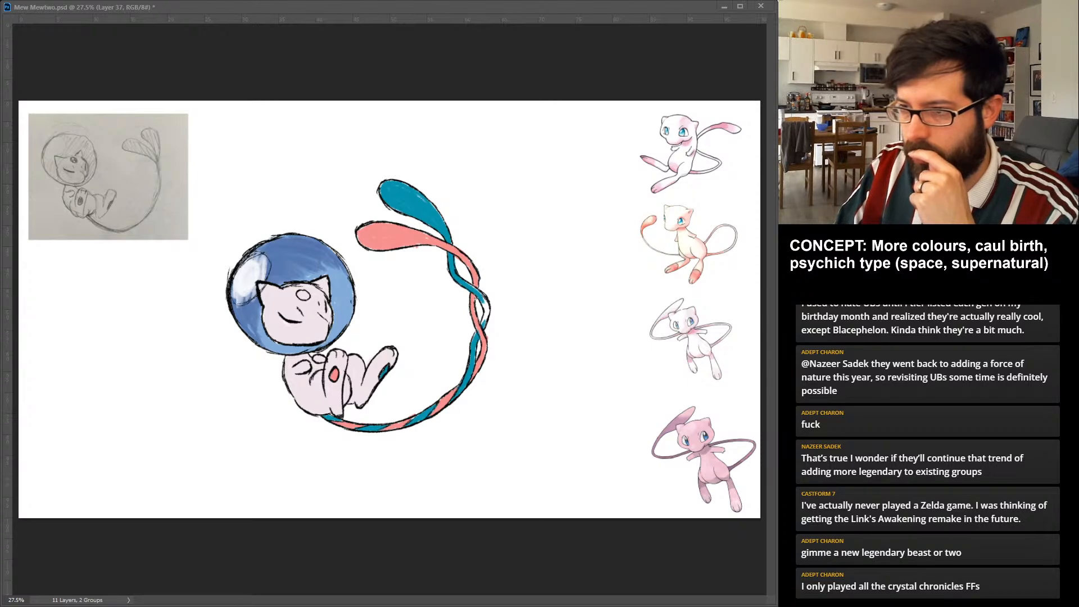
{"action": "left_click_drag", "start_coordinate": [483, 300], "coordinate": [484, 324]}
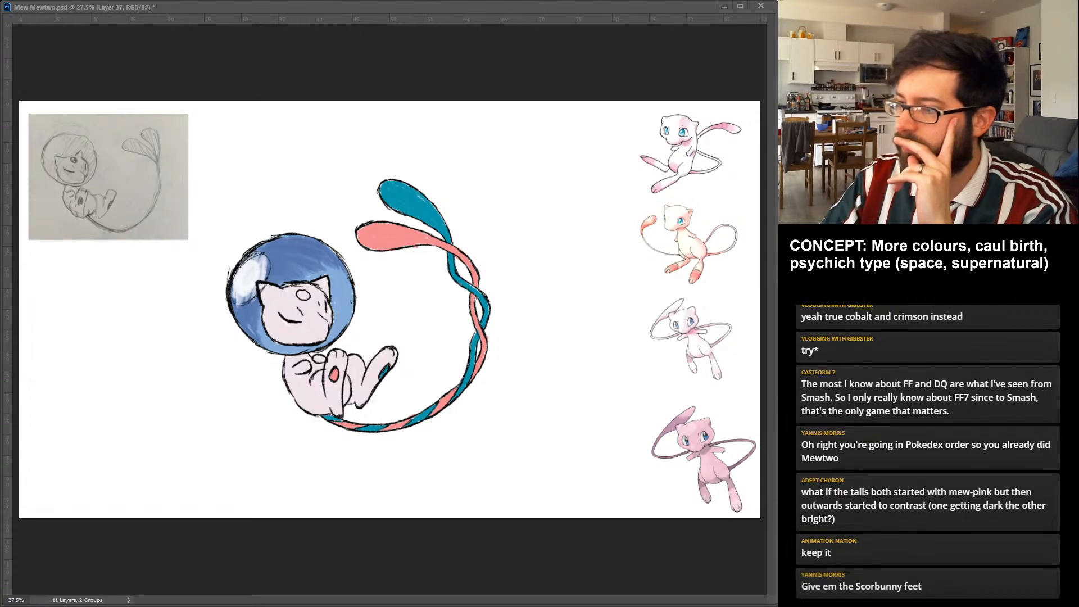
Try alternative tail colours, recolouring the upper-lobe strand and raised foot's pad pink-magenta and the lower-lobe strand and front foot's pad violet-blue.
{"action": "key", "text": "ctrl+z"}
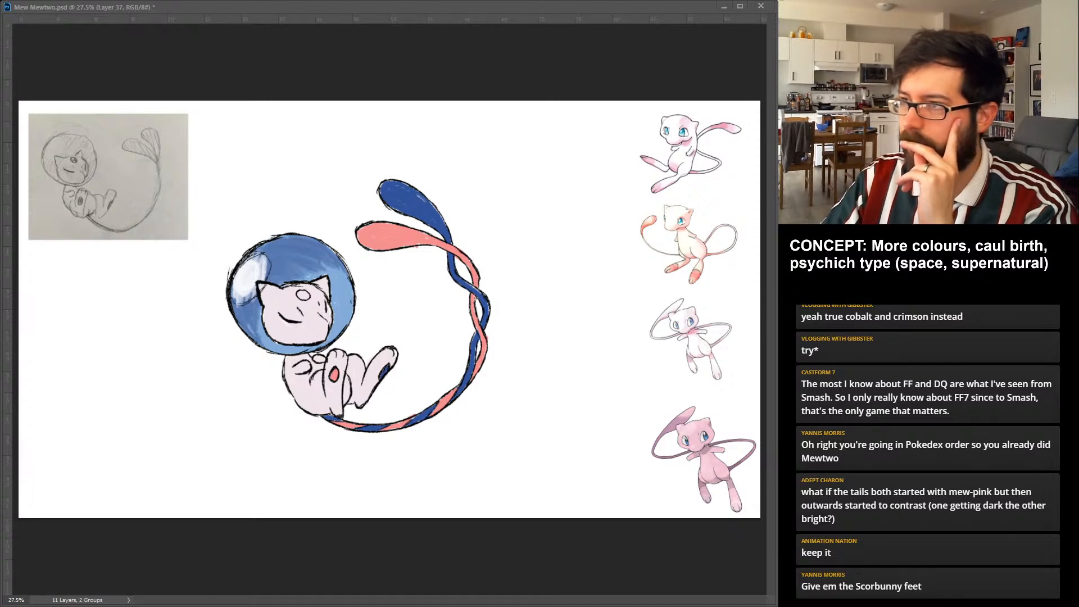
{"action": "key", "text": "ctrl+z"}
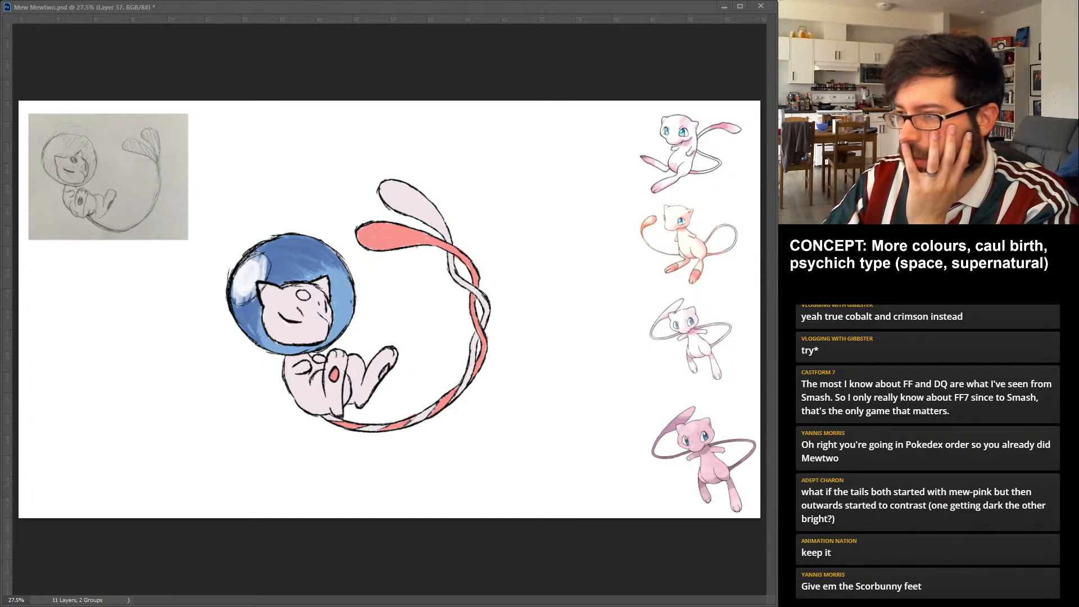
{"action": "key", "text": "ctrl+z"}
{"action": "key", "text": "ctrl+z"}
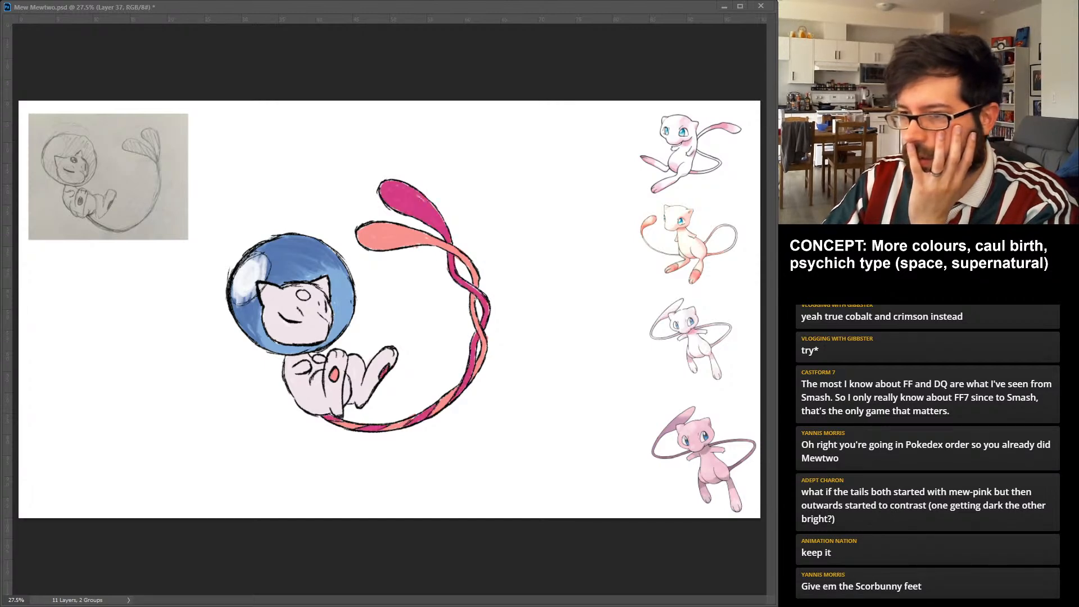
{"action": "key", "text": "ctrl+z"}
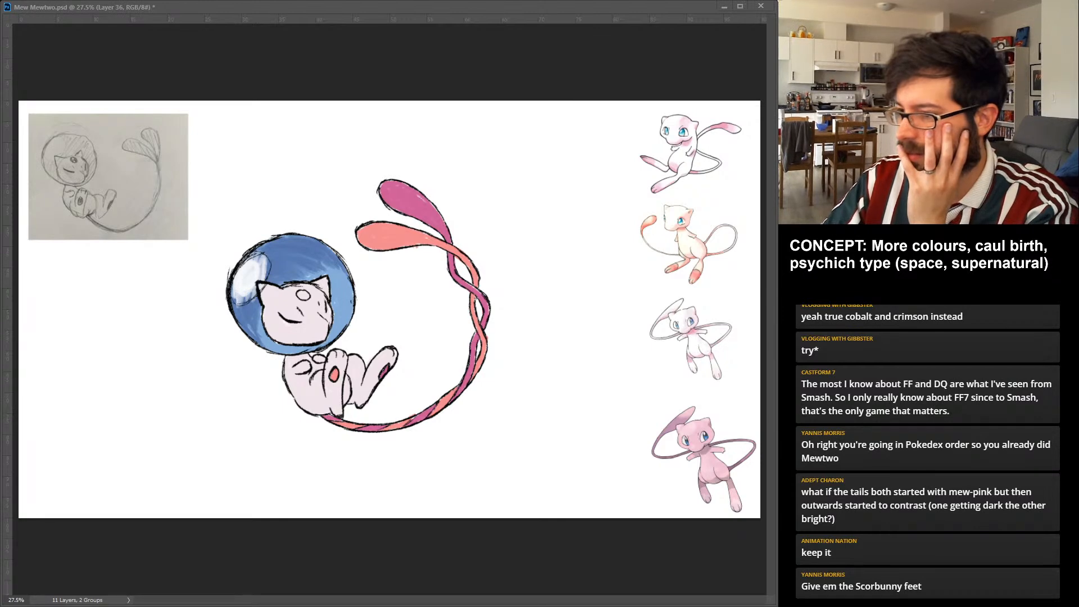
{"action": "key", "text": "ctrl+z"}
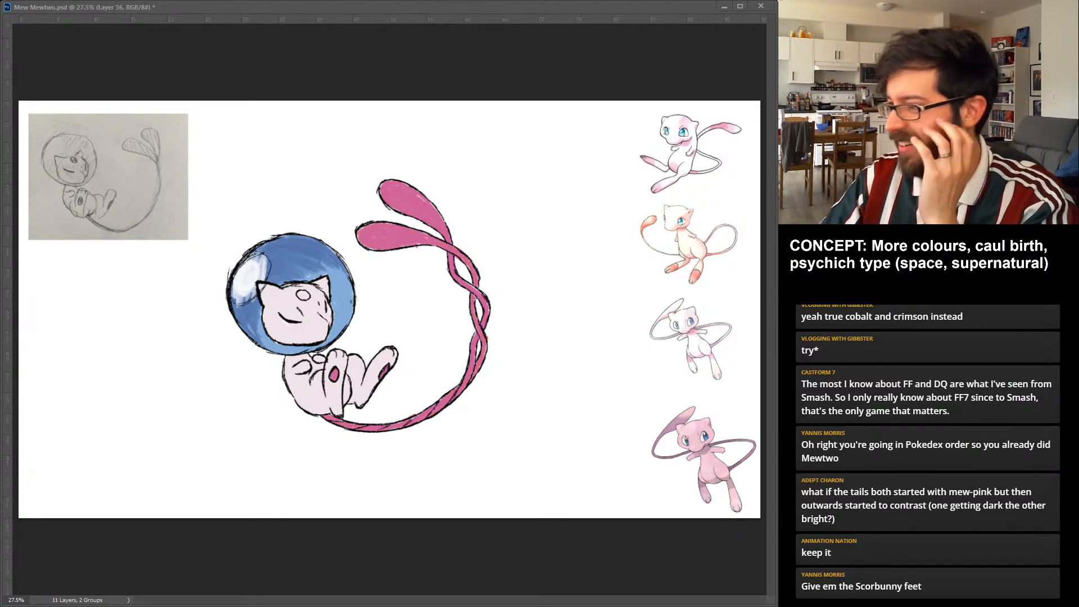
{"action": "key", "text": "ctrl+z"}
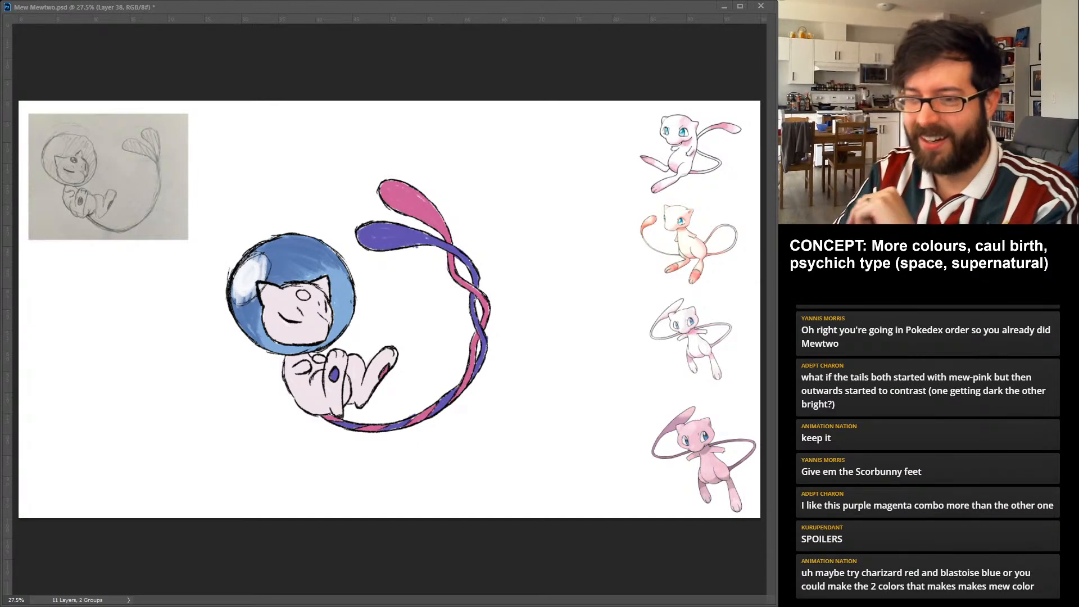
Fade both tail colours into the pale body pink along the stem nearest the body, and save the document.
{"action": "key", "text": "ctrl+z"}
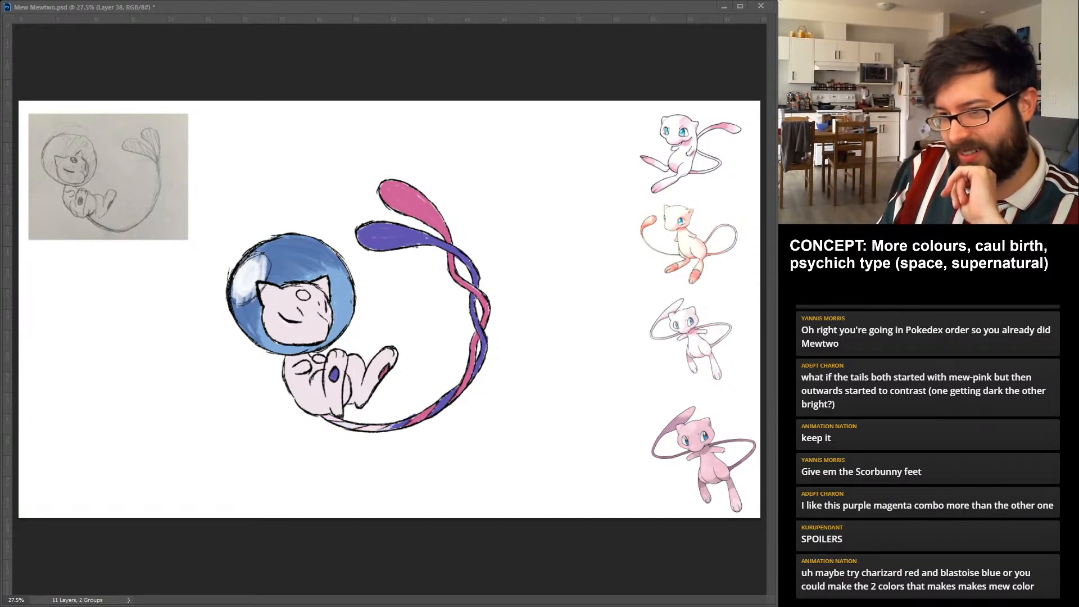
{"action": "key", "text": "ctrl+z"}
{"action": "key", "text": "ctrl+z"}
{"action": "key", "text": "ctrl+z"}
{"action": "key", "text": "ctrl+z"}
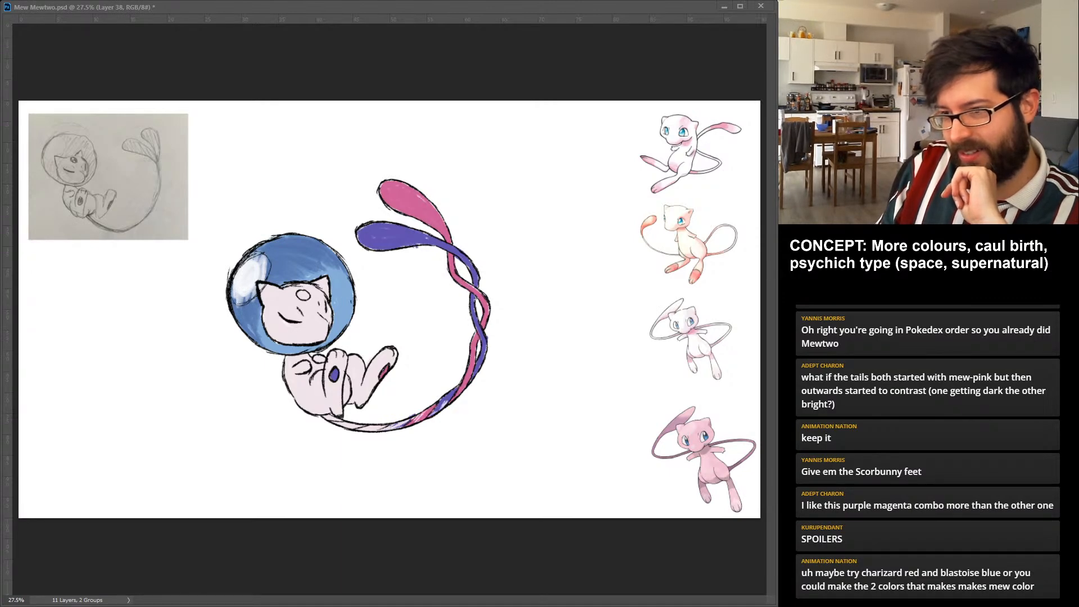
{"action": "key", "text": "ctrl+s"}
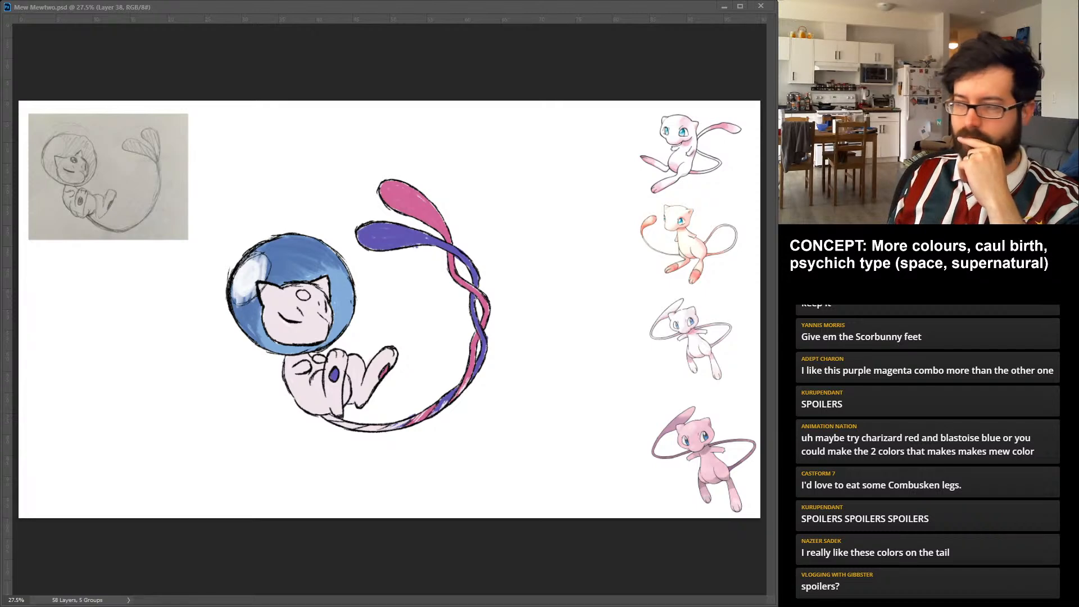
Fade the line art of the oval on Mew's forehead so it is only faintly drawn.
{"action": "key", "text": "ctrl+z"}
{"action": "key", "text": "ctrl+z"}
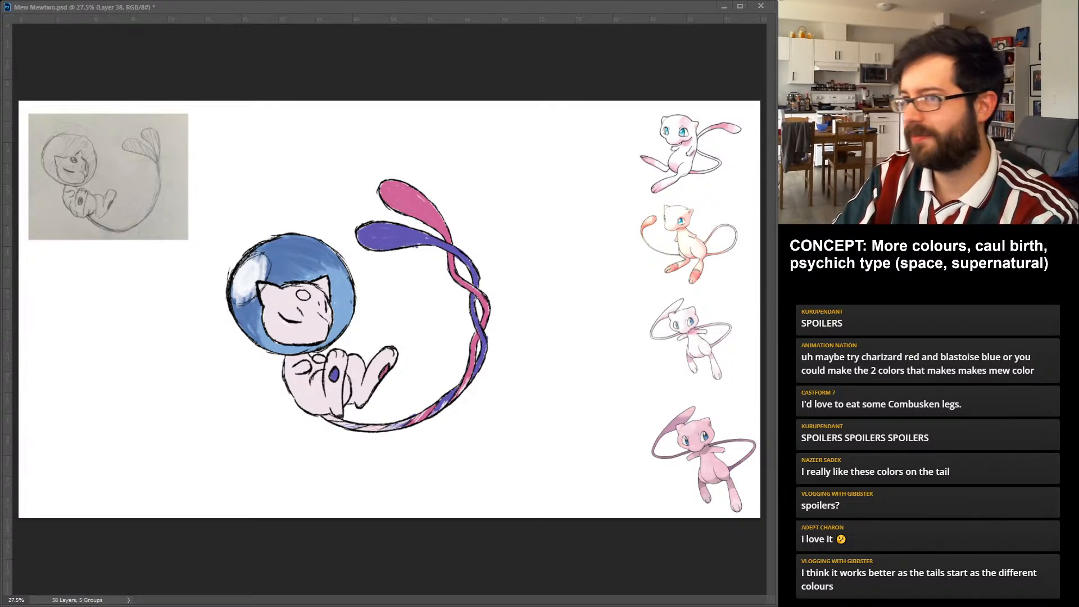
{"action": "key", "text": "ctrl+comma"}
{"action": "key", "text": "ctrl+comma"}
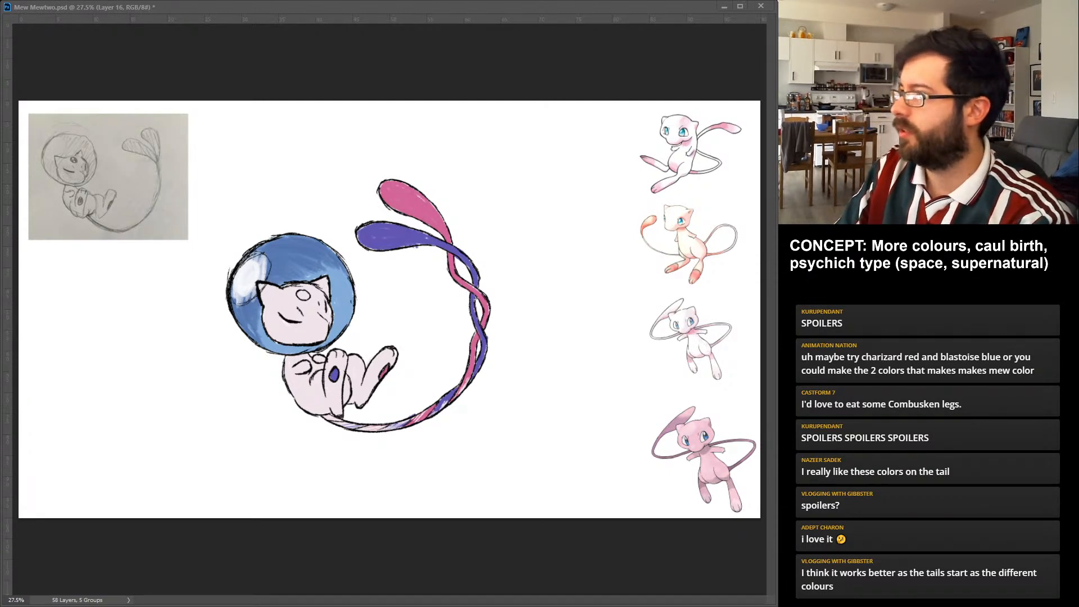
{"action": "key", "text": "2"}
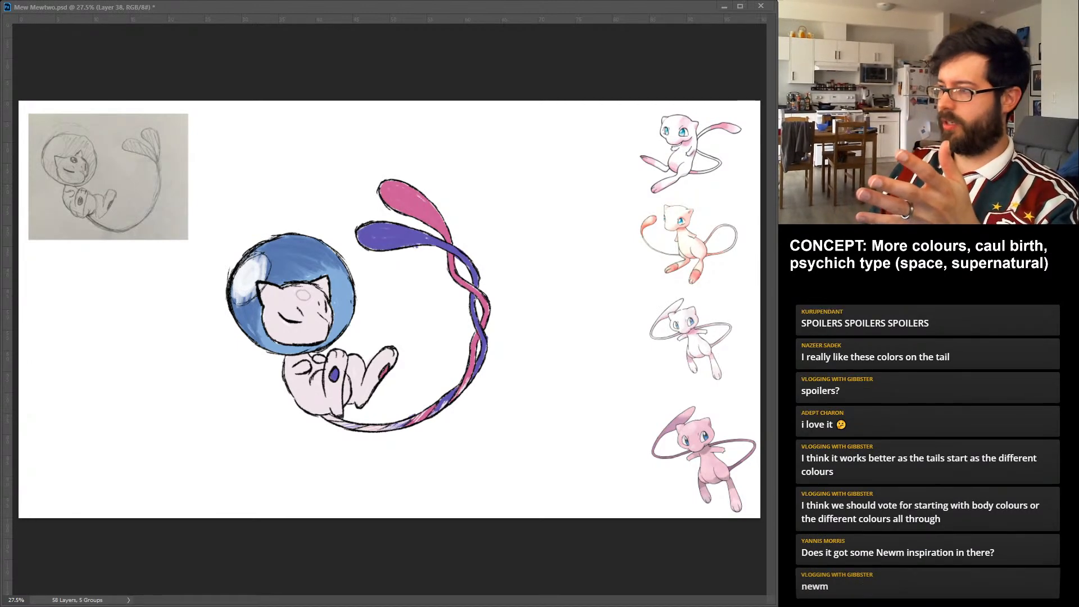
Paint a small pink and purple twisted mark on the forehead and add pink-purple tints to the helmet glass.
{"action": "key", "text": "alt+bracketright"}
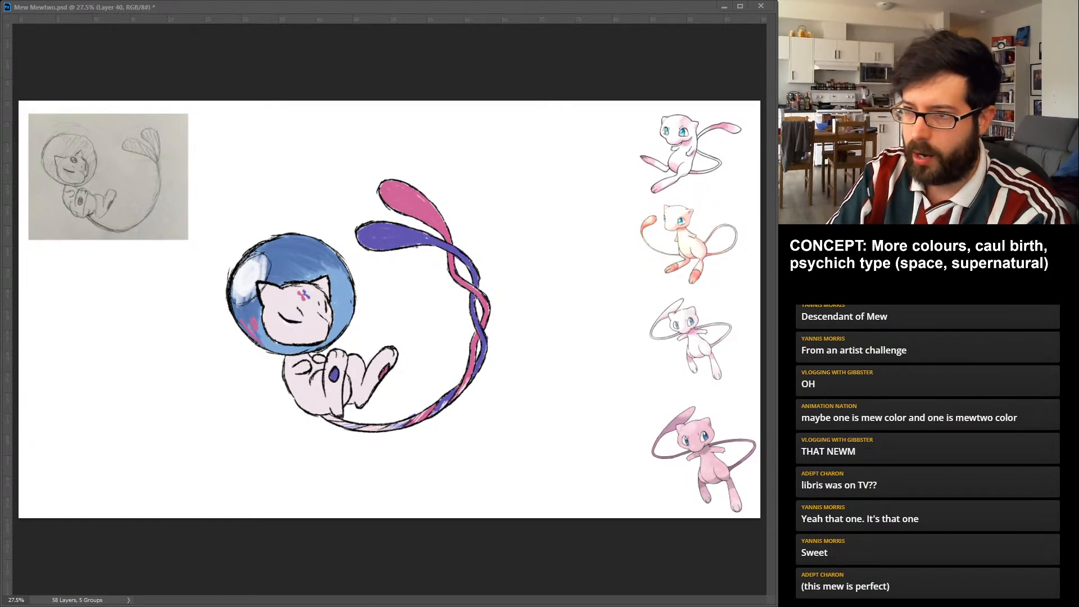
{"action": "left_click_drag", "start_coordinate": [308, 258], "coordinate": [326, 267]}
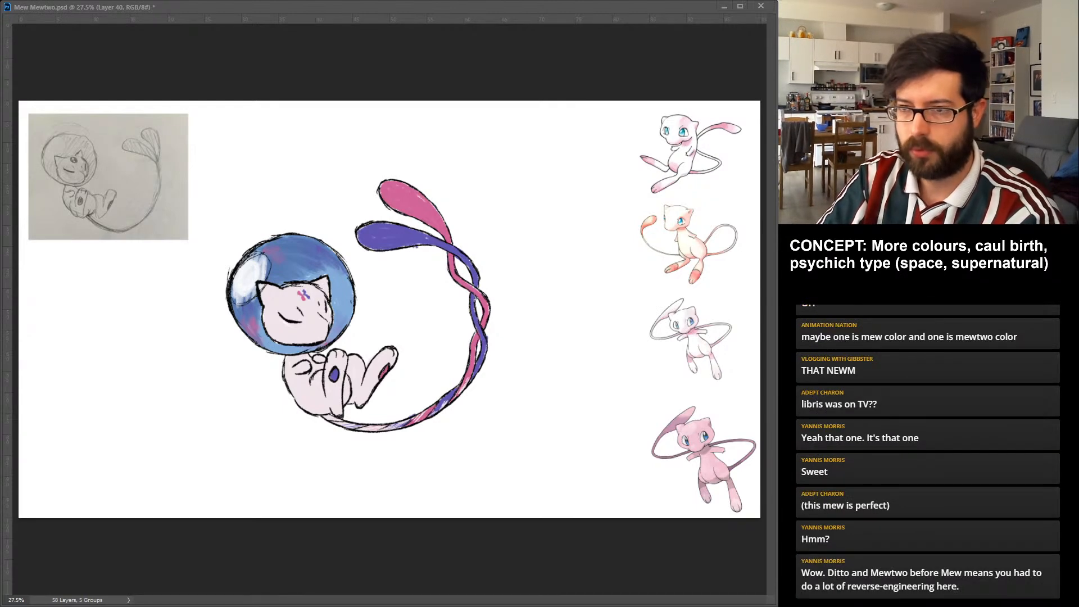
Extend the helmet's white highlight over the tip of the nearest ear by editing the layer mask, and save the document.
{"action": "key", "text": "ctrl+backslash"}
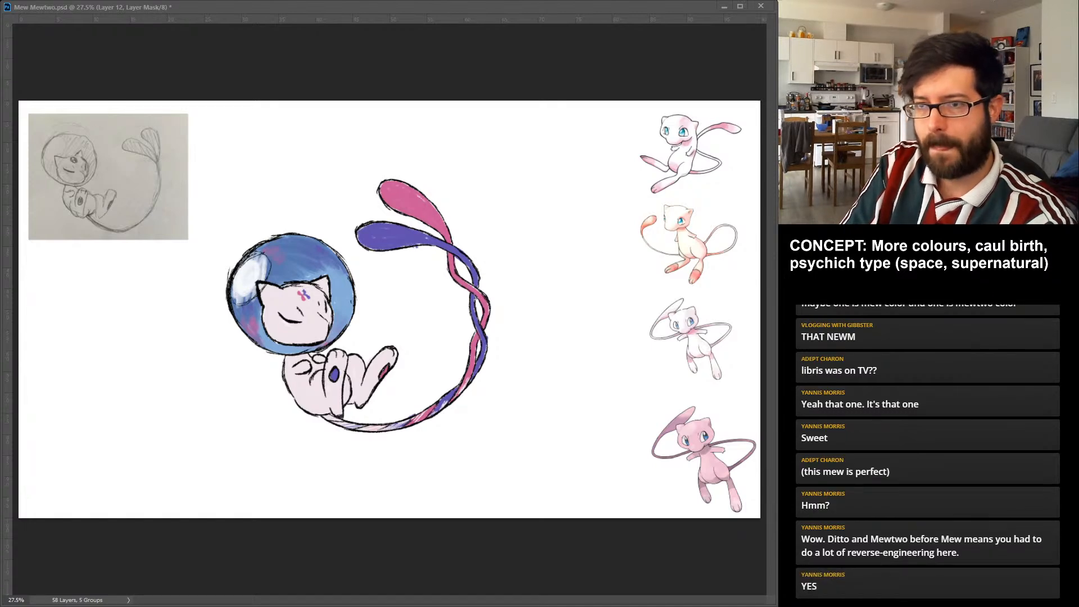
{"action": "left_click_drag", "start_coordinate": [258, 283], "coordinate": [263, 292]}
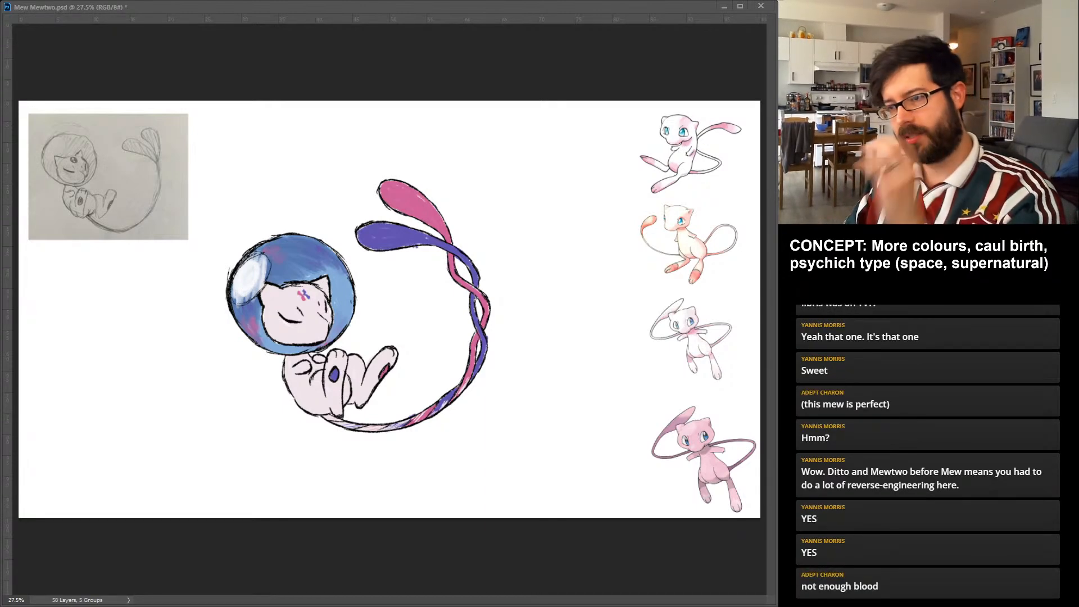
{"action": "key", "text": "ctrl+s"}
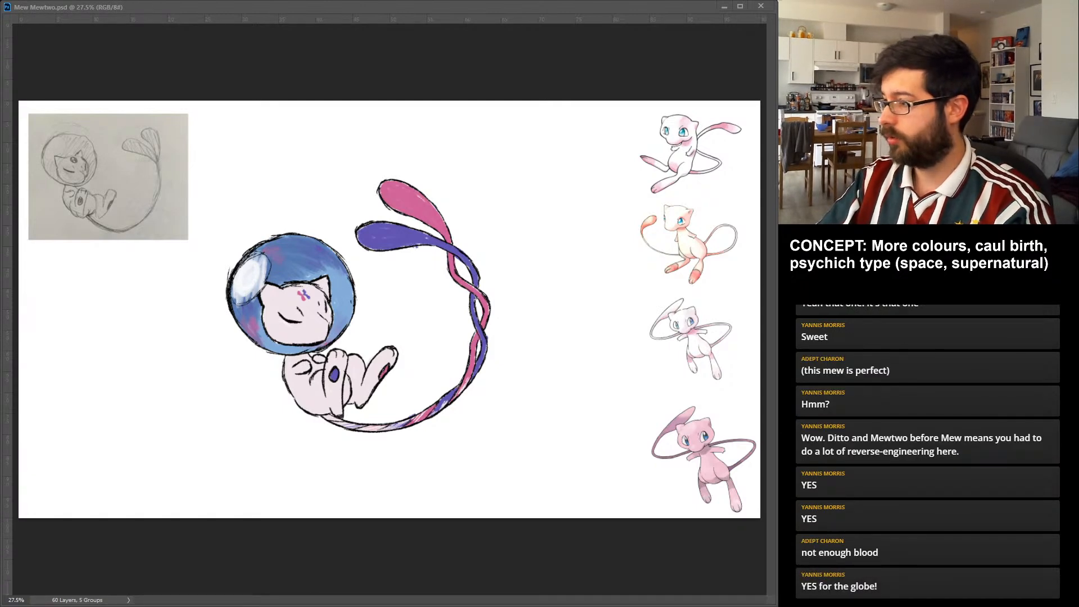
Group the Mew layers as sk2 and show the Mewtwo sketch and reference artwork in place of the Mew drawing.
{"action": "key", "text": "ctrl+g"}
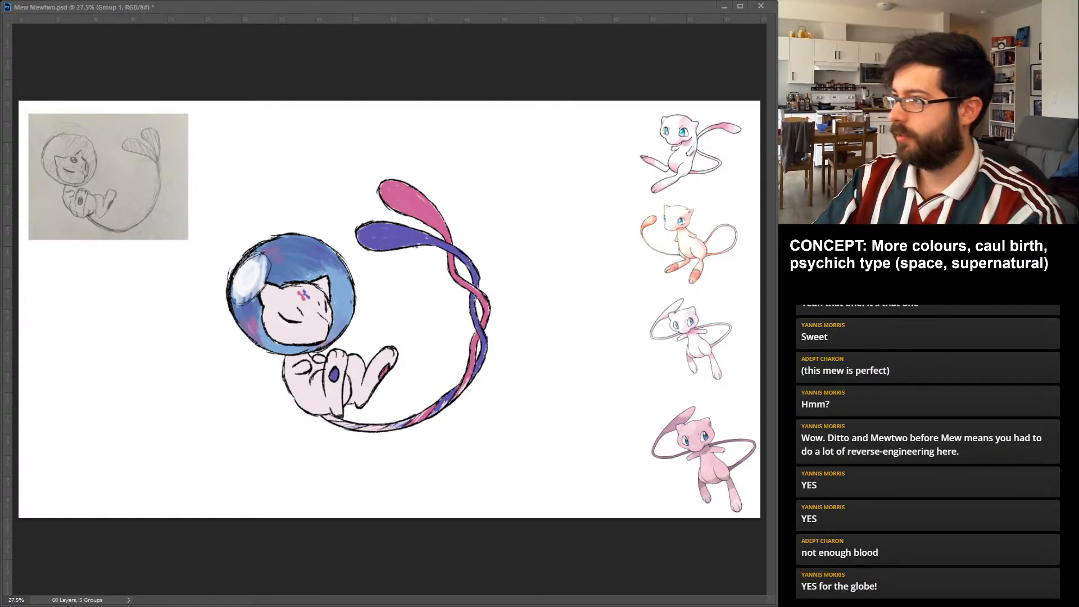
{"action": "type", "text": "sk2"}
{"action": "key", "text": "Return"}
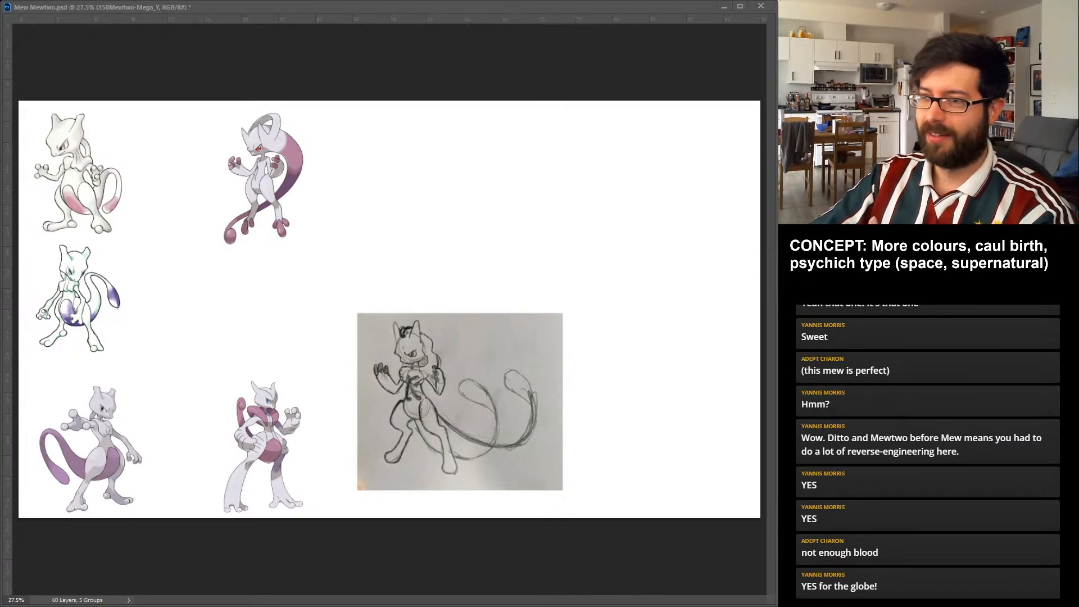
Move the Mega Mewtwo Y reference picture to the upper right corner of the canvas.
{"action": "left_click_drag", "start_coordinate": [263, 179], "coordinate": [704, 174]}
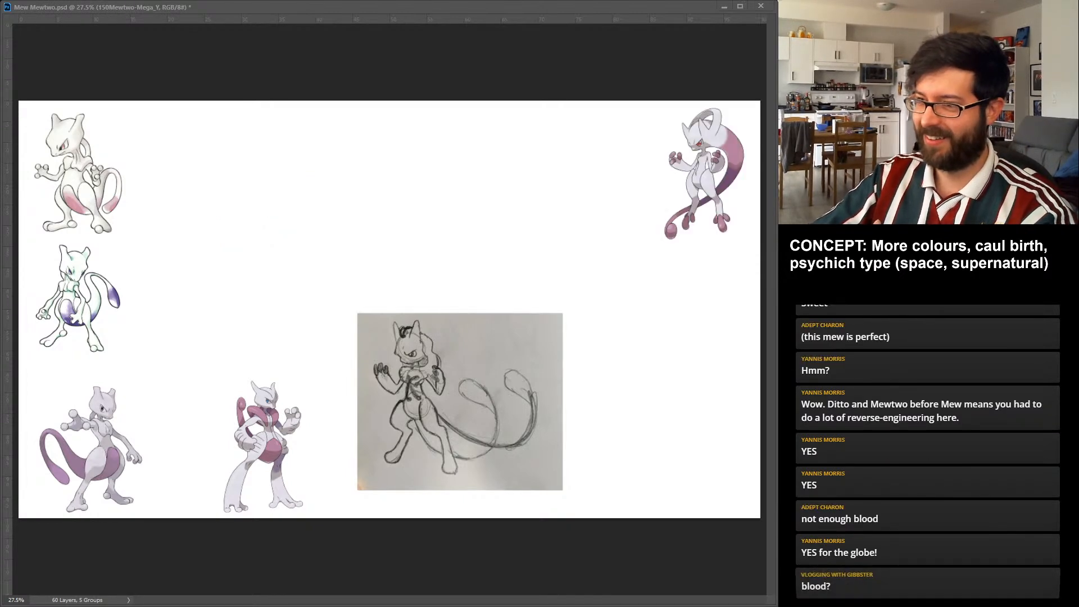
Line up the pencil sketch, layered behind Mega Mewtwo Y, and the Mega Mewtwo X picture down the canvas's right edge, and save.
{"action": "left_click_drag", "start_coordinate": [460, 401], "coordinate": [664, 292]}
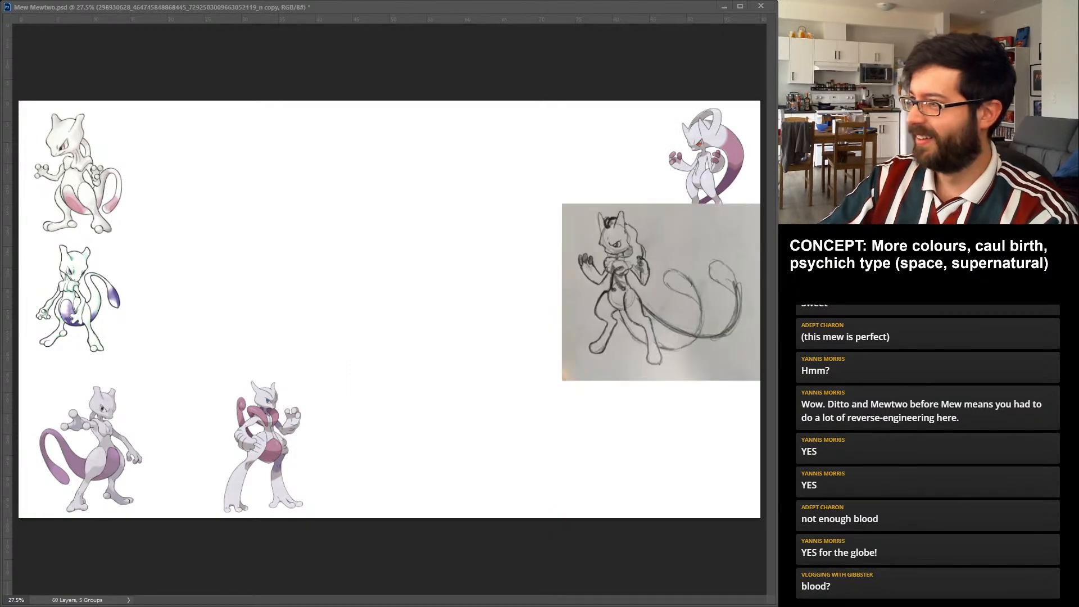
{"action": "key", "text": "ctrl+["}
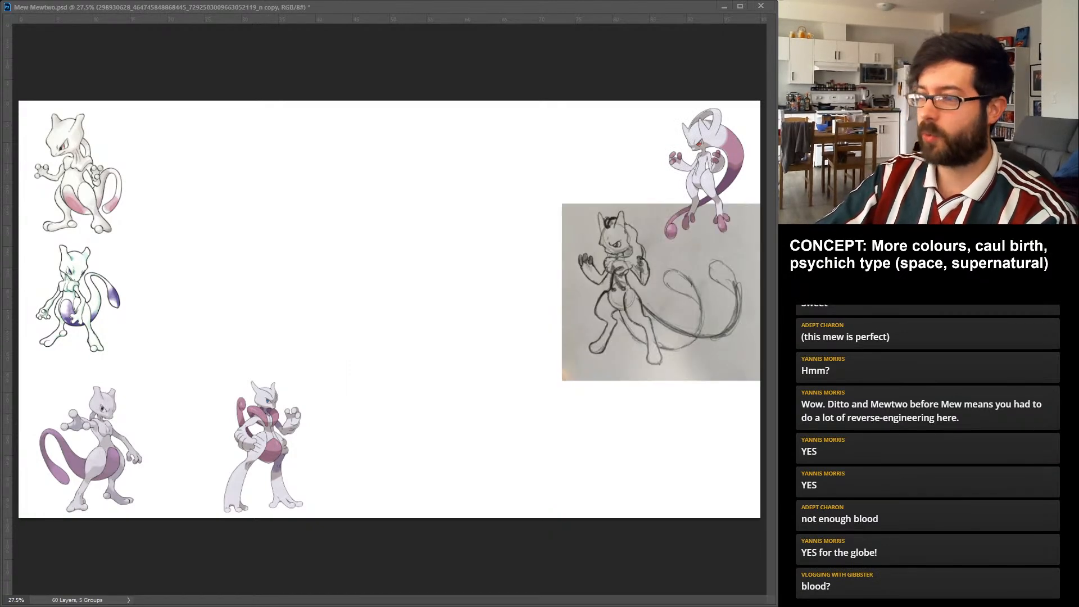
{"action": "left_click", "coordinate": [267, 444]}
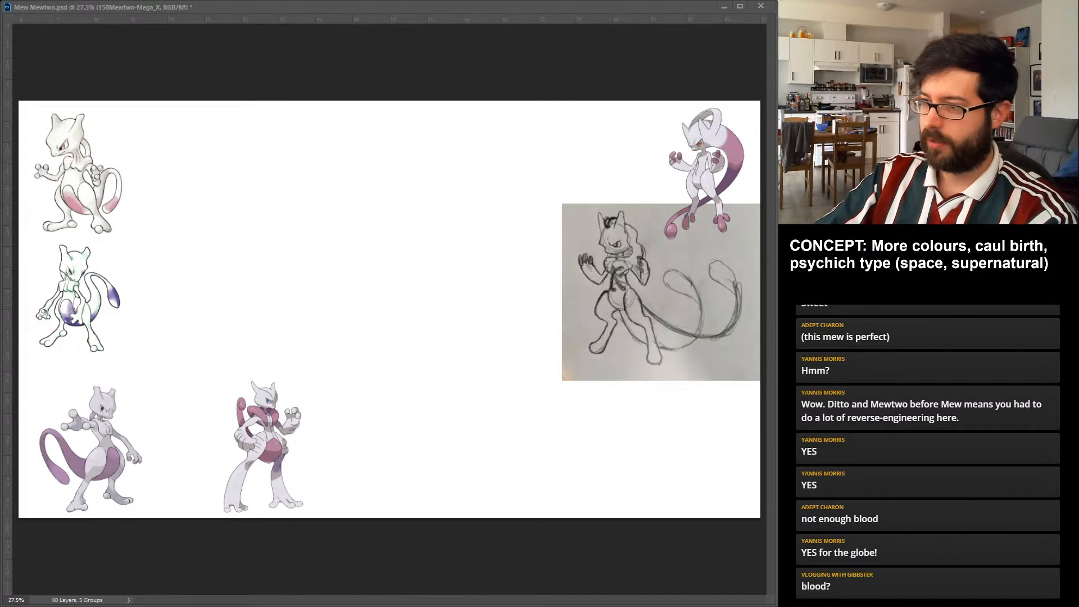
{"action": "left_click_drag", "start_coordinate": [268, 444], "coordinate": [701, 433]}
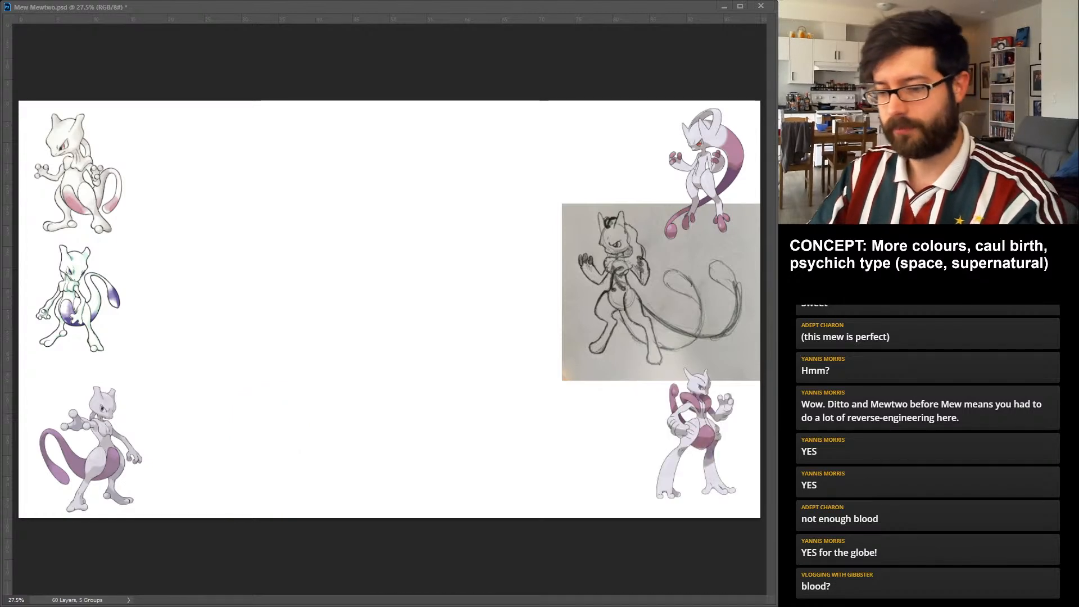
{"action": "key", "text": "ctrl+s"}
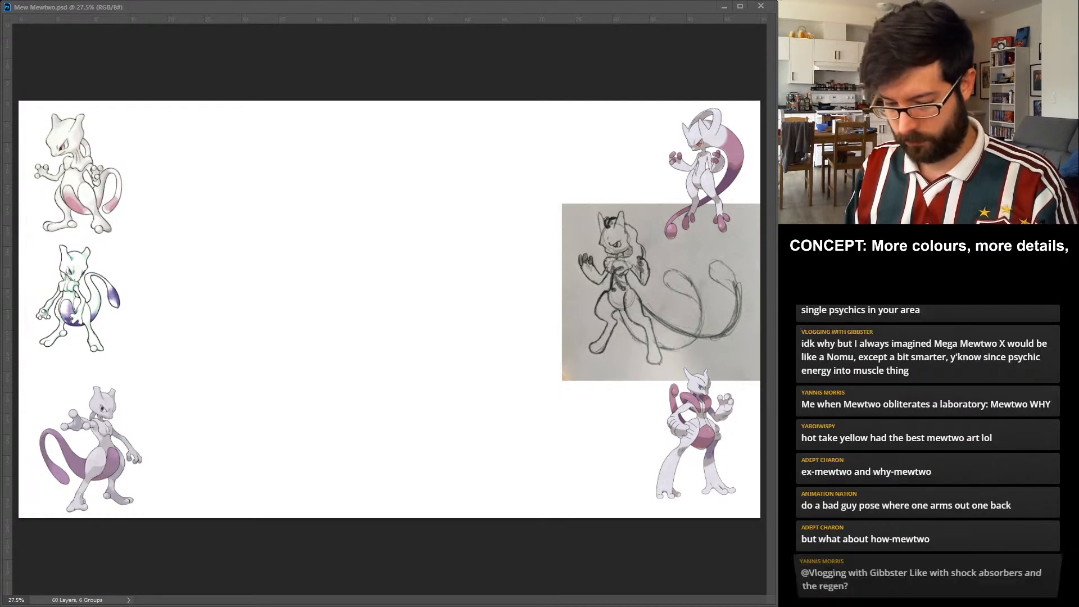
Extend the concept caption after "More colours, more details," with "burst caul over the shoulders, gene editing".
{"action": "type", "text": "burs"}
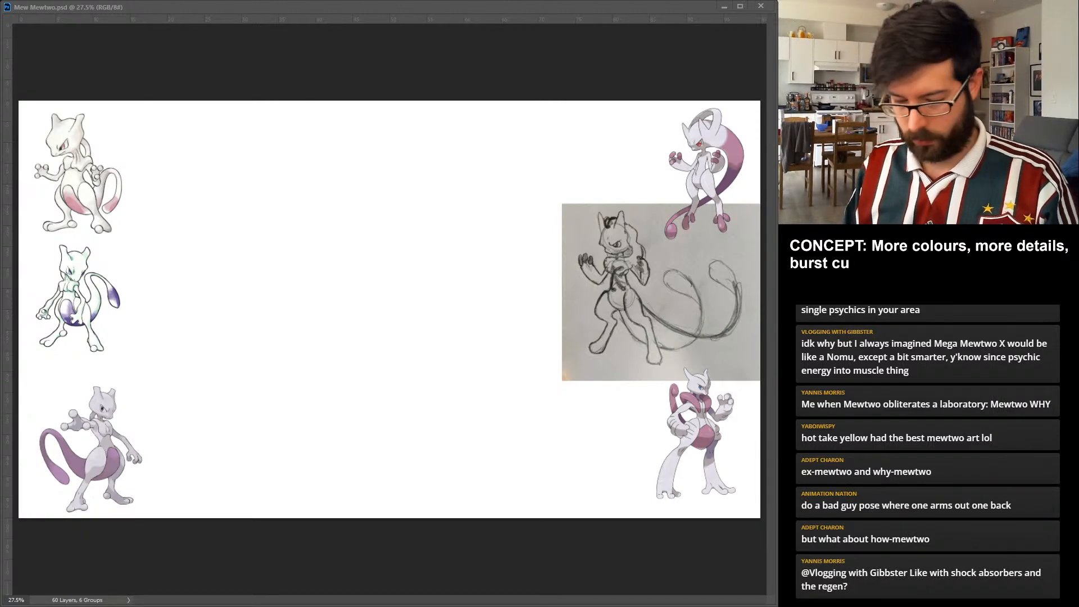
{"action": "type", "text": "t caul over the shoulders"}
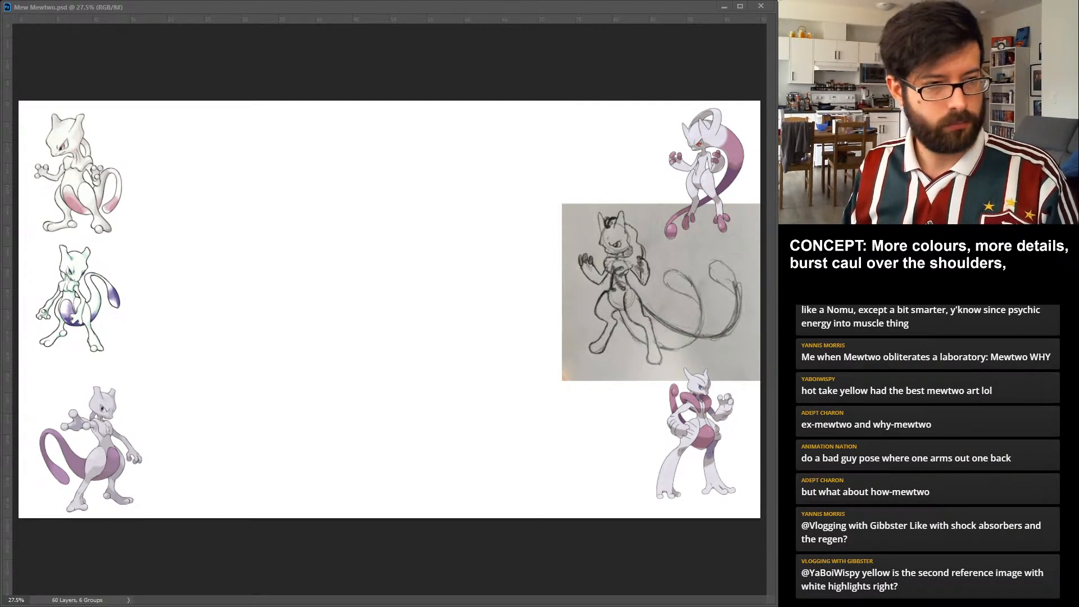
{"action": "type", "text": ","}
{"action": "key", "text": "Return"}
{"action": "type", "text": "man"}
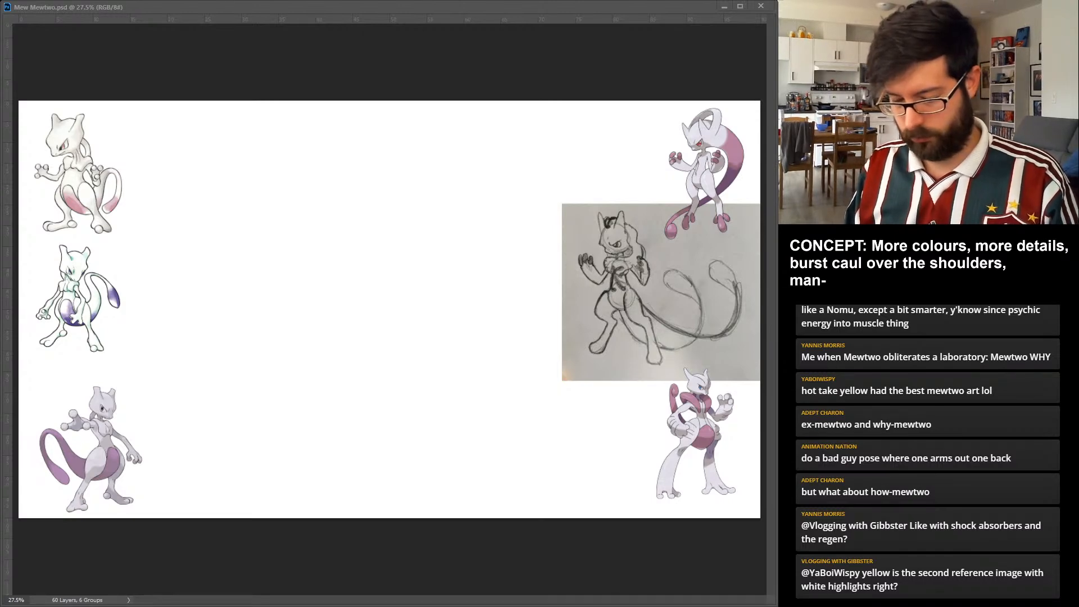
{"action": "type", "text": "-"}
{"action": "key", "text": "BackSpace"}
{"action": "key", "text": "BackSpace"}
{"action": "key", "text": "BackSpace"}
{"action": "key", "text": "BackSpace"}
{"action": "type", "text": "gene editing"}
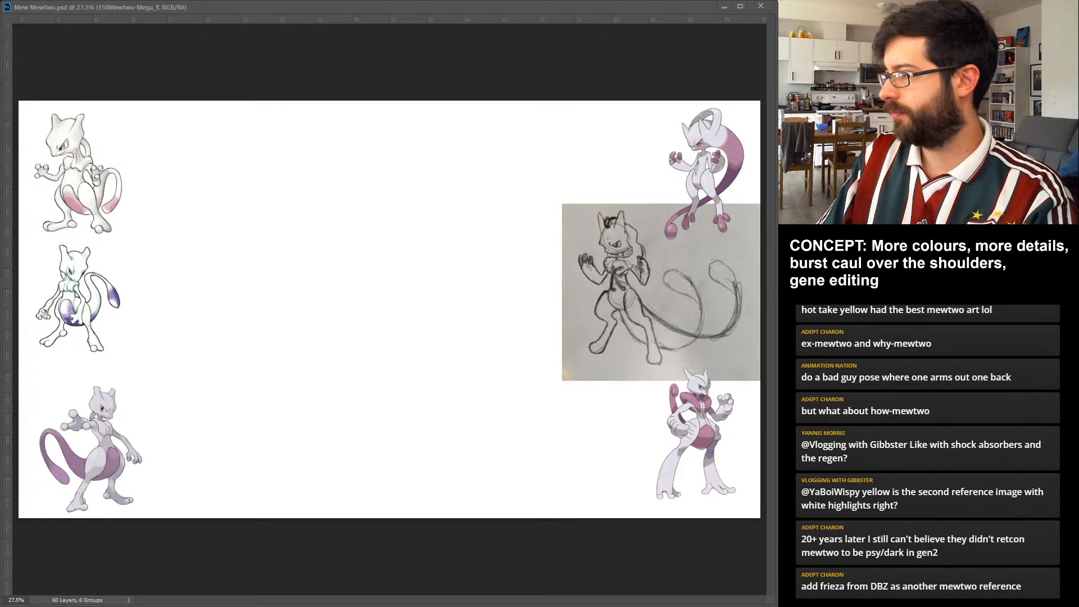
Group the Mewtwo reference picture layers and name the group Ref.
{"action": "key", "text": "ctrl+g"}
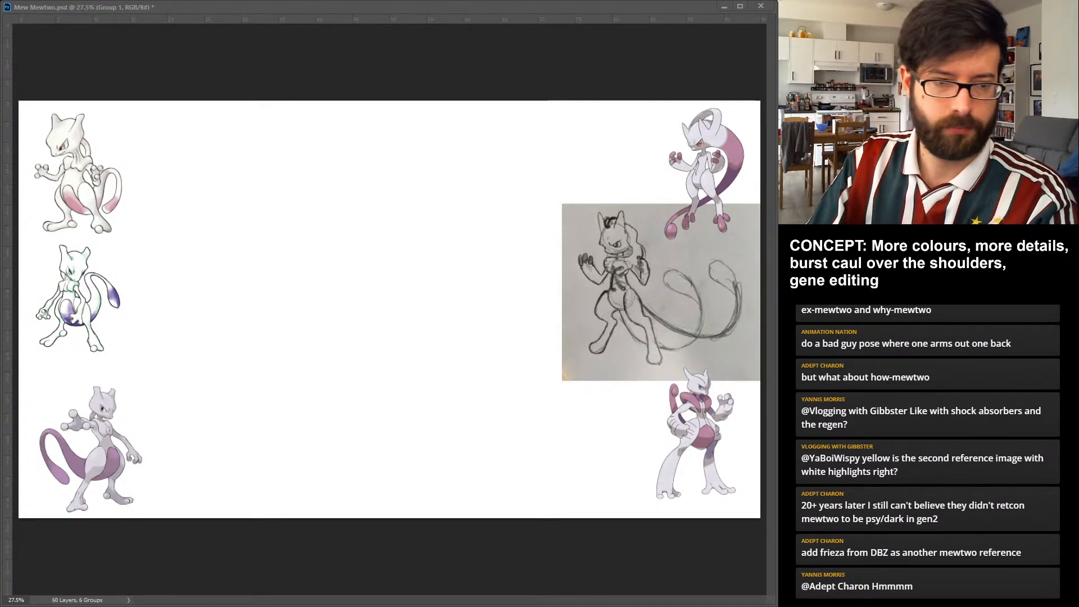
{"action": "type", "text": "Ref"}
{"action": "key", "text": "Return"}
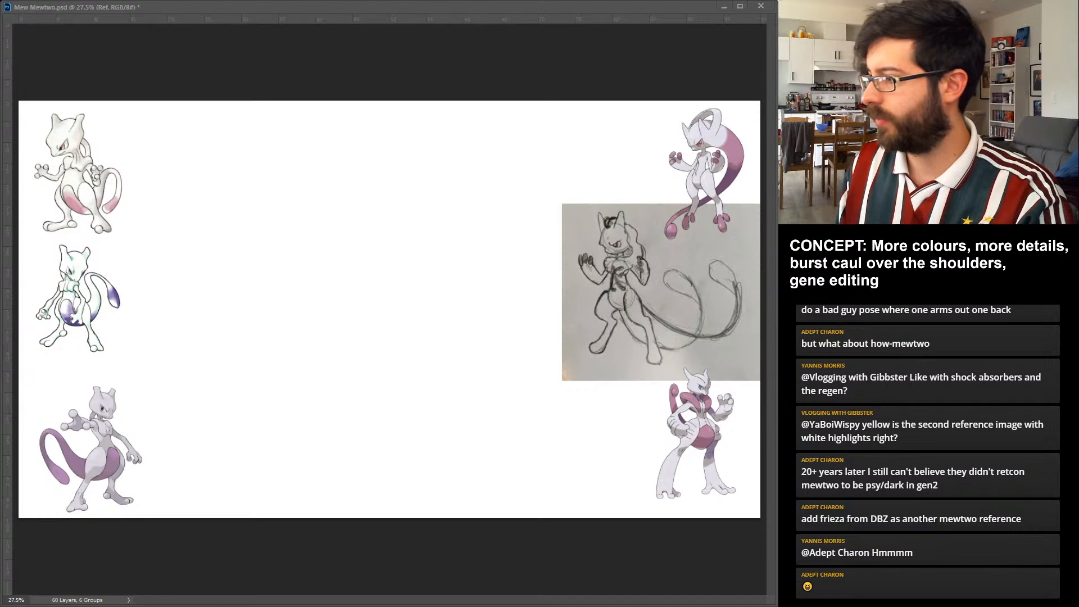
Rough in the torso on Layer 41 with a large hip circle, a smaller chest circle above it and two waist lines.
{"action": "key", "text": "alt+bracketleft"}
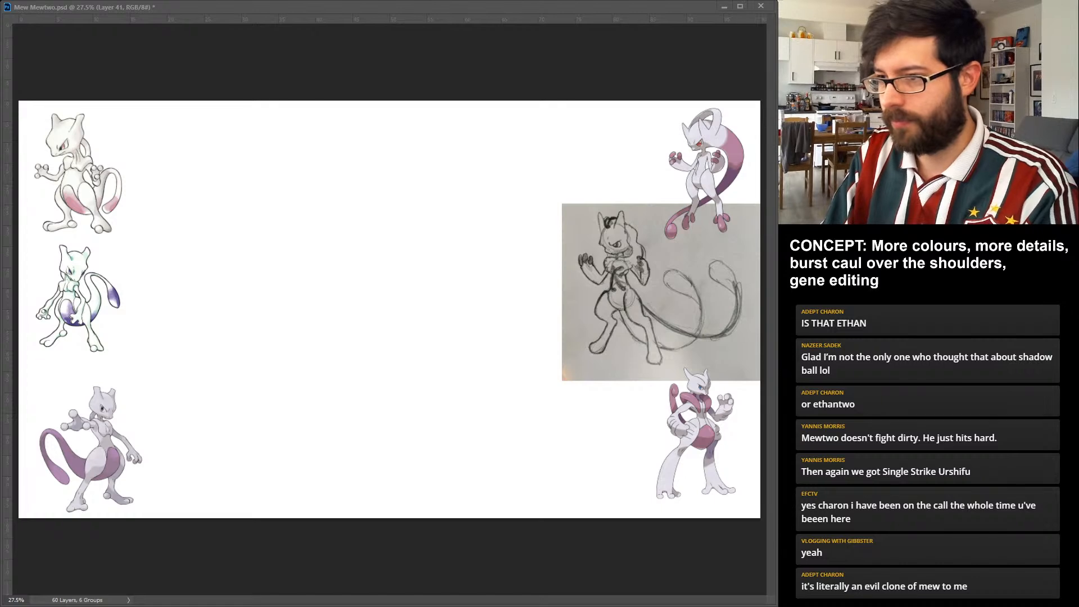
{"action": "left_click_drag", "start_coordinate": [373, 289], "coordinate": [368, 290]}
{"action": "key", "text": "ctrl+z"}
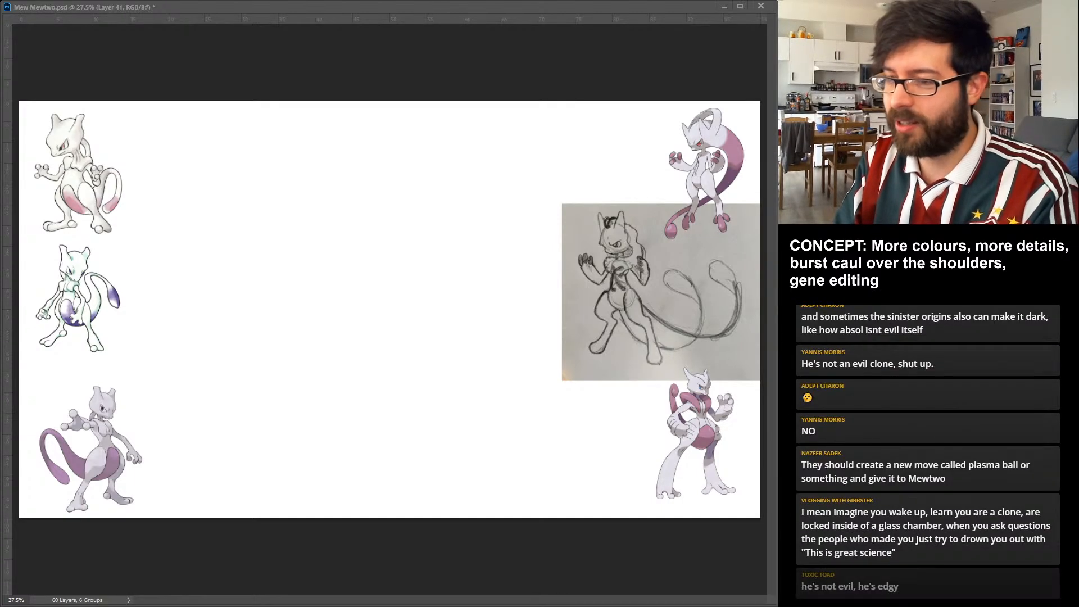
{"action": "left_click_drag", "start_coordinate": [346, 328], "coordinate": [388, 362]}
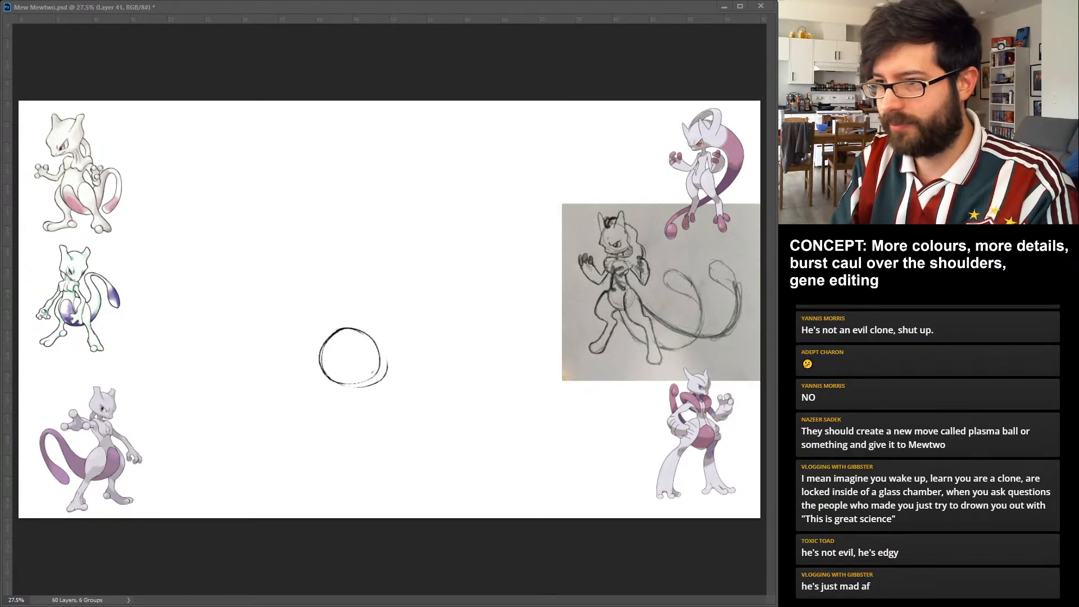
{"action": "left_click_drag", "start_coordinate": [329, 300], "coordinate": [352, 303]}
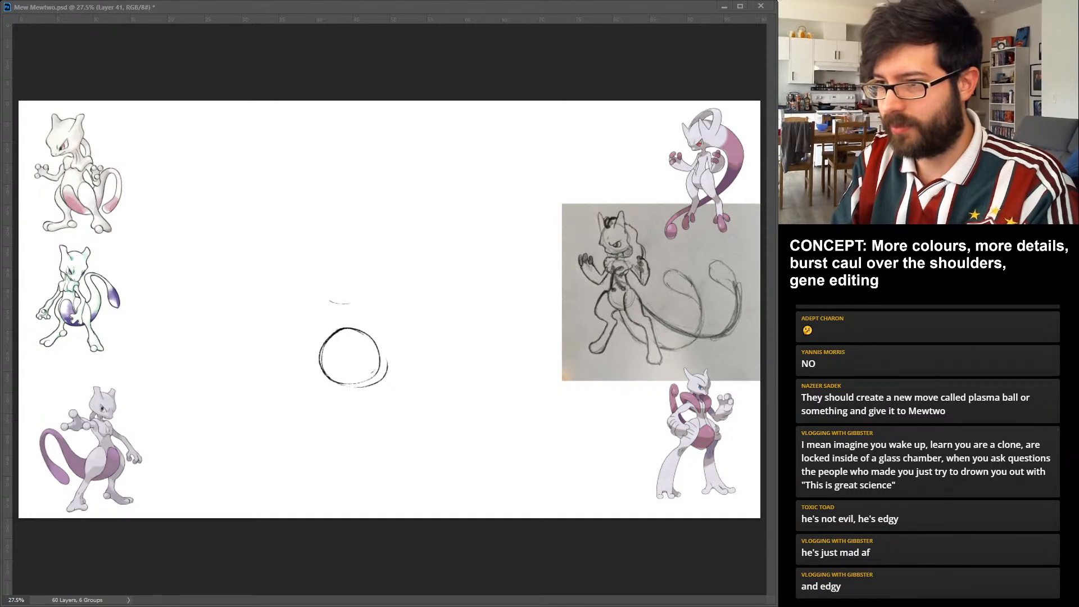
{"action": "left_click_drag", "start_coordinate": [340, 260], "coordinate": [367, 297]}
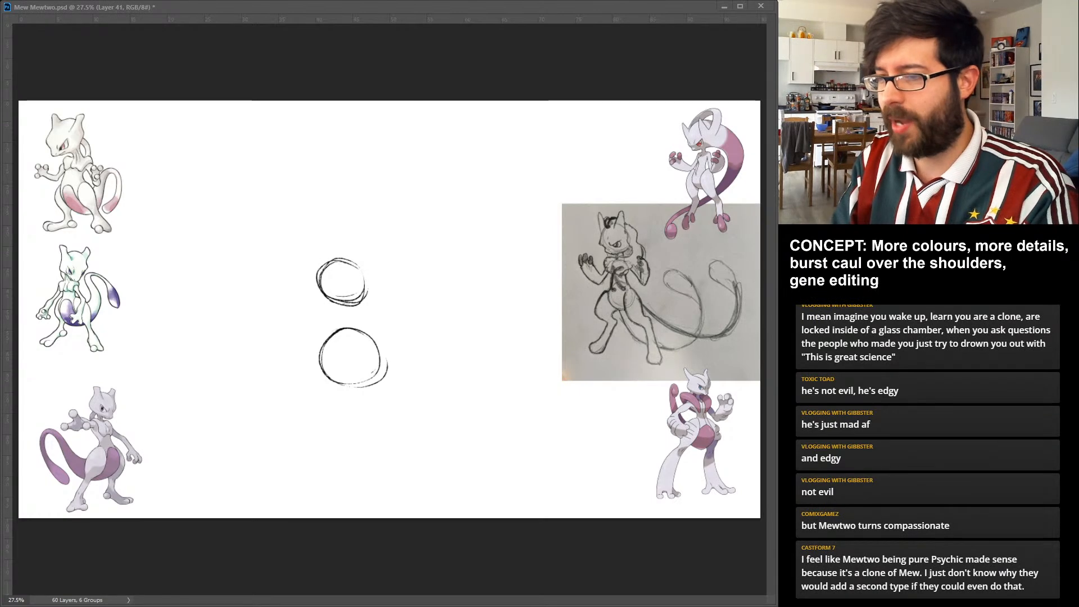
{"action": "mouse_move", "coordinate": [361, 307]}
{"action": "left_mouse_down"}
{"action": "mouse_move", "coordinate": [366, 332]}
{"action": "mouse_move", "coordinate": [322, 343]}
{"action": "left_mouse_up"}
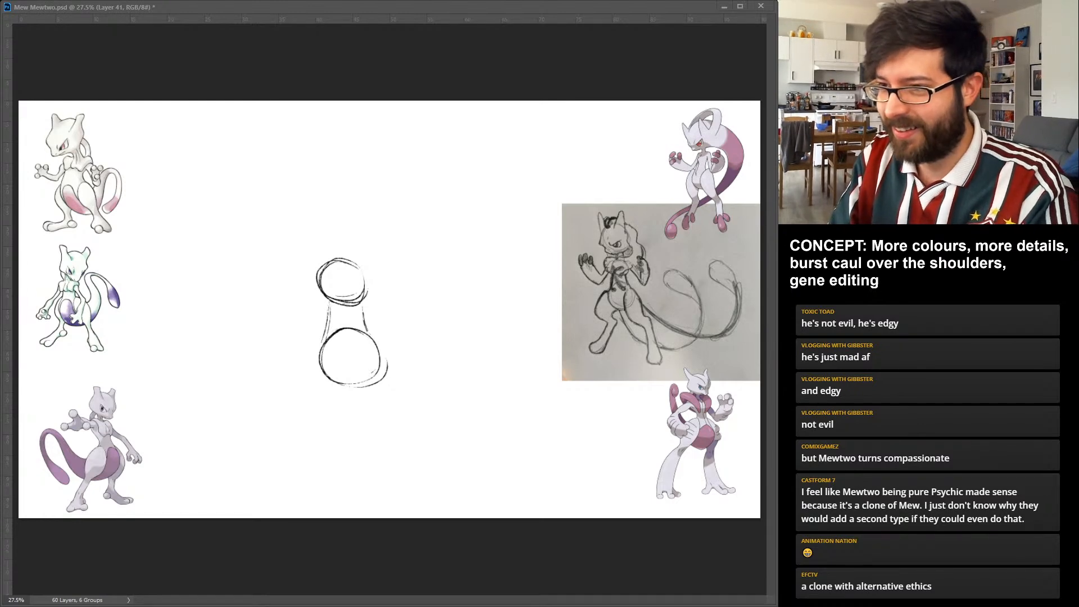
Add small shoulder circles on both sides of the chest and large slanted thigh ovals beside the hips.
{"action": "left_click_drag", "start_coordinate": [313, 266], "coordinate": [319, 285]}
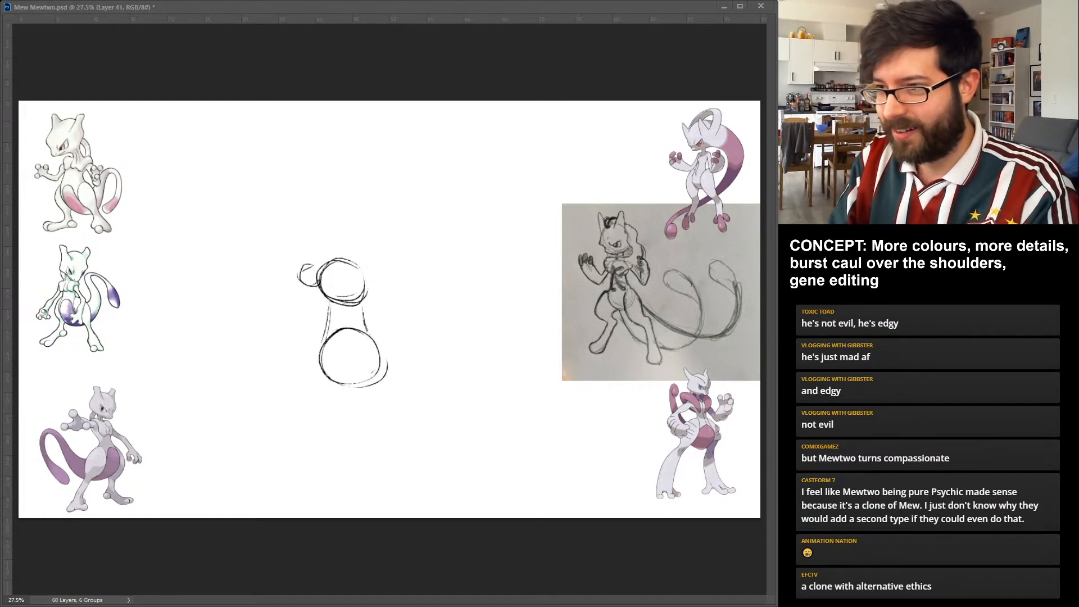
{"action": "left_click_drag", "start_coordinate": [375, 260], "coordinate": [369, 281]}
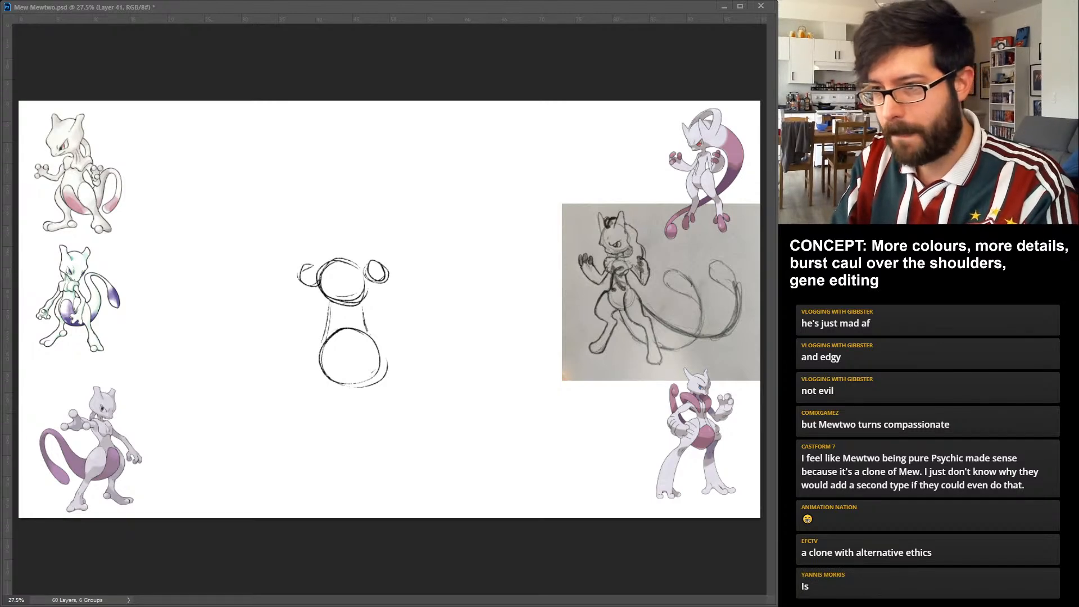
{"action": "mouse_move", "coordinate": [325, 341]}
{"action": "left_mouse_down"}
{"action": "mouse_move", "coordinate": [329, 354]}
{"action": "mouse_move", "coordinate": [370, 366]}
{"action": "mouse_move", "coordinate": [393, 396]}
{"action": "left_mouse_up"}
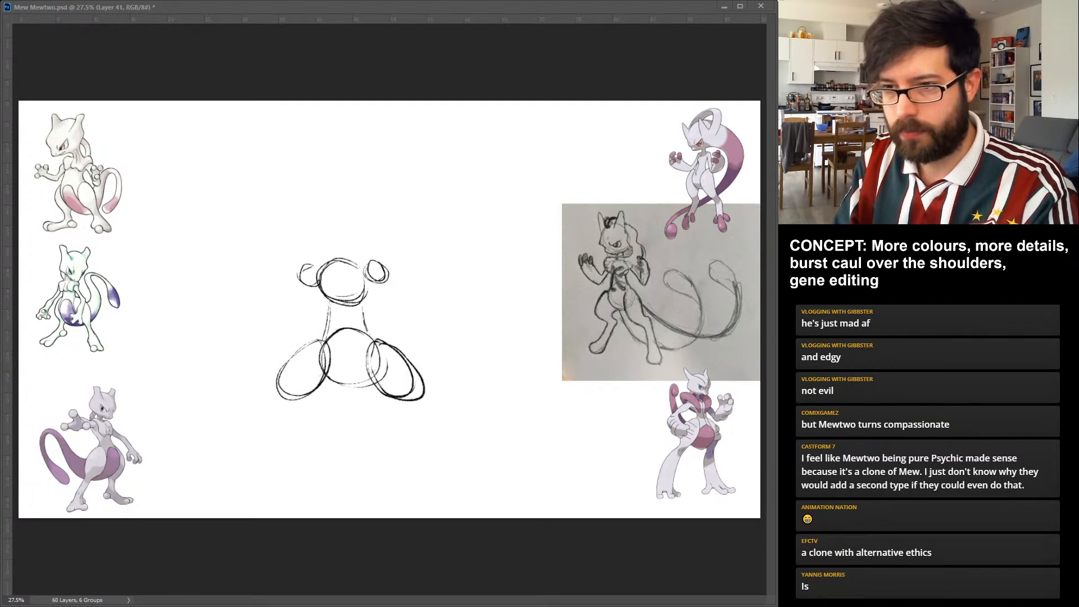
Sketch both lower legs below the thigh ovals in a wide stance, with dark heels, long feet and rounded toes.
{"action": "mouse_move", "coordinate": [295, 396]}
{"action": "left_mouse_down"}
{"action": "mouse_move", "coordinate": [321, 408]}
{"action": "mouse_move", "coordinate": [278, 437]}
{"action": "left_mouse_up"}
{"action": "mouse_move", "coordinate": [295, 396]}
{"action": "left_mouse_down"}
{"action": "mouse_move", "coordinate": [277, 433]}
{"action": "mouse_move", "coordinate": [247, 434]}
{"action": "left_mouse_up"}
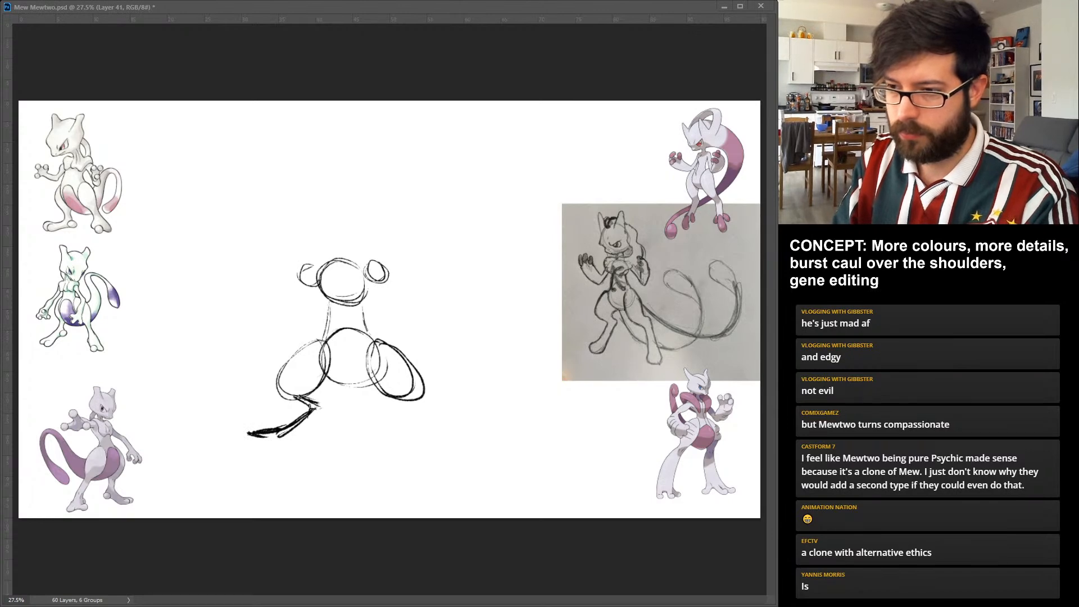
{"action": "left_click_drag", "start_coordinate": [312, 413], "coordinate": [264, 438]}
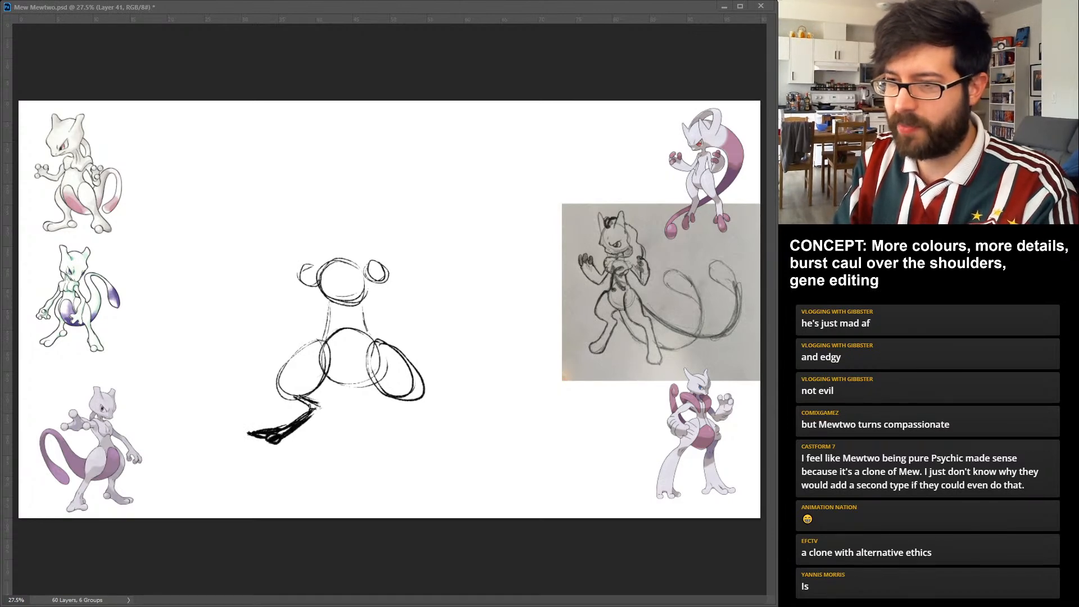
{"action": "left_click_drag", "start_coordinate": [316, 408], "coordinate": [311, 415]}
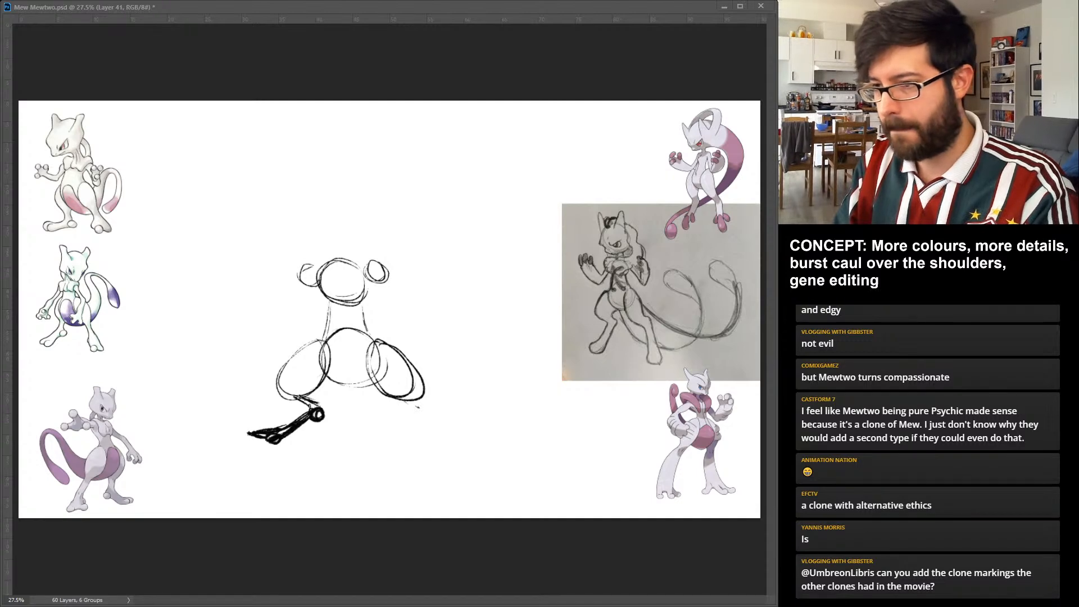
{"action": "left_click_drag", "start_coordinate": [412, 400], "coordinate": [427, 432]}
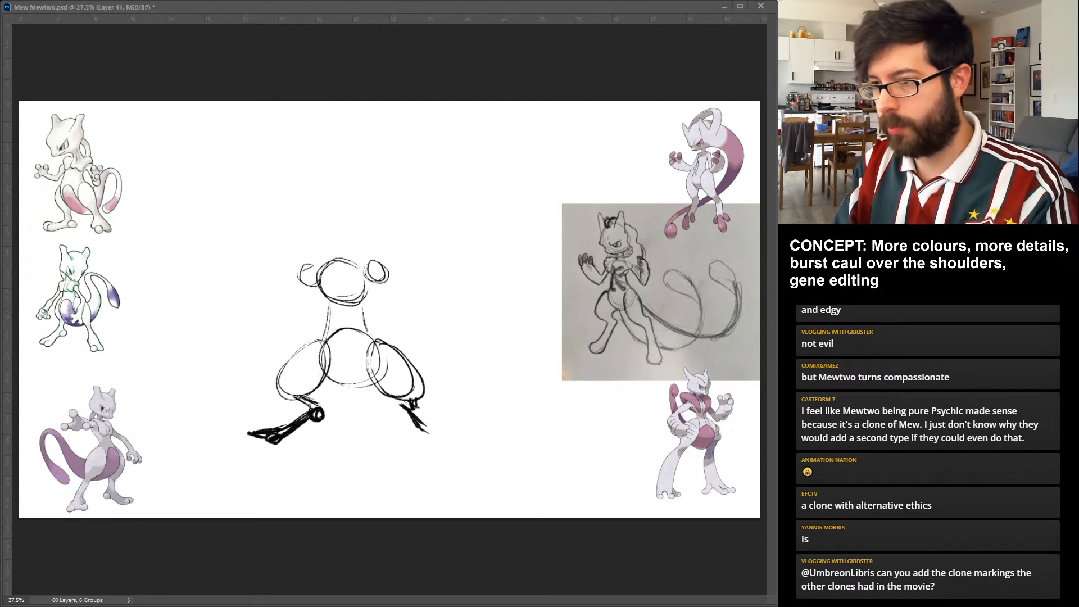
{"action": "mouse_move", "coordinate": [415, 403]}
{"action": "left_mouse_down"}
{"action": "mouse_move", "coordinate": [458, 433]}
{"action": "mouse_move", "coordinate": [420, 412]}
{"action": "mouse_move", "coordinate": [411, 423]}
{"action": "left_mouse_up"}
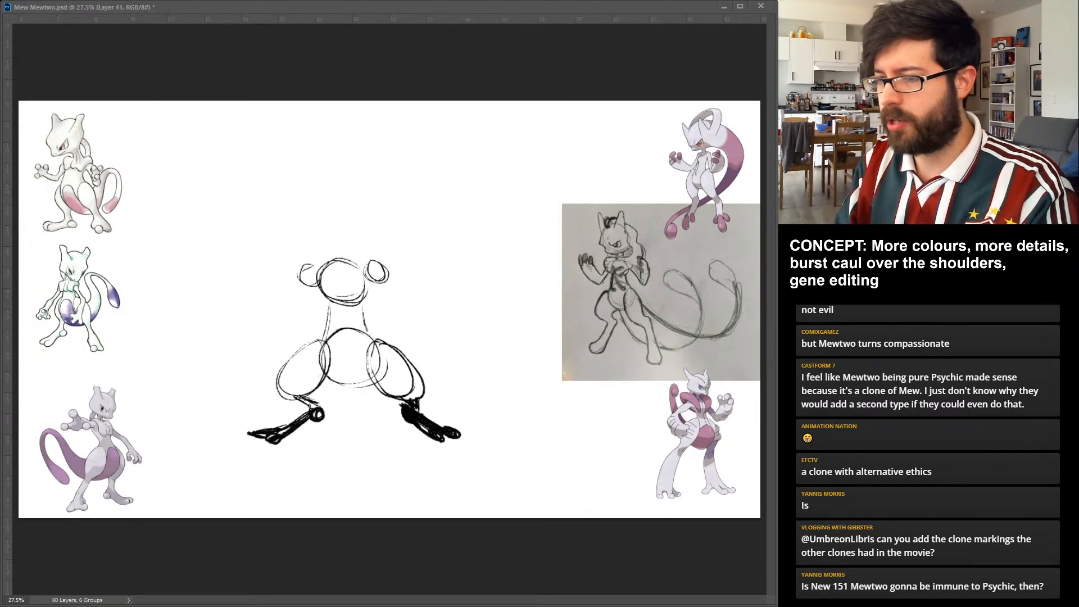
{"action": "left_click_drag", "start_coordinate": [428, 435], "coordinate": [446, 443]}
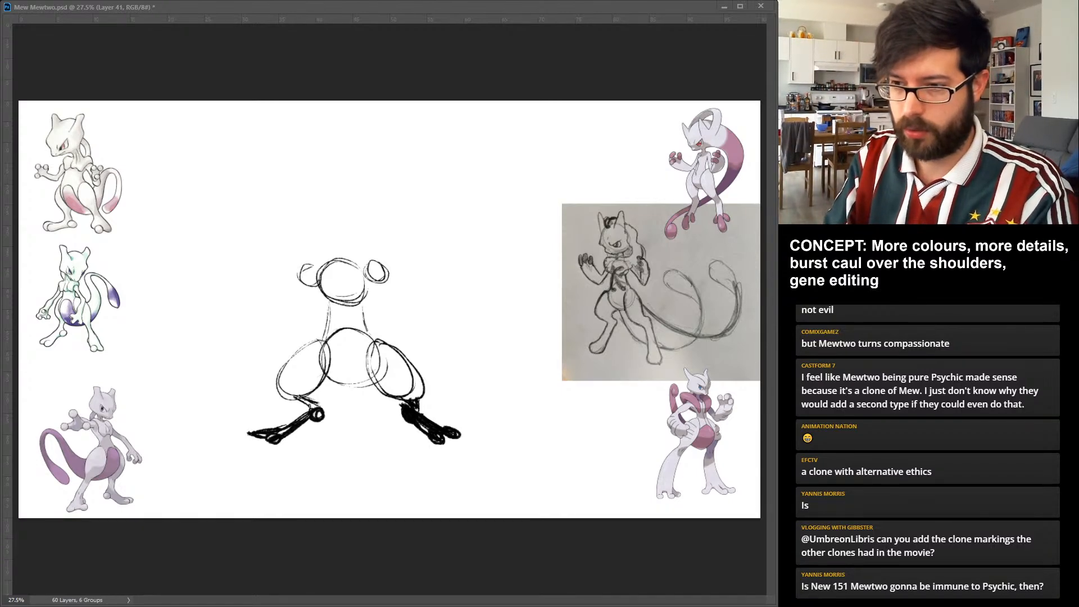
{"action": "left_click_drag", "start_coordinate": [252, 428], "coordinate": [266, 438]}
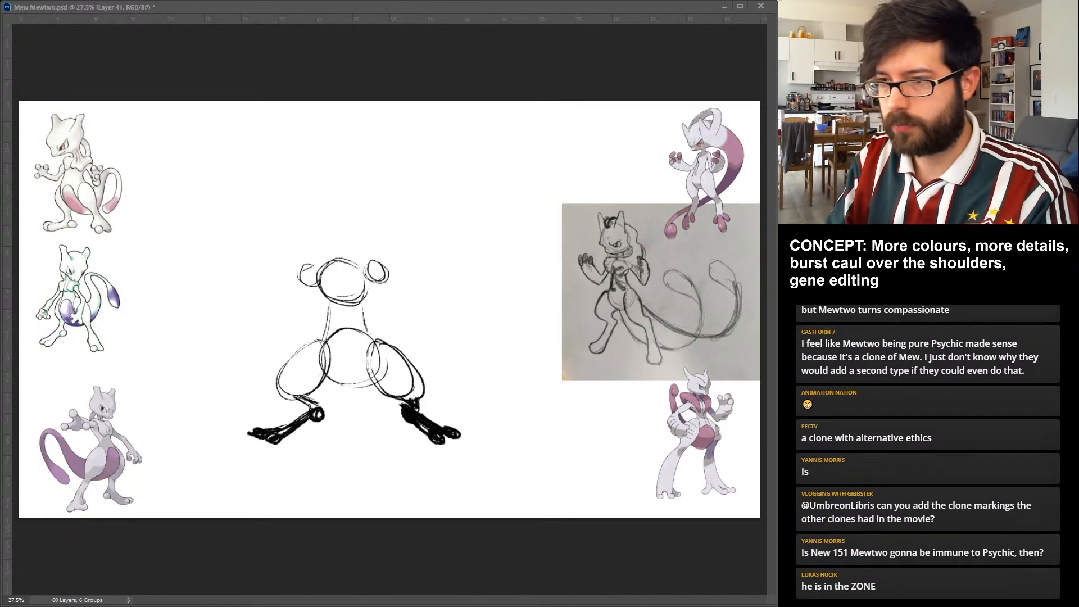
Outline the chest and both shoulders with bolder lines over the circle guides, with a flat upper edge.
{"action": "mouse_move", "coordinate": [336, 257]}
{"action": "left_mouse_down"}
{"action": "mouse_move", "coordinate": [337, 292]}
{"action": "mouse_move", "coordinate": [351, 301]}
{"action": "mouse_move", "coordinate": [393, 265]}
{"action": "mouse_move", "coordinate": [388, 254]}
{"action": "left_mouse_up"}
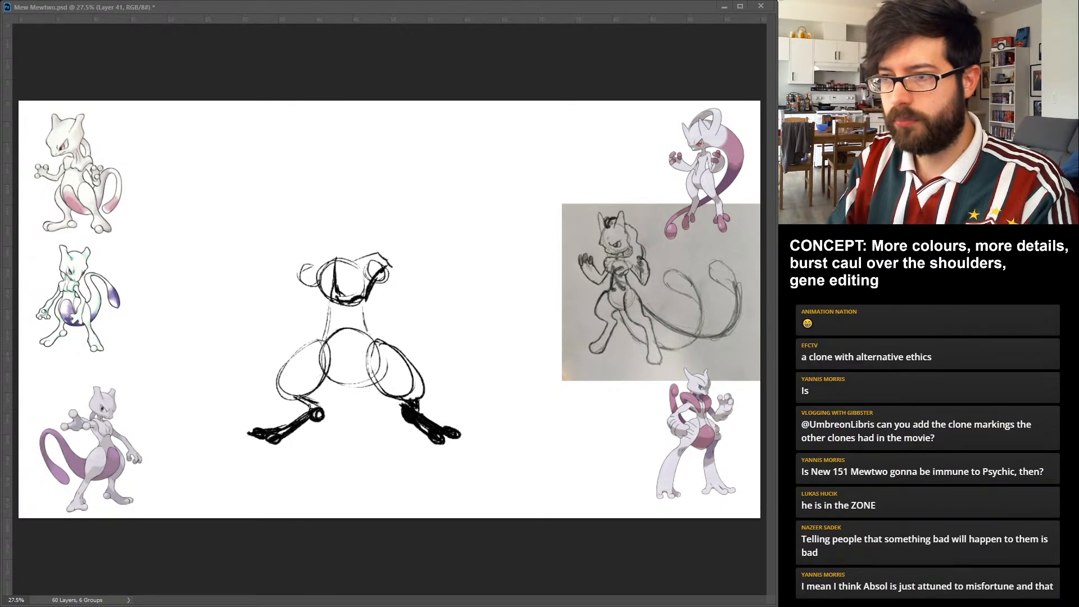
{"action": "left_click_drag", "start_coordinate": [322, 257], "coordinate": [368, 261]}
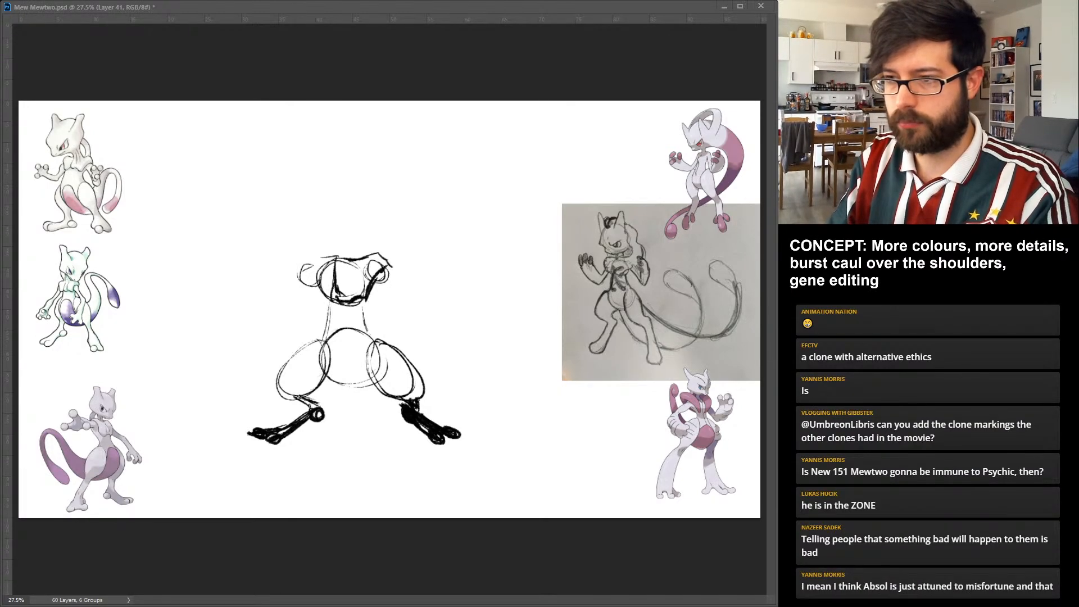
{"action": "left_click_drag", "start_coordinate": [334, 258], "coordinate": [293, 278]}
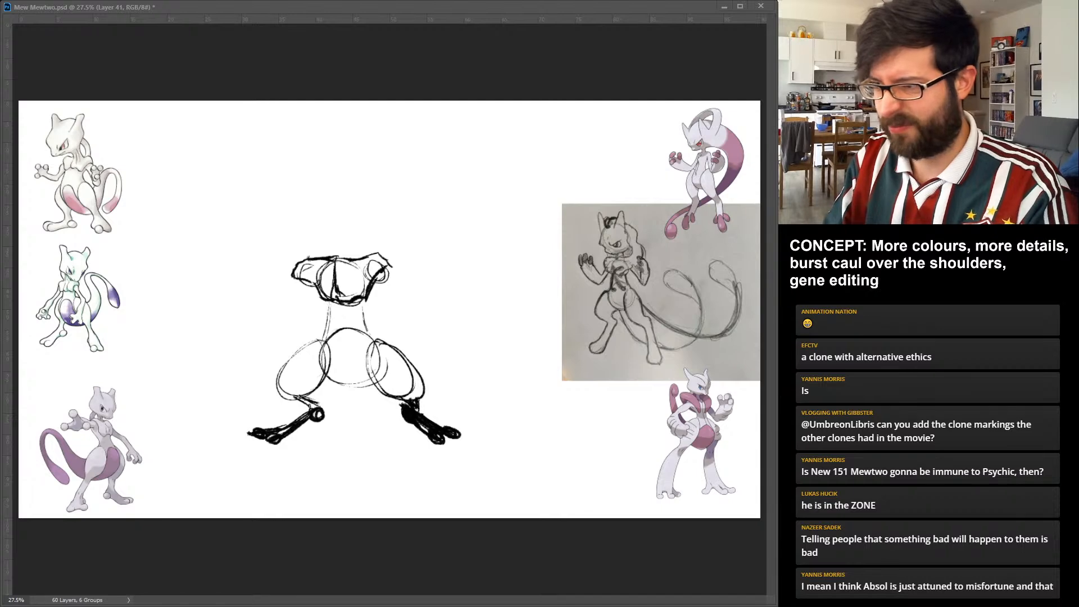
Draw the arm on the figure's left-hand side in the picture, reaching down and outward to a round hand with ball-shaped fingers.
{"action": "mouse_move", "coordinate": [295, 279]}
{"action": "left_mouse_down"}
{"action": "mouse_move", "coordinate": [278, 306]}
{"action": "mouse_move", "coordinate": [232, 331]}
{"action": "mouse_move", "coordinate": [247, 326]}
{"action": "mouse_move", "coordinate": [244, 344]}
{"action": "left_mouse_up"}
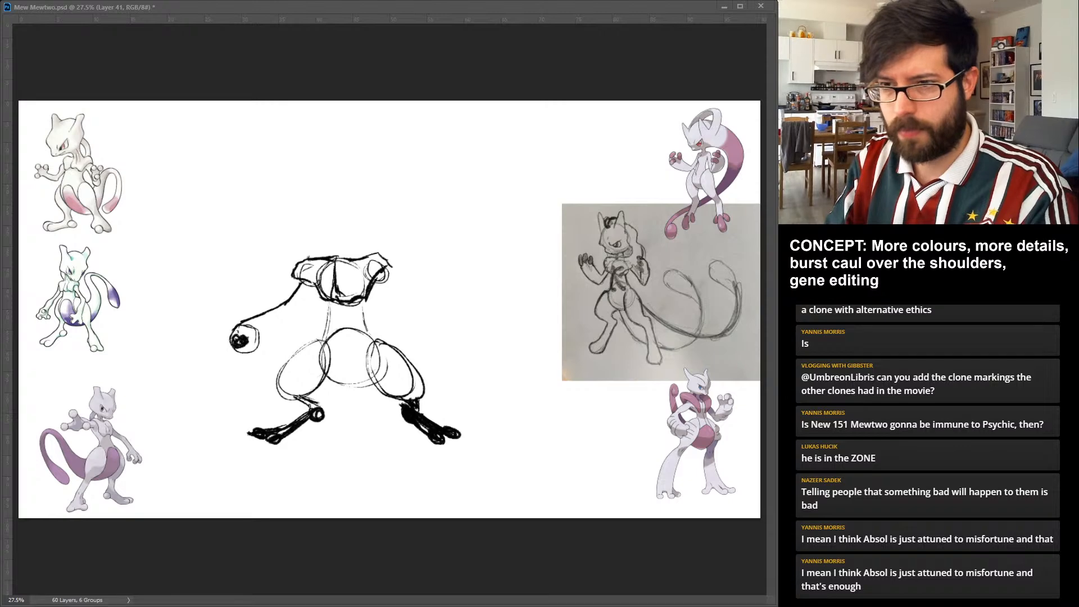
{"action": "mouse_move", "coordinate": [253, 325]}
{"action": "left_mouse_down"}
{"action": "mouse_move", "coordinate": [248, 334]}
{"action": "mouse_move", "coordinate": [266, 353]}
{"action": "left_mouse_up"}
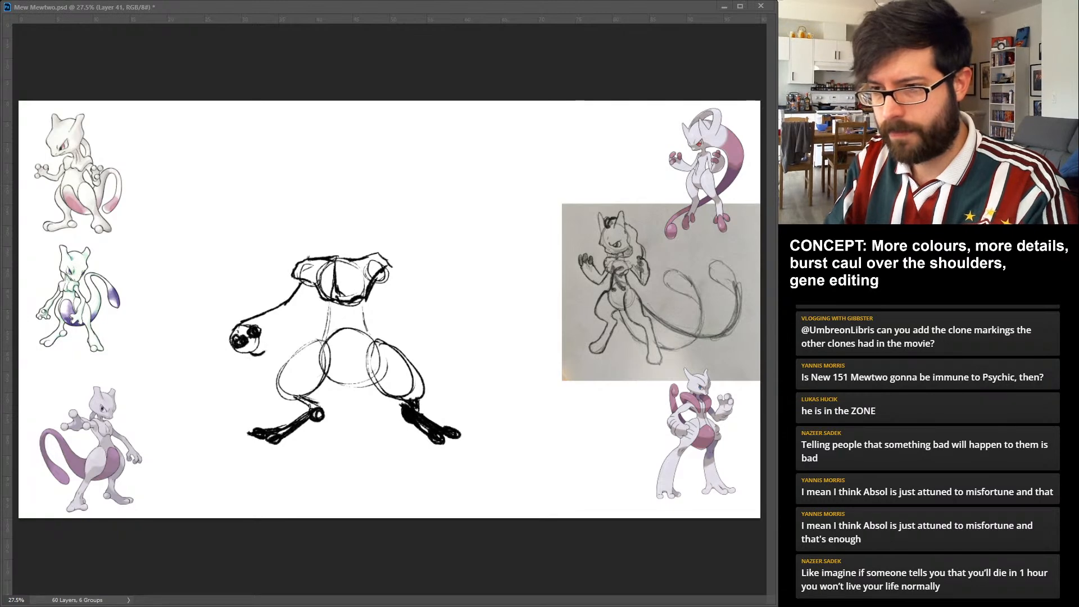
{"action": "left_click_drag", "start_coordinate": [245, 344], "coordinate": [264, 353]}
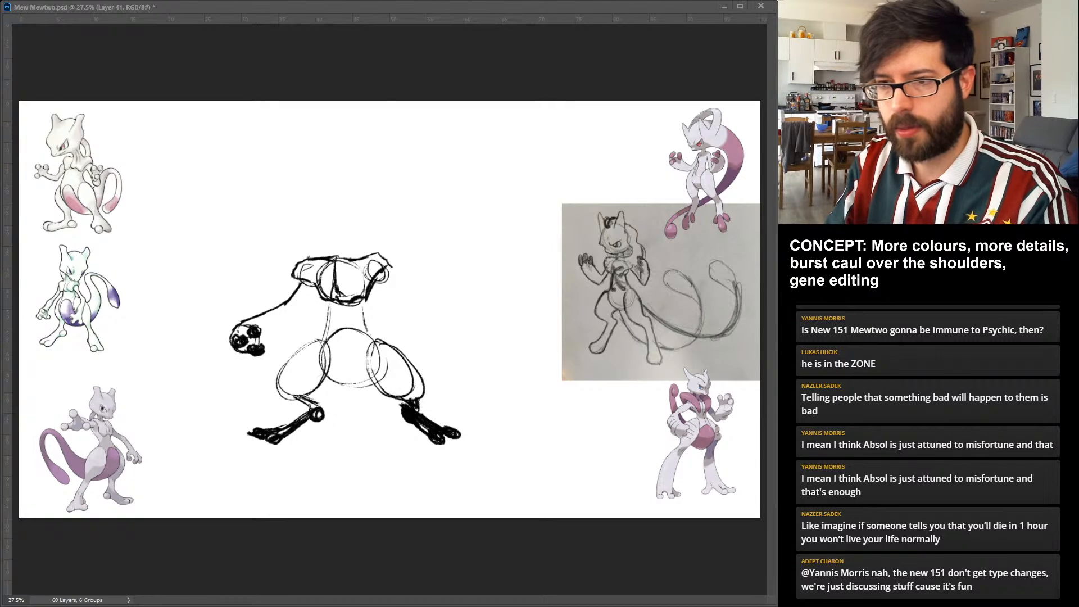
{"action": "left_click_drag", "start_coordinate": [262, 341], "coordinate": [312, 283]}
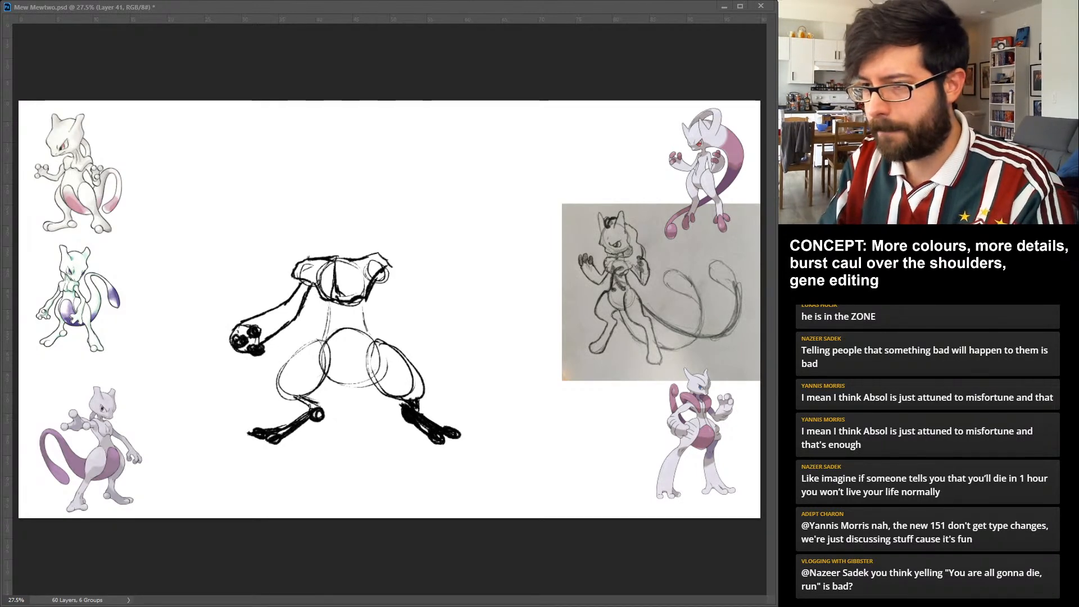
Draw the other arm bent with its hand on the hip, and cross two dark-ended strands down the chest and belly.
{"action": "mouse_move", "coordinate": [384, 273]}
{"action": "left_mouse_down"}
{"action": "mouse_move", "coordinate": [413, 306]}
{"action": "mouse_move", "coordinate": [381, 343]}
{"action": "left_mouse_up"}
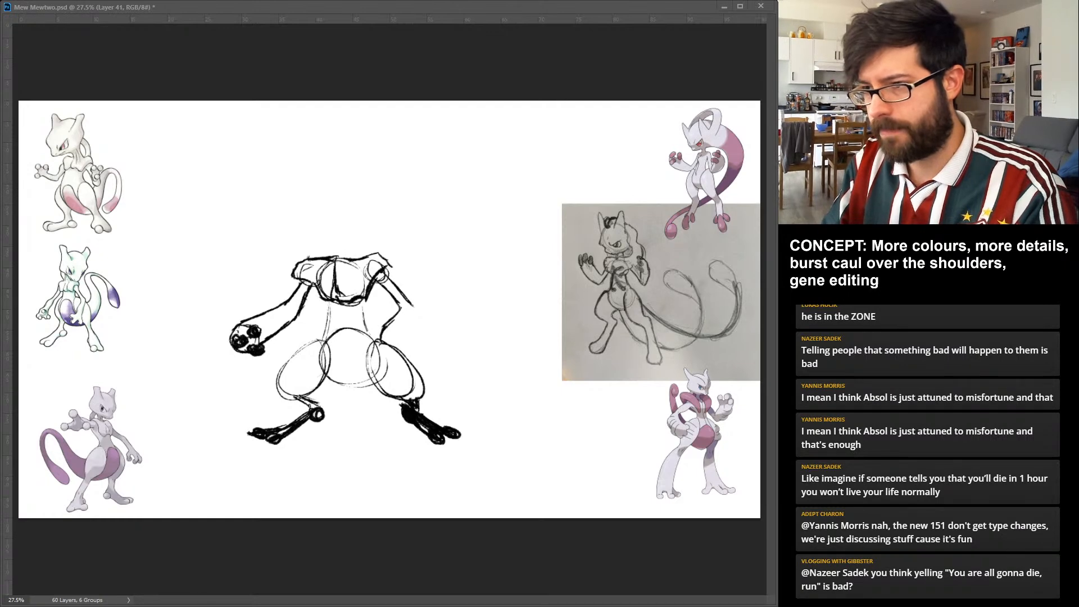
{"action": "mouse_move", "coordinate": [419, 307]}
{"action": "left_mouse_down"}
{"action": "mouse_move", "coordinate": [382, 351]}
{"action": "mouse_move", "coordinate": [372, 340]}
{"action": "mouse_move", "coordinate": [372, 354]}
{"action": "mouse_move", "coordinate": [388, 358]}
{"action": "left_mouse_up"}
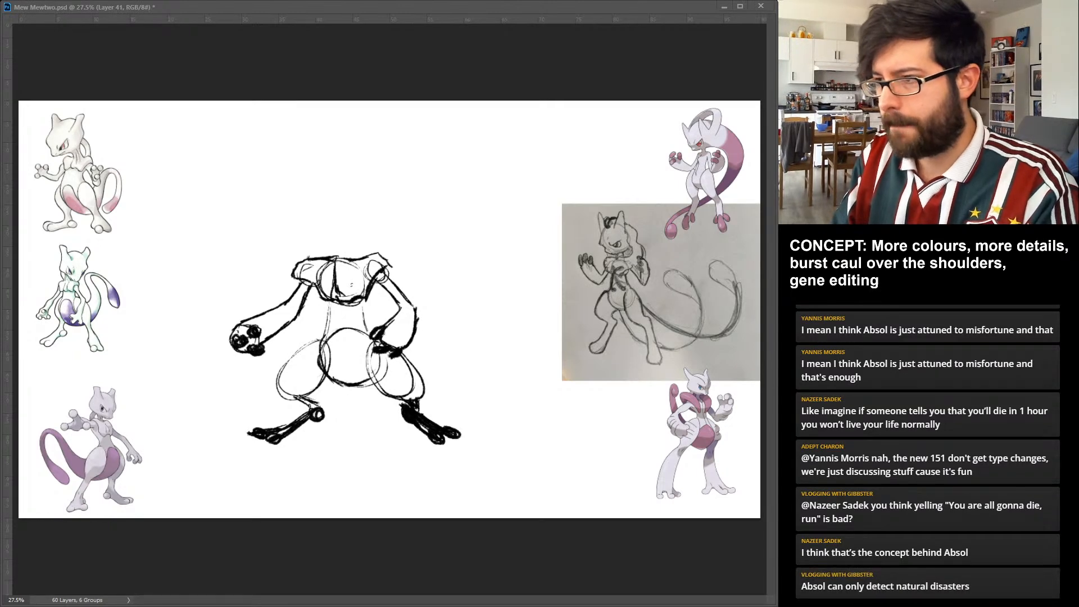
{"action": "left_click_drag", "start_coordinate": [354, 281], "coordinate": [337, 360]}
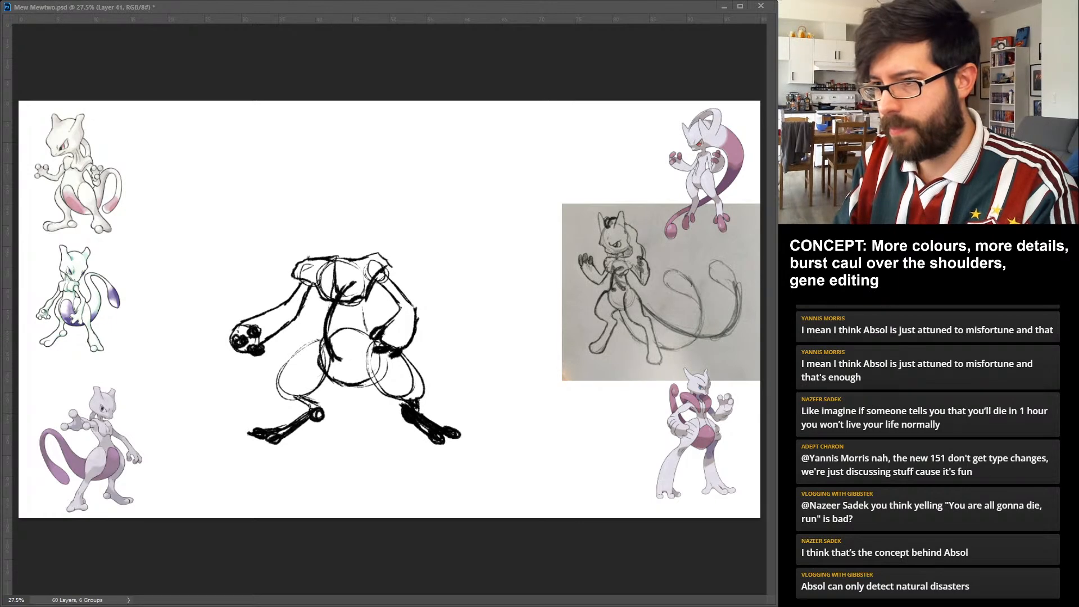
{"action": "left_click_drag", "start_coordinate": [353, 281], "coordinate": [329, 338]}
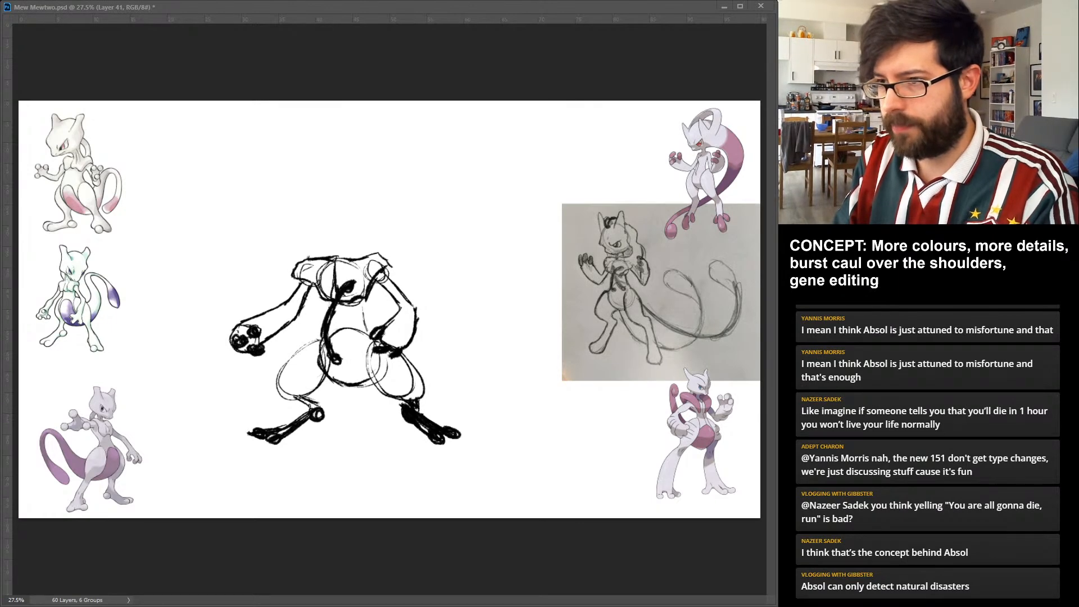
{"action": "mouse_move", "coordinate": [331, 279]}
{"action": "left_mouse_down"}
{"action": "mouse_move", "coordinate": [319, 298]}
{"action": "mouse_move", "coordinate": [360, 360]}
{"action": "left_mouse_up"}
{"action": "left_click_drag", "start_coordinate": [332, 320], "coordinate": [347, 348]}
{"action": "left_click_drag", "start_coordinate": [329, 284], "coordinate": [336, 330]}
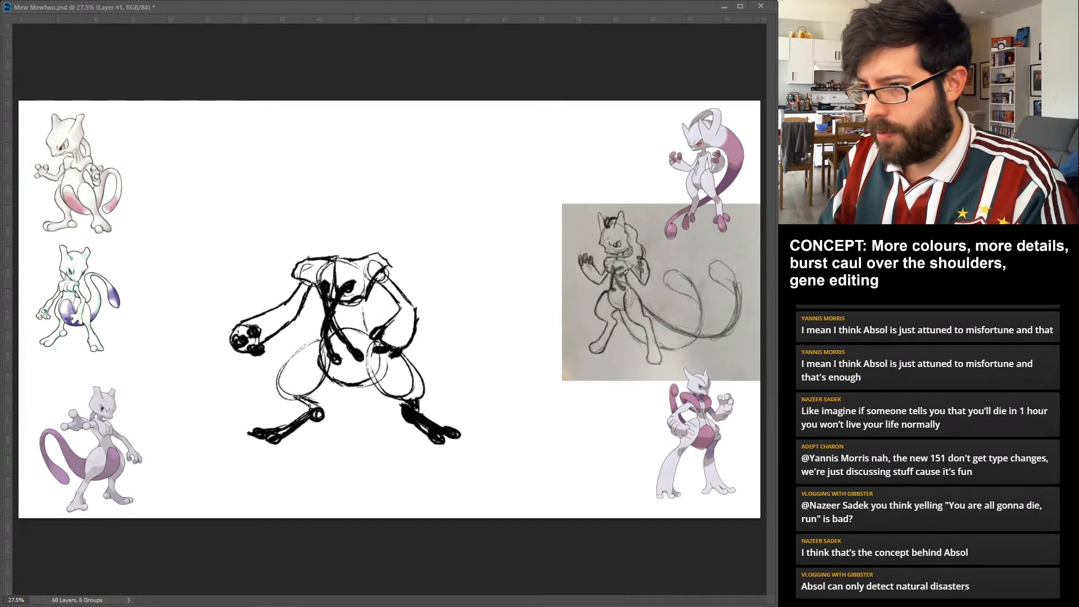
Sketch a long tail sweeping from beneath the hips behind the leg and curling upward to an oval tip.
{"action": "left_click_drag", "start_coordinate": [414, 365], "coordinate": [523, 390]}
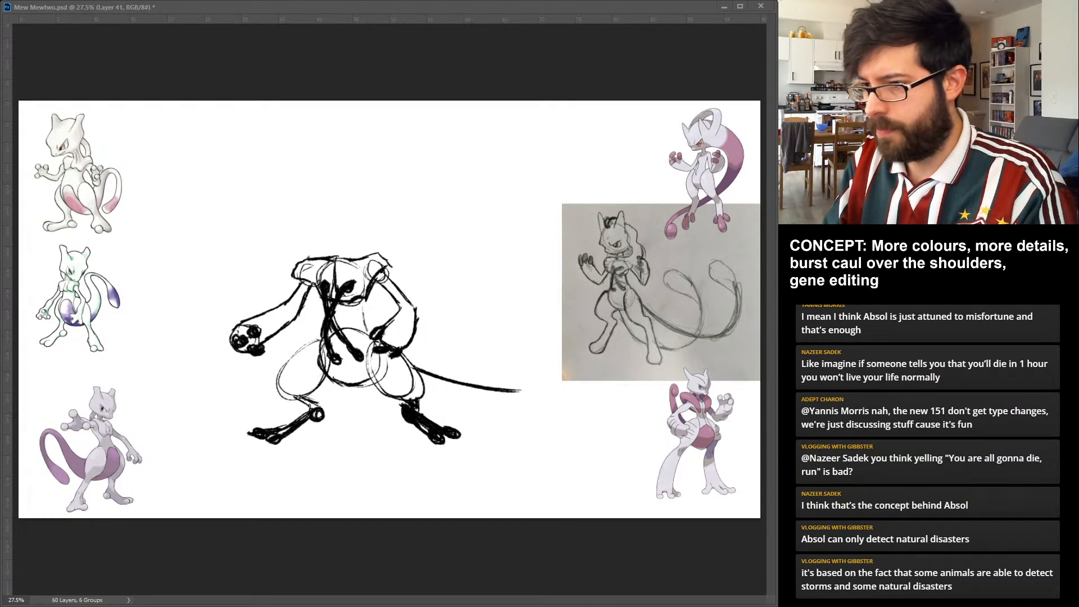
{"action": "mouse_move", "coordinate": [349, 391]}
{"action": "left_mouse_down"}
{"action": "mouse_move", "coordinate": [445, 420]}
{"action": "mouse_move", "coordinate": [493, 322]}
{"action": "left_mouse_up"}
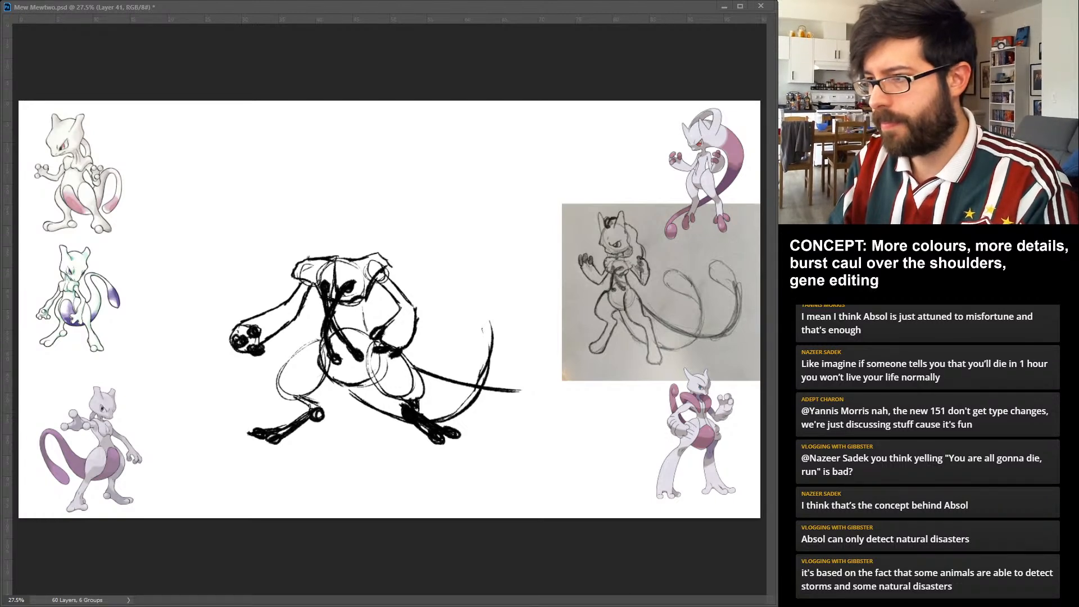
{"action": "left_click_drag", "start_coordinate": [494, 343], "coordinate": [447, 264]}
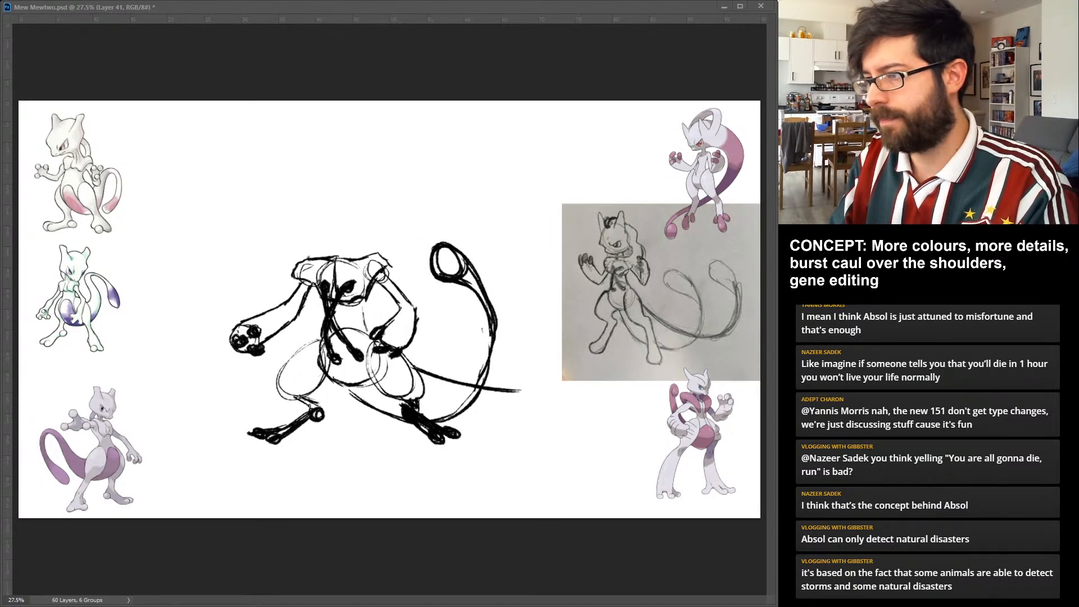
Try extending the rough second tail line outward, and remove that line from the thigh to beyond the curled tail.
{"action": "left_click_drag", "start_coordinate": [477, 393], "coordinate": [586, 371]}
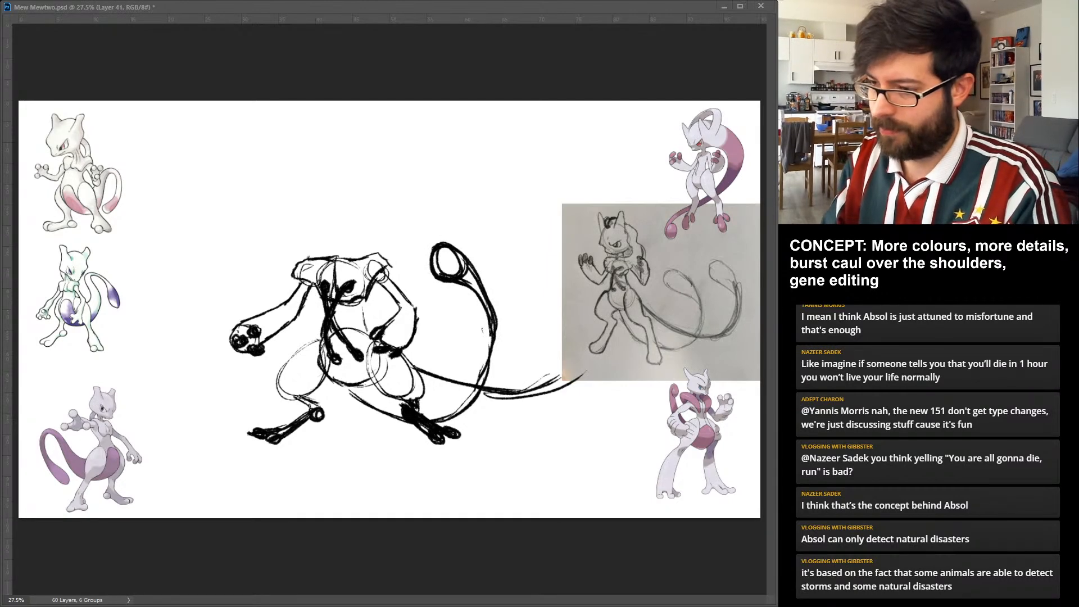
{"action": "key", "text": "ctrl+z"}
{"action": "key", "text": "ctrl+z"}
{"action": "key", "text": "ctrl+z"}
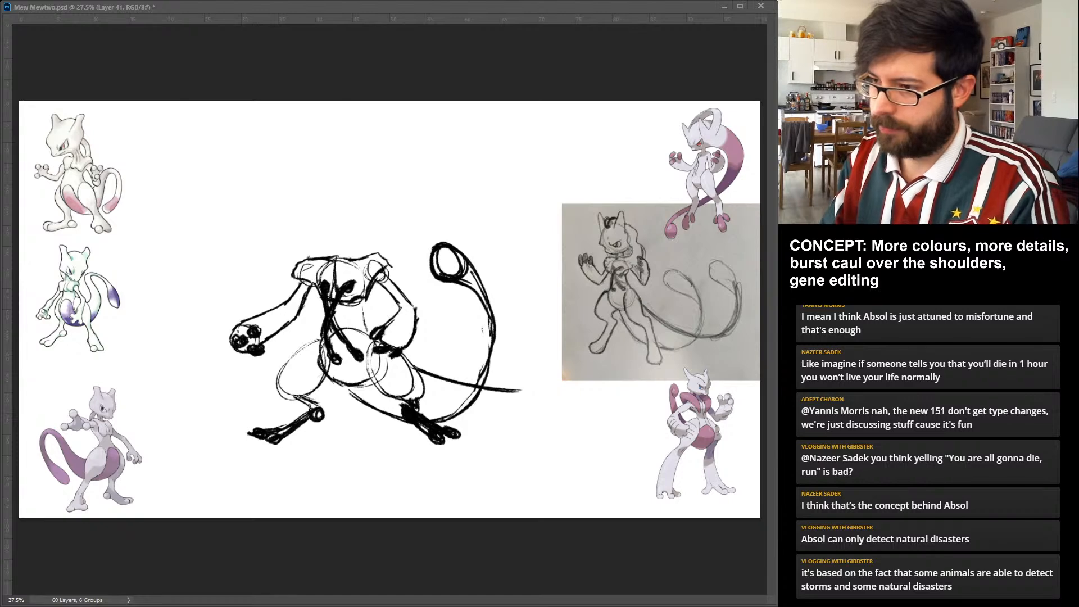
{"action": "left_click_drag", "start_coordinate": [464, 259], "coordinate": [494, 334]}
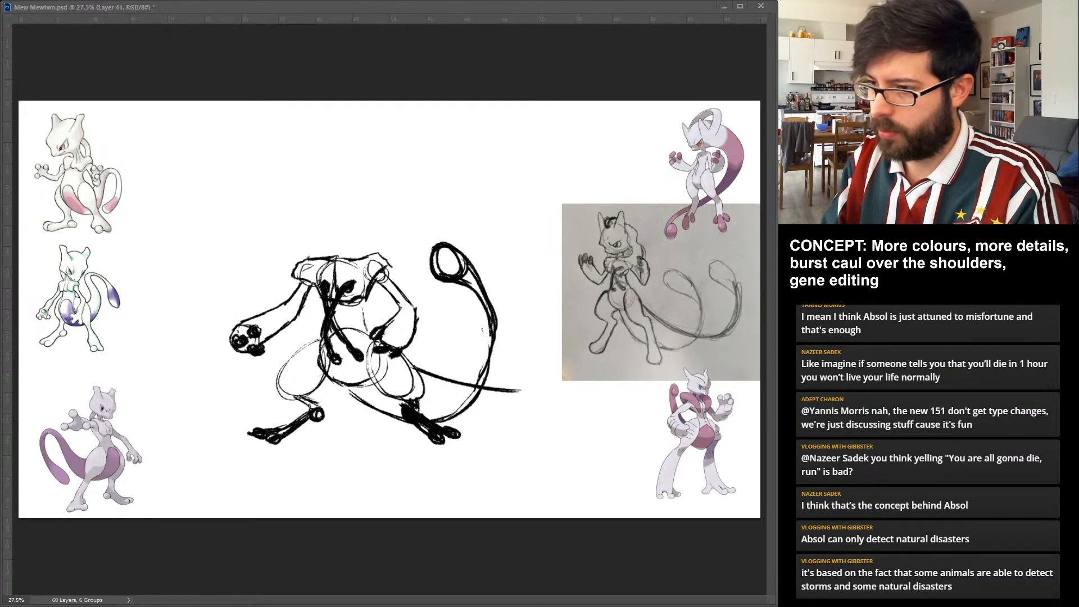
{"action": "key", "text": "ctrl+z"}
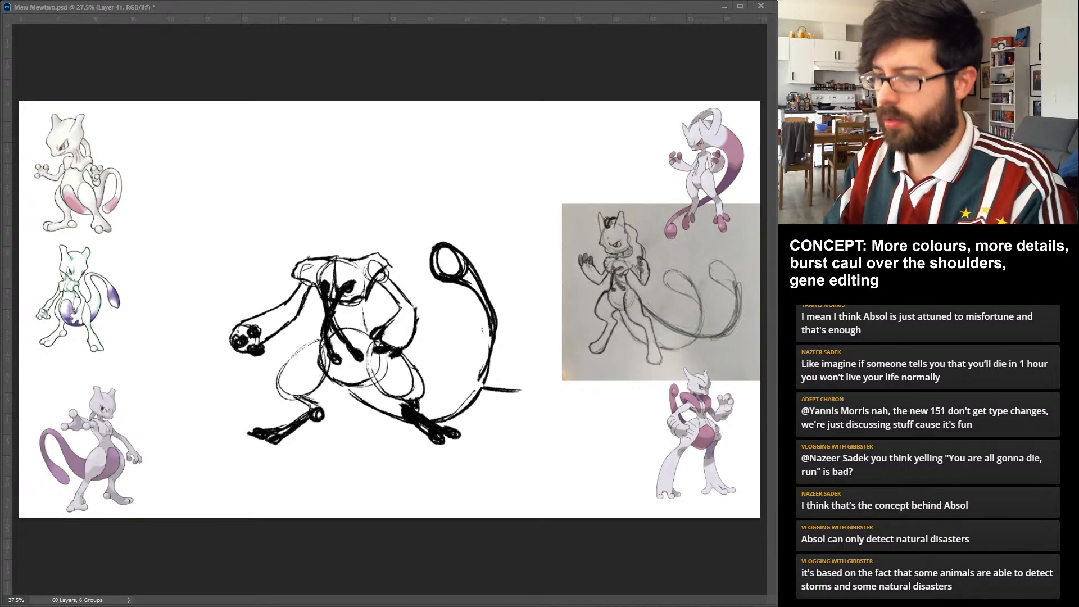
{"action": "key", "text": "ctrl+z"}
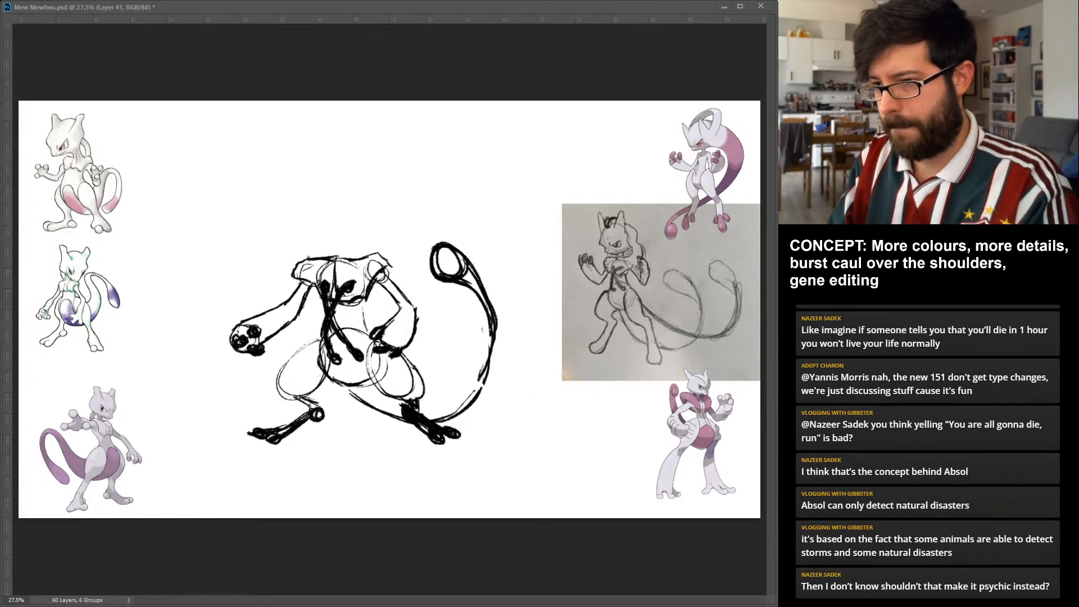
Sketch a second, longer tail sweeping lower and curling up over the pencil-sketch reference, and hatch the oval tips of both tails.
{"action": "left_click_drag", "start_coordinate": [349, 385], "coordinate": [390, 420]}
{"action": "mouse_move", "coordinate": [486, 365]}
{"action": "left_mouse_down"}
{"action": "mouse_move", "coordinate": [476, 395]}
{"action": "mouse_move", "coordinate": [520, 426]}
{"action": "mouse_move", "coordinate": [559, 427]}
{"action": "left_mouse_up"}
{"action": "mouse_move", "coordinate": [472, 423]}
{"action": "left_mouse_down"}
{"action": "mouse_move", "coordinate": [566, 418]}
{"action": "mouse_move", "coordinate": [589, 395]}
{"action": "left_mouse_up"}
{"action": "left_click_drag", "start_coordinate": [517, 430], "coordinate": [604, 370]}
{"action": "left_click_drag", "start_coordinate": [575, 412], "coordinate": [618, 333]}
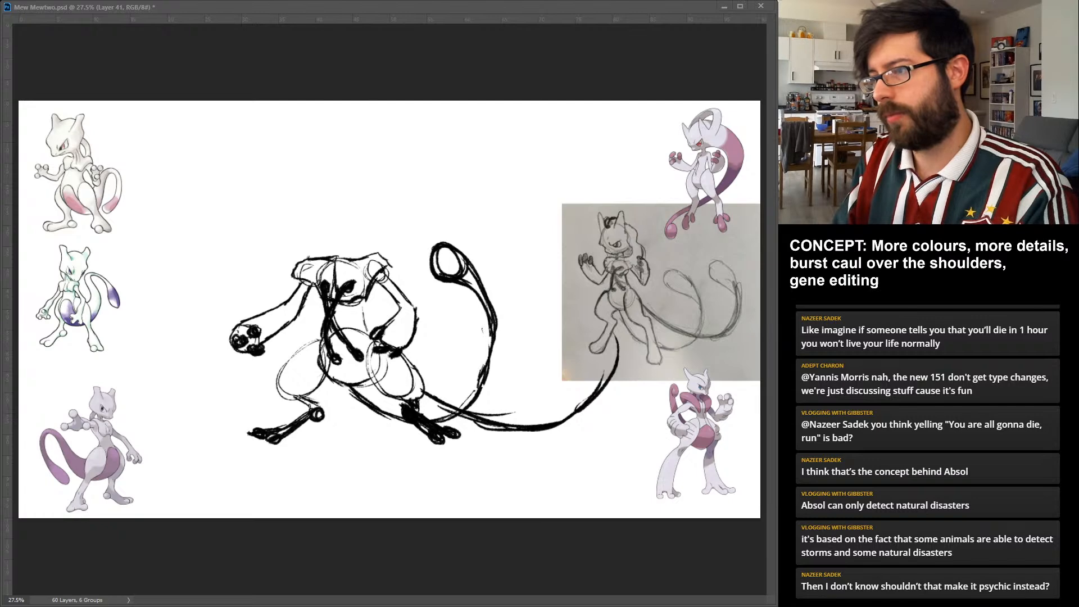
{"action": "left_click_drag", "start_coordinate": [606, 371], "coordinate": [562, 266]}
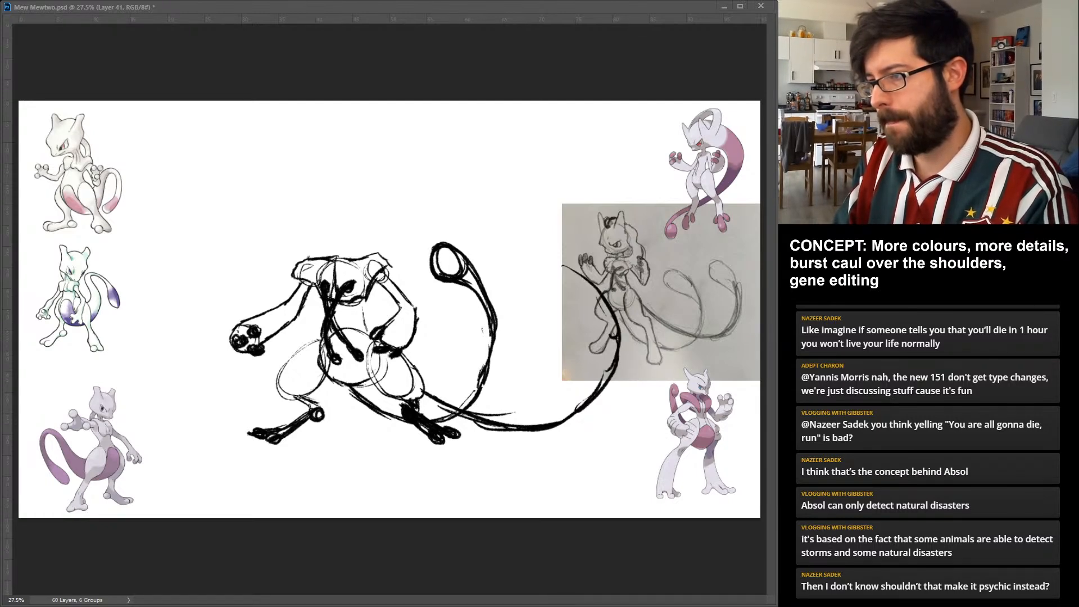
{"action": "left_click_drag", "start_coordinate": [615, 333], "coordinate": [542, 276]}
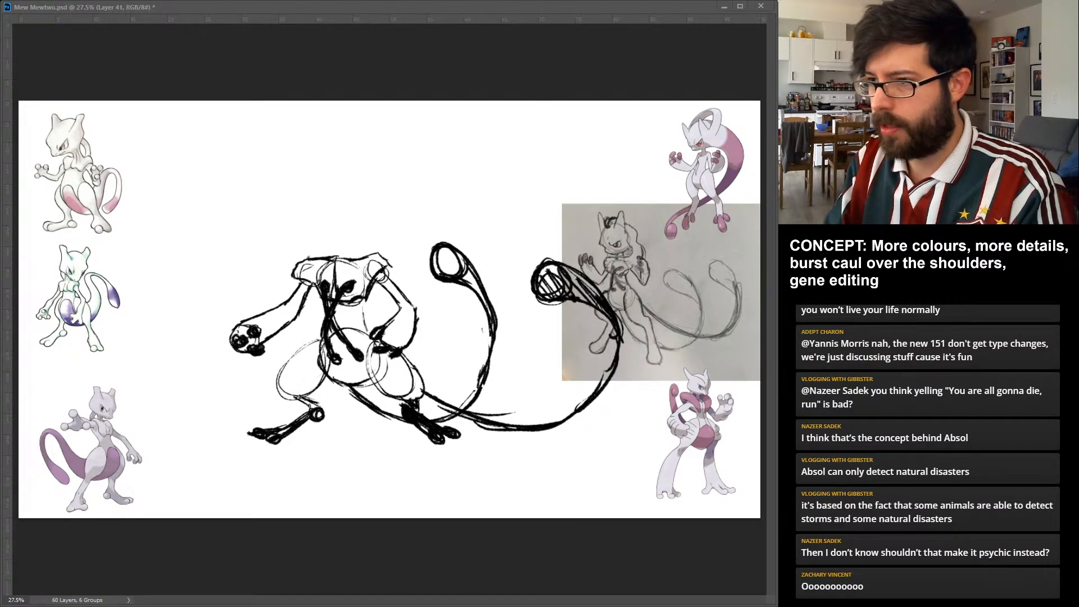
{"action": "left_click_drag", "start_coordinate": [495, 312], "coordinate": [441, 259]}
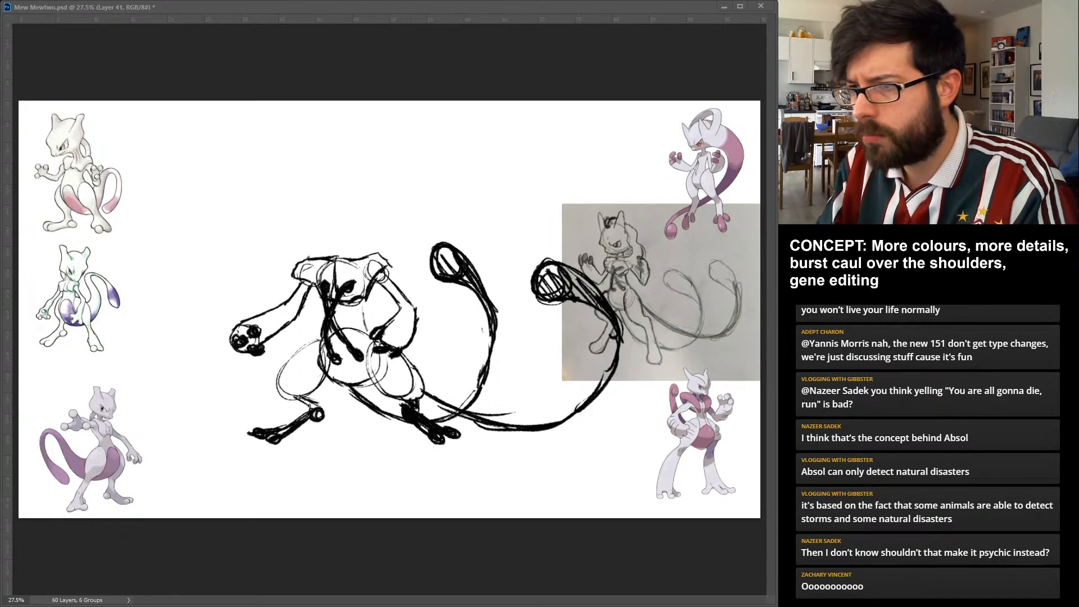
Draw a round head above the shoulders with a thick jawline, narrow scowling eyes and a short neck joining the chest.
{"action": "left_click_drag", "start_coordinate": [340, 178], "coordinate": [365, 194]}
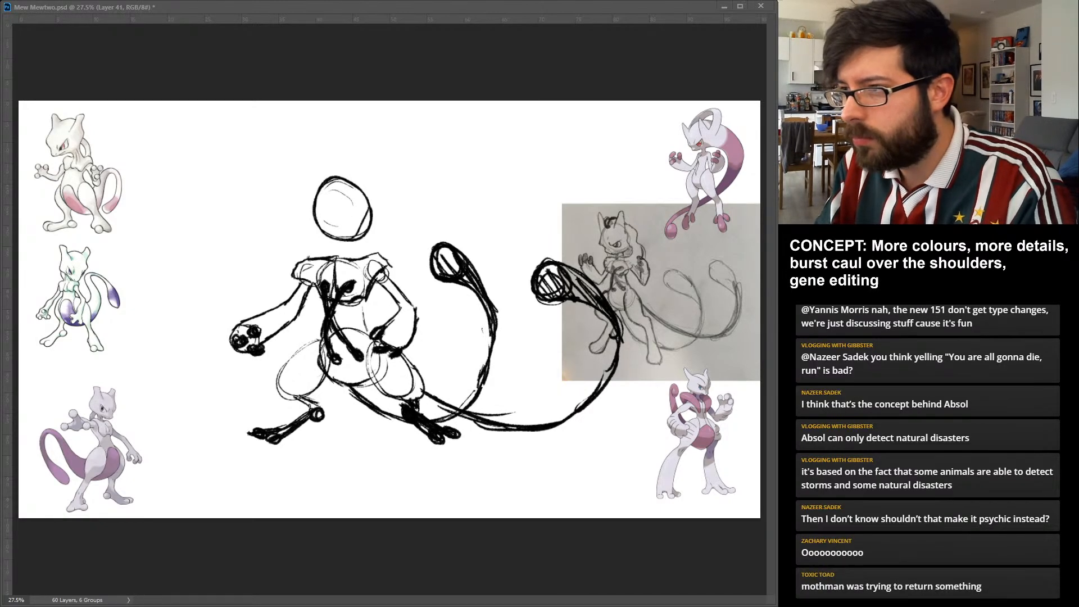
{"action": "left_click_drag", "start_coordinate": [375, 213], "coordinate": [363, 241]}
{"action": "mouse_move", "coordinate": [375, 195]}
{"action": "left_mouse_down"}
{"action": "mouse_move", "coordinate": [374, 216]}
{"action": "mouse_move", "coordinate": [376, 200]}
{"action": "left_mouse_up"}
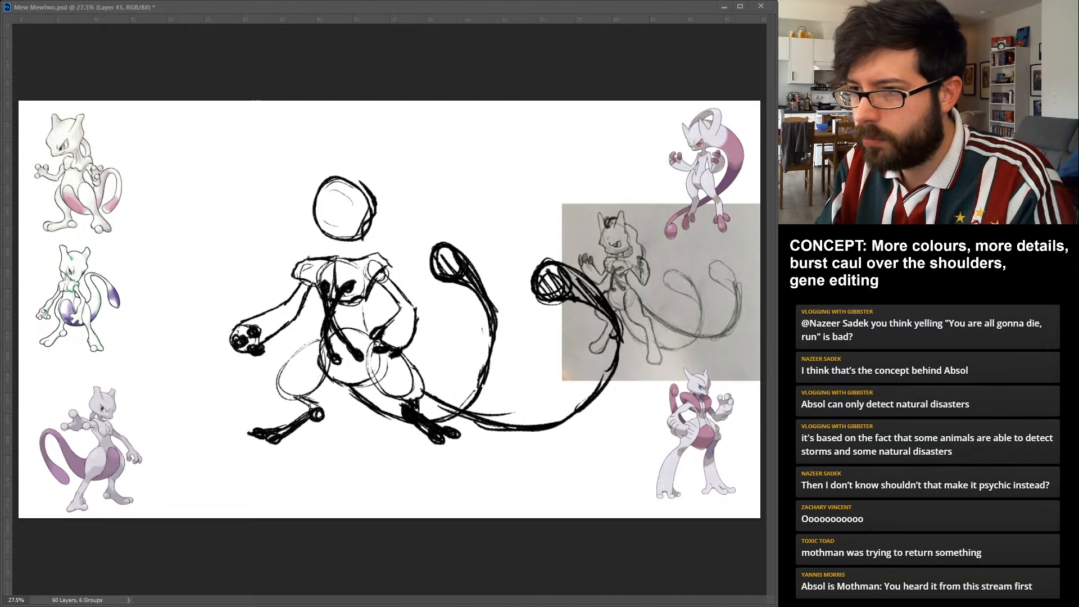
{"action": "mouse_move", "coordinate": [325, 235]}
{"action": "left_mouse_down"}
{"action": "mouse_move", "coordinate": [363, 247]}
{"action": "mouse_move", "coordinate": [370, 220]}
{"action": "left_mouse_up"}
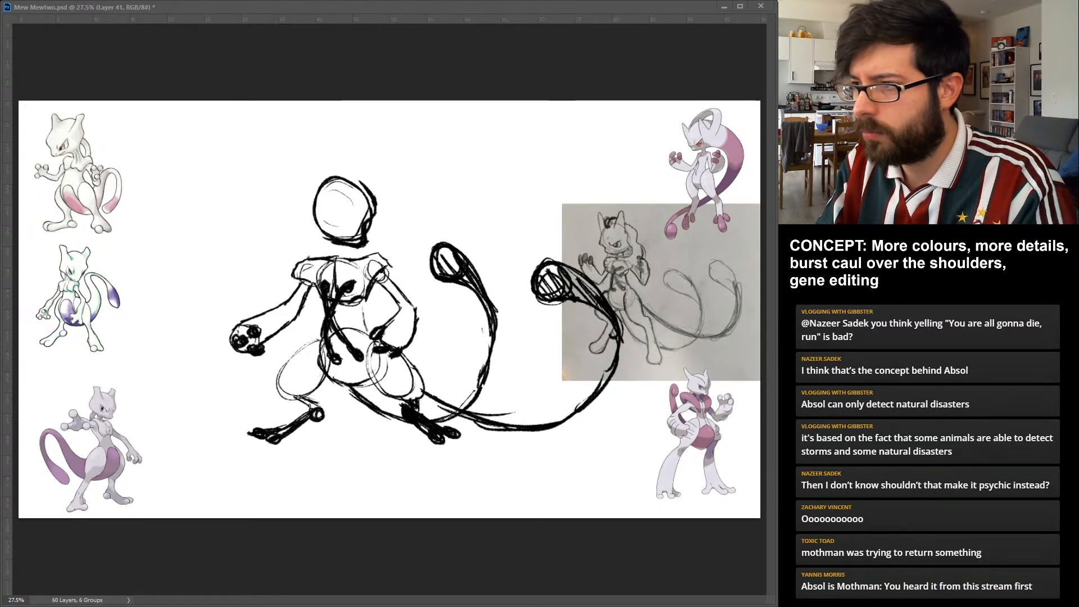
{"action": "left_click_drag", "start_coordinate": [328, 214], "coordinate": [353, 222]}
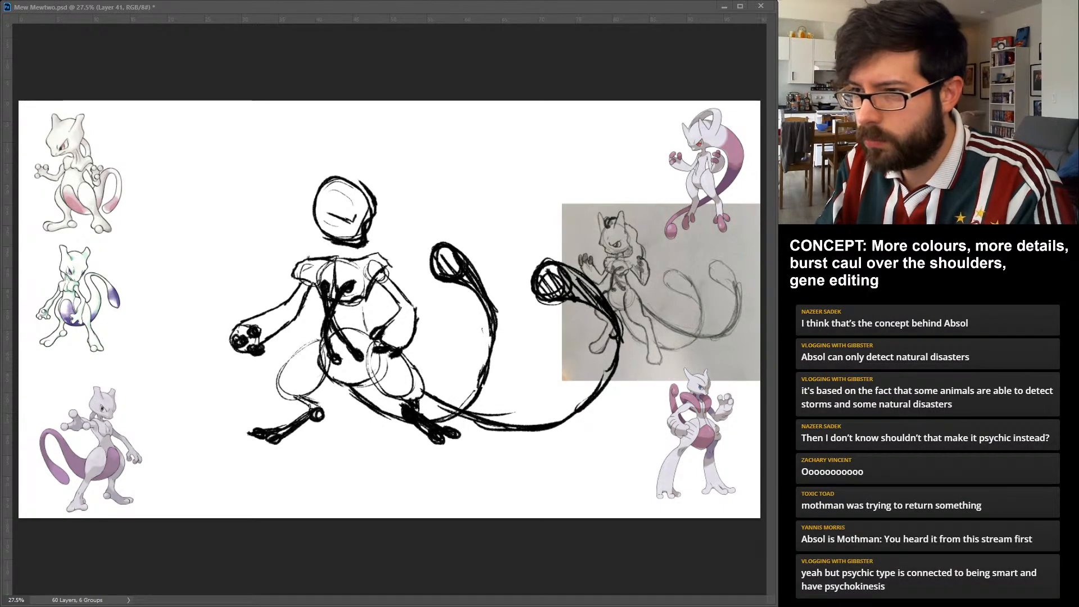
{"action": "left_click_drag", "start_coordinate": [329, 215], "coordinate": [351, 221]}
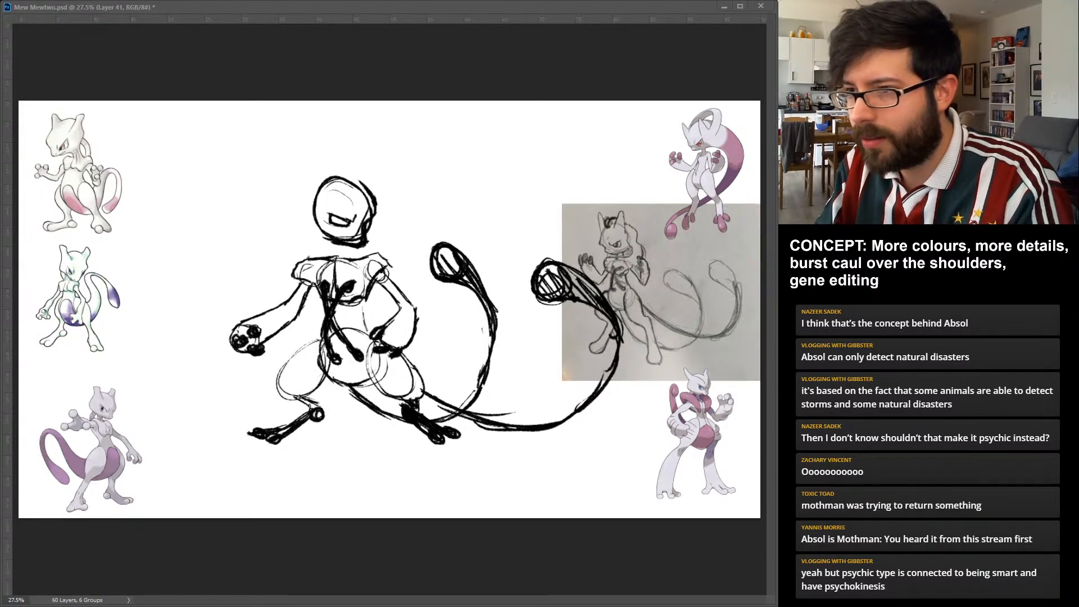
{"action": "left_click_drag", "start_coordinate": [337, 218], "coordinate": [348, 222]}
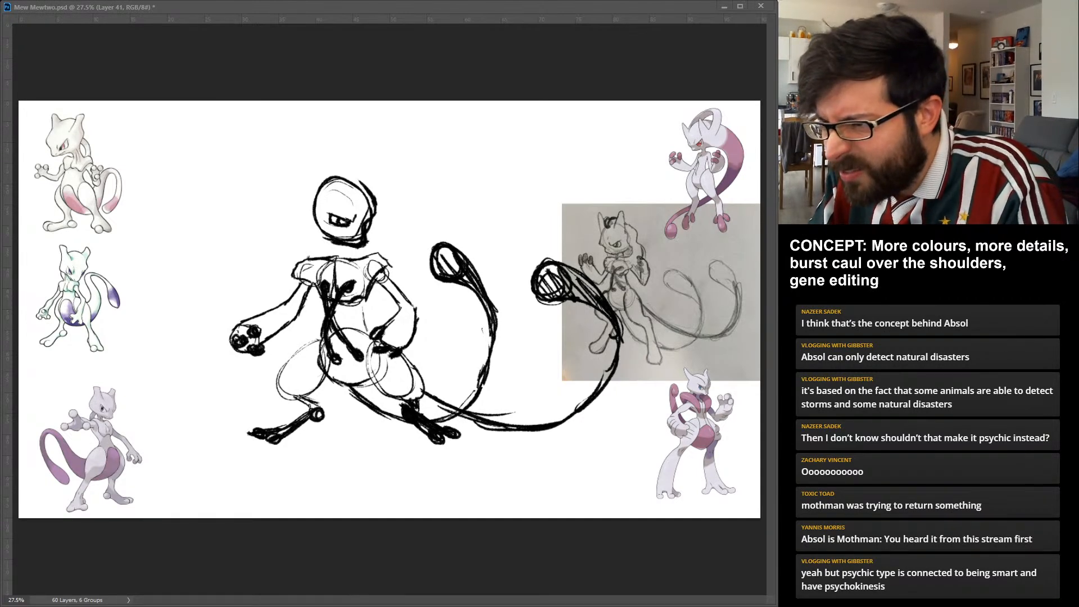
{"action": "mouse_move", "coordinate": [337, 244]}
{"action": "left_mouse_down"}
{"action": "mouse_move", "coordinate": [330, 259]}
{"action": "mouse_move", "coordinate": [346, 259]}
{"action": "left_mouse_up"}
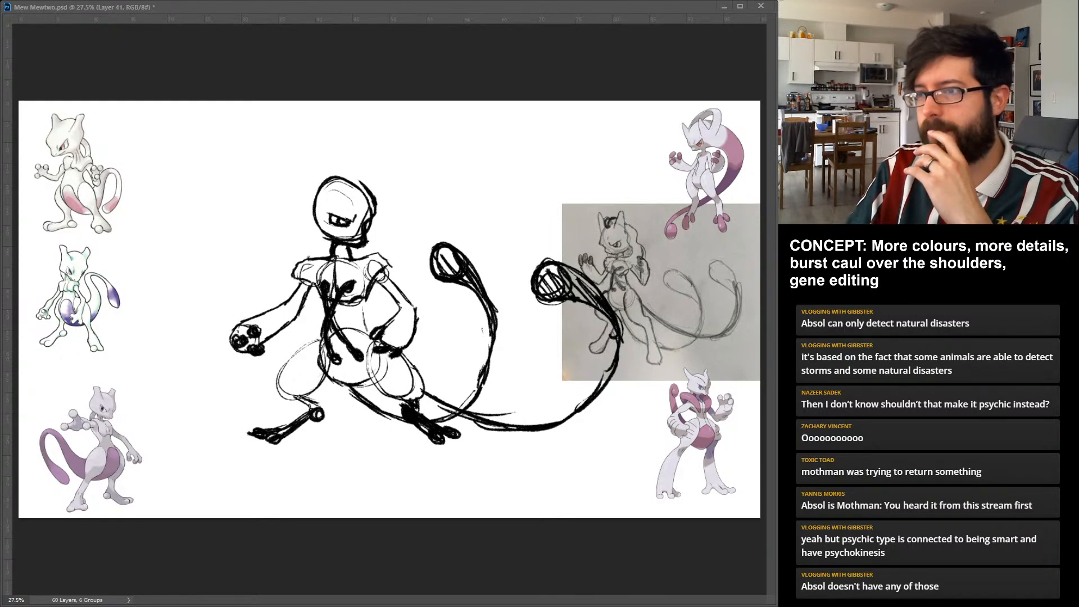
Draw two tall pointed ears flaring outward from the head, with a rounded skull bump between them.
{"action": "left_click_drag", "start_coordinate": [319, 146], "coordinate": [316, 195]}
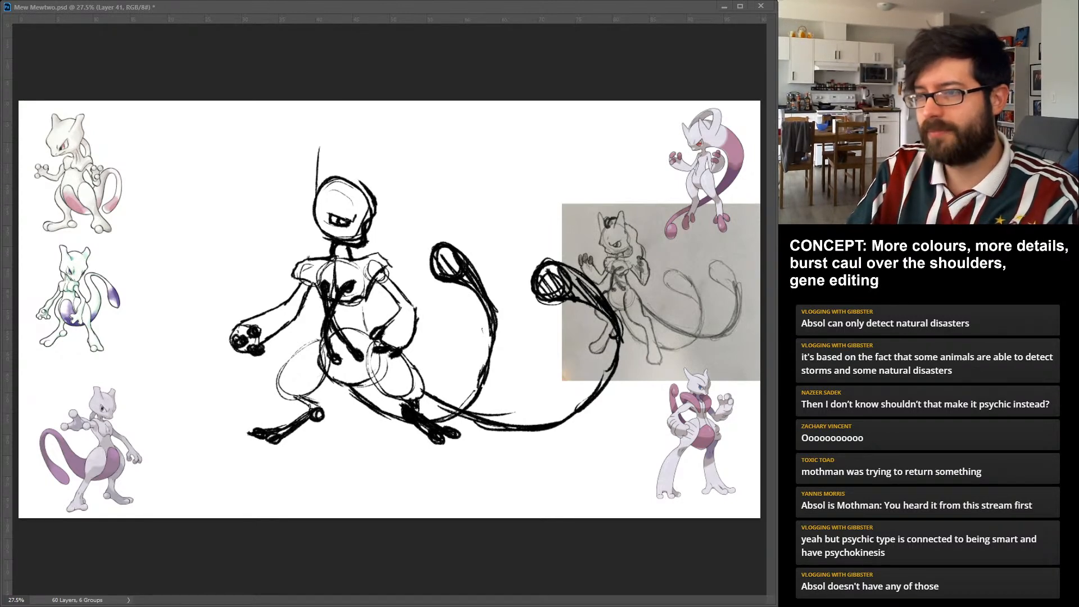
{"action": "key", "text": "ctrl+z"}
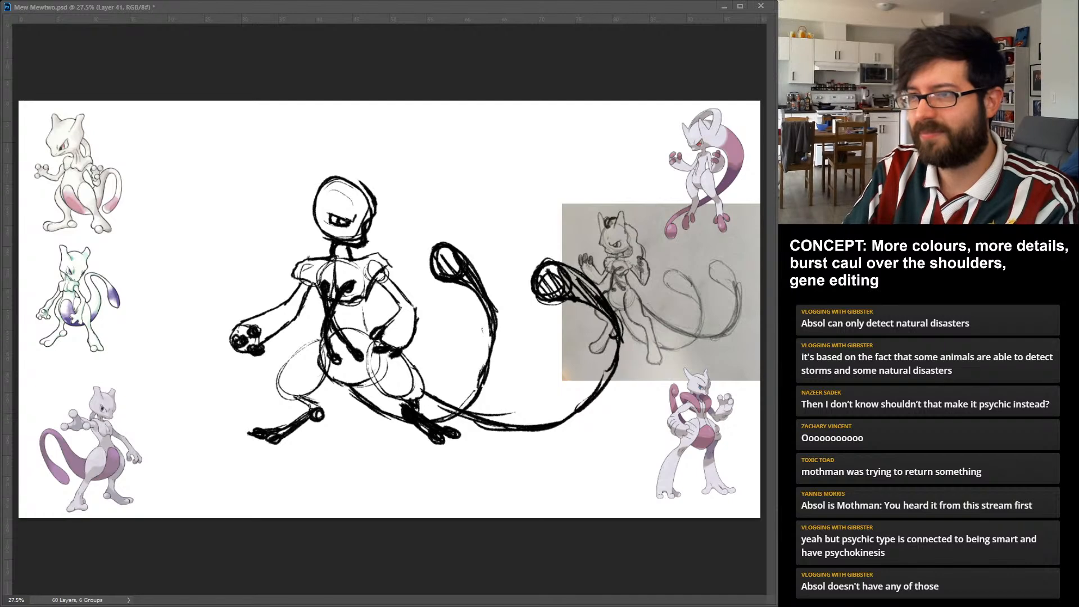
{"action": "mouse_move", "coordinate": [323, 162]}
{"action": "left_mouse_down"}
{"action": "mouse_move", "coordinate": [341, 183]}
{"action": "mouse_move", "coordinate": [335, 175]}
{"action": "left_mouse_up"}
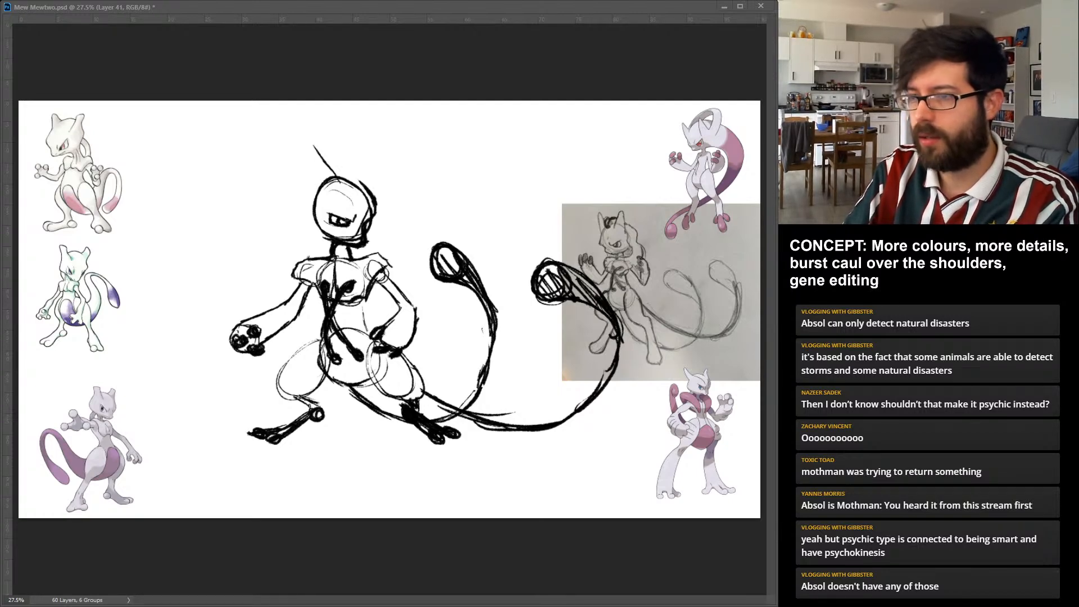
{"action": "left_click_drag", "start_coordinate": [301, 137], "coordinate": [315, 191]}
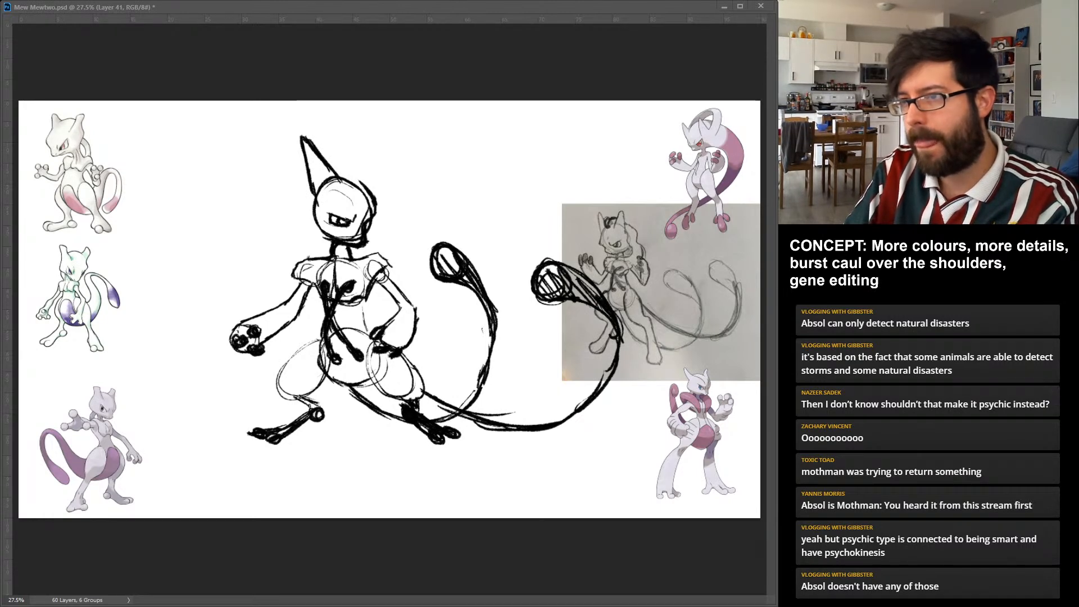
{"action": "left_click_drag", "start_coordinate": [368, 182], "coordinate": [364, 201]}
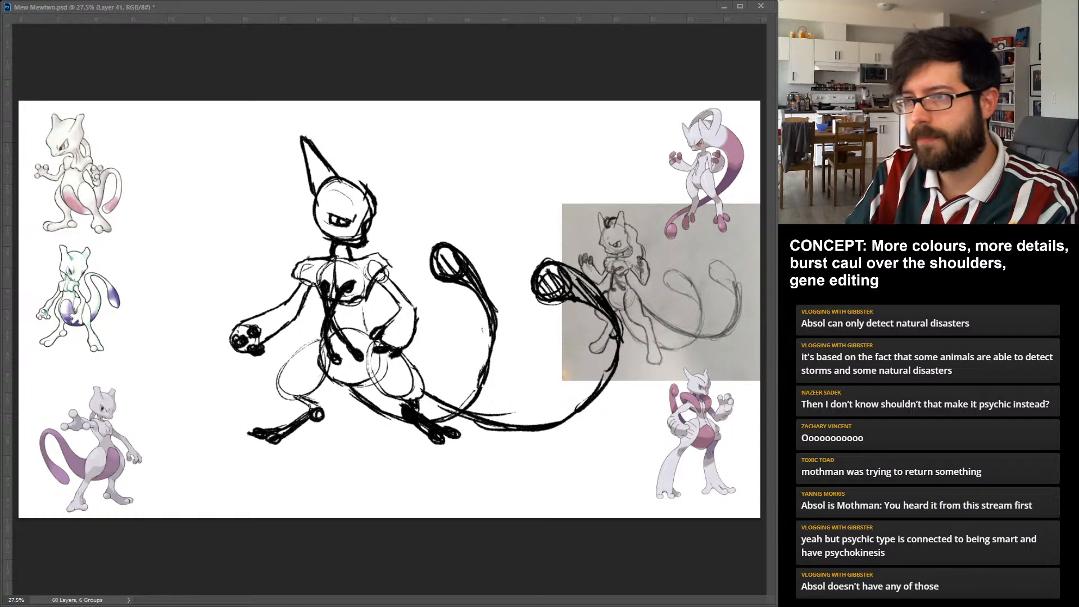
{"action": "left_click_drag", "start_coordinate": [329, 167], "coordinate": [366, 184]}
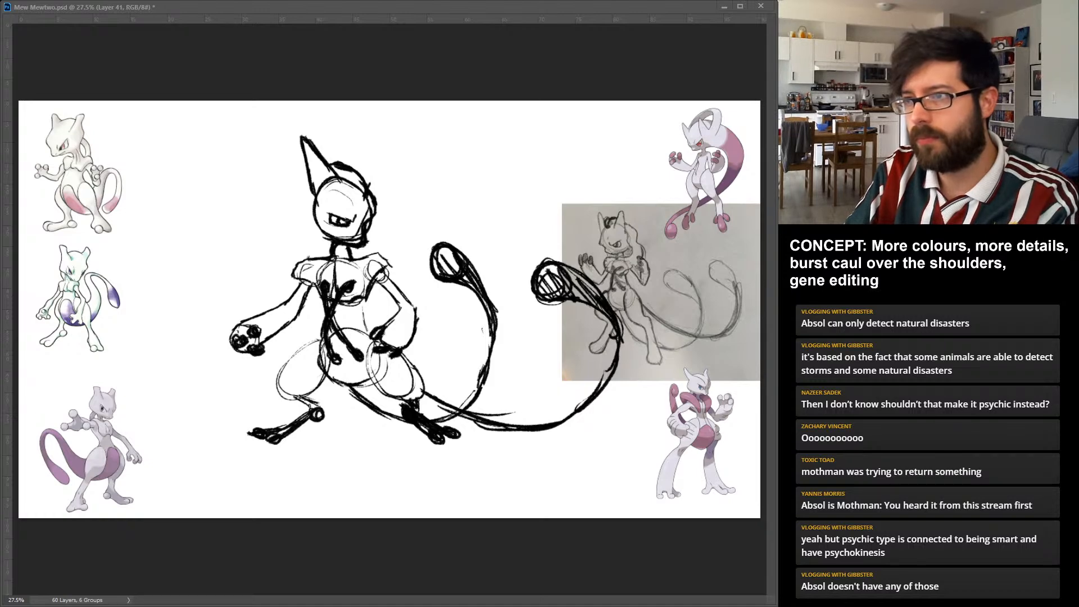
{"action": "left_click_drag", "start_coordinate": [357, 169], "coordinate": [385, 197]}
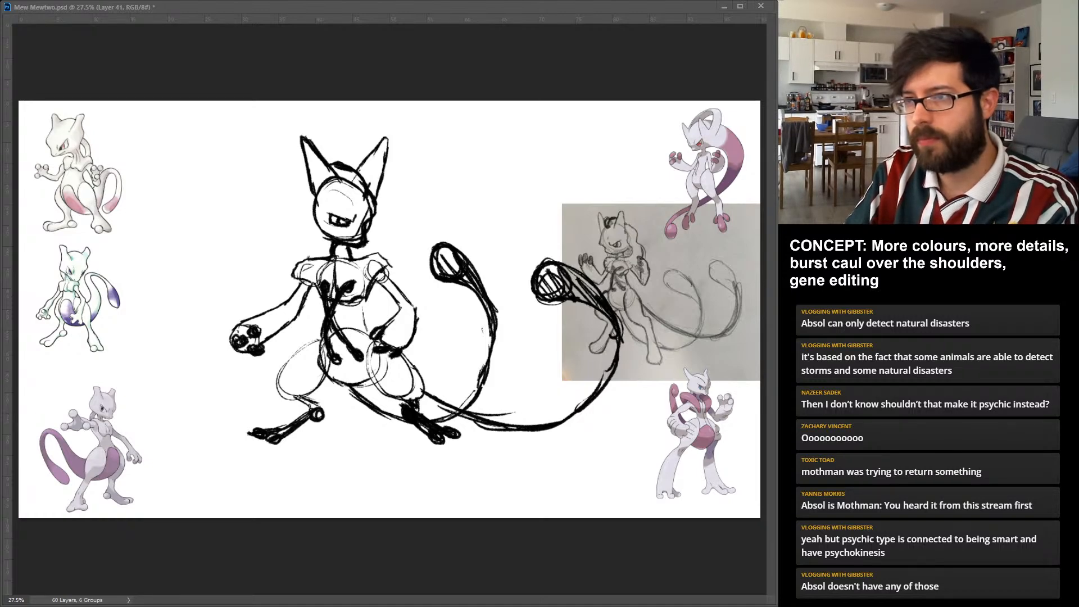
{"action": "left_click_drag", "start_coordinate": [343, 178], "coordinate": [366, 166]}
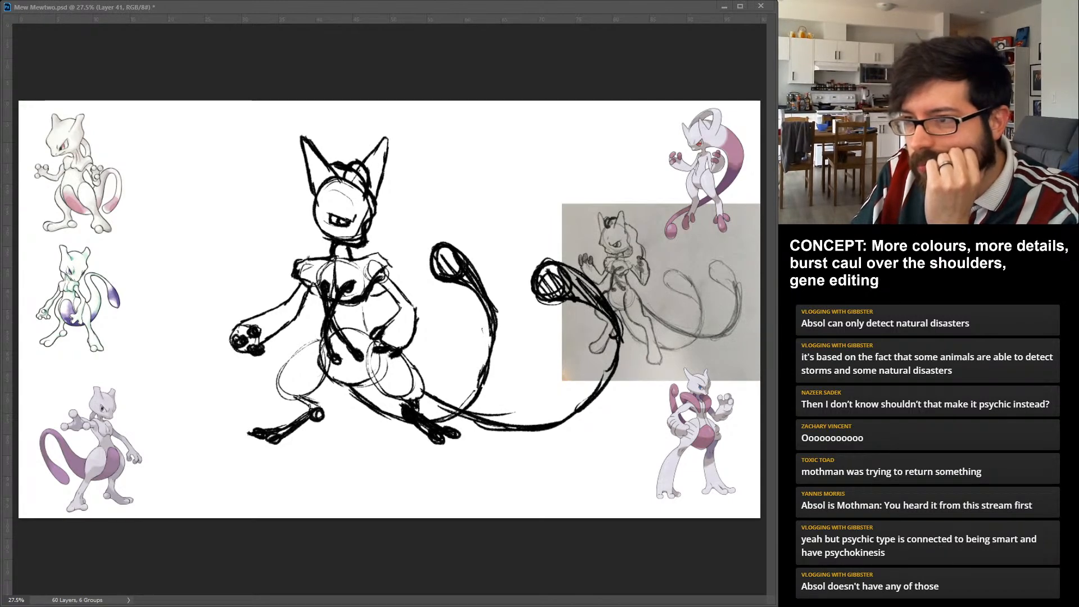
Draw a bold caul shape draped from the neck over both shoulders, flaring beyond the upper arms.
{"action": "left_click_drag", "start_coordinate": [339, 260], "coordinate": [397, 283]}
{"action": "left_click_drag", "start_coordinate": [310, 259], "coordinate": [289, 269]}
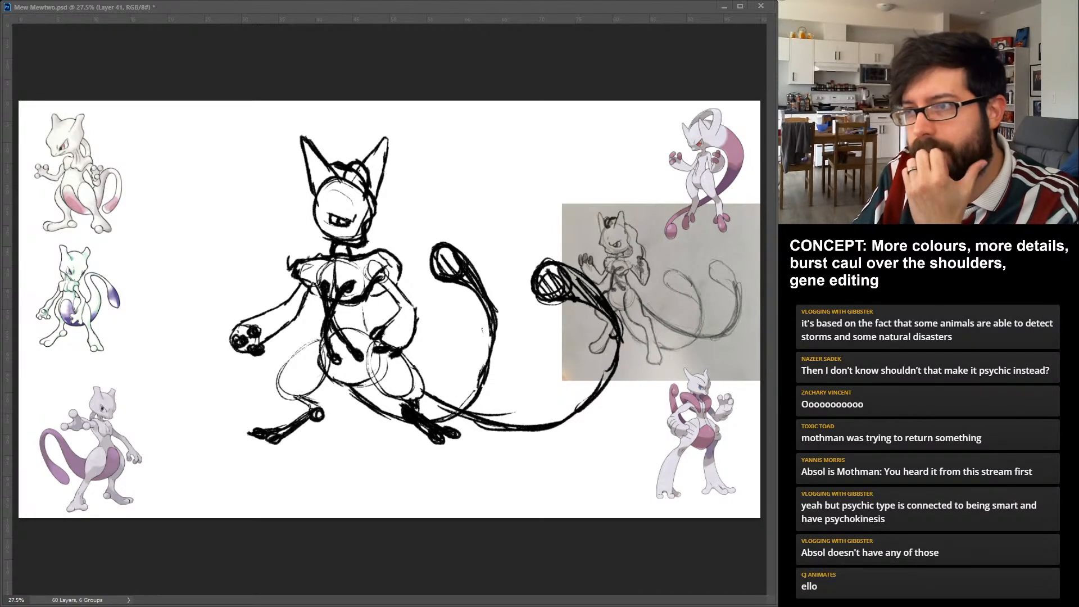
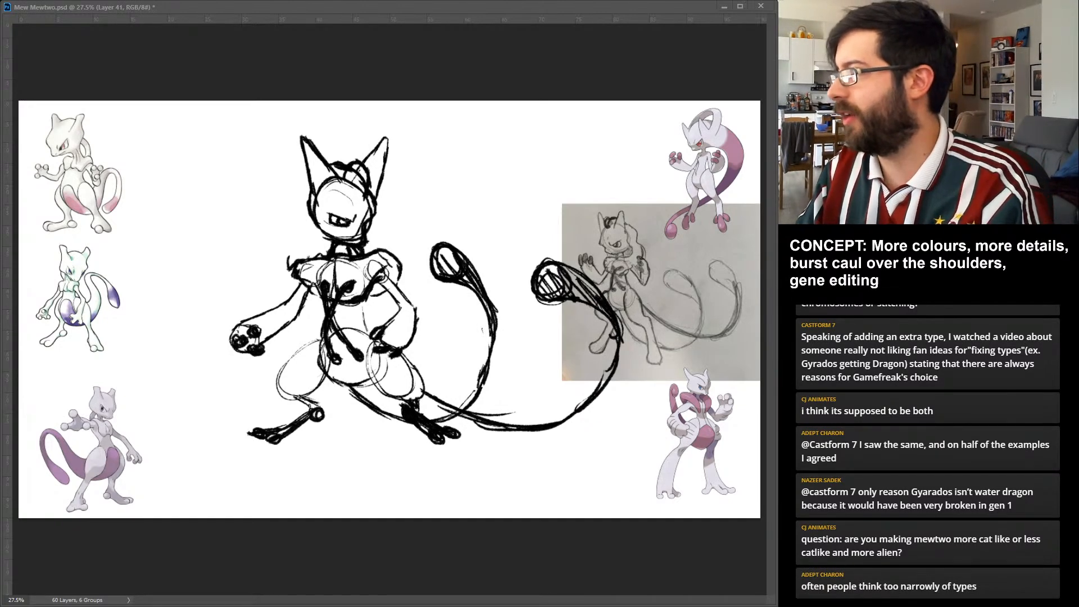
Fade the rough Mewtwo sketch to 30% opacity and ink the pointed left-hand ear cleanly on a new layer.
{"action": "key", "text": "3"}
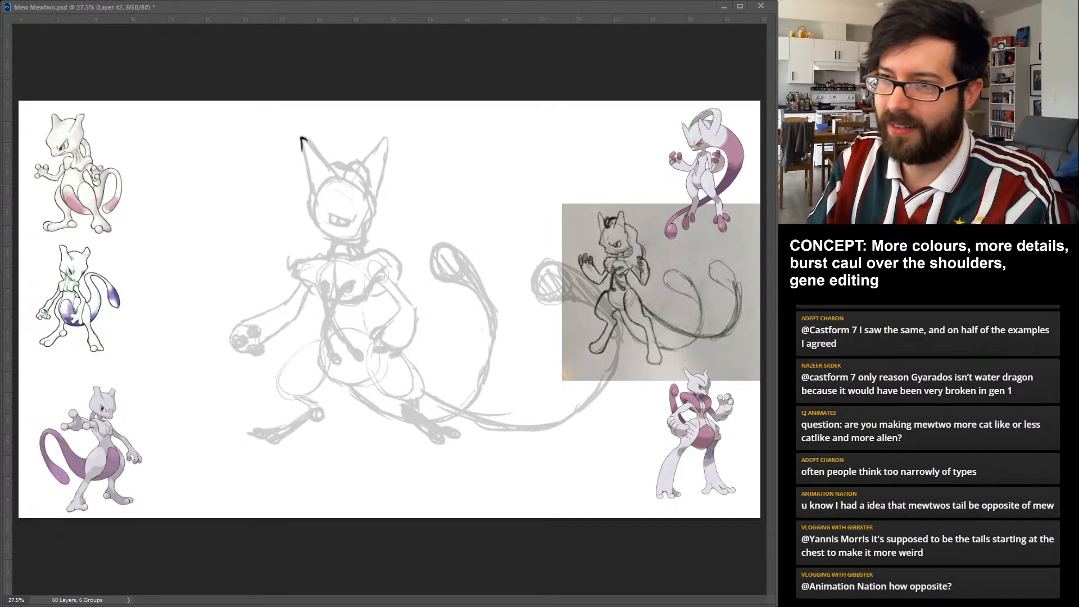
{"action": "left_click_drag", "start_coordinate": [302, 140], "coordinate": [307, 181]}
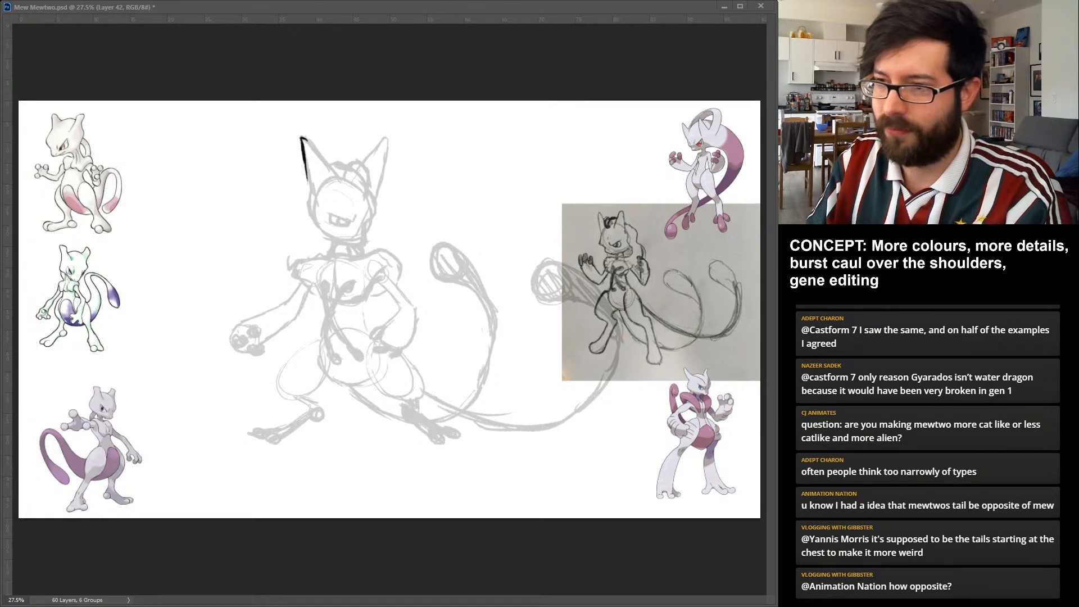
{"action": "left_click_drag", "start_coordinate": [302, 141], "coordinate": [315, 203]}
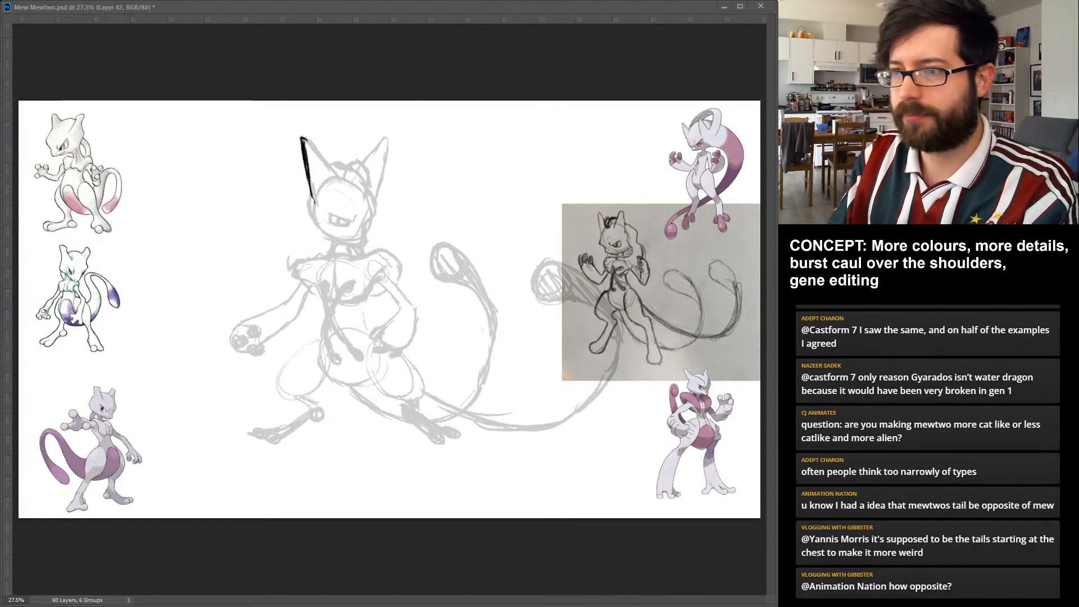
{"action": "key", "text": "ctrl+z"}
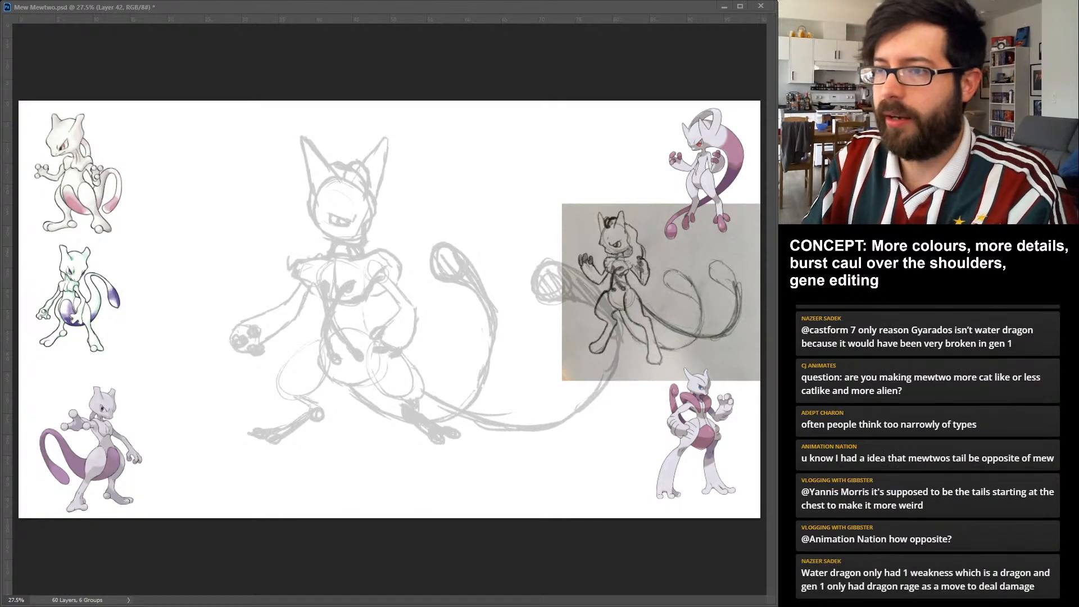
{"action": "mouse_move", "coordinate": [302, 143]}
{"action": "left_mouse_down"}
{"action": "mouse_move", "coordinate": [307, 165]}
{"action": "mouse_move", "coordinate": [315, 149]}
{"action": "mouse_move", "coordinate": [341, 181]}
{"action": "mouse_move", "coordinate": [314, 199]}
{"action": "left_mouse_up"}
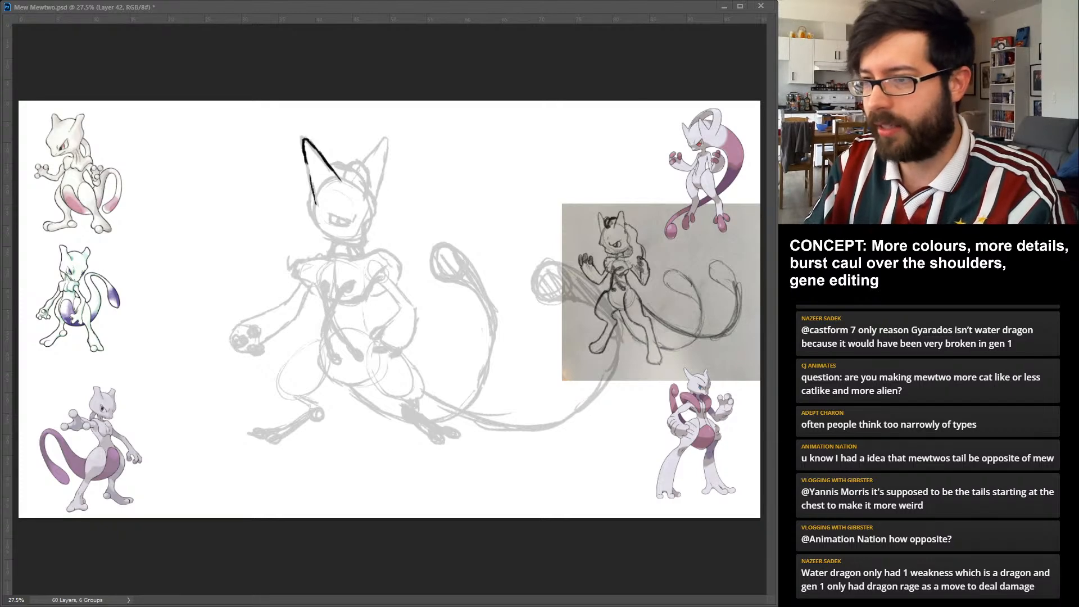
{"action": "left_click_drag", "start_coordinate": [305, 147], "coordinate": [312, 188]}
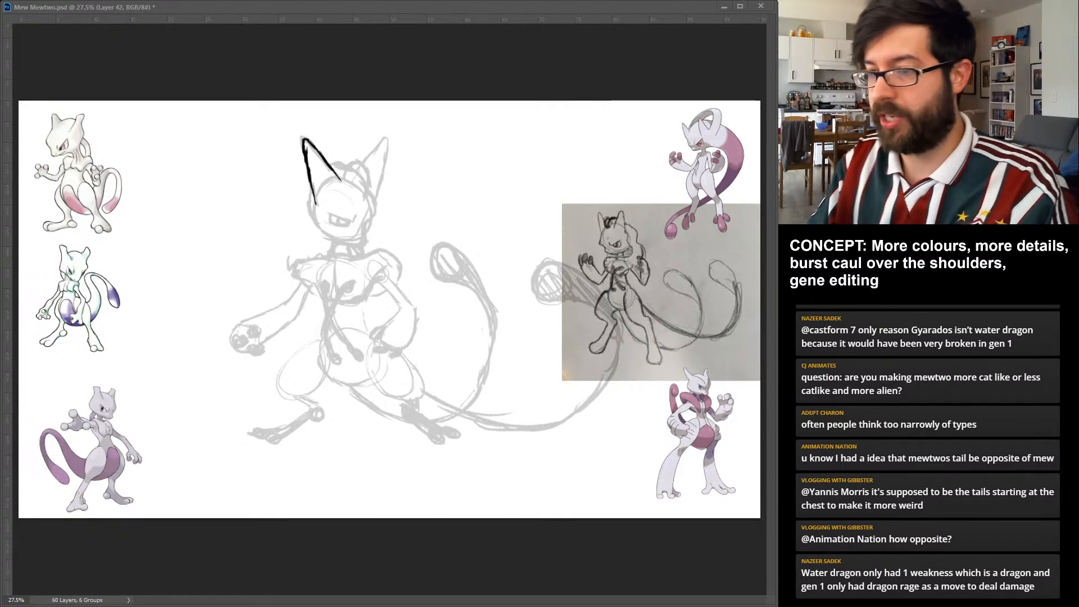
Ink the jawline on a new layer, curving from the inked ear's outer base around the chin to the far cheek.
{"action": "key", "text": "ctrl+alt+shift+n"}
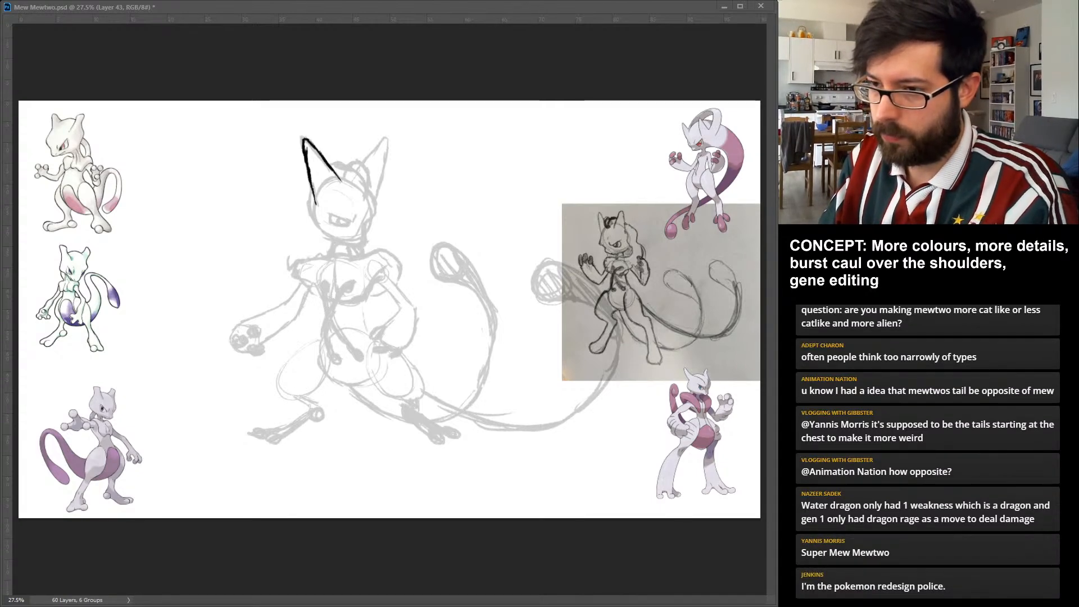
{"action": "mouse_move", "coordinate": [317, 204]}
{"action": "left_mouse_down"}
{"action": "mouse_move", "coordinate": [332, 241]}
{"action": "mouse_move", "coordinate": [368, 241]}
{"action": "left_mouse_up"}
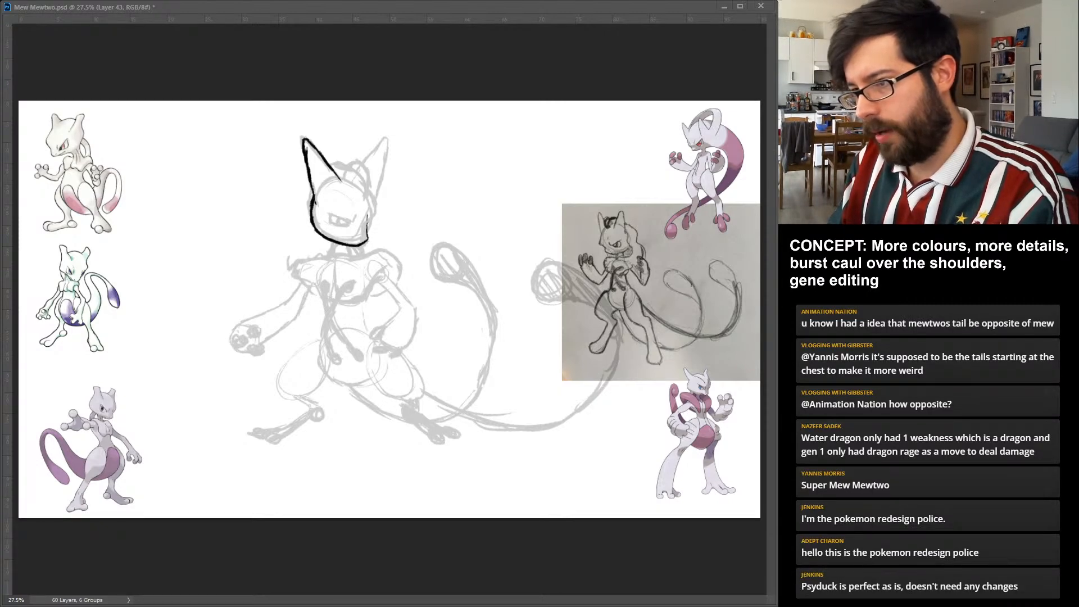
{"action": "left_click_drag", "start_coordinate": [367, 224], "coordinate": [376, 205]}
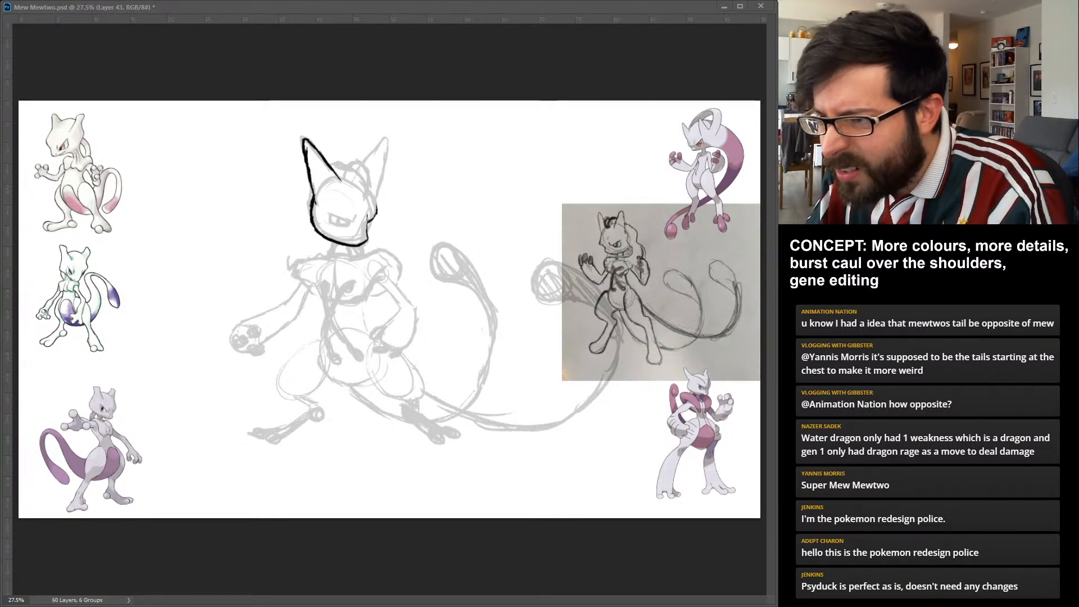
{"action": "left_click_drag", "start_coordinate": [340, 179], "coordinate": [376, 210]}
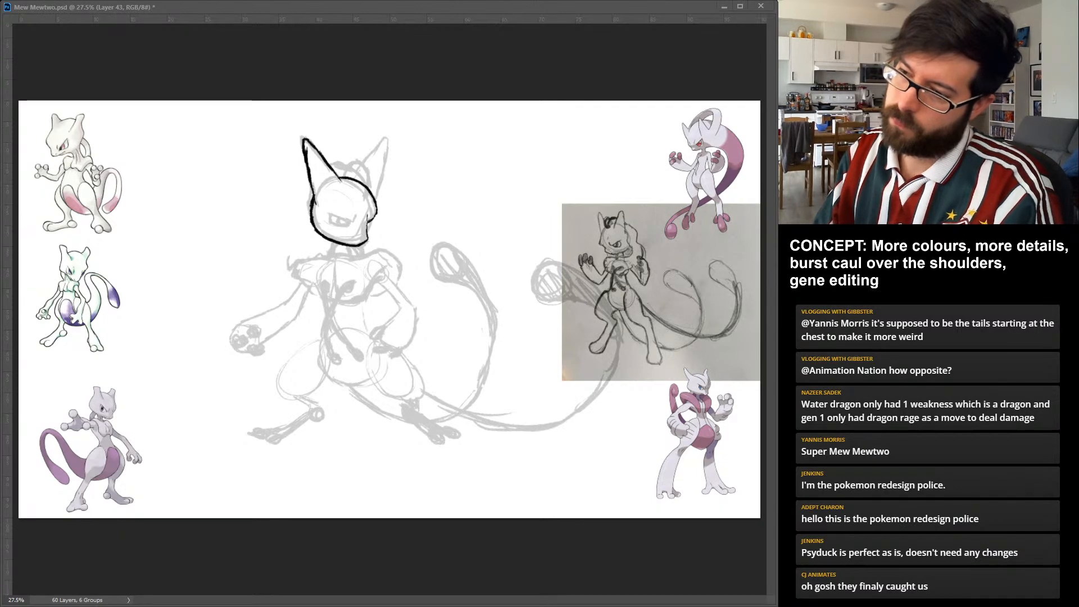
{"action": "key", "text": "ctrl+z"}
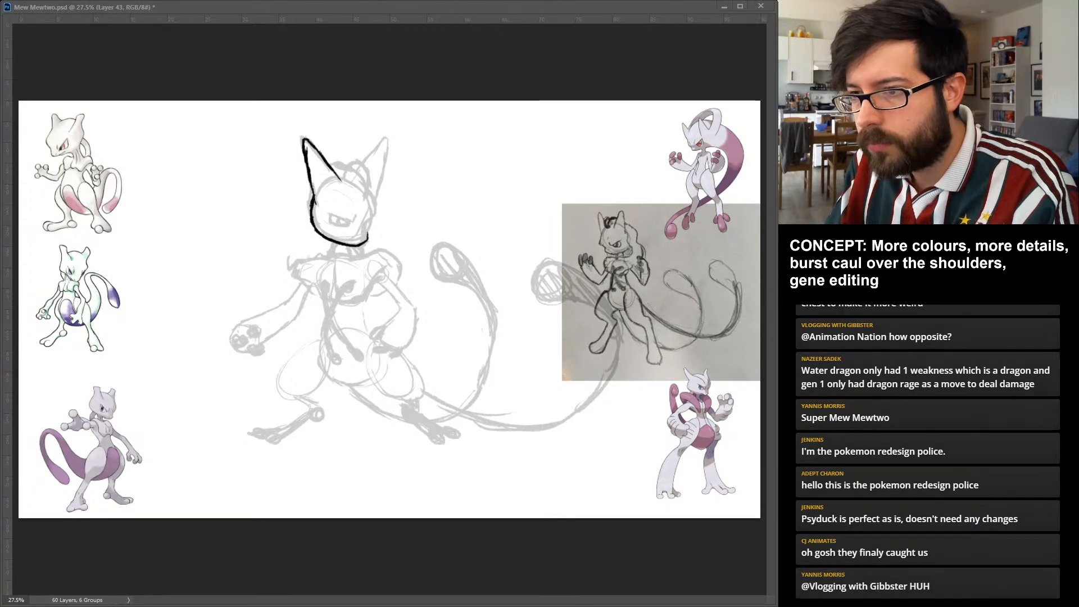
Ink the rounded skull beneath the ear and bring it down to a small cheek notch, closing the head outline.
{"action": "left_click_drag", "start_coordinate": [379, 211], "coordinate": [367, 240]}
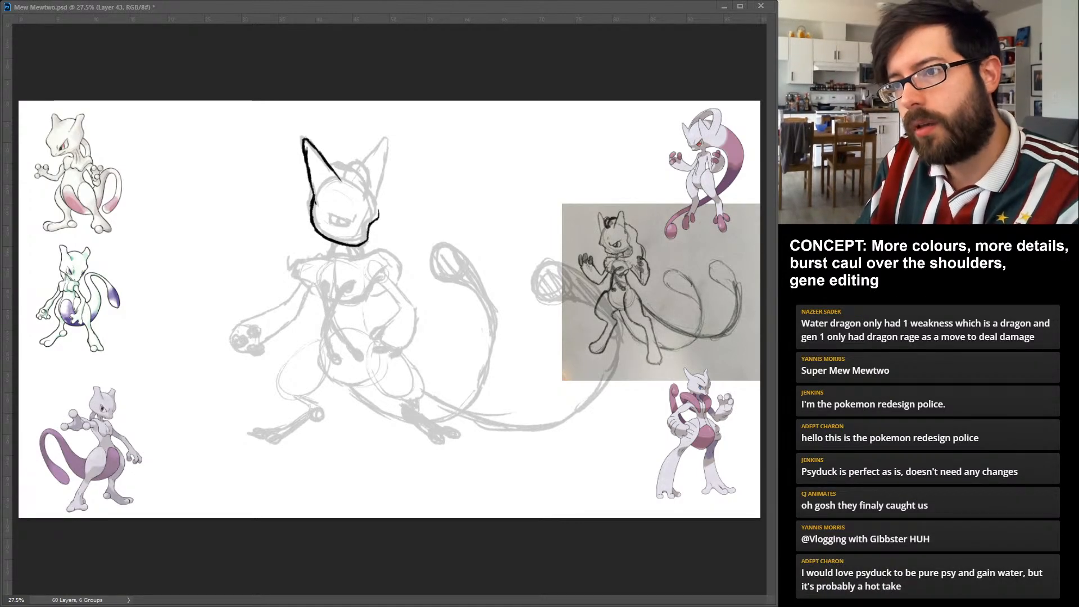
{"action": "left_click_drag", "start_coordinate": [338, 179], "coordinate": [355, 179]}
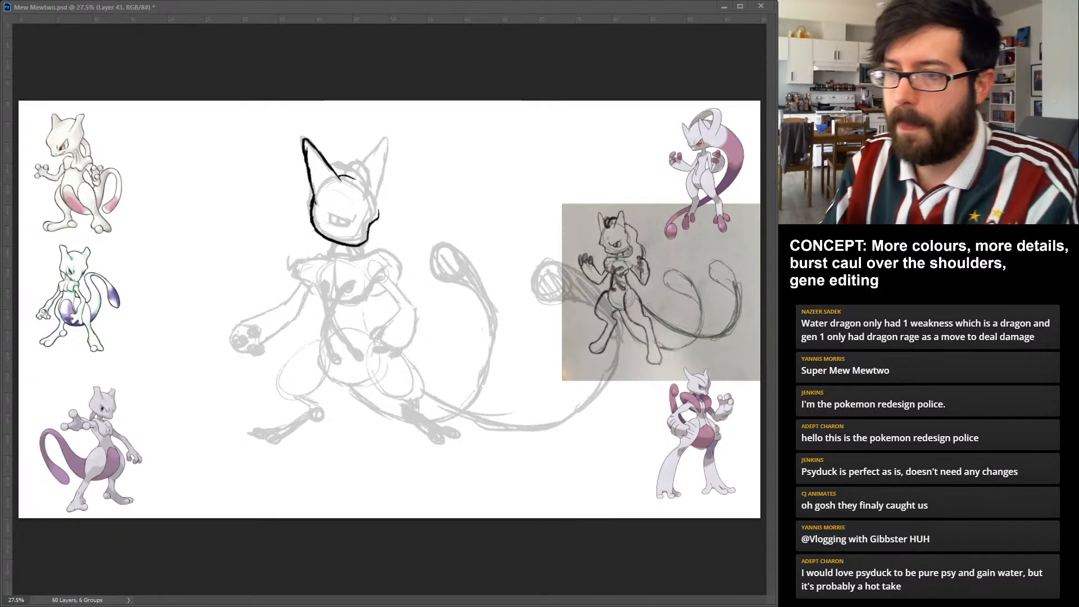
{"action": "key", "text": "ctrl+z"}
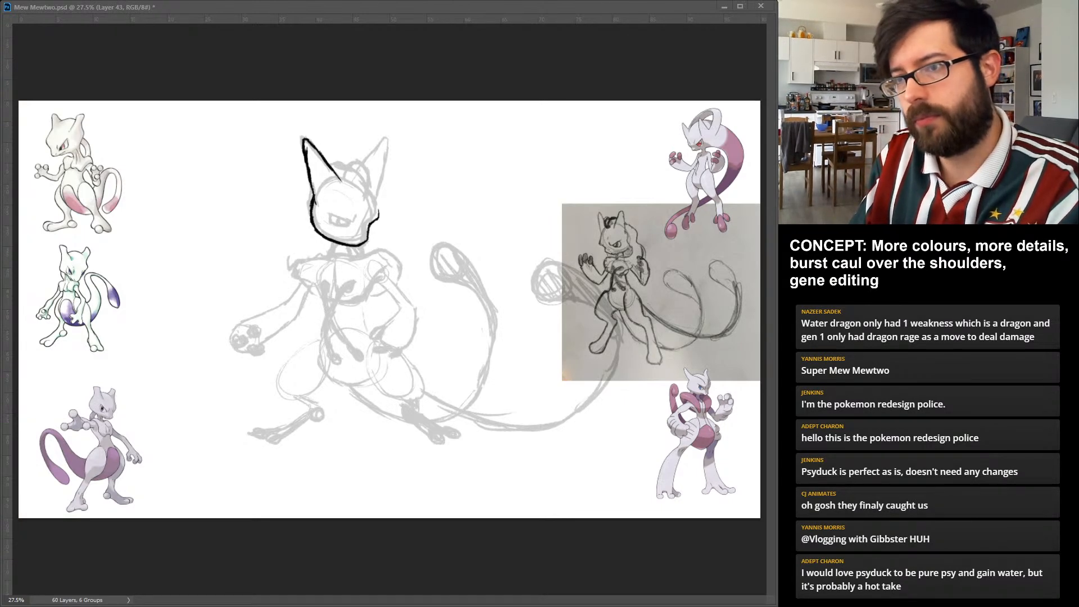
{"action": "left_click_drag", "start_coordinate": [314, 197], "coordinate": [362, 186]}
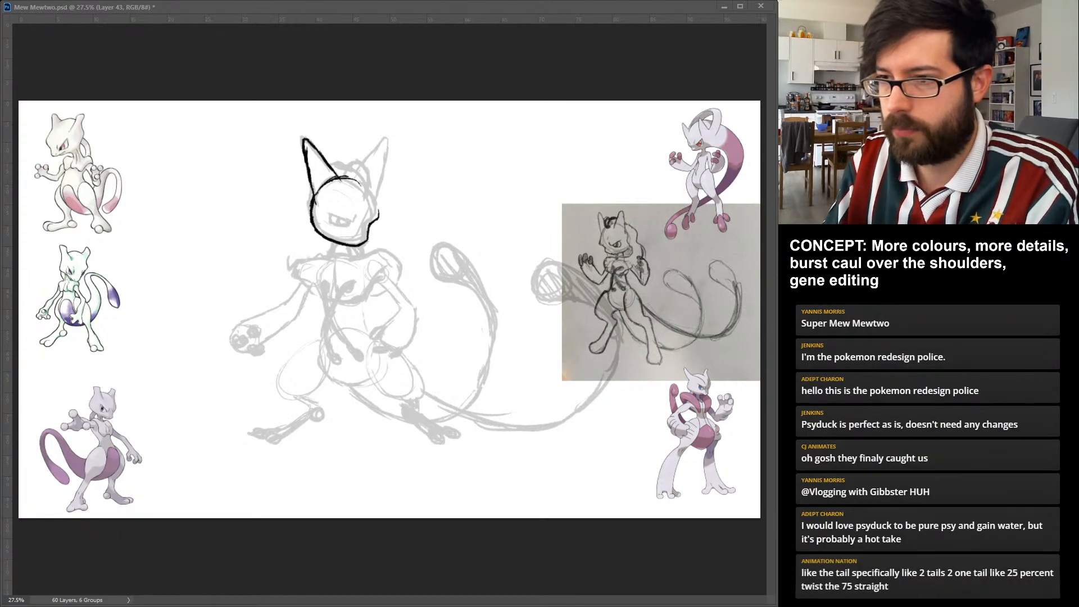
{"action": "mouse_move", "coordinate": [355, 181]}
{"action": "left_mouse_down"}
{"action": "mouse_move", "coordinate": [379, 213]}
{"action": "mouse_move", "coordinate": [363, 185]}
{"action": "left_mouse_up"}
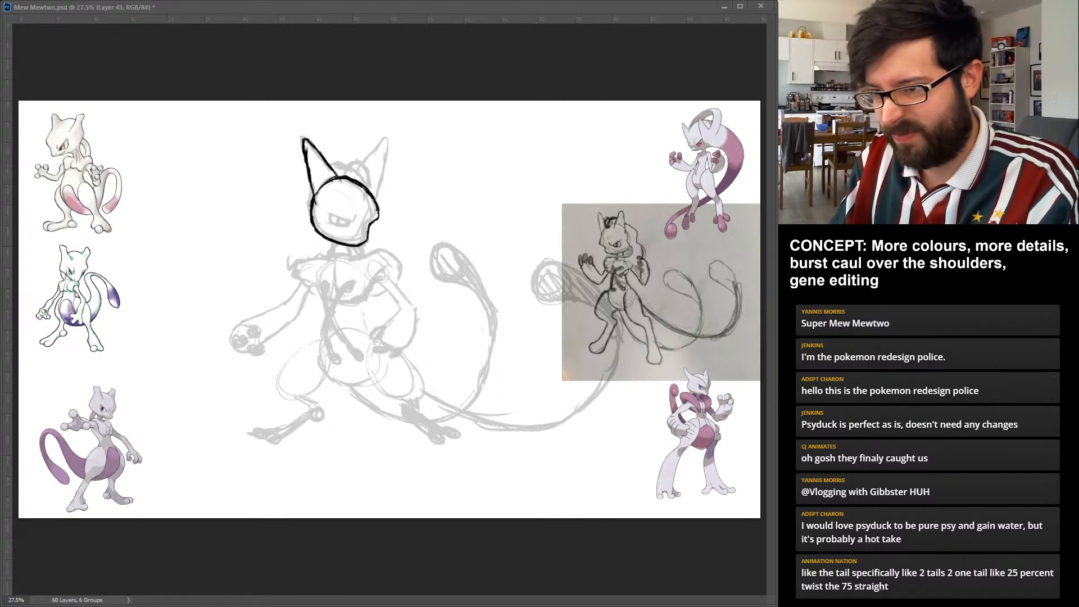
{"action": "key", "text": "ctrl+z"}
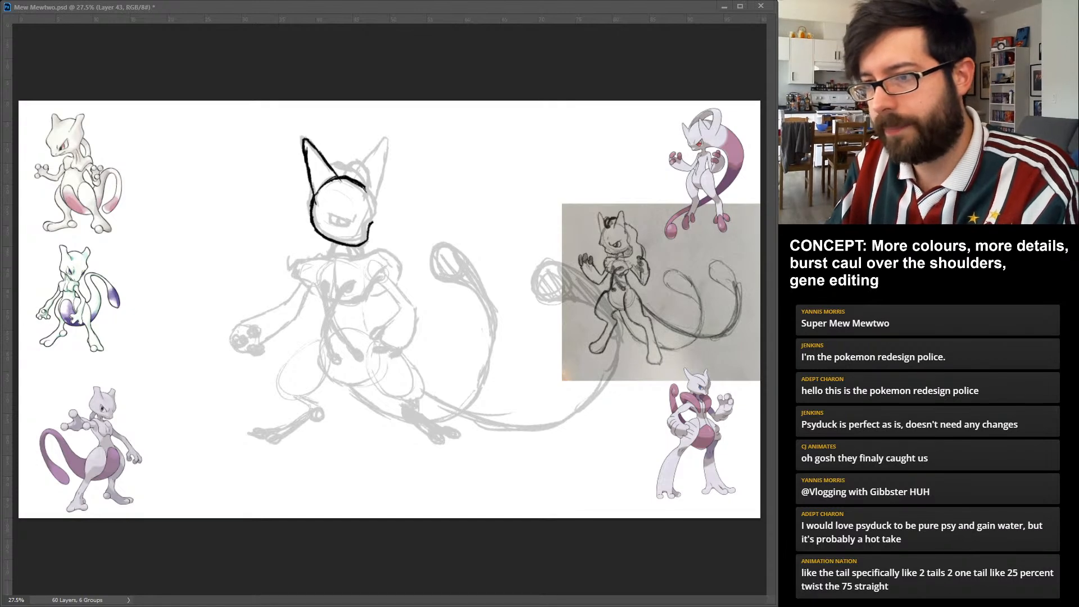
{"action": "left_click_drag", "start_coordinate": [376, 220], "coordinate": [372, 200]}
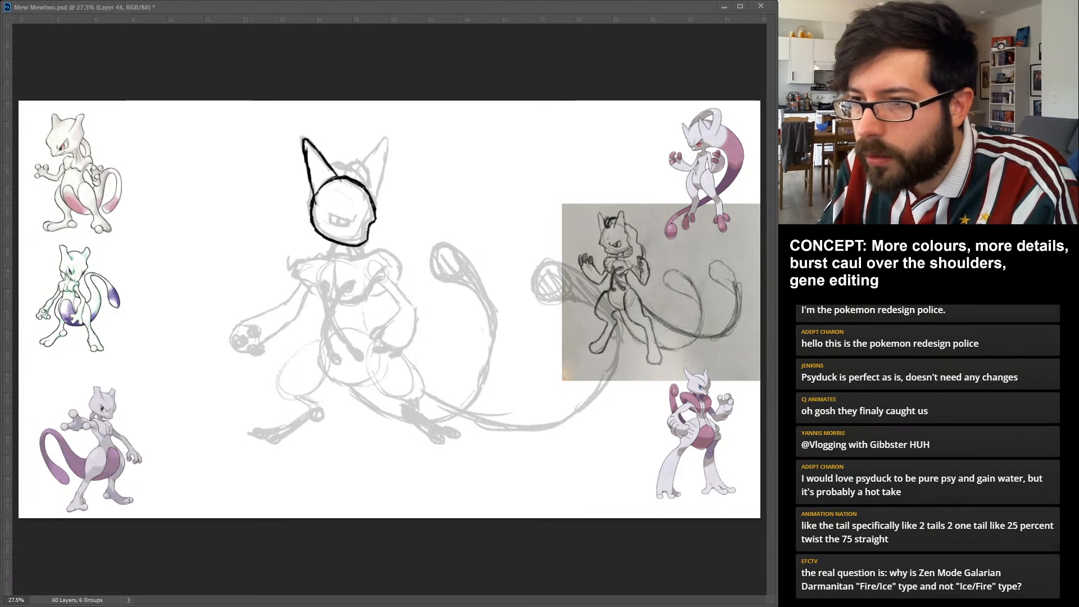
Draw bold curved bands over the crown on a new layer to form the skull bump between the ears.
{"action": "left_click", "coordinate": [361, 199]}
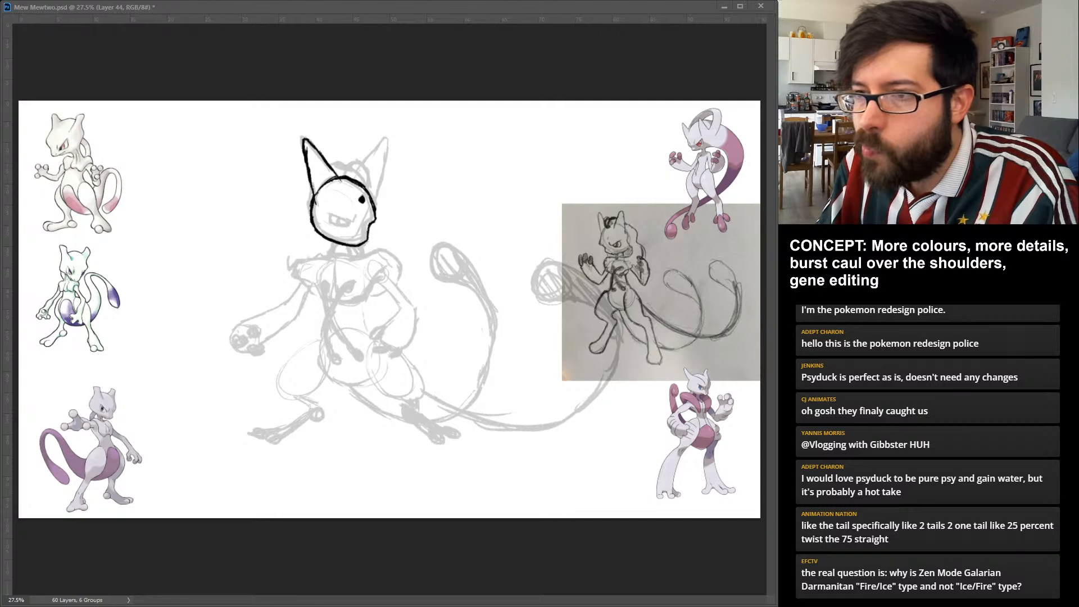
{"action": "mouse_move", "coordinate": [362, 199]}
{"action": "left_mouse_down"}
{"action": "mouse_move", "coordinate": [354, 171]}
{"action": "mouse_move", "coordinate": [330, 171]}
{"action": "mouse_move", "coordinate": [365, 200]}
{"action": "left_mouse_up"}
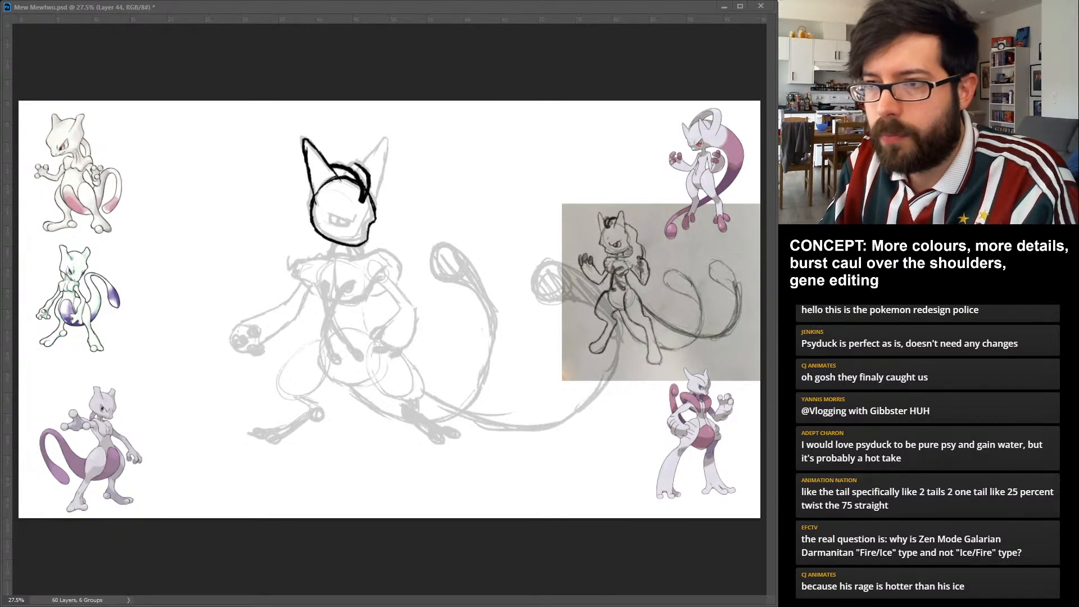
{"action": "left_click_drag", "start_coordinate": [337, 176], "coordinate": [367, 168]}
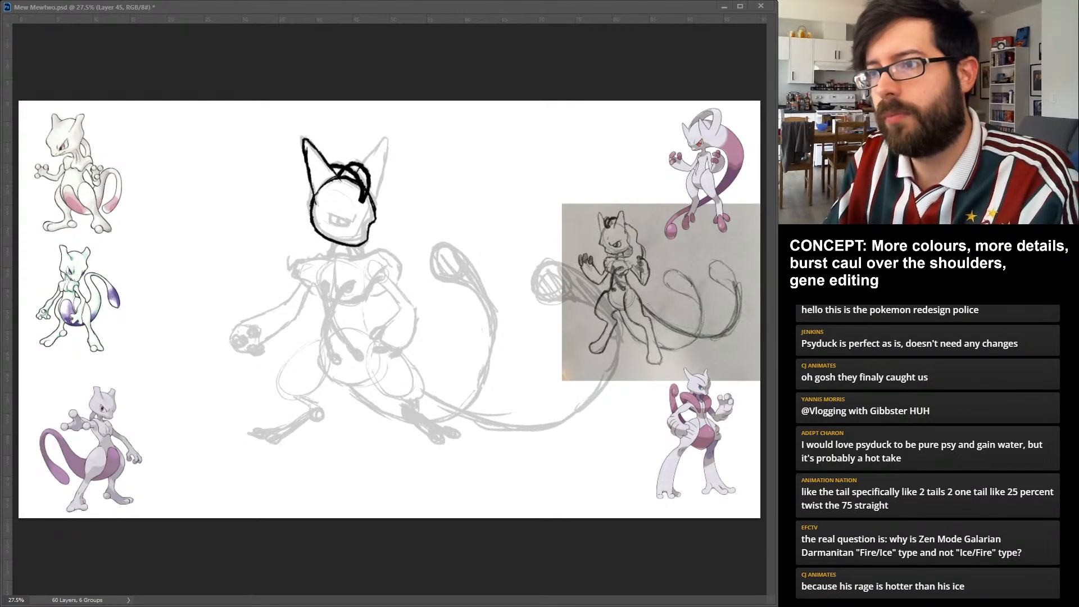
Ink the pointed right-hand ear on a new layer, and add the scowling eye and small mouth to the face.
{"action": "left_click_drag", "start_coordinate": [364, 162], "coordinate": [385, 137]}
{"action": "mouse_move", "coordinate": [374, 198]}
{"action": "left_mouse_down"}
{"action": "mouse_move", "coordinate": [382, 175]}
{"action": "mouse_move", "coordinate": [380, 185]}
{"action": "left_mouse_up"}
{"action": "key", "text": "ctrl+z"}
{"action": "key", "text": "ctrl+z"}
{"action": "key", "text": "ctrl+z"}
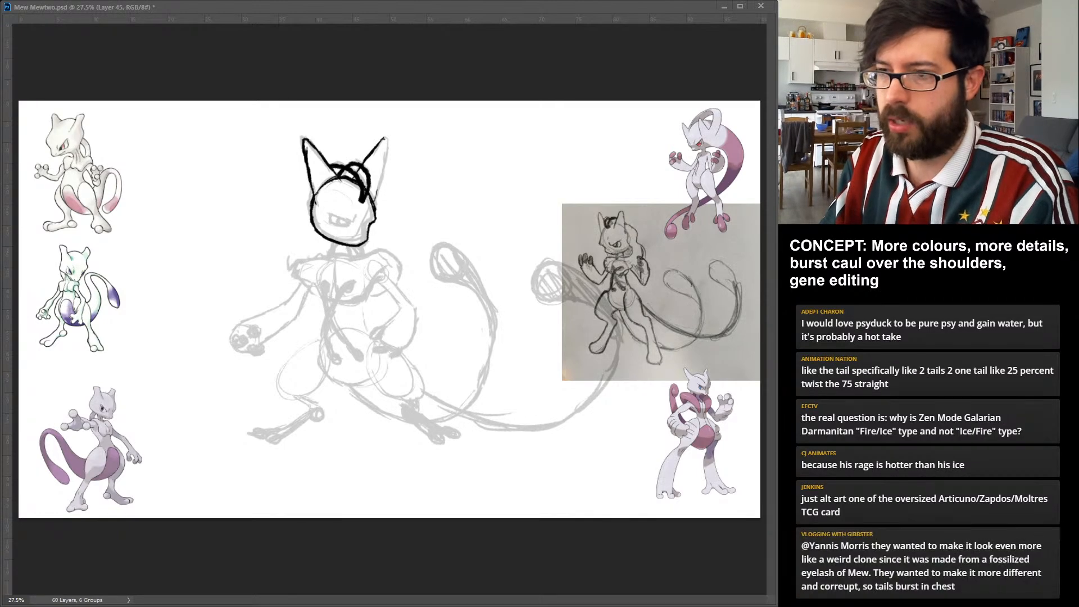
{"action": "left_click_drag", "start_coordinate": [387, 139], "coordinate": [374, 201]}
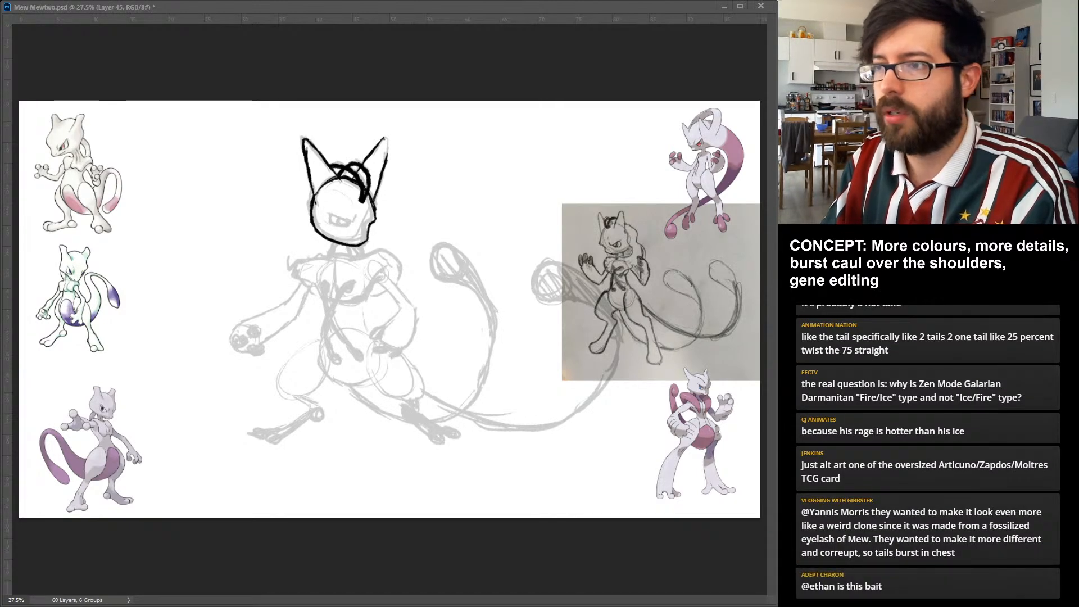
{"action": "left_click_drag", "start_coordinate": [376, 157], "coordinate": [388, 139]}
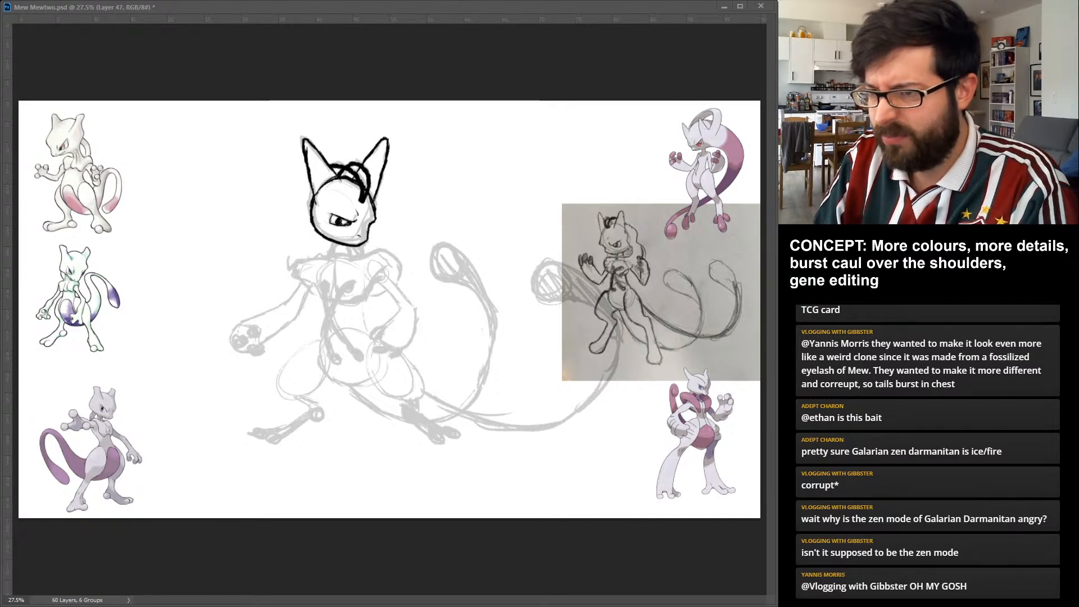
Ink the caul outline on a new layer, with rounded flared shoulders, a curved lower chest edge and a central chest fold.
{"action": "mouse_move", "coordinate": [329, 270]}
{"action": "left_mouse_down"}
{"action": "mouse_move", "coordinate": [332, 290]}
{"action": "mouse_move", "coordinate": [352, 258]}
{"action": "mouse_move", "coordinate": [388, 250]}
{"action": "left_mouse_up"}
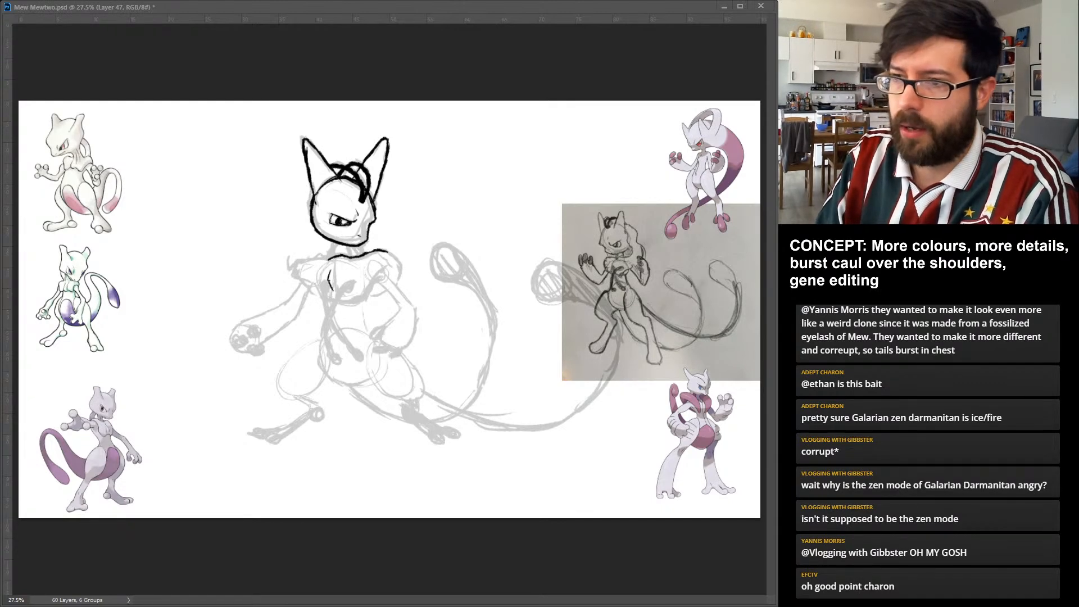
{"action": "left_click_drag", "start_coordinate": [312, 259], "coordinate": [330, 257]}
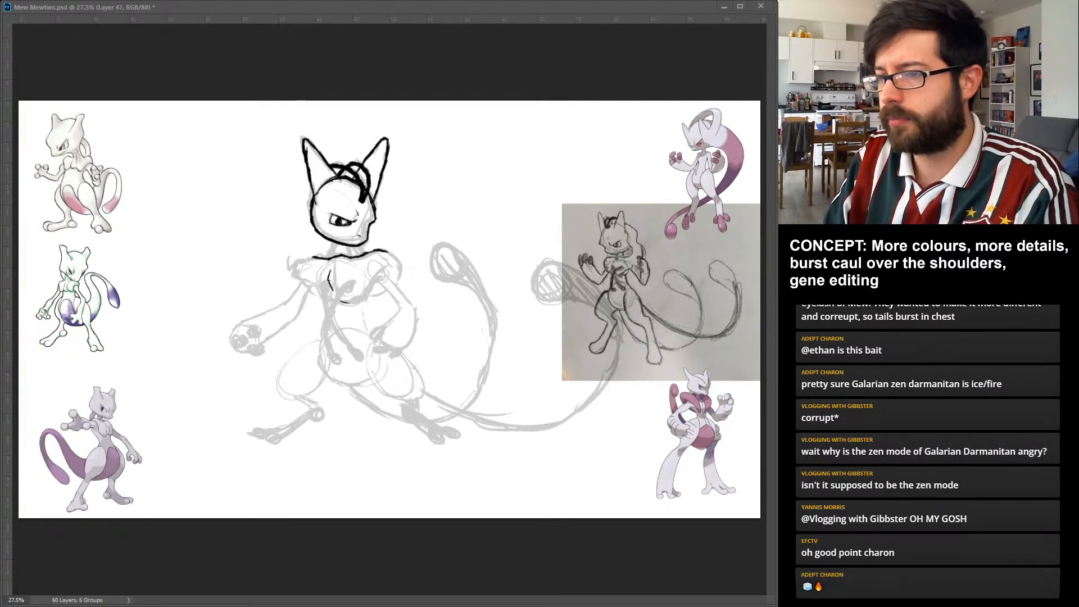
{"action": "mouse_move", "coordinate": [341, 298]}
{"action": "left_mouse_down"}
{"action": "mouse_move", "coordinate": [364, 304]}
{"action": "mouse_move", "coordinate": [392, 271]}
{"action": "left_mouse_up"}
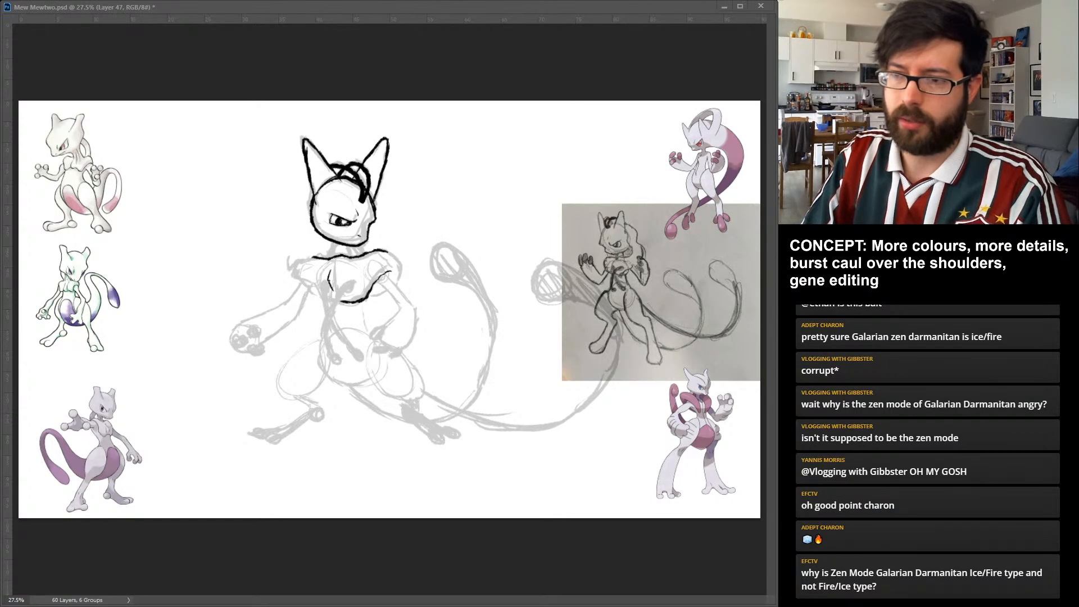
{"action": "mouse_move", "coordinate": [312, 256]}
{"action": "left_mouse_down"}
{"action": "mouse_move", "coordinate": [291, 283]}
{"action": "mouse_move", "coordinate": [321, 302]}
{"action": "left_mouse_up"}
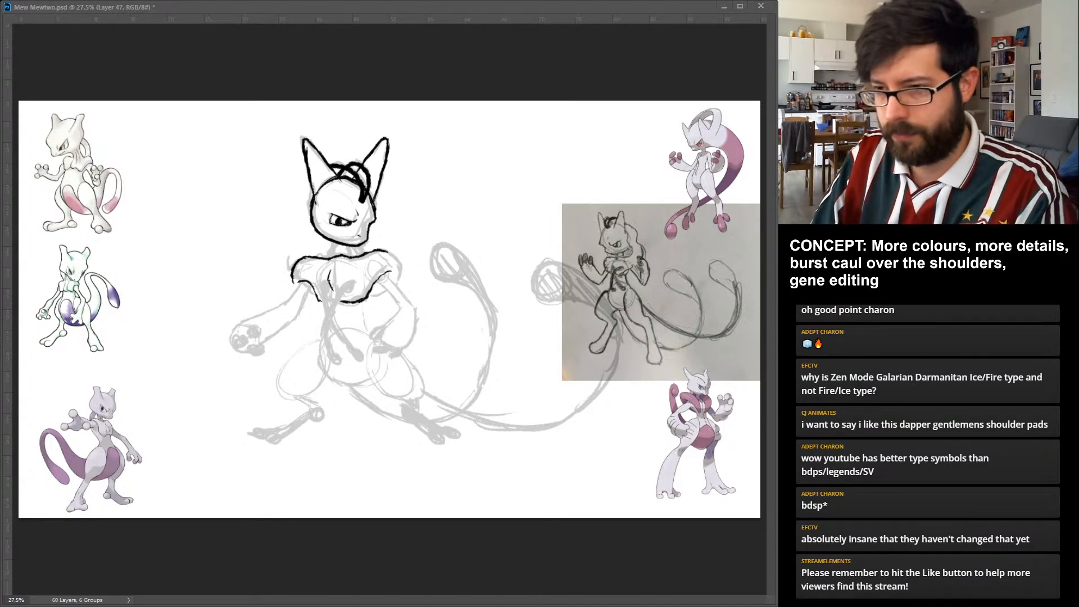
{"action": "left_click_drag", "start_coordinate": [327, 302], "coordinate": [342, 301]}
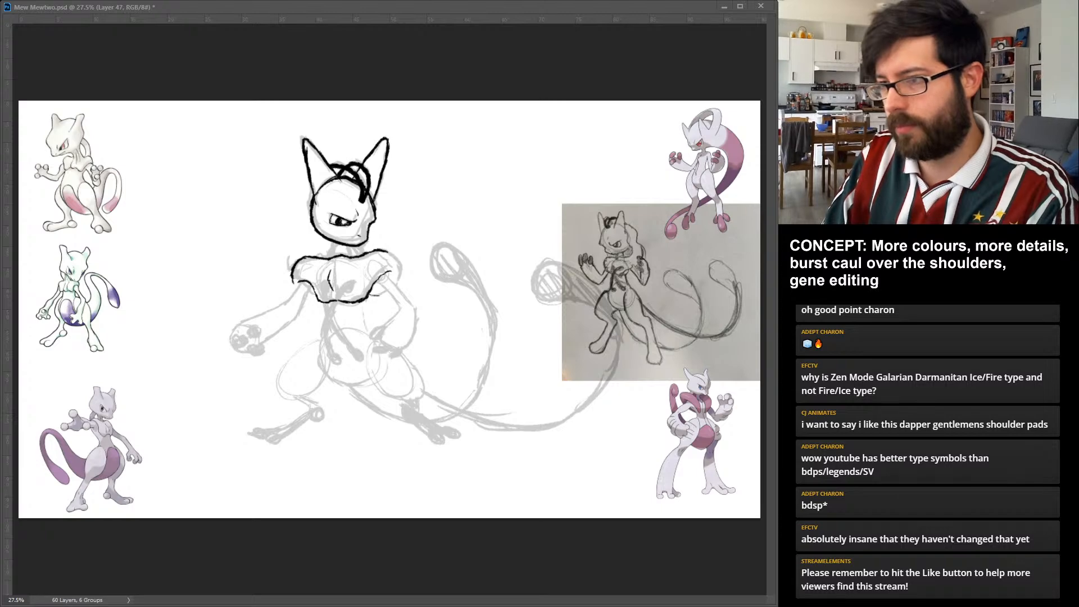
{"action": "left_click_drag", "start_coordinate": [386, 296], "coordinate": [402, 268]}
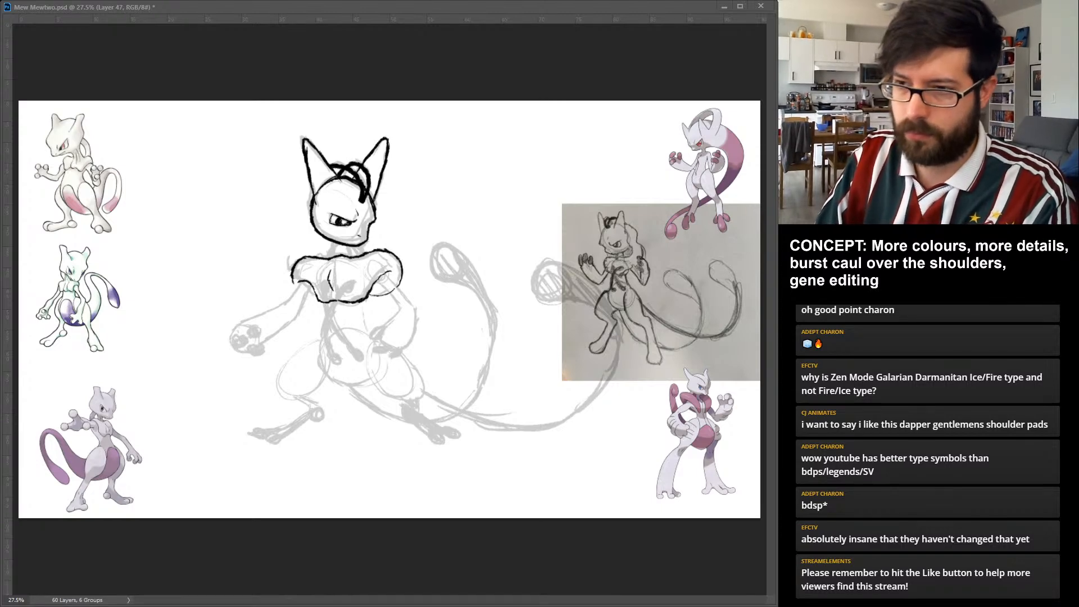
{"action": "left_click_drag", "start_coordinate": [293, 281], "coordinate": [299, 292]}
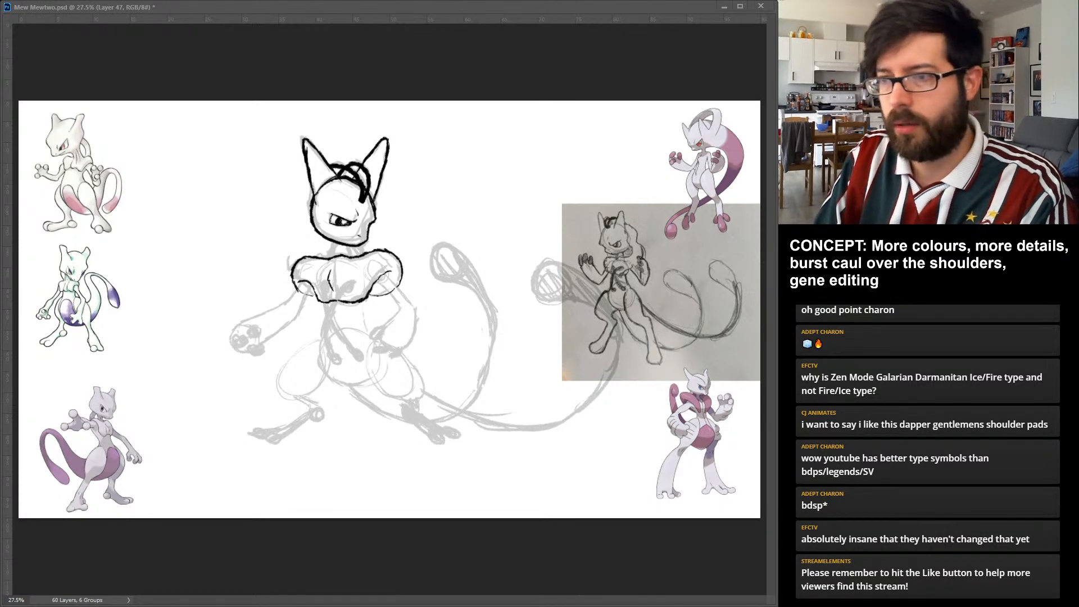
Reinforce the caul's upper edge and ink a short neck on a new layer, joining the jaw to the collar.
{"action": "left_click_drag", "start_coordinate": [312, 255], "coordinate": [379, 252]}
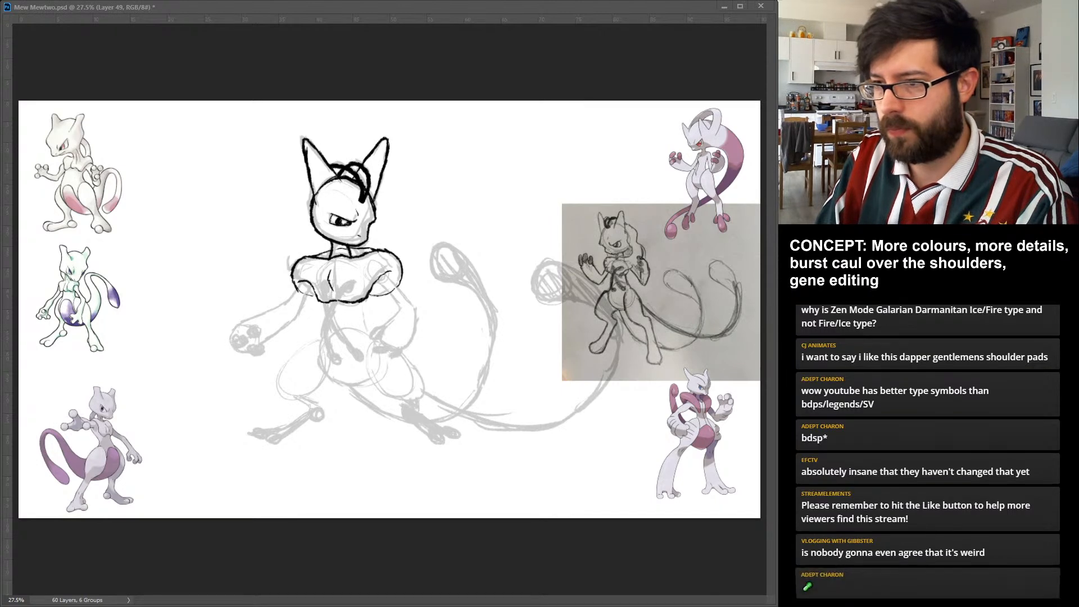
{"action": "left_click_drag", "start_coordinate": [331, 237], "coordinate": [322, 251]}
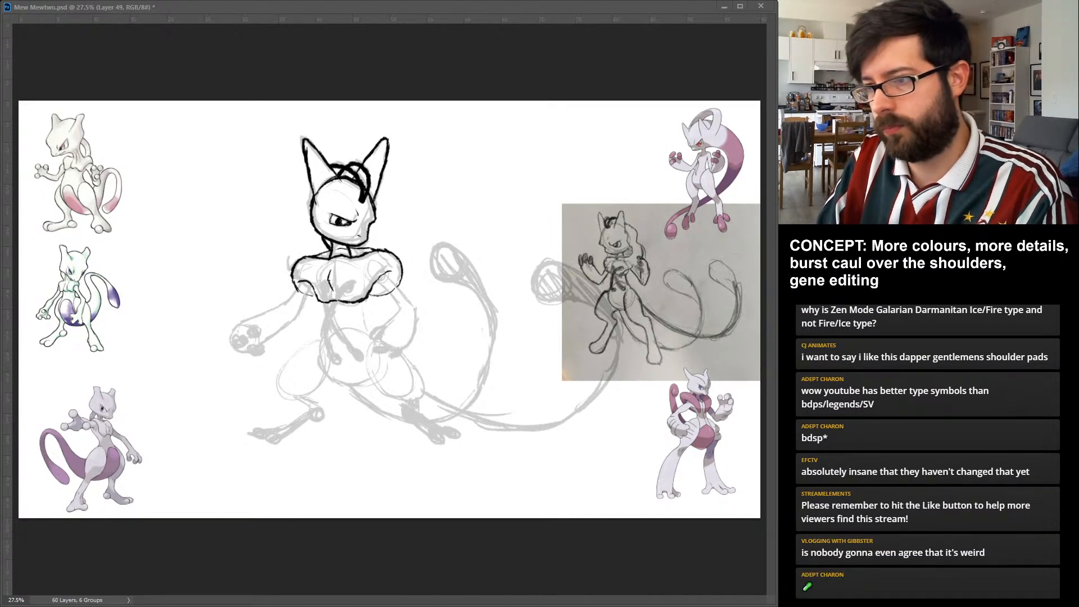
{"action": "left_click_drag", "start_coordinate": [362, 242], "coordinate": [369, 251]}
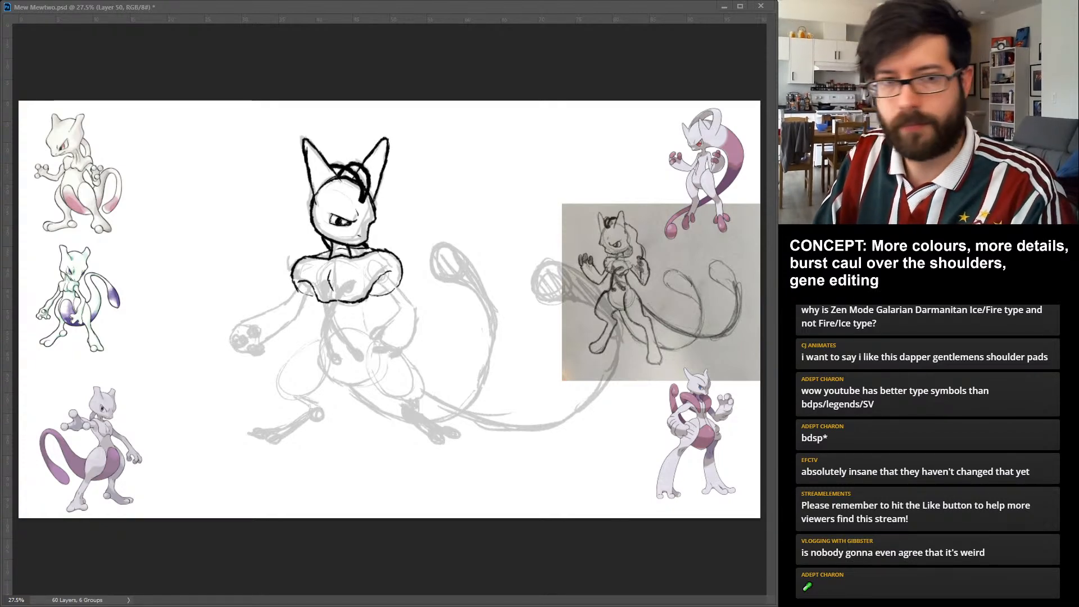
Ink the right-hand arm below the caul, with a slim upper arm, a rounded elbow joint and a bulky forearm ending in curled fingers.
{"action": "mouse_move", "coordinate": [378, 280]}
{"action": "left_mouse_down"}
{"action": "mouse_move", "coordinate": [403, 313]}
{"action": "mouse_move", "coordinate": [405, 297]}
{"action": "mouse_move", "coordinate": [415, 308]}
{"action": "left_mouse_up"}
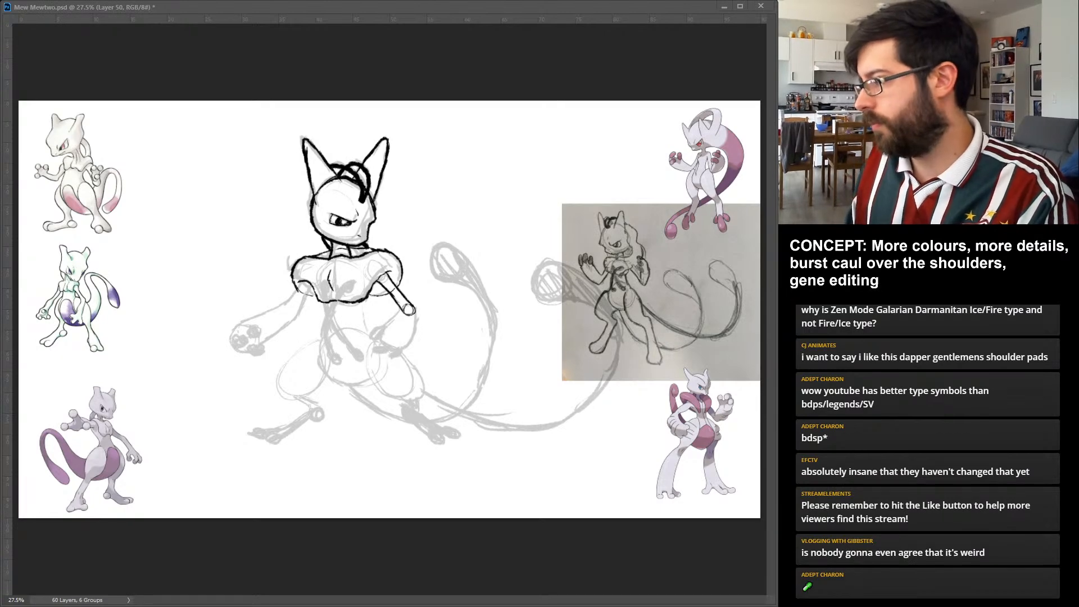
{"action": "mouse_move", "coordinate": [401, 309]}
{"action": "left_mouse_down"}
{"action": "mouse_move", "coordinate": [379, 343]}
{"action": "mouse_move", "coordinate": [392, 351]}
{"action": "mouse_move", "coordinate": [412, 341]}
{"action": "mouse_move", "coordinate": [418, 316]}
{"action": "left_mouse_up"}
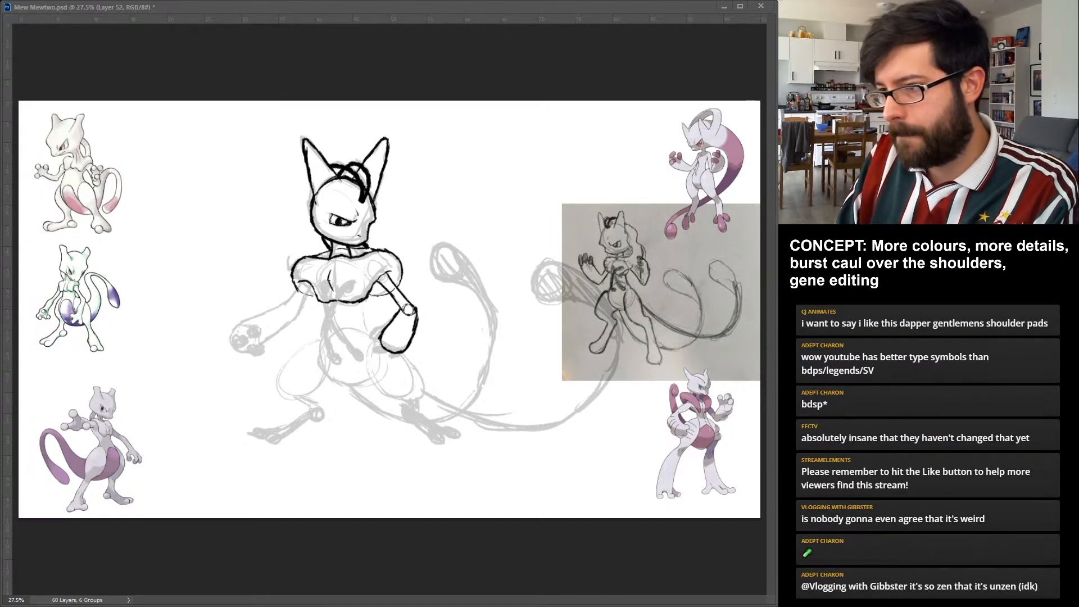
{"action": "left_click_drag", "start_coordinate": [381, 329], "coordinate": [371, 338]}
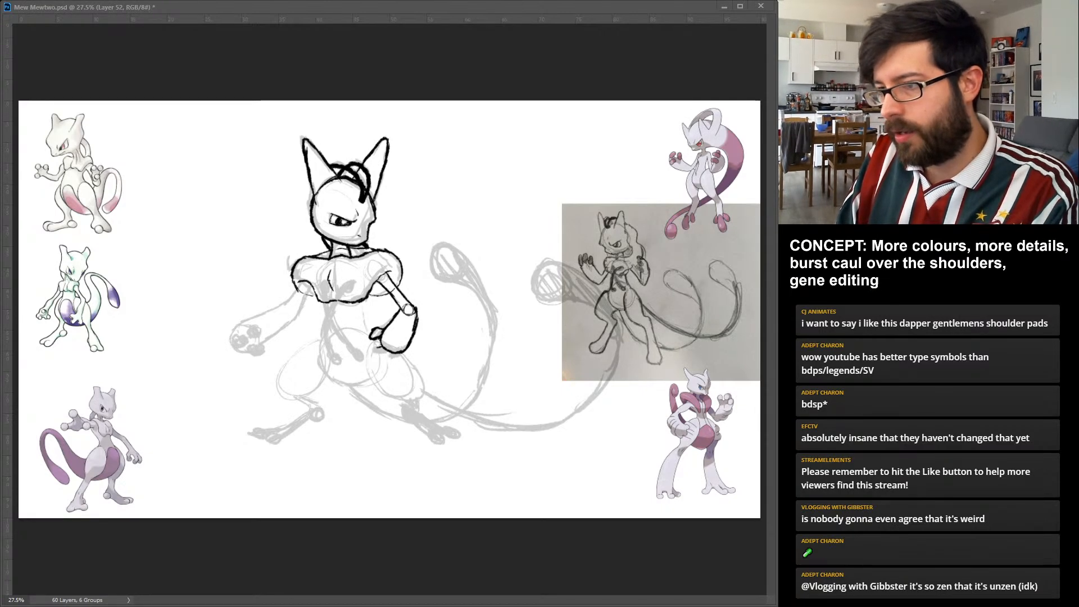
{"action": "mouse_move", "coordinate": [383, 347]}
{"action": "left_mouse_down"}
{"action": "mouse_move", "coordinate": [375, 355]}
{"action": "mouse_move", "coordinate": [388, 354]}
{"action": "left_mouse_up"}
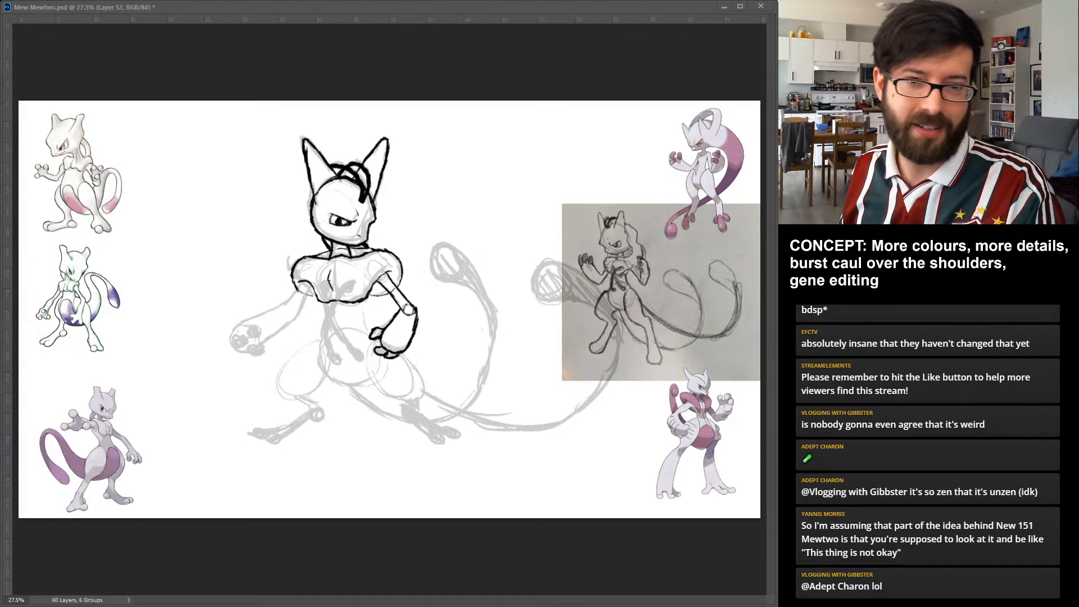
Ink the left-hand upper arm on a new layer, from under the caul down to a rounded elbow joint.
{"action": "key", "text": "ctrl+shift+alt+n"}
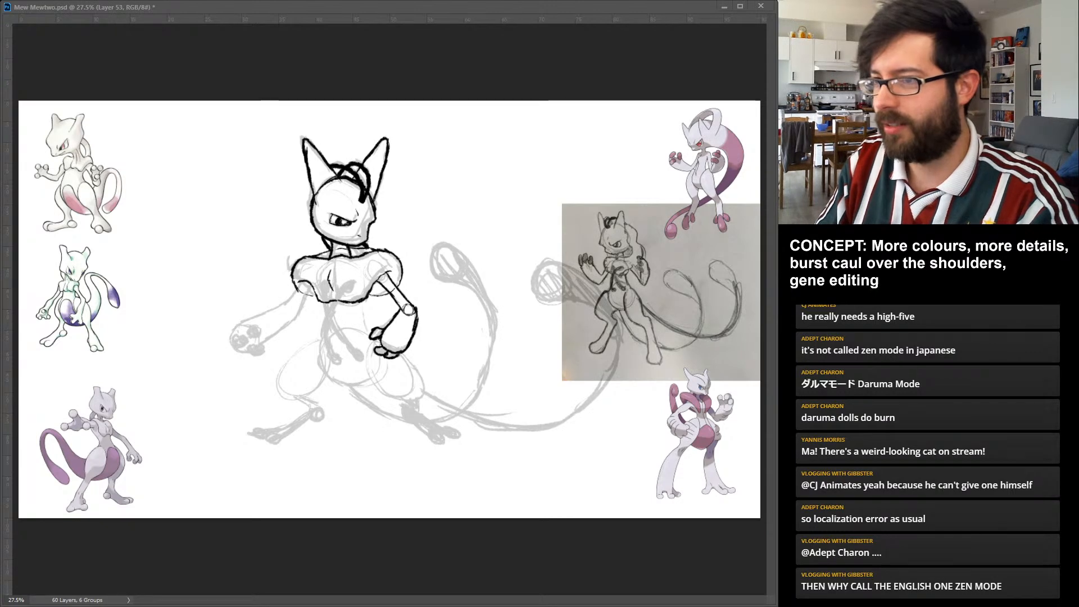
{"action": "mouse_move", "coordinate": [302, 283]}
{"action": "left_mouse_down"}
{"action": "mouse_move", "coordinate": [280, 310]}
{"action": "mouse_move", "coordinate": [293, 317]}
{"action": "left_mouse_up"}
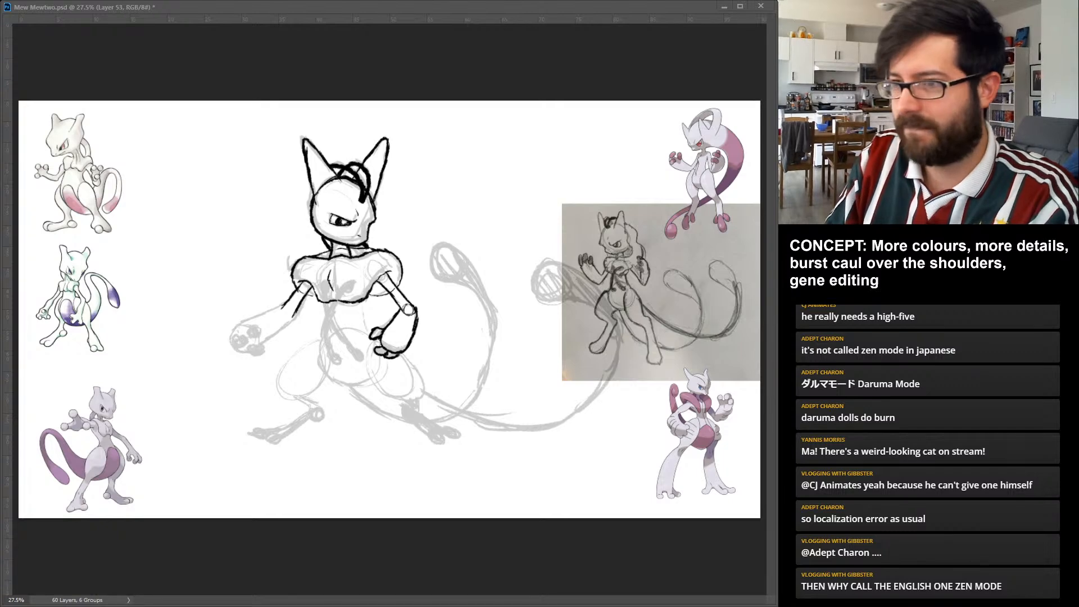
{"action": "left_click_drag", "start_coordinate": [292, 308], "coordinate": [288, 307]}
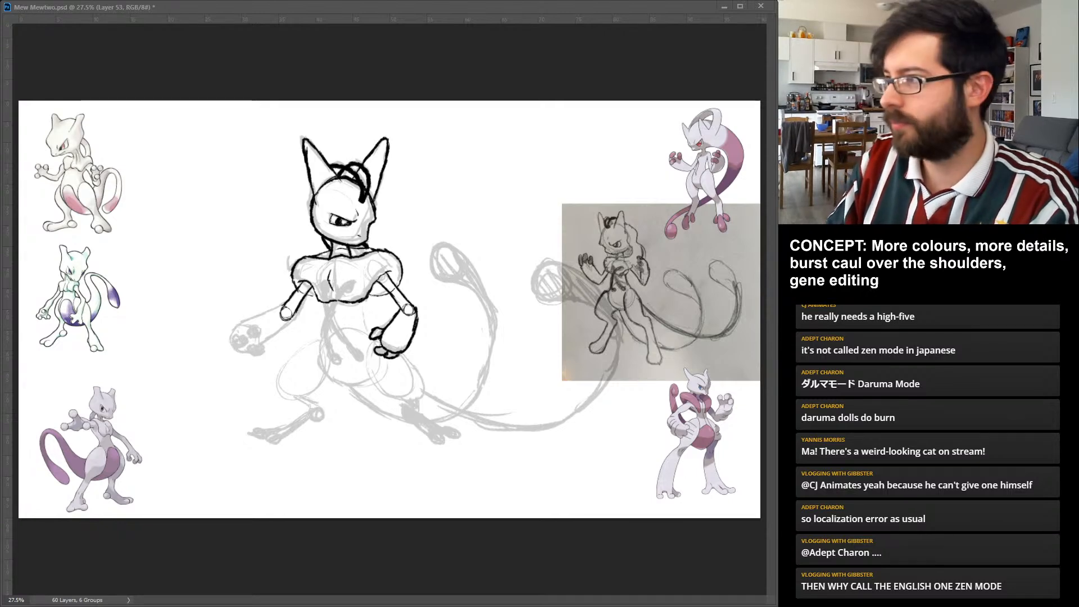
Ink the left-hand forearm on a new layer, widening into an open hand with three bulbous fingertips.
{"action": "key", "text": "ctrl+alt+shift+n"}
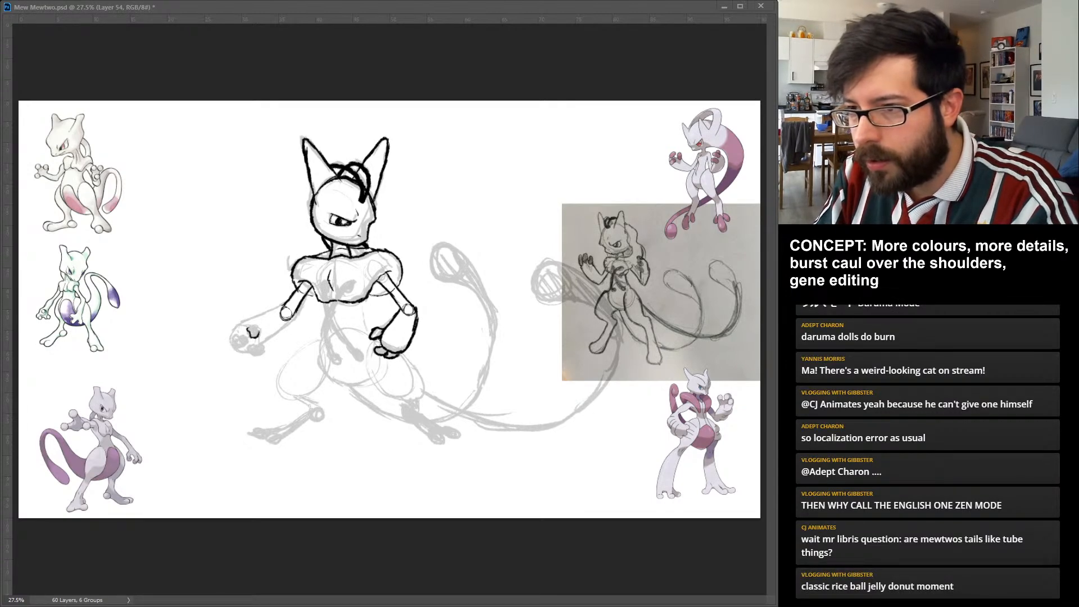
{"action": "left_click_drag", "start_coordinate": [248, 330], "coordinate": [257, 334]}
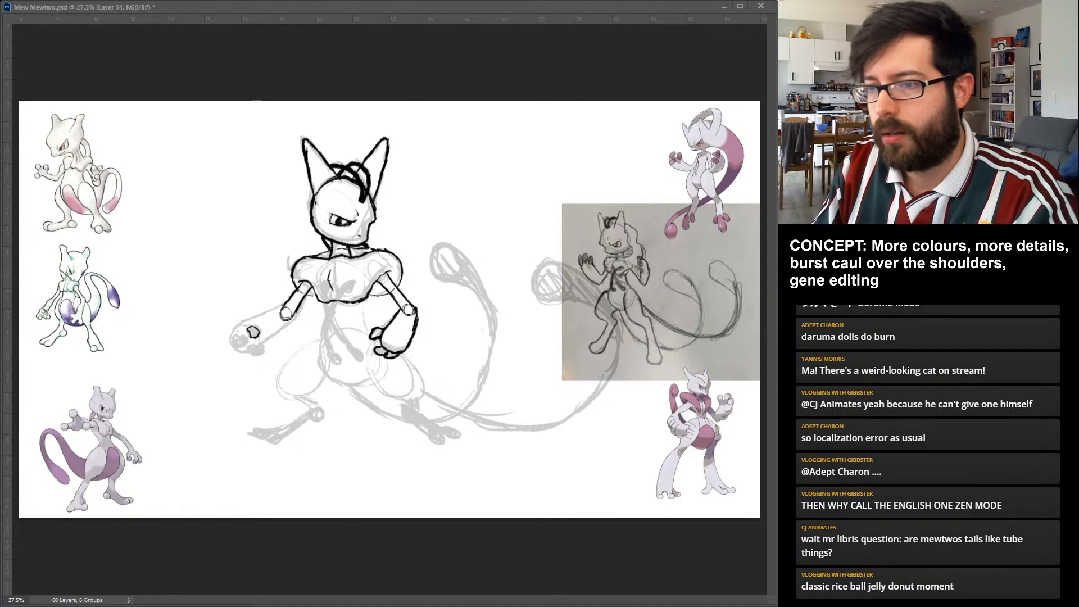
{"action": "left_click_drag", "start_coordinate": [241, 342], "coordinate": [249, 347]}
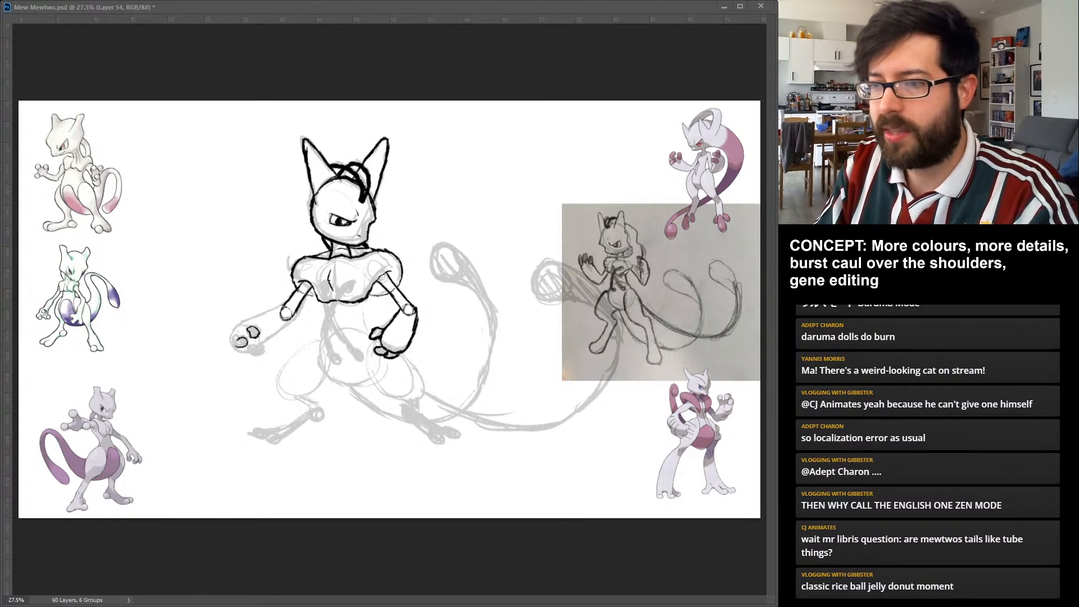
{"action": "left_click_drag", "start_coordinate": [233, 338], "coordinate": [240, 347]}
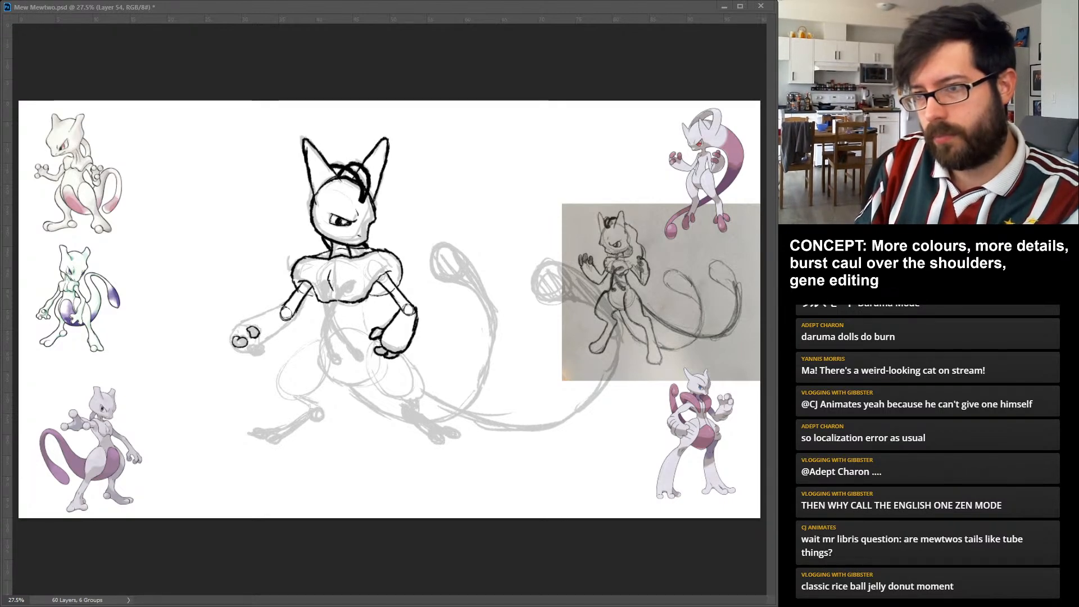
{"action": "left_click_drag", "start_coordinate": [280, 309], "coordinate": [230, 344]}
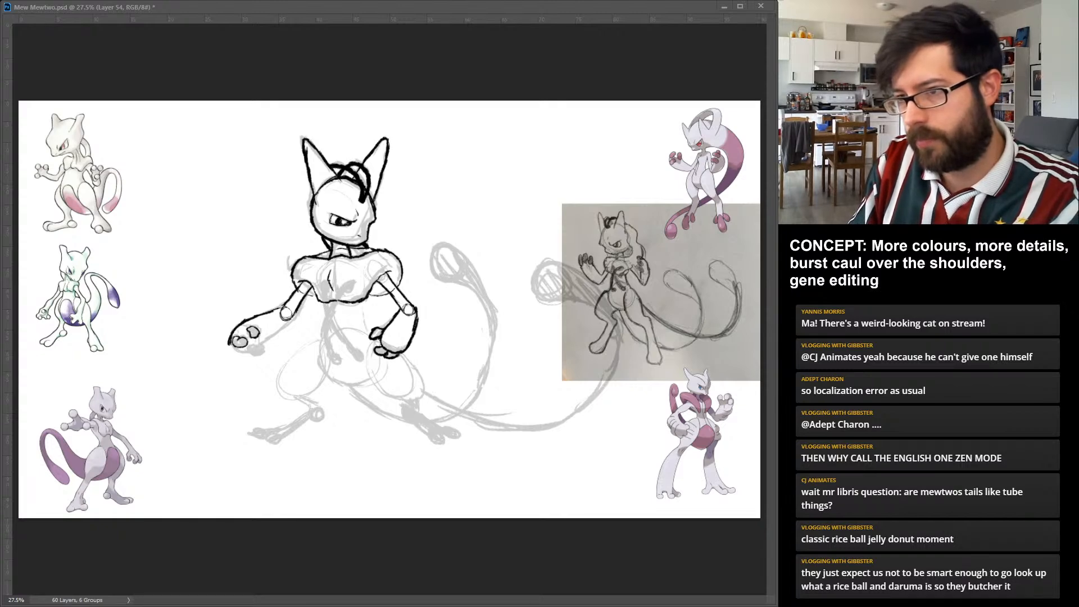
{"action": "left_click_drag", "start_coordinate": [244, 351], "coordinate": [258, 344]}
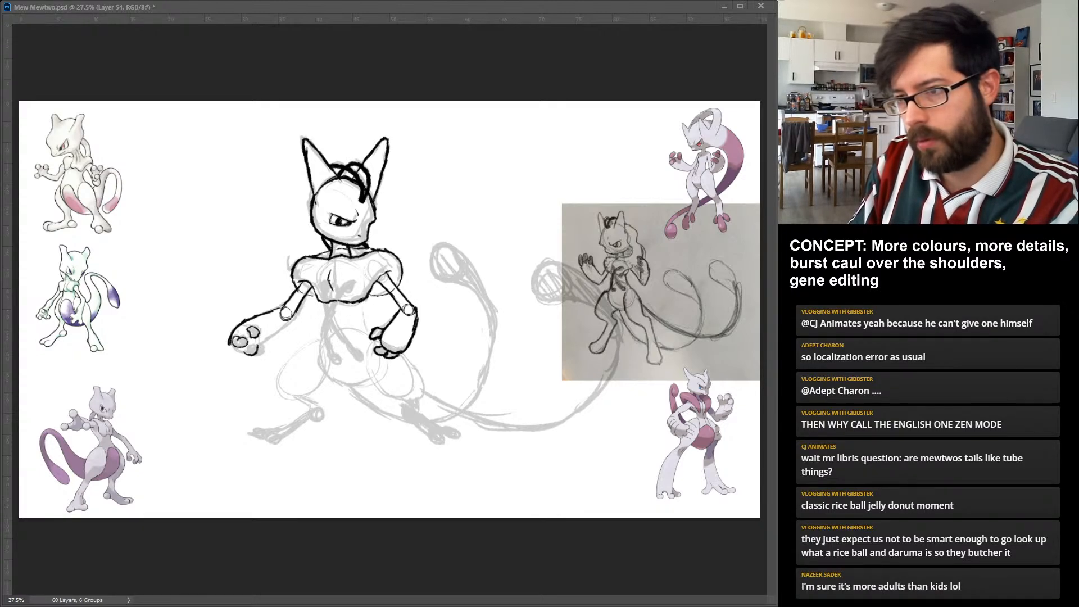
{"action": "left_click_drag", "start_coordinate": [243, 349], "coordinate": [258, 346]}
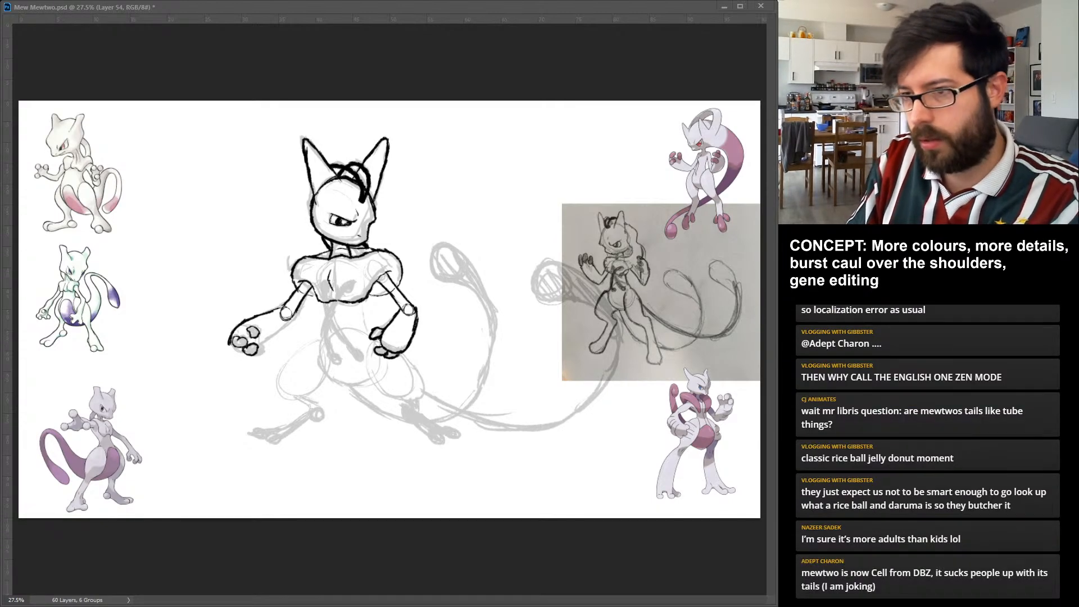
{"action": "mouse_move", "coordinate": [230, 337]}
{"action": "left_mouse_down"}
{"action": "mouse_move", "coordinate": [247, 354]}
{"action": "mouse_move", "coordinate": [296, 318]}
{"action": "left_mouse_up"}
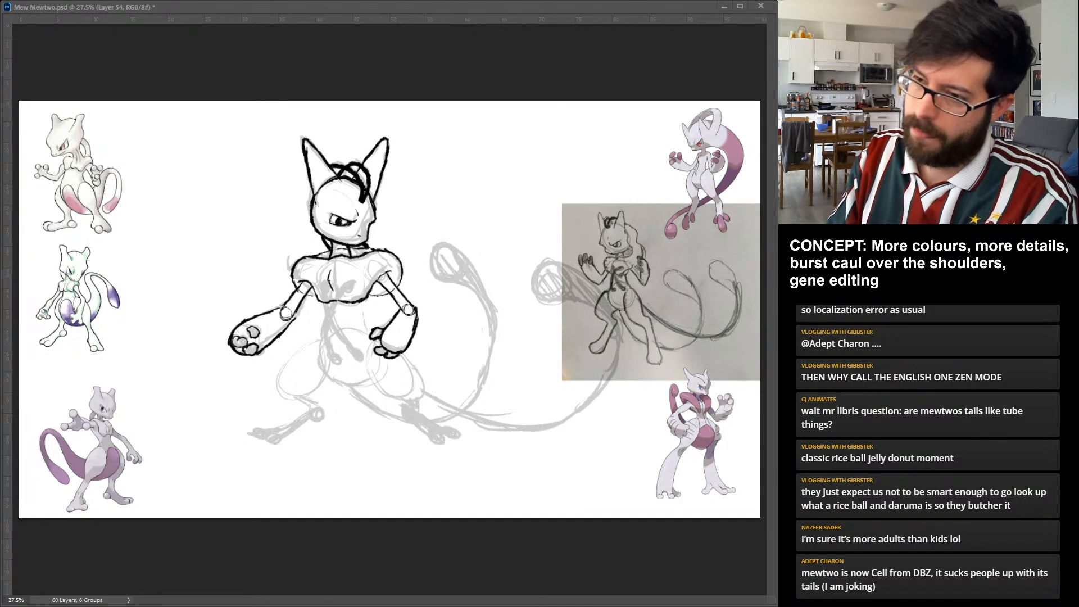
{"action": "left_click_drag", "start_coordinate": [244, 335], "coordinate": [258, 339]}
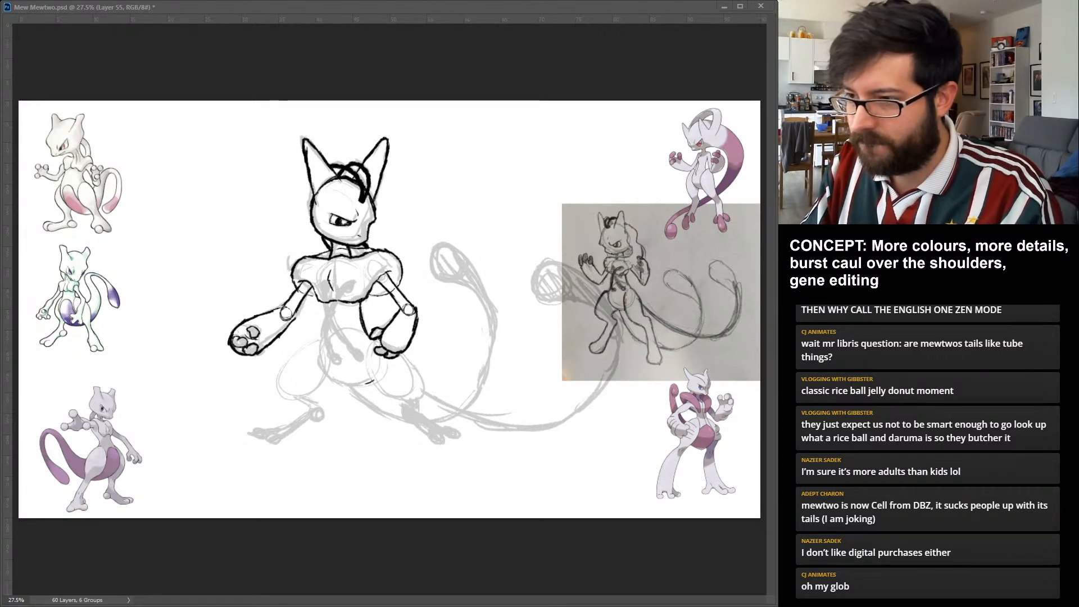
Ink the narrow waist and round belly below the caul, redrawing the right-hand side contour up to the chest.
{"action": "left_click_drag", "start_coordinate": [320, 360], "coordinate": [375, 382]}
{"action": "mouse_move", "coordinate": [326, 340]}
{"action": "left_mouse_down"}
{"action": "mouse_move", "coordinate": [318, 378]}
{"action": "mouse_move", "coordinate": [325, 302]}
{"action": "mouse_move", "coordinate": [321, 343]}
{"action": "left_mouse_up"}
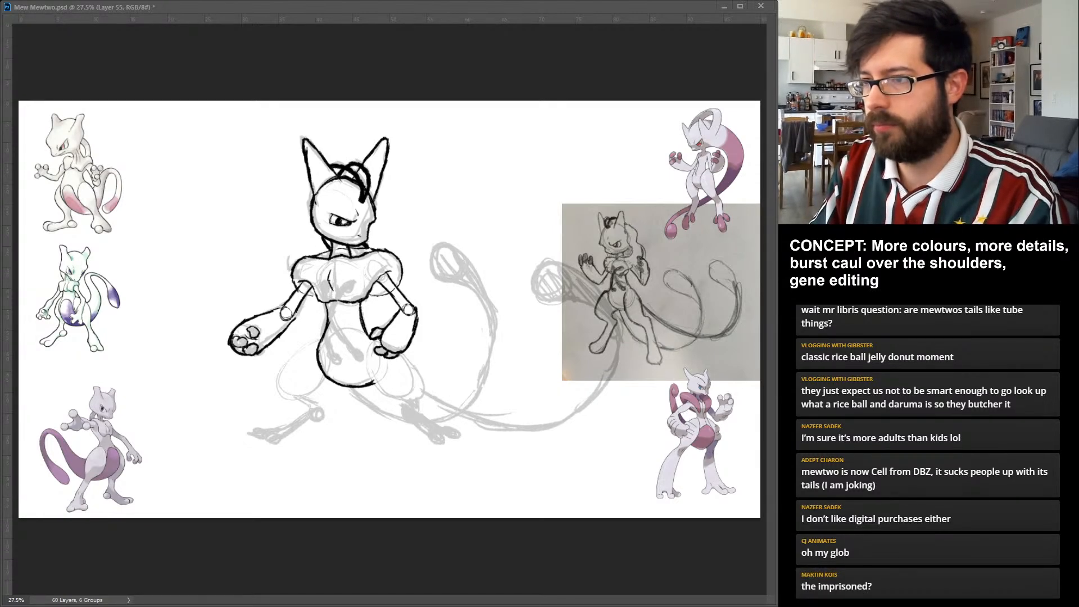
{"action": "key", "text": "ctrl+z"}
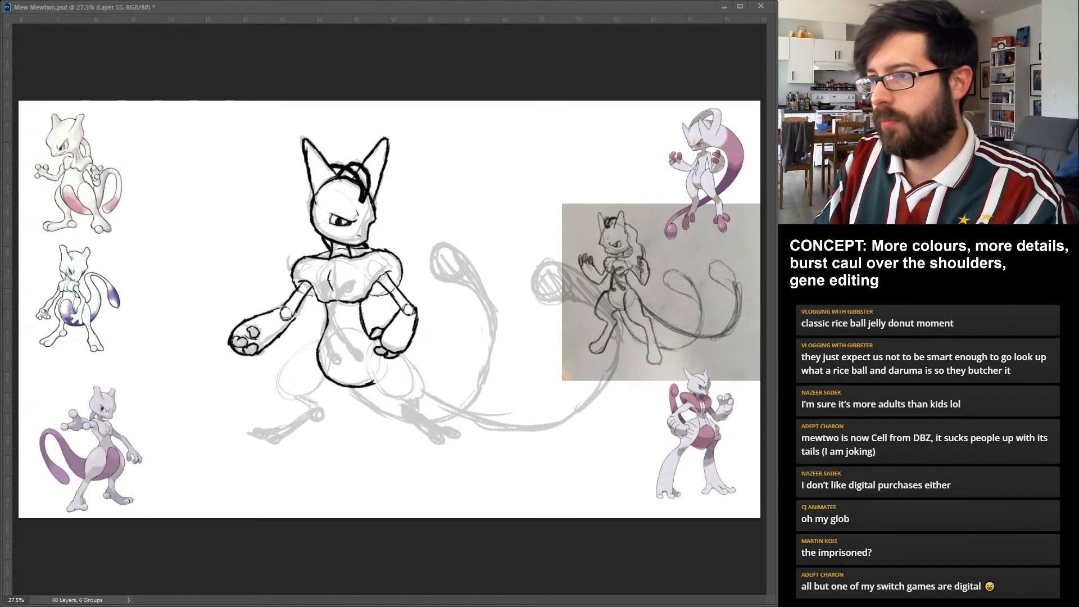
{"action": "key", "text": "ctrl+z"}
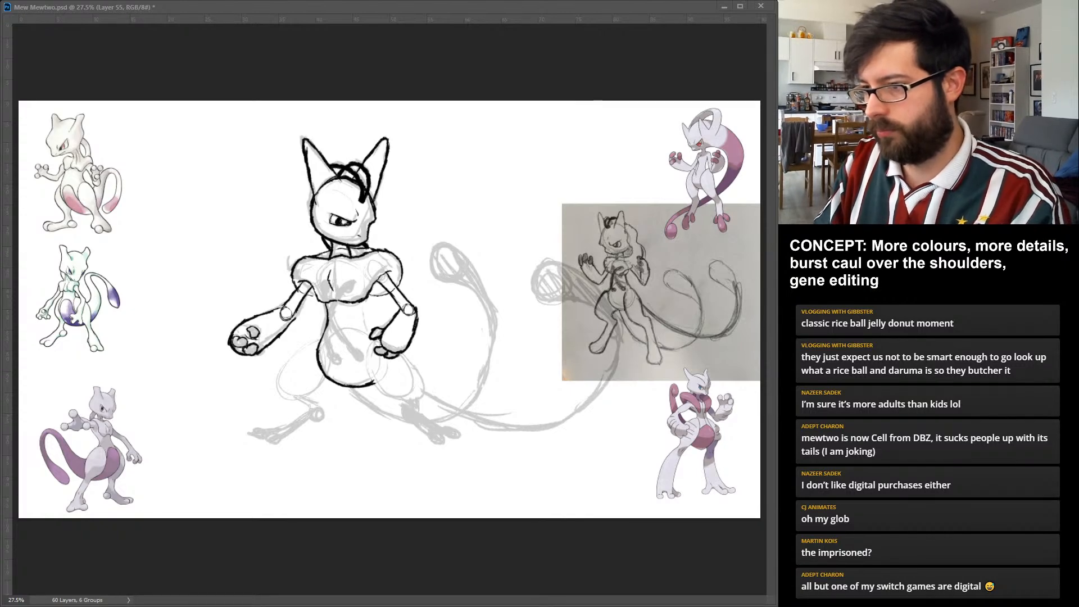
{"action": "key", "text": "ctrl+z"}
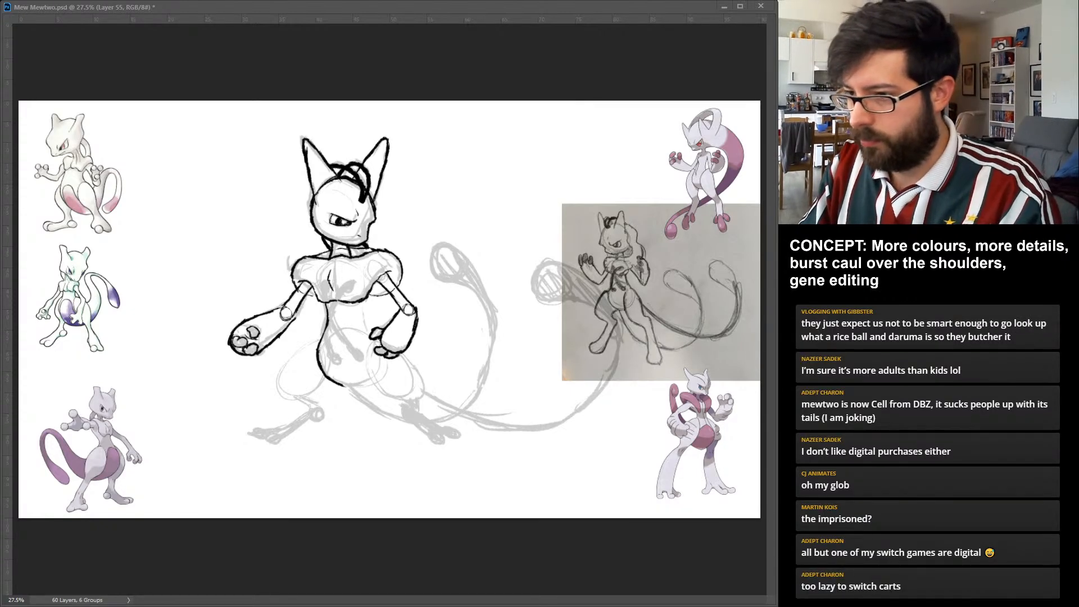
{"action": "mouse_move", "coordinate": [341, 384]}
{"action": "left_mouse_down"}
{"action": "mouse_move", "coordinate": [363, 386]}
{"action": "mouse_move", "coordinate": [379, 370]}
{"action": "mouse_move", "coordinate": [361, 301]}
{"action": "left_mouse_up"}
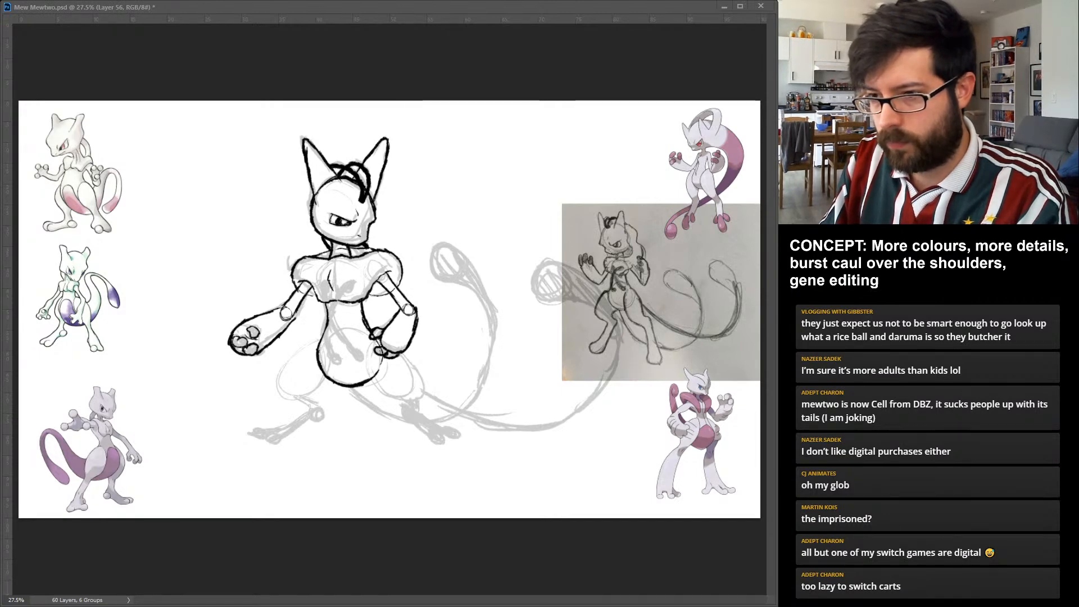
Ink the left-hand leg with a rounded thigh, a thin shin with a knobbed joint, and a long foot with bulbous toes.
{"action": "left_click_drag", "start_coordinate": [323, 340], "coordinate": [281, 398]}
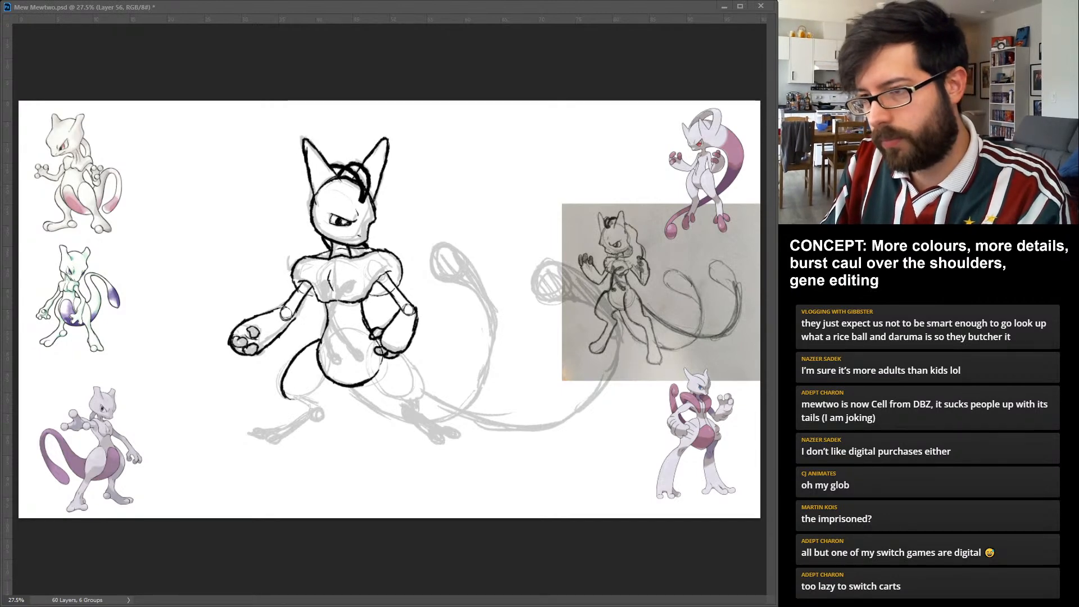
{"action": "left_click_drag", "start_coordinate": [325, 376], "coordinate": [308, 397]}
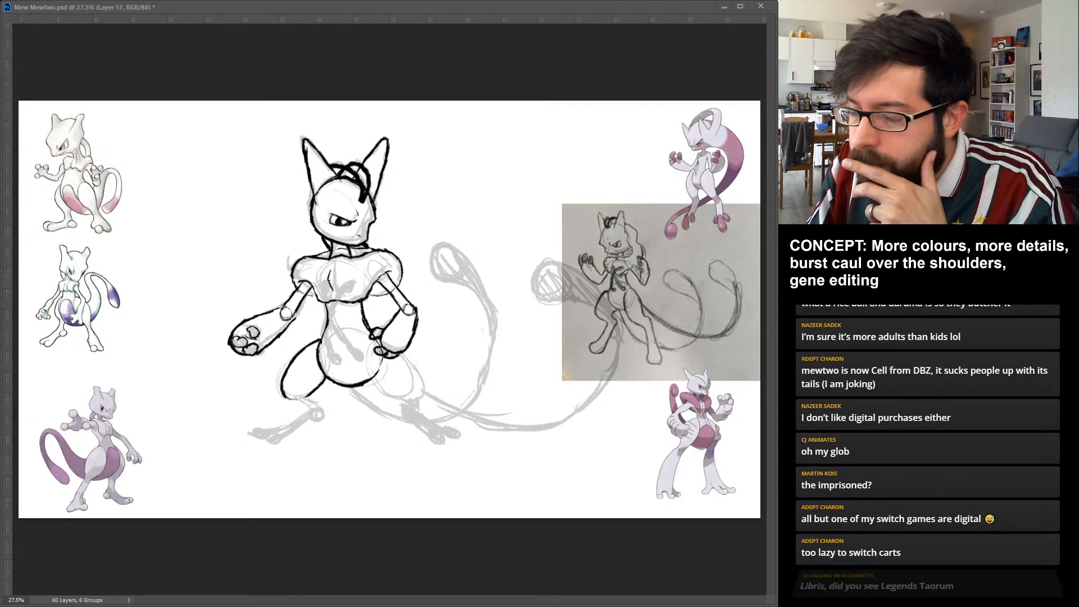
{"action": "mouse_move", "coordinate": [294, 399]}
{"action": "left_mouse_down"}
{"action": "mouse_move", "coordinate": [308, 410]}
{"action": "mouse_move", "coordinate": [252, 439]}
{"action": "mouse_move", "coordinate": [281, 444]}
{"action": "mouse_move", "coordinate": [326, 407]}
{"action": "left_mouse_up"}
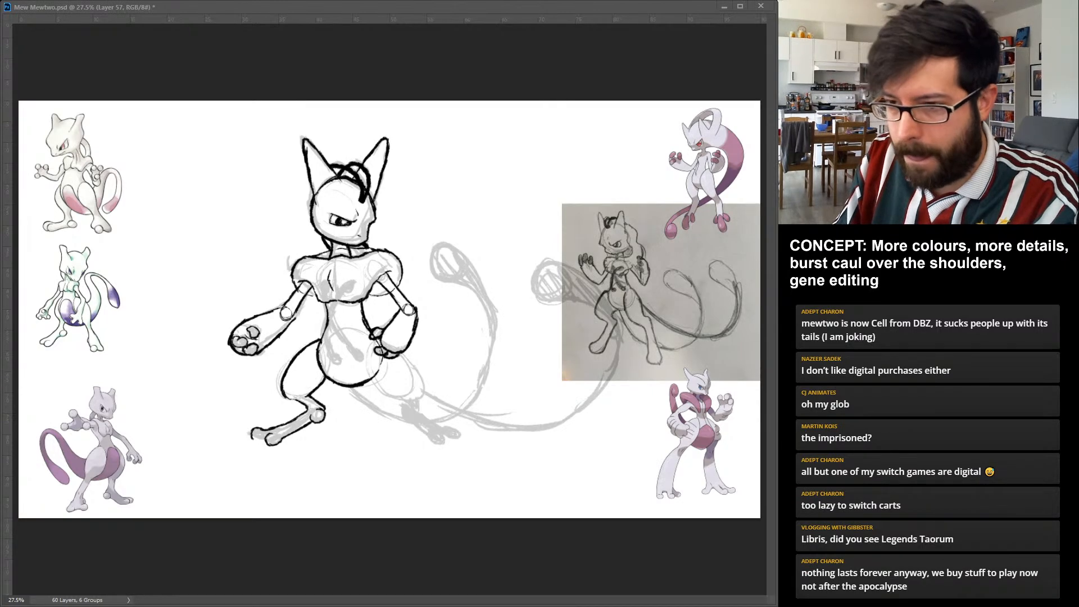
{"action": "left_click_drag", "start_coordinate": [252, 436], "coordinate": [265, 442]}
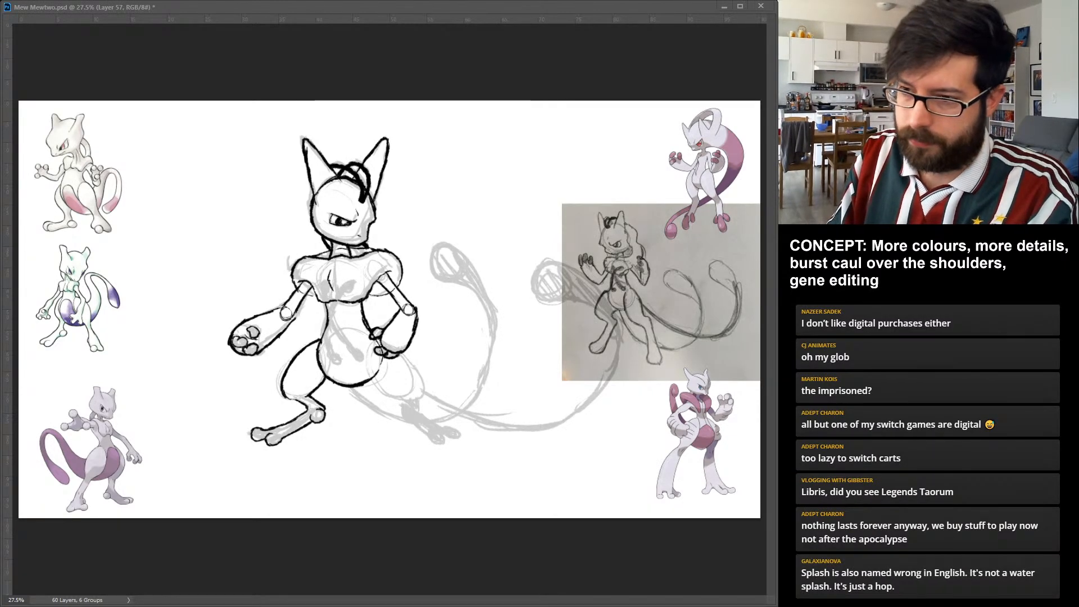
{"action": "key", "text": "ctrl+z"}
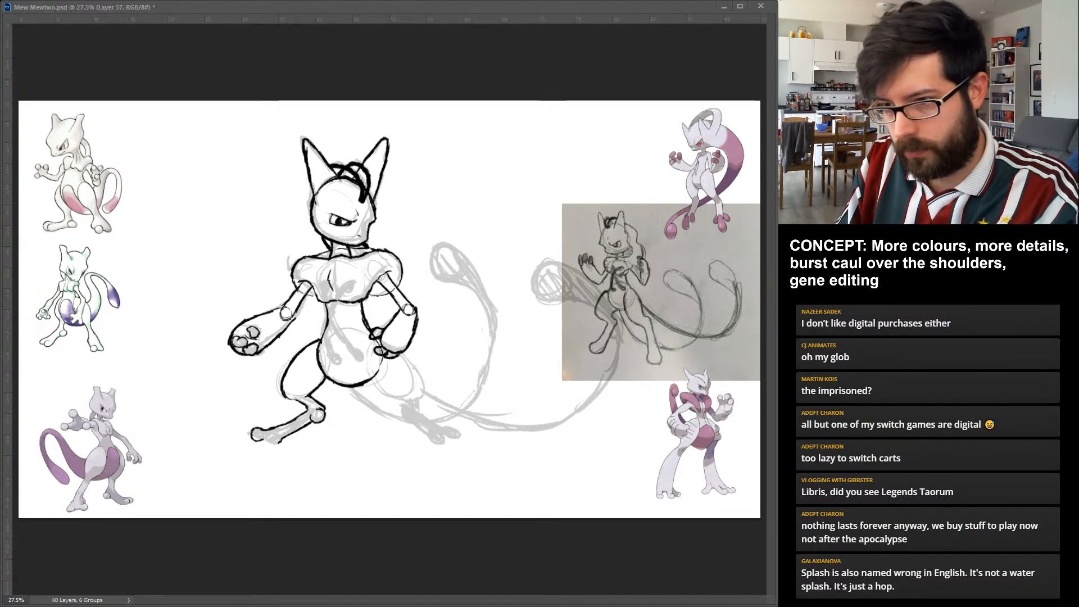
{"action": "left_click_drag", "start_coordinate": [263, 440], "coordinate": [281, 437]}
{"action": "key", "text": "ctrl+z"}
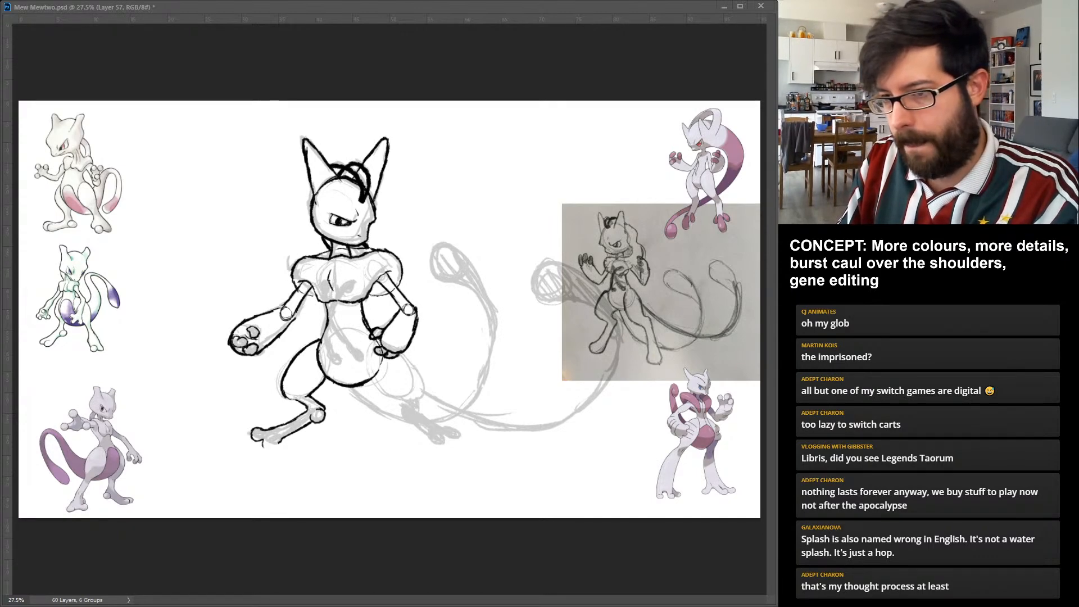
{"action": "left_click_drag", "start_coordinate": [263, 443], "coordinate": [283, 437]}
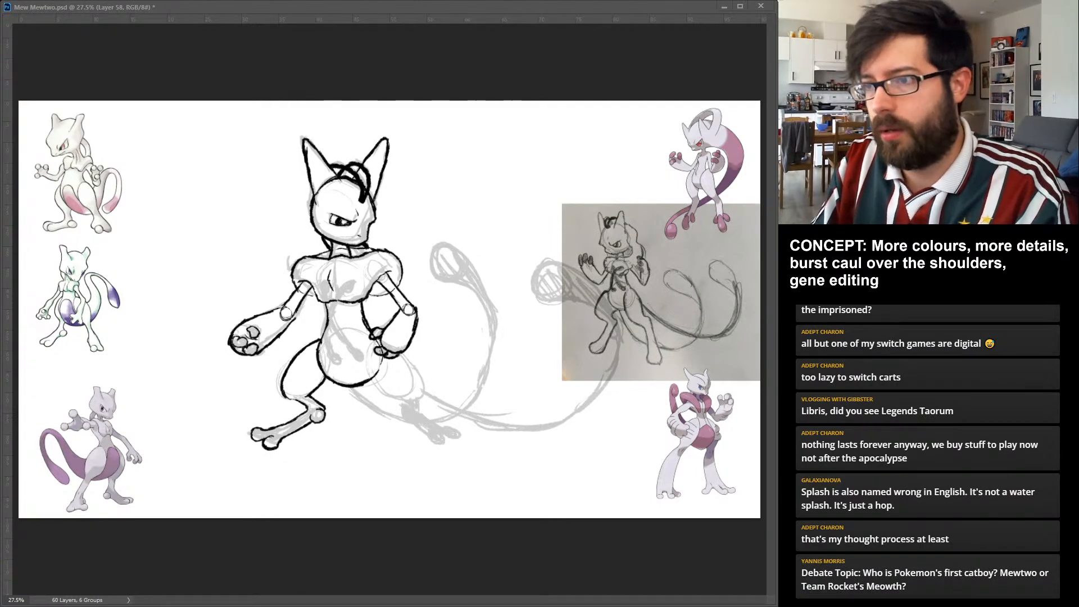
Ink the right-hand leg with a full thigh beside the belly, a knobbed joint and a long foot with rounded toes.
{"action": "mouse_move", "coordinate": [367, 360]}
{"action": "left_mouse_down"}
{"action": "mouse_move", "coordinate": [384, 393]}
{"action": "mouse_move", "coordinate": [409, 401]}
{"action": "mouse_move", "coordinate": [425, 385]}
{"action": "mouse_move", "coordinate": [424, 398]}
{"action": "left_mouse_up"}
{"action": "left_click_drag", "start_coordinate": [375, 338], "coordinate": [425, 386]}
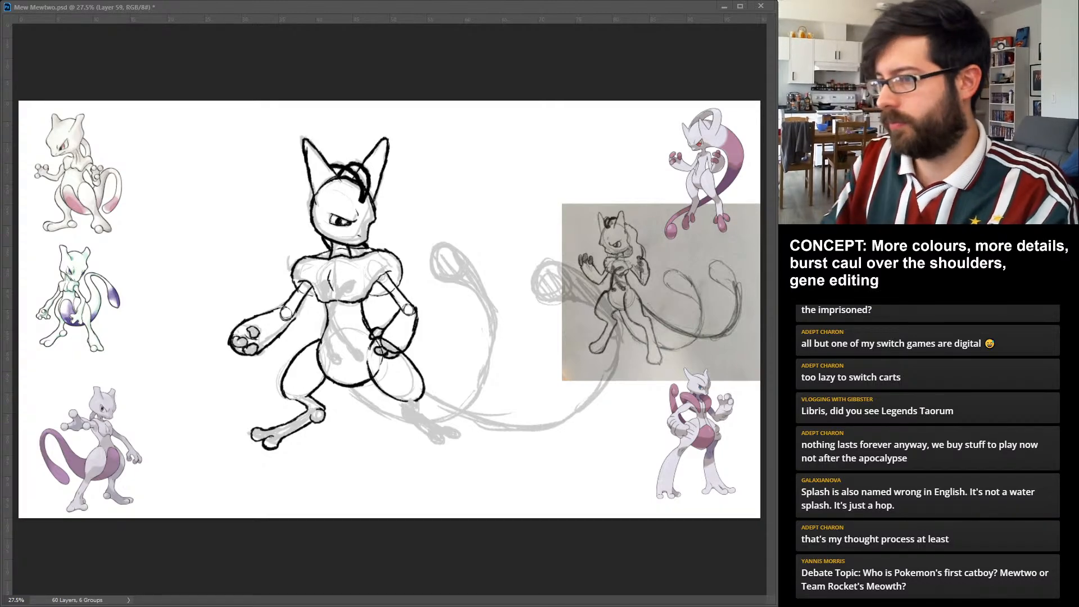
{"action": "mouse_move", "coordinate": [414, 402]}
{"action": "left_mouse_down"}
{"action": "mouse_move", "coordinate": [443, 427]}
{"action": "mouse_move", "coordinate": [404, 411]}
{"action": "mouse_move", "coordinate": [432, 438]}
{"action": "left_mouse_up"}
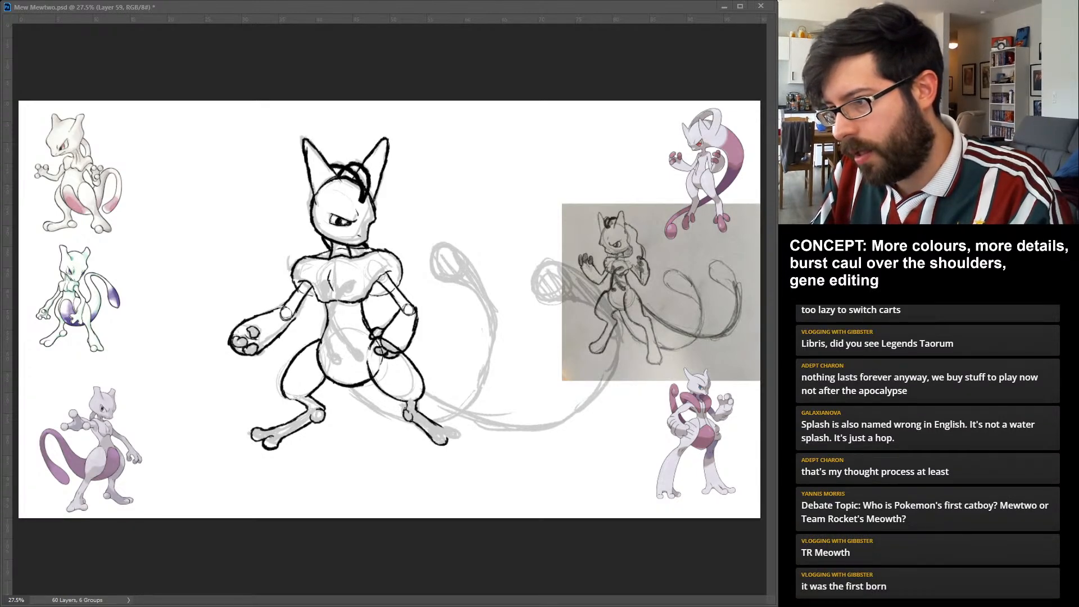
{"action": "left_click_drag", "start_coordinate": [445, 436], "coordinate": [464, 441]}
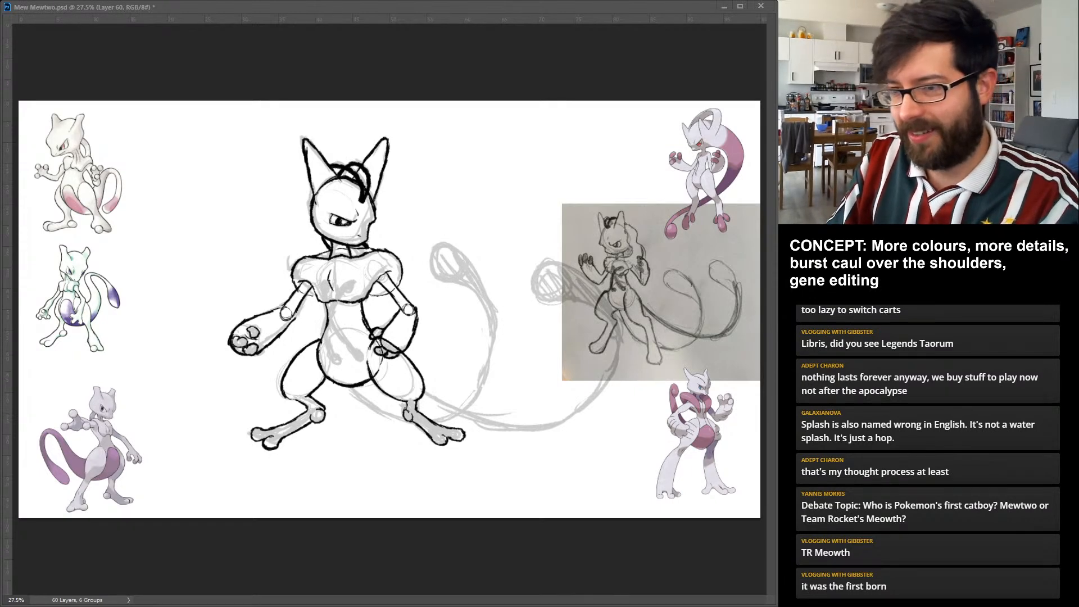
Draw a curved strand with round ends from the chest to the belly, and thicken it into a solid black band.
{"action": "left_click_drag", "start_coordinate": [327, 351], "coordinate": [334, 355]}
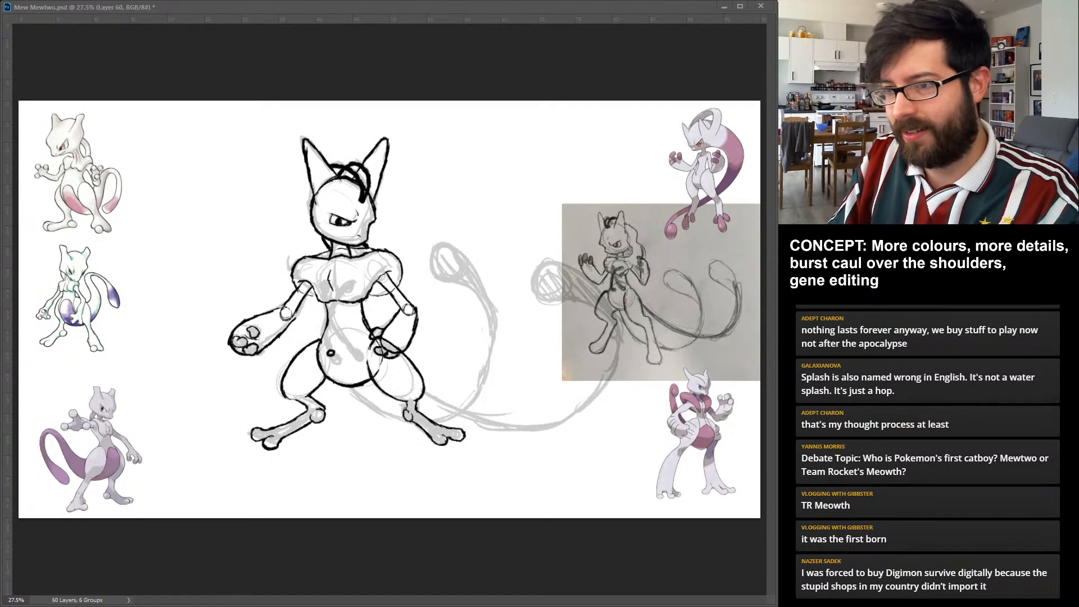
{"action": "left_click_drag", "start_coordinate": [324, 315], "coordinate": [331, 356]}
{"action": "left_click_drag", "start_coordinate": [332, 296], "coordinate": [326, 337]}
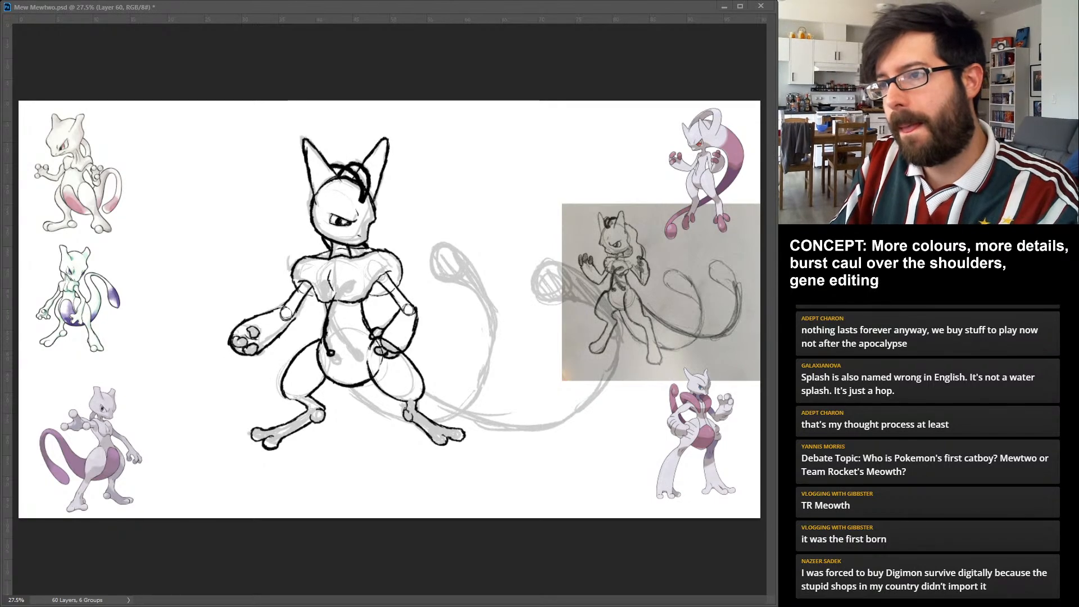
{"action": "left_click_drag", "start_coordinate": [333, 300], "coordinate": [349, 288]}
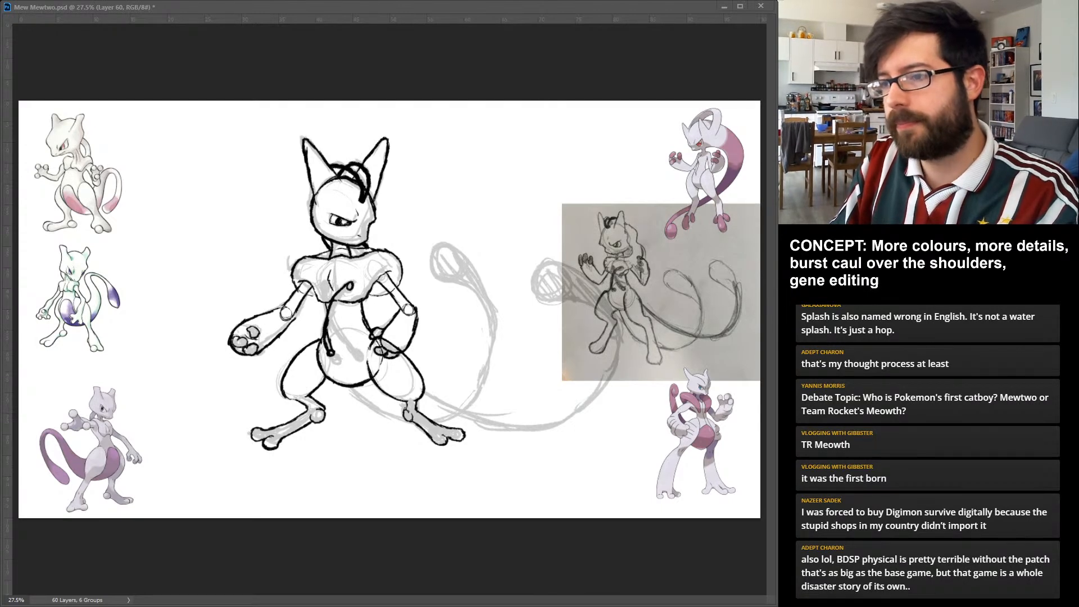
{"action": "left_click_drag", "start_coordinate": [350, 285], "coordinate": [331, 354]}
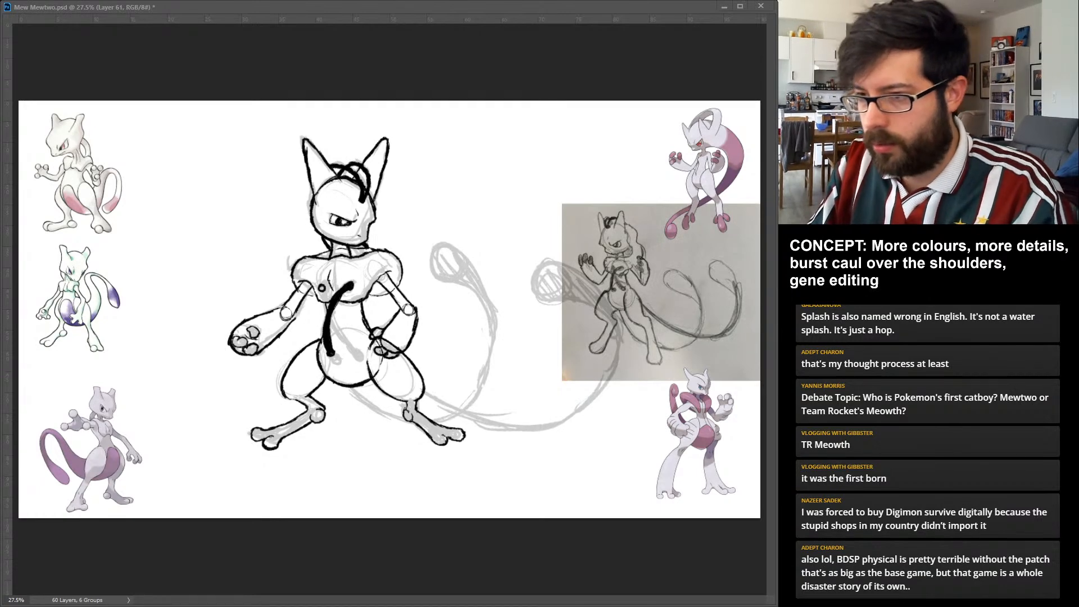
Draw a second thick black strand with round ends from the chest to the belly, crossing beside the first one.
{"action": "left_click_drag", "start_coordinate": [350, 348], "coordinate": [352, 347]}
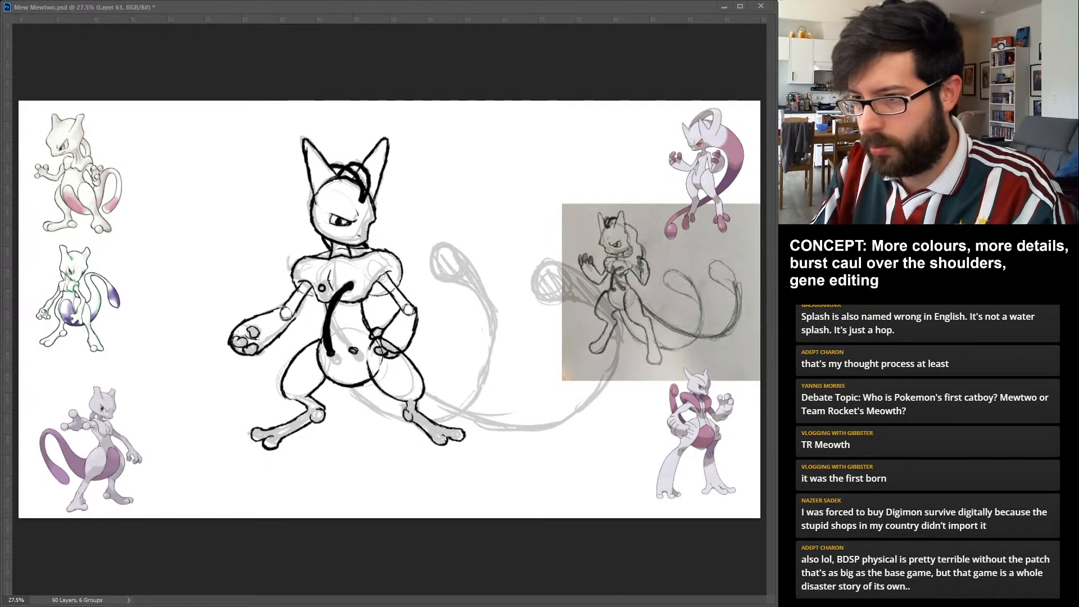
{"action": "left_click_drag", "start_coordinate": [318, 303], "coordinate": [356, 349]}
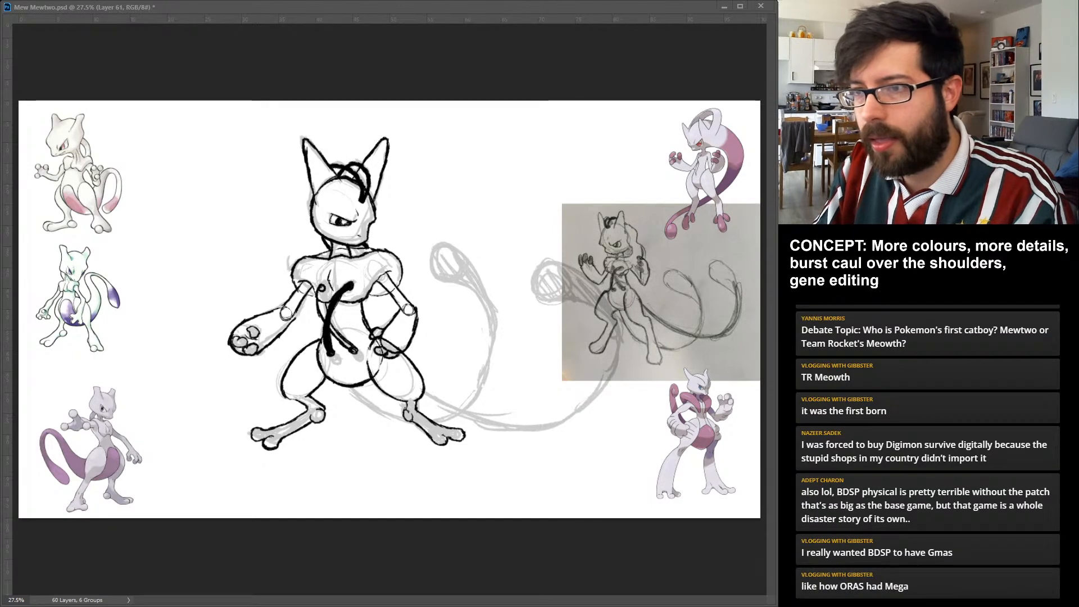
{"action": "left_click_drag", "start_coordinate": [317, 286], "coordinate": [327, 319]}
{"action": "left_click_drag", "start_coordinate": [330, 323], "coordinate": [355, 351]}
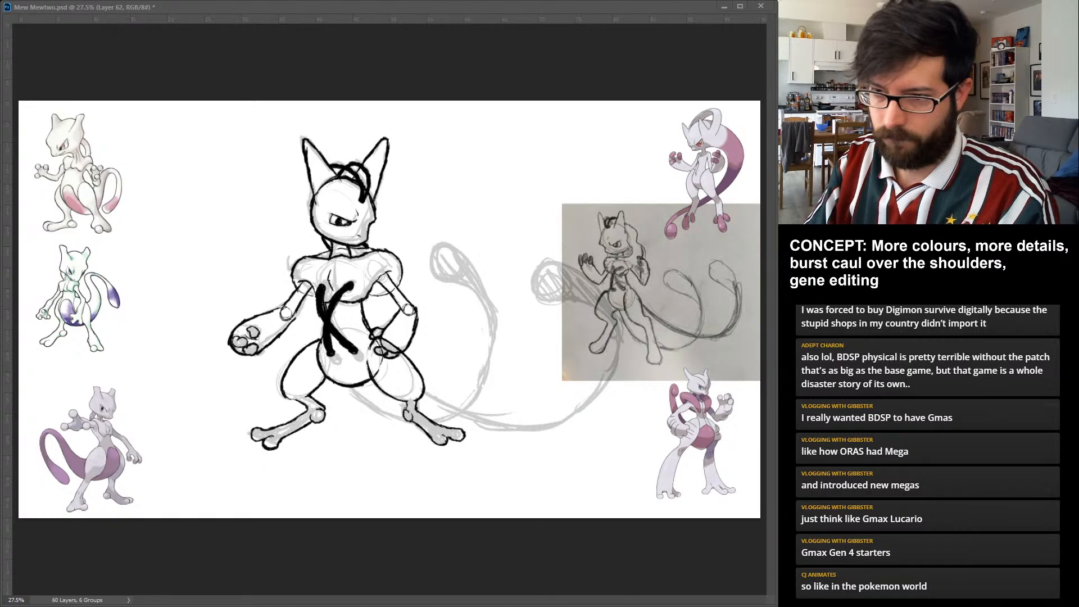
Ink the first tail from below the belly, curving up beside the body to an oval bulb shaded black with a small highlight.
{"action": "left_click_drag", "start_coordinate": [347, 386], "coordinate": [434, 427]}
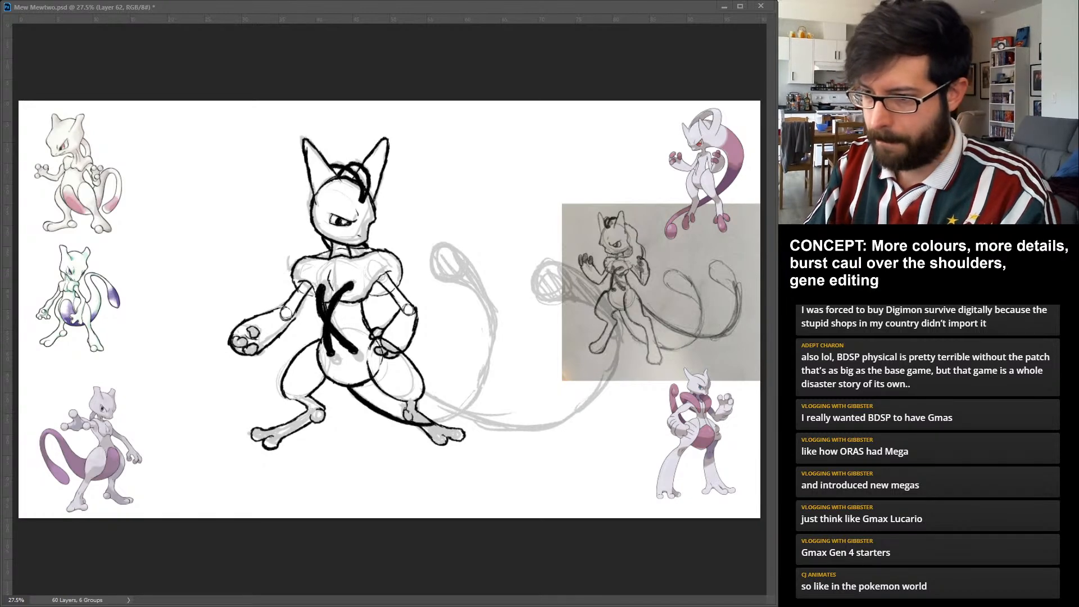
{"action": "mouse_move", "coordinate": [371, 412]}
{"action": "left_mouse_down"}
{"action": "mouse_move", "coordinate": [461, 418]}
{"action": "mouse_move", "coordinate": [494, 357]}
{"action": "left_mouse_up"}
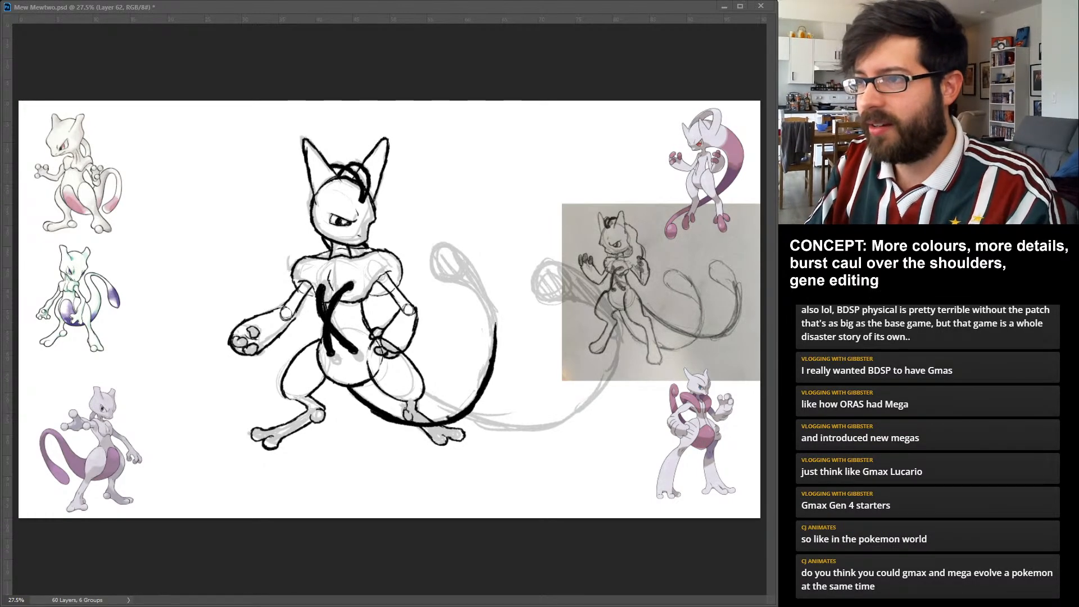
{"action": "mouse_move", "coordinate": [444, 245]}
{"action": "left_mouse_down"}
{"action": "mouse_move", "coordinate": [434, 255]}
{"action": "mouse_move", "coordinate": [487, 299]}
{"action": "left_mouse_up"}
{"action": "left_click_drag", "start_coordinate": [465, 260], "coordinate": [495, 332]}
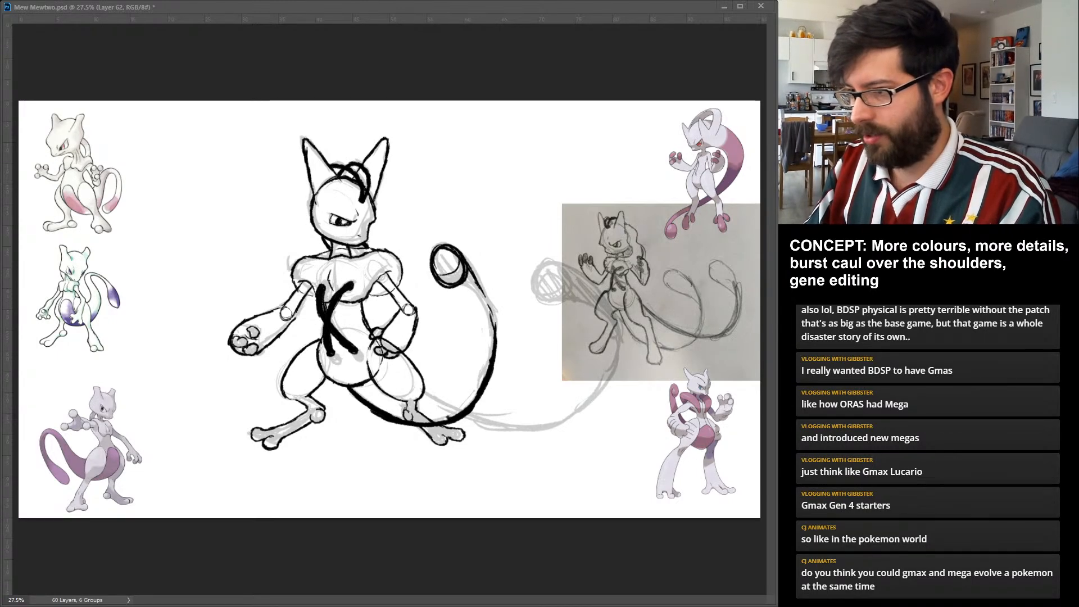
{"action": "mouse_move", "coordinate": [482, 291]}
{"action": "left_mouse_down"}
{"action": "mouse_move", "coordinate": [497, 356]}
{"action": "mouse_move", "coordinate": [484, 297]}
{"action": "left_mouse_up"}
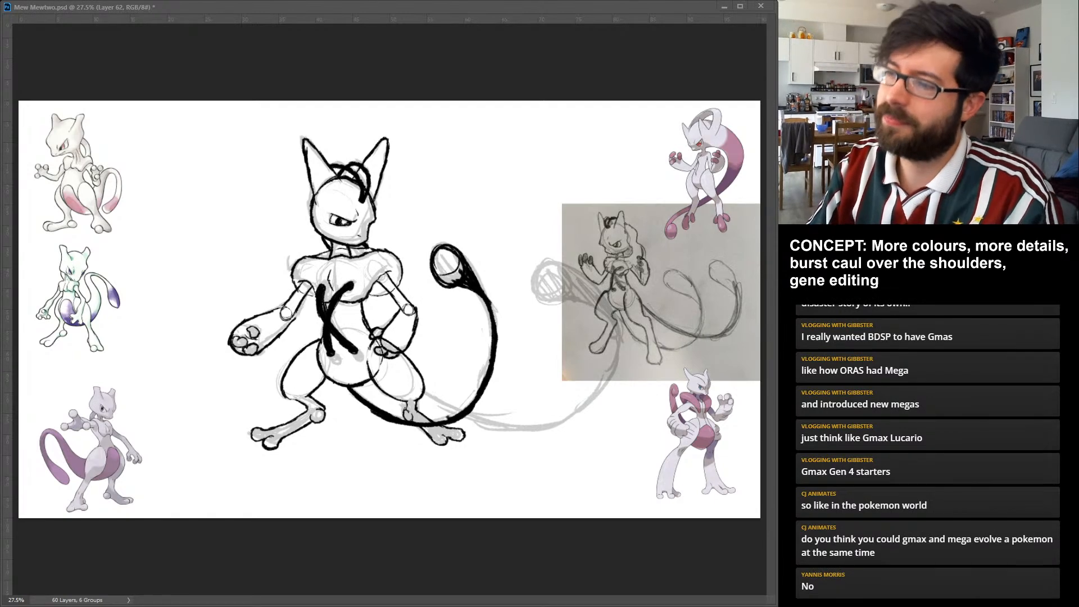
{"action": "left_click_drag", "start_coordinate": [437, 254], "coordinate": [462, 278]}
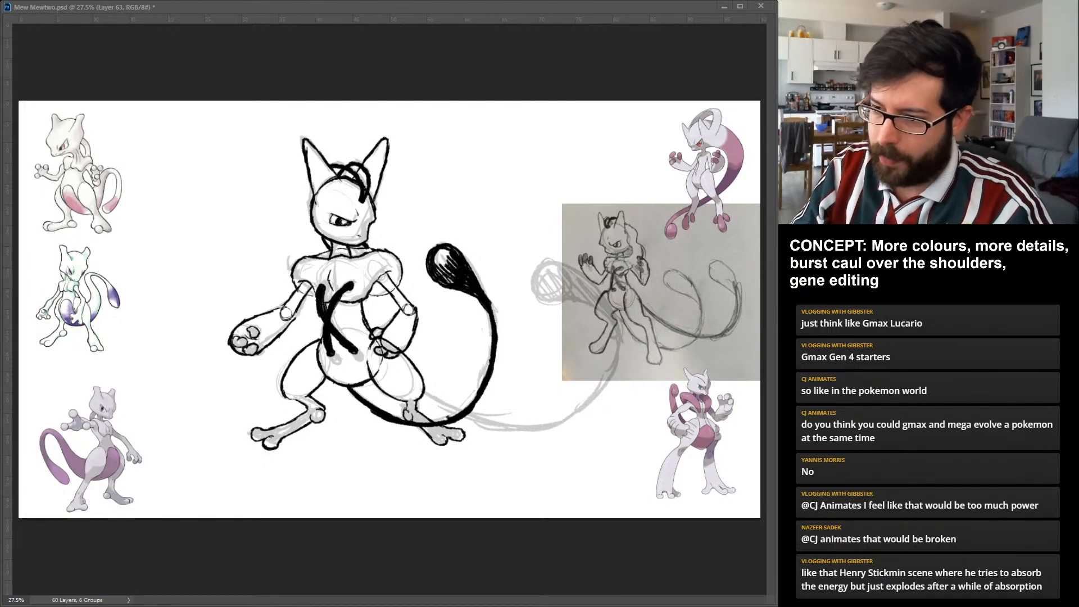
Ink the second, longer tail from the right-hand thigh, sweeping out and up around to a round tip outline.
{"action": "left_click_drag", "start_coordinate": [416, 390], "coordinate": [491, 423]}
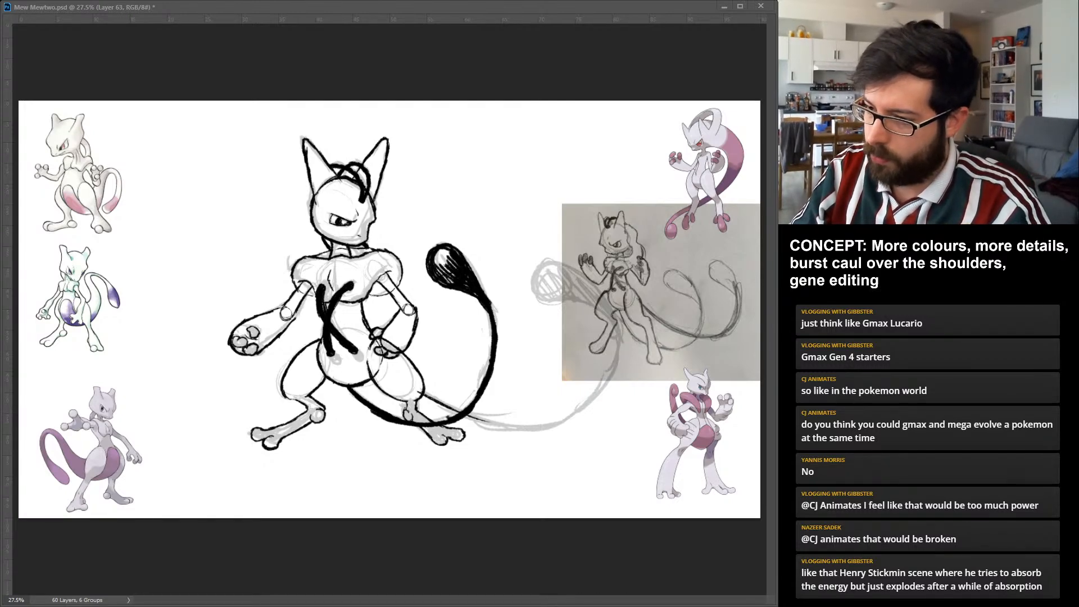
{"action": "left_click_drag", "start_coordinate": [419, 393], "coordinate": [520, 427]}
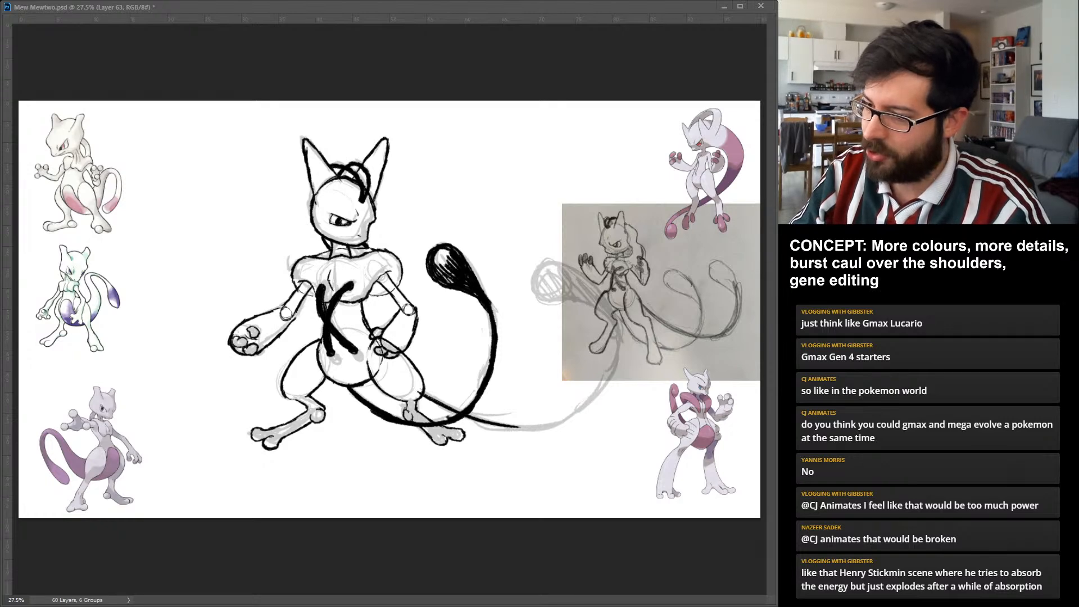
{"action": "left_click_drag", "start_coordinate": [418, 391], "coordinate": [564, 418]}
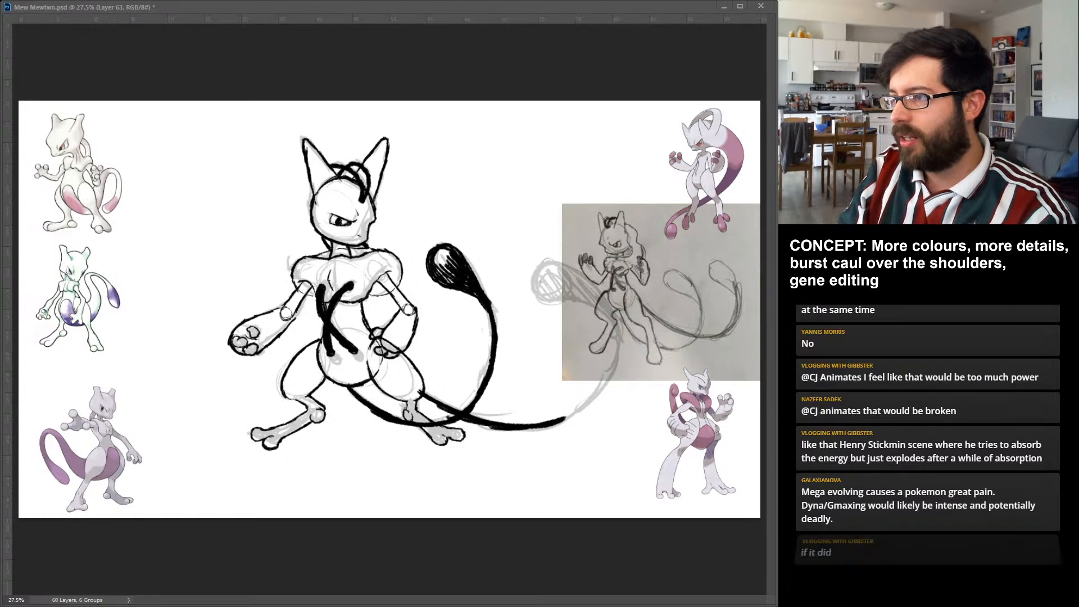
{"action": "left_click_drag", "start_coordinate": [551, 259], "coordinate": [546, 260]}
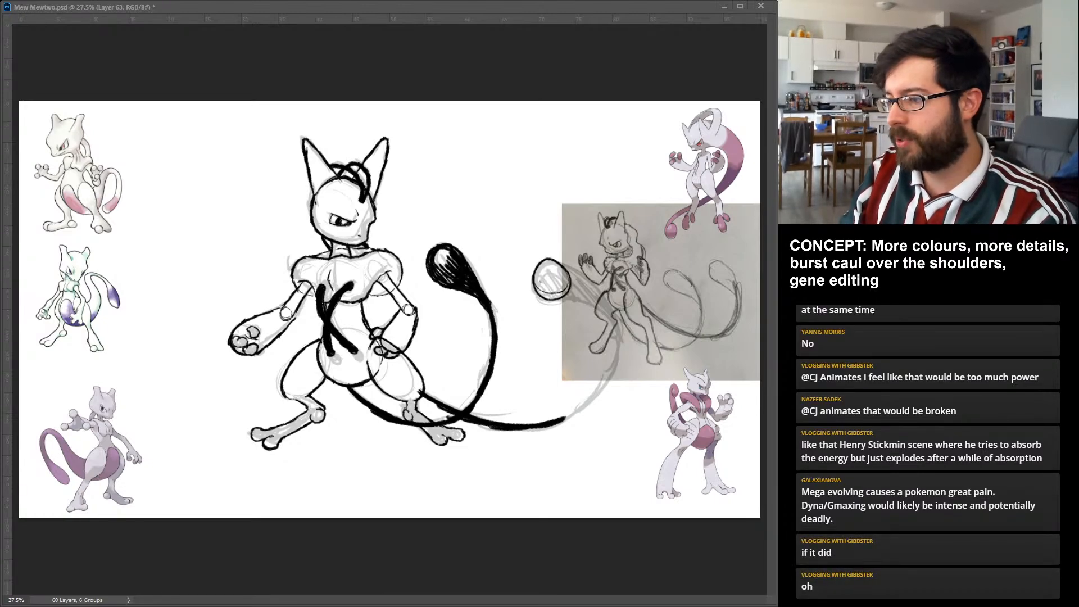
{"action": "left_click_drag", "start_coordinate": [563, 419], "coordinate": [599, 392]}
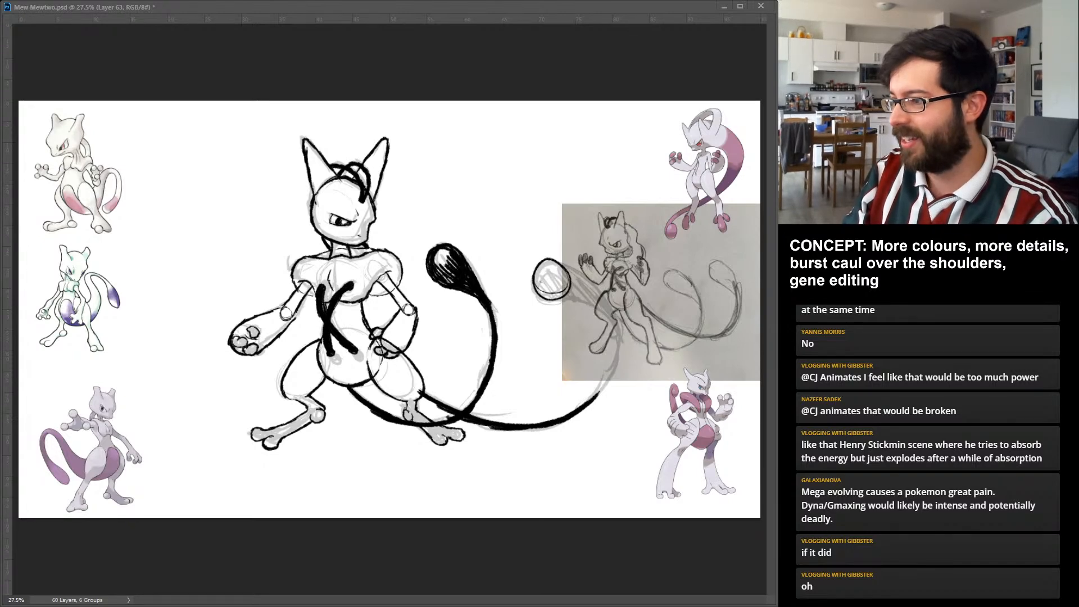
{"action": "mouse_move", "coordinate": [588, 402]}
{"action": "left_mouse_down"}
{"action": "mouse_move", "coordinate": [619, 342]}
{"action": "mouse_move", "coordinate": [562, 295]}
{"action": "mouse_move", "coordinate": [619, 350]}
{"action": "left_mouse_up"}
{"action": "left_click_drag", "start_coordinate": [610, 310], "coordinate": [621, 357]}
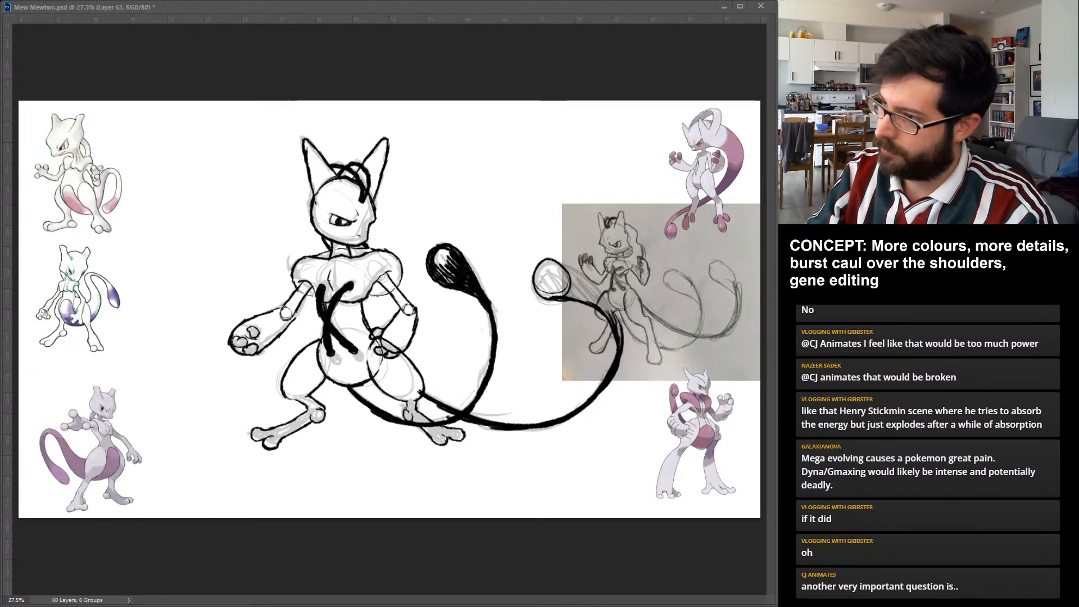
Widen the second tail towards its round tip and shade the bulb and neck black, leaving a small white highlight.
{"action": "left_click_drag", "start_coordinate": [547, 260], "coordinate": [596, 289]}
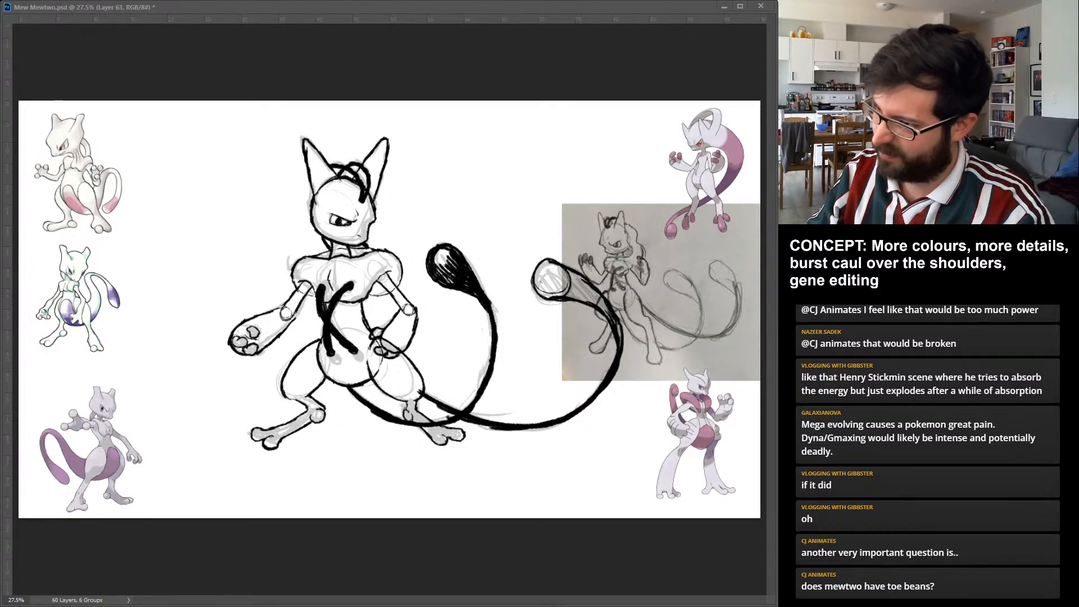
{"action": "mouse_move", "coordinate": [546, 260]}
{"action": "left_mouse_down"}
{"action": "mouse_move", "coordinate": [544, 298]}
{"action": "mouse_move", "coordinate": [567, 284]}
{"action": "left_mouse_up"}
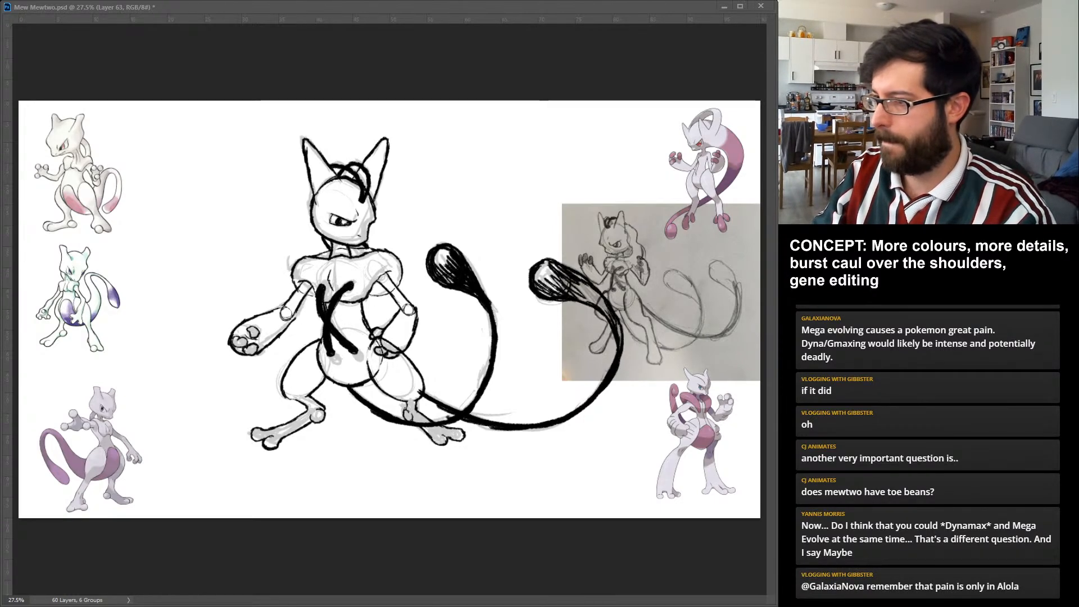
{"action": "left_click_drag", "start_coordinate": [575, 285], "coordinate": [623, 337]}
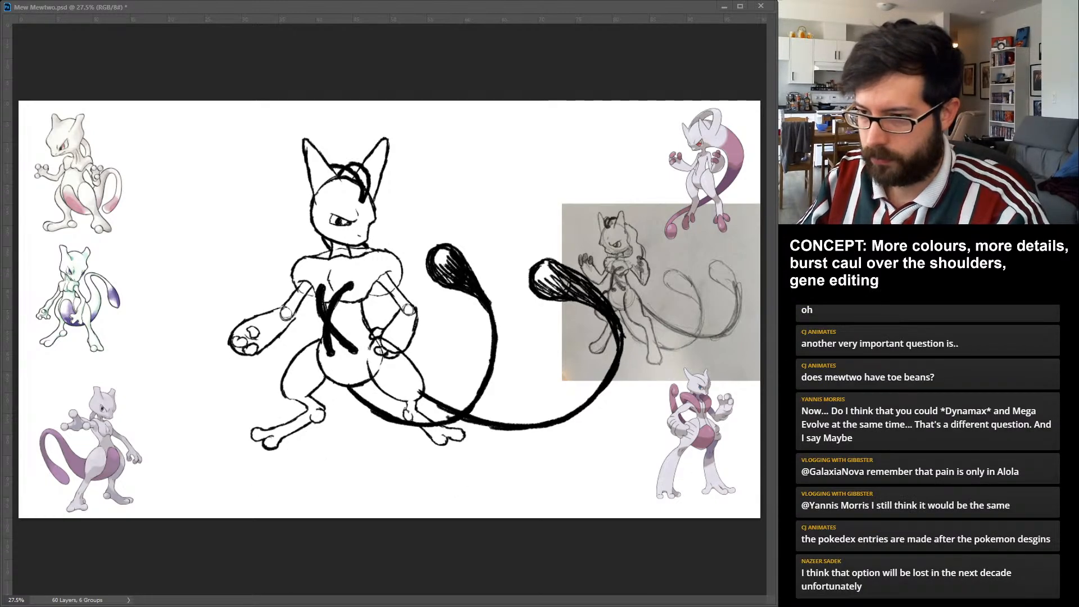
Lengthen both legs by shifting the shins and feet down on the inked figure, nudging them into place.
{"action": "key", "text": "ctrl+z"}
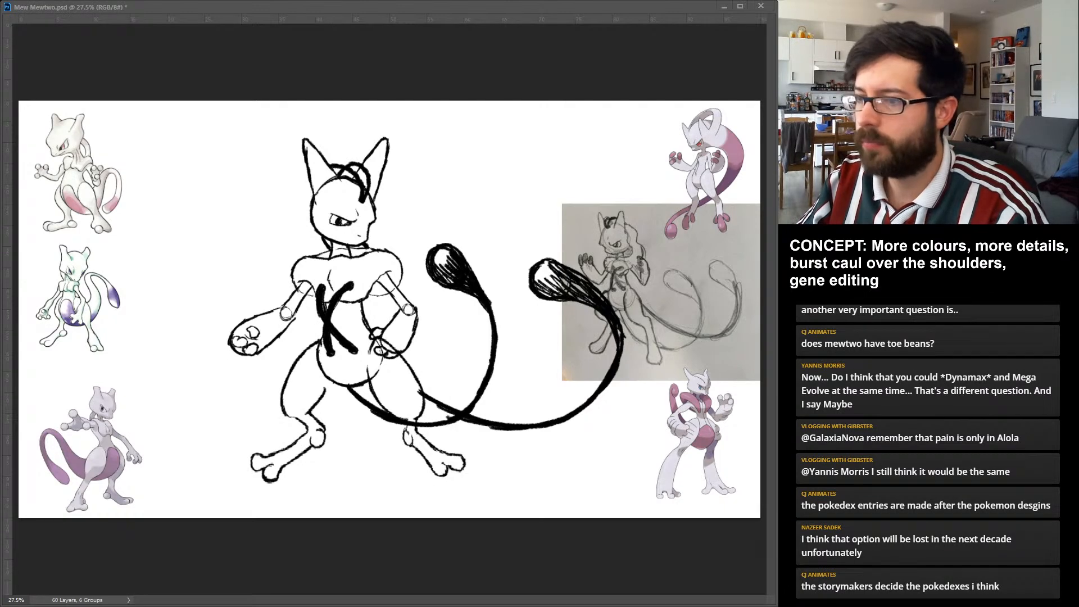
{"action": "key", "text": "shift+Up"}
{"action": "key", "text": "shift+Up"}
{"action": "key", "text": "shift+Up"}
{"action": "key", "text": "shift+Up"}
{"action": "key", "text": "shift+Up"}
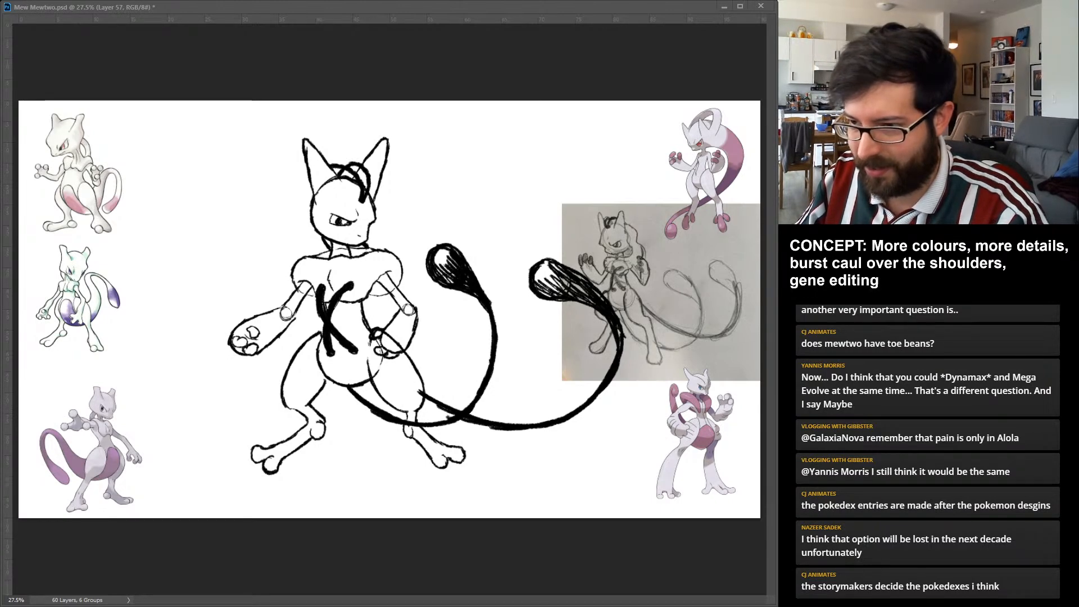
Rotate both shins and feet so they point more steeply downward below the knees.
{"action": "key", "text": "Return"}
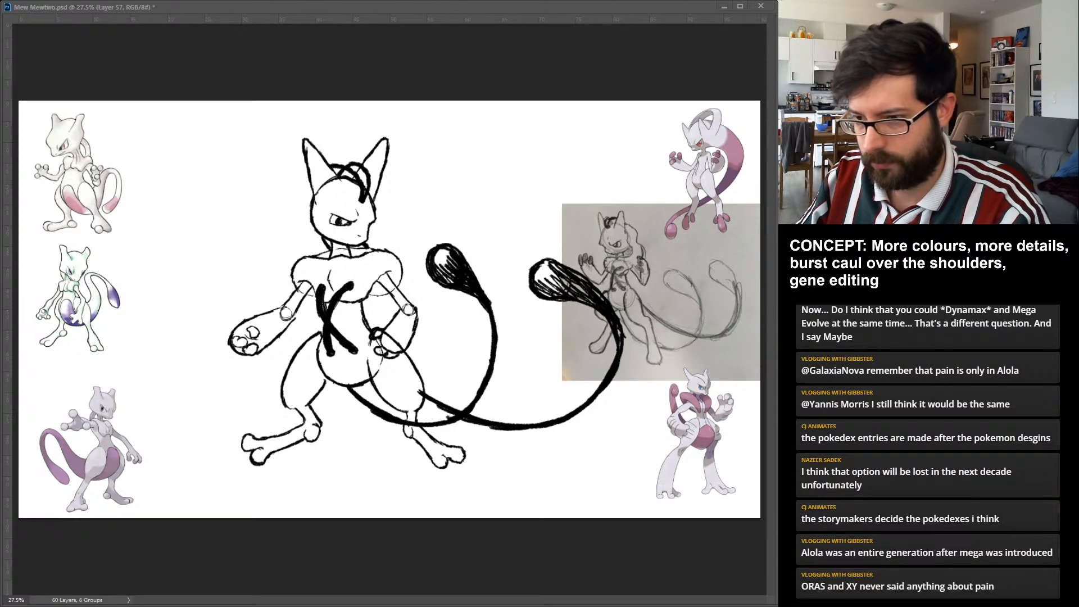
{"action": "key", "text": "Return"}
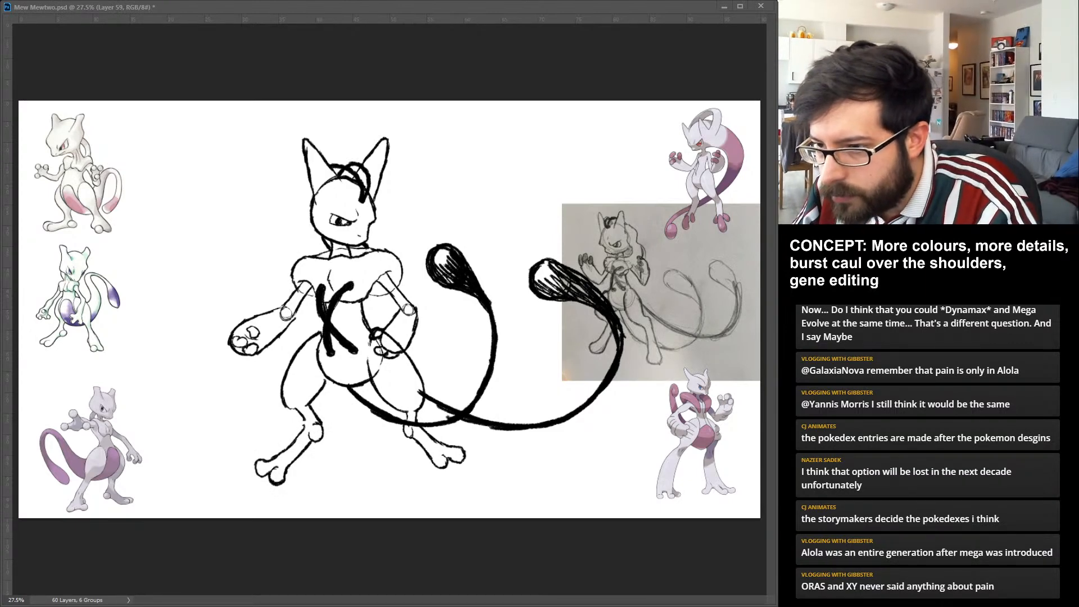
{"action": "key", "text": "alt+bracketright"}
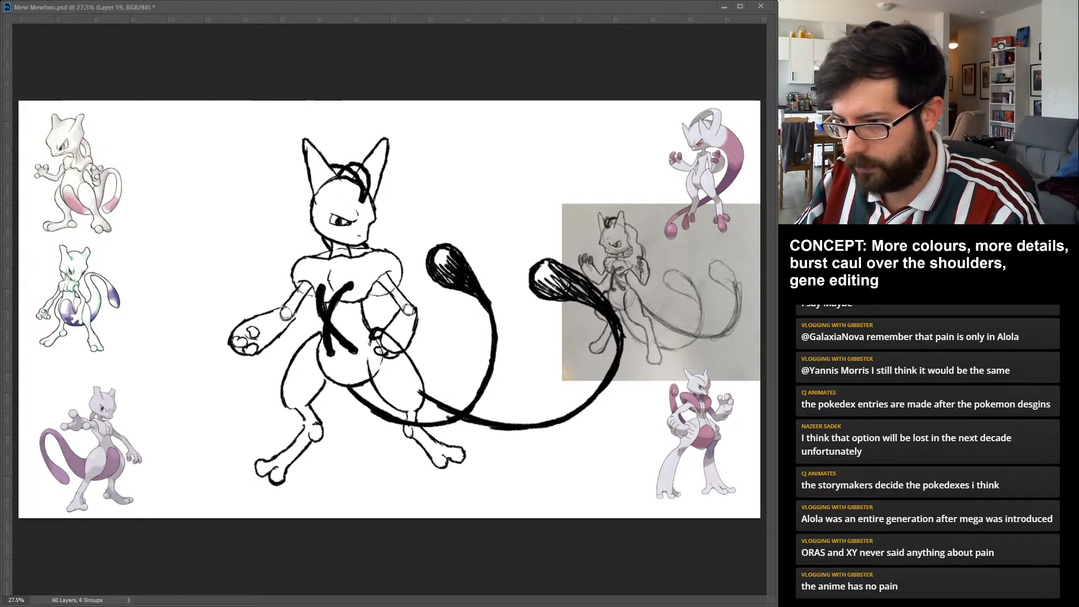
{"action": "left_click_drag", "start_coordinate": [435, 469], "coordinate": [434, 493]}
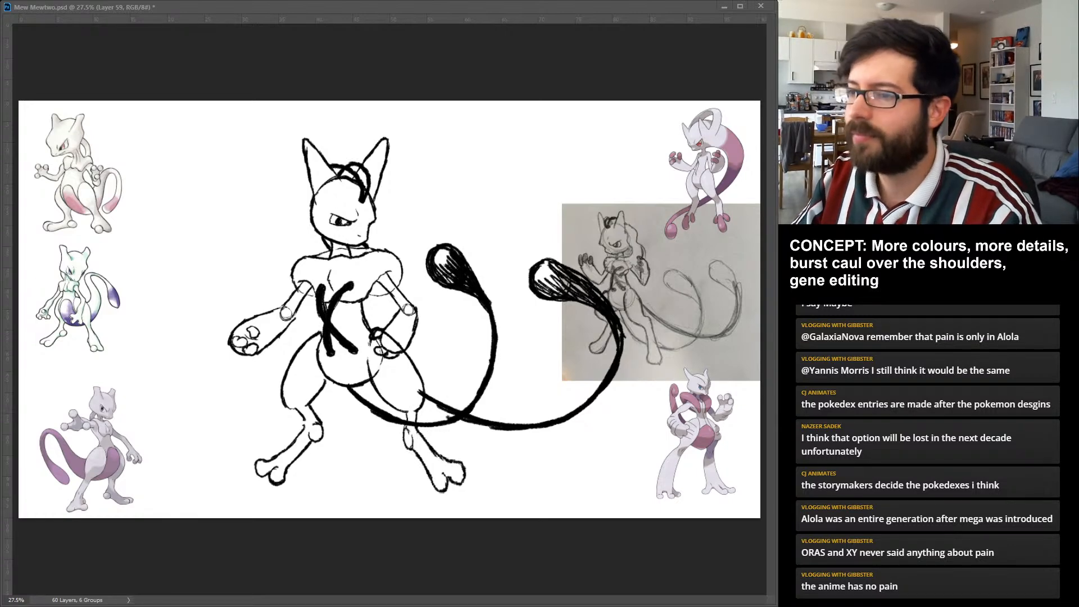
{"action": "key", "text": "Return"}
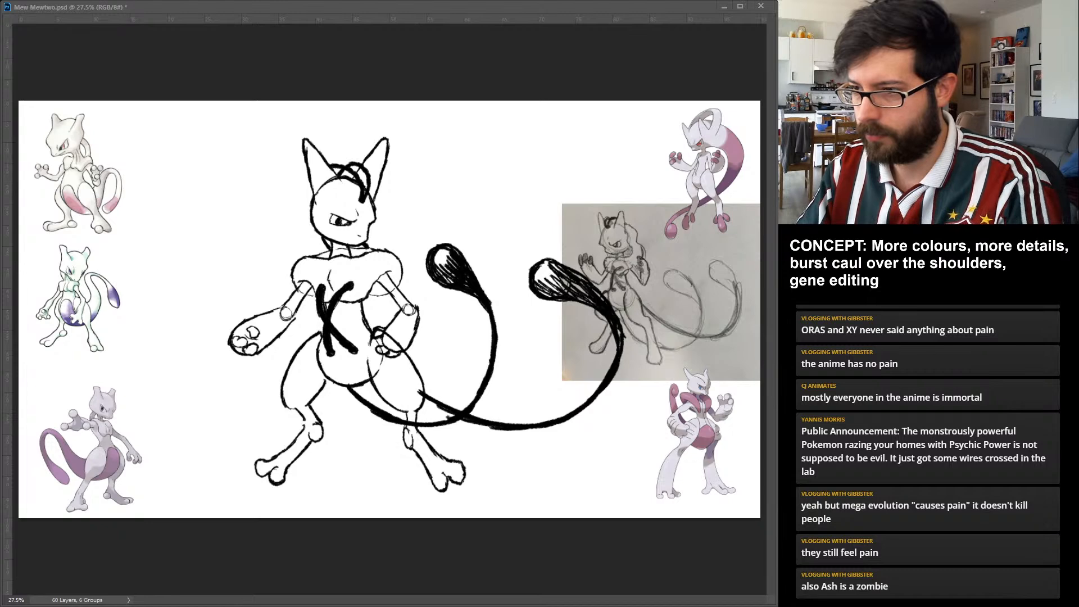
Enlarge the forearms and hands on both sides and shift them lower, keeping the chest strands intact.
{"action": "key", "text": "ctrl+z"}
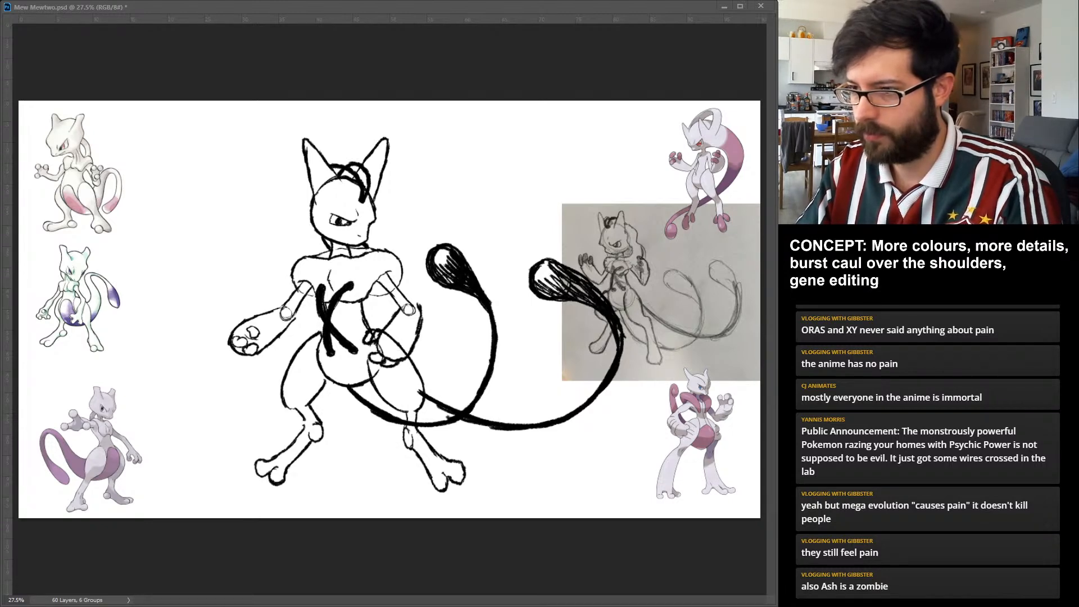
{"action": "key", "text": "ctrl+z"}
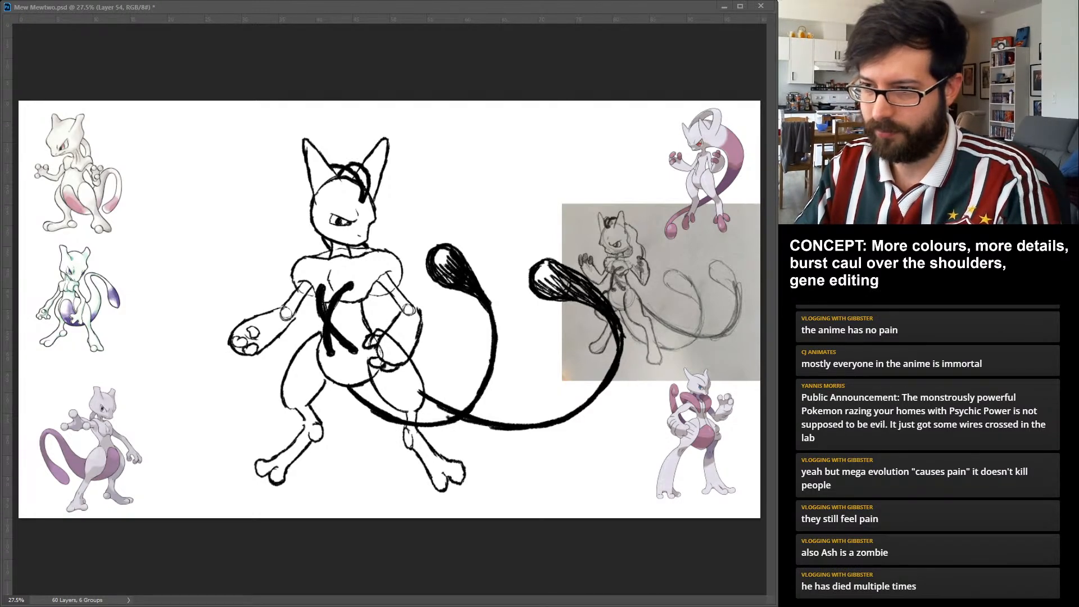
{"action": "key", "text": "ctrl+z"}
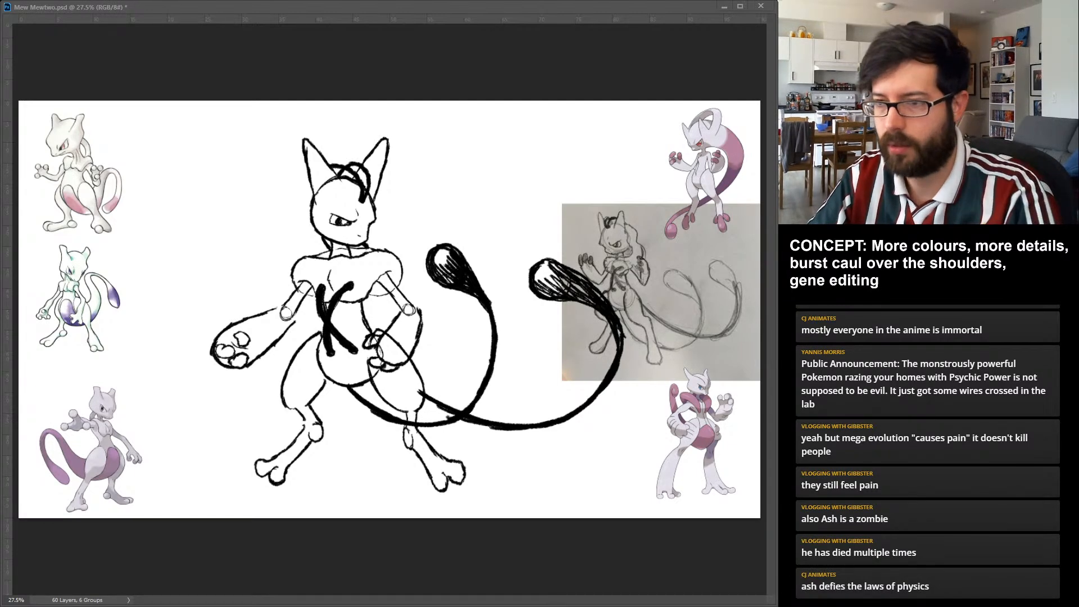
{"action": "key", "text": "ctrl+z"}
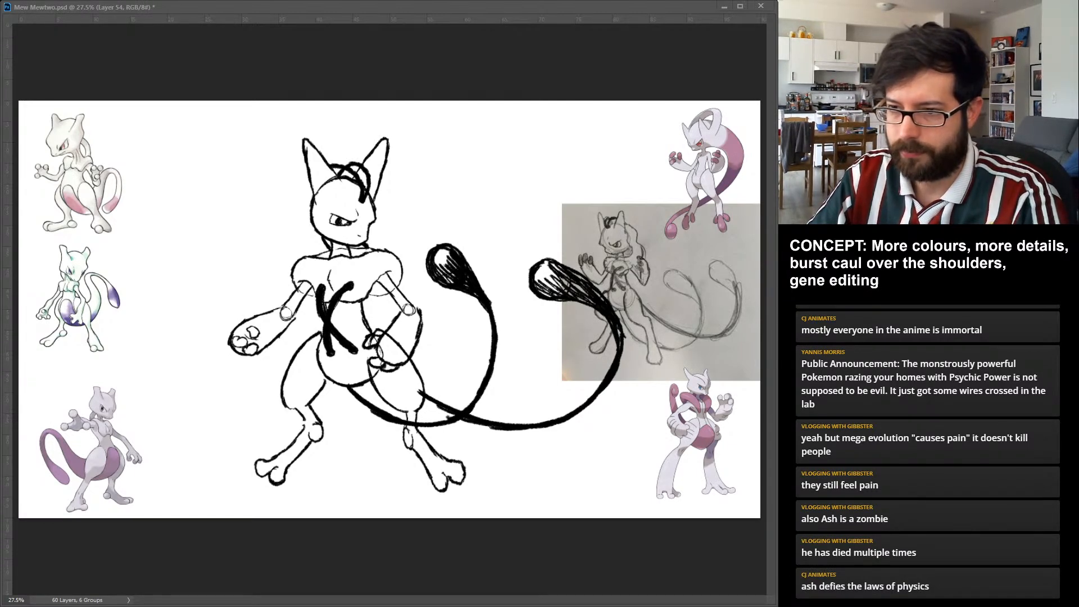
{"action": "key", "text": "ctrl+z"}
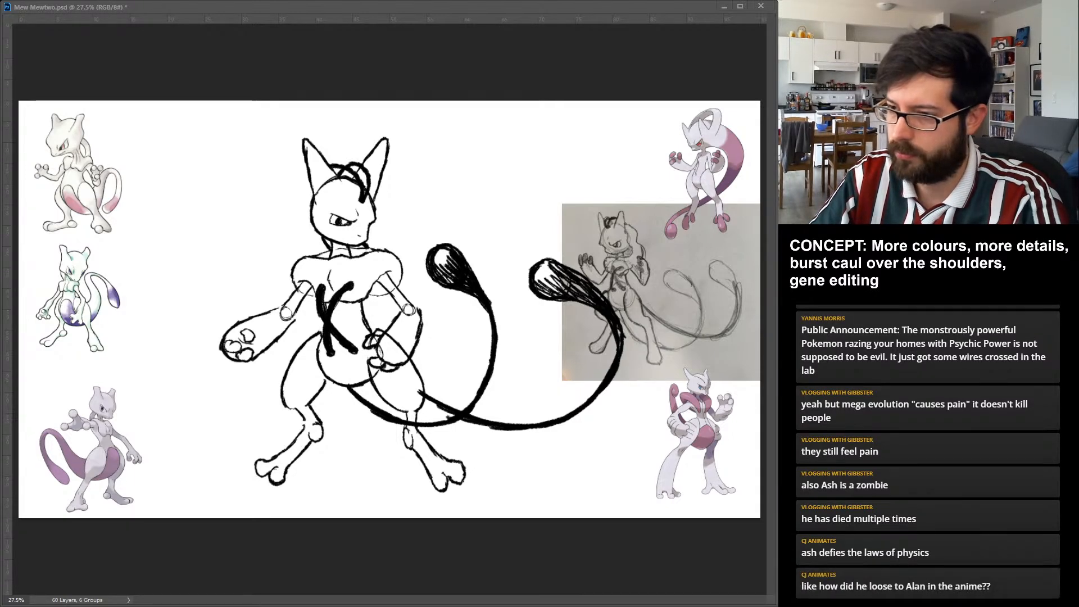
{"action": "key", "text": "ctrl+z"}
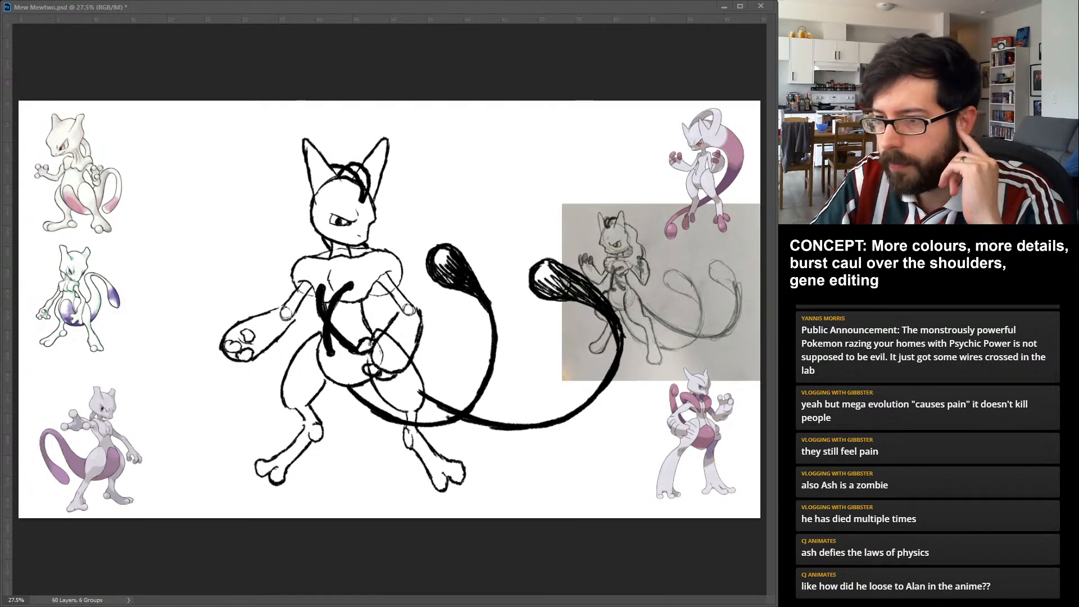
{"action": "key", "text": "ctrl+z"}
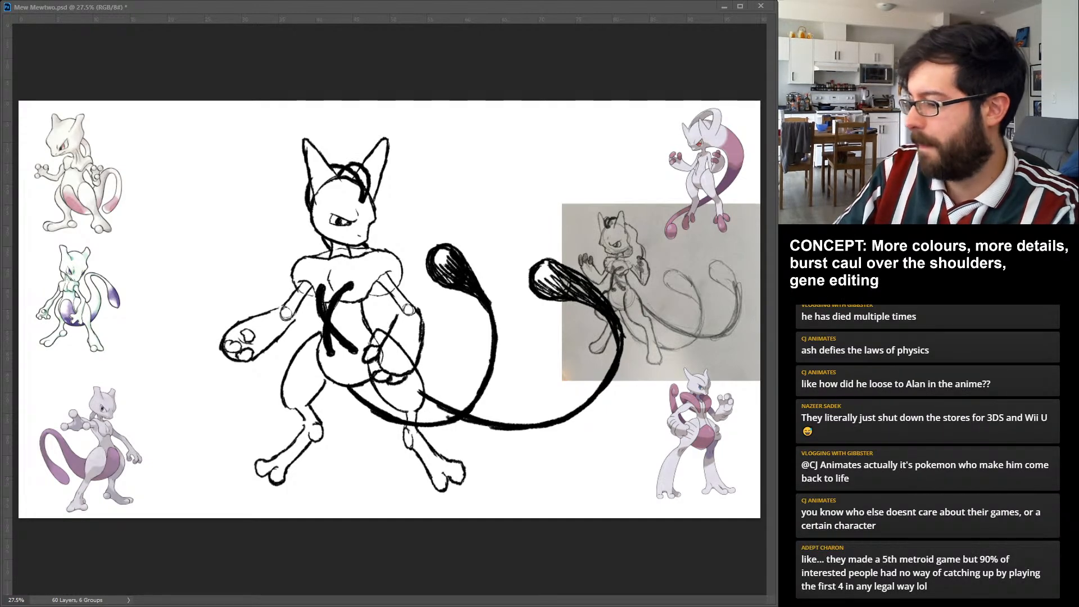
Fade the old leg drawing to 20% opacity and ink the thigh, upper shin and round joint of the figure's viewer-left leg over it.
{"action": "key", "text": "2"}
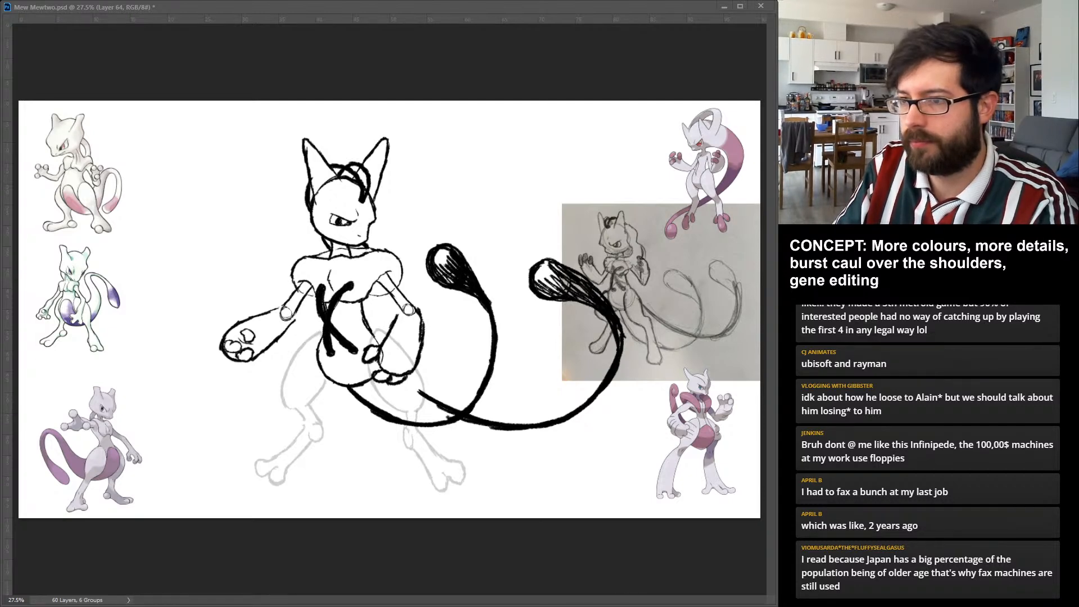
{"action": "mouse_move", "coordinate": [301, 408]}
{"action": "left_mouse_down"}
{"action": "mouse_move", "coordinate": [325, 382]}
{"action": "mouse_move", "coordinate": [318, 397]}
{"action": "left_mouse_up"}
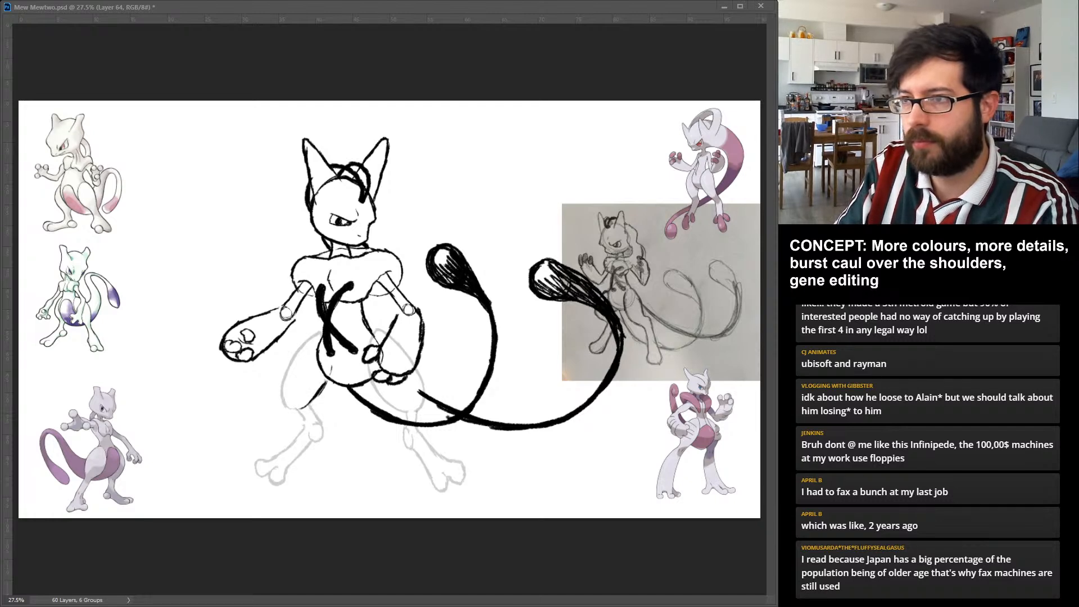
{"action": "mouse_move", "coordinate": [323, 333]}
{"action": "left_mouse_down"}
{"action": "mouse_move", "coordinate": [284, 370]}
{"action": "mouse_move", "coordinate": [289, 408]}
{"action": "left_mouse_up"}
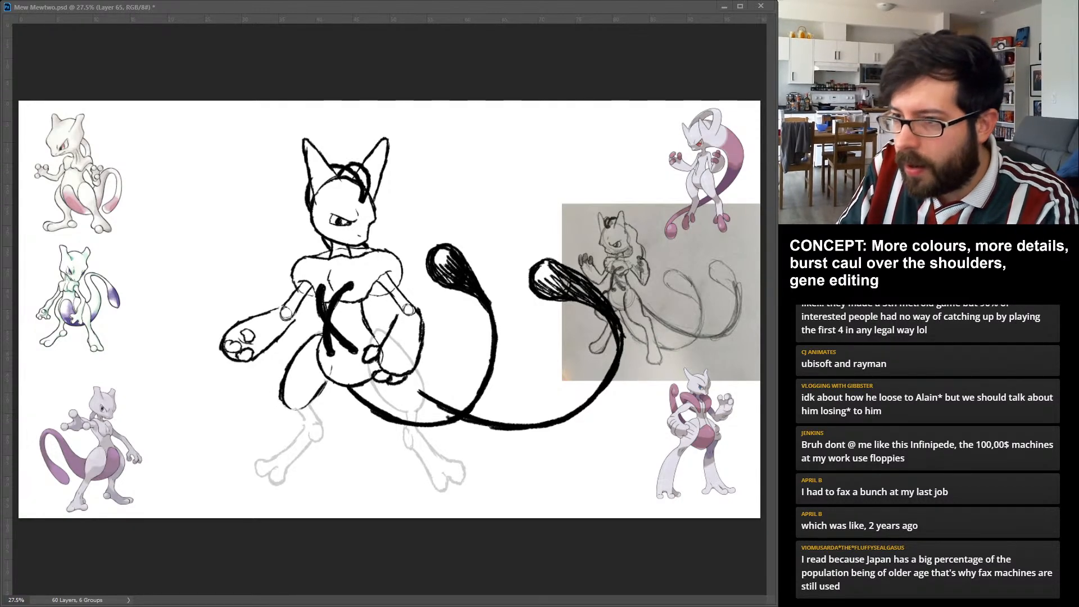
{"action": "mouse_move", "coordinate": [309, 402]}
{"action": "left_mouse_down"}
{"action": "mouse_move", "coordinate": [321, 422]}
{"action": "mouse_move", "coordinate": [308, 428]}
{"action": "left_mouse_up"}
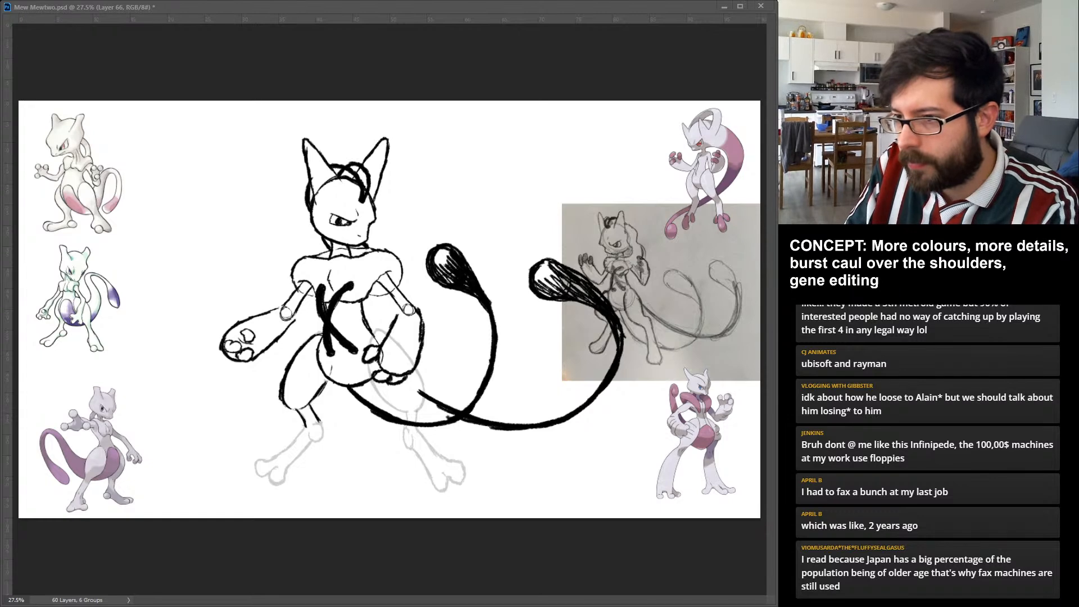
{"action": "left_click_drag", "start_coordinate": [313, 422], "coordinate": [317, 442]}
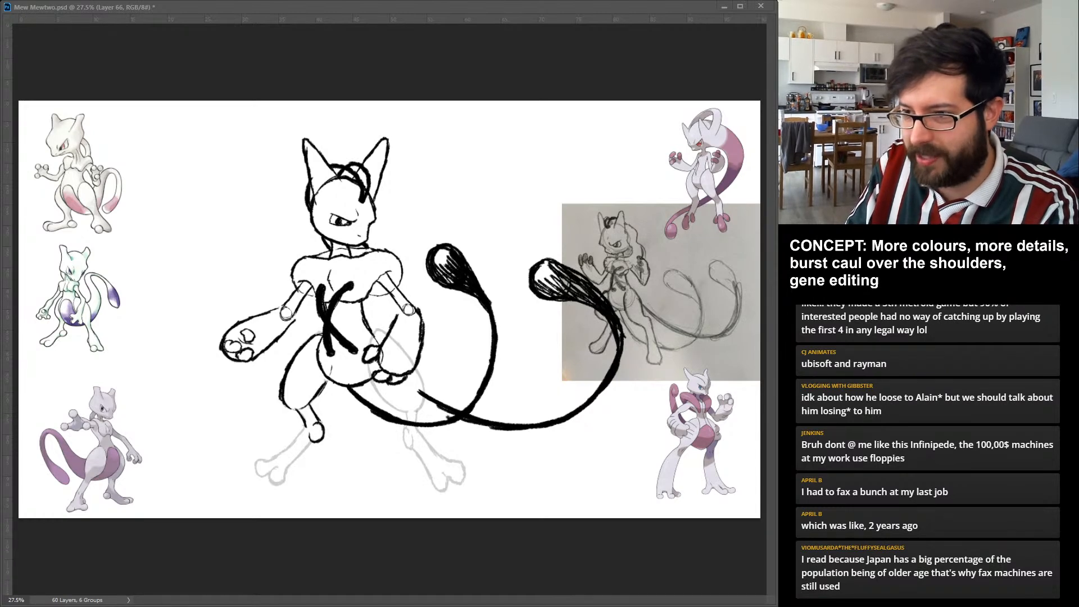
Ink the viewer-left leg's shin and foot, undoing and redrawing the foot as a simple rounded shape without separate toes.
{"action": "left_click_drag", "start_coordinate": [306, 428], "coordinate": [271, 467]}
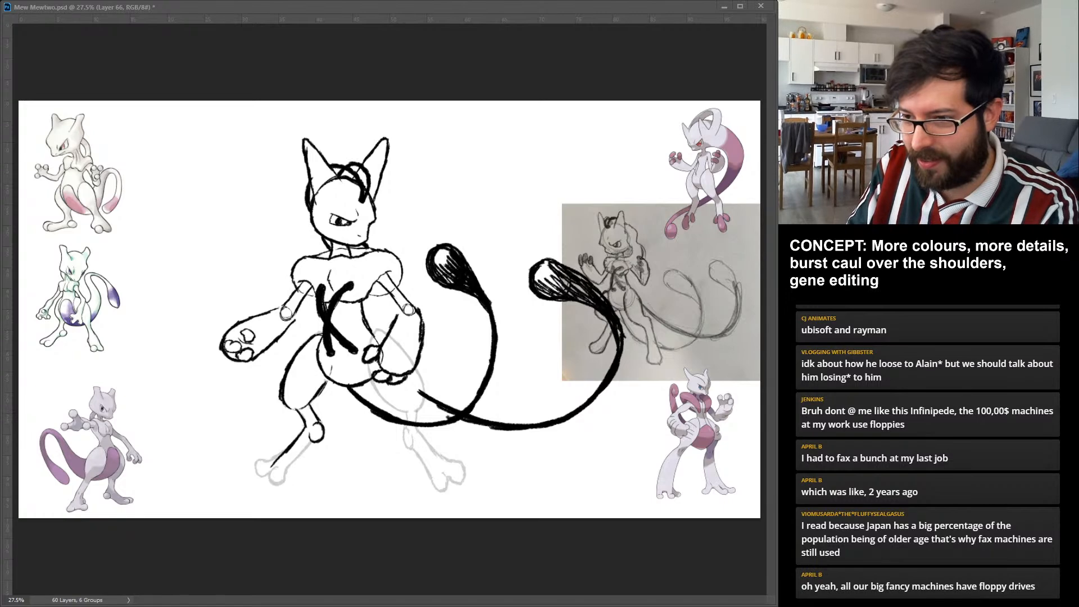
{"action": "mouse_move", "coordinate": [271, 468]}
{"action": "left_mouse_down"}
{"action": "mouse_move", "coordinate": [288, 480]}
{"action": "mouse_move", "coordinate": [294, 471]}
{"action": "mouse_move", "coordinate": [288, 481]}
{"action": "left_mouse_up"}
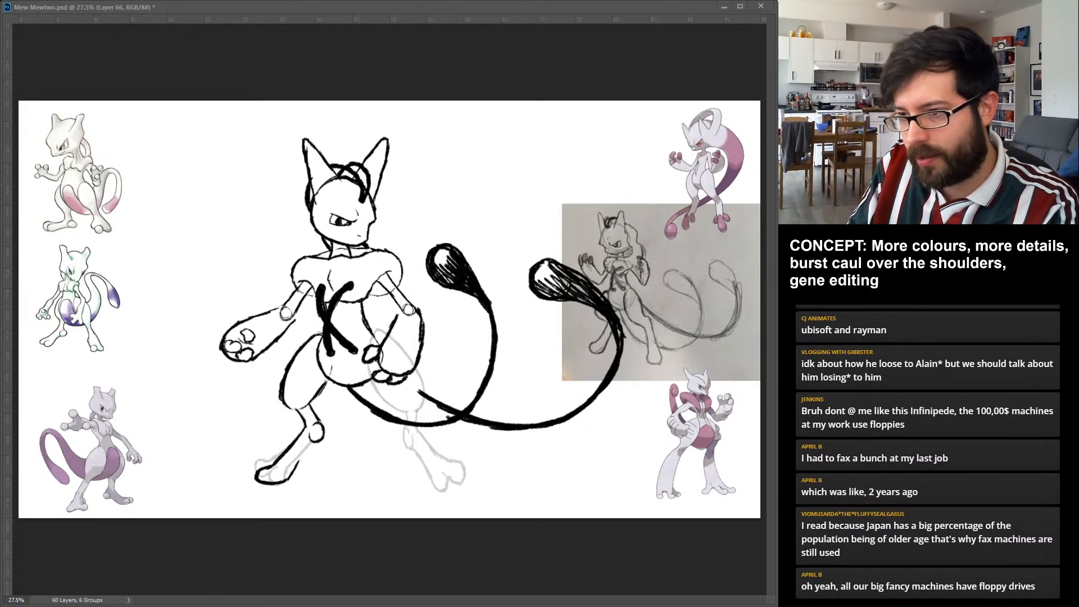
{"action": "left_click_drag", "start_coordinate": [313, 443], "coordinate": [293, 471]}
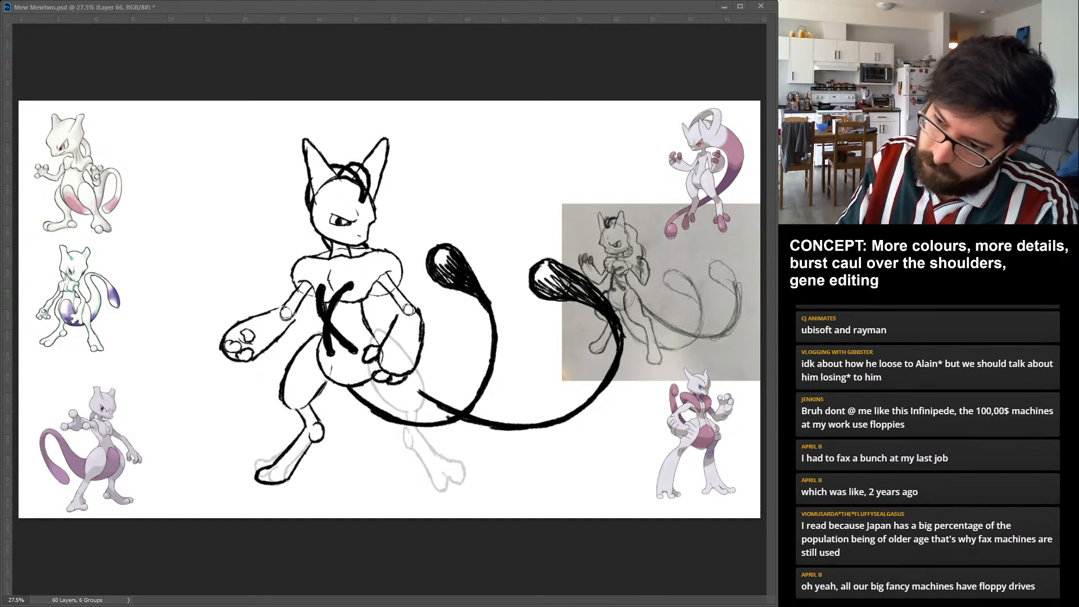
{"action": "key", "text": "ctrl+z"}
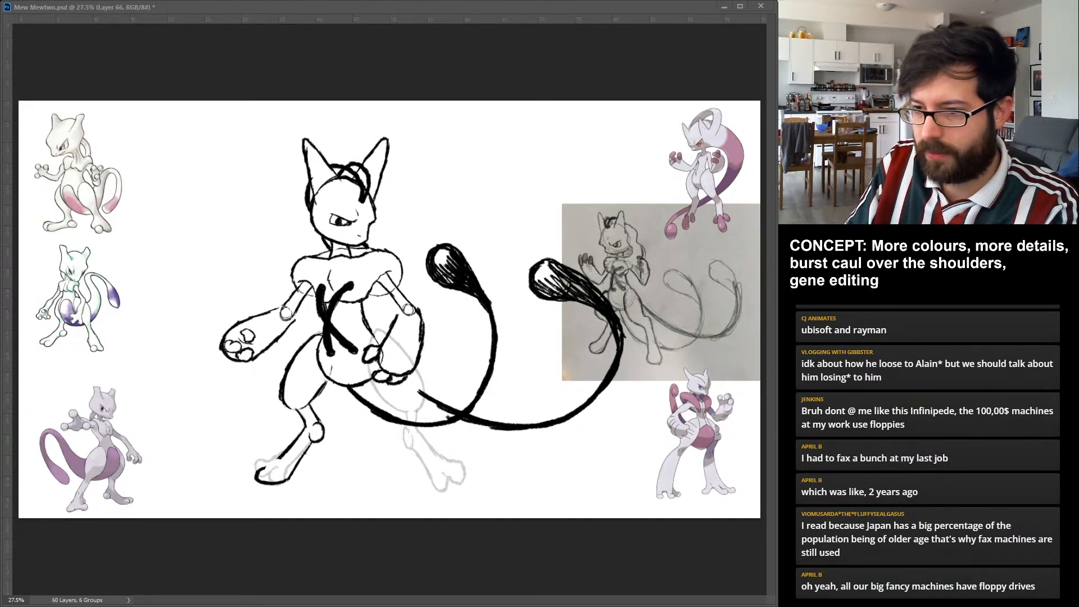
{"action": "key", "text": "ctrl+z"}
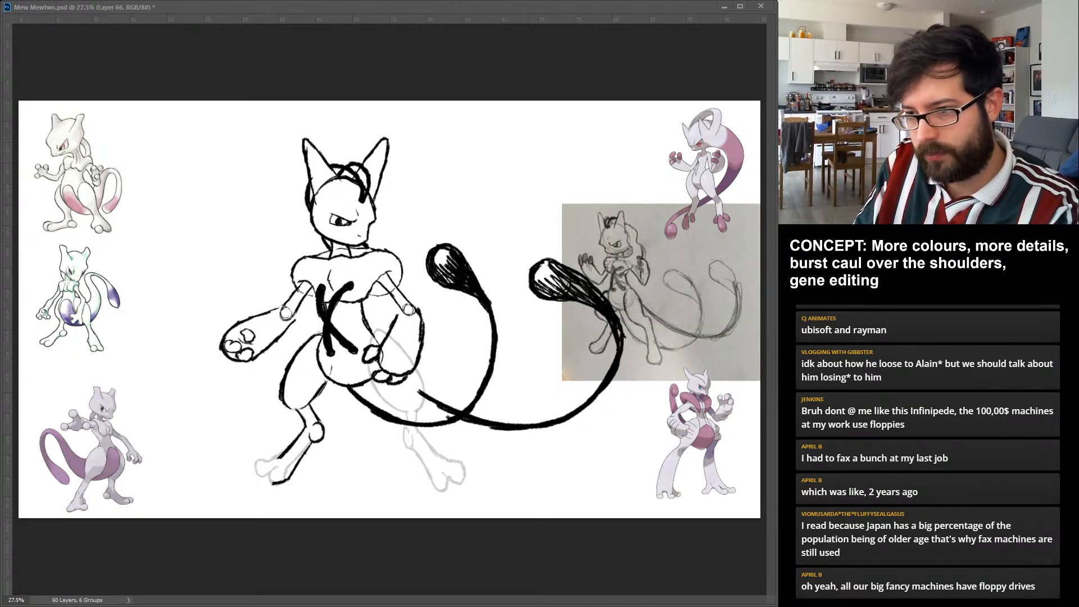
{"action": "left_click_drag", "start_coordinate": [280, 458], "coordinate": [264, 470]}
{"action": "key", "text": "ctrl+z"}
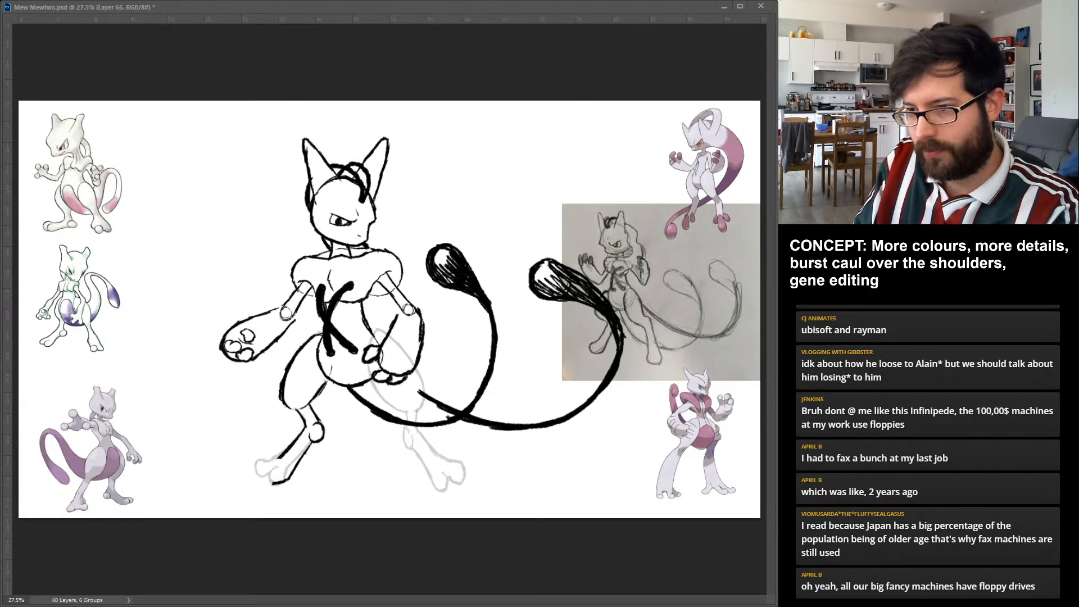
{"action": "left_click_drag", "start_coordinate": [267, 460], "coordinate": [281, 482]}
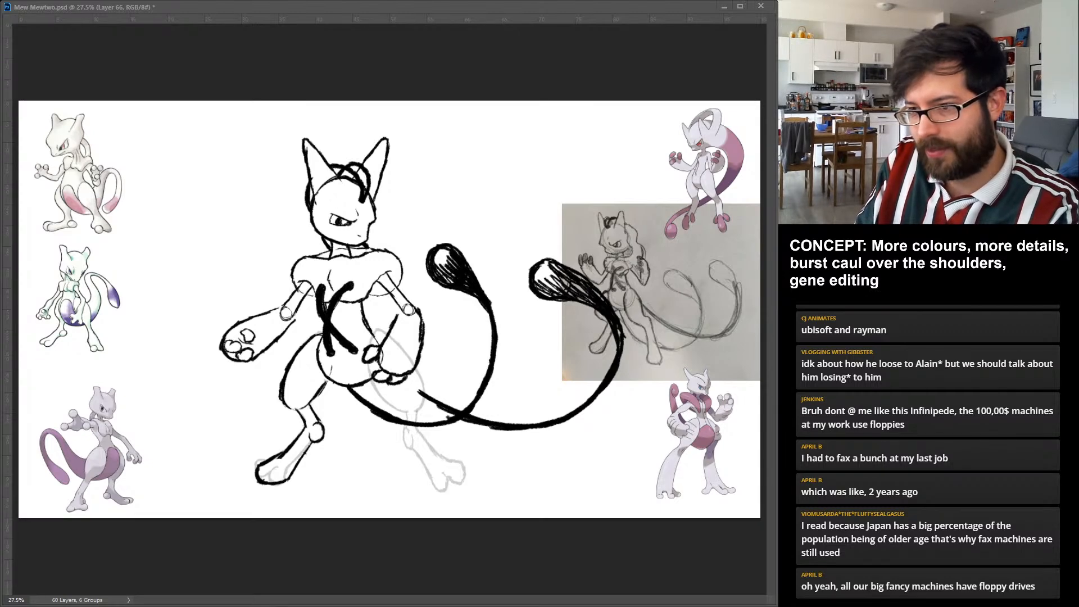
{"action": "left_click_drag", "start_coordinate": [295, 438], "coordinate": [274, 455]}
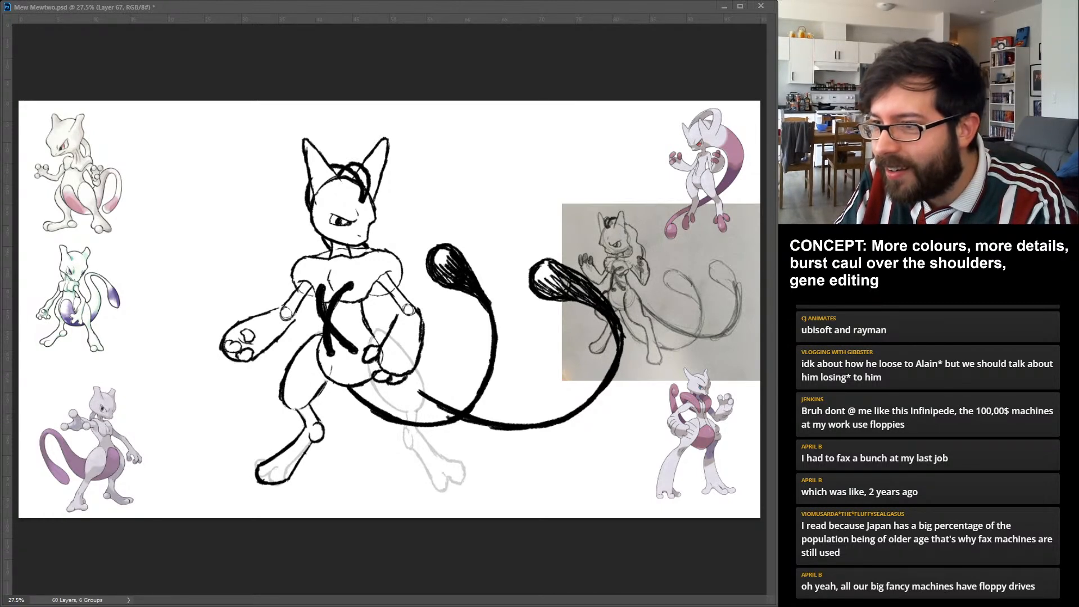
Ink the viewer-right leg's thigh and upper shin over the faded guide, redrawing the small joint below the knee.
{"action": "mouse_move", "coordinate": [367, 359]}
{"action": "left_mouse_down"}
{"action": "mouse_move", "coordinate": [402, 409]}
{"action": "mouse_move", "coordinate": [420, 392]}
{"action": "mouse_move", "coordinate": [400, 413]}
{"action": "left_mouse_up"}
{"action": "mouse_move", "coordinate": [387, 330]}
{"action": "left_mouse_down"}
{"action": "mouse_move", "coordinate": [372, 339]}
{"action": "mouse_move", "coordinate": [414, 365]}
{"action": "mouse_move", "coordinate": [406, 382]}
{"action": "left_mouse_up"}
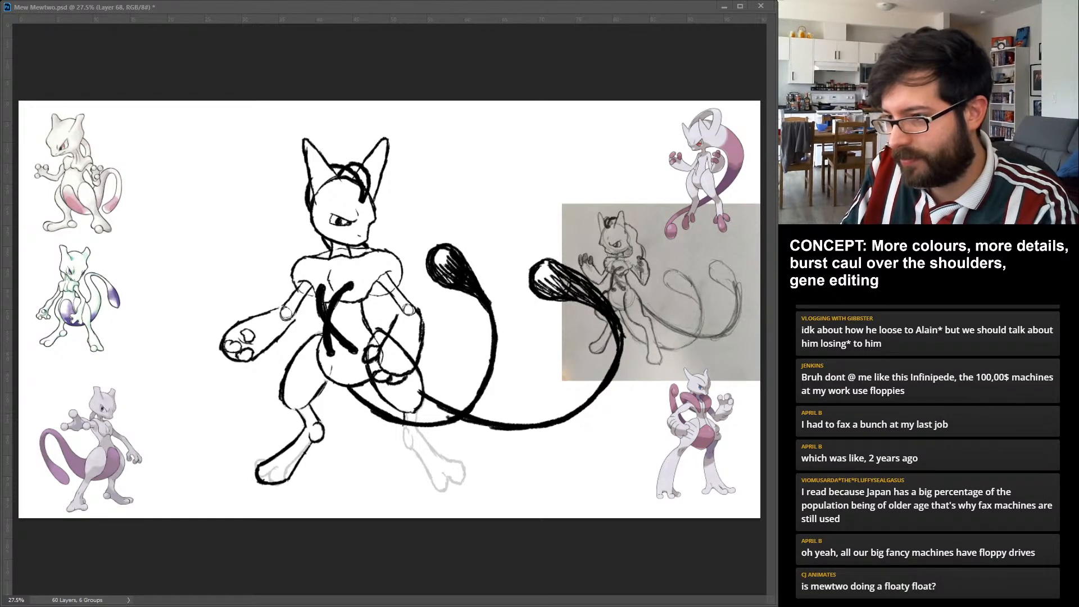
{"action": "left_click_drag", "start_coordinate": [415, 412], "coordinate": [416, 423]}
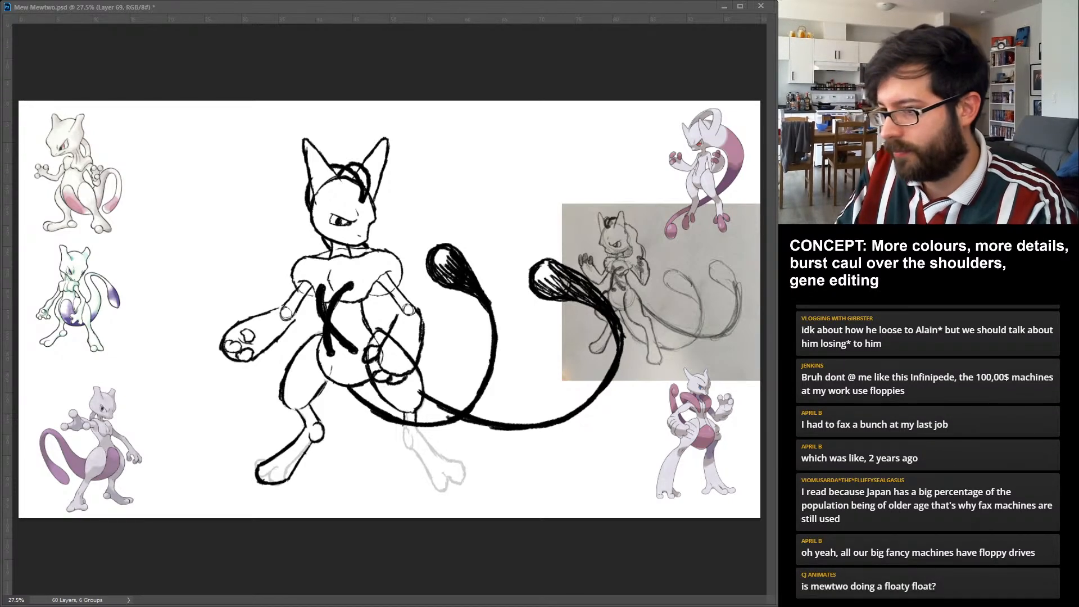
{"action": "mouse_move", "coordinate": [397, 433]}
{"action": "left_mouse_down"}
{"action": "mouse_move", "coordinate": [406, 426]}
{"action": "mouse_move", "coordinate": [397, 444]}
{"action": "left_mouse_up"}
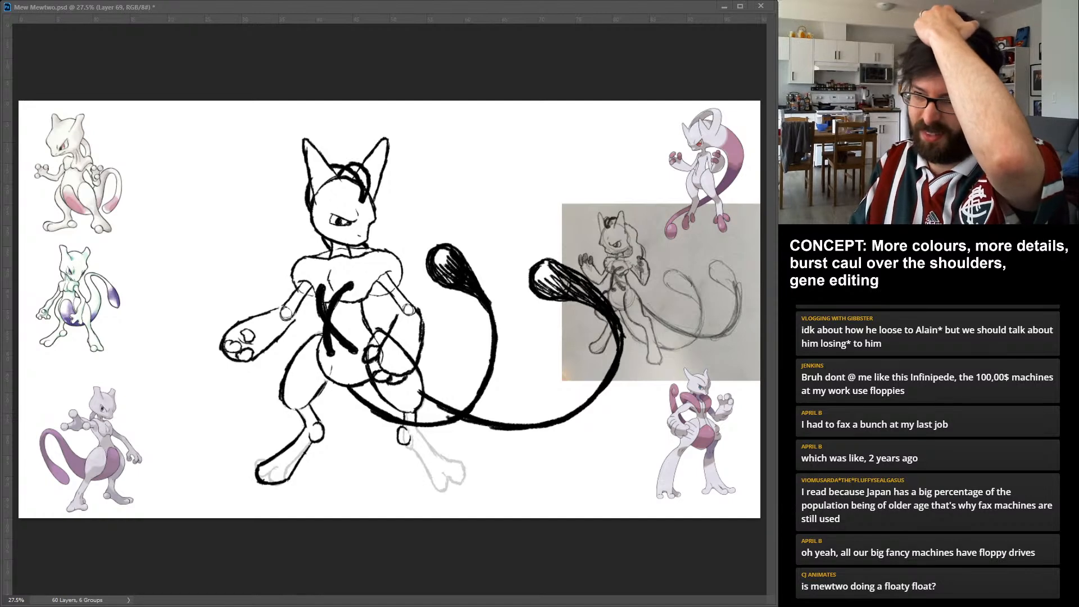
{"action": "key", "text": "ctrl+z"}
{"action": "key", "text": "ctrl+z"}
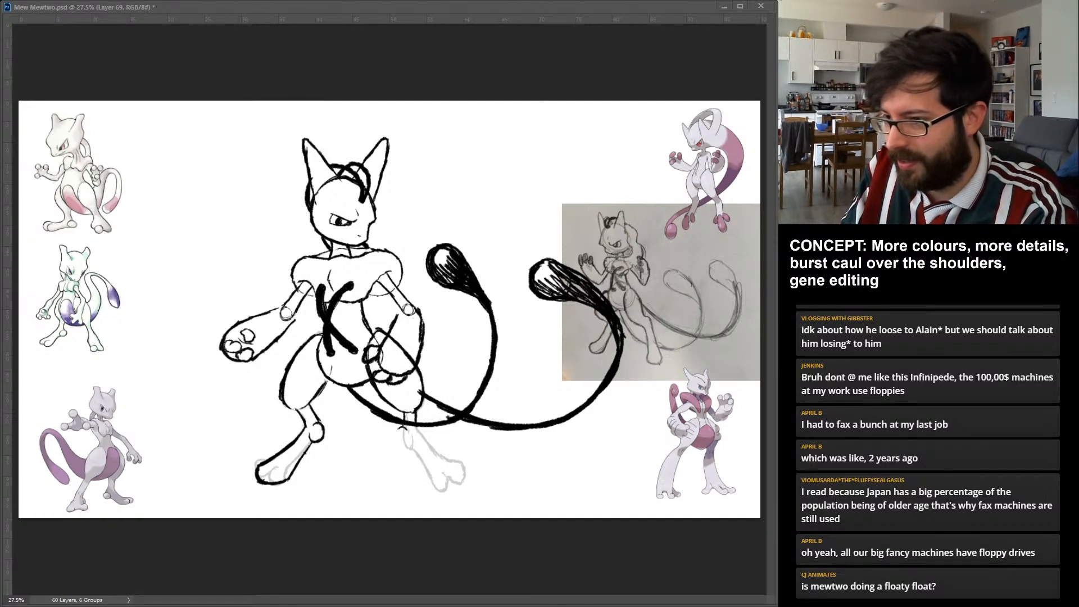
{"action": "key", "text": "ctrl+z"}
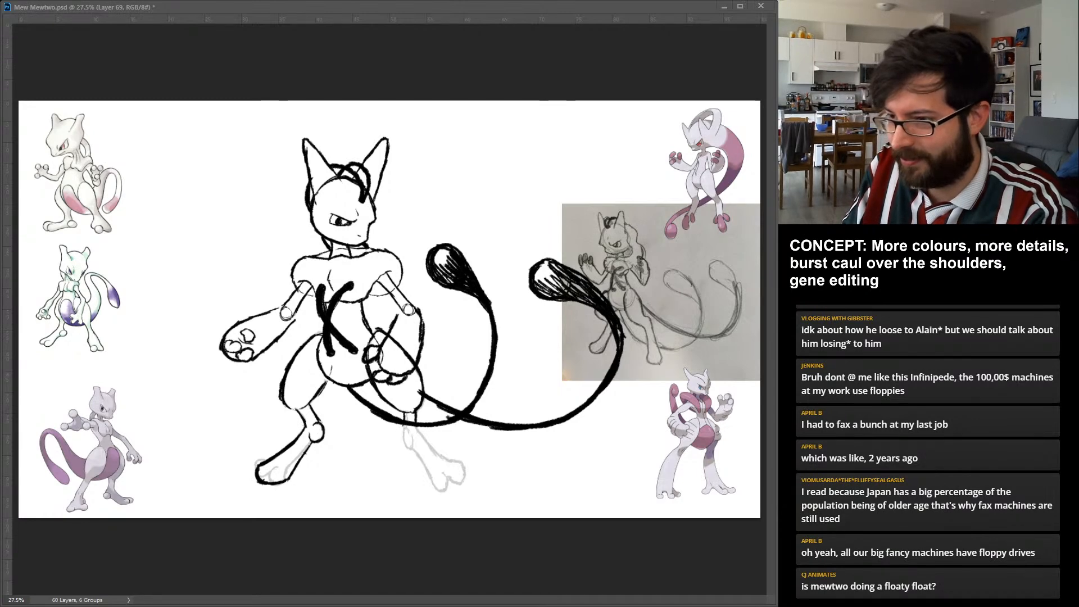
{"action": "left_click_drag", "start_coordinate": [408, 431], "coordinate": [406, 444]}
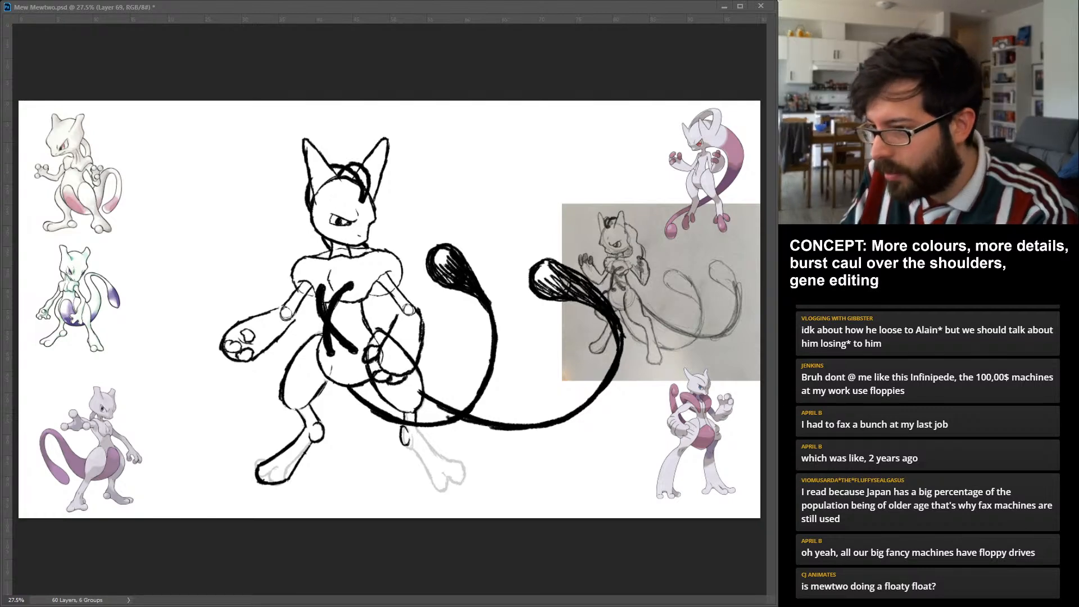
Ink the viewer-right shin and rounded toeless foot, and remove the faded guide drawing of the old legs.
{"action": "mouse_move", "coordinate": [417, 428]}
{"action": "left_mouse_down"}
{"action": "mouse_move", "coordinate": [407, 442]}
{"action": "mouse_move", "coordinate": [454, 486]}
{"action": "left_mouse_up"}
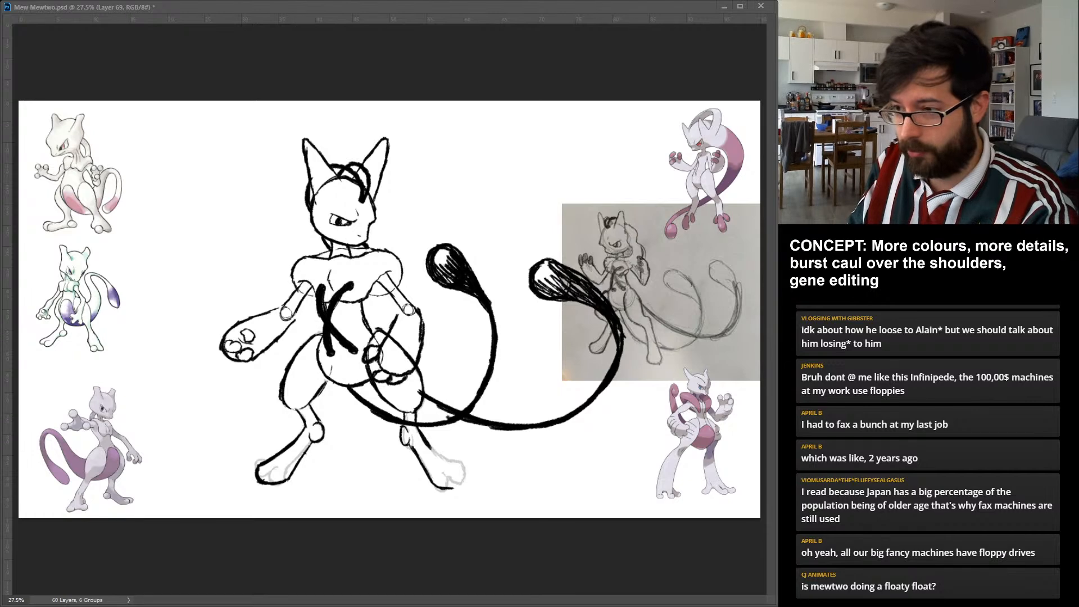
{"action": "mouse_move", "coordinate": [444, 488]}
{"action": "left_mouse_down"}
{"action": "mouse_move", "coordinate": [467, 483]}
{"action": "mouse_move", "coordinate": [449, 461]}
{"action": "left_mouse_up"}
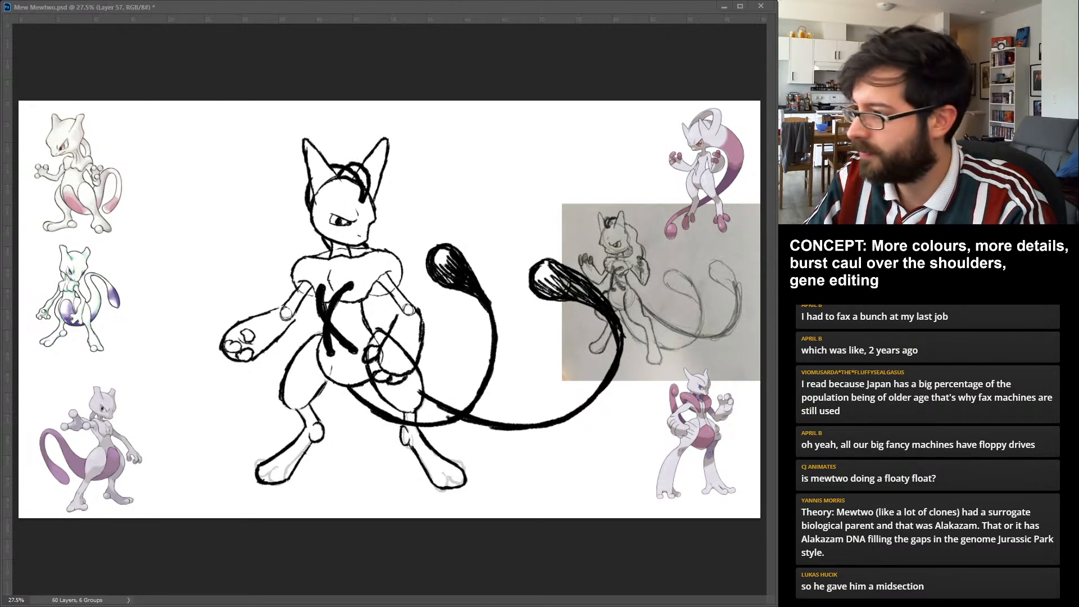
{"action": "left_click_drag", "start_coordinate": [265, 471], "coordinate": [300, 455]}
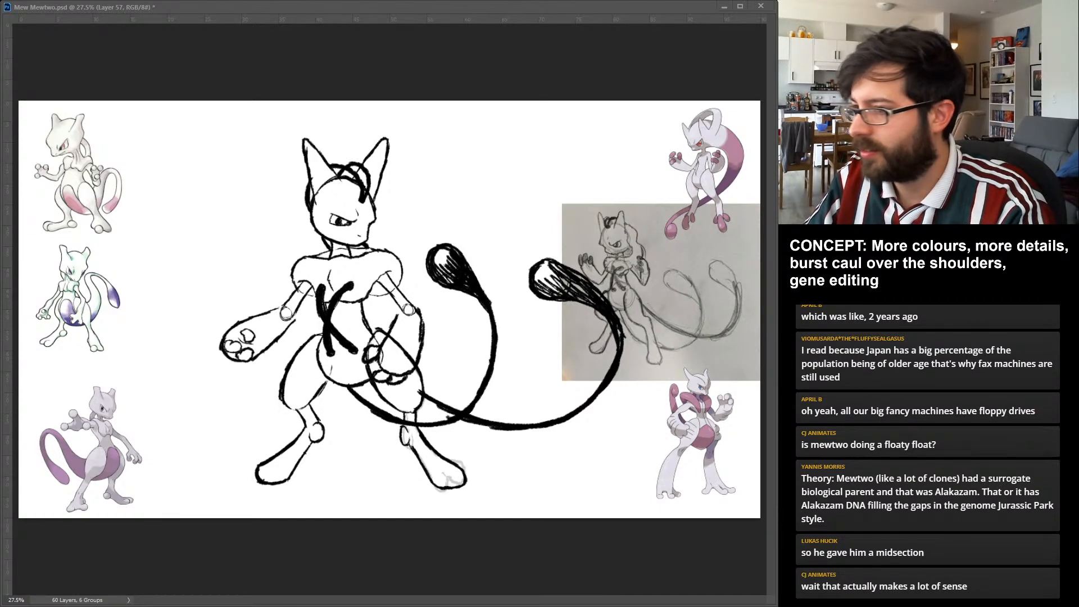
{"action": "key", "text": "Delete"}
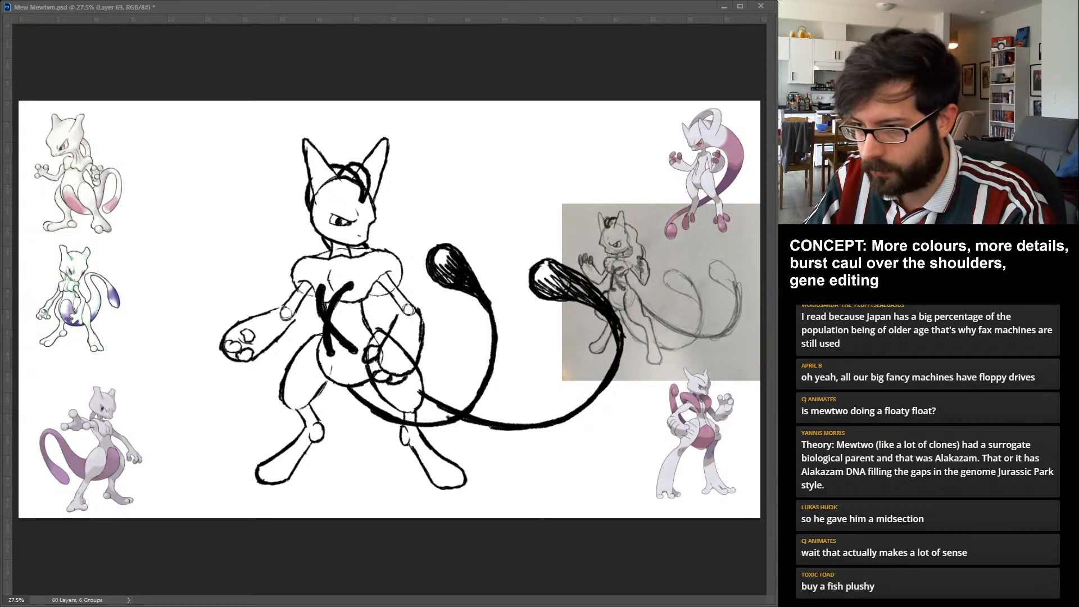
Lengthen the viewer-right leg by shifting its shin and foot down and outward, comparing the change with the previous version.
{"action": "key", "text": "Return"}
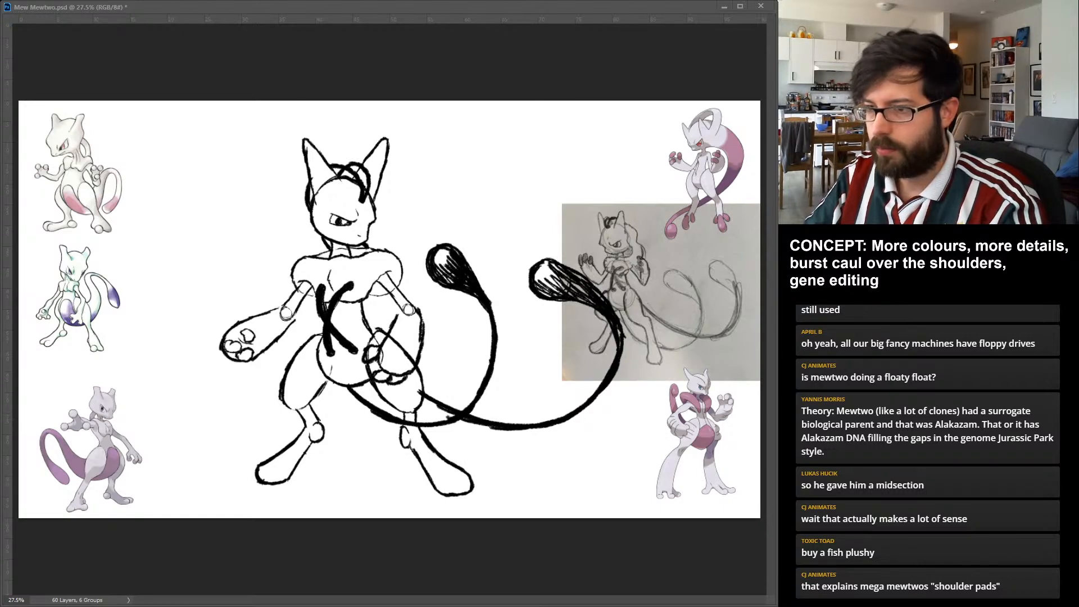
{"action": "key", "text": "ctrl+z"}
{"action": "key", "text": "ctrl+shift+z"}
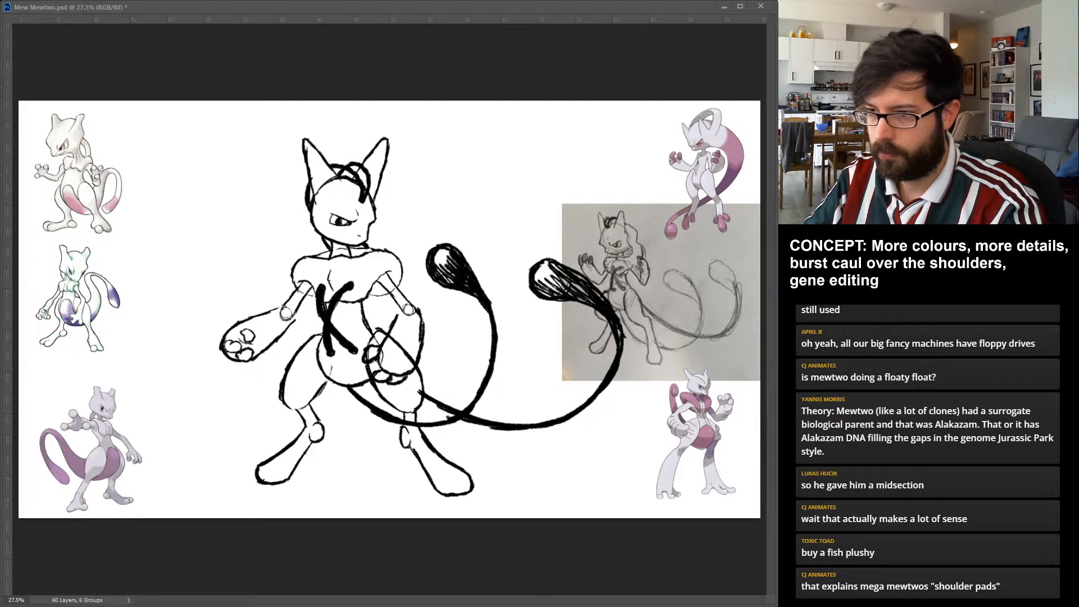
Lower both tails slightly and extend their bases with ink strokes so they reach the body and thigh.
{"action": "key", "text": "ctrl+z"}
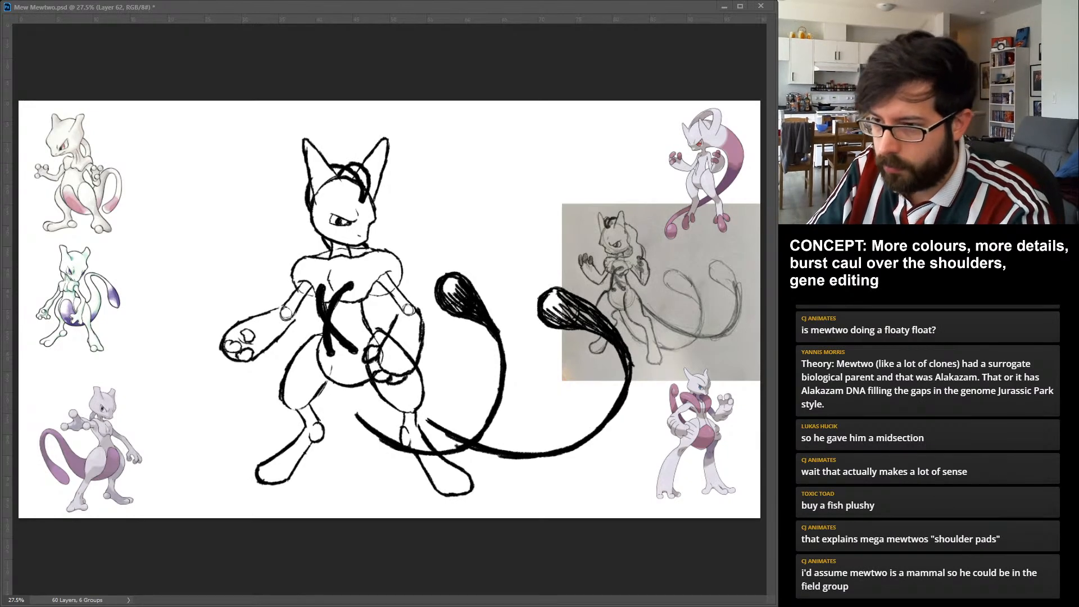
{"action": "mouse_move", "coordinate": [342, 388]}
{"action": "left_mouse_down"}
{"action": "mouse_move", "coordinate": [372, 427]}
{"action": "mouse_move", "coordinate": [357, 414]}
{"action": "mouse_move", "coordinate": [364, 419]}
{"action": "left_mouse_up"}
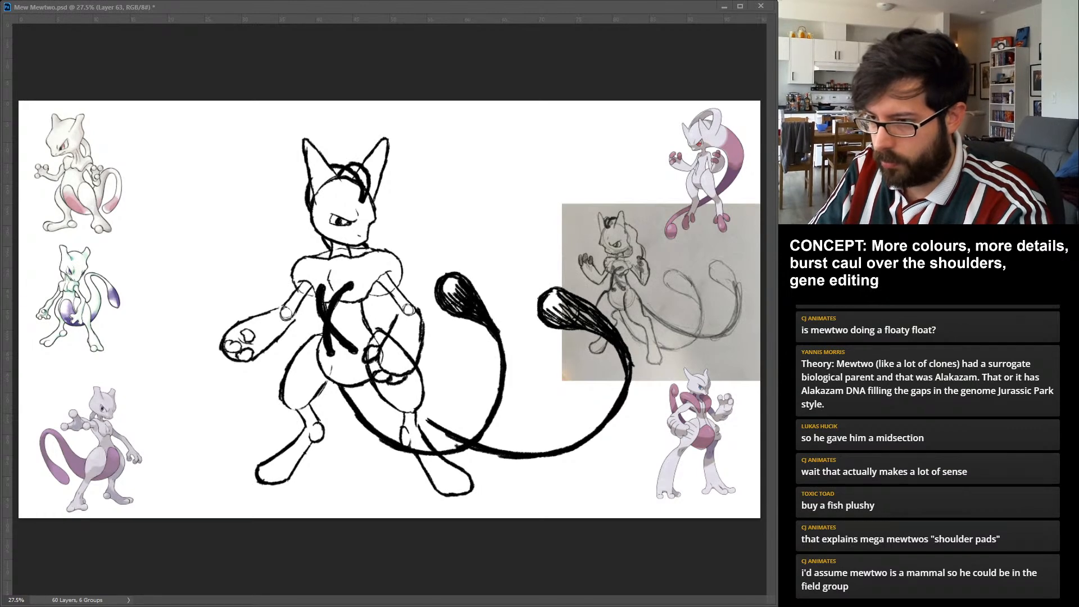
{"action": "left_click_drag", "start_coordinate": [414, 408], "coordinate": [444, 434]}
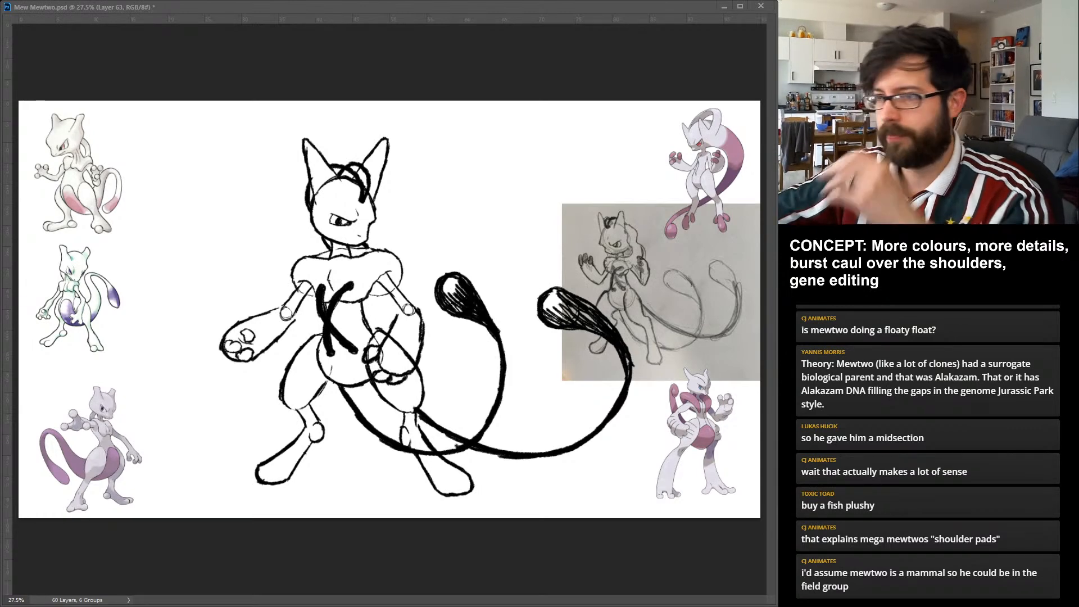
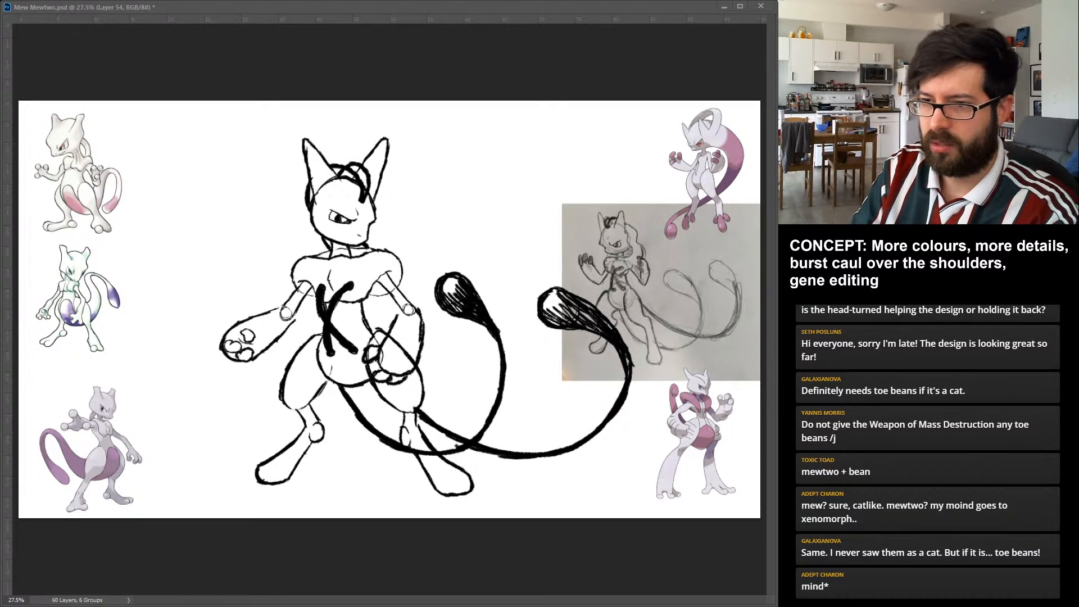
Shift the viewer-left forearm and hand up and inward, and pull the viewer-right arm inward to narrow the shoulders.
{"action": "left_click_drag", "start_coordinate": [251, 343], "coordinate": [257, 343]}
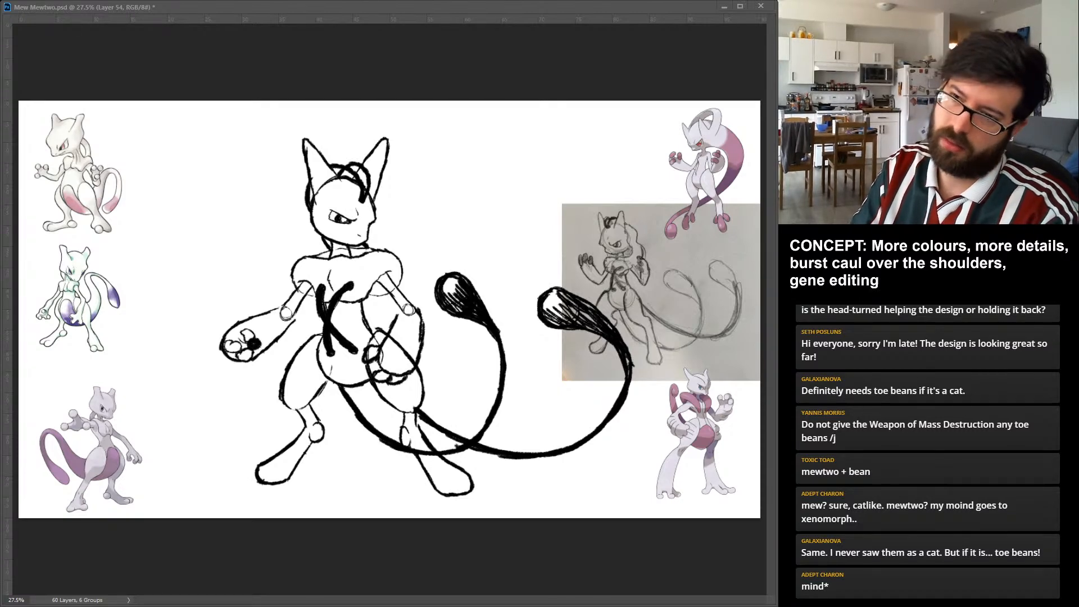
{"action": "key", "text": "ctrl+z"}
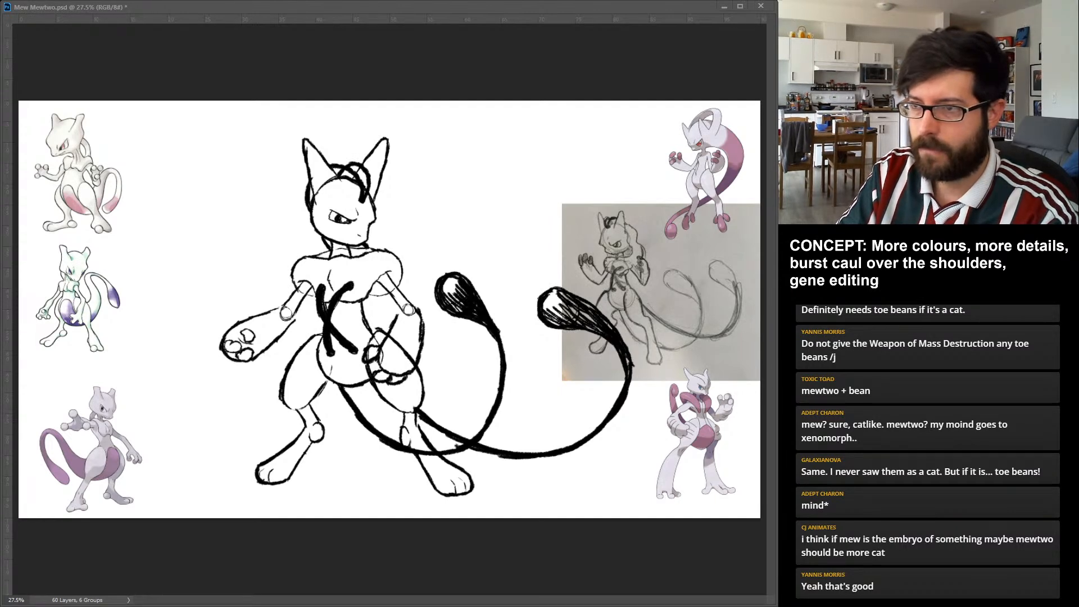
{"action": "left_click_drag", "start_coordinate": [261, 333], "coordinate": [264, 328]}
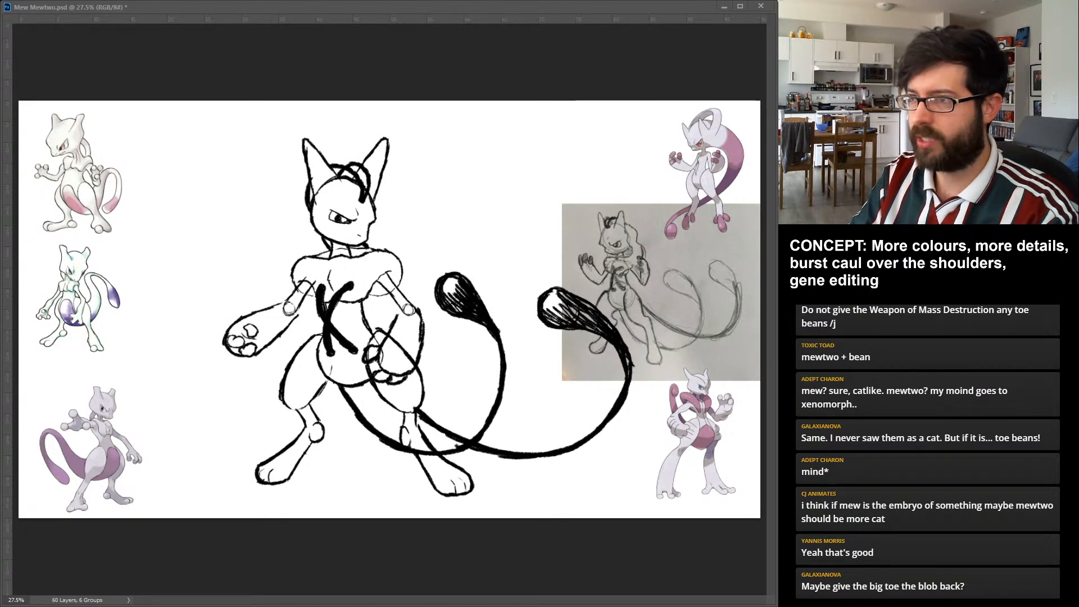
{"action": "left_click_drag", "start_coordinate": [395, 341], "coordinate": [391, 338]}
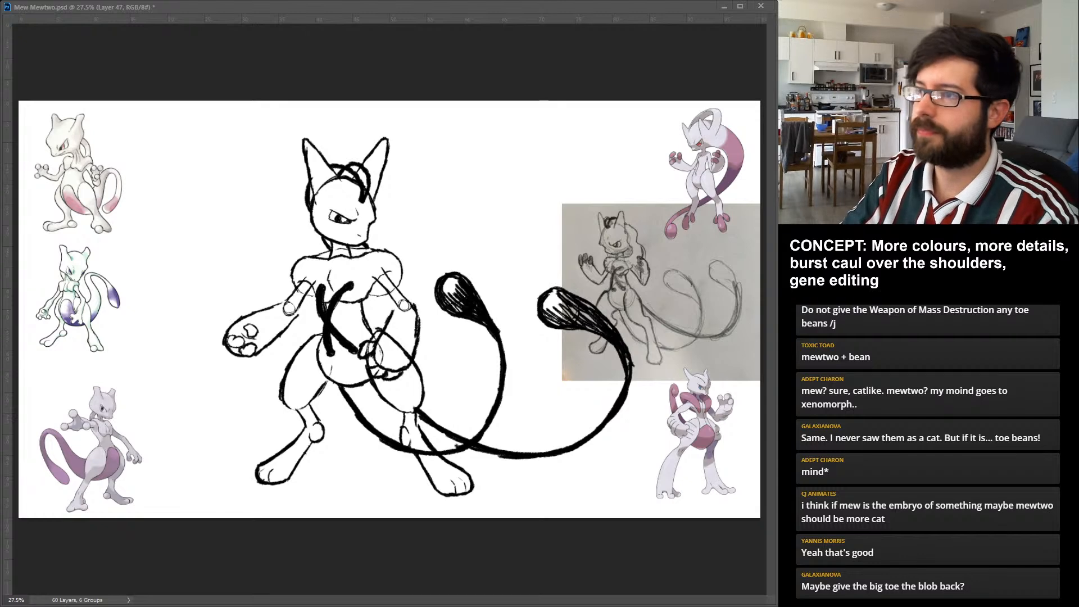
{"action": "key", "text": "Return"}
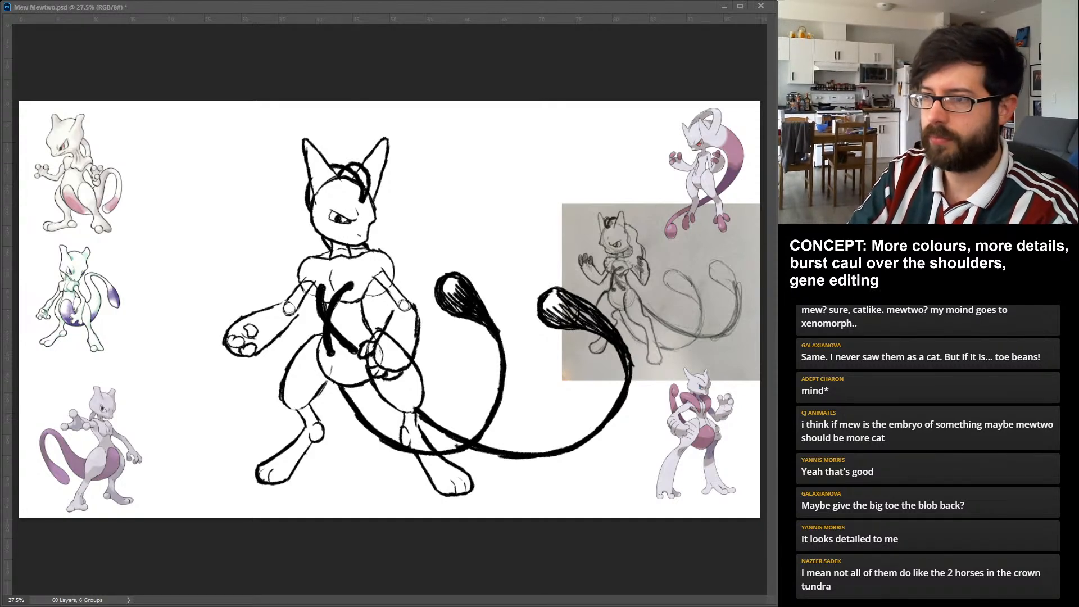
Nudge the head toward the viewer's right and tidy the neck lines beneath it.
{"action": "key", "text": "Right"}
{"action": "key", "text": "Right"}
{"action": "key", "text": "Right"}
{"action": "key", "text": "Right"}
{"action": "key", "text": "Right"}
{"action": "key", "text": "Right"}
{"action": "key", "text": "Right"}
{"action": "key", "text": "Right"}
{"action": "key", "text": "Right"}
{"action": "key", "text": "Right"}
{"action": "key", "text": "Right"}
{"action": "key", "text": "Right"}
{"action": "key", "text": "Right"}
{"action": "key", "text": "Right"}
{"action": "key", "text": "Right"}
{"action": "key", "text": "Right"}
{"action": "key", "text": "Right"}
{"action": "key", "text": "Right"}
{"action": "key", "text": "Right"}
{"action": "key", "text": "Right"}
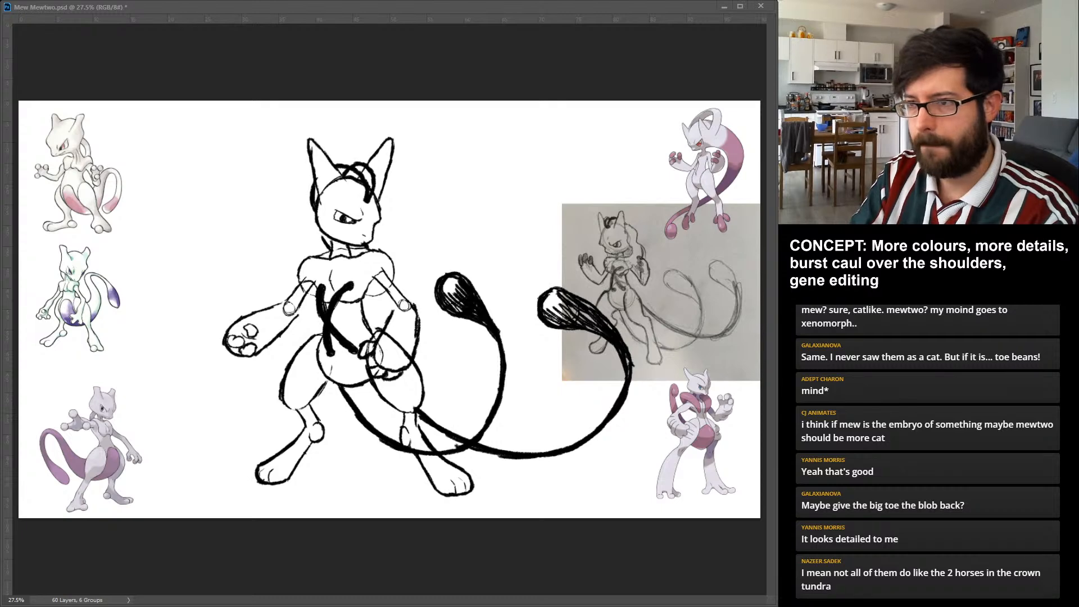
{"action": "key", "text": "Right"}
{"action": "key", "text": "Right"}
{"action": "key", "text": "Right"}
{"action": "key", "text": "Right"}
{"action": "key", "text": "Right"}
{"action": "key", "text": "Right"}
{"action": "key", "text": "Right"}
{"action": "key", "text": "Right"}
{"action": "key", "text": "Right"}
{"action": "key", "text": "Right"}
{"action": "key", "text": "Right"}
{"action": "key", "text": "Right"}
{"action": "key", "text": "Right"}
{"action": "key", "text": "Right"}
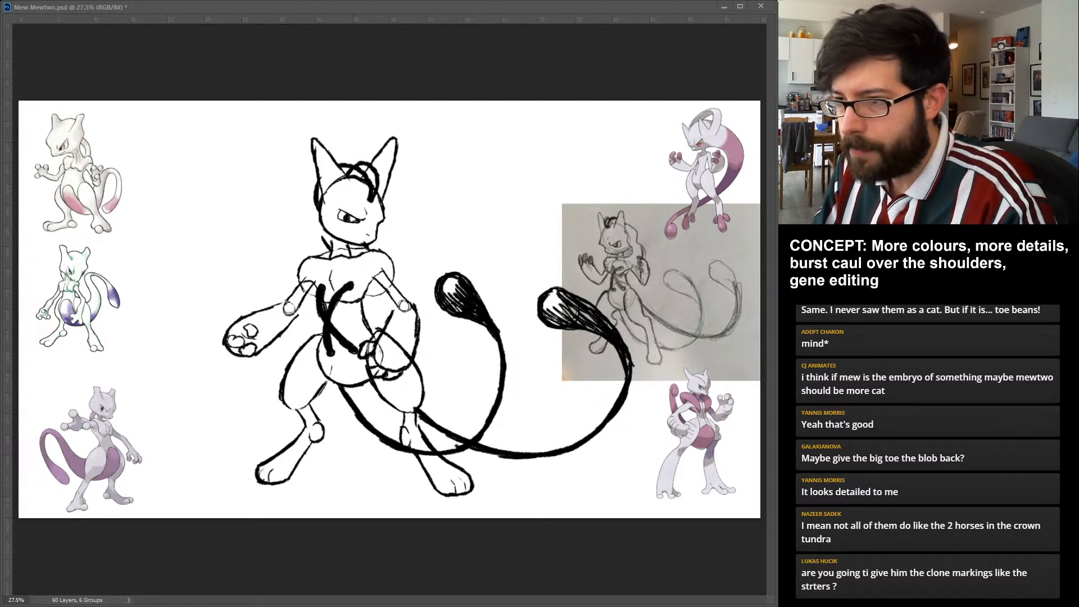
{"action": "key", "text": "ctrl+z"}
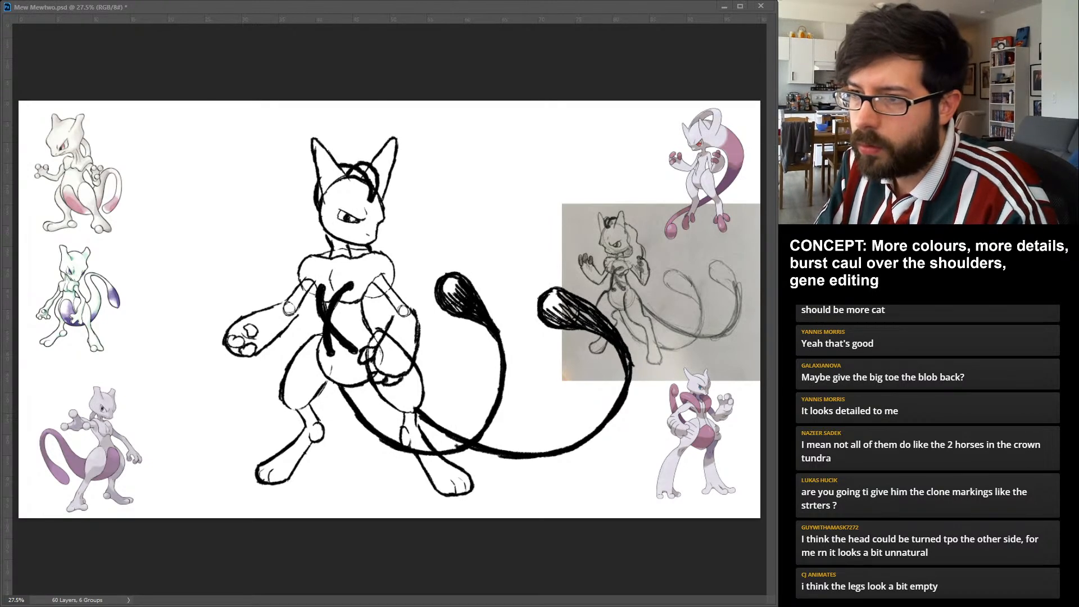
{"action": "key", "text": "ctrl+e"}
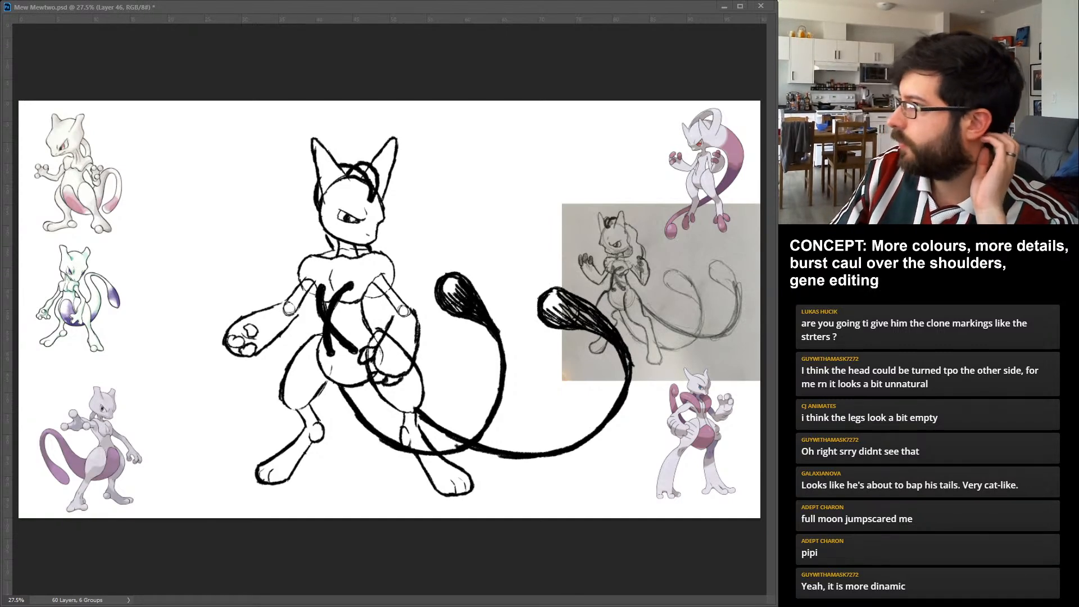
Fade the old head to 20% opacity and sketch a new rounded skull outline with a facial guide curve over it.
{"action": "key", "text": "2"}
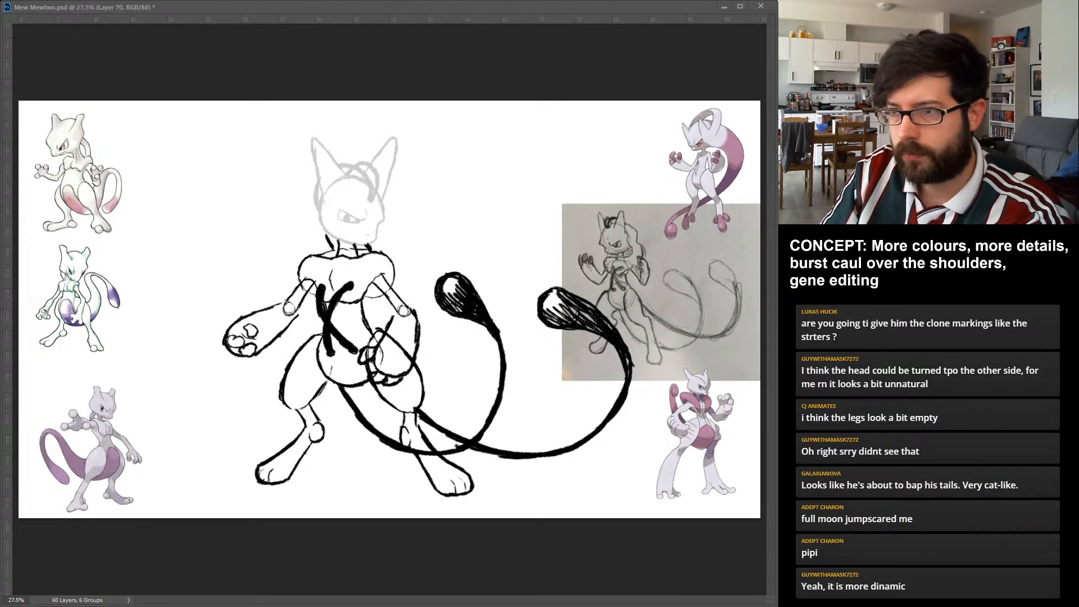
{"action": "left_click_drag", "start_coordinate": [358, 178], "coordinate": [321, 228]}
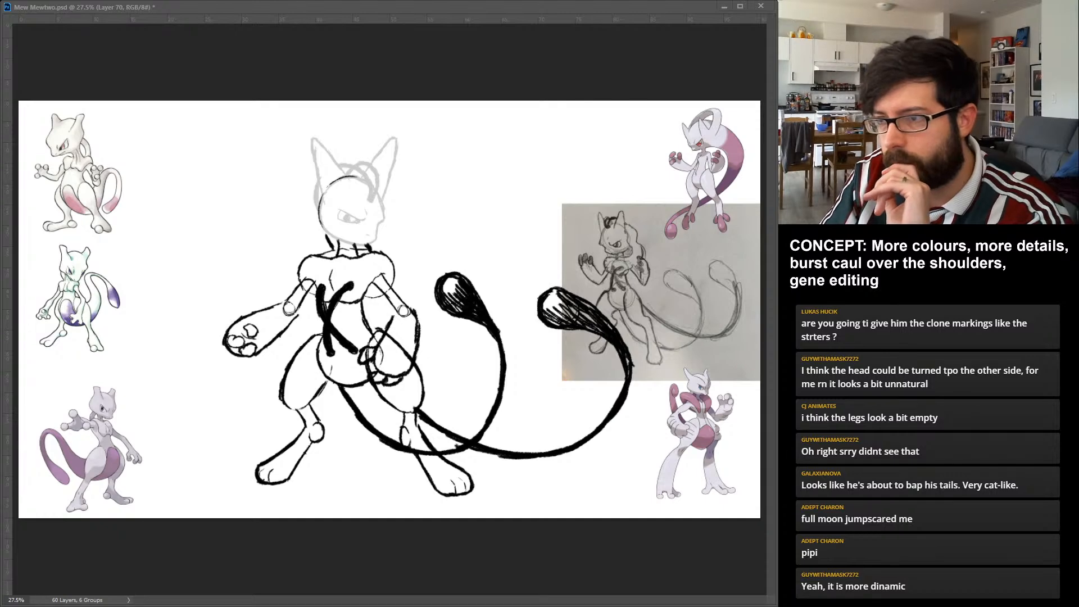
{"action": "mouse_move", "coordinate": [384, 207]}
{"action": "left_mouse_down"}
{"action": "mouse_move", "coordinate": [377, 225]}
{"action": "mouse_move", "coordinate": [386, 208]}
{"action": "left_mouse_up"}
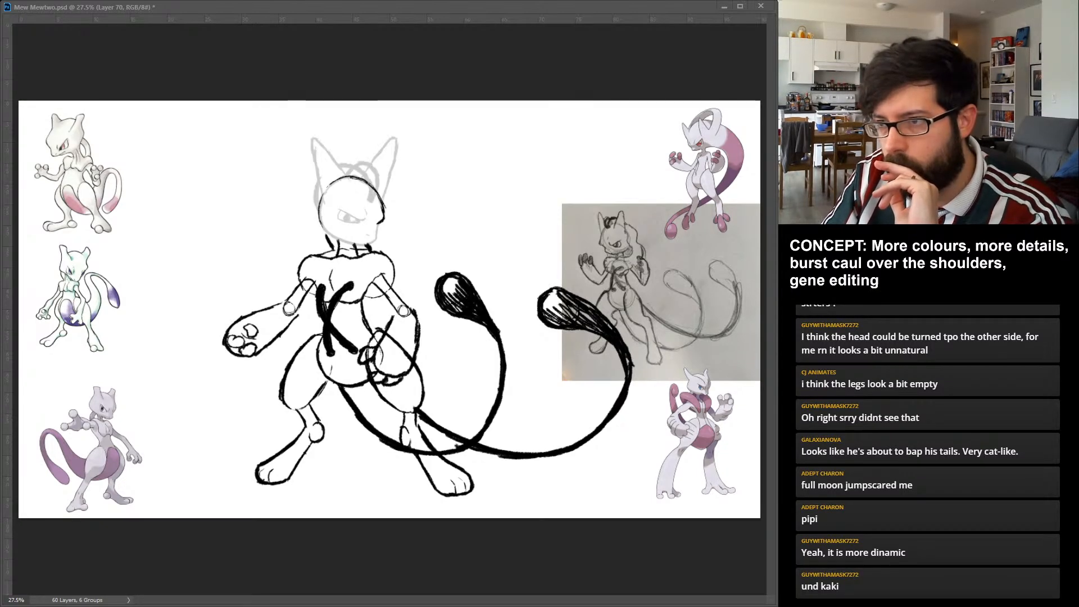
{"action": "mouse_move", "coordinate": [353, 179]}
{"action": "left_mouse_down"}
{"action": "mouse_move", "coordinate": [370, 241]}
{"action": "mouse_move", "coordinate": [364, 223]}
{"action": "left_mouse_up"}
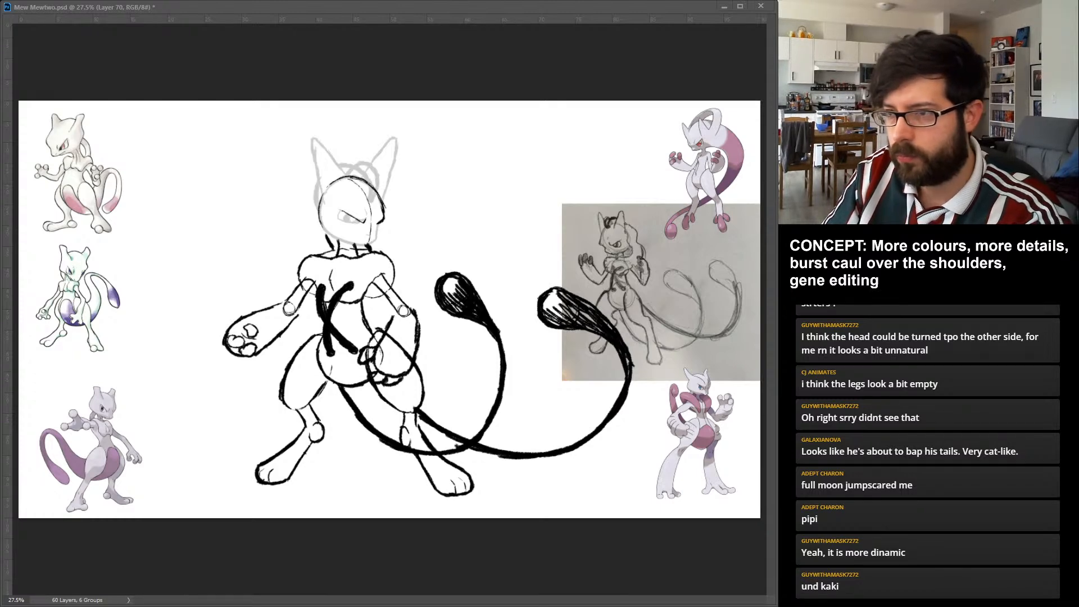
{"action": "key", "text": "ctrl+z"}
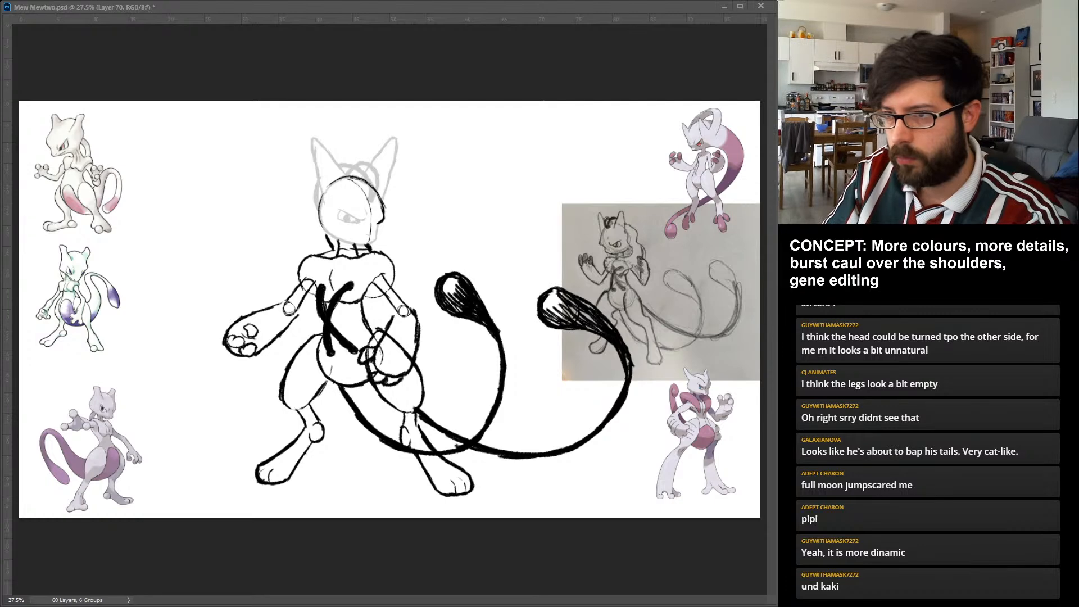
Sketch angry brows, the cheek and jaw, and the viewer-left eye of the head in its new three-quarter turn.
{"action": "left_click_drag", "start_coordinate": [341, 208], "coordinate": [356, 221]}
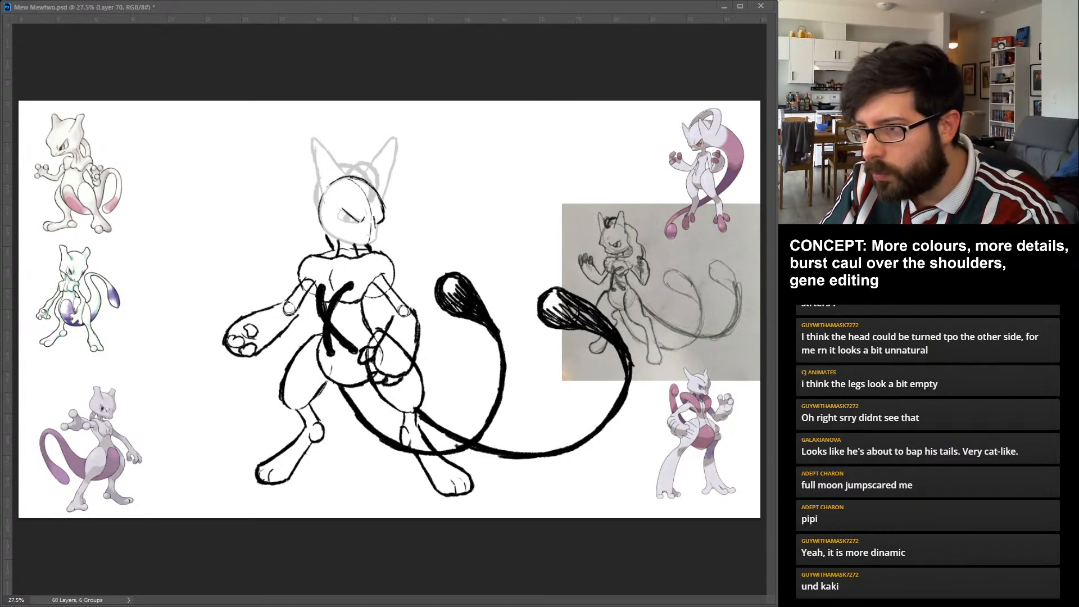
{"action": "left_click_drag", "start_coordinate": [383, 221], "coordinate": [372, 245]}
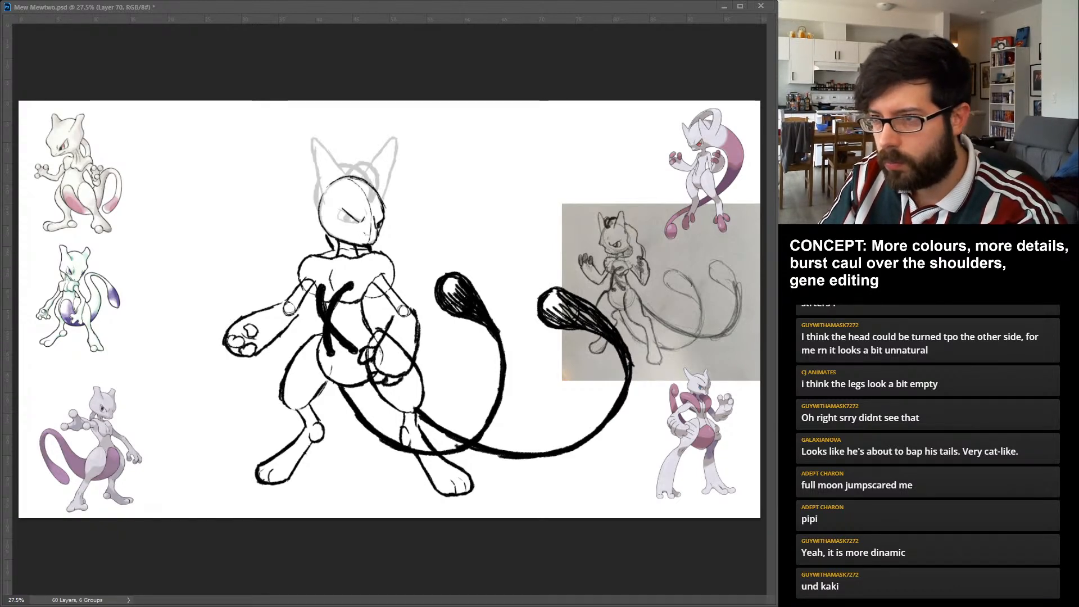
{"action": "left_click_drag", "start_coordinate": [343, 211], "coordinate": [350, 222]}
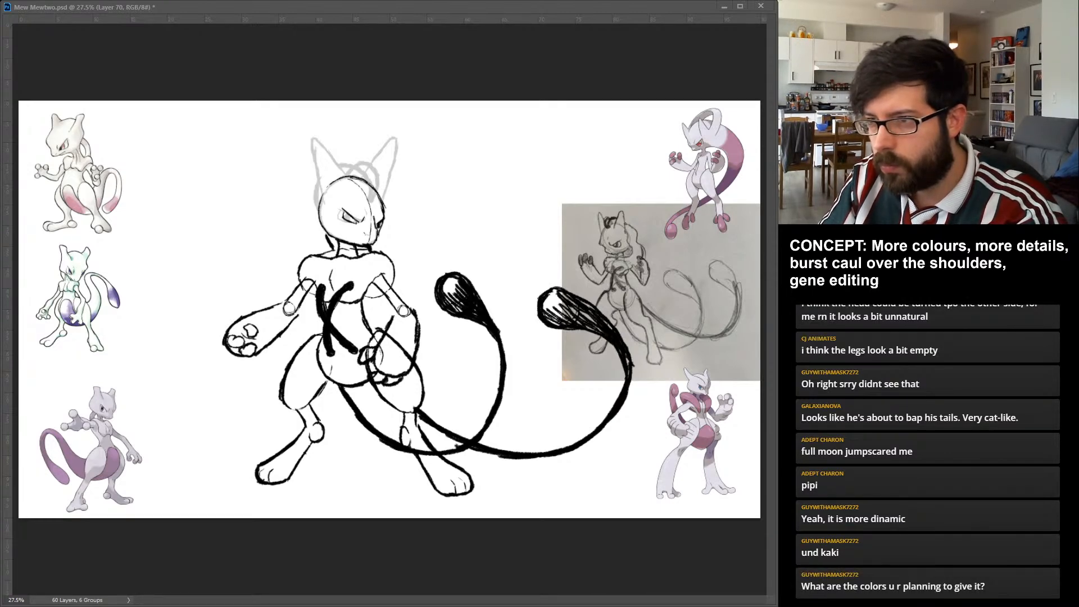
{"action": "left_click_drag", "start_coordinate": [344, 213], "coordinate": [351, 220]}
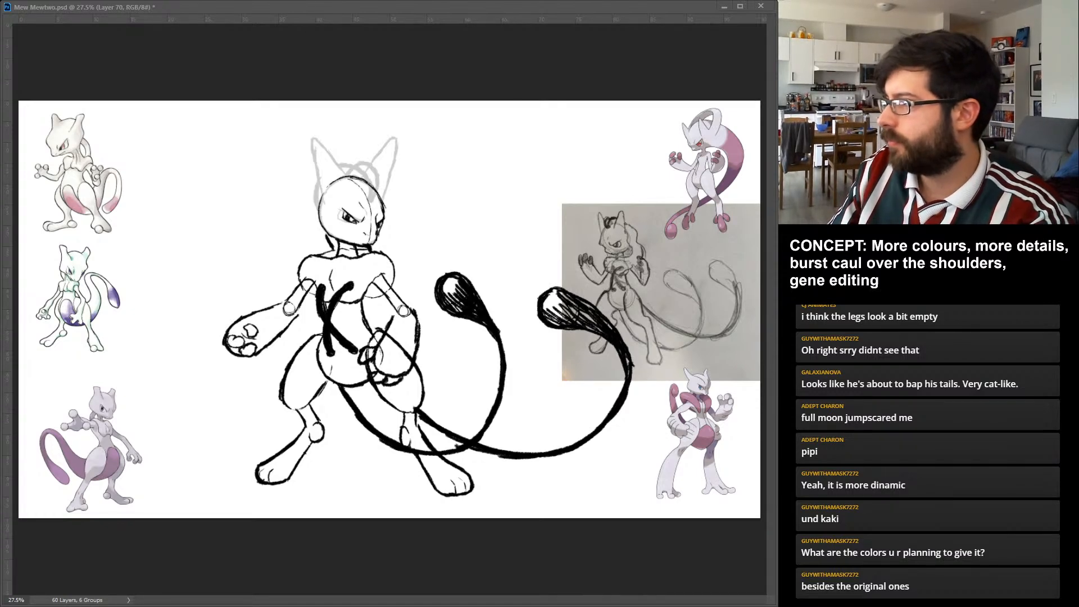
Fade the rough face to 20% opacity and ink the scowling brows and eyes over it.
{"action": "key", "text": "2"}
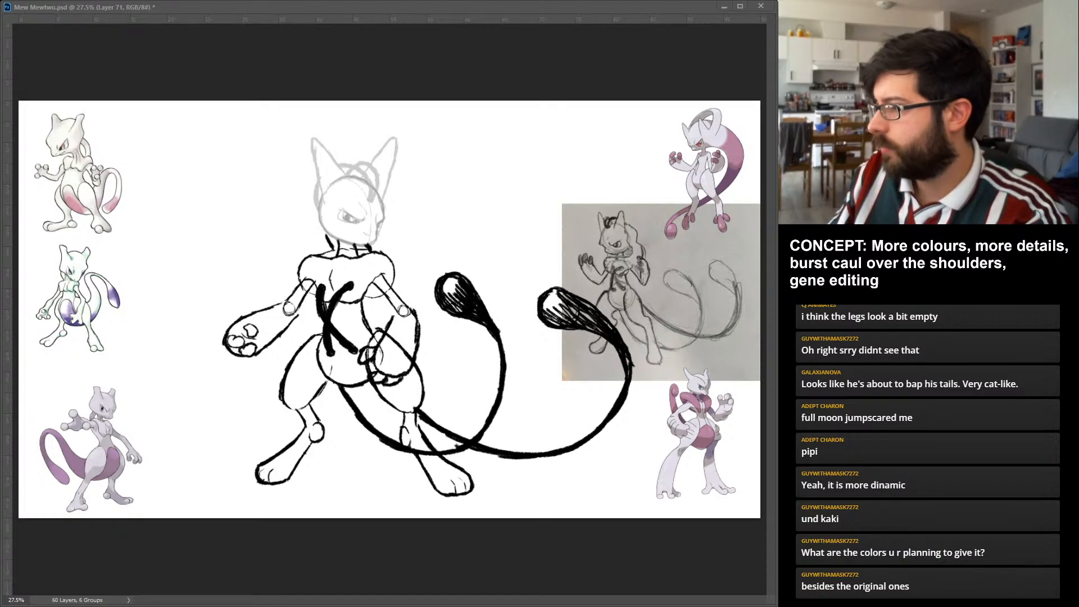
{"action": "key", "text": "alt+bracketleft"}
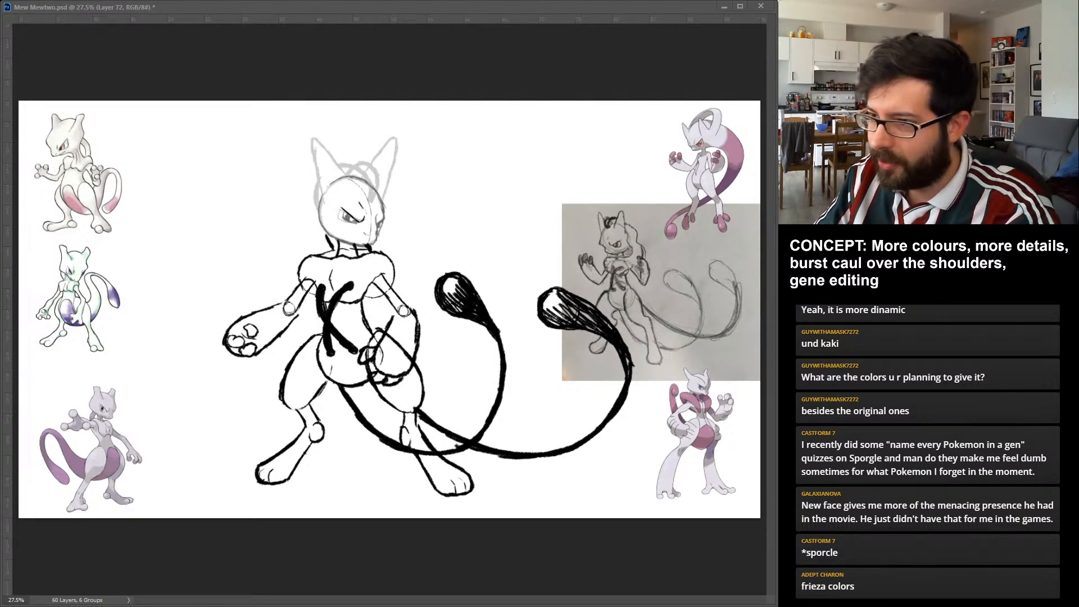
{"action": "left_click_drag", "start_coordinate": [341, 209], "coordinate": [352, 222]}
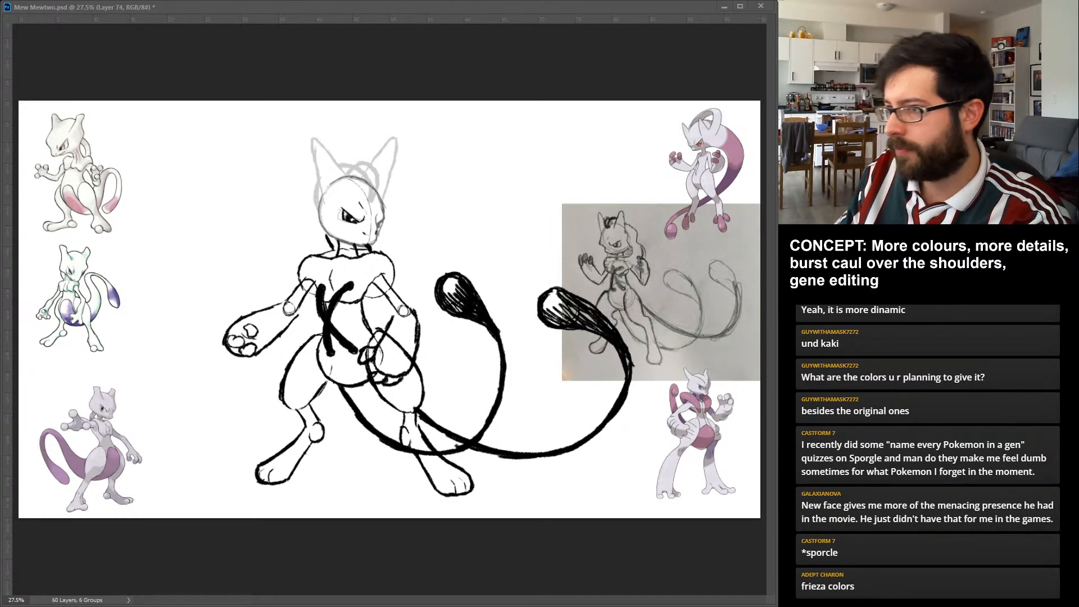
Ink the side, jaw and crown of the head outline, comparing the crown stroke with and without it.
{"action": "left_click_drag", "start_coordinate": [323, 193], "coordinate": [320, 223]}
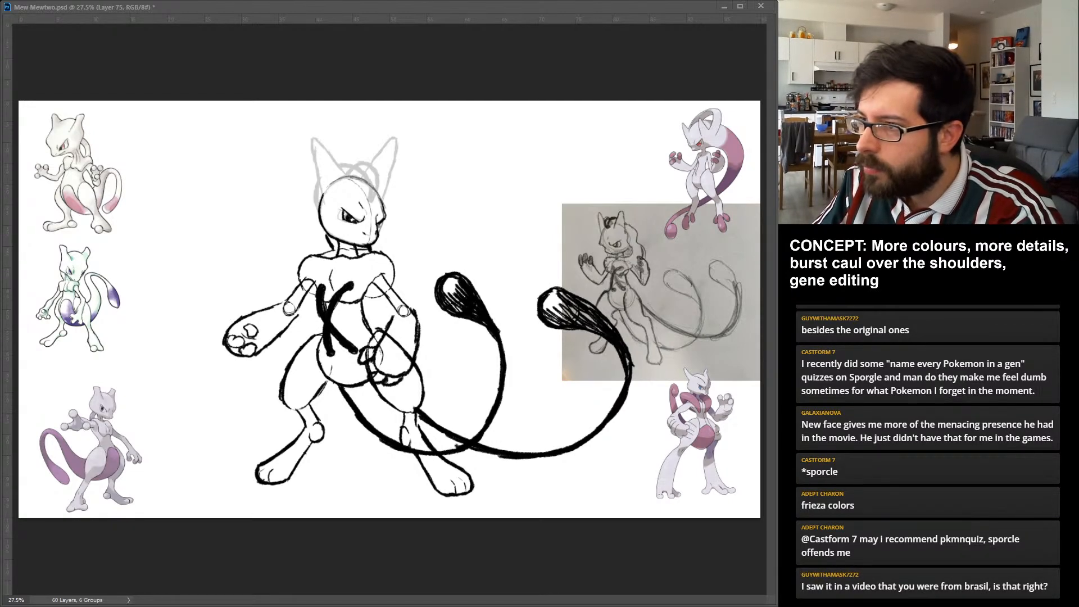
{"action": "left_click_drag", "start_coordinate": [347, 177], "coordinate": [380, 197]}
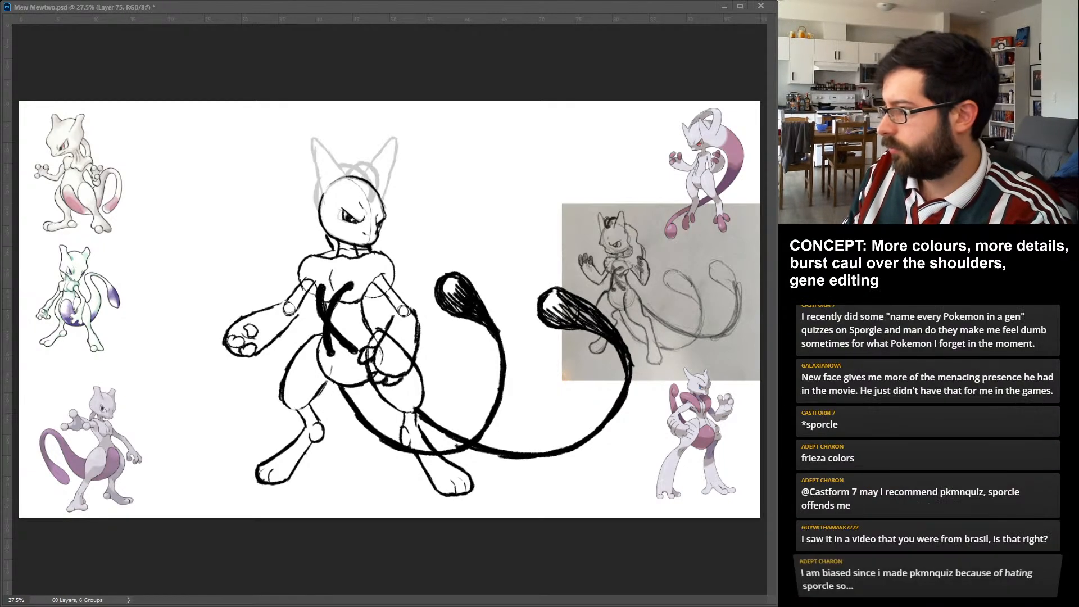
{"action": "key", "text": "ctrl+z"}
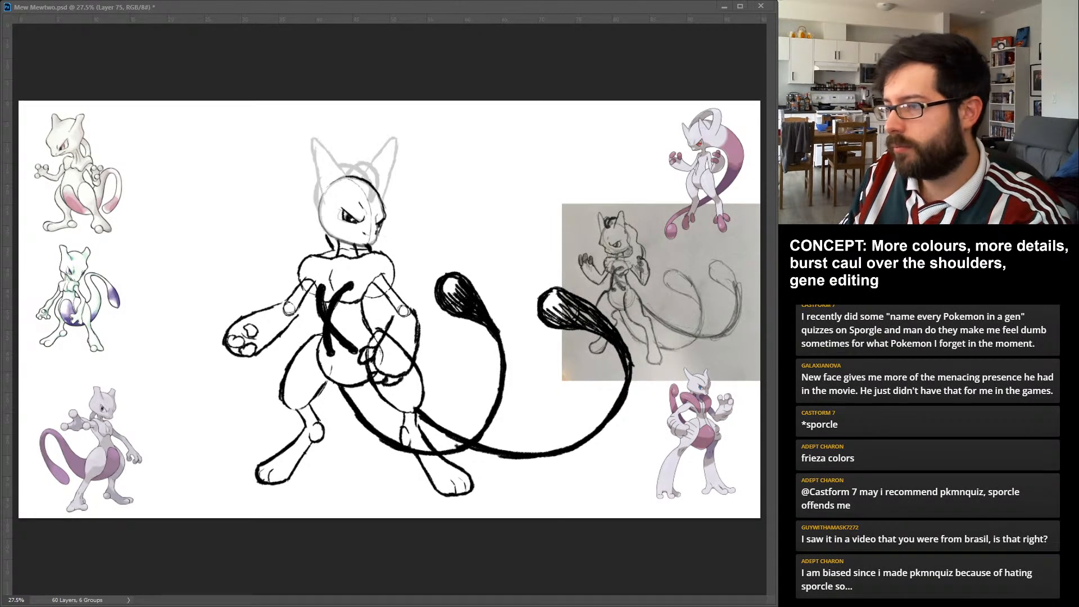
{"action": "key", "text": "ctrl+shift+z"}
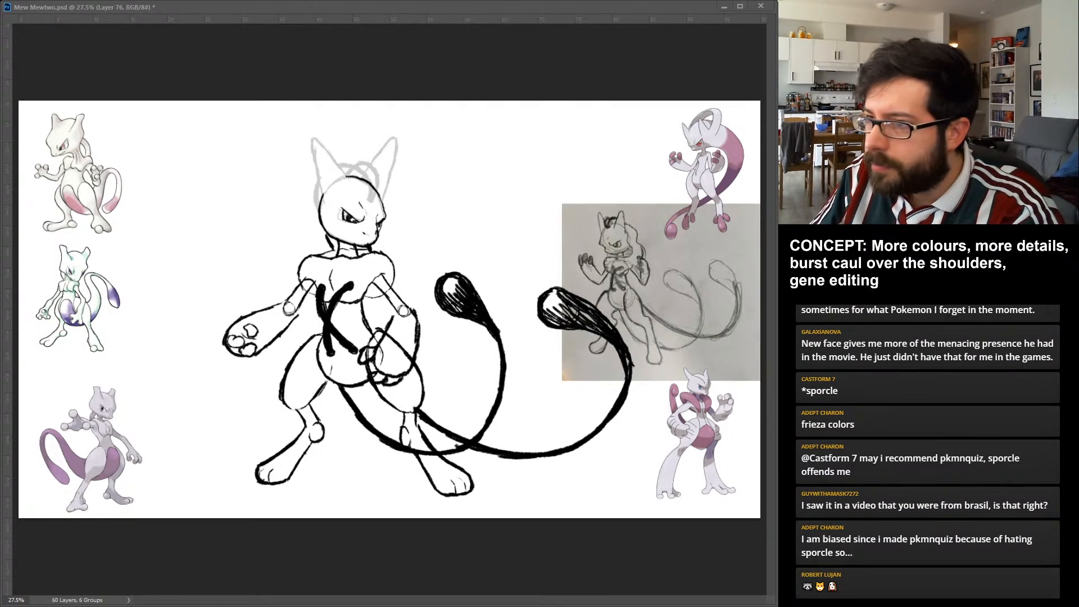
Ink both tall pointed ears over the faded guide, connecting them to the skull.
{"action": "mouse_move", "coordinate": [324, 202]}
{"action": "left_mouse_down"}
{"action": "mouse_move", "coordinate": [311, 144]}
{"action": "mouse_move", "coordinate": [348, 177]}
{"action": "left_mouse_up"}
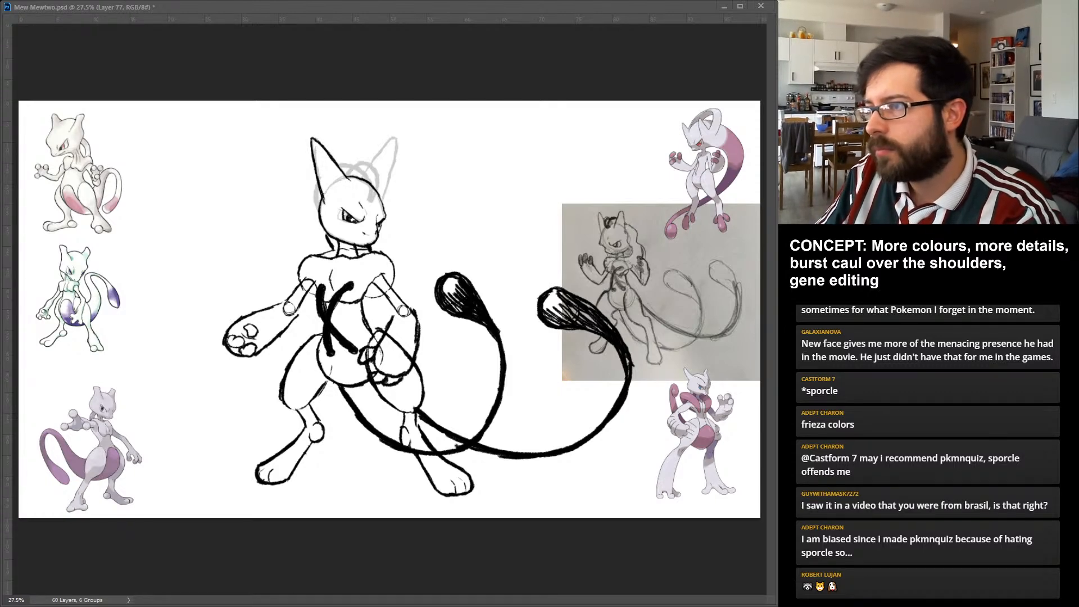
{"action": "mouse_move", "coordinate": [391, 139]}
{"action": "left_mouse_down"}
{"action": "mouse_move", "coordinate": [363, 178]}
{"action": "mouse_move", "coordinate": [388, 183]}
{"action": "mouse_move", "coordinate": [383, 200]}
{"action": "left_mouse_up"}
{"action": "mouse_move", "coordinate": [399, 145]}
{"action": "left_mouse_down"}
{"action": "mouse_move", "coordinate": [392, 170]}
{"action": "mouse_move", "coordinate": [395, 156]}
{"action": "left_mouse_up"}
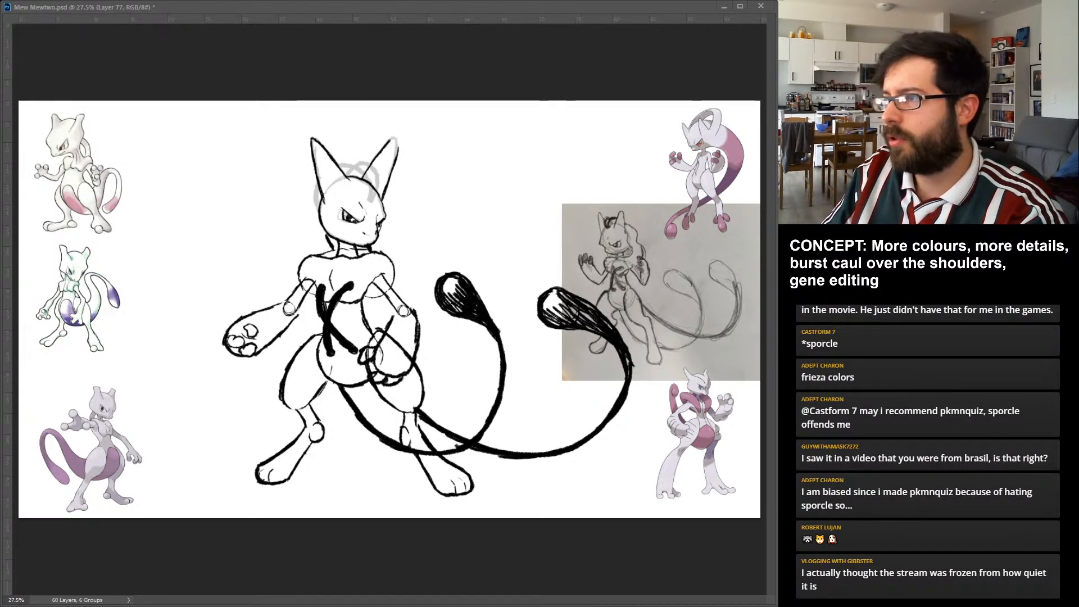
{"action": "left_click_drag", "start_coordinate": [397, 136], "coordinate": [392, 160]}
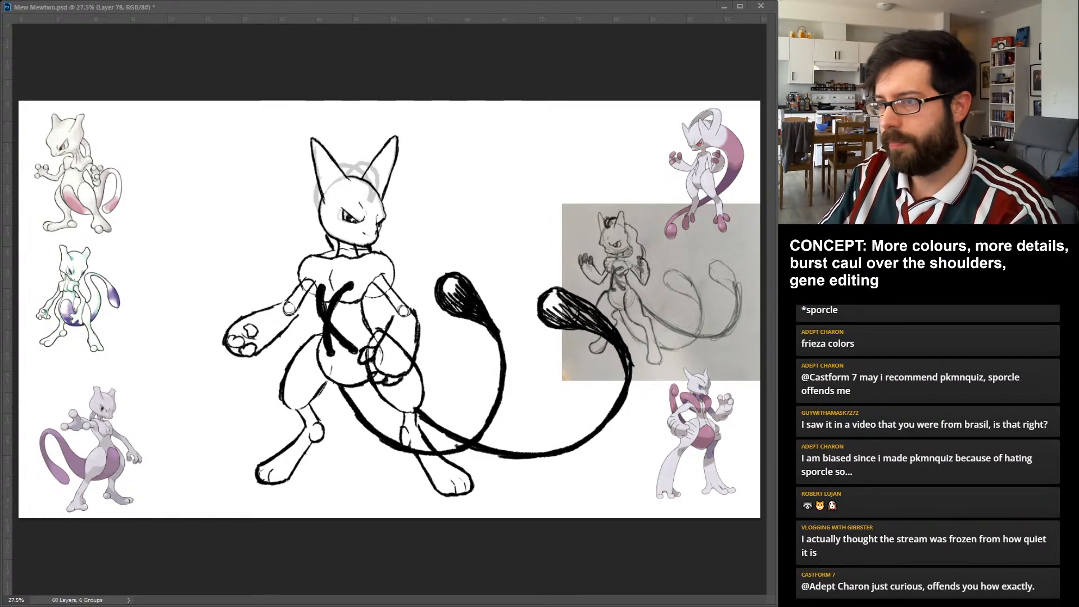
Ink the thick curve behind the head and the arched bands crossing the crown between the ears.
{"action": "left_click_drag", "start_coordinate": [318, 182], "coordinate": [318, 213]}
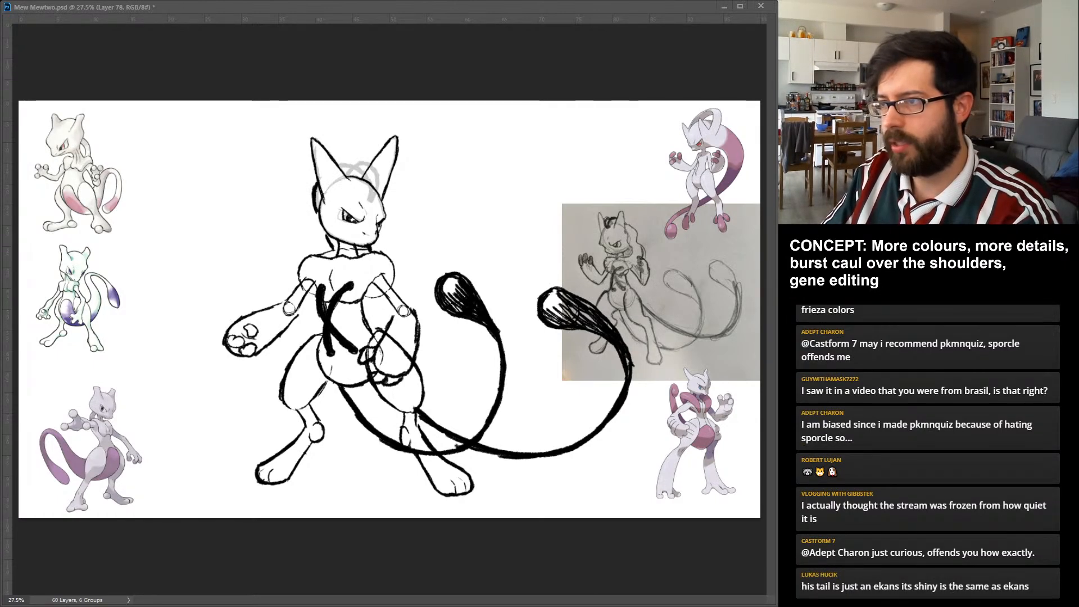
{"action": "left_click_drag", "start_coordinate": [355, 164], "coordinate": [370, 199]}
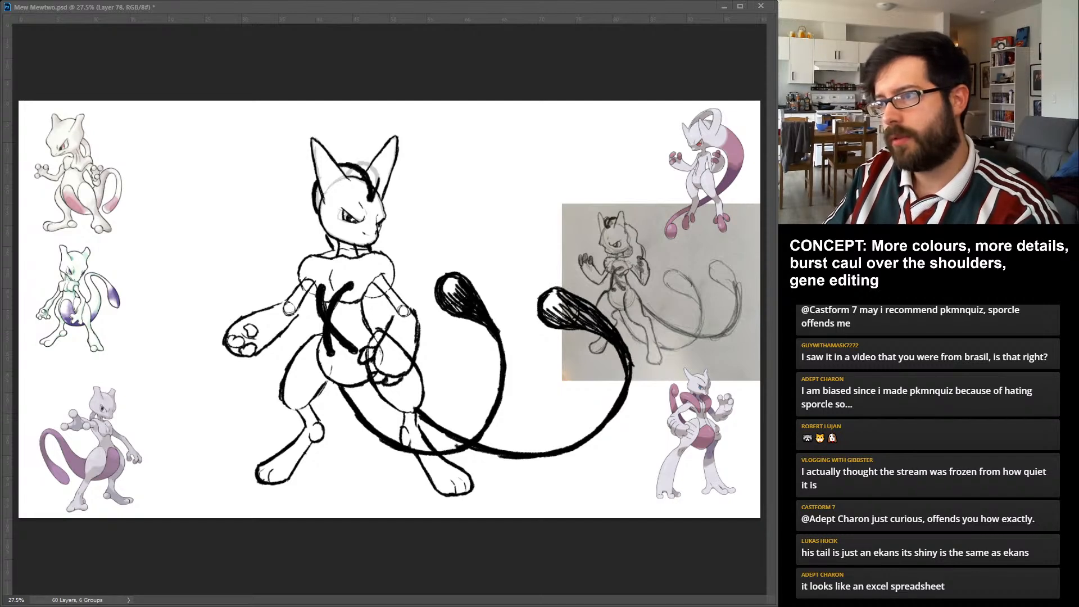
{"action": "left_click_drag", "start_coordinate": [360, 163], "coordinate": [376, 192]}
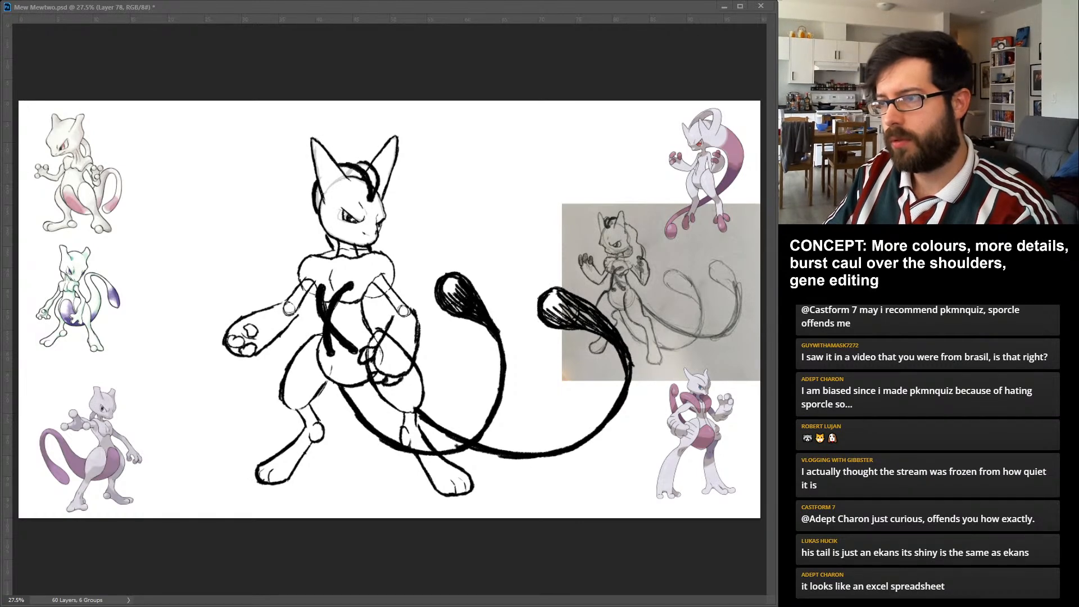
{"action": "left_click_drag", "start_coordinate": [347, 178], "coordinate": [371, 162]}
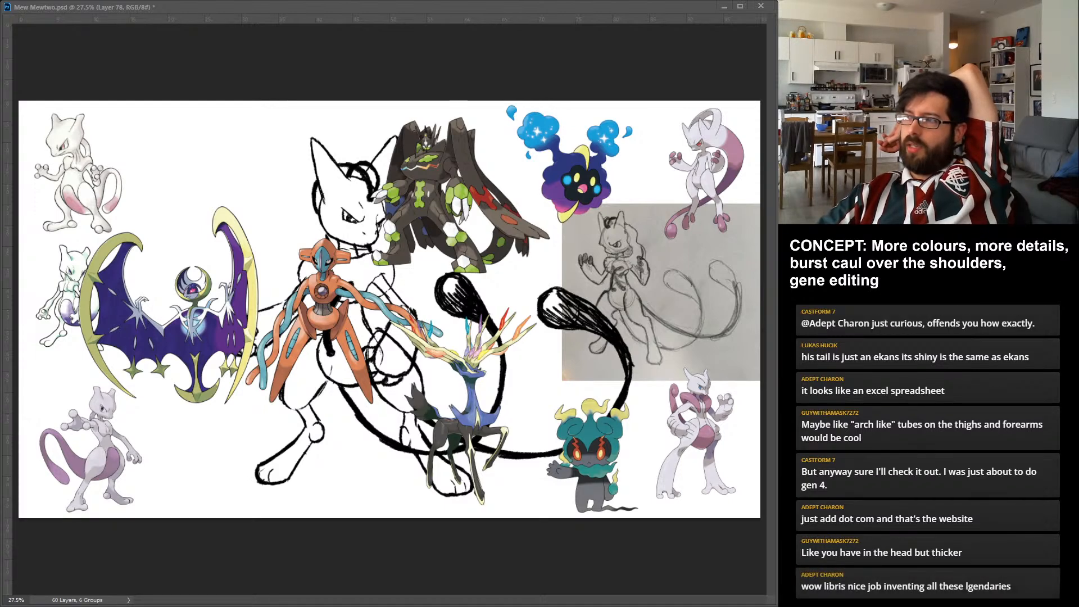
Toggle the visibility of individual legendary Pokémon reference images to compare their level of detail with the design.
{"action": "key", "text": "ctrl+comma"}
{"action": "key", "text": "ctrl+comma"}
{"action": "key", "text": "ctrl+comma"}
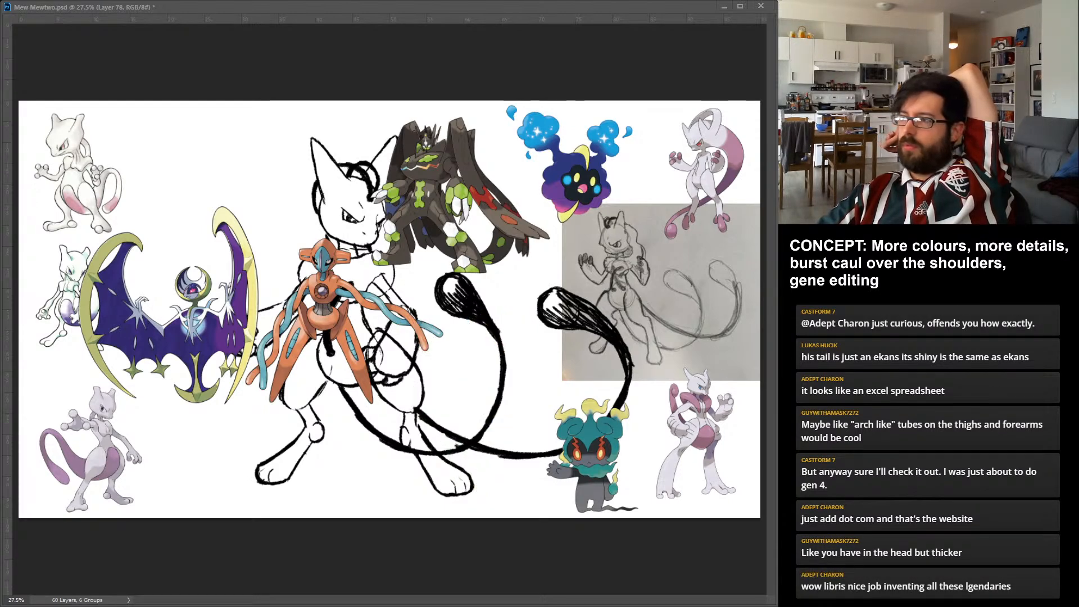
{"action": "key", "text": "ctrl+comma"}
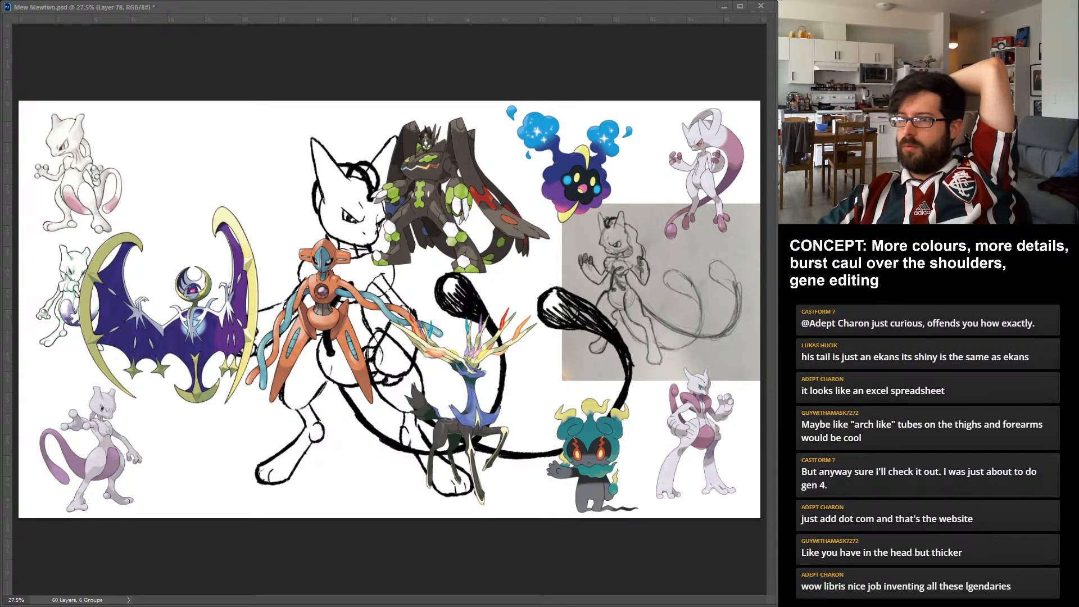
{"action": "key", "text": "ctrl+comma"}
{"action": "key", "text": "ctrl+comma"}
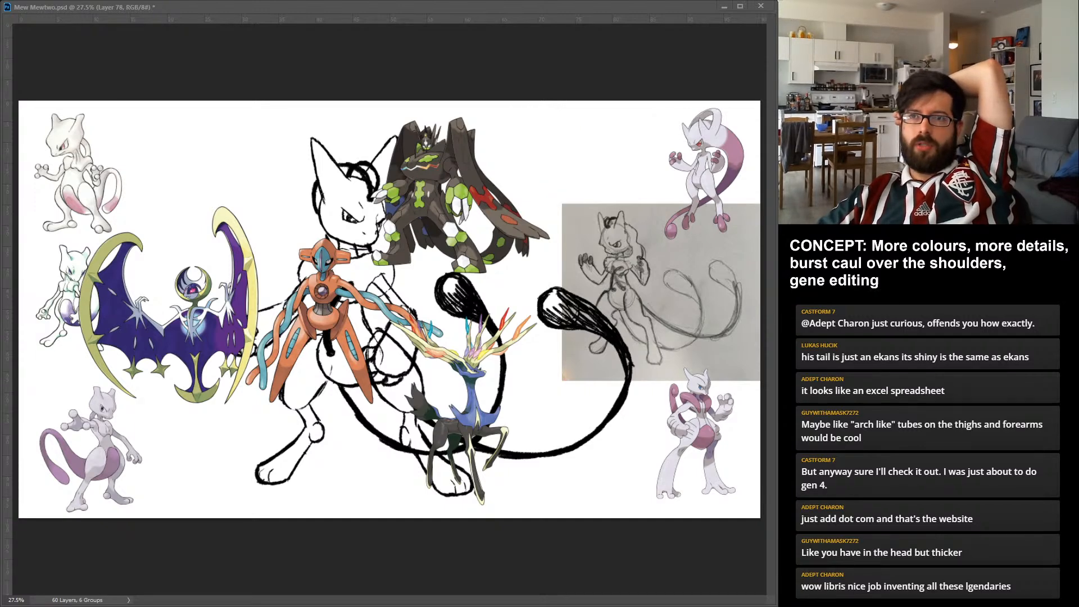
Spread the Lunala, Deoxys, Zygarde and Xerneas references around the figure for comparison, and clear them from the canvas.
{"action": "left_click", "coordinate": [194, 315]}
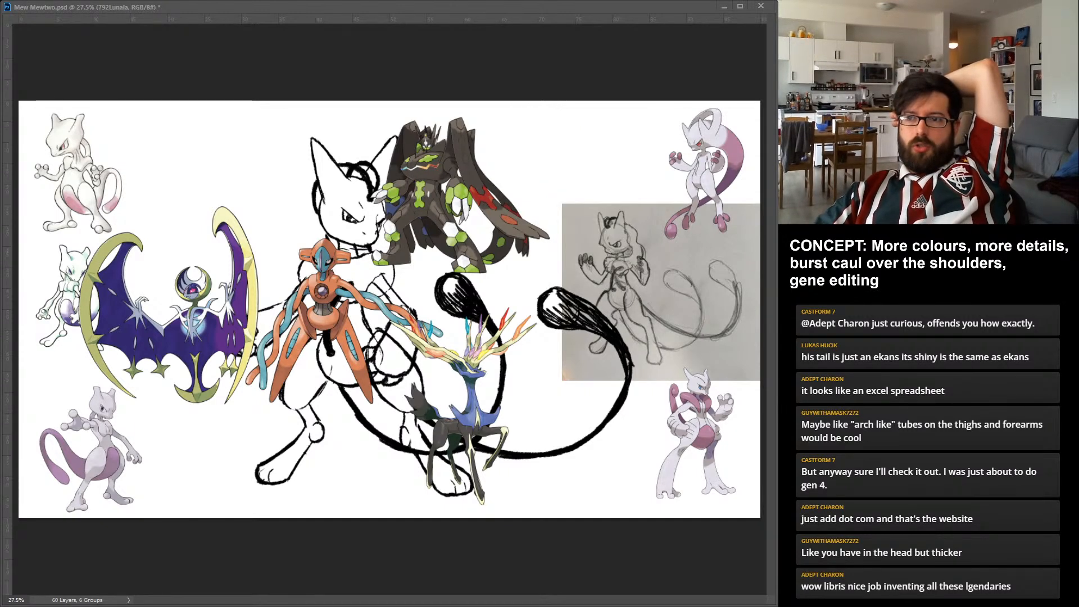
{"action": "left_click_drag", "start_coordinate": [194, 315], "coordinate": [175, 404]}
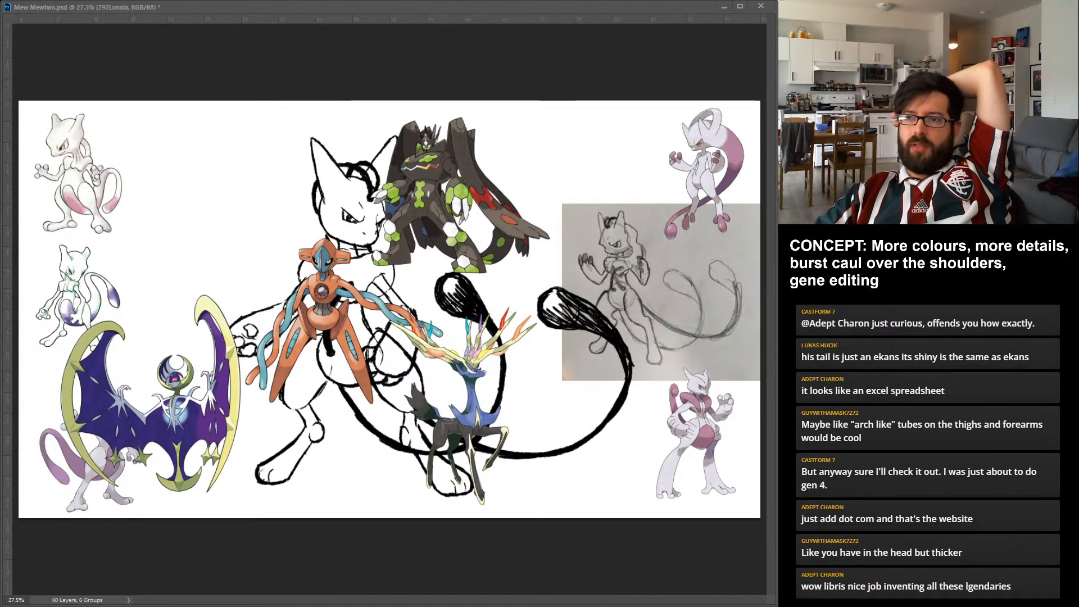
{"action": "left_click_drag", "start_coordinate": [324, 298], "coordinate": [175, 171]}
{"action": "left_click", "coordinate": [427, 191]}
{"action": "left_click_drag", "start_coordinate": [427, 191], "coordinate": [536, 190]}
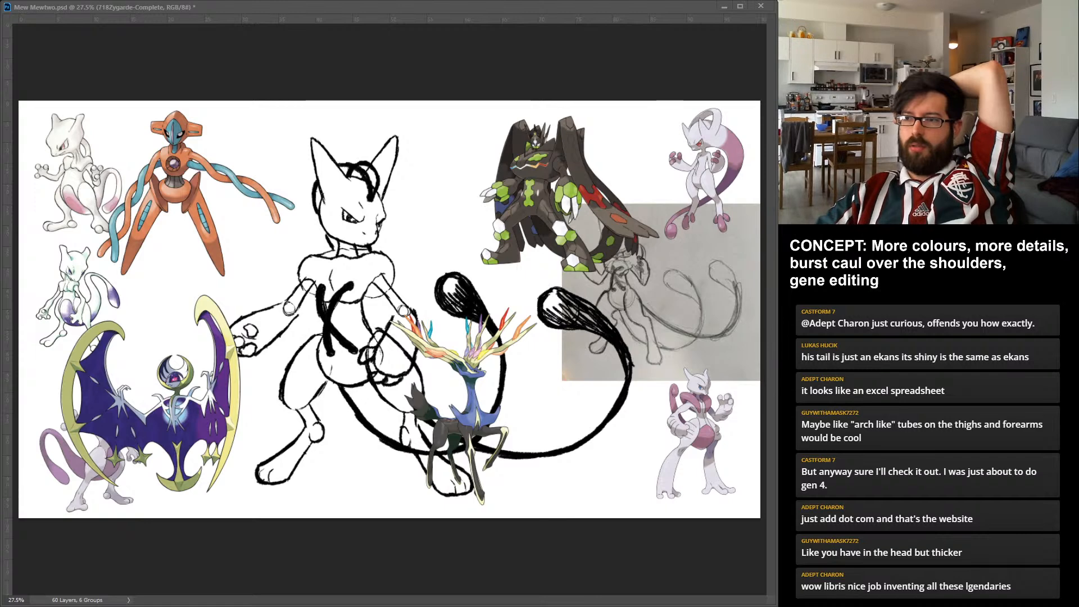
{"action": "left_click_drag", "start_coordinate": [461, 415], "coordinate": [604, 425]}
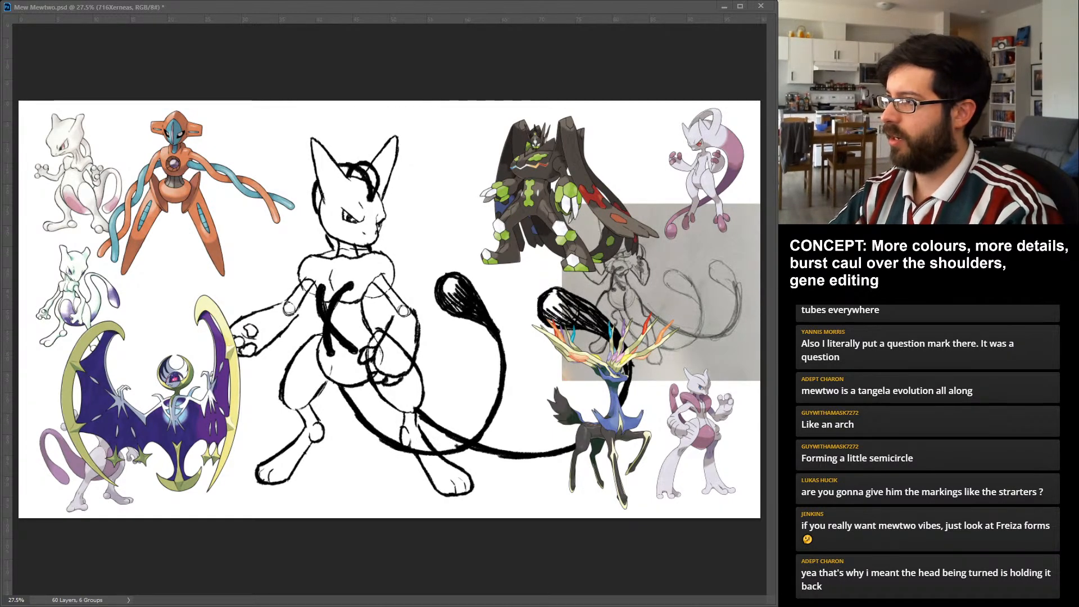
{"action": "key", "text": "Delete"}
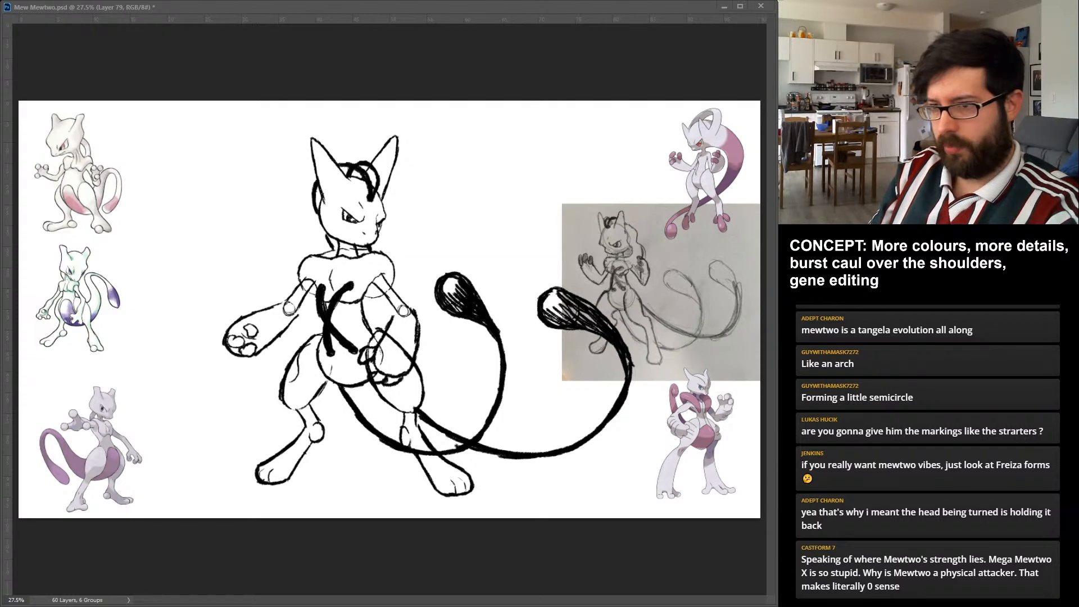
Sketch pointed oval markings with inner crossing lines on both thighs and on the forearm in front of the hip.
{"action": "mouse_move", "coordinate": [308, 343]}
{"action": "left_mouse_down"}
{"action": "mouse_move", "coordinate": [288, 381]}
{"action": "mouse_move", "coordinate": [299, 372]}
{"action": "mouse_move", "coordinate": [290, 367]}
{"action": "left_mouse_up"}
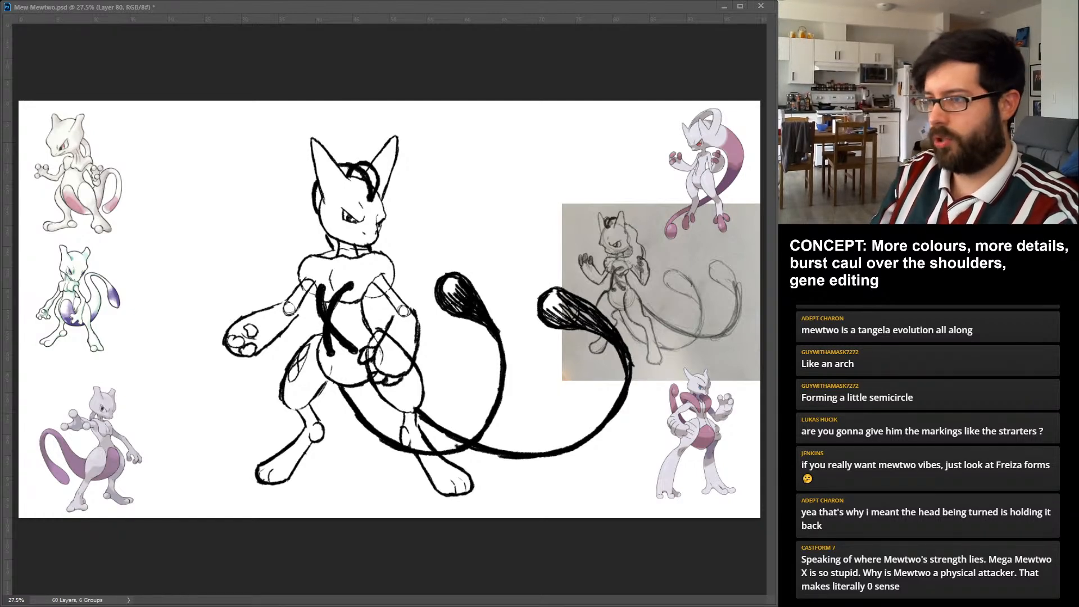
{"action": "key", "text": "alt+bracketright"}
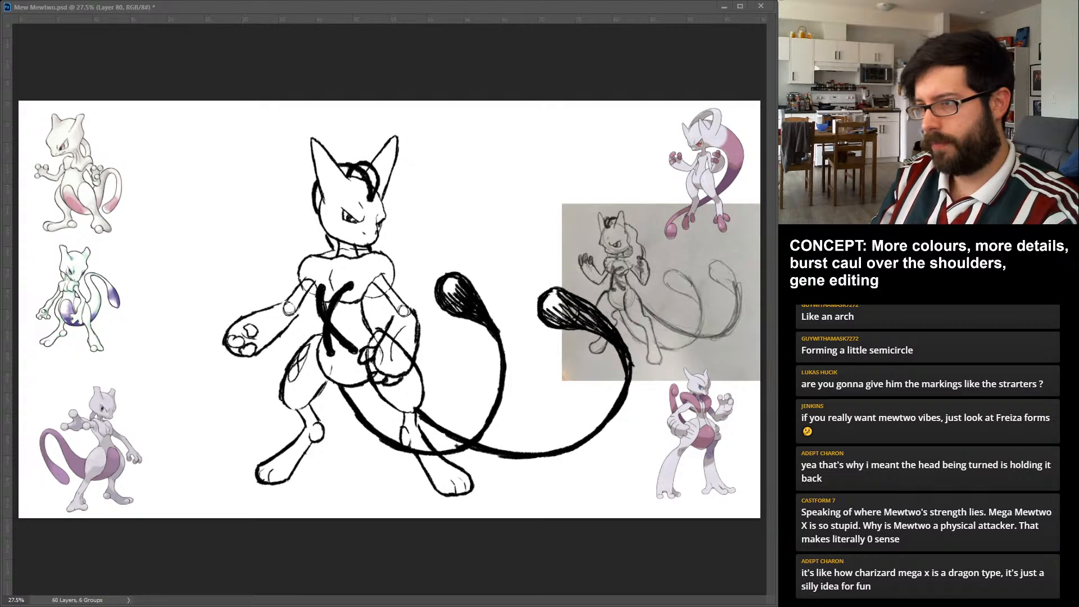
{"action": "left_click_drag", "start_coordinate": [405, 327], "coordinate": [392, 361]}
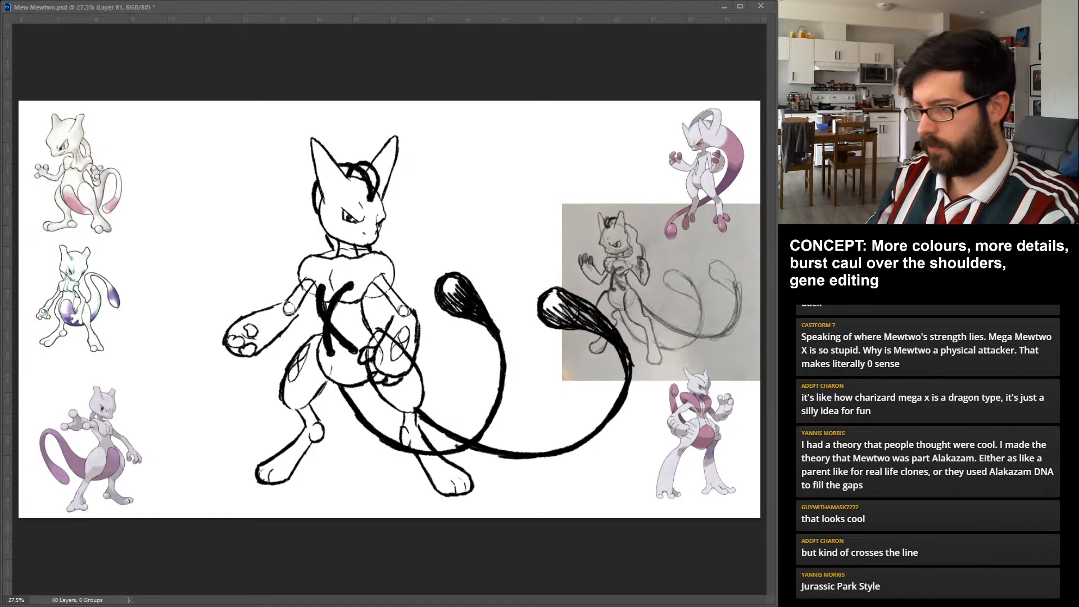
{"action": "left_click_drag", "start_coordinate": [407, 376], "coordinate": [398, 385]}
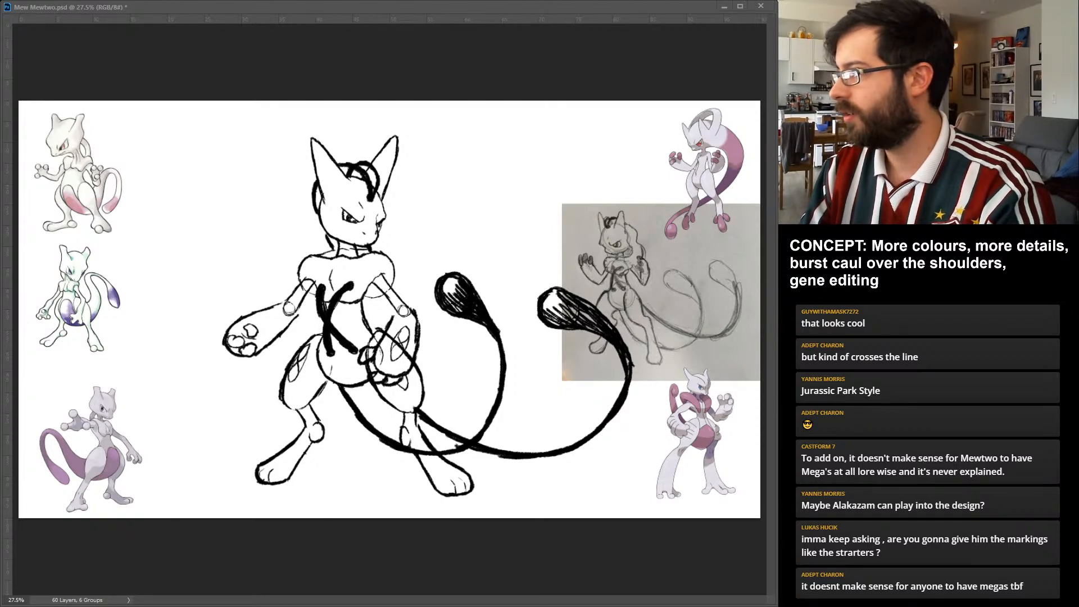
Fade the tail, chest tube and head tube sketches to 20% opacity, and clean up the overlapping lines of the hand at the hip.
{"action": "key", "text": "2"}
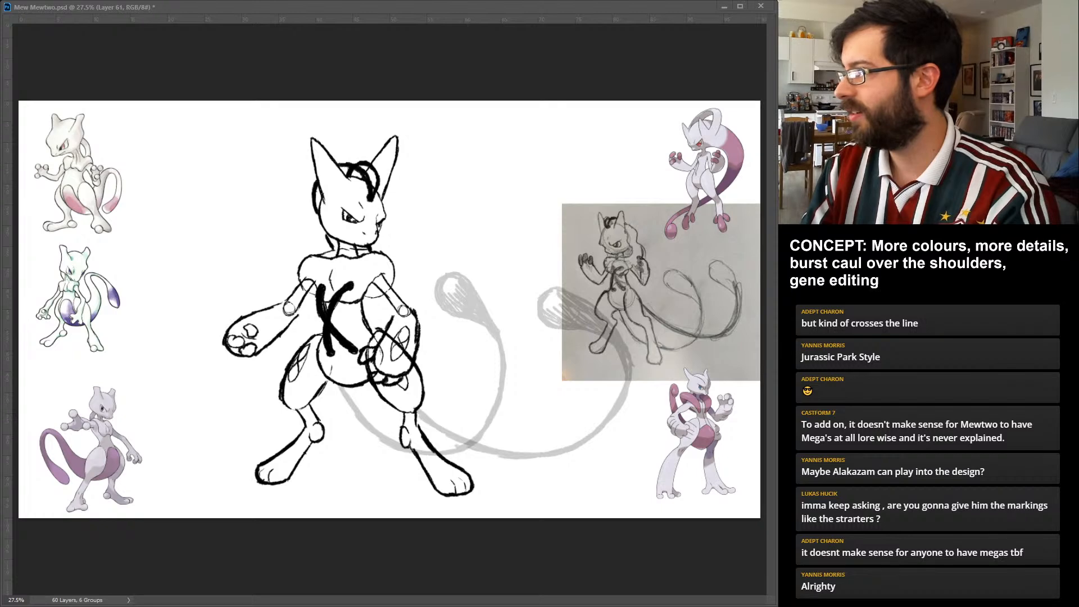
{"action": "key", "text": "2"}
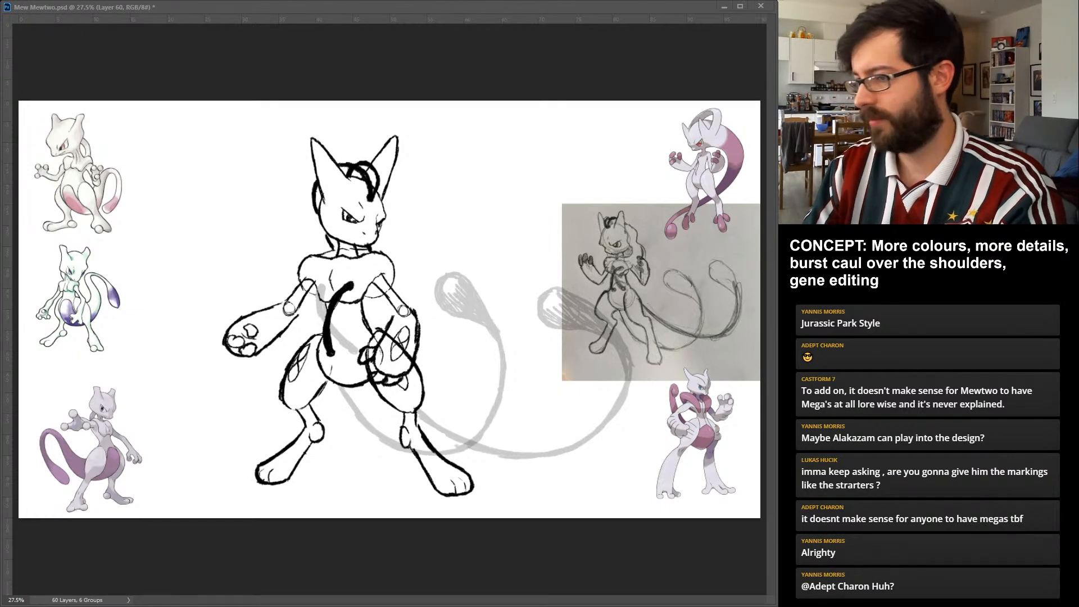
{"action": "key", "text": "2"}
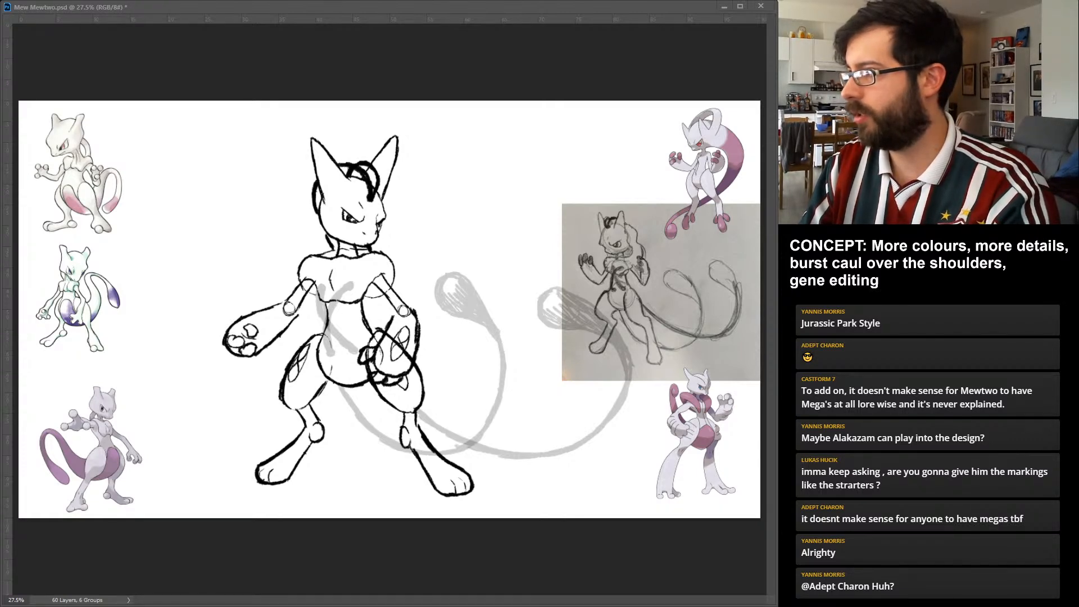
{"action": "key", "text": "2"}
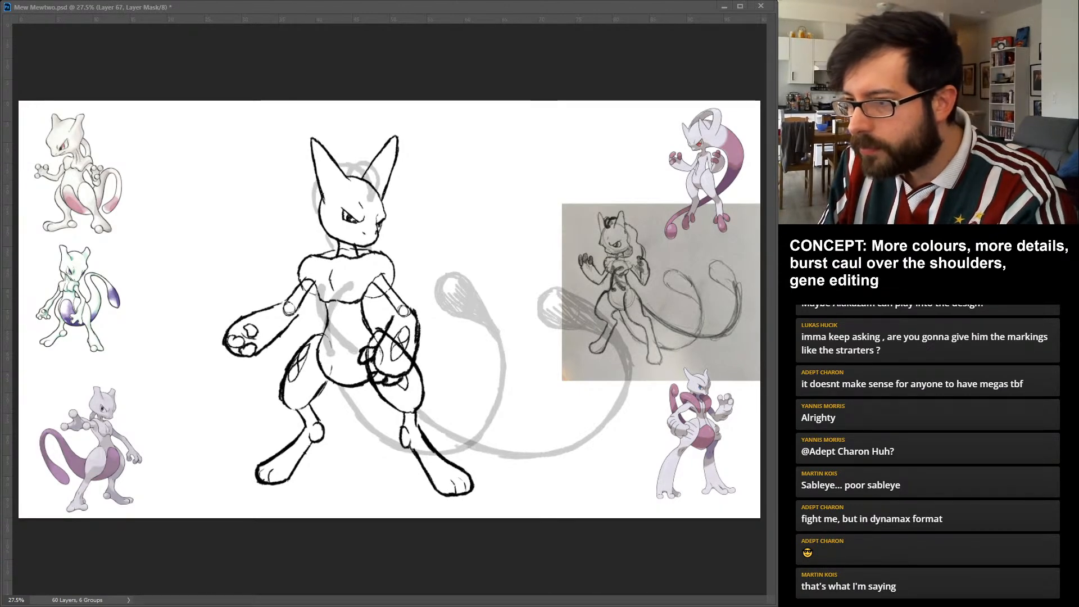
{"action": "mouse_move", "coordinate": [386, 335]}
{"action": "left_mouse_down"}
{"action": "mouse_move", "coordinate": [412, 361]}
{"action": "mouse_move", "coordinate": [368, 359]}
{"action": "left_mouse_up"}
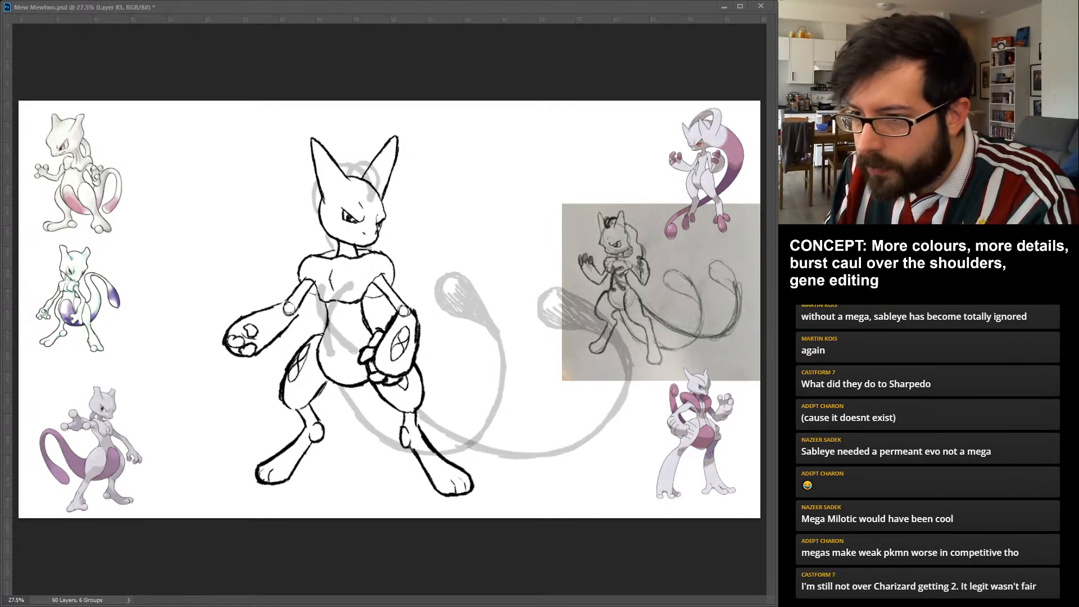
Ink both edges of the curved tube running from the chest down the belly, tracing its faded guide.
{"action": "left_click_drag", "start_coordinate": [326, 341], "coordinate": [334, 356]}
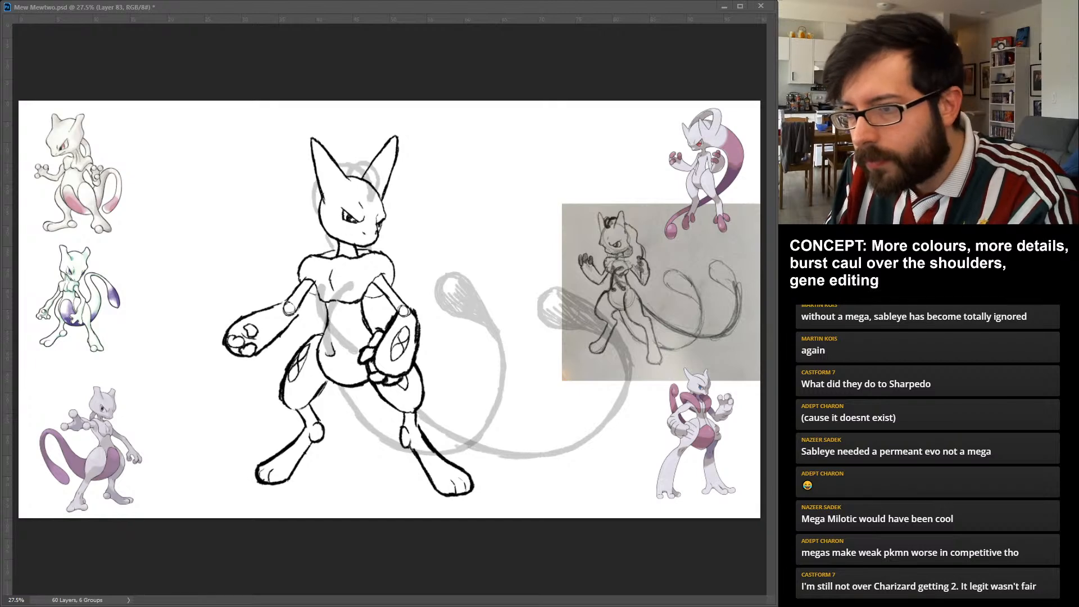
{"action": "left_click_drag", "start_coordinate": [329, 319], "coordinate": [333, 351]}
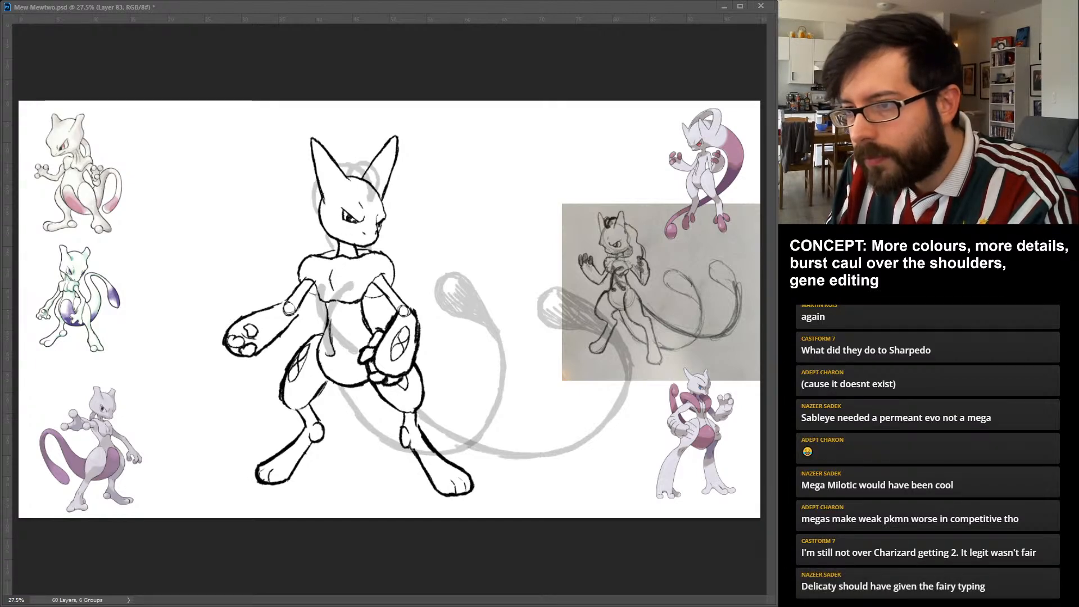
{"action": "mouse_move", "coordinate": [337, 304]}
{"action": "left_mouse_down"}
{"action": "mouse_move", "coordinate": [330, 337]}
{"action": "mouse_move", "coordinate": [350, 291]}
{"action": "left_mouse_up"}
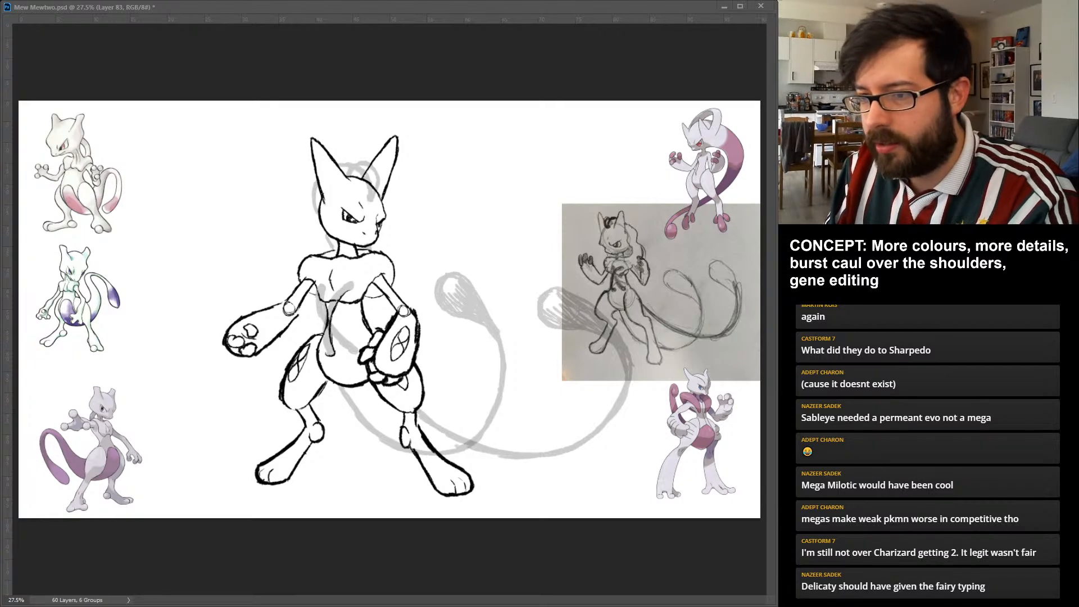
{"action": "left_click_drag", "start_coordinate": [323, 337], "coordinate": [328, 355]}
{"action": "left_click_drag", "start_coordinate": [324, 318], "coordinate": [324, 345]}
{"action": "mouse_move", "coordinate": [328, 305]}
{"action": "left_mouse_down"}
{"action": "mouse_move", "coordinate": [324, 324]}
{"action": "mouse_move", "coordinate": [331, 300]}
{"action": "left_mouse_up"}
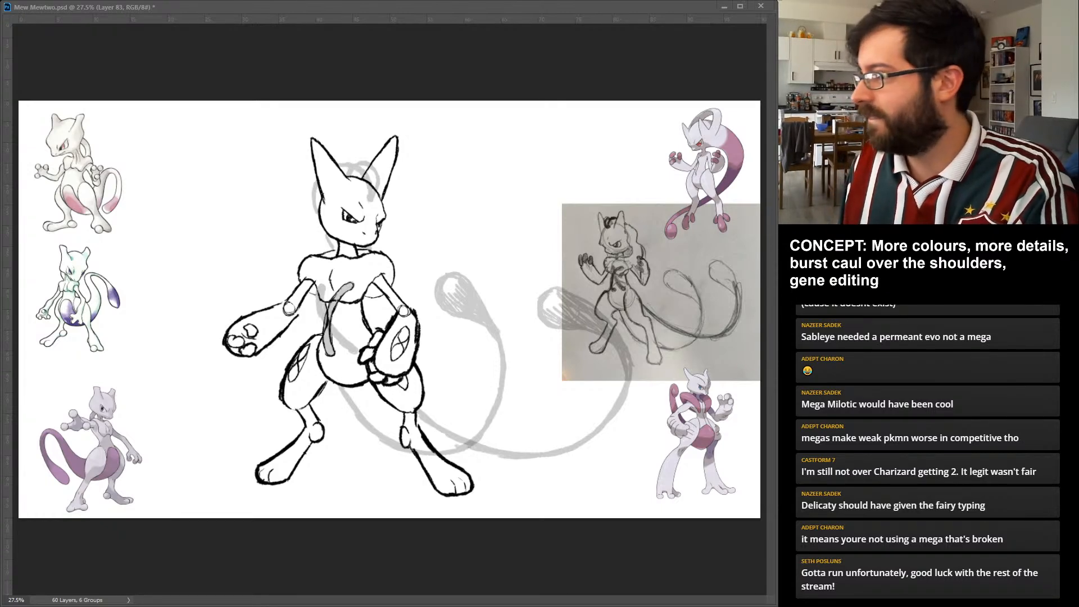
Ink the second chest tube on a separate layer, crossing behind the first one and curving toward the hip.
{"action": "key", "text": "alt+bracketright"}
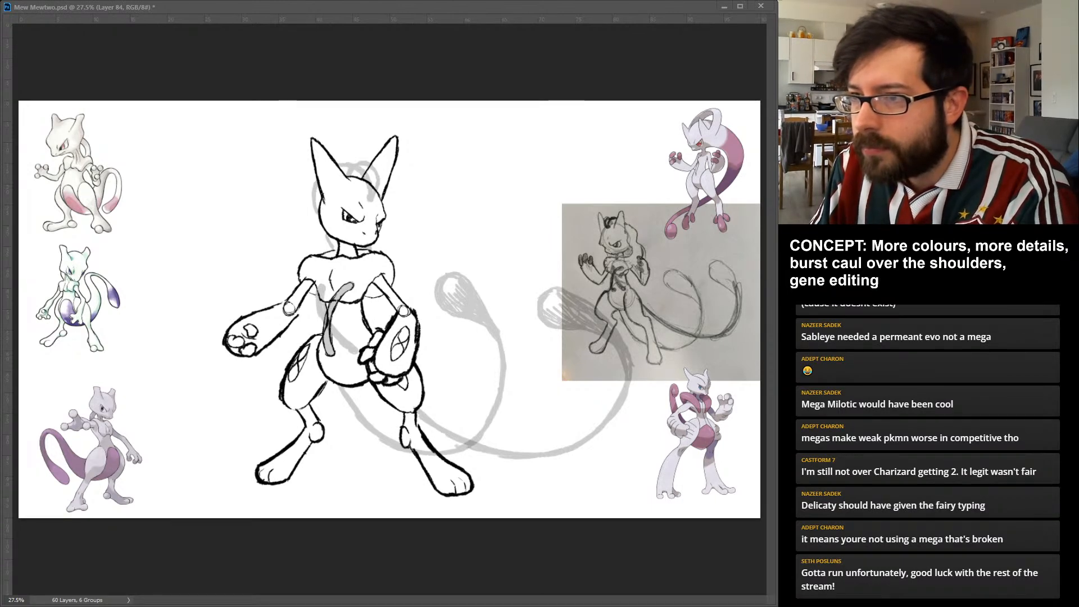
{"action": "mouse_move", "coordinate": [326, 284]}
{"action": "left_mouse_down"}
{"action": "mouse_move", "coordinate": [315, 299]}
{"action": "mouse_move", "coordinate": [322, 323]}
{"action": "left_mouse_up"}
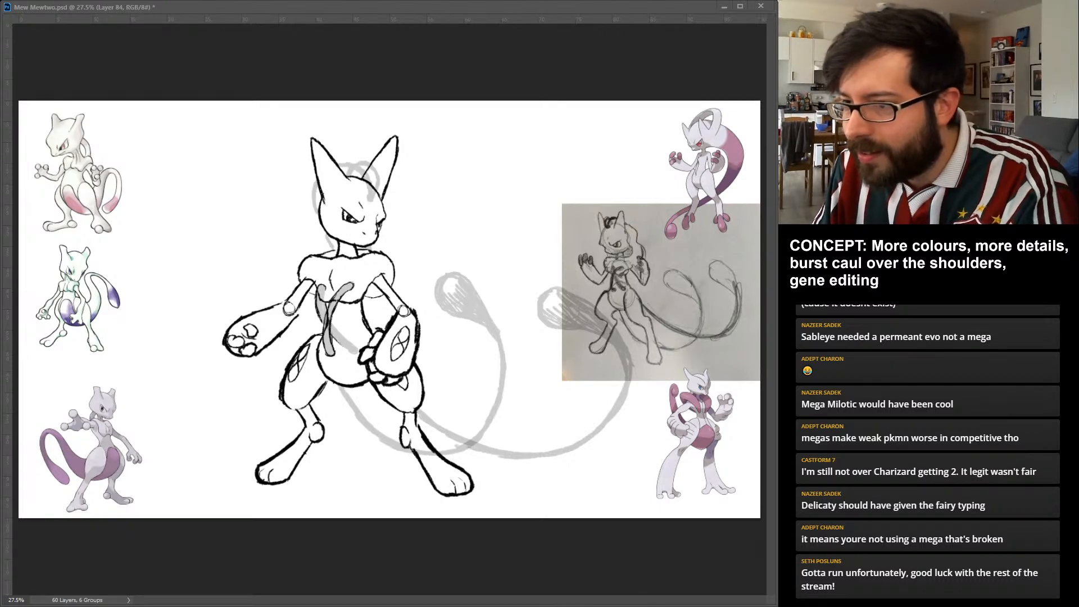
{"action": "left_click_drag", "start_coordinate": [334, 337], "coordinate": [354, 351]}
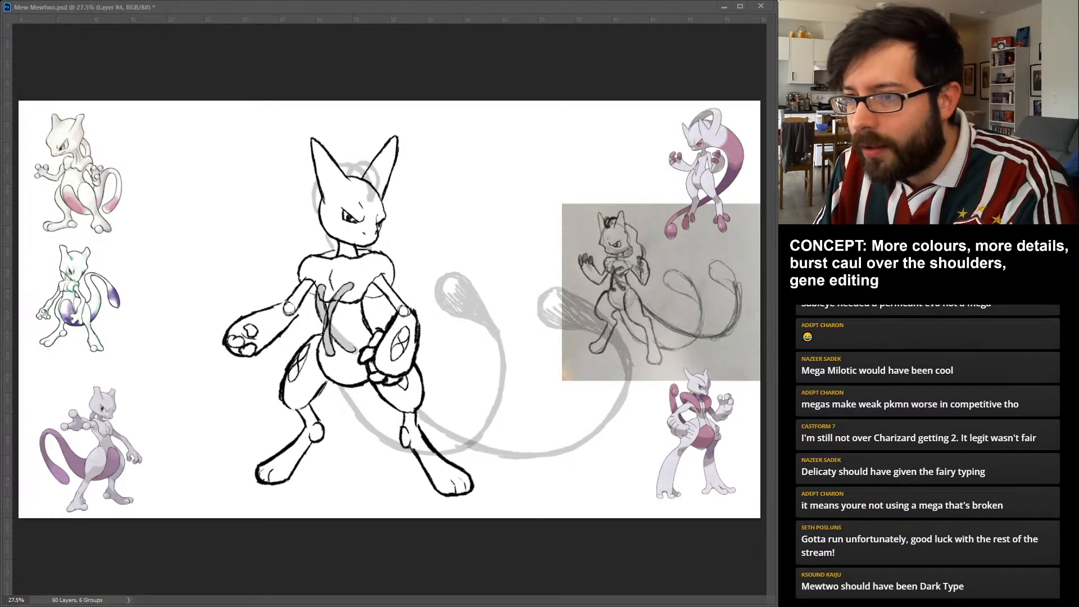
{"action": "left_click_drag", "start_coordinate": [332, 324], "coordinate": [353, 349]}
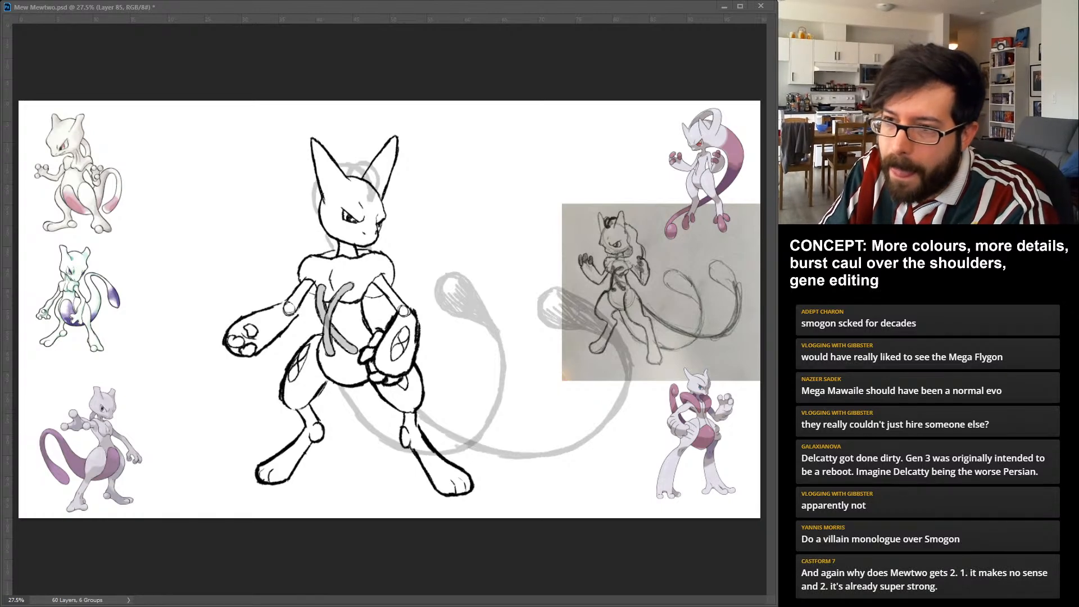
Ink both edges of the first tail's lower curve, from below the hips past the leg and up toward the bulb.
{"action": "mouse_move", "coordinate": [340, 387]}
{"action": "left_mouse_down"}
{"action": "mouse_move", "coordinate": [390, 446]}
{"action": "mouse_move", "coordinate": [377, 437]}
{"action": "left_mouse_up"}
{"action": "left_click_drag", "start_coordinate": [384, 441], "coordinate": [413, 452]}
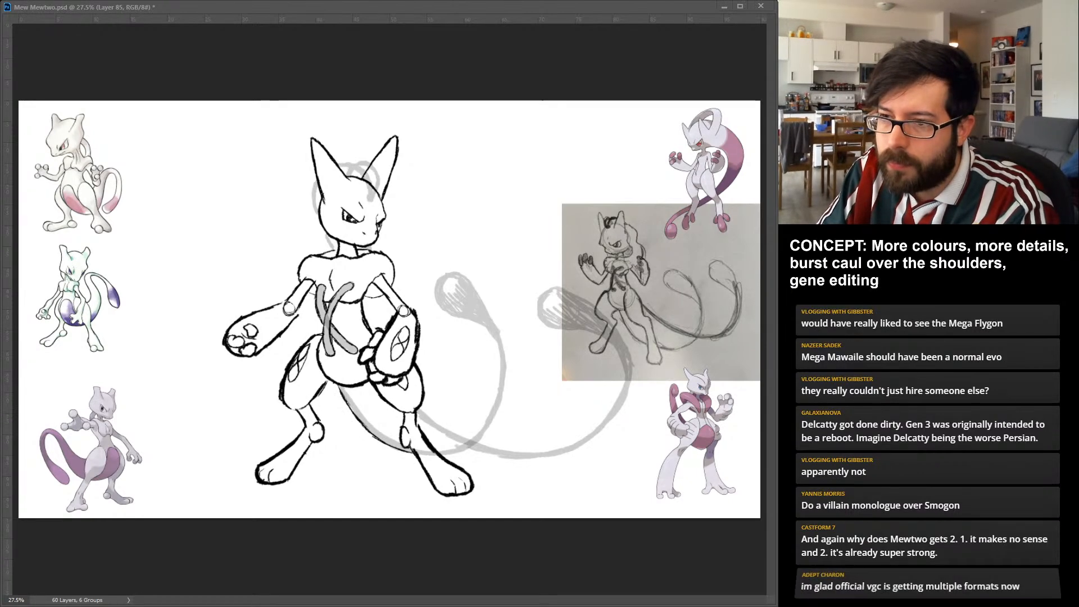
{"action": "left_click_drag", "start_coordinate": [346, 387], "coordinate": [398, 439]}
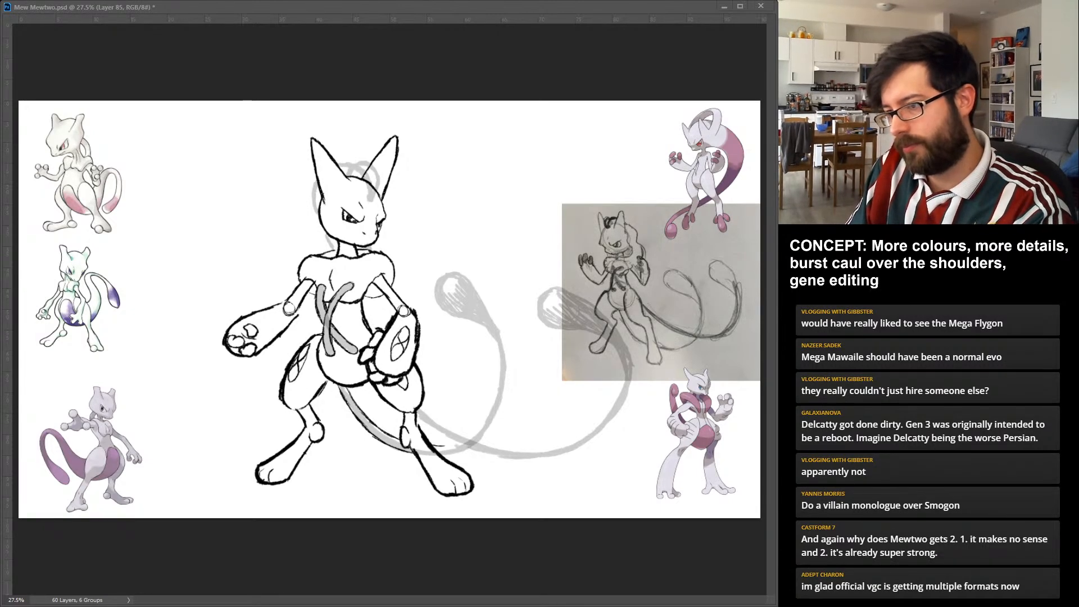
{"action": "mouse_move", "coordinate": [442, 456]}
{"action": "left_mouse_down"}
{"action": "mouse_move", "coordinate": [474, 445]}
{"action": "mouse_move", "coordinate": [499, 410]}
{"action": "left_mouse_up"}
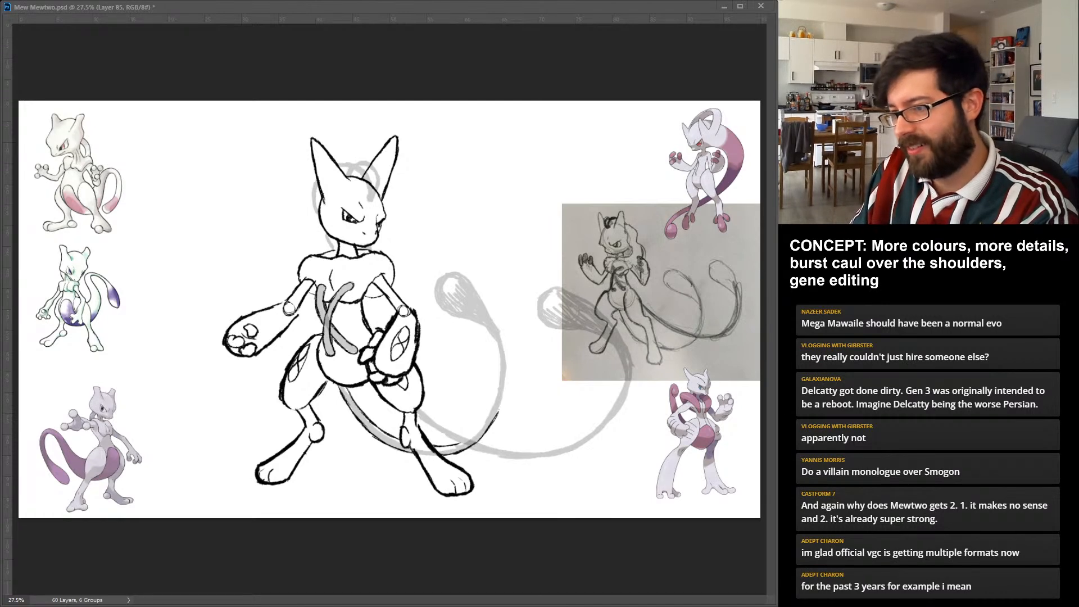
{"action": "mouse_move", "coordinate": [458, 445]}
{"action": "left_mouse_down"}
{"action": "mouse_move", "coordinate": [484, 424]}
{"action": "mouse_move", "coordinate": [489, 397]}
{"action": "left_mouse_up"}
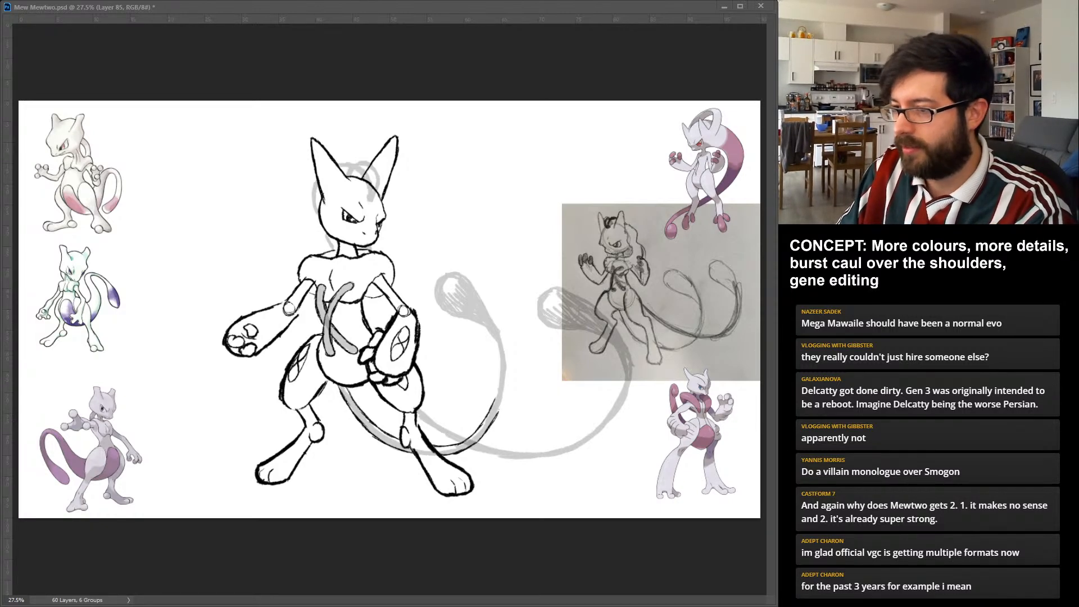
{"action": "left_click_drag", "start_coordinate": [494, 399], "coordinate": [499, 331]}
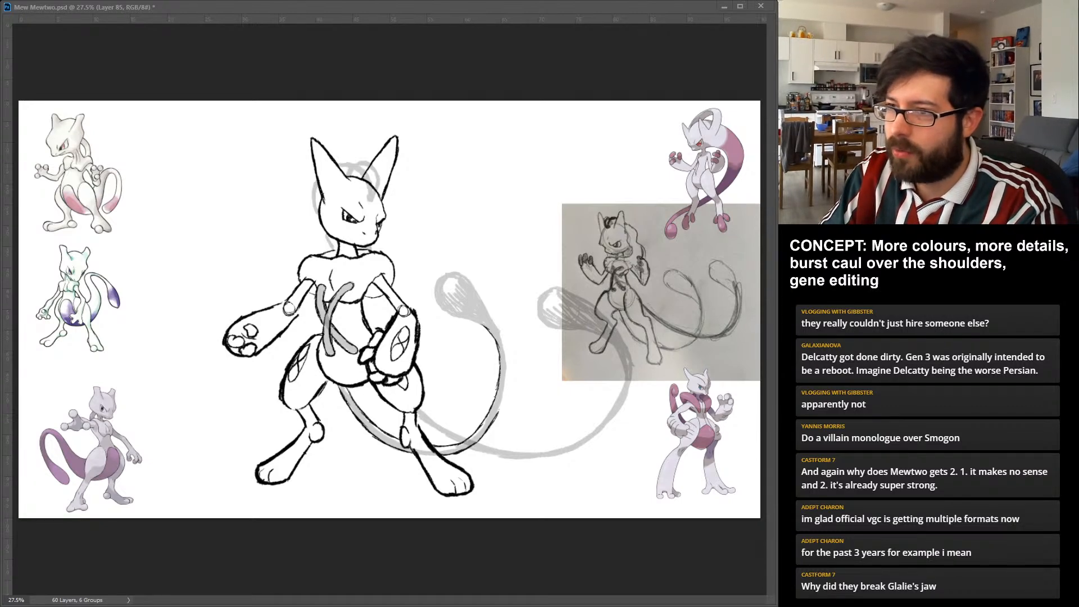
Outline the first tail's rounded bulb and complete the outer edge connecting it to the tail's curve.
{"action": "mouse_move", "coordinate": [440, 281]}
{"action": "left_mouse_down"}
{"action": "mouse_move", "coordinate": [440, 306]}
{"action": "mouse_move", "coordinate": [463, 319]}
{"action": "left_mouse_up"}
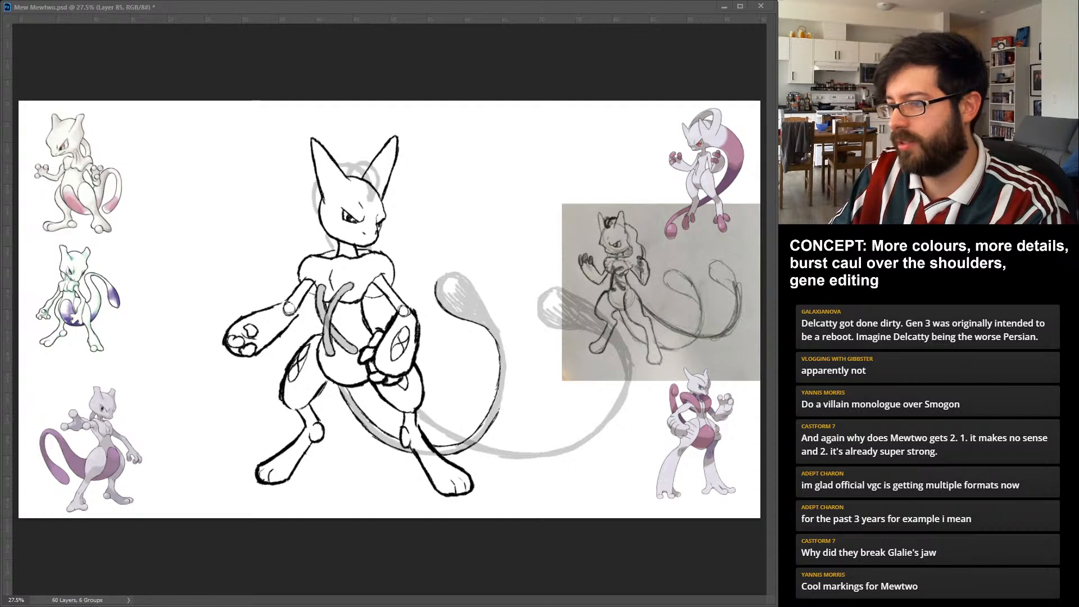
{"action": "left_click_drag", "start_coordinate": [504, 394], "coordinate": [500, 410]}
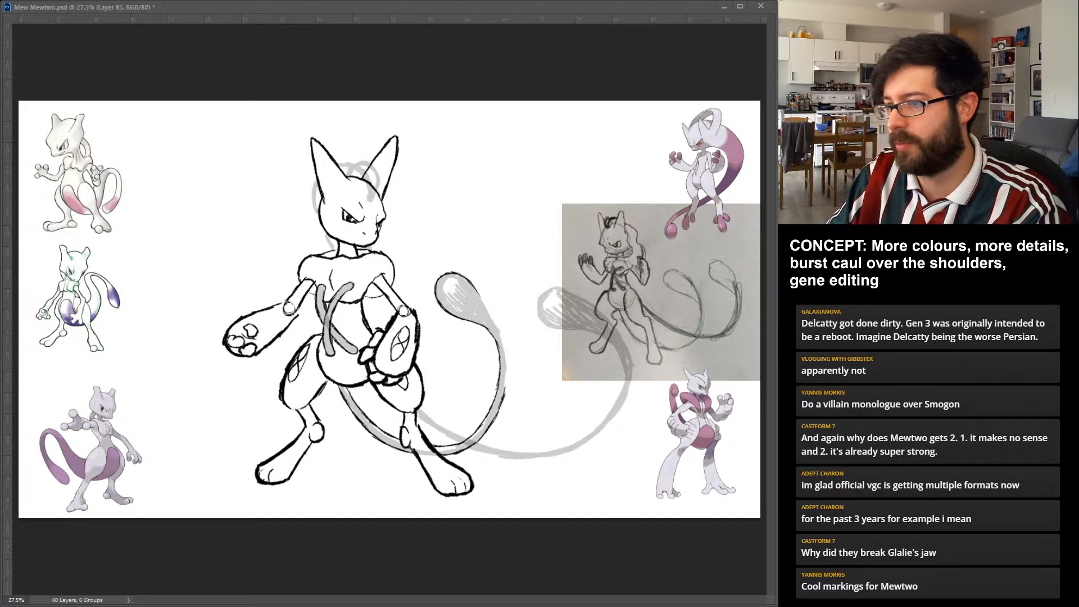
{"action": "left_click_drag", "start_coordinate": [505, 392], "coordinate": [503, 341]}
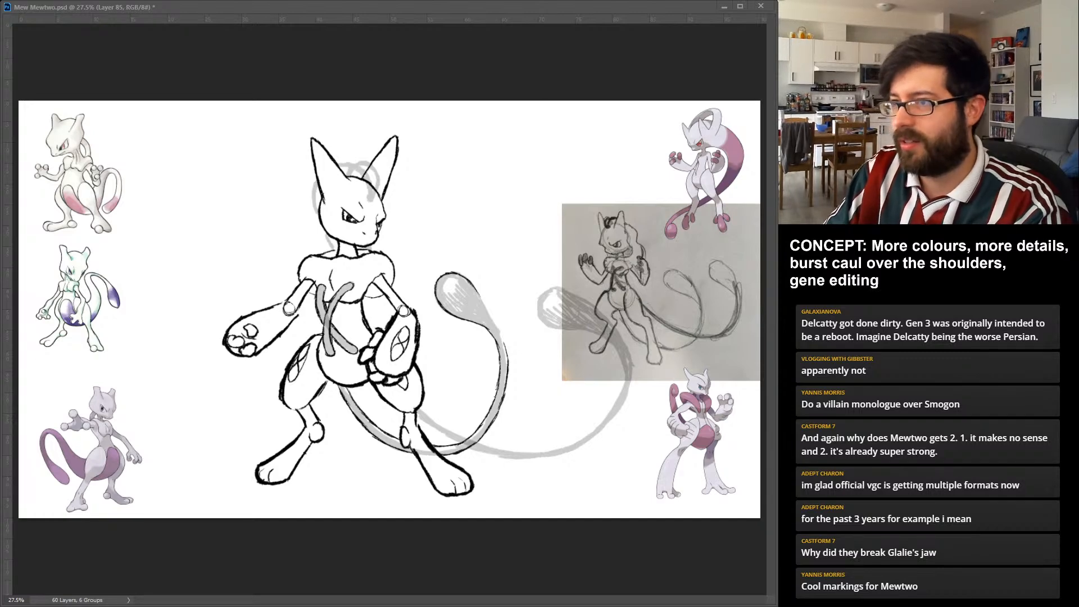
{"action": "left_click_drag", "start_coordinate": [481, 298], "coordinate": [498, 330]}
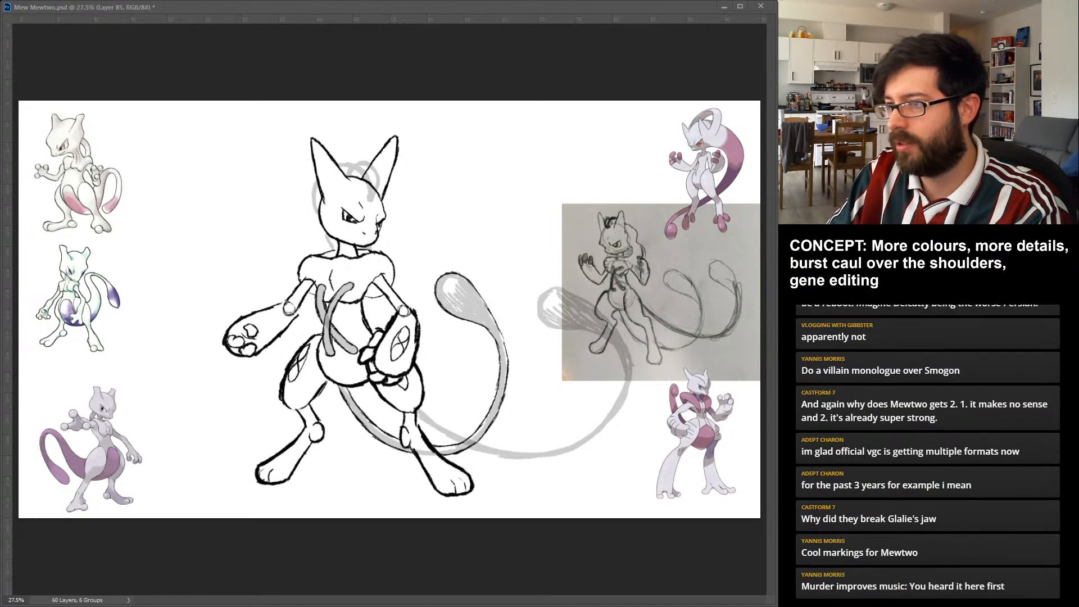
{"action": "left_click_drag", "start_coordinate": [493, 321], "coordinate": [504, 345]}
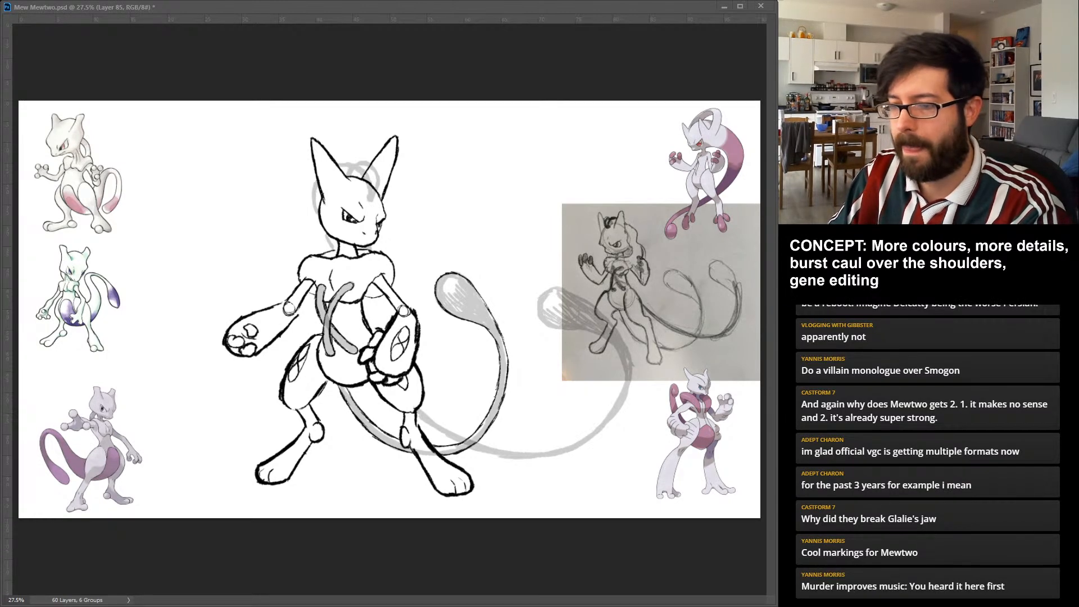
Ink both edges of the second tail's lower curve on a separate layer, from behind the leg up toward its bulb.
{"action": "key", "text": "alt+bracketright"}
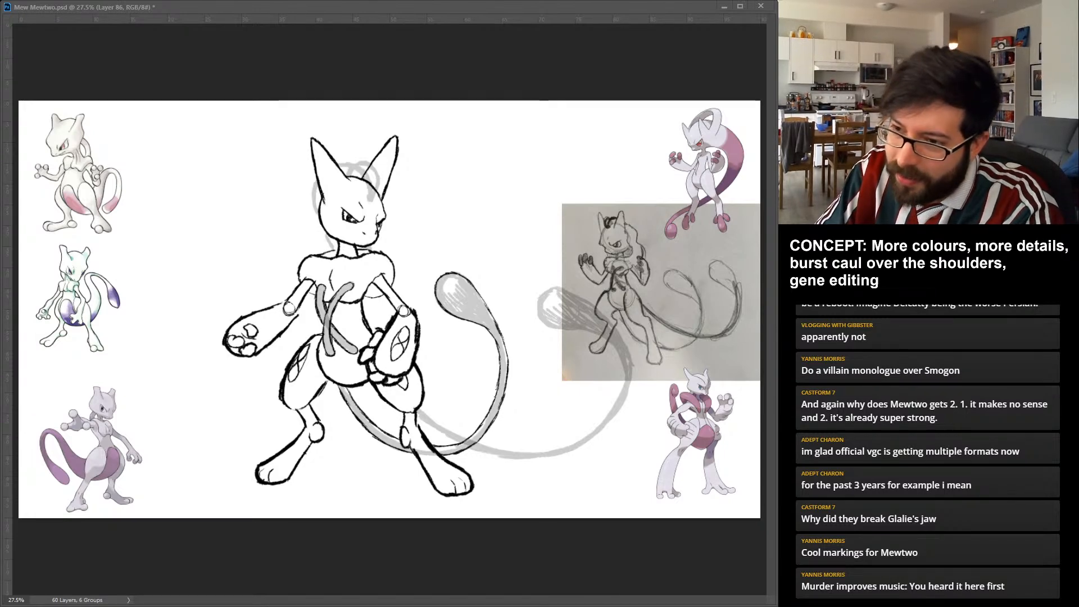
{"action": "left_click_drag", "start_coordinate": [416, 414], "coordinate": [493, 455]}
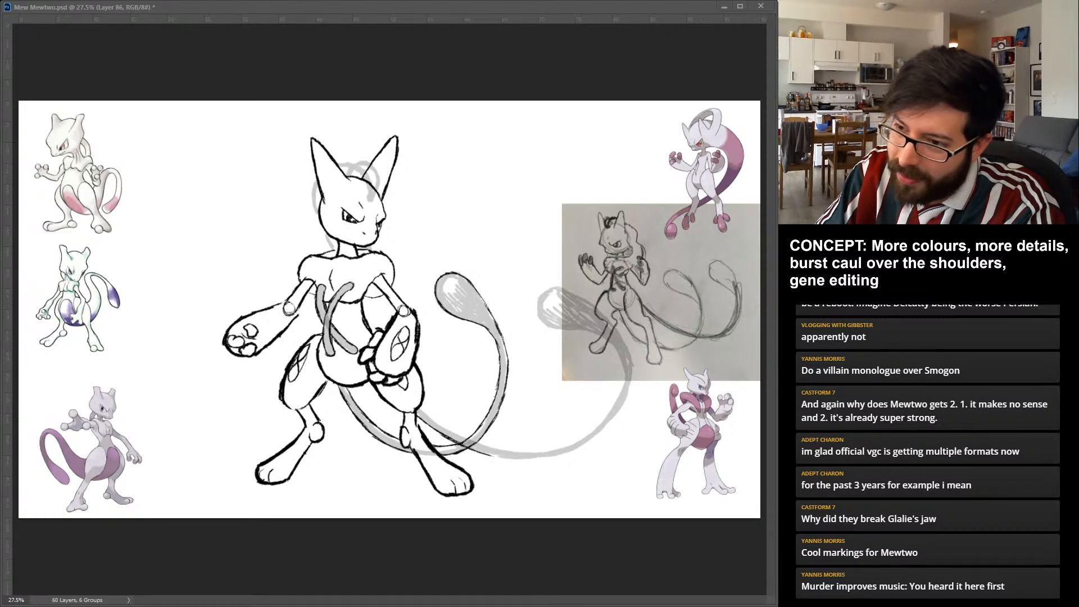
{"action": "mouse_move", "coordinate": [419, 409]}
{"action": "left_mouse_down"}
{"action": "mouse_move", "coordinate": [516, 451]}
{"action": "mouse_move", "coordinate": [509, 458]}
{"action": "mouse_move", "coordinate": [542, 458]}
{"action": "mouse_move", "coordinate": [591, 441]}
{"action": "mouse_move", "coordinate": [583, 435]}
{"action": "mouse_move", "coordinate": [616, 399]}
{"action": "left_mouse_up"}
{"action": "left_click_drag", "start_coordinate": [587, 329], "coordinate": [608, 340]}
{"action": "mouse_move", "coordinate": [614, 403]}
{"action": "left_mouse_down"}
{"action": "mouse_move", "coordinate": [624, 378]}
{"action": "mouse_move", "coordinate": [614, 344]}
{"action": "left_mouse_up"}
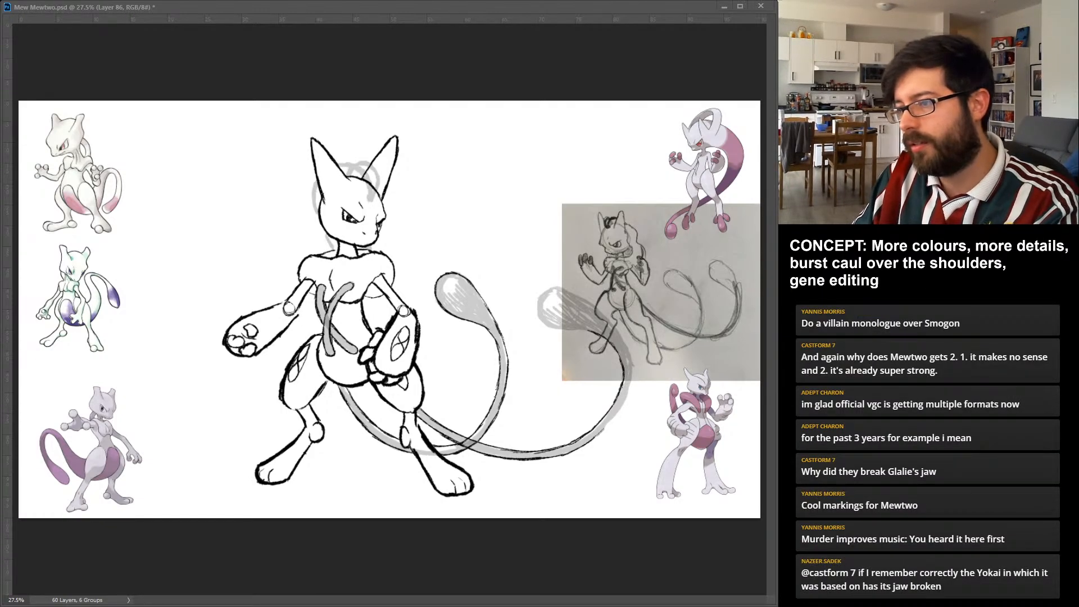
{"action": "left_click_drag", "start_coordinate": [598, 434], "coordinate": [623, 408]}
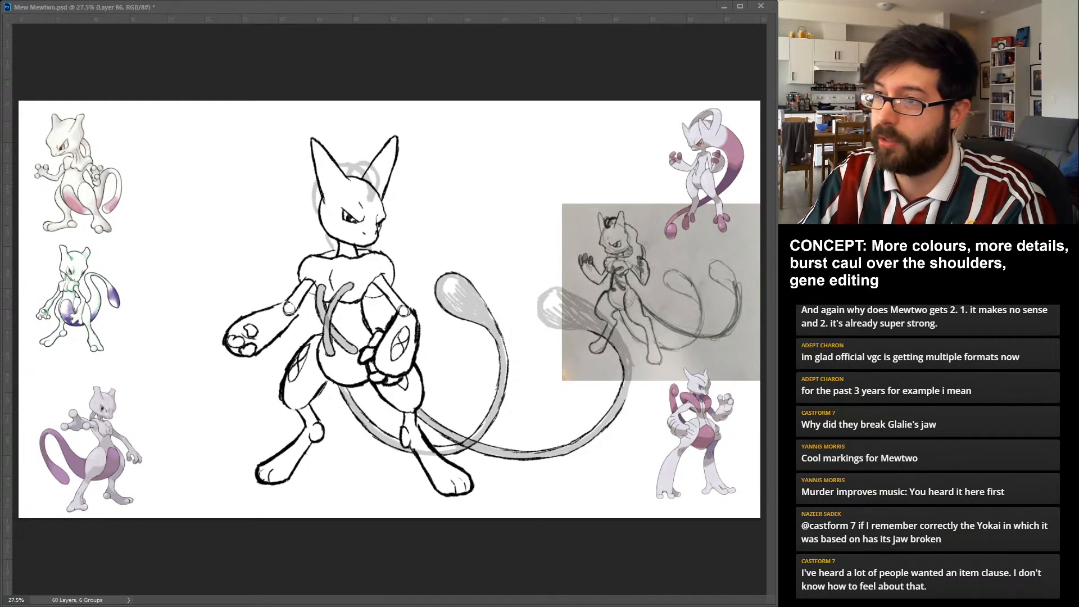
Outline the second tail's rounded bulb and ink the outer edge joining it to the tail's curve.
{"action": "left_click_drag", "start_coordinate": [537, 298], "coordinate": [587, 332]}
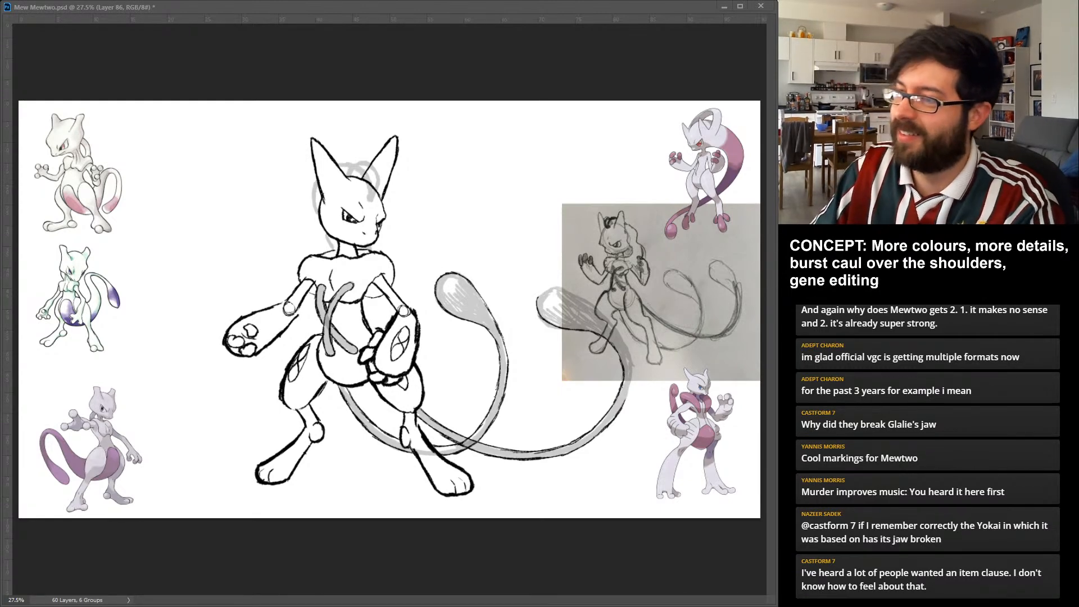
{"action": "left_click_drag", "start_coordinate": [632, 379], "coordinate": [622, 403]}
{"action": "left_click_drag", "start_coordinate": [633, 360], "coordinate": [630, 389]}
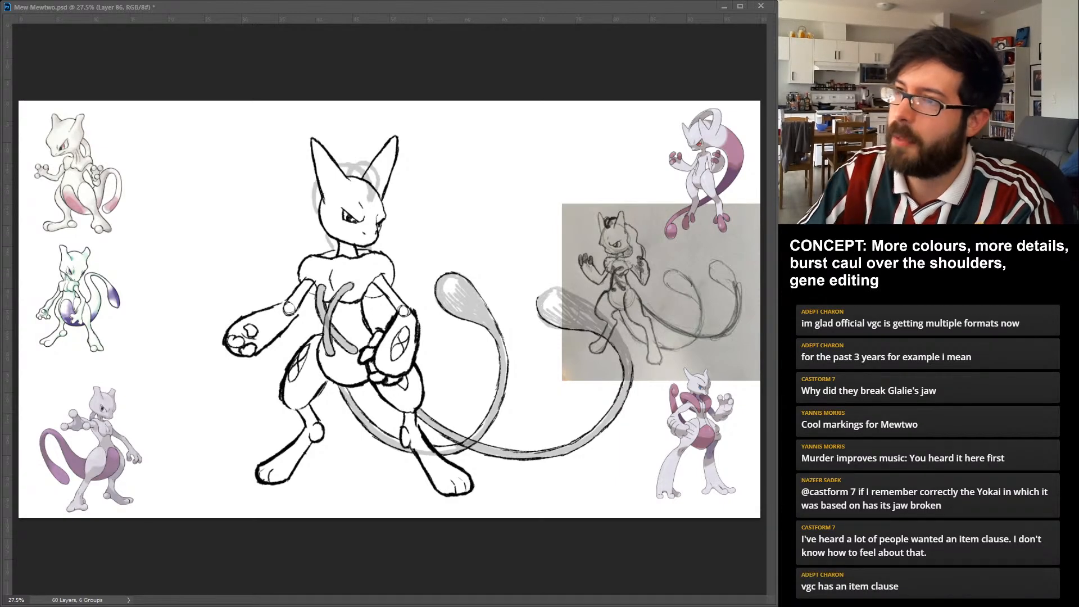
{"action": "mouse_move", "coordinate": [538, 297]}
{"action": "left_mouse_down"}
{"action": "mouse_move", "coordinate": [572, 290]}
{"action": "mouse_move", "coordinate": [605, 315]}
{"action": "left_mouse_up"}
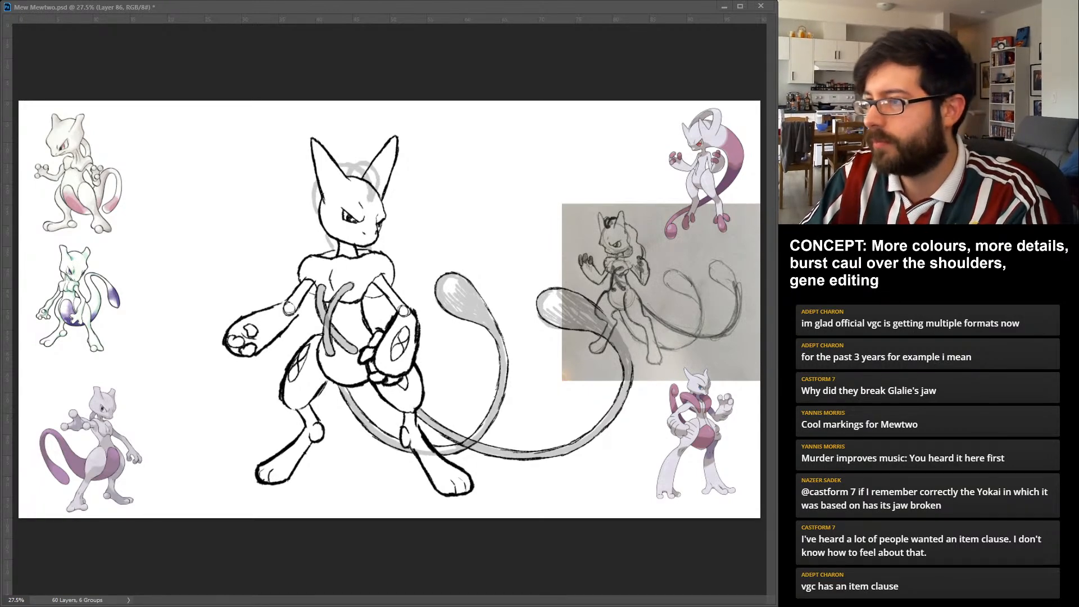
{"action": "mouse_move", "coordinate": [632, 365]}
{"action": "left_mouse_down"}
{"action": "mouse_move", "coordinate": [599, 307]}
{"action": "mouse_move", "coordinate": [604, 314]}
{"action": "left_mouse_up"}
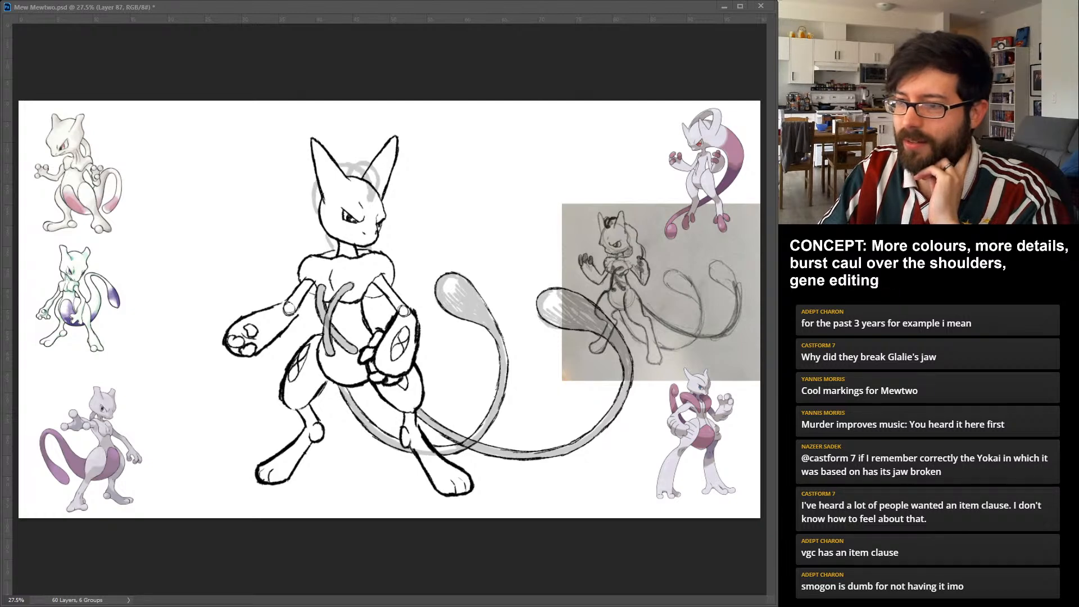
Ink the tubes behind the head and neck over their faded guide, and clear that guide from view.
{"action": "left_click_drag", "start_coordinate": [375, 244], "coordinate": [382, 253]}
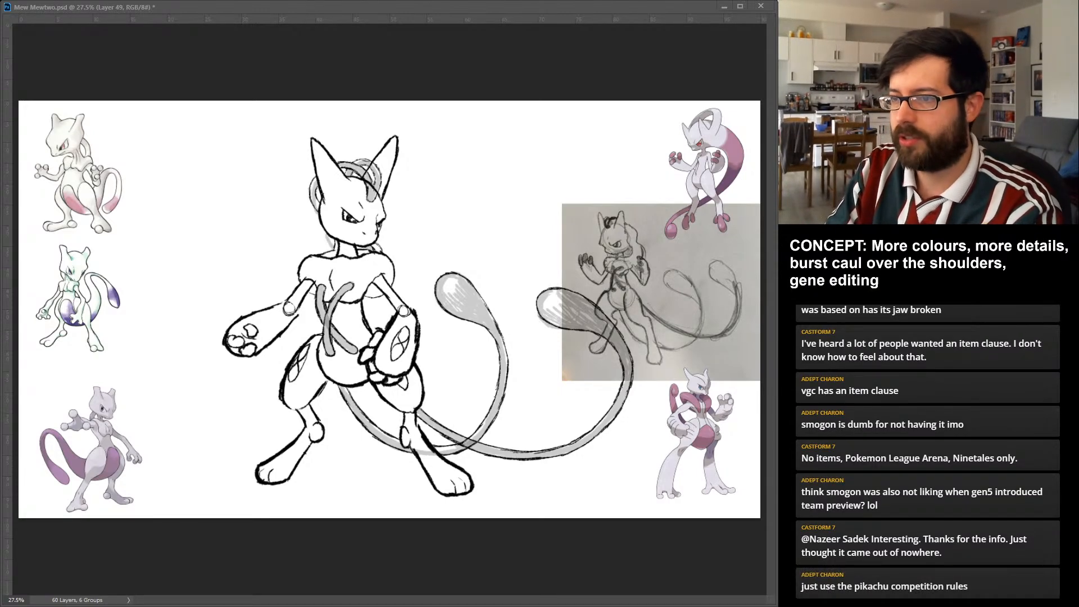
{"action": "key", "text": "ctrl+z"}
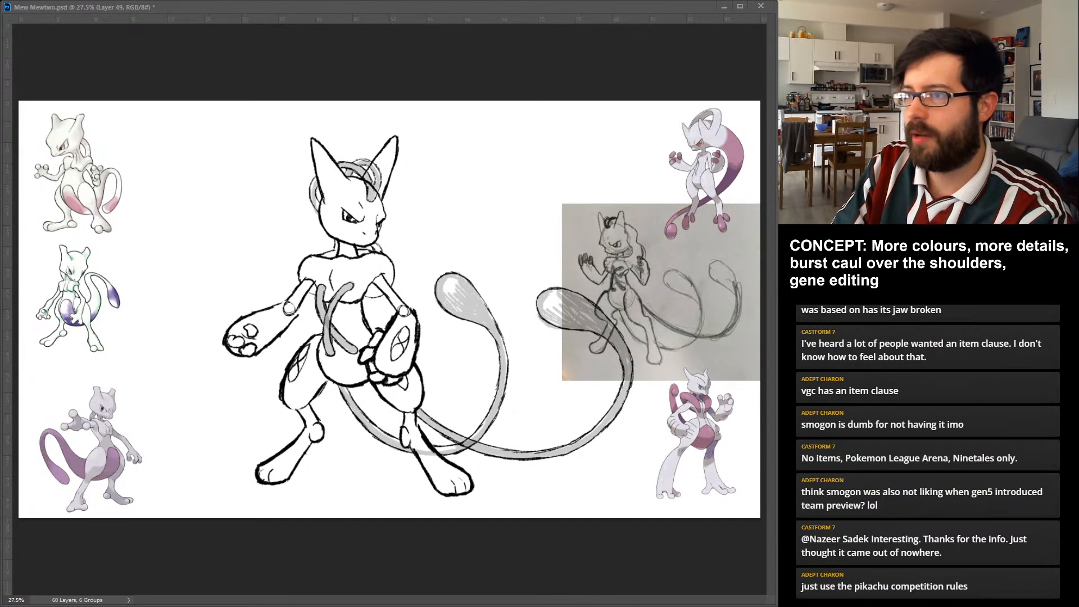
{"action": "key", "text": "ctrl+z"}
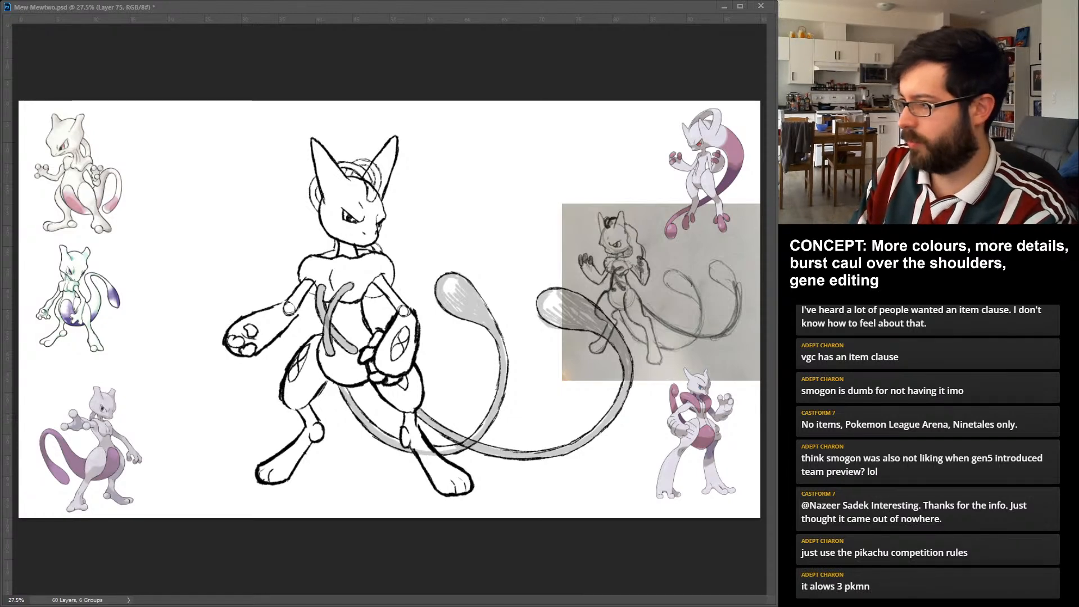
Hide the faded chest and tail guides and mask out the overlapping lines where the arms and tails cross the body.
{"action": "key", "text": "ctrl+backslash"}
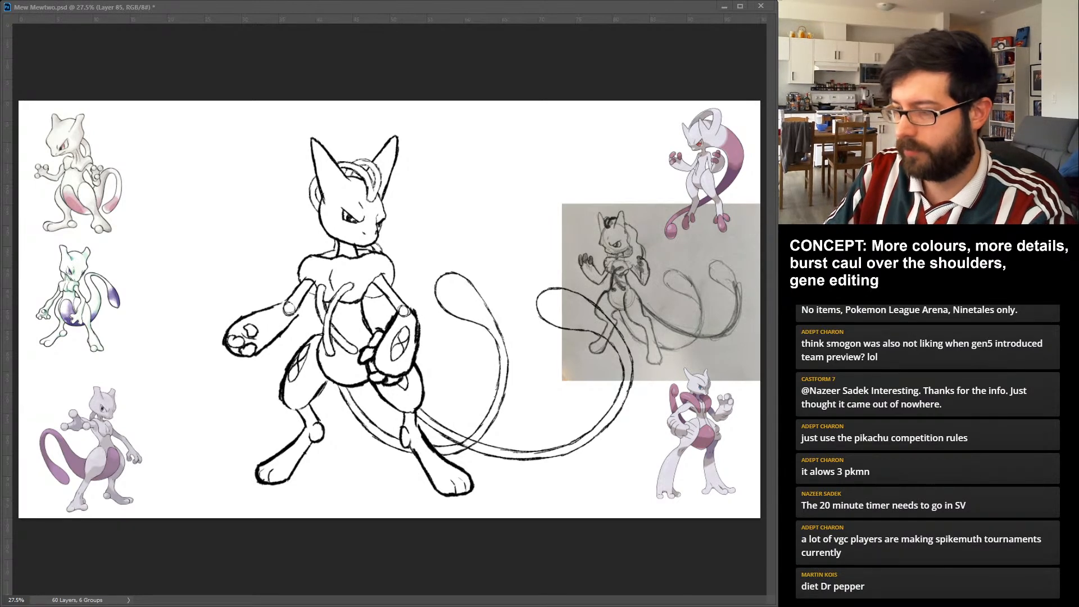
{"action": "key", "text": "ctrl+backslash"}
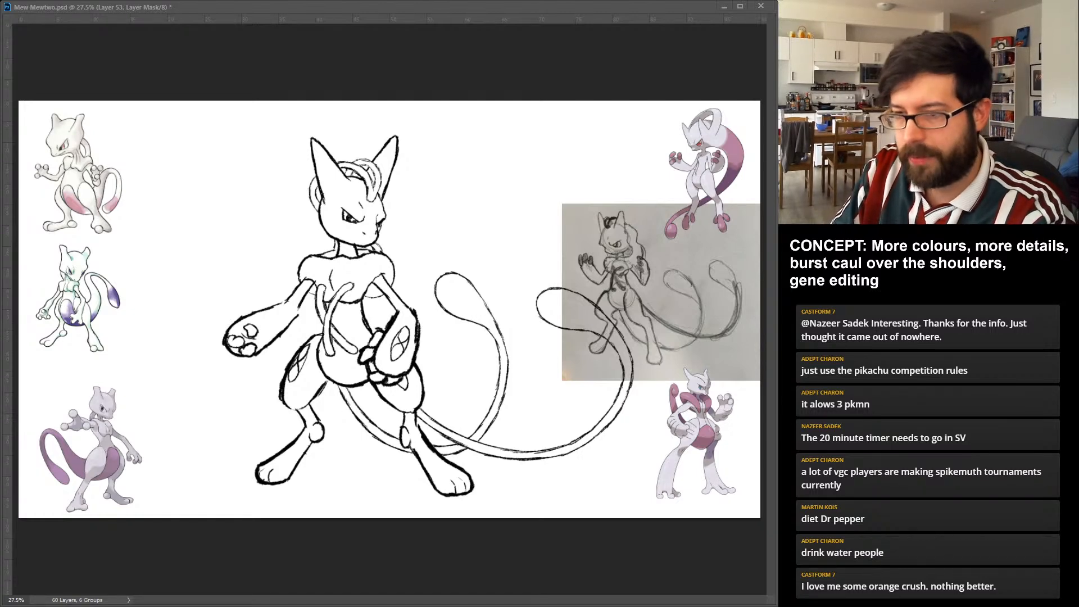
{"action": "key", "text": "alt+]"}
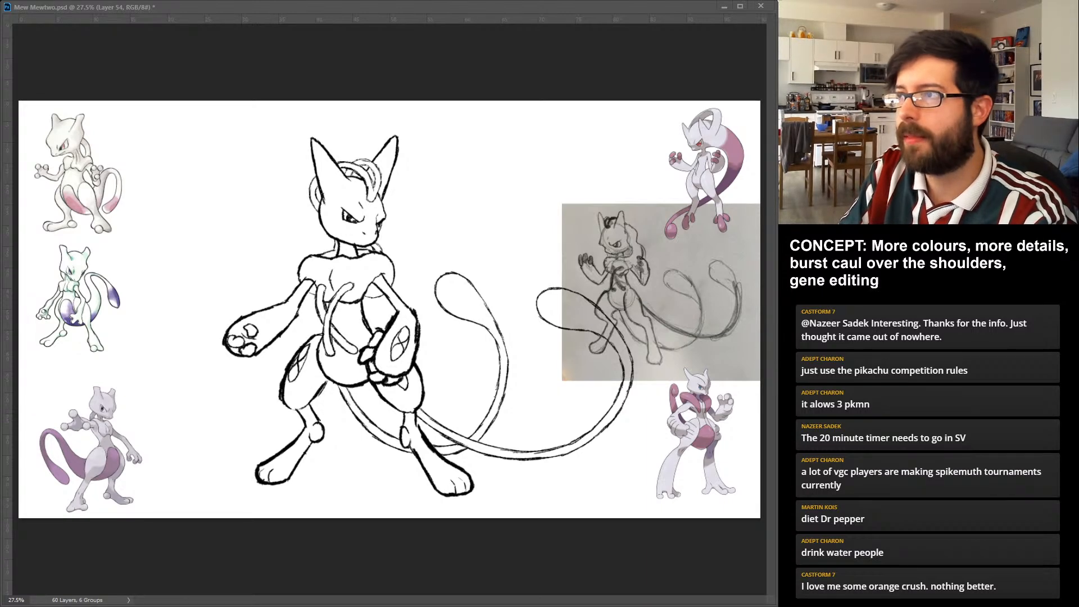
{"action": "key", "text": "alt+bracketleft"}
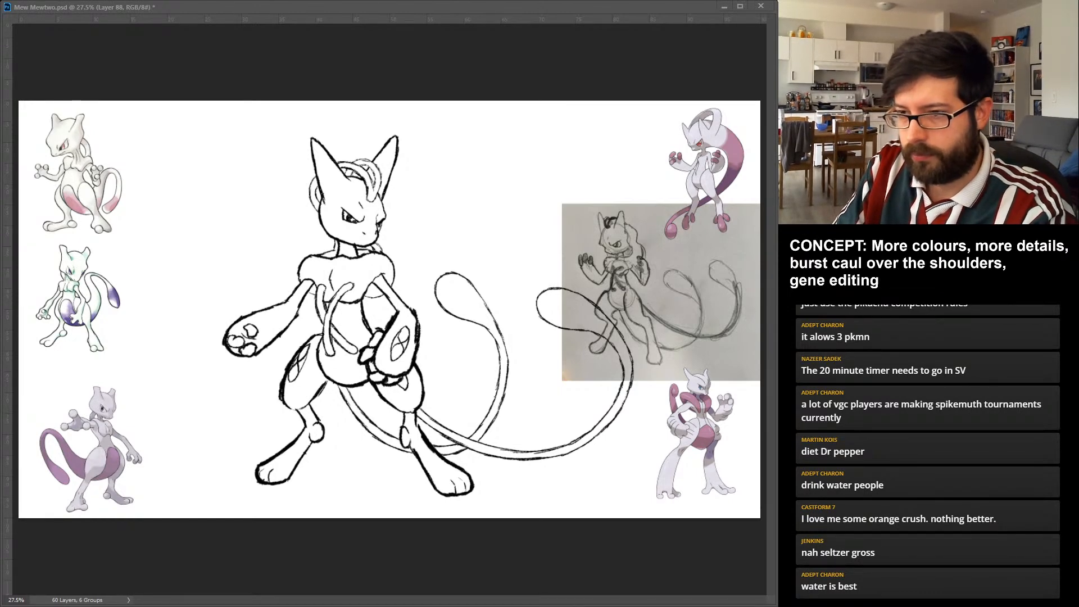
Colour Mewtwo's leg on the viewer's left pale mint green on a separate layer, from foot through shin to thigh.
{"action": "left_click_drag", "start_coordinate": [263, 466], "coordinate": [260, 473]}
{"action": "key", "text": "ctrl+z"}
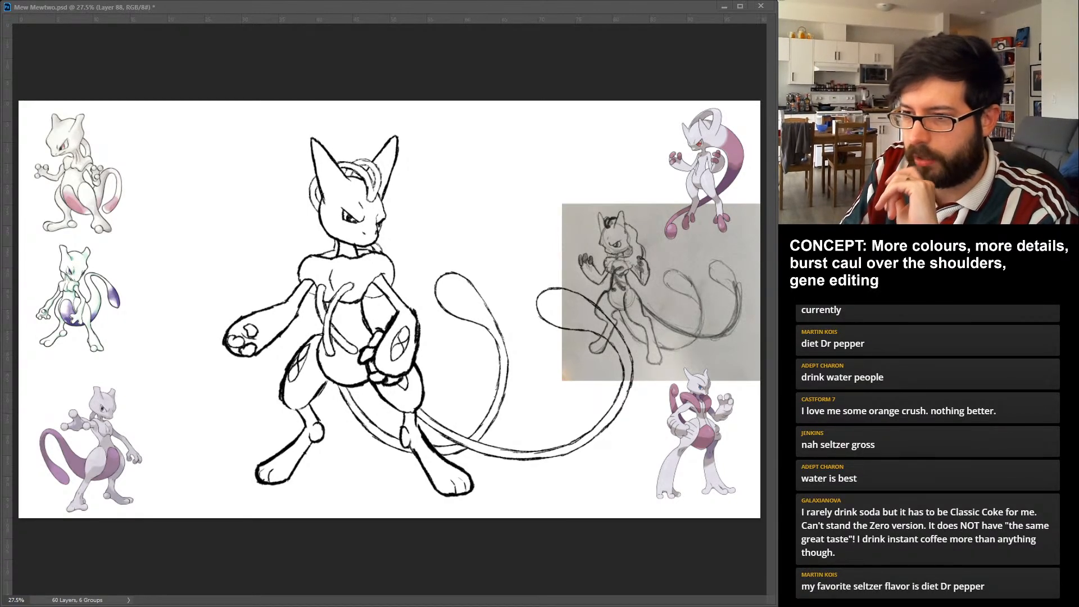
{"action": "left_click", "coordinate": [288, 459]}
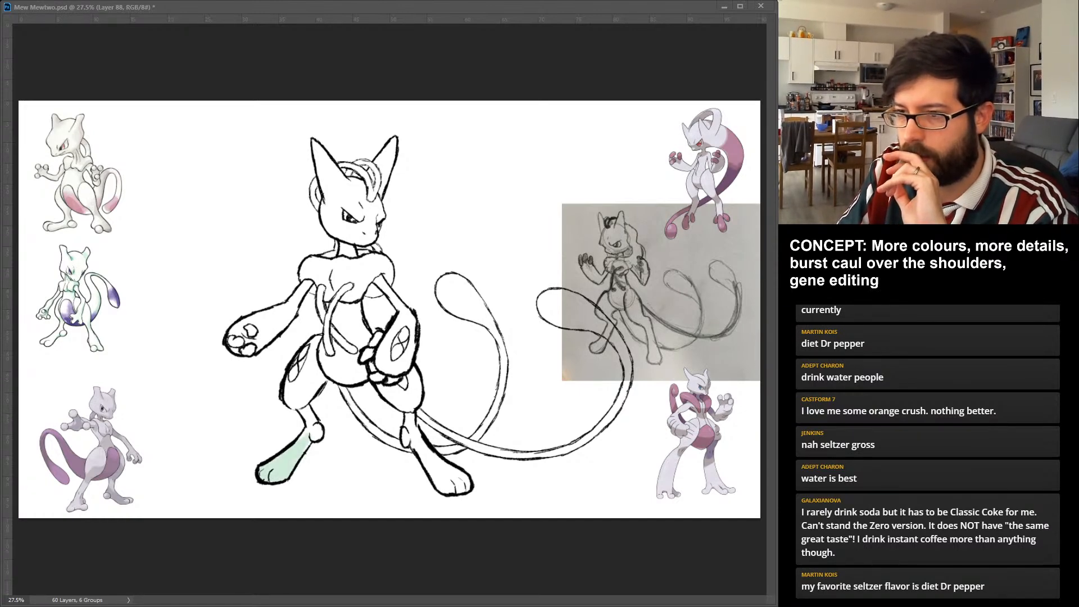
{"action": "left_click_drag", "start_coordinate": [316, 436], "coordinate": [302, 400]}
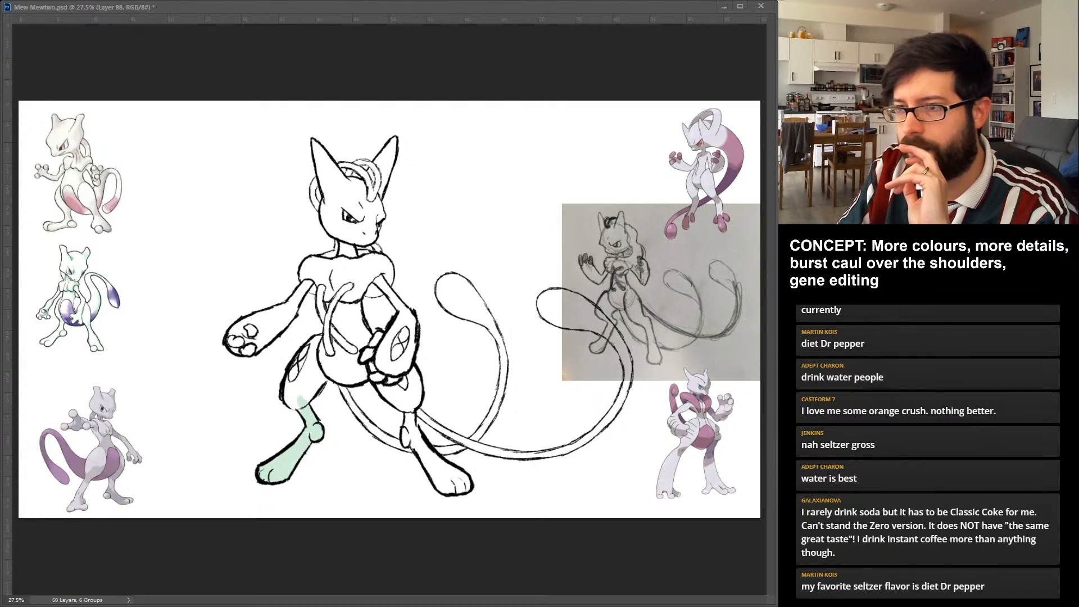
{"action": "left_click_drag", "start_coordinate": [315, 402], "coordinate": [298, 343]}
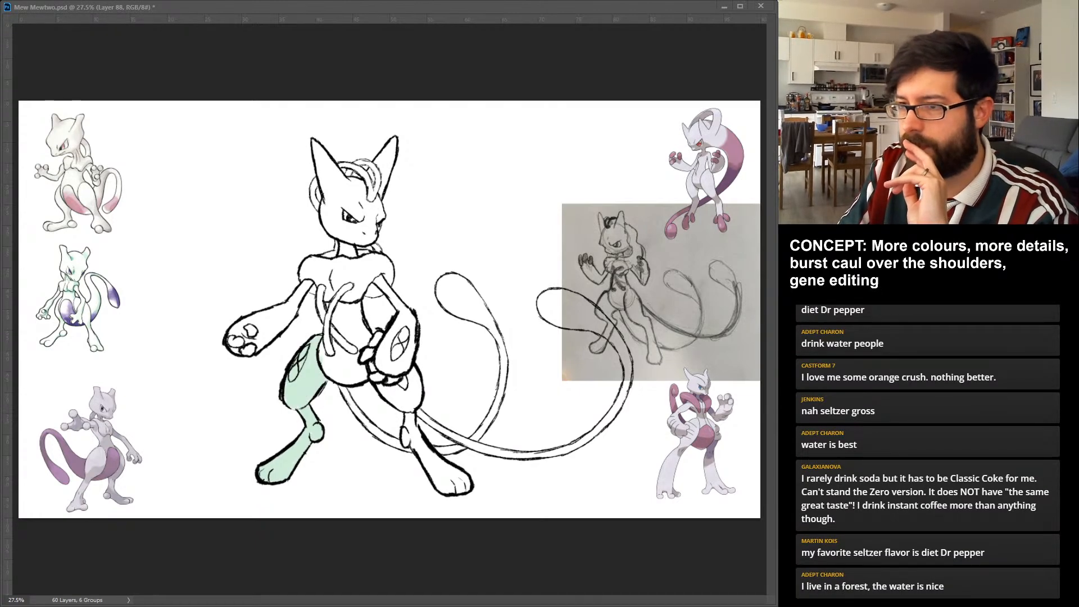
Colour the first tail from base to bulb pale mint green, along with the other leg's foot and shin.
{"action": "mouse_move", "coordinate": [338, 376]}
{"action": "left_mouse_down"}
{"action": "mouse_move", "coordinate": [364, 422]}
{"action": "mouse_move", "coordinate": [422, 451]}
{"action": "left_mouse_up"}
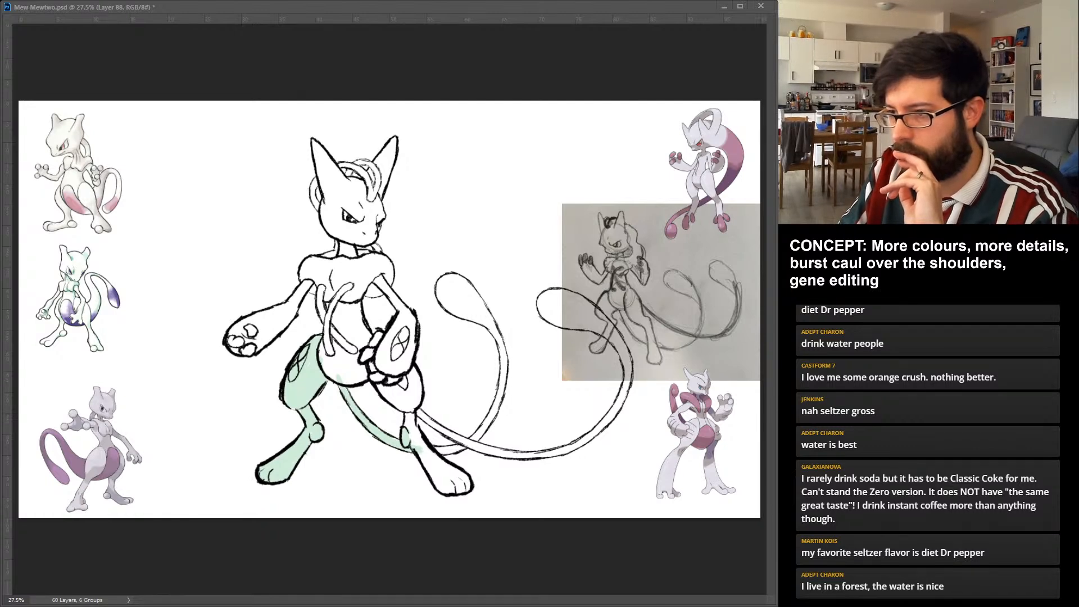
{"action": "left_click_drag", "start_coordinate": [411, 409], "coordinate": [457, 484]}
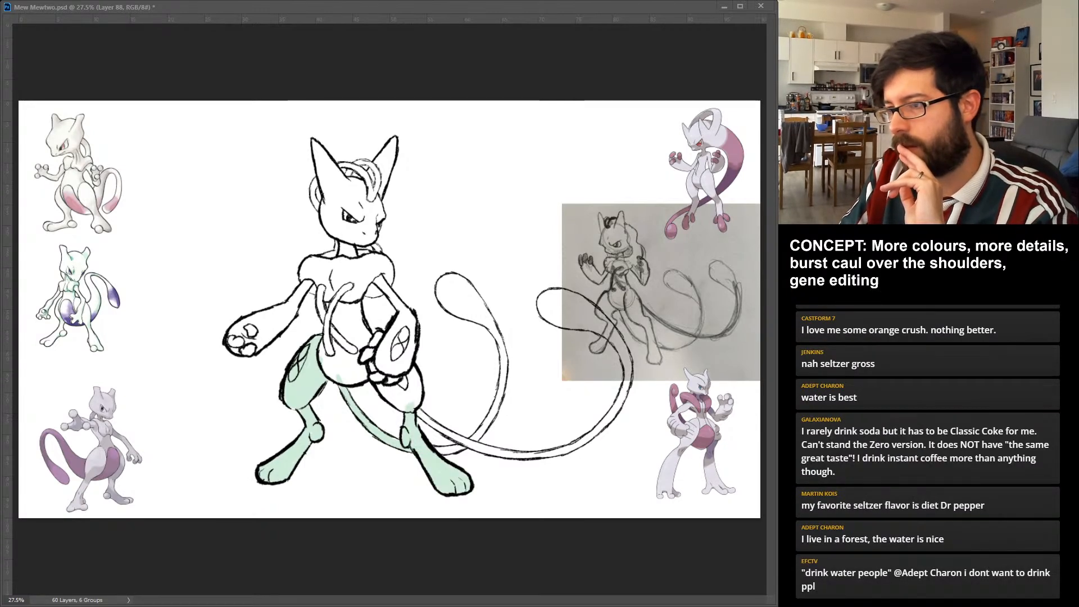
{"action": "mouse_move", "coordinate": [500, 395]}
{"action": "left_mouse_down"}
{"action": "mouse_move", "coordinate": [470, 440]}
{"action": "mouse_move", "coordinate": [502, 384]}
{"action": "left_mouse_up"}
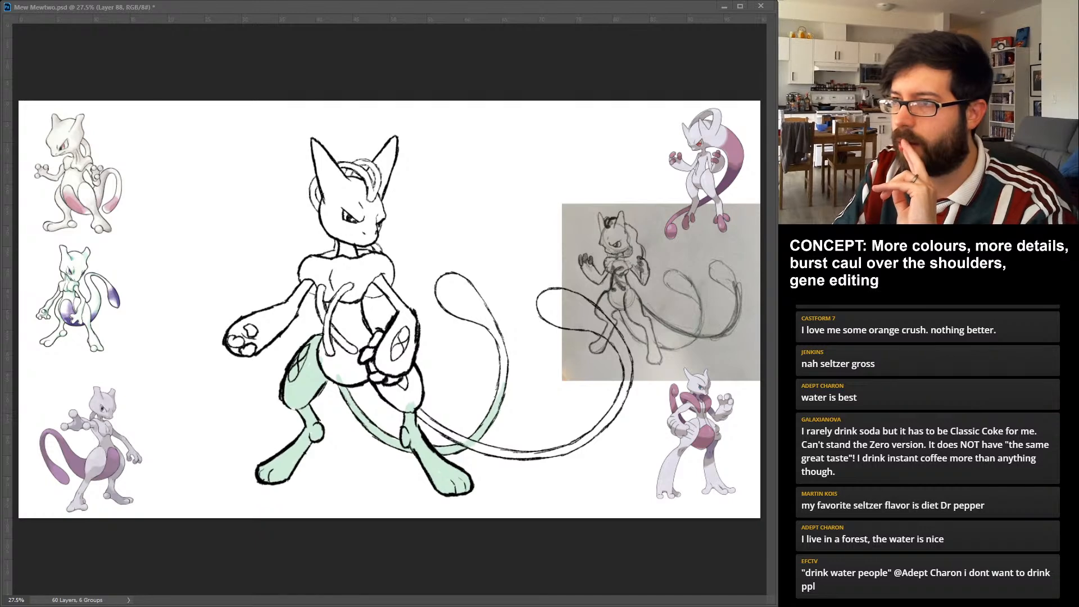
{"action": "mouse_move", "coordinate": [444, 281]}
{"action": "left_mouse_down"}
{"action": "mouse_move", "coordinate": [464, 314]}
{"action": "mouse_move", "coordinate": [485, 310]}
{"action": "mouse_move", "coordinate": [480, 319]}
{"action": "left_mouse_up"}
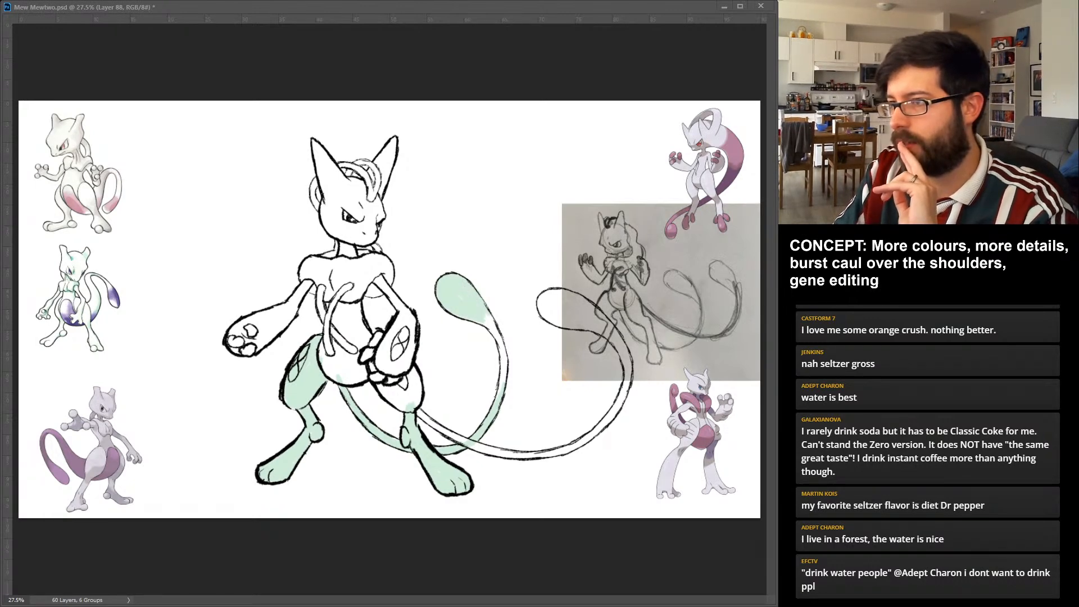
{"action": "left_click_drag", "start_coordinate": [486, 320], "coordinate": [502, 391]}
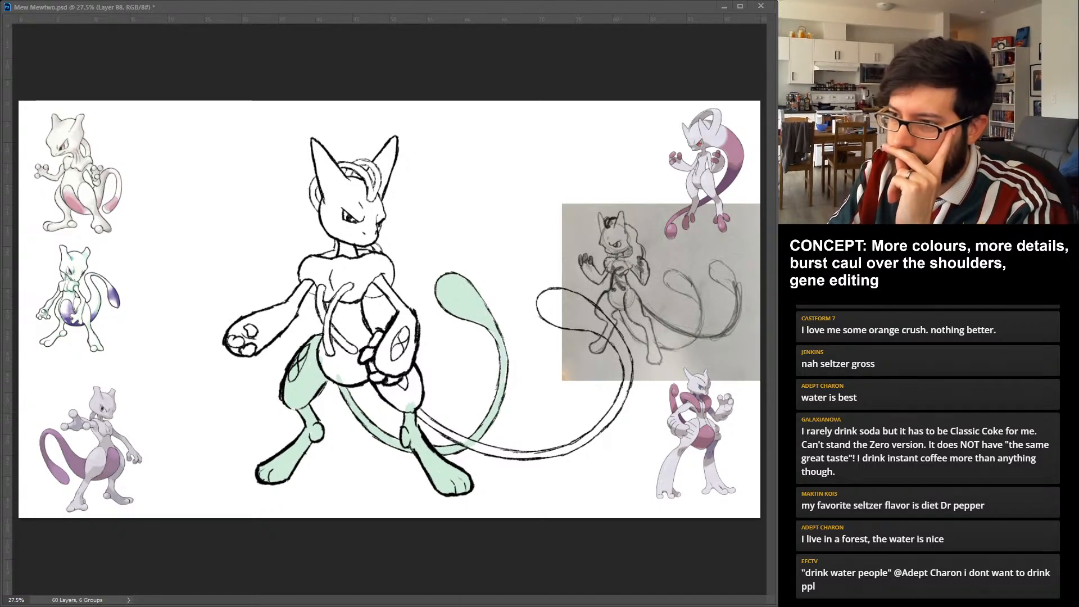
Colour the remaining thigh and the second tail pale mint green, including the tail's bulb and outer curve.
{"action": "mouse_move", "coordinate": [380, 387]}
{"action": "left_mouse_down"}
{"action": "mouse_move", "coordinate": [464, 439]}
{"action": "mouse_move", "coordinate": [523, 456]}
{"action": "mouse_move", "coordinate": [568, 449]}
{"action": "left_mouse_up"}
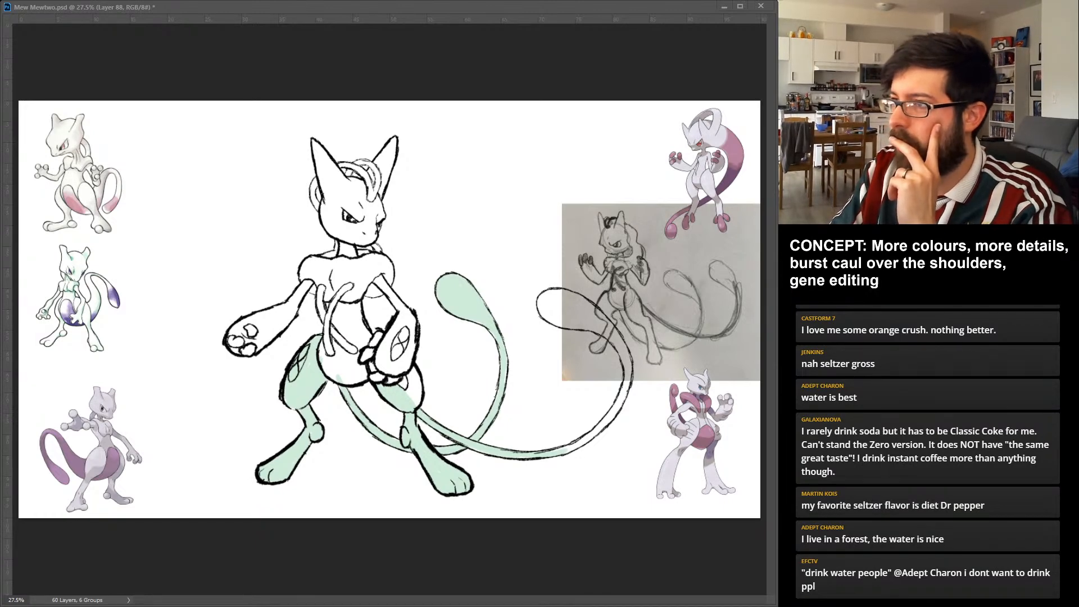
{"action": "mouse_move", "coordinate": [543, 299]}
{"action": "left_mouse_down"}
{"action": "mouse_move", "coordinate": [574, 317]}
{"action": "mouse_move", "coordinate": [593, 304]}
{"action": "left_mouse_up"}
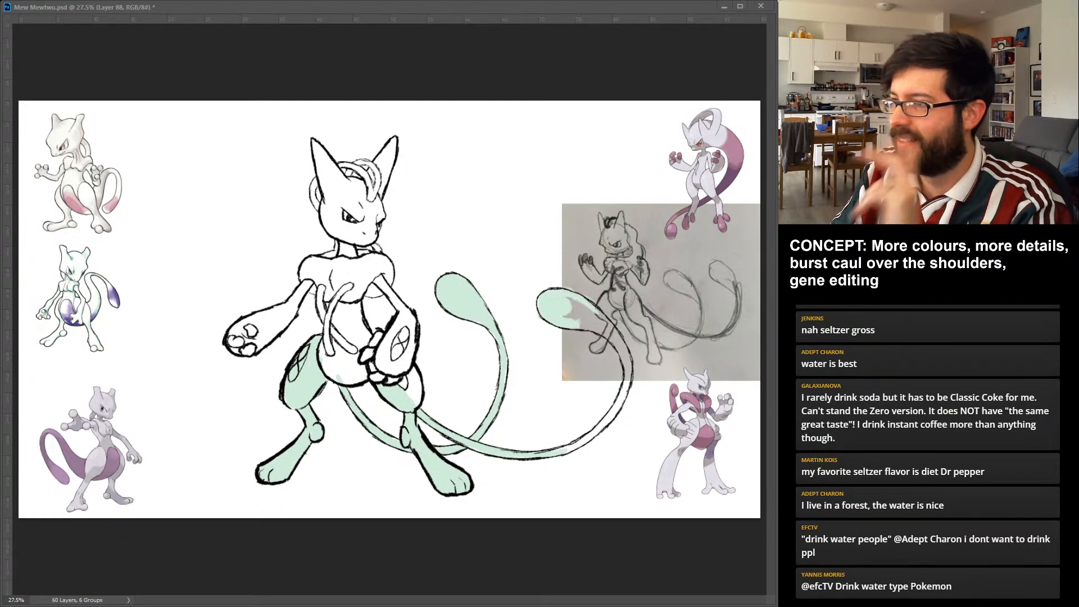
{"action": "key", "text": "ctrl+z"}
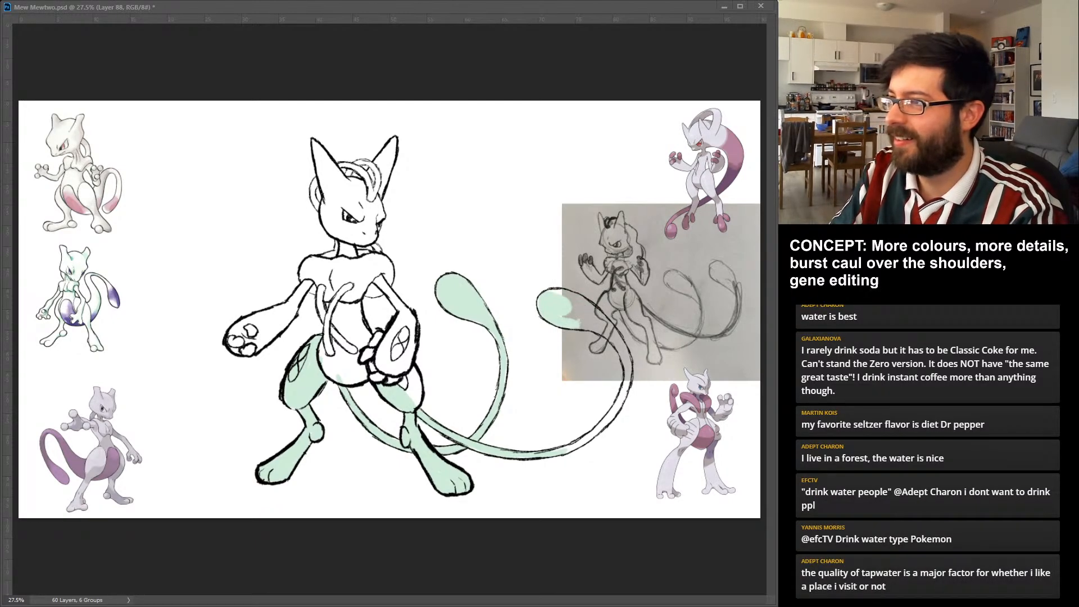
{"action": "mouse_move", "coordinate": [557, 297]}
{"action": "left_mouse_down"}
{"action": "mouse_move", "coordinate": [607, 321]}
{"action": "mouse_move", "coordinate": [594, 320]}
{"action": "left_mouse_up"}
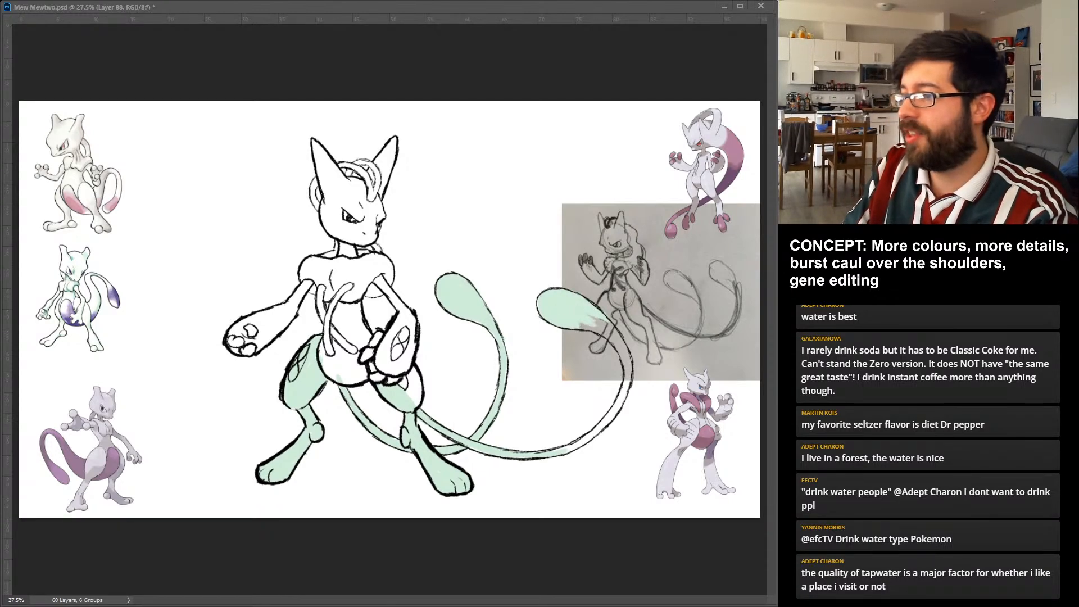
{"action": "mouse_move", "coordinate": [569, 450]}
{"action": "left_mouse_down"}
{"action": "mouse_move", "coordinate": [624, 391]}
{"action": "mouse_move", "coordinate": [628, 357]}
{"action": "left_mouse_up"}
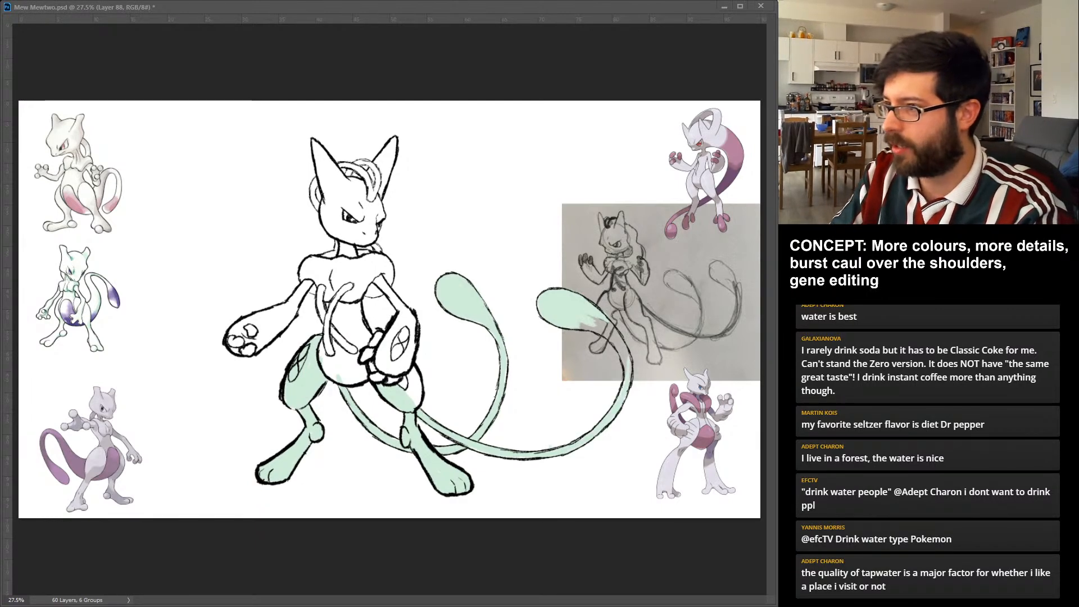
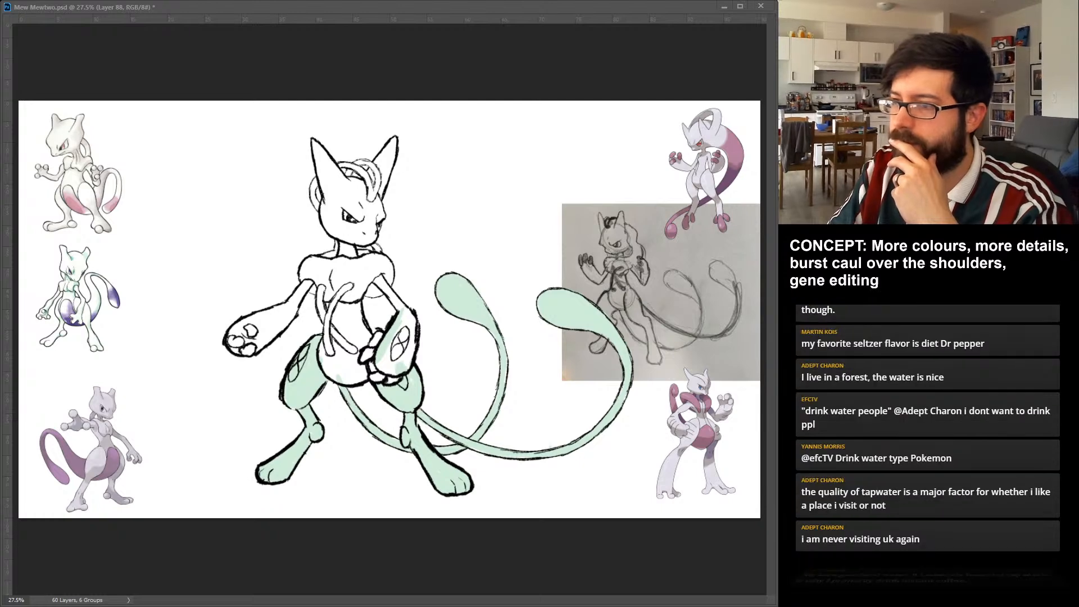
Colour the forearm and hand on the viewer's right and the belly and waist pale mint green.
{"action": "key", "text": "ctrl+z"}
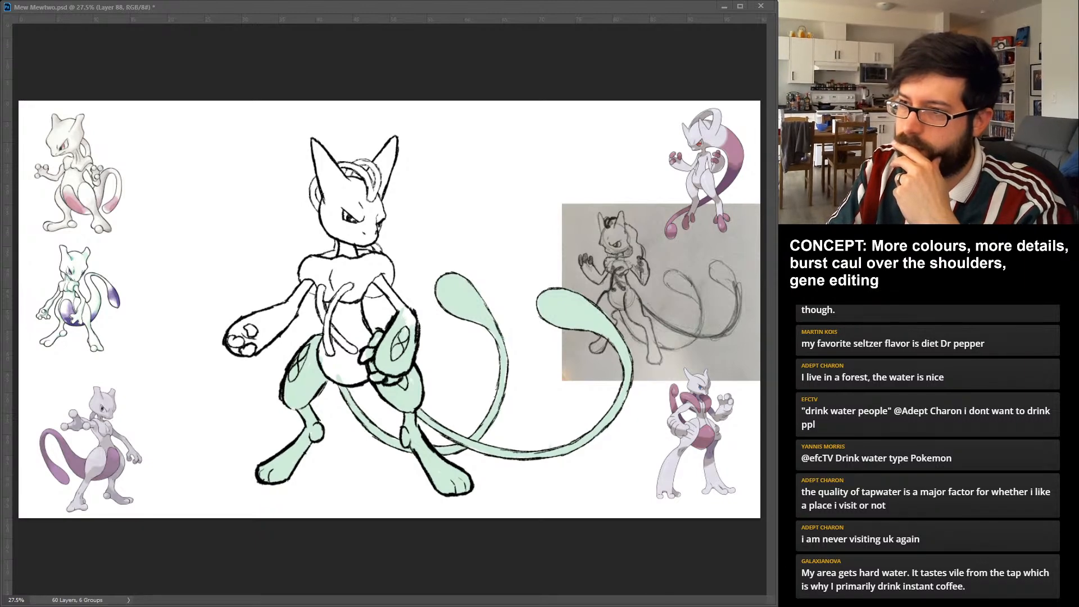
{"action": "key", "text": "ctrl+z"}
{"action": "key", "text": "ctrl+z"}
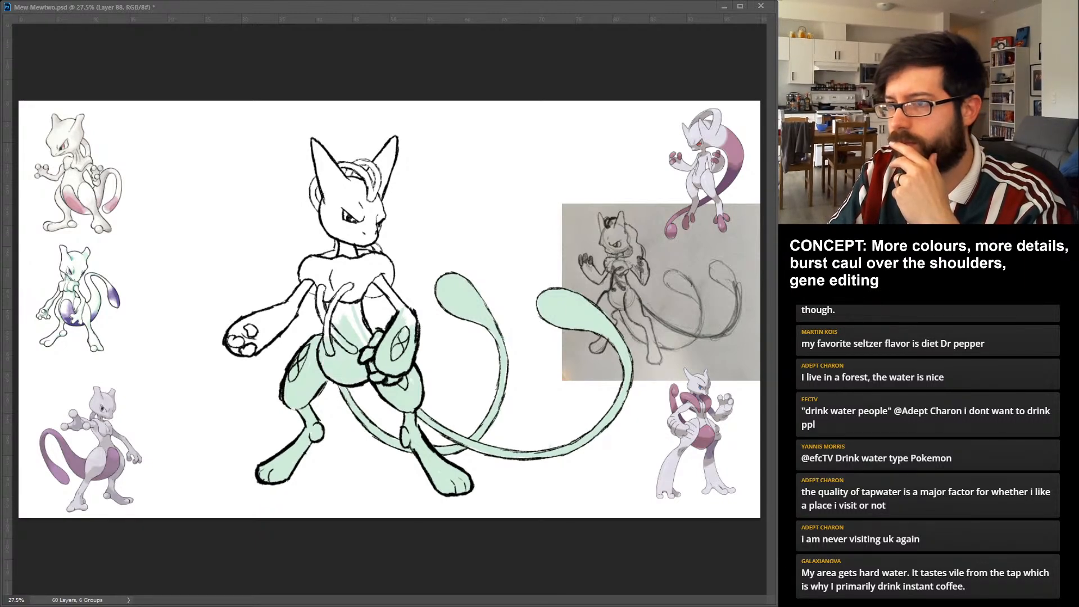
{"action": "key", "text": "ctrl+z"}
{"action": "key", "text": "ctrl+z"}
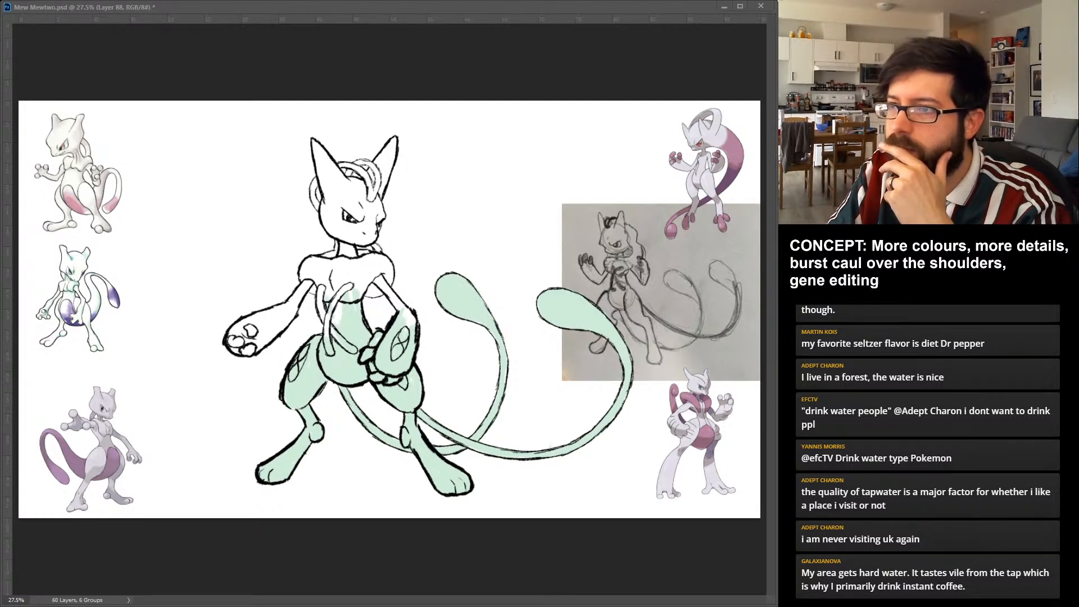
Colour the hand and whole arm on the viewer's left and the other upper arm pale mint green.
{"action": "key", "text": "ctrl+z"}
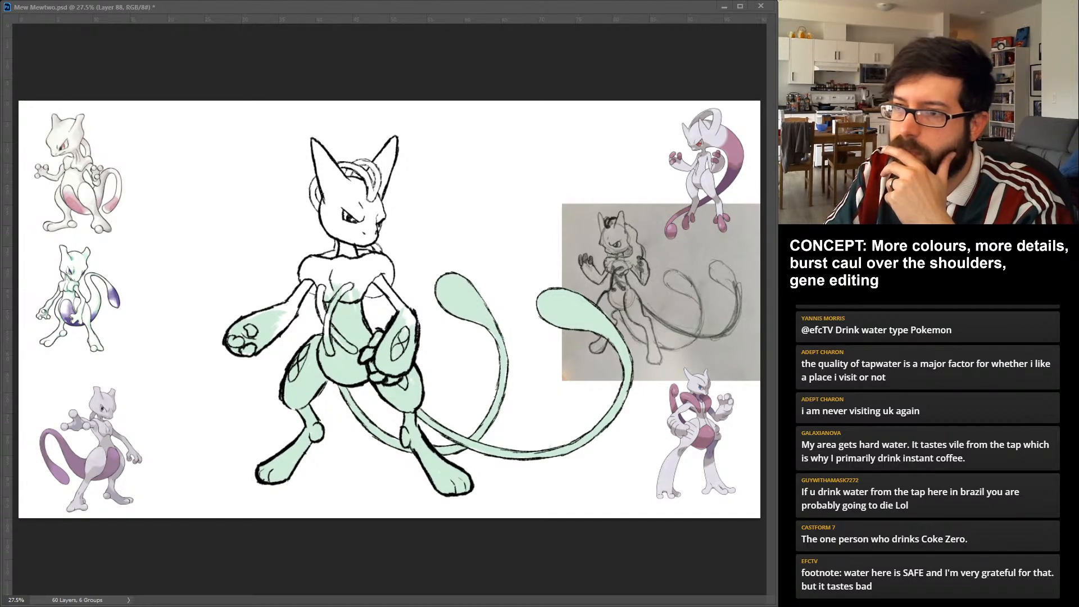
{"action": "key", "text": "ctrl+z"}
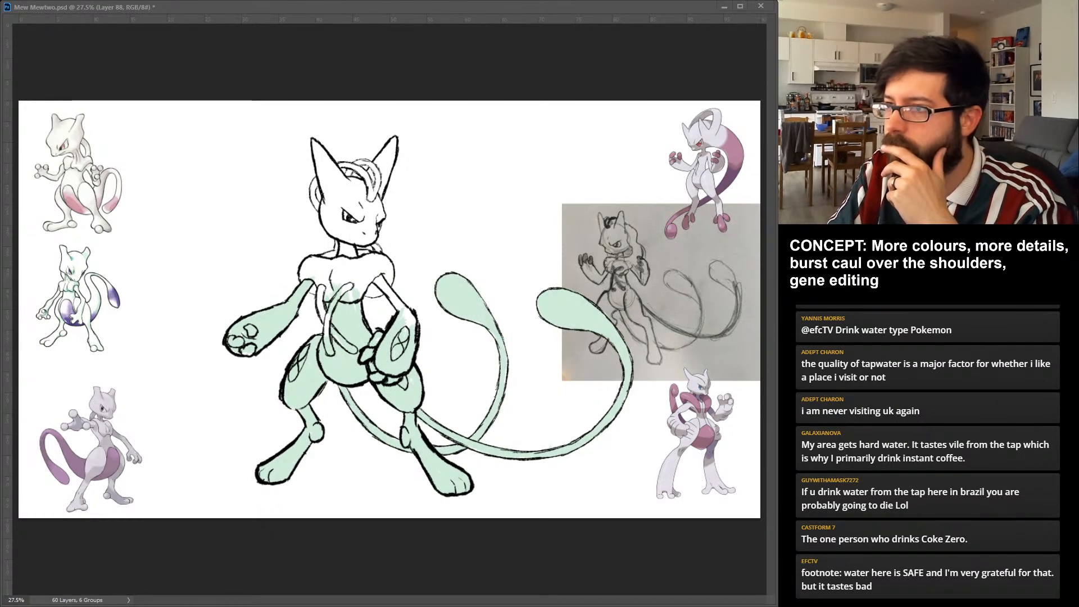
{"action": "key", "text": "ctrl+z"}
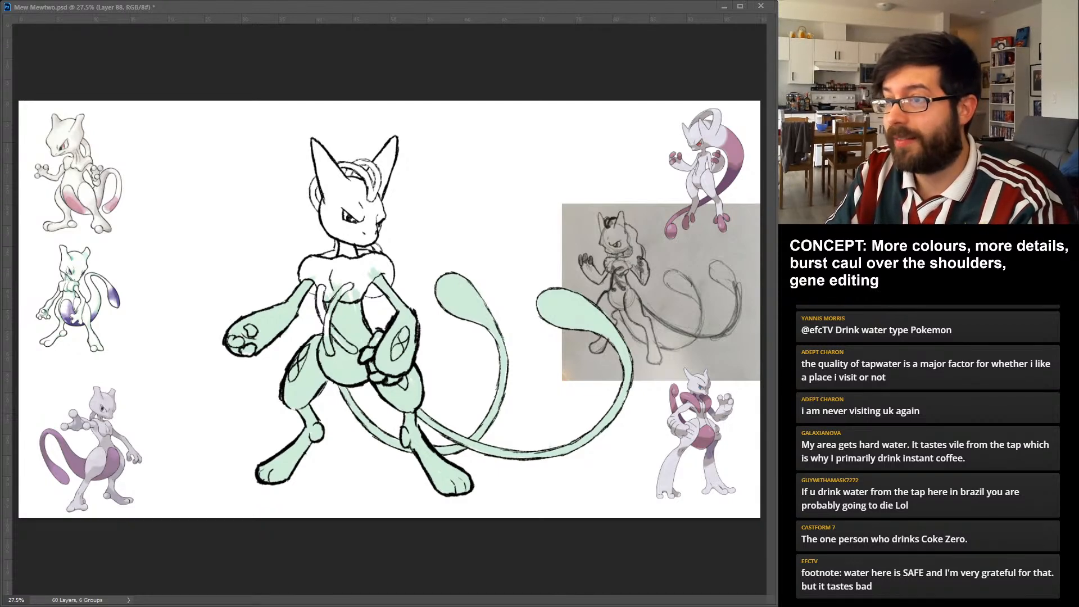
Colour Mewtwo's neck, face and both ears pale mint green.
{"action": "left_click_drag", "start_coordinate": [345, 241], "coordinate": [351, 254]}
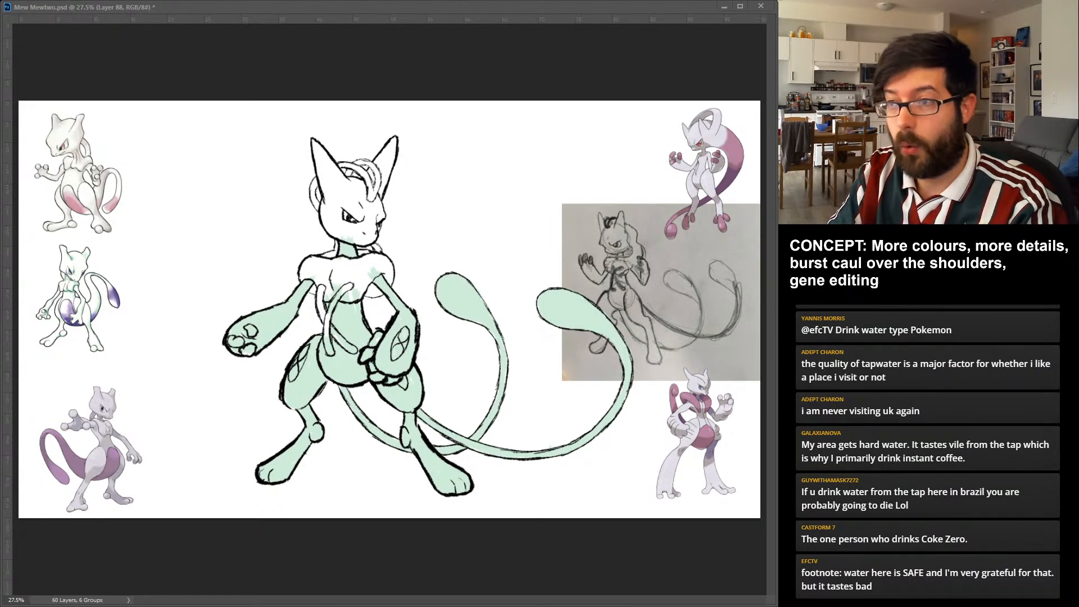
{"action": "left_click_drag", "start_coordinate": [324, 200], "coordinate": [344, 237]}
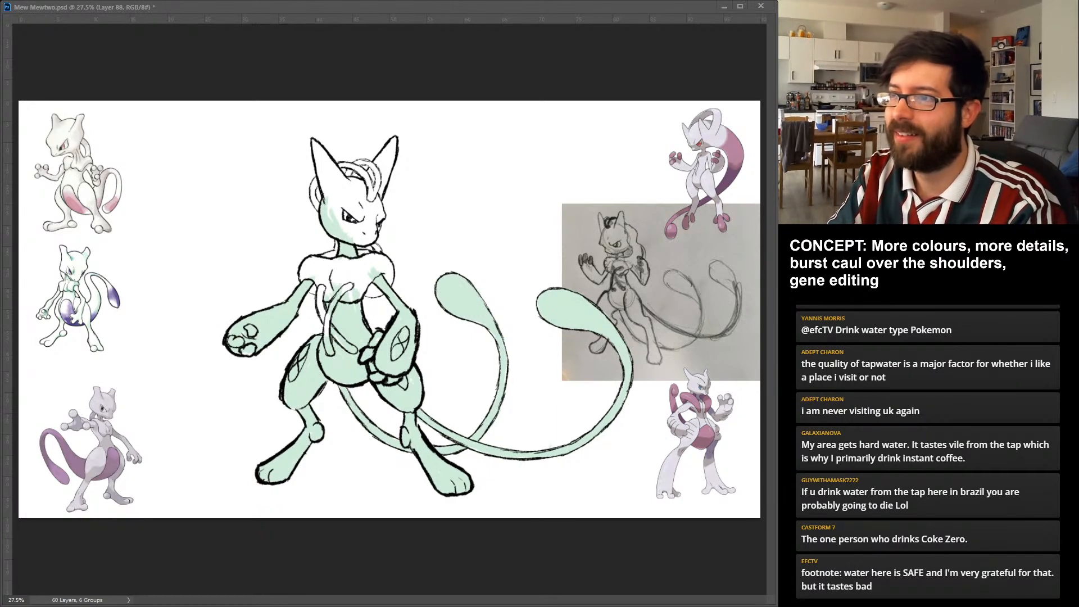
{"action": "left_click_drag", "start_coordinate": [316, 148], "coordinate": [357, 194]}
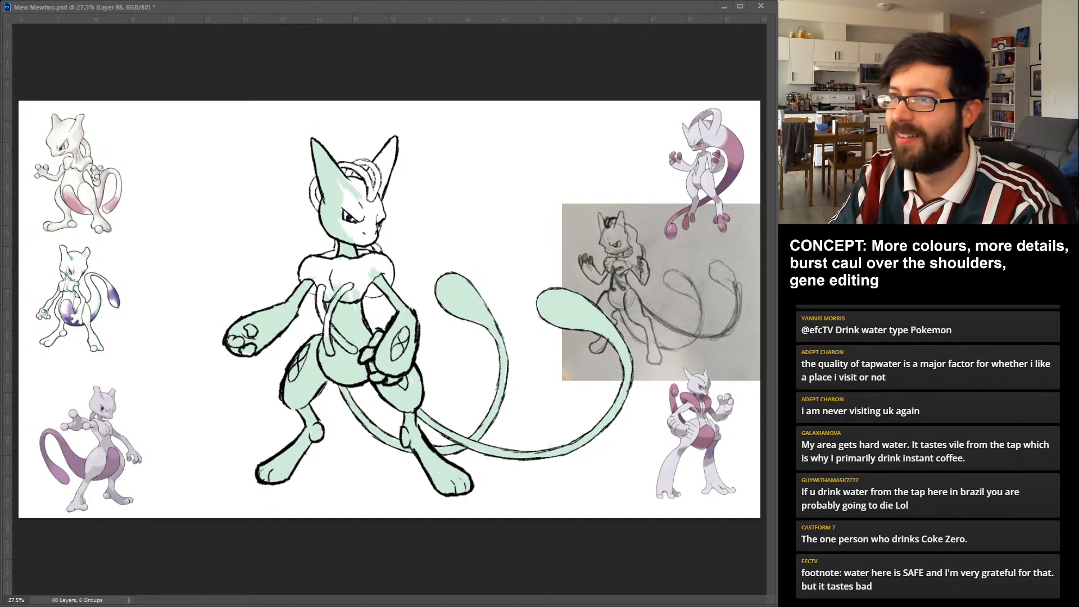
{"action": "left_click_drag", "start_coordinate": [350, 188], "coordinate": [368, 223]}
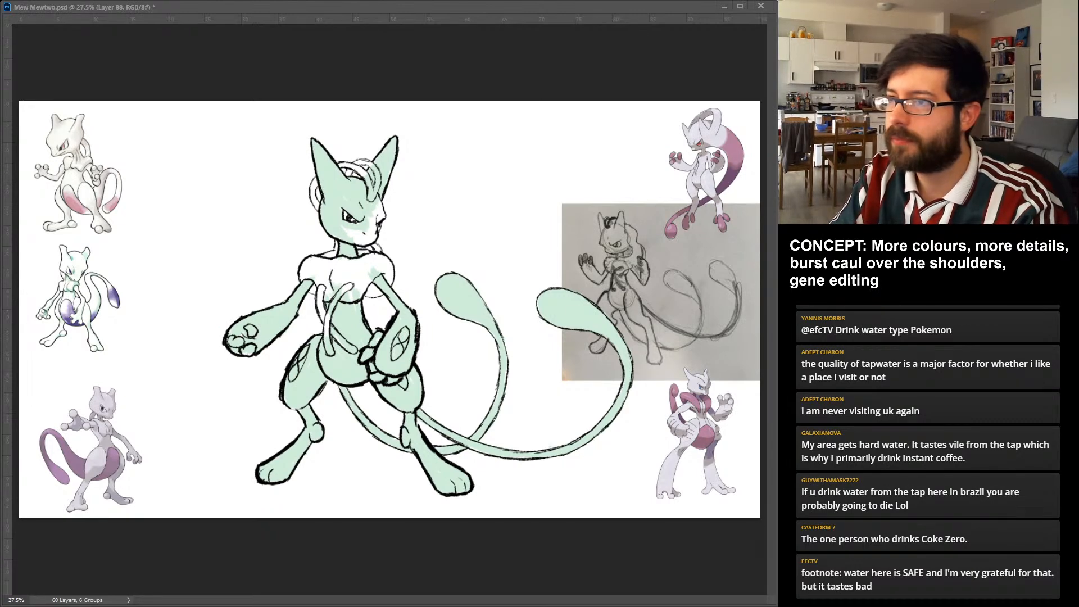
{"action": "key", "text": "ctrl+z"}
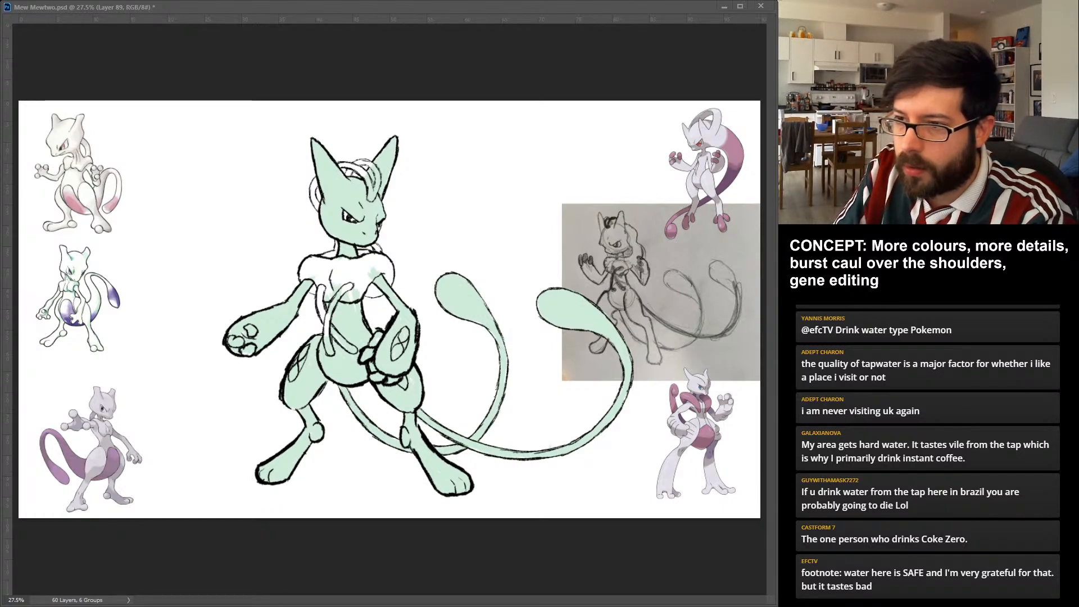
Undo the trial purple fingertip and sample the blue-violet from the Mew artwork, showing that artwork only for the sampling.
{"action": "left_click_drag", "start_coordinate": [247, 327], "coordinate": [254, 334]}
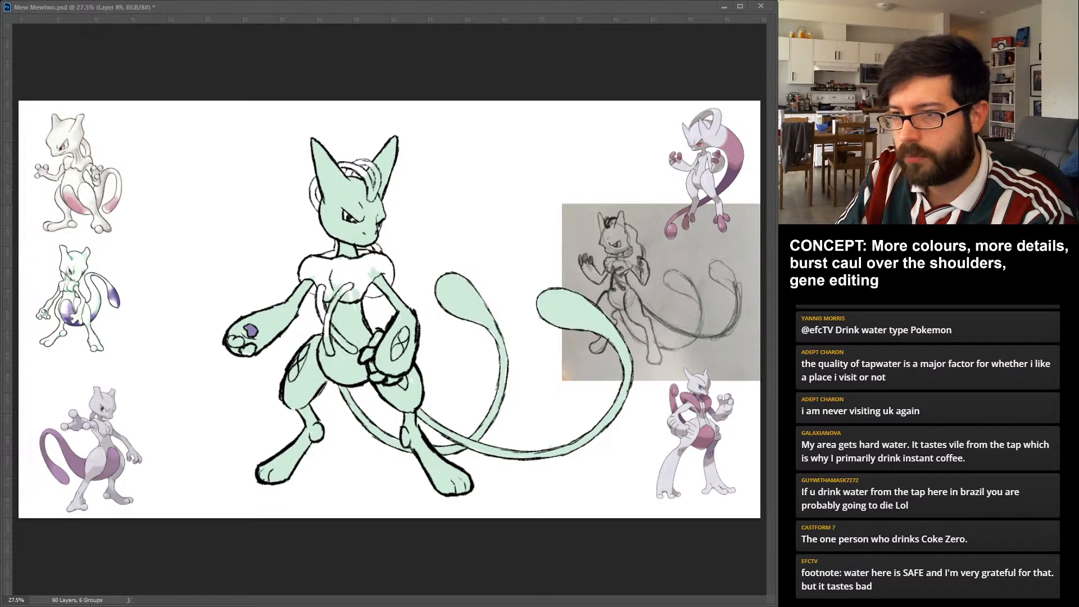
{"action": "key", "text": "ctrl+z"}
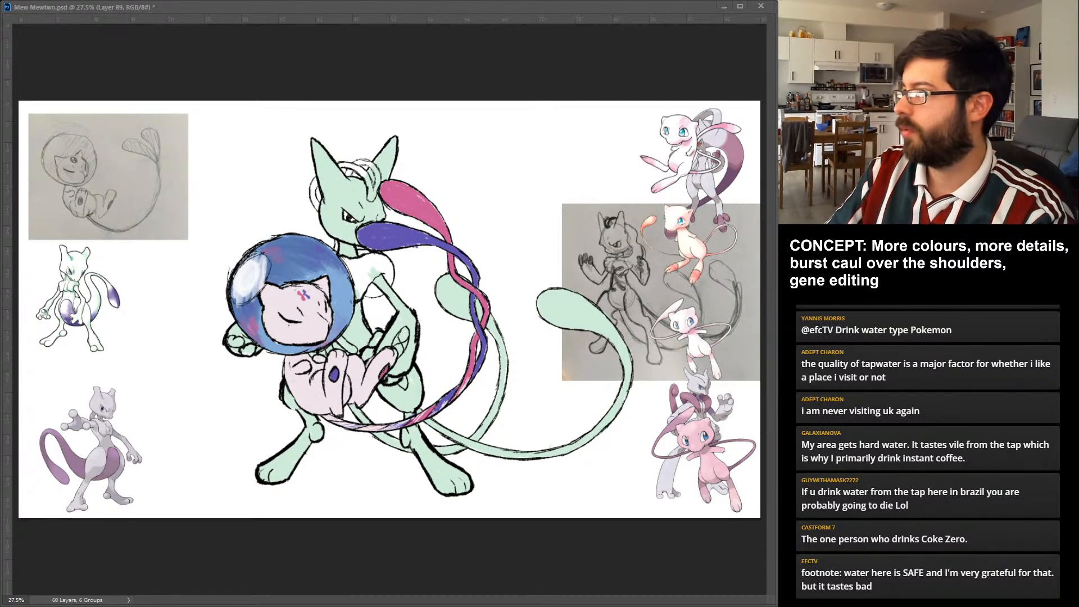
{"action": "key", "text": "ctrl+comma"}
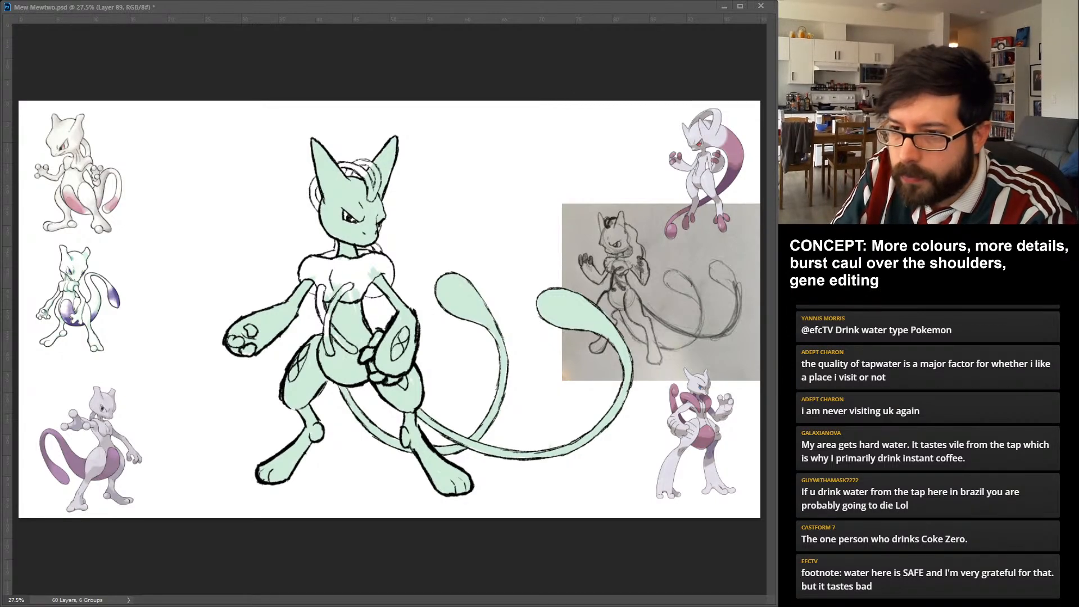
Colour the three fingertips on the viewer's left and the opposite leg's ankle joint blue-violet on a separate layer.
{"action": "left_click", "coordinate": [251, 330]}
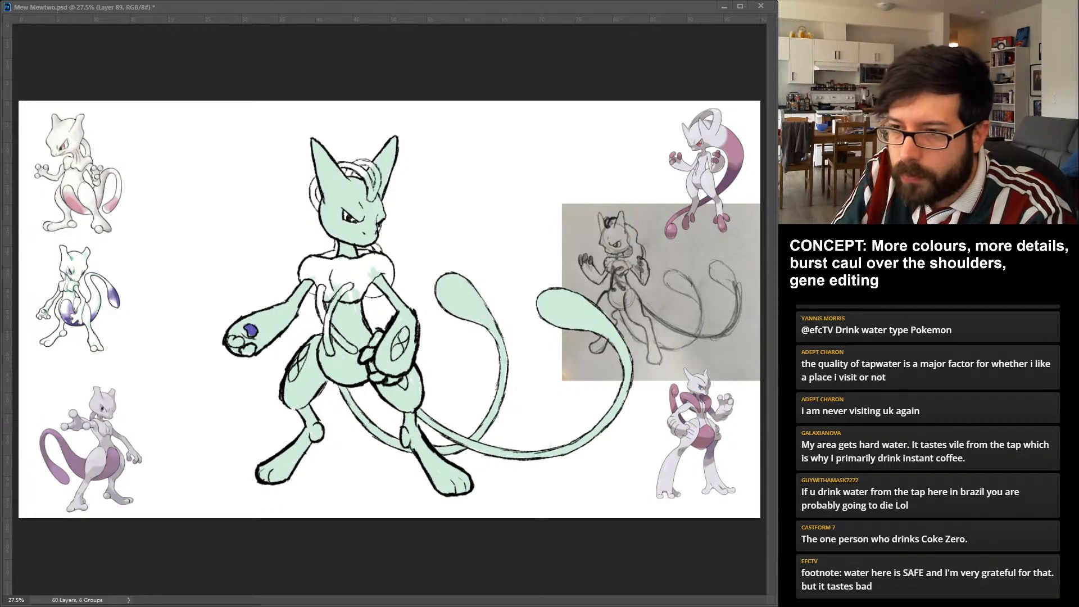
{"action": "left_click", "coordinate": [236, 340]}
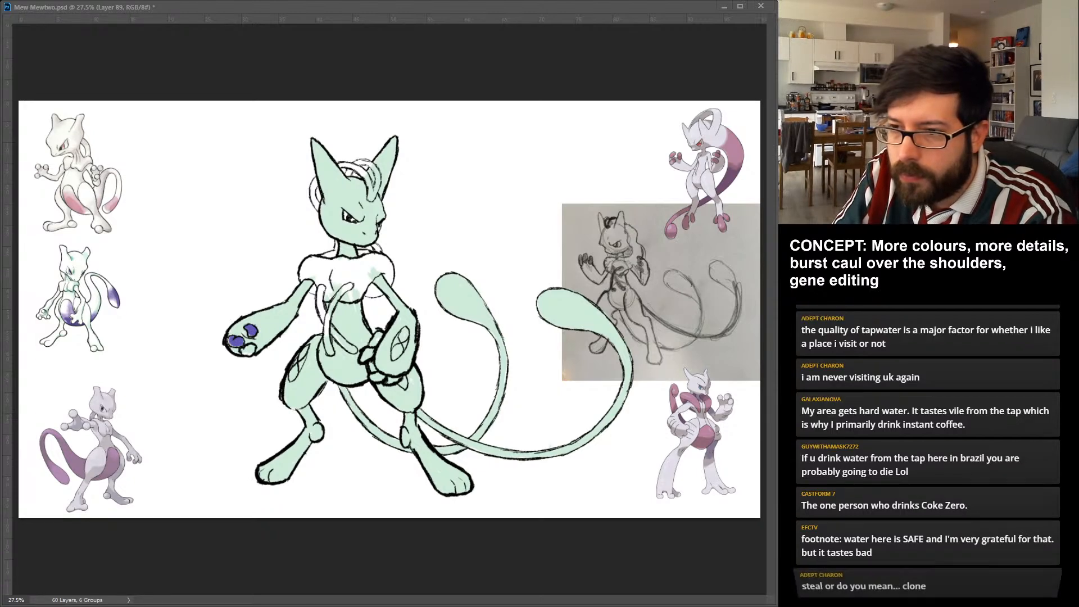
{"action": "left_click", "coordinate": [229, 341]}
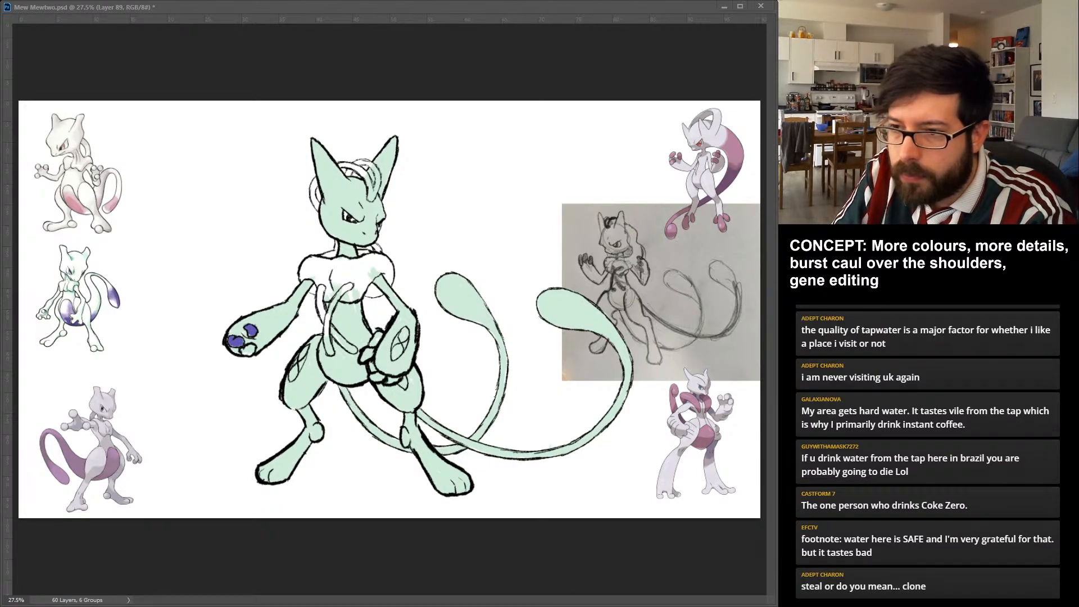
{"action": "left_click", "coordinate": [249, 349]}
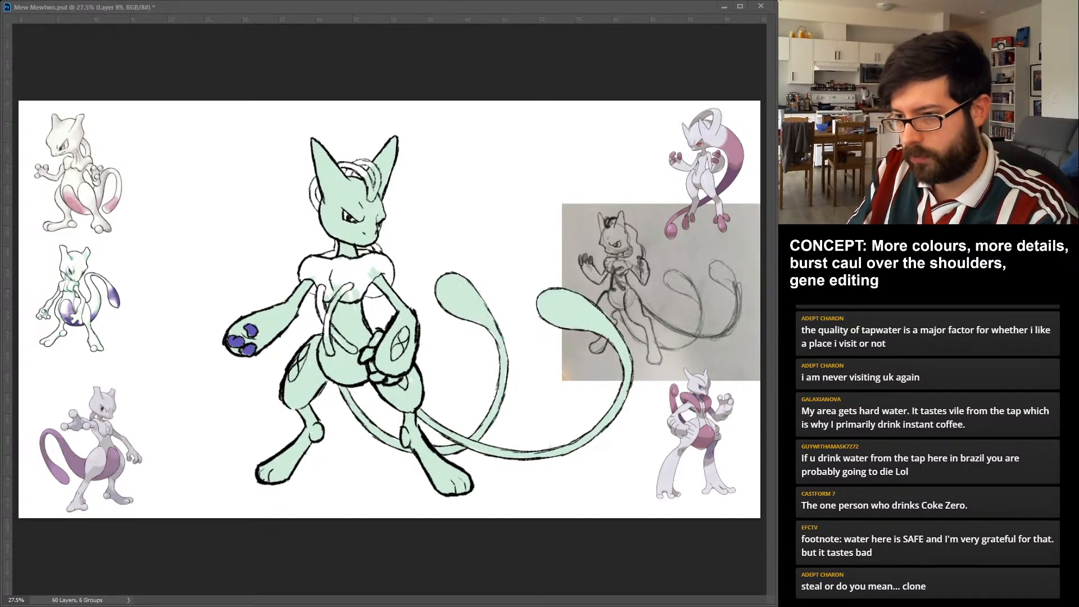
{"action": "left_click", "coordinate": [404, 438]}
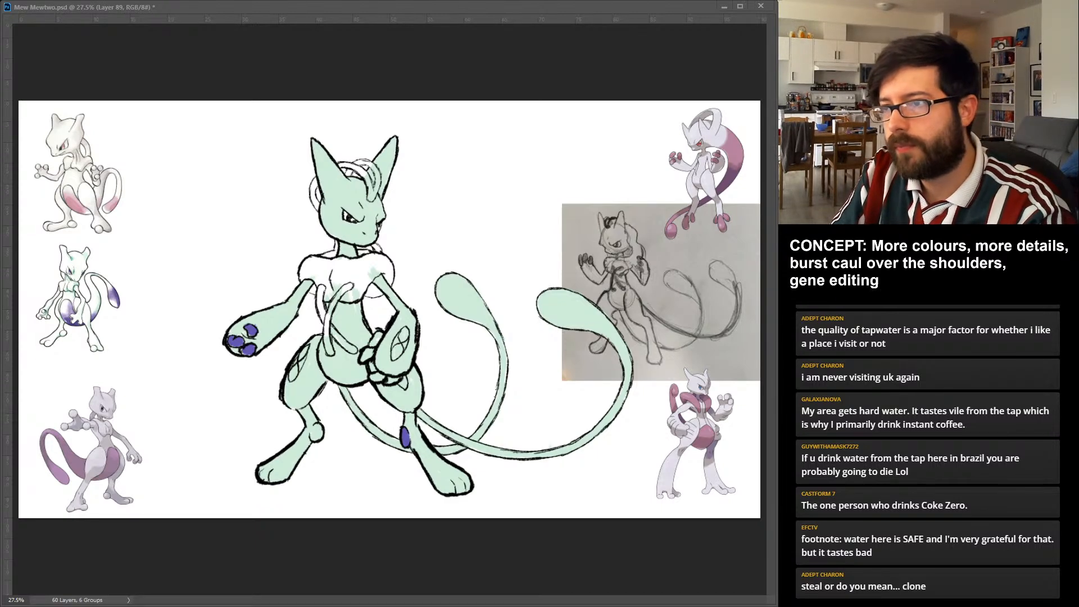
Colour one set of tube strands blue-violet, over the head, behind the neck and diagonally across the torso.
{"action": "mouse_move", "coordinate": [378, 182]}
{"action": "left_mouse_down"}
{"action": "mouse_move", "coordinate": [372, 199]}
{"action": "mouse_move", "coordinate": [377, 179]}
{"action": "left_mouse_up"}
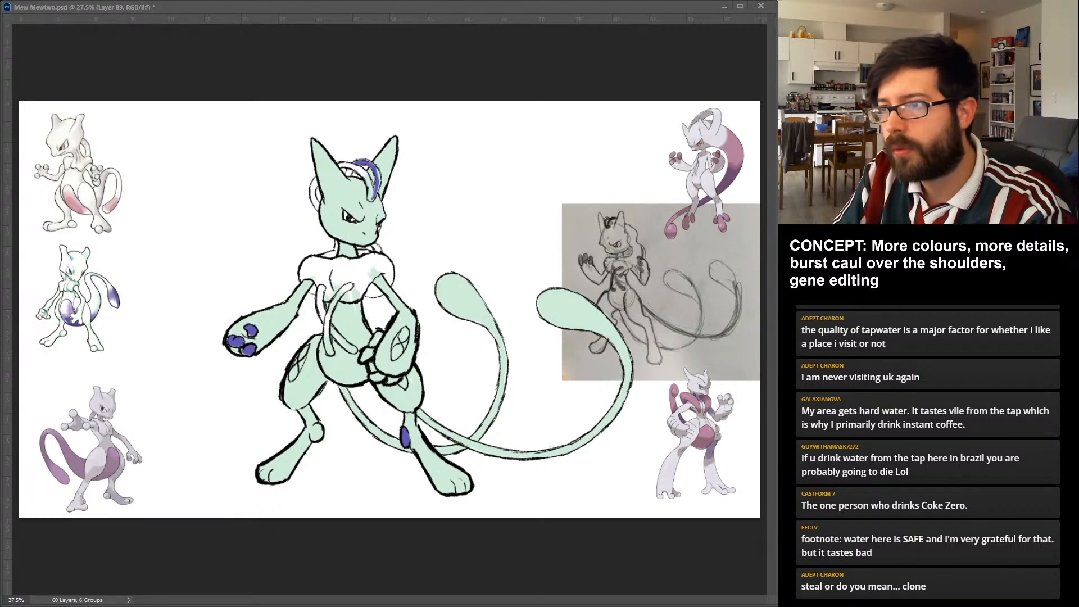
{"action": "mouse_move", "coordinate": [379, 168]}
{"action": "left_mouse_down"}
{"action": "mouse_move", "coordinate": [374, 197]}
{"action": "mouse_move", "coordinate": [346, 178]}
{"action": "left_mouse_up"}
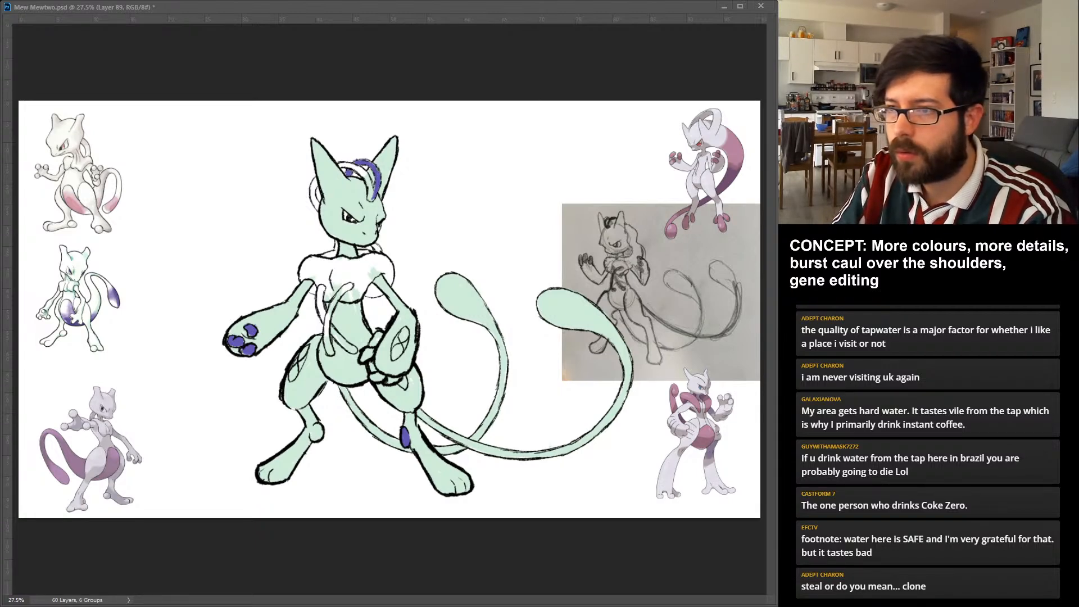
{"action": "left_click_drag", "start_coordinate": [337, 240], "coordinate": [335, 251]}
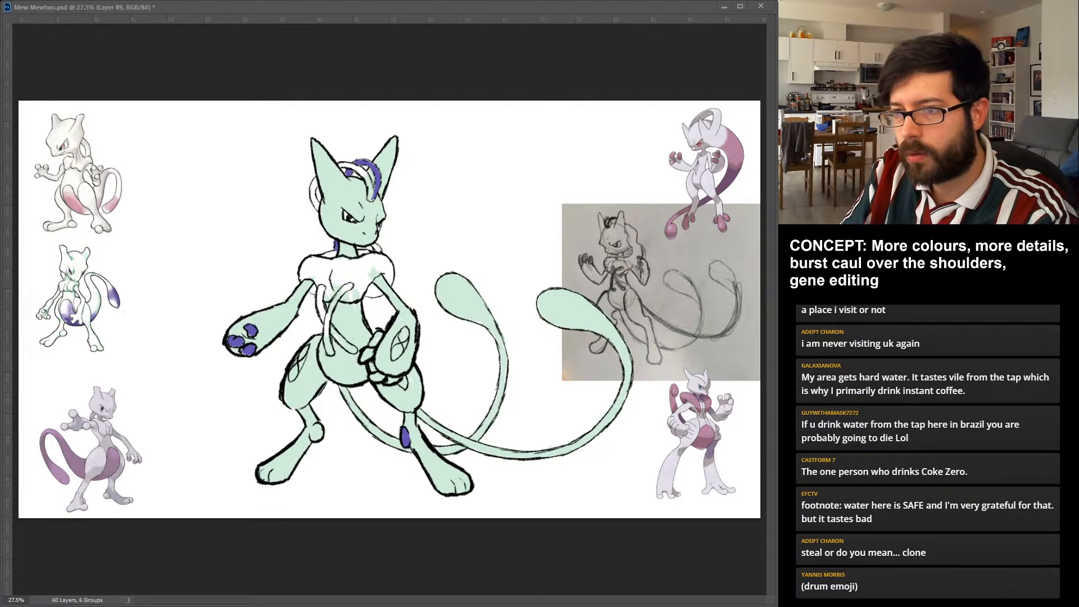
{"action": "left_click_drag", "start_coordinate": [324, 287], "coordinate": [318, 322]}
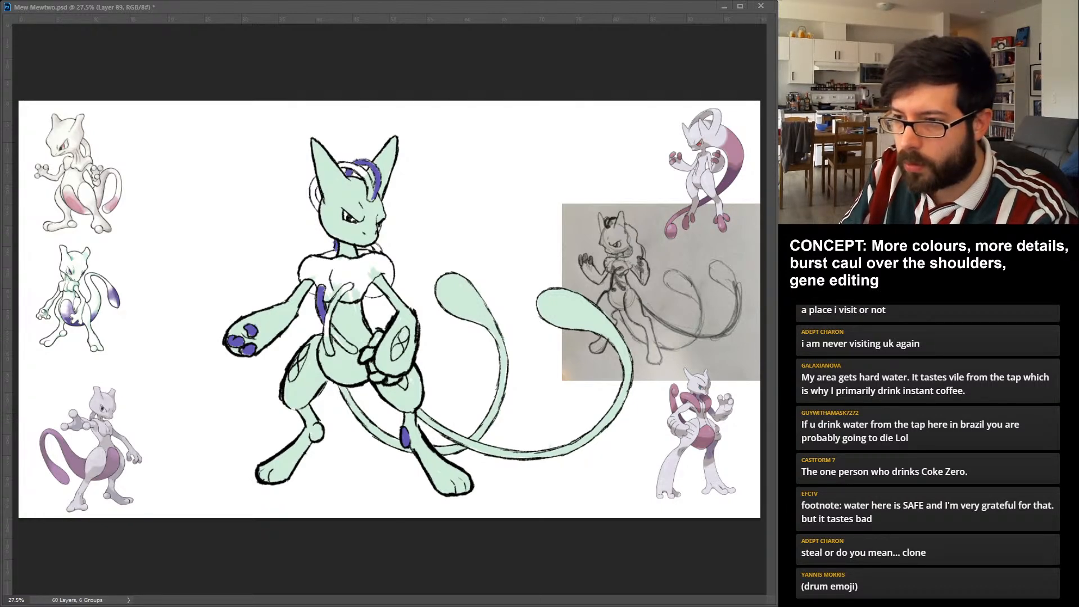
{"action": "left_click_drag", "start_coordinate": [332, 326], "coordinate": [355, 353]}
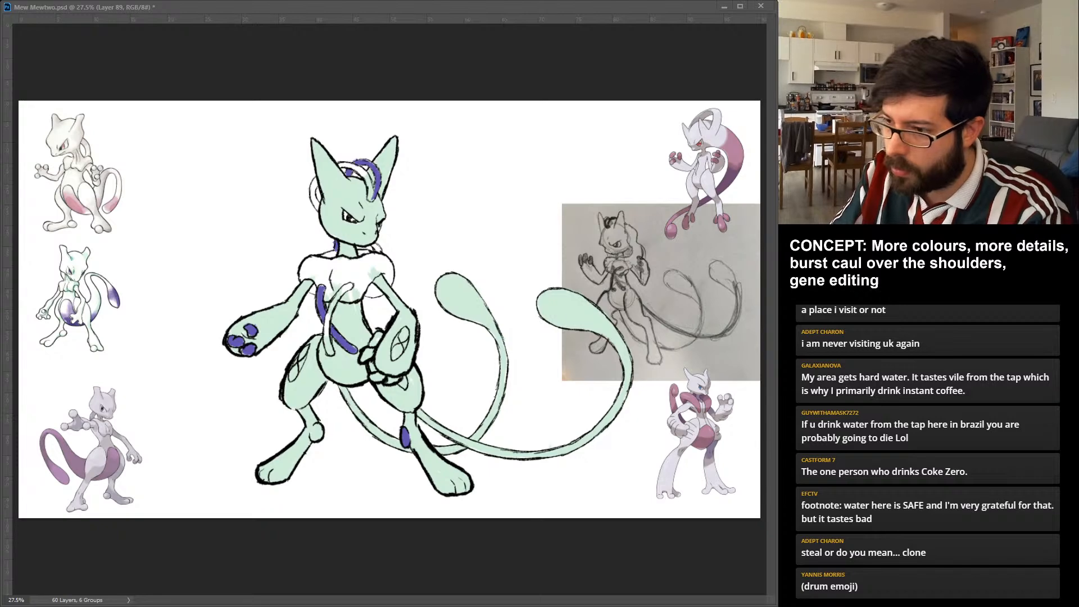
Colour the outer tail blue-violet from its base around the curve to the bulb.
{"action": "left_click_drag", "start_coordinate": [419, 413], "coordinate": [556, 451]}
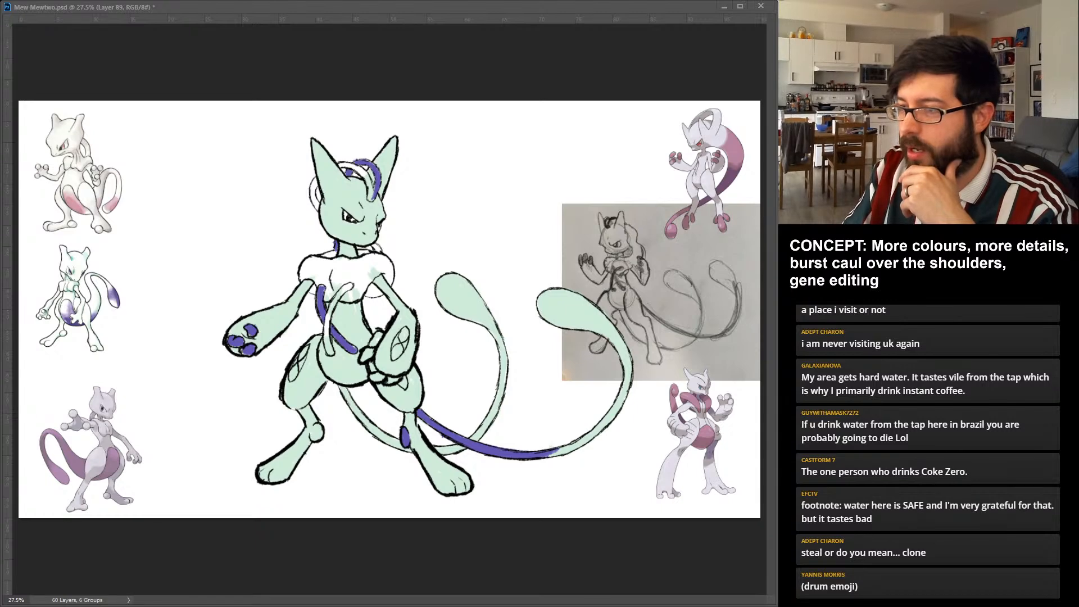
{"action": "mouse_move", "coordinate": [582, 325]}
{"action": "left_mouse_down"}
{"action": "mouse_move", "coordinate": [554, 307]}
{"action": "mouse_move", "coordinate": [606, 322]}
{"action": "mouse_move", "coordinate": [620, 344]}
{"action": "left_mouse_up"}
{"action": "left_click_drag", "start_coordinate": [548, 453], "coordinate": [572, 447]}
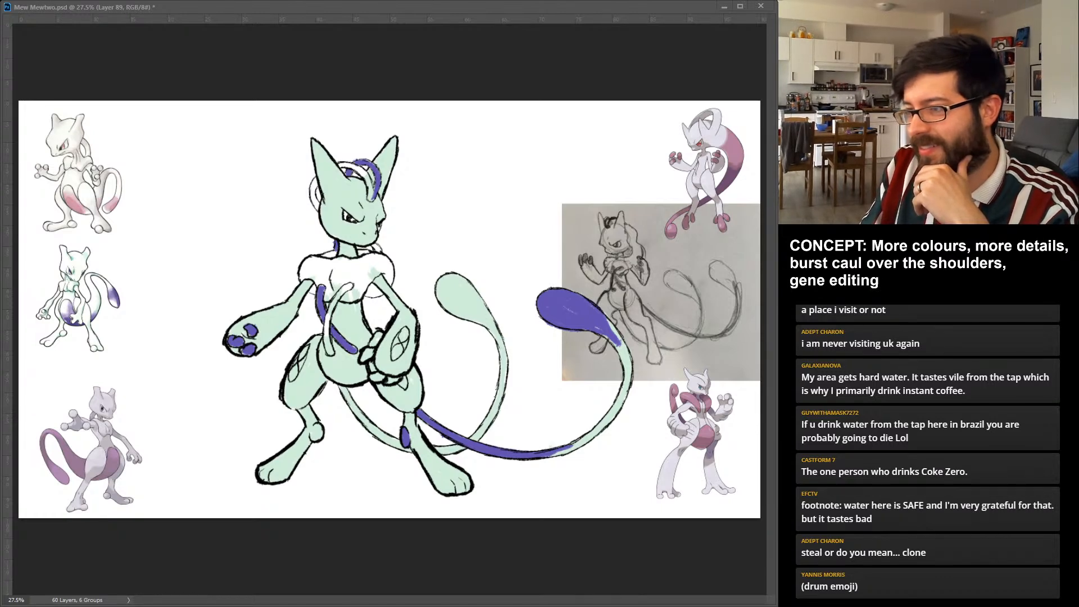
{"action": "mouse_move", "coordinate": [557, 452]}
{"action": "left_mouse_down"}
{"action": "mouse_move", "coordinate": [628, 368]}
{"action": "mouse_move", "coordinate": [604, 336]}
{"action": "left_mouse_up"}
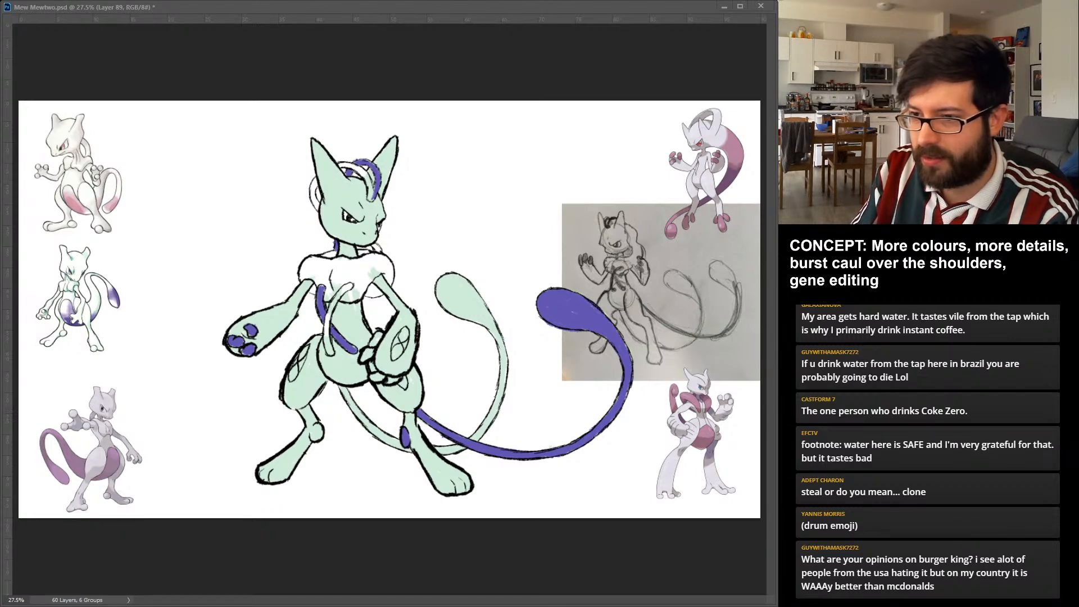
Try blue-violet on the thigh marking on the viewer's left, undo it, and colour the opposite thigh's marking blue-violet instead.
{"action": "key", "text": "alt+BackSpace"}
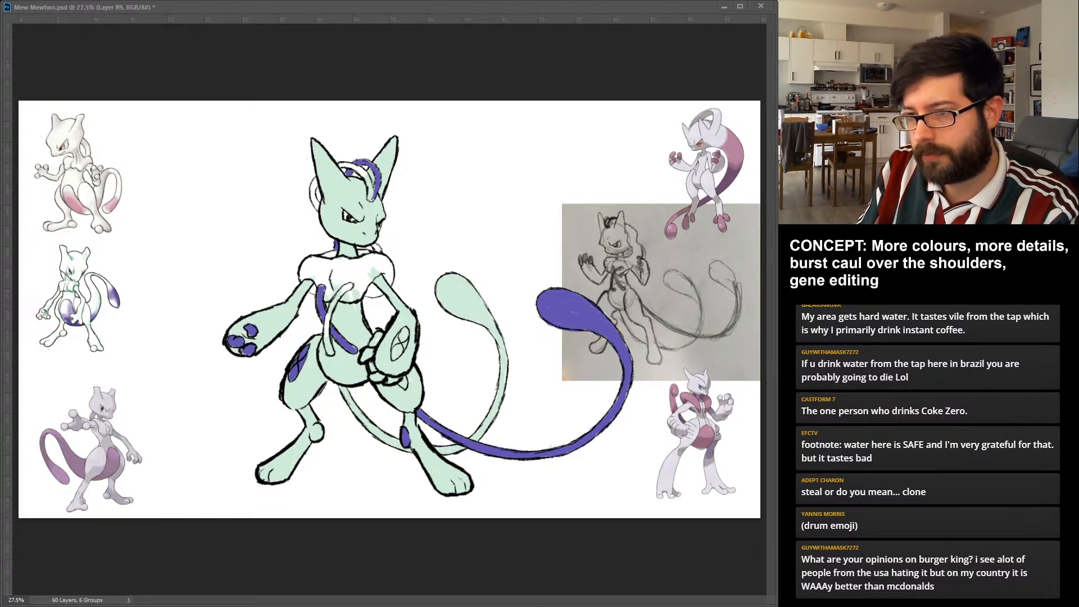
{"action": "key", "text": "ctrl+z"}
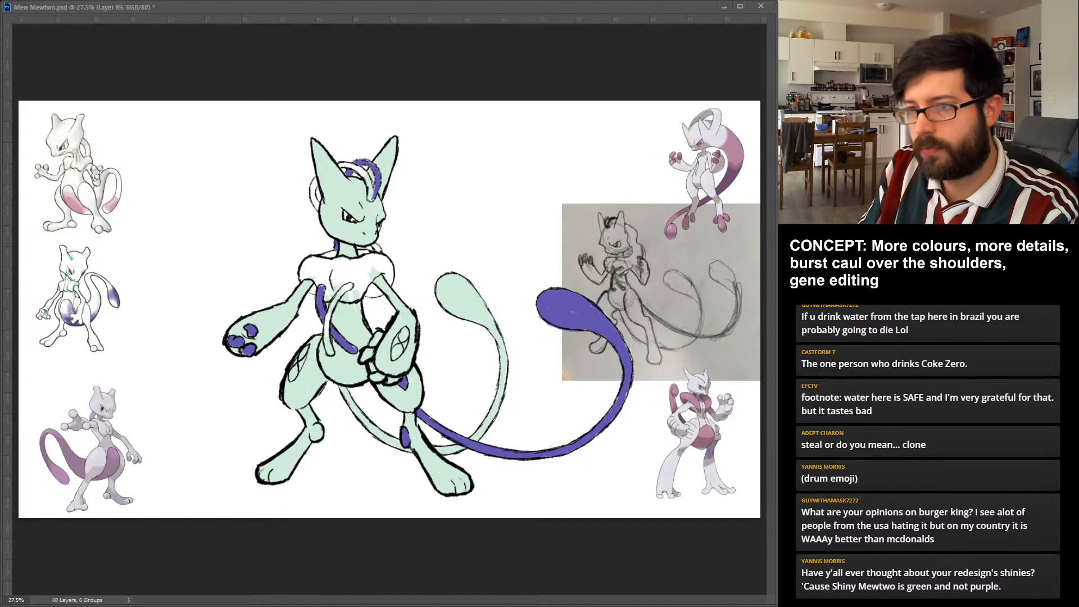
{"action": "left_click", "coordinate": [403, 383]}
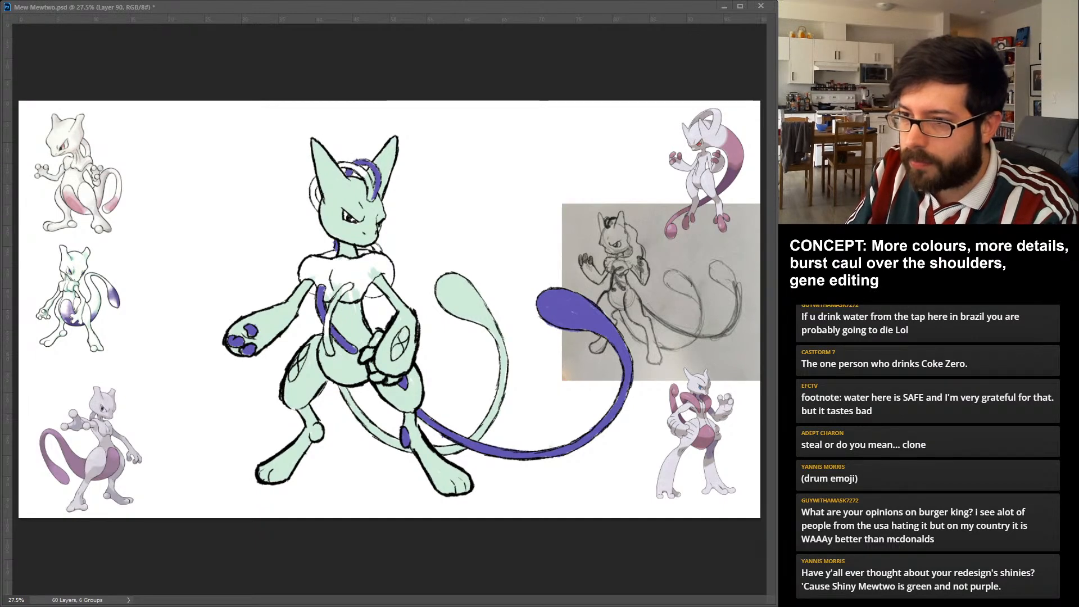
Colour the other torso strand, the thigh marking and the ankle joint on the viewer's left magenta pink on a new layer.
{"action": "left_click_drag", "start_coordinate": [350, 286], "coordinate": [330, 352]}
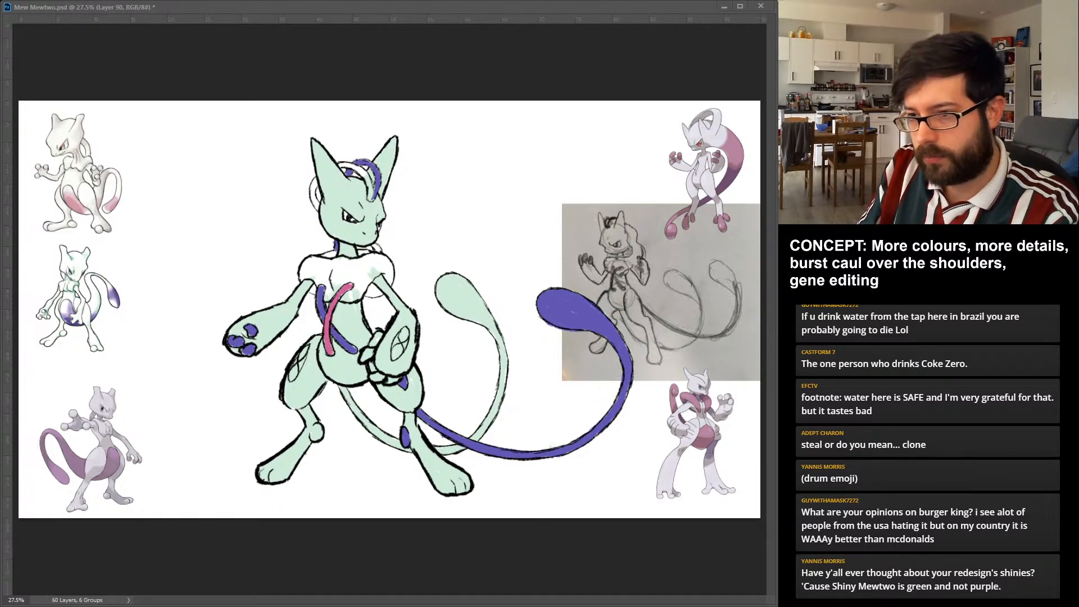
{"action": "left_click_drag", "start_coordinate": [306, 348], "coordinate": [291, 380]}
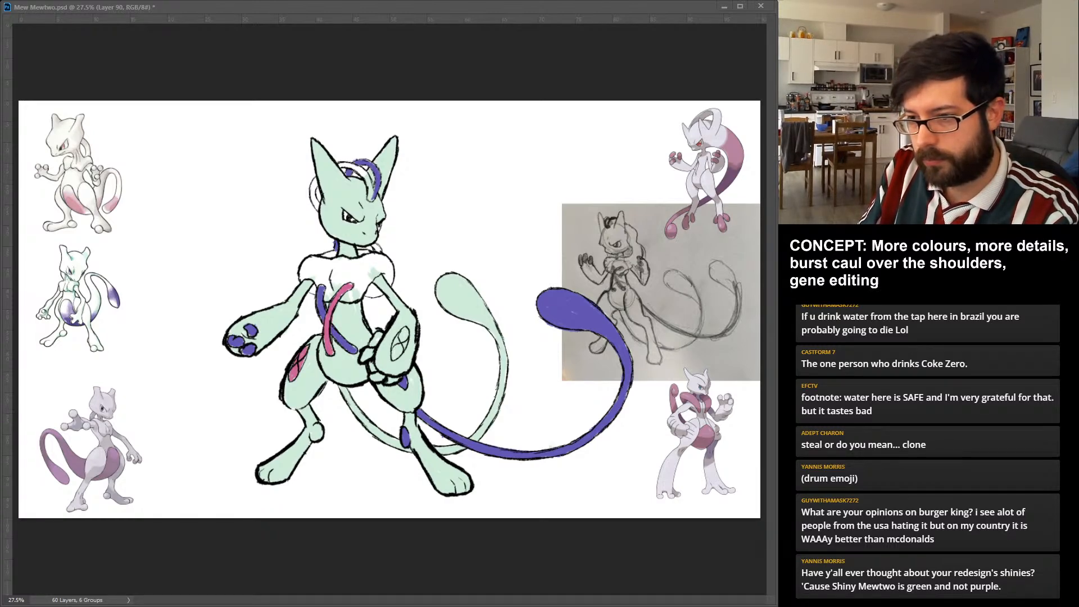
{"action": "left_click_drag", "start_coordinate": [315, 426], "coordinate": [317, 438]}
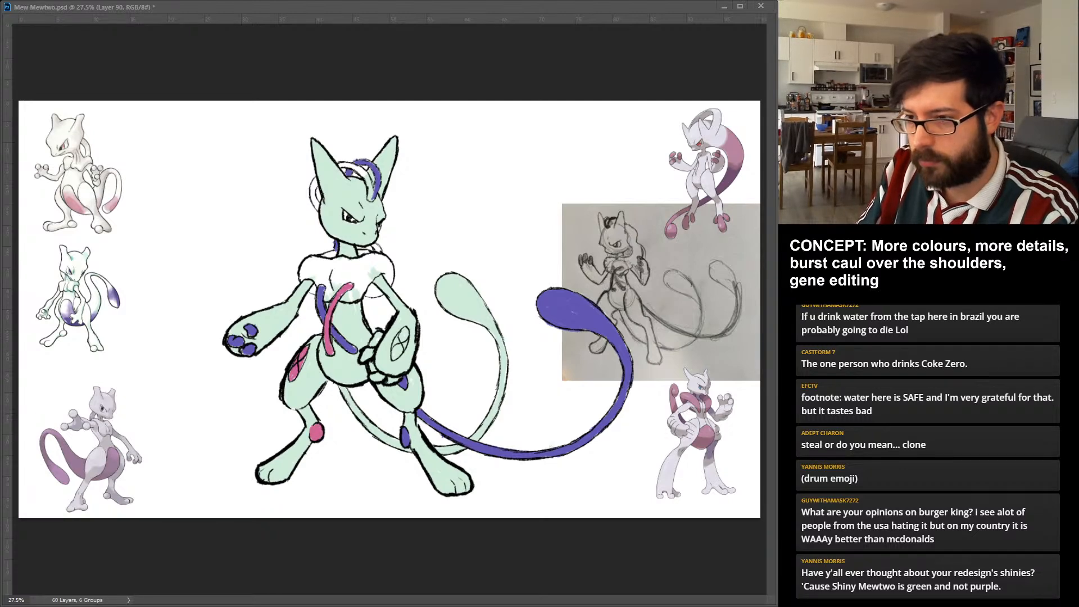
Colour the inner tail magenta pink from its base around the curve to the bulb.
{"action": "left_click_drag", "start_coordinate": [341, 387], "coordinate": [412, 449]}
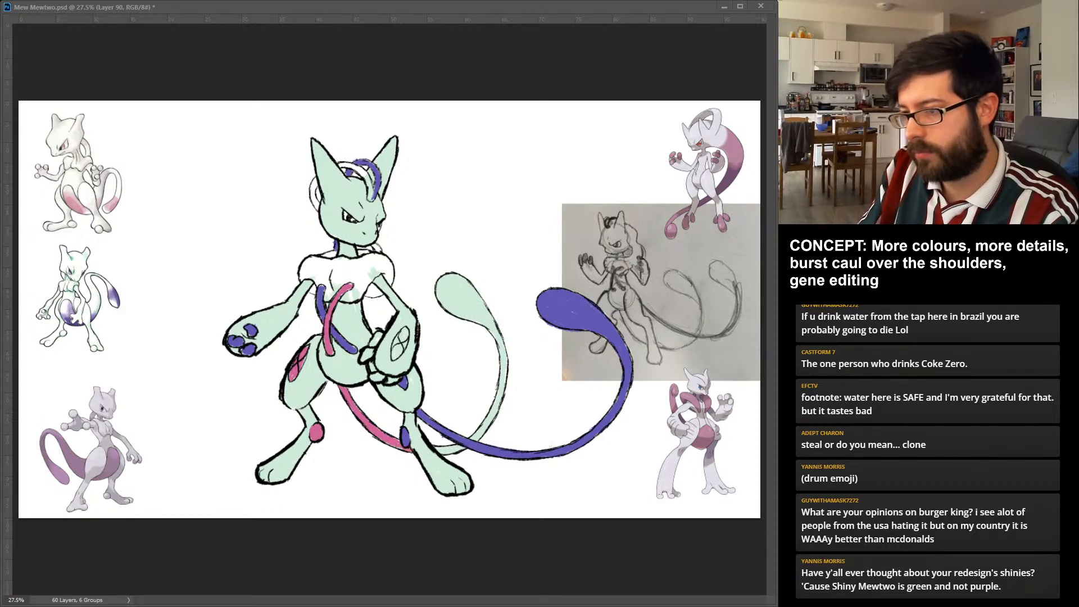
{"action": "mouse_move", "coordinate": [415, 448]}
{"action": "left_mouse_down"}
{"action": "mouse_move", "coordinate": [464, 451]}
{"action": "mouse_move", "coordinate": [502, 385]}
{"action": "left_mouse_up"}
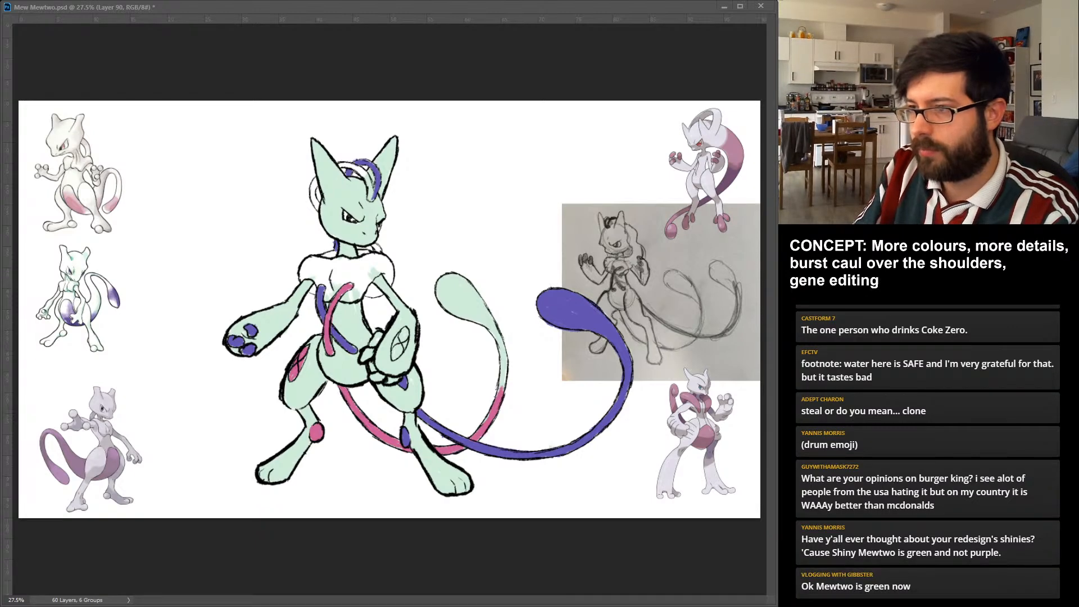
{"action": "mouse_move", "coordinate": [471, 283]}
{"action": "left_mouse_down"}
{"action": "mouse_move", "coordinate": [462, 314]}
{"action": "mouse_move", "coordinate": [493, 317]}
{"action": "left_mouse_up"}
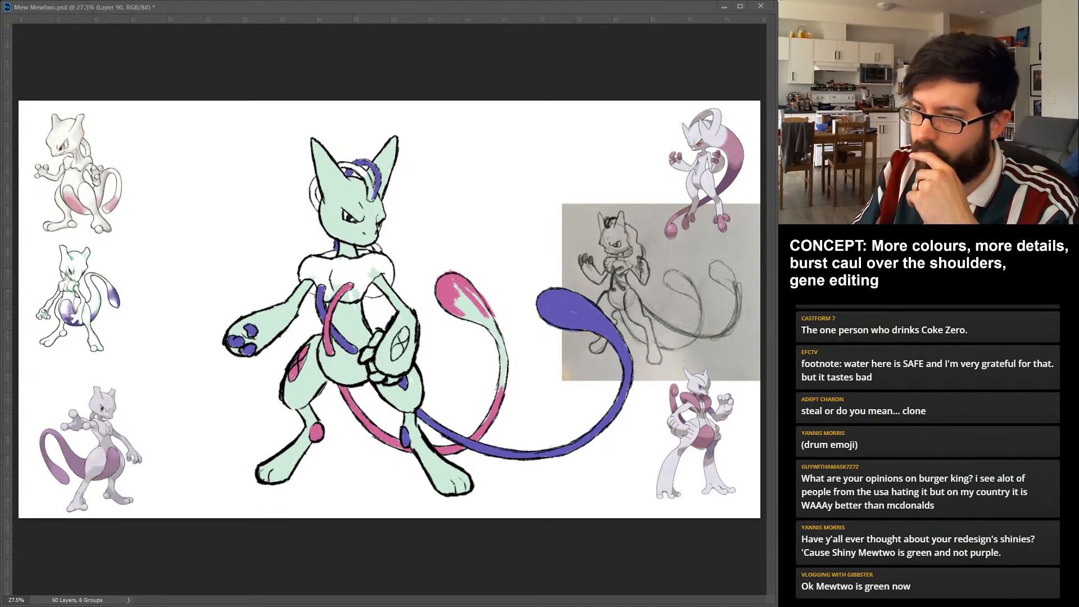
{"action": "left_click_drag", "start_coordinate": [458, 291], "coordinate": [481, 318]}
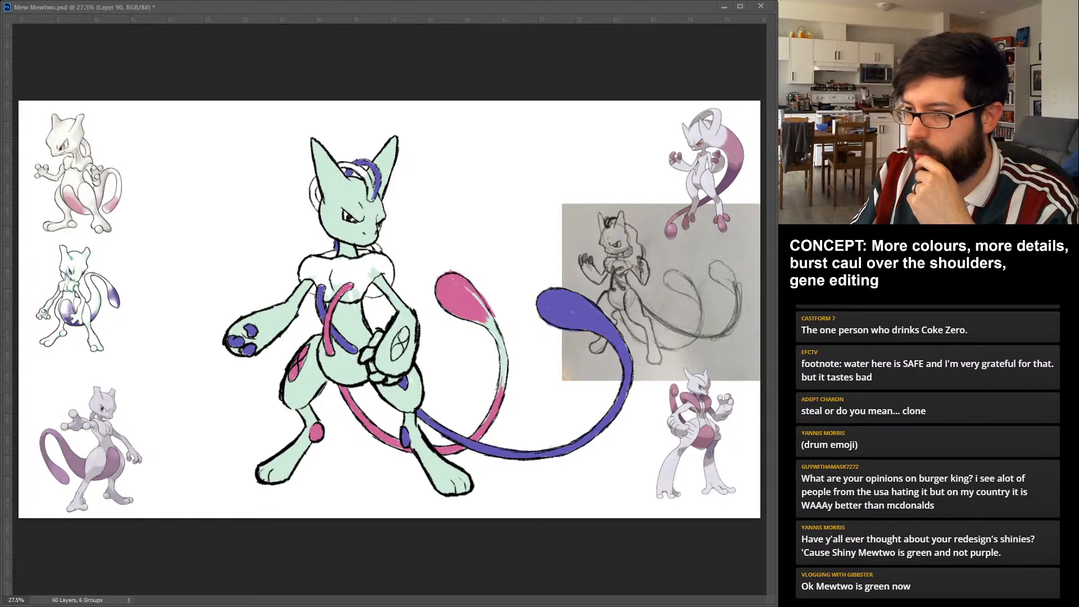
{"action": "left_click_drag", "start_coordinate": [500, 391], "coordinate": [490, 322]}
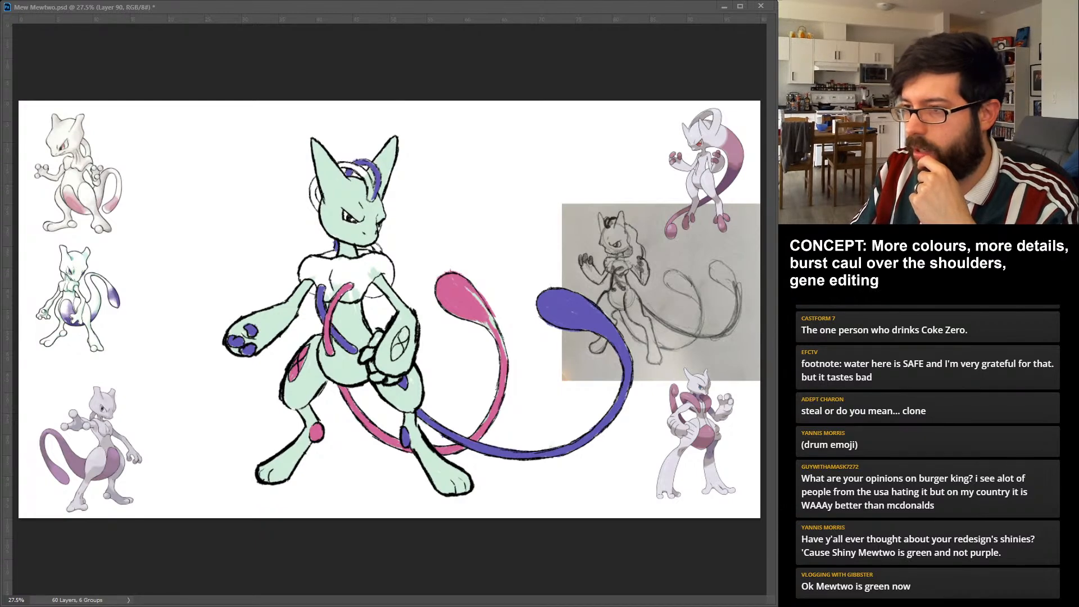
{"action": "left_click_drag", "start_coordinate": [500, 344], "coordinate": [470, 292]}
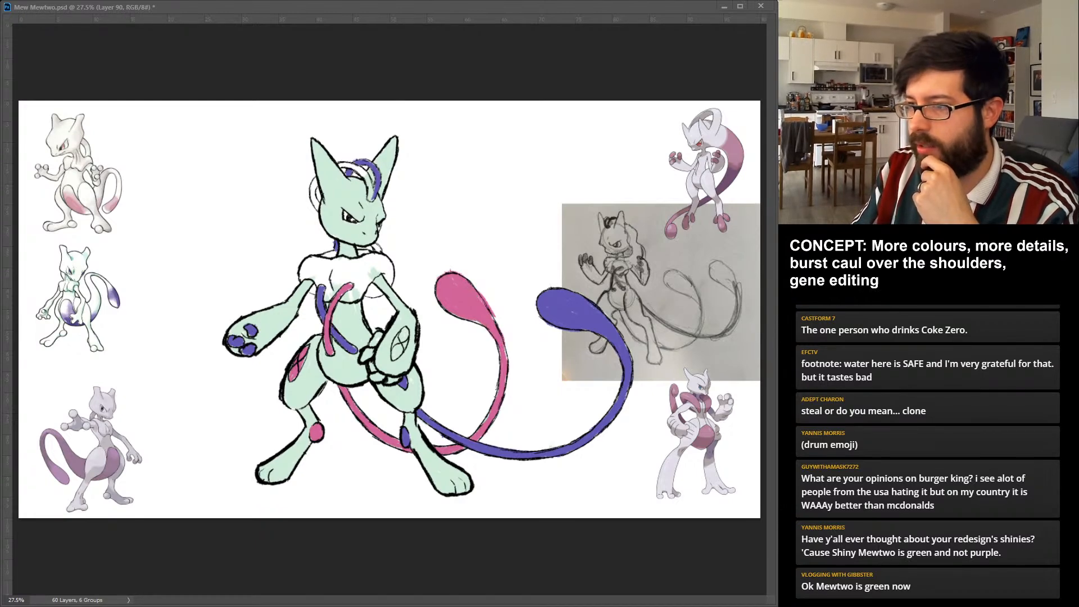
{"action": "left_click_drag", "start_coordinate": [507, 360], "coordinate": [506, 348]}
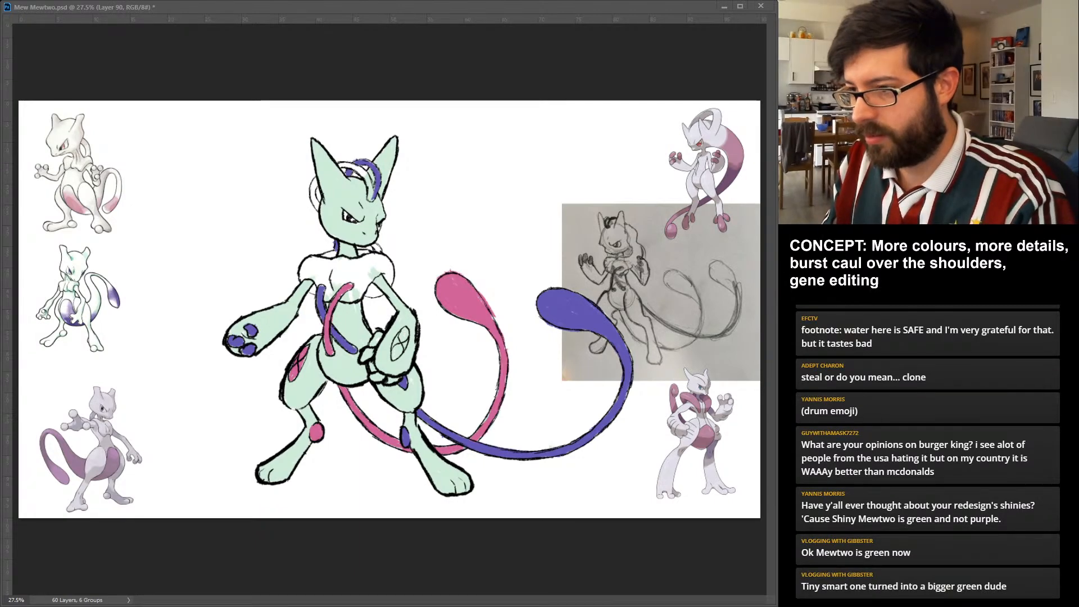
Colour the fingers and the oval forearm marking on the viewer's right magenta pink.
{"action": "left_click", "coordinate": [367, 355]}
{"action": "left_click", "coordinate": [377, 377]}
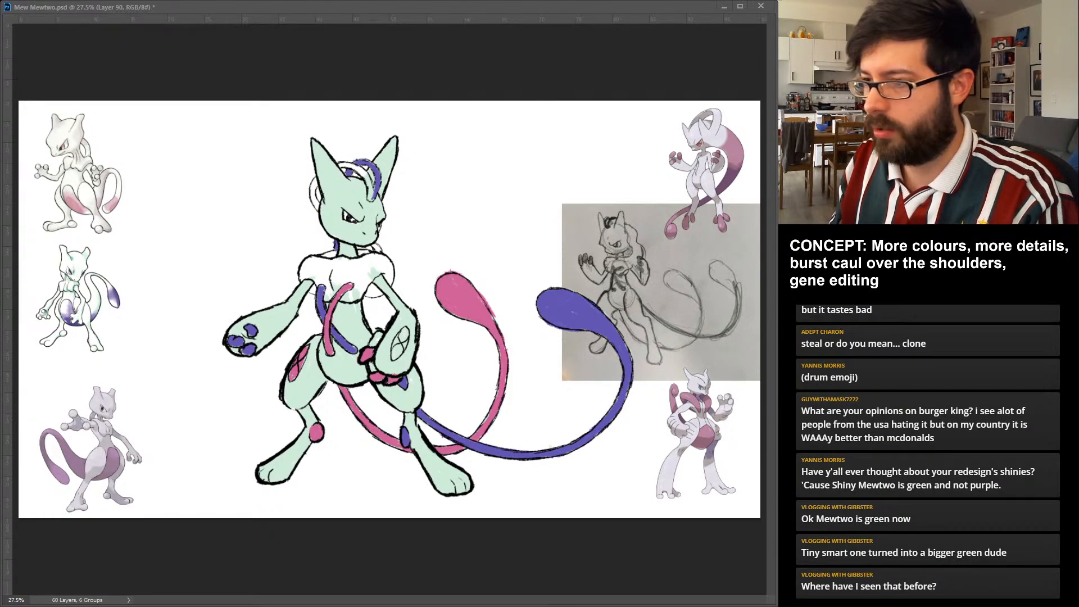
{"action": "key", "text": "alt+BackSpace"}
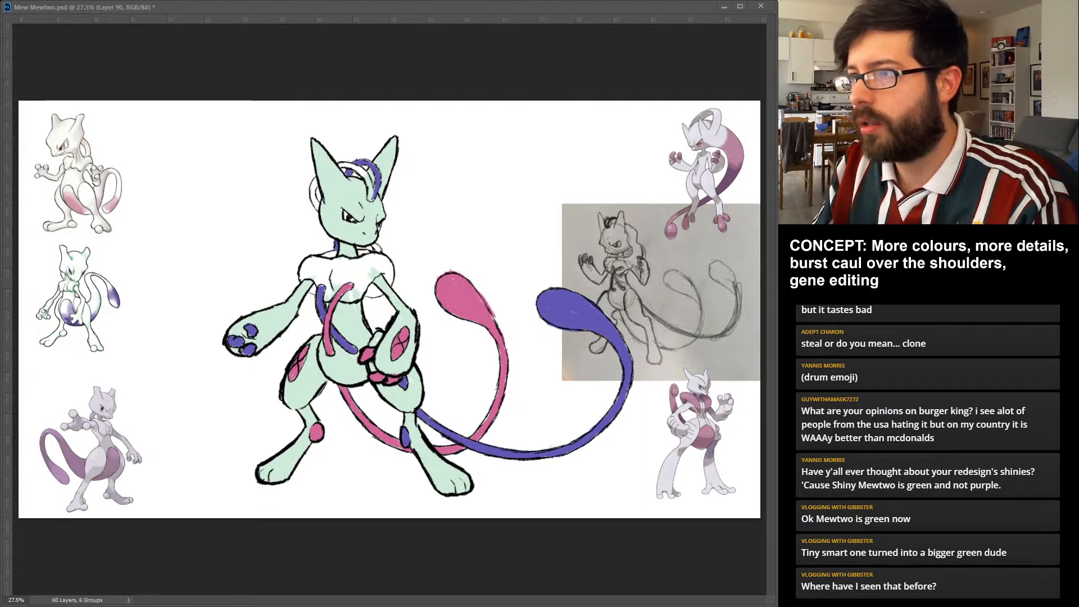
Colour the other tube strand magenta pink over the head, beside the ear and behind the neck.
{"action": "key", "text": "alt+BackSpace"}
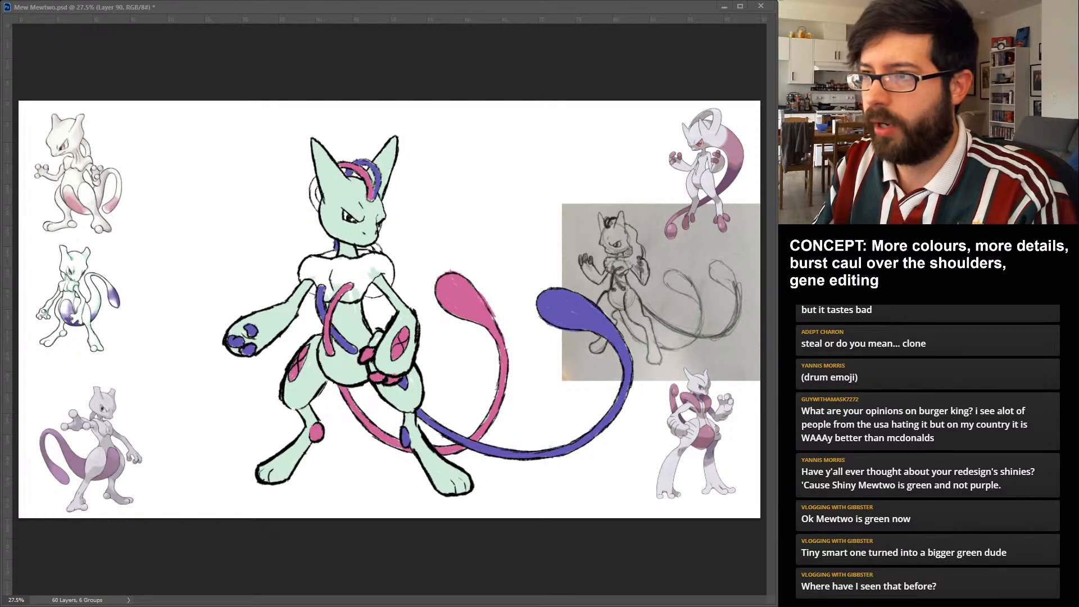
{"action": "left_click_drag", "start_coordinate": [316, 180], "coordinate": [312, 195]}
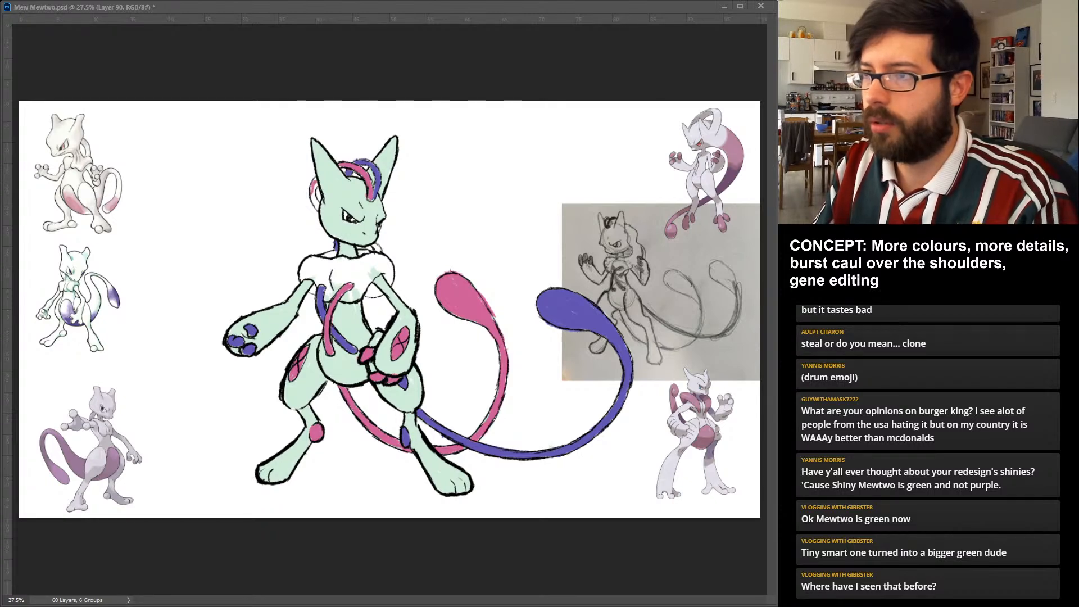
{"action": "left_click_drag", "start_coordinate": [315, 179], "coordinate": [313, 210]}
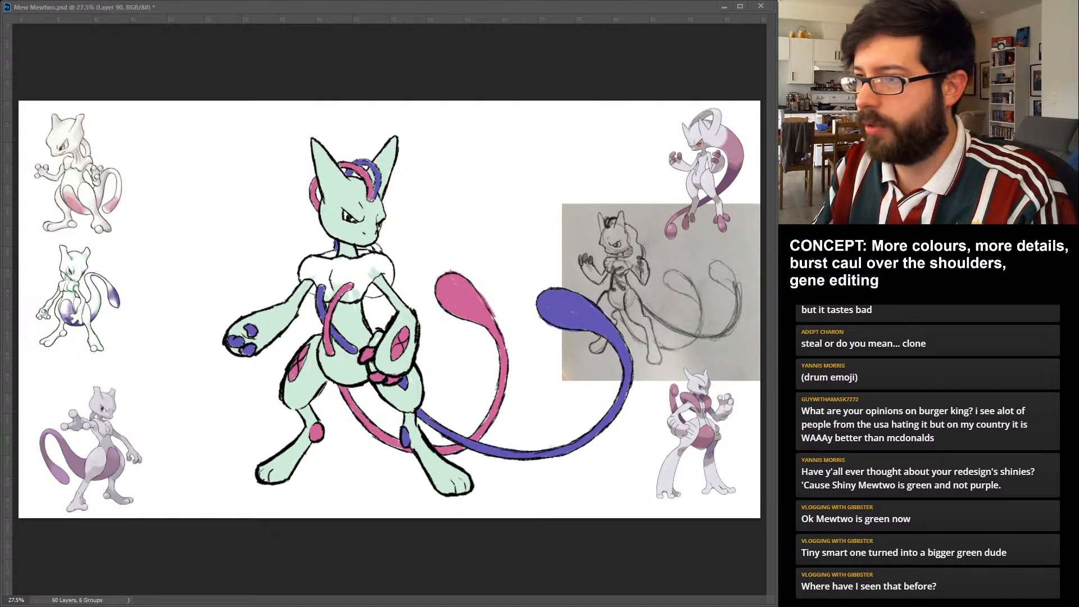
{"action": "left_click_drag", "start_coordinate": [373, 245], "coordinate": [381, 251]}
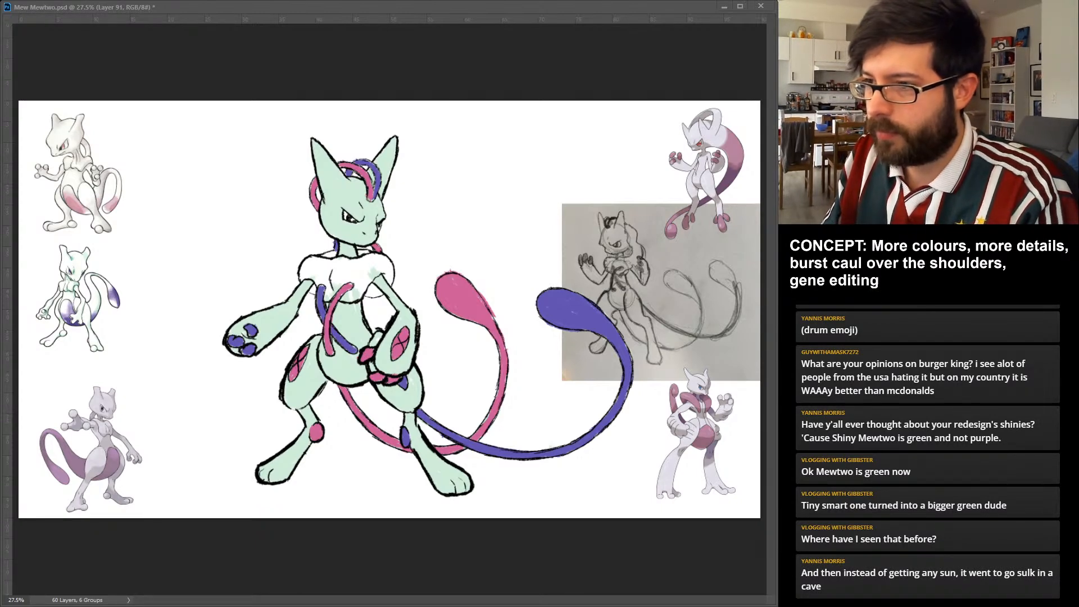
Fill the burst caul over the shoulders and chest with medium blue on a new layer.
{"action": "left_click_drag", "start_coordinate": [311, 263], "coordinate": [314, 292]}
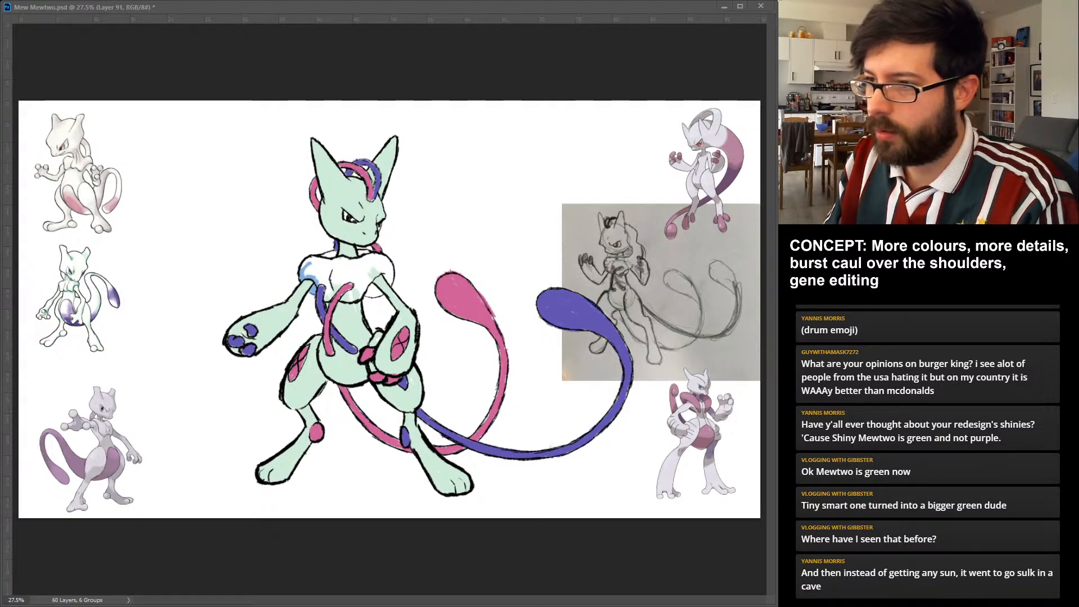
{"action": "left_click_drag", "start_coordinate": [312, 270], "coordinate": [341, 285]}
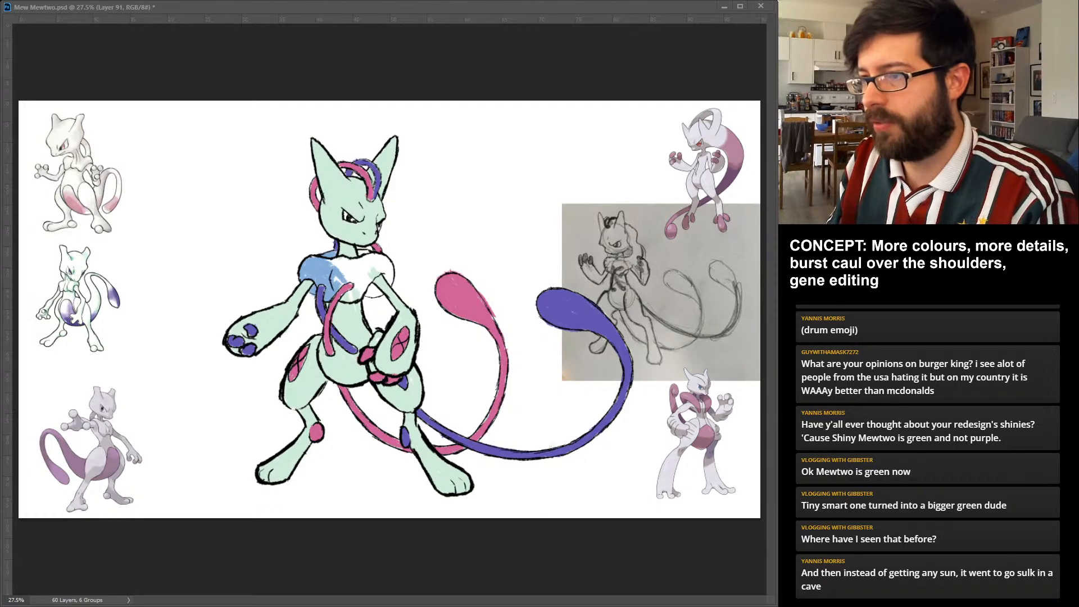
{"action": "left_click_drag", "start_coordinate": [340, 281], "coordinate": [369, 281]}
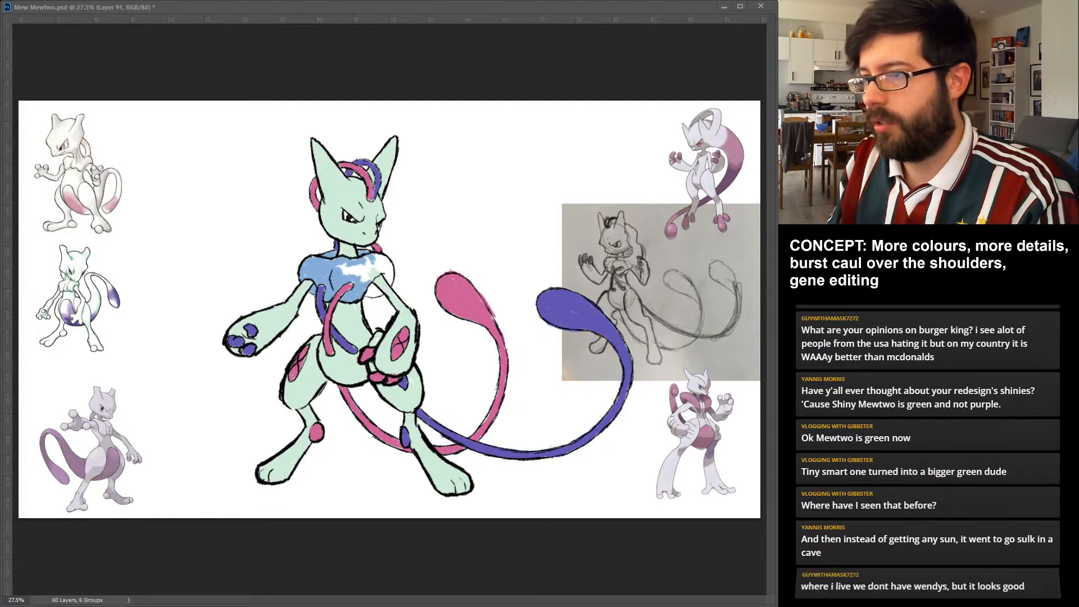
{"action": "left_click_drag", "start_coordinate": [340, 273], "coordinate": [382, 262]}
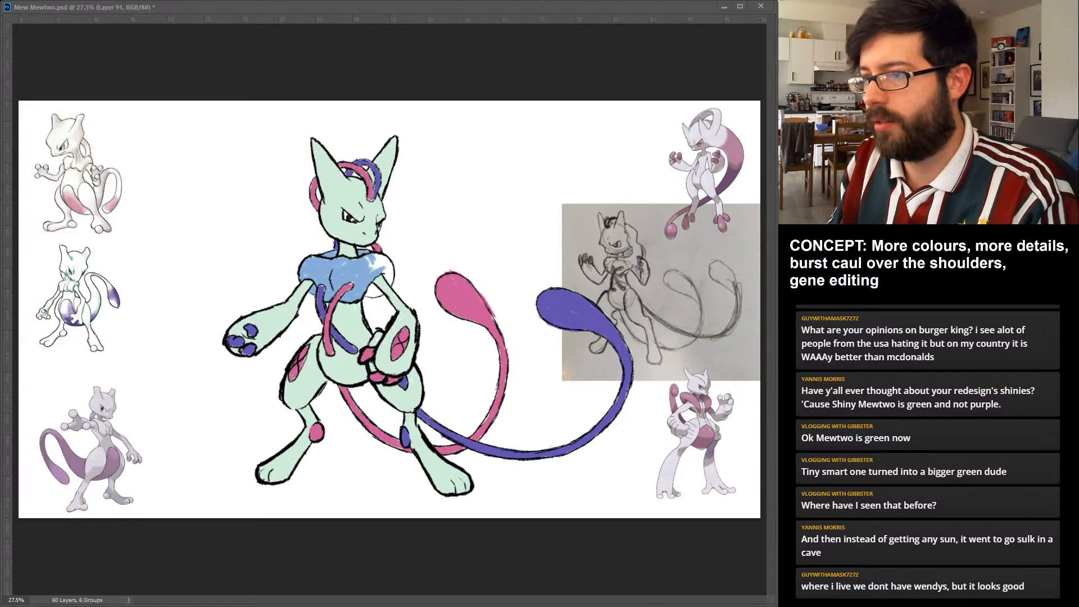
{"action": "left_click_drag", "start_coordinate": [368, 293], "coordinate": [380, 290]}
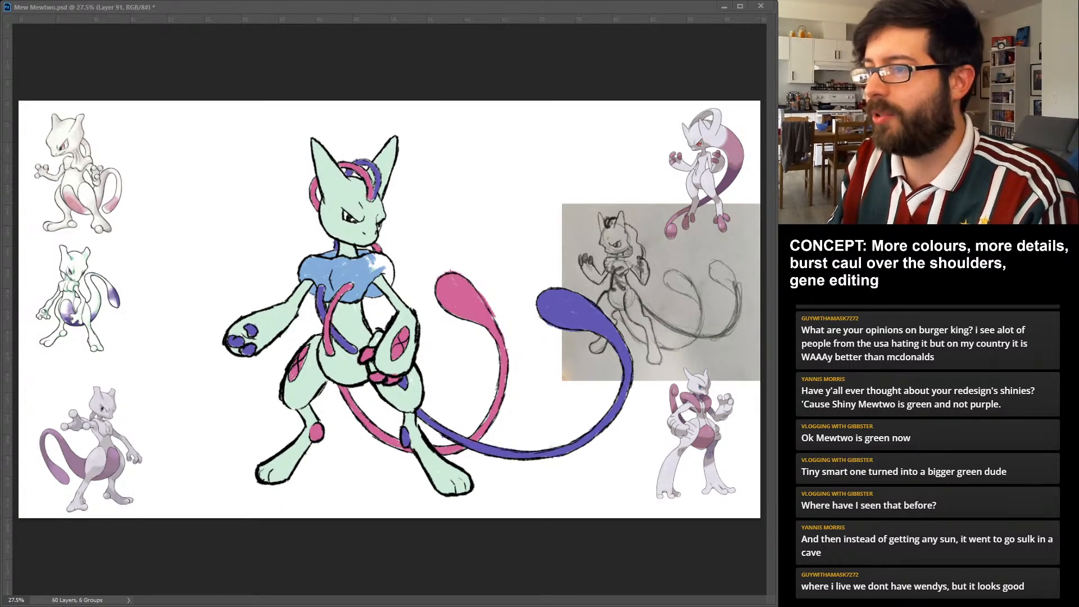
{"action": "left_click_drag", "start_coordinate": [375, 259], "coordinate": [388, 277]}
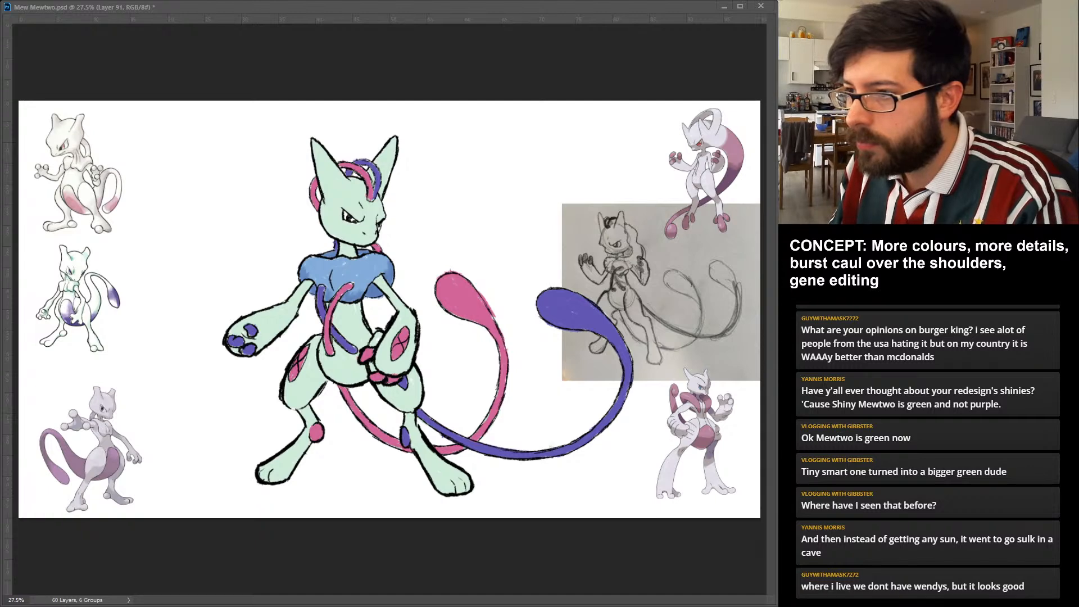
Scribble pink and violet vein marks on opposite sides of the shoulder caul and colour the eyes blue.
{"action": "left_click_drag", "start_coordinate": [364, 271], "coordinate": [378, 264]}
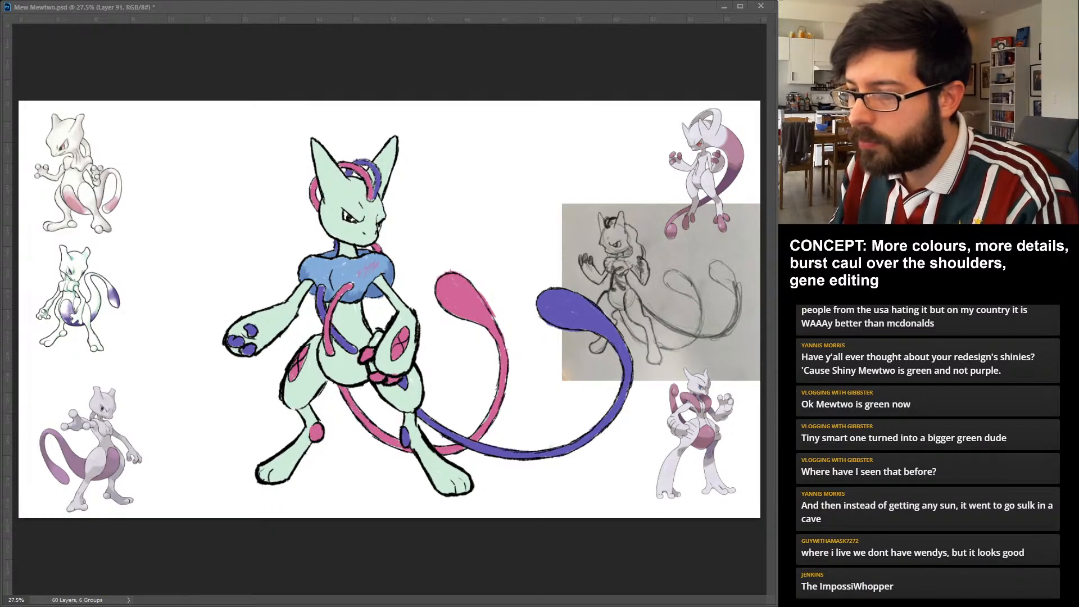
{"action": "left_click_drag", "start_coordinate": [315, 264], "coordinate": [328, 275]}
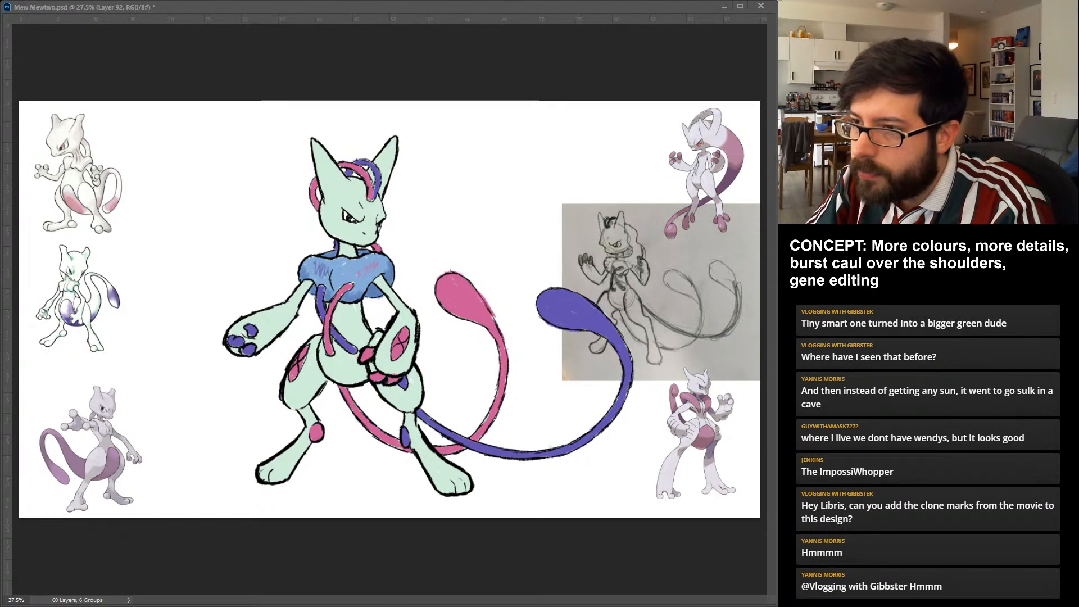
{"action": "left_click", "coordinate": [349, 218]}
Try a bluer hue on the violet tail and markings and pale pink on the body, and restore the blue-violet and mint.
{"action": "key", "text": "ctrl+z"}
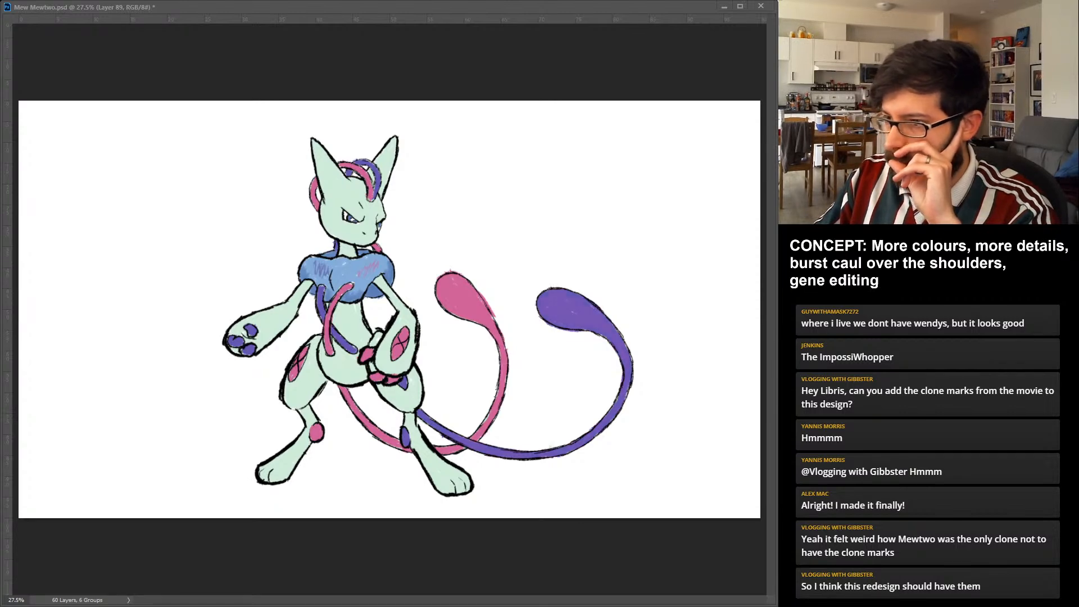
{"action": "key", "text": "ctrl+z"}
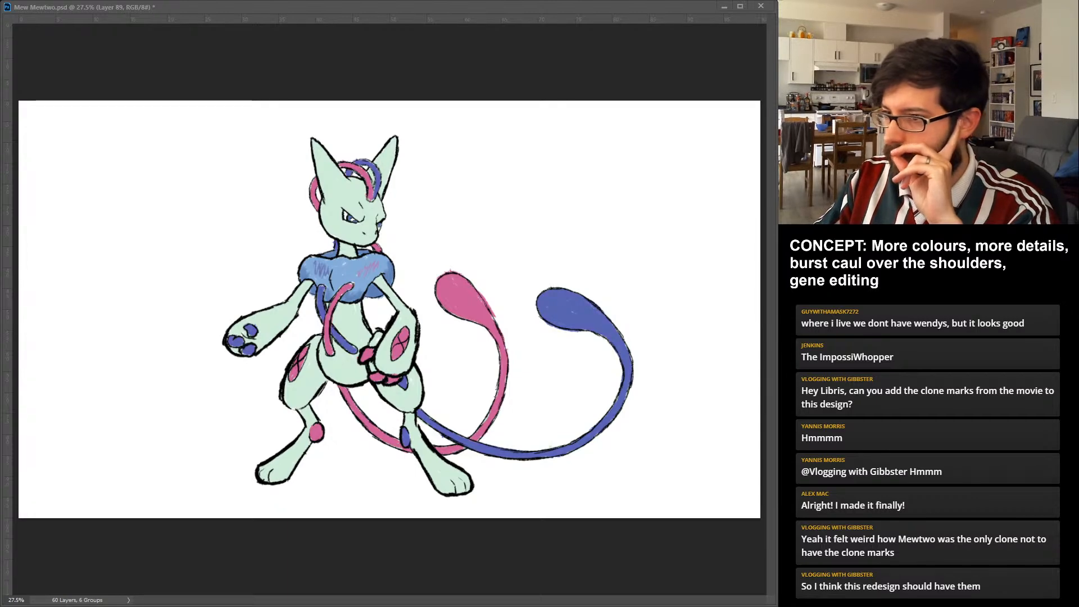
{"action": "key", "text": "ctrl+z"}
{"action": "key", "text": "ctrl+z"}
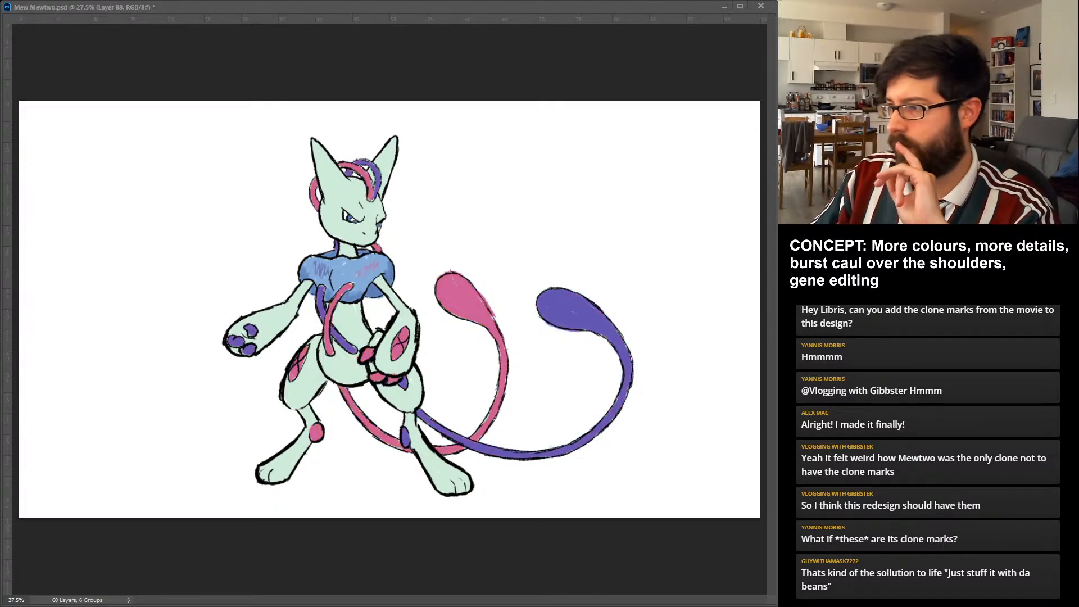
{"action": "key", "text": "ctrl+z"}
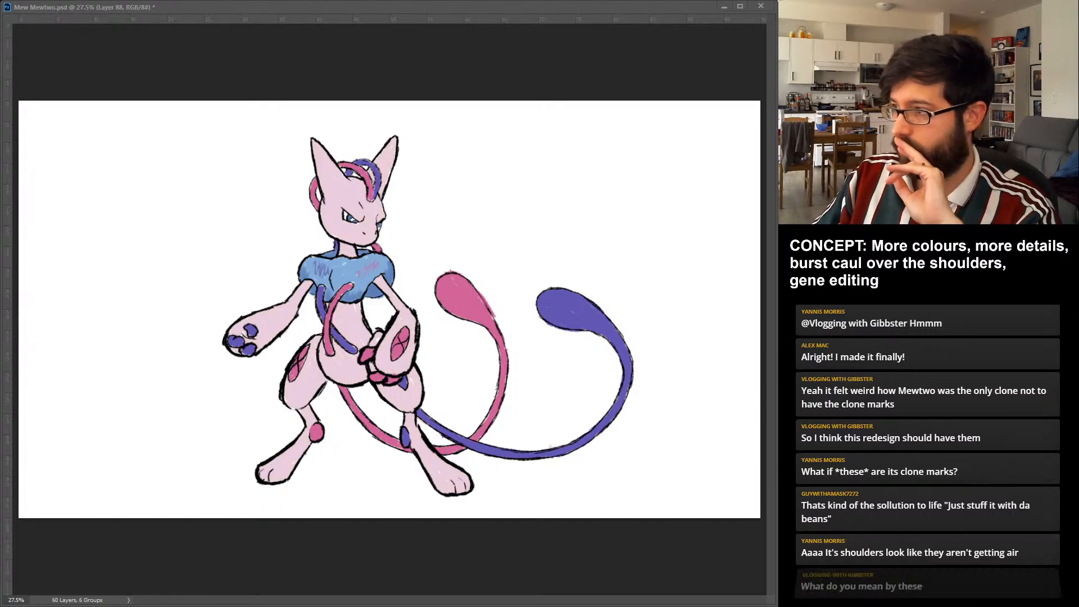
{"action": "key", "text": "ctrl+z"}
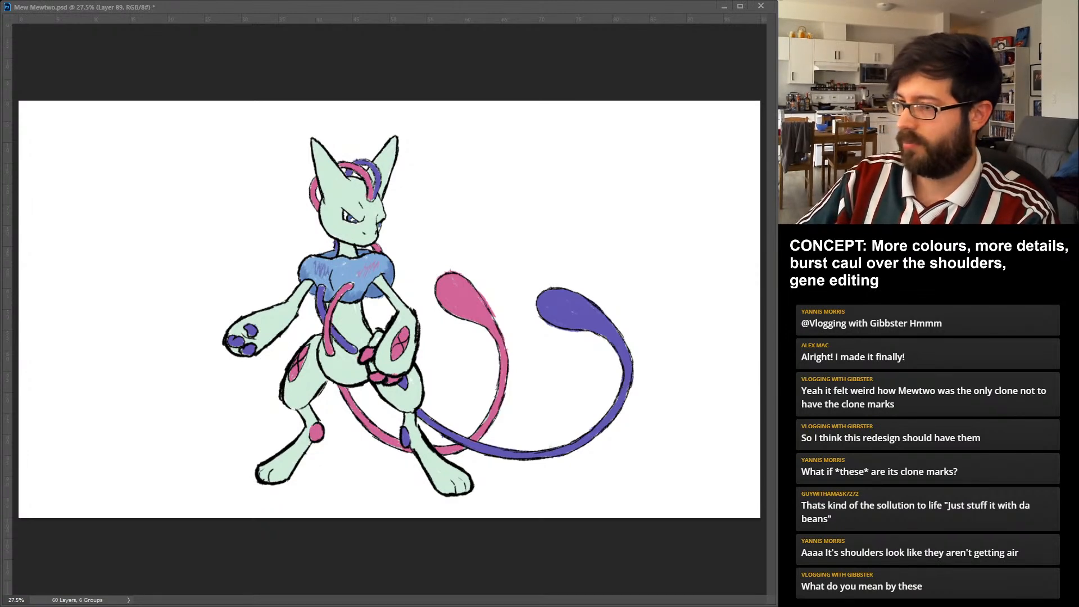
Try olive for the blue-violet accents and bright green for the pink ones, and undo both recolourings.
{"action": "key", "text": "ctrl+z"}
{"action": "key", "text": "ctrl+shift+alt+n"}
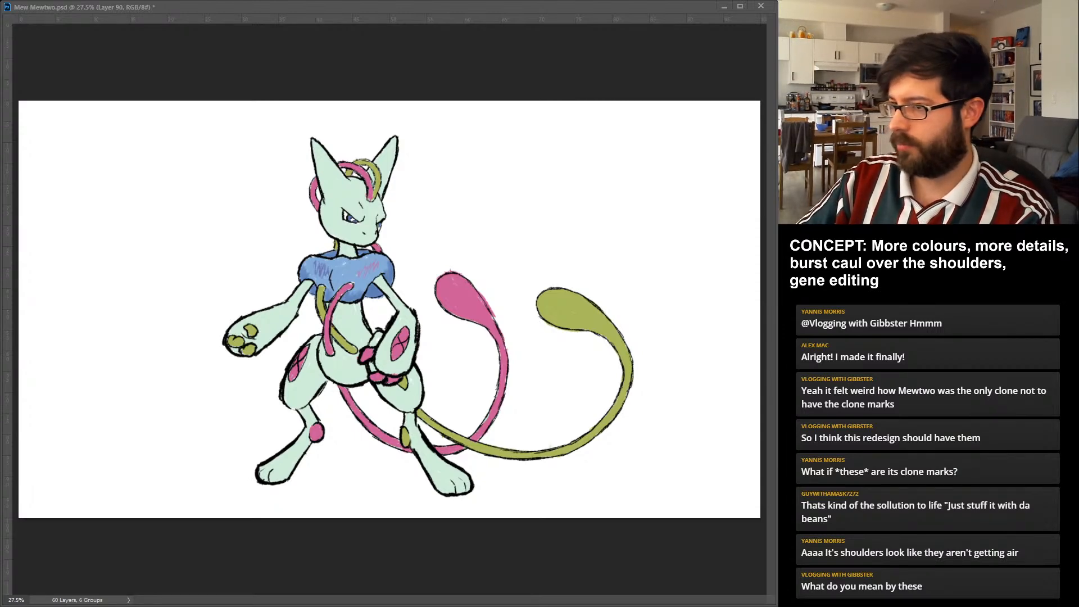
{"action": "key", "text": "alt+BackSpace"}
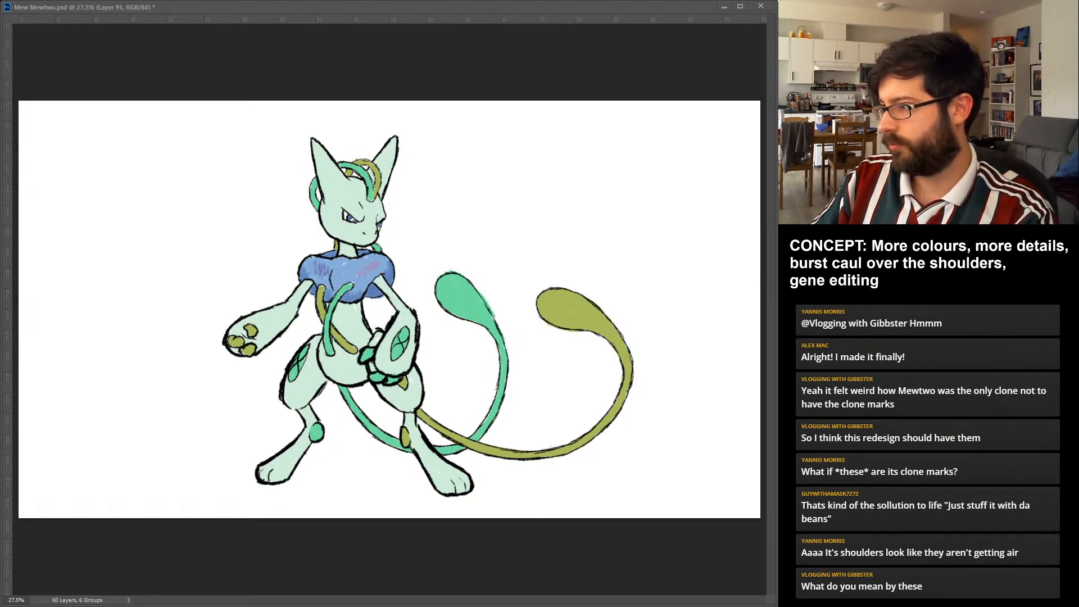
{"action": "key", "text": "ctrl+comma"}
{"action": "key", "text": "ctrl+comma"}
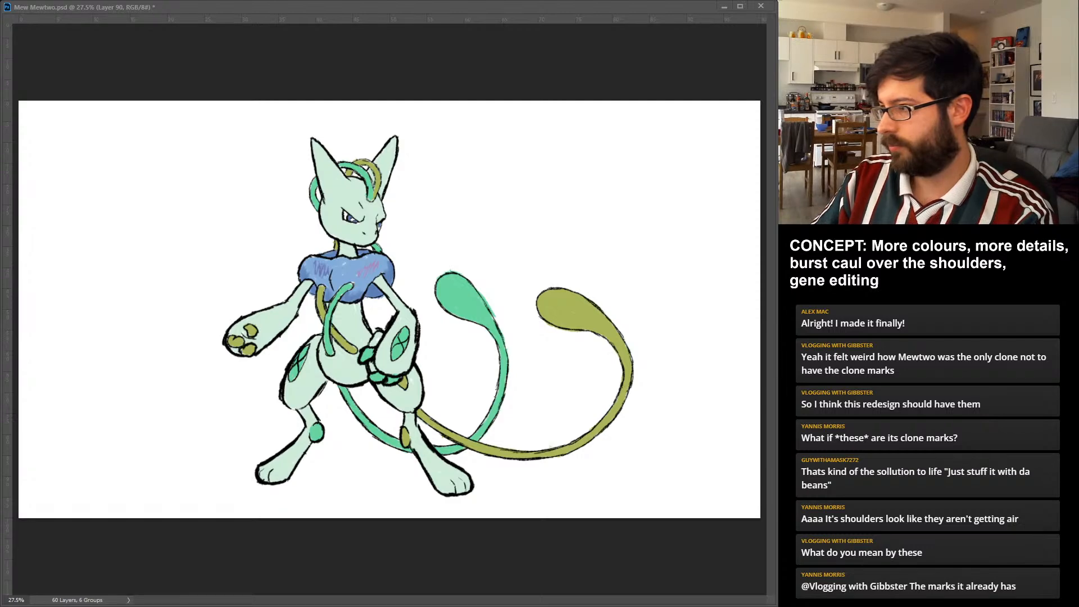
{"action": "key", "text": "ctrl+comma"}
{"action": "key", "text": "ctrl+comma"}
{"action": "key", "text": "ctrl+z"}
{"action": "key", "text": "ctrl+z"}
{"action": "key", "text": "ctrl+z"}
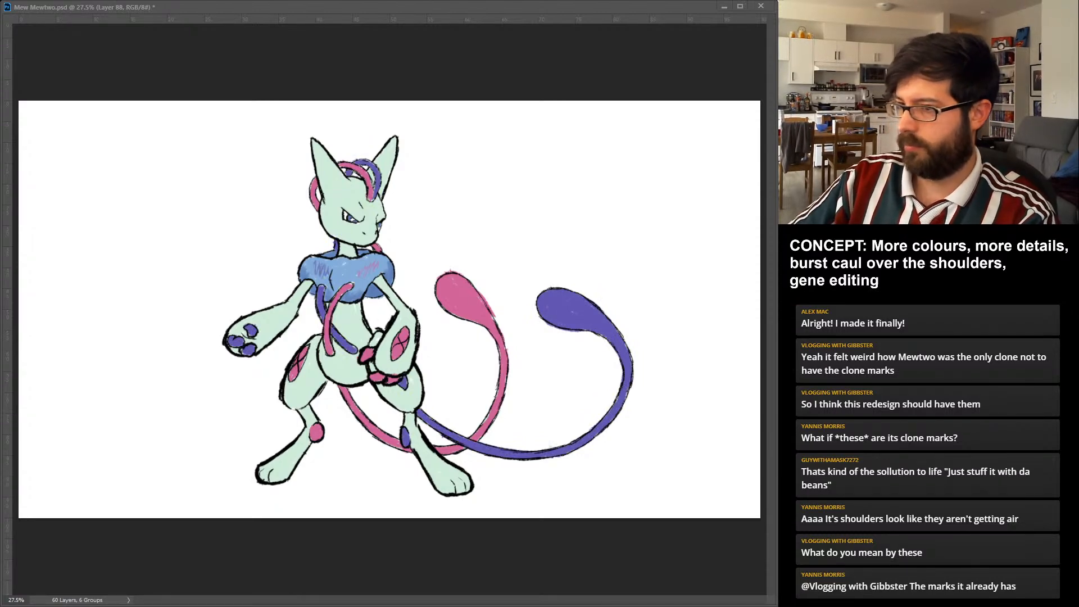
Apply a Hue/Saturation adjustment layer giving a mint body with olive and green accents, masking the shoulder caul to keep it blue.
{"action": "key", "text": "ctrl+z"}
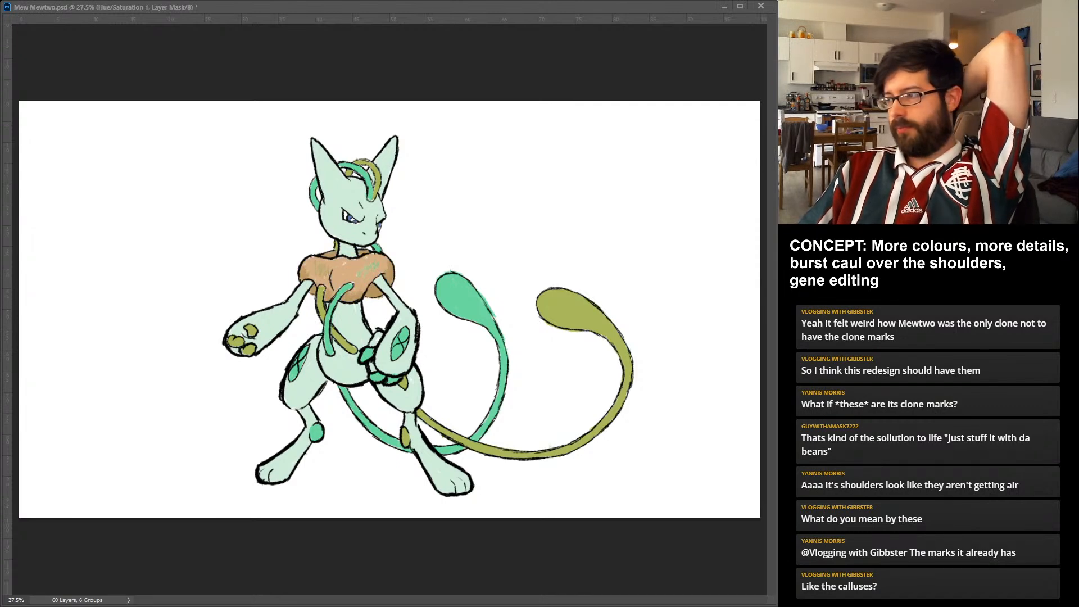
{"action": "key", "text": "ctrl+z"}
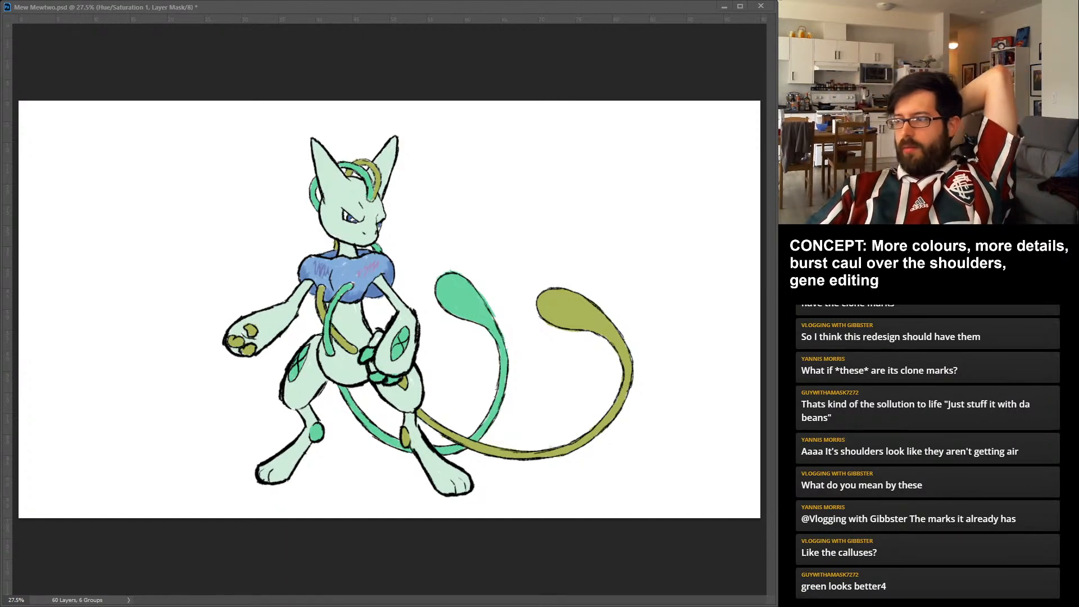
{"action": "key", "text": "ctrl+z"}
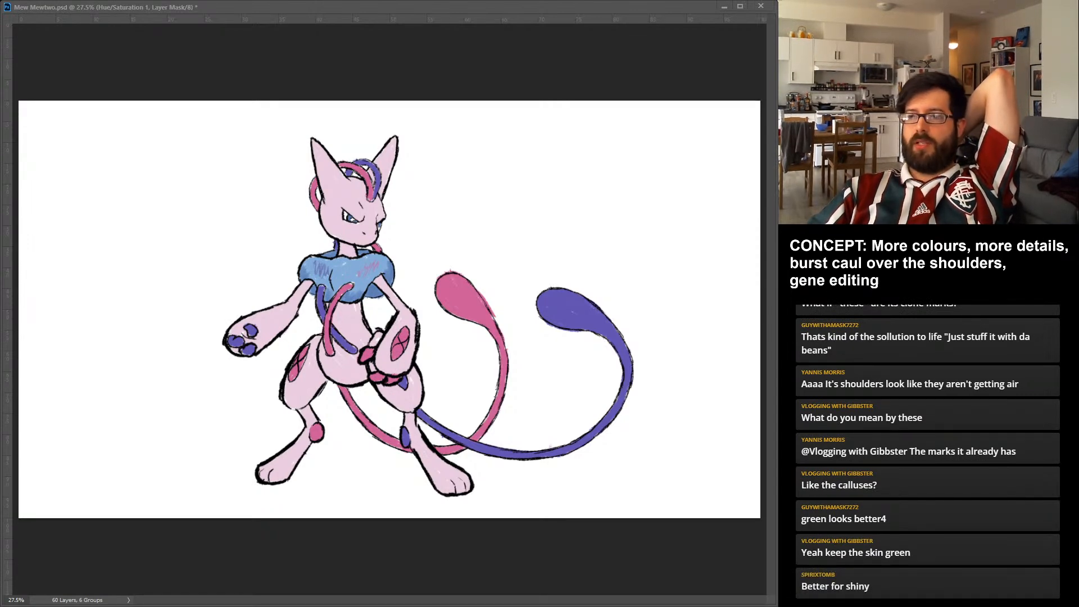
{"action": "key", "text": "ctrl+z"}
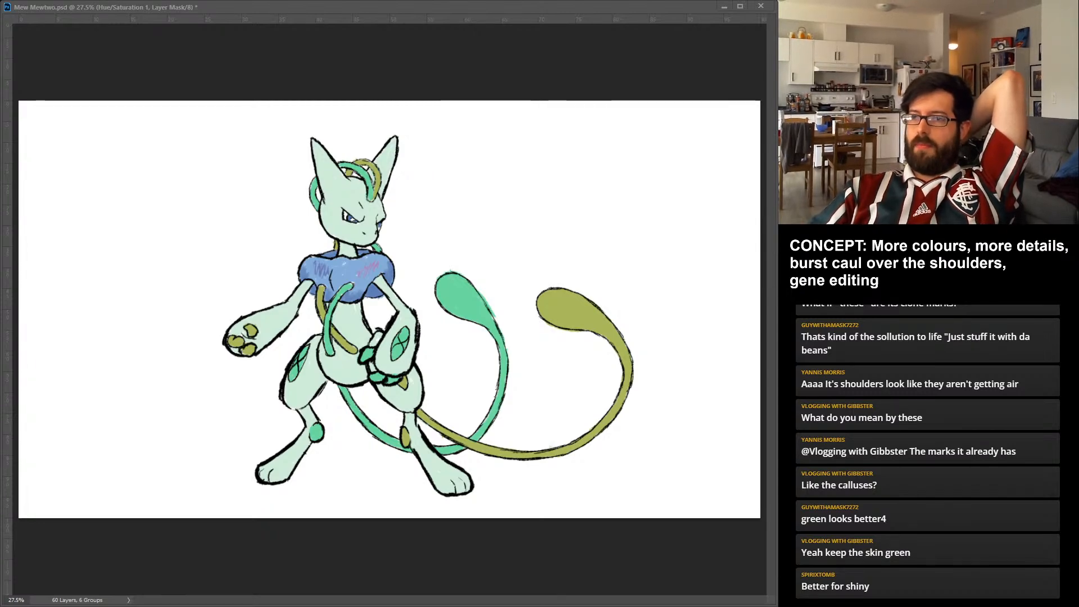
{"action": "key", "text": "ctrl+2"}
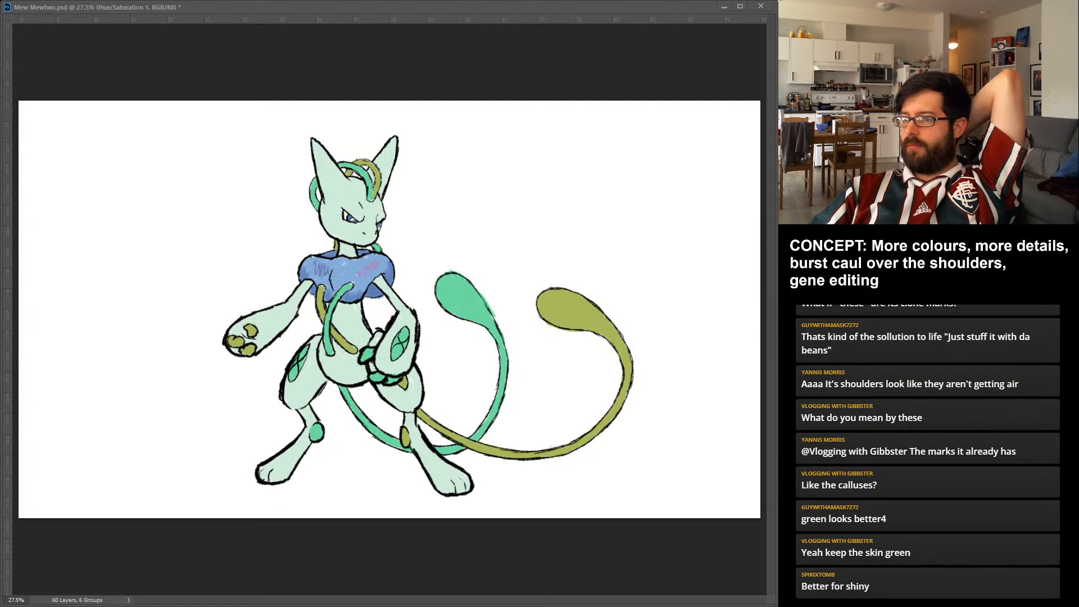
Recolour Mewtwo with a mint body and blue-violet and green accents, keeping the caul blue and undoing the blue fill over the canvas.
{"action": "key", "text": "ctrl+backslash"}
{"action": "key", "text": "ctrl+2"}
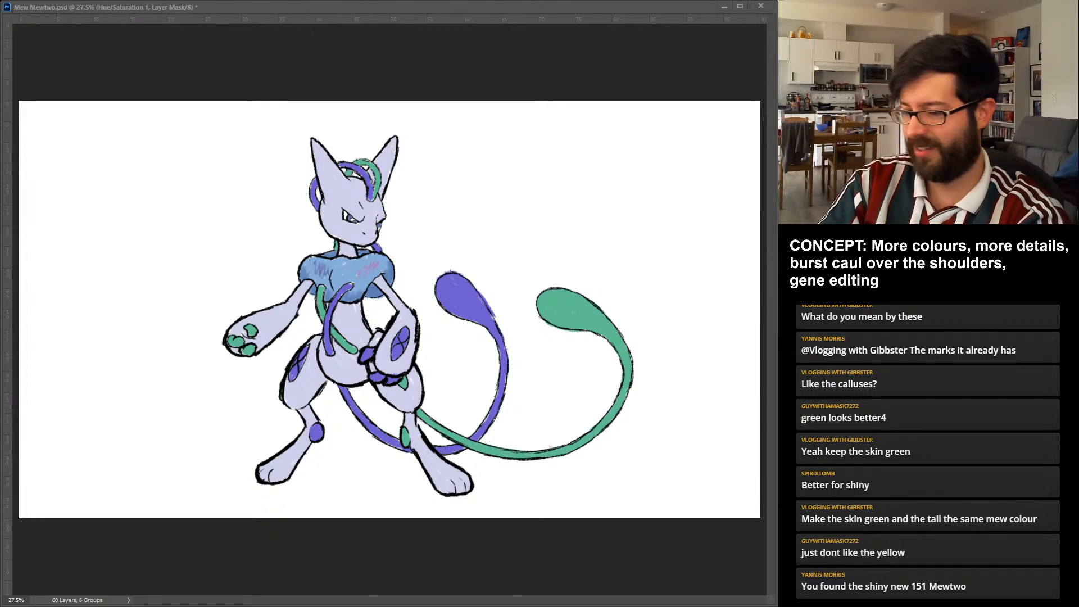
{"action": "key", "text": "ctrl+j"}
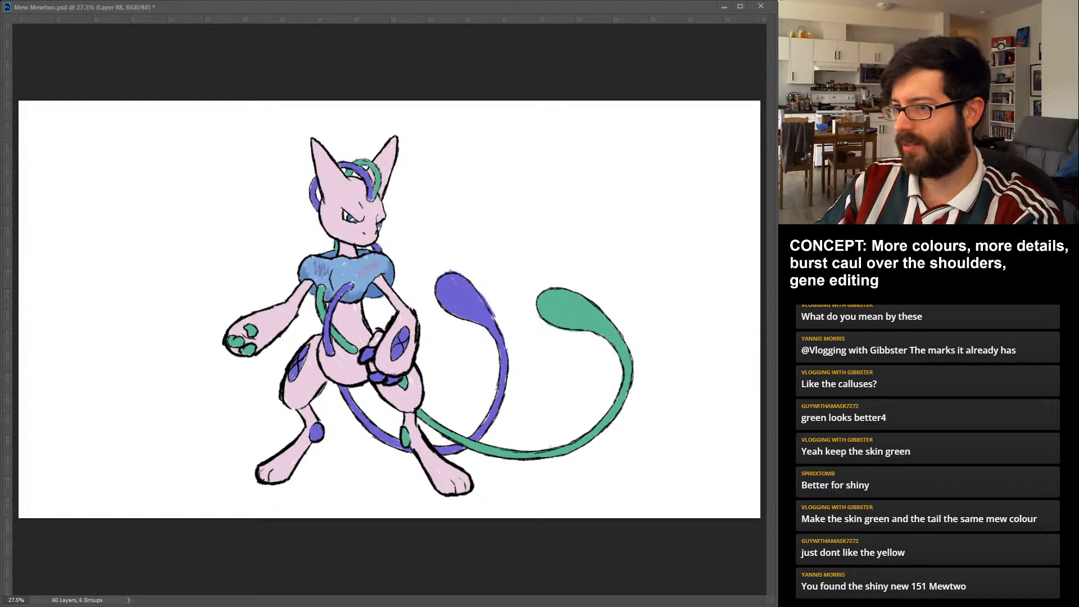
{"action": "key", "text": "alt+BackSpace"}
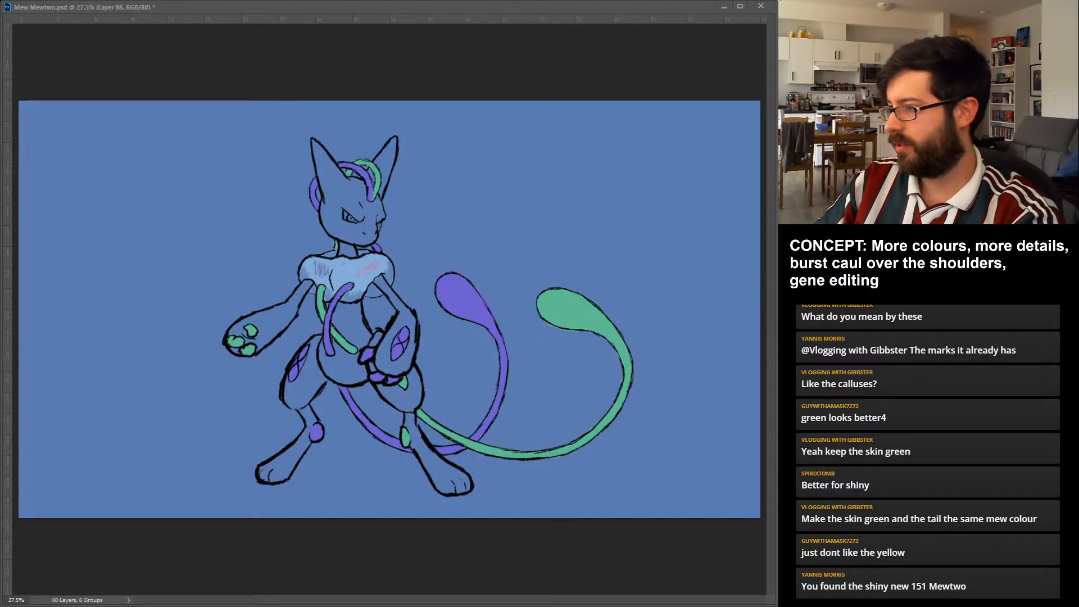
{"action": "key", "text": "ctrl+z"}
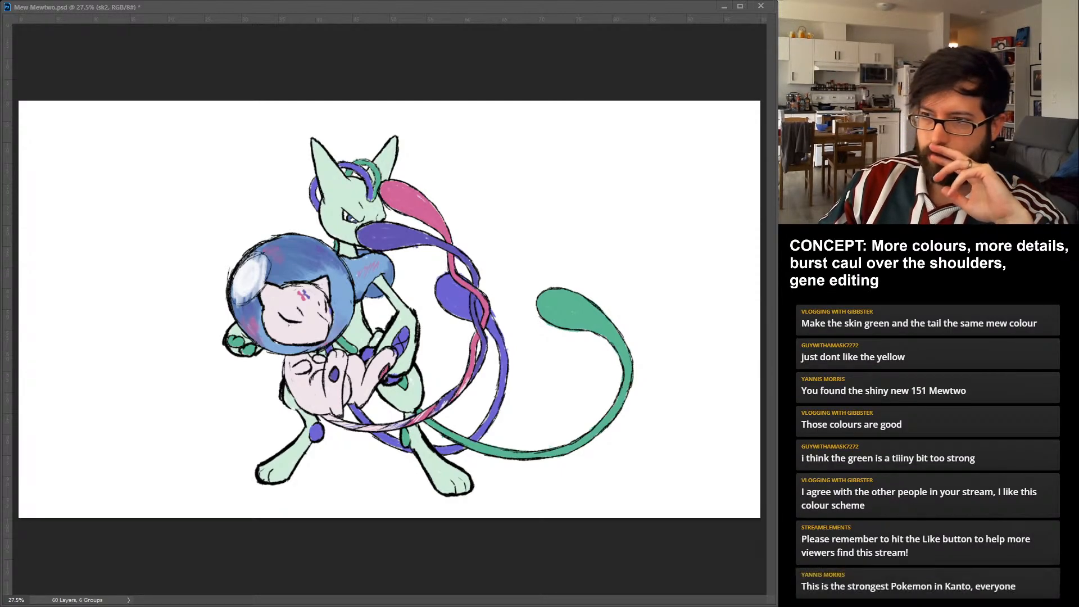
Bring Mew out from in front of Mewtwo and place it on the right half of the canvas.
{"action": "left_click_drag", "start_coordinate": [275, 254], "coordinate": [244, 244]}
{"action": "key", "text": "ctrl+z"}
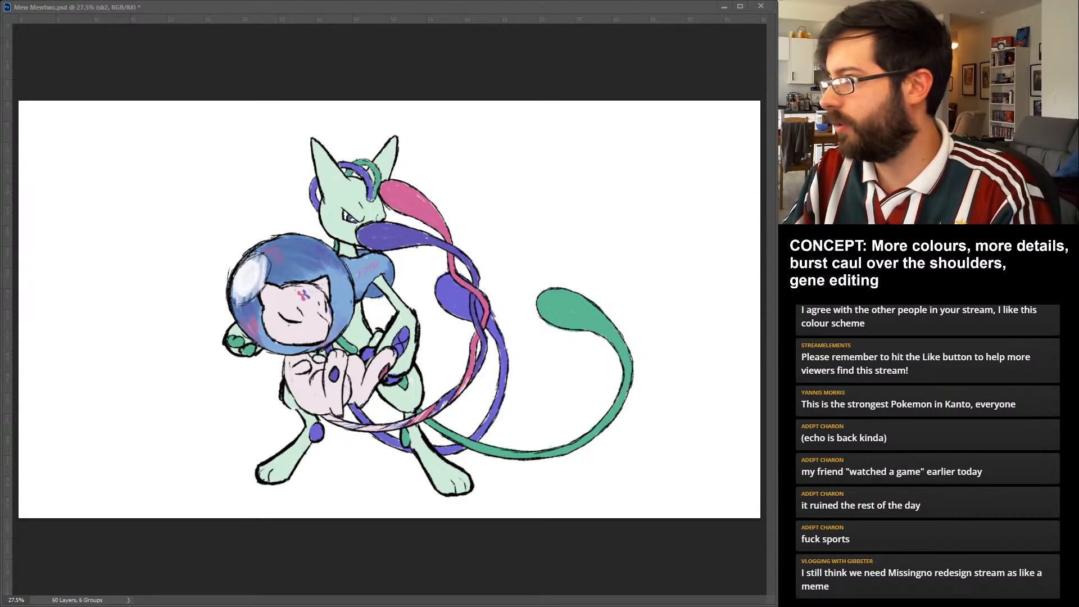
{"action": "left_click_drag", "start_coordinate": [297, 314], "coordinate": [524, 261]}
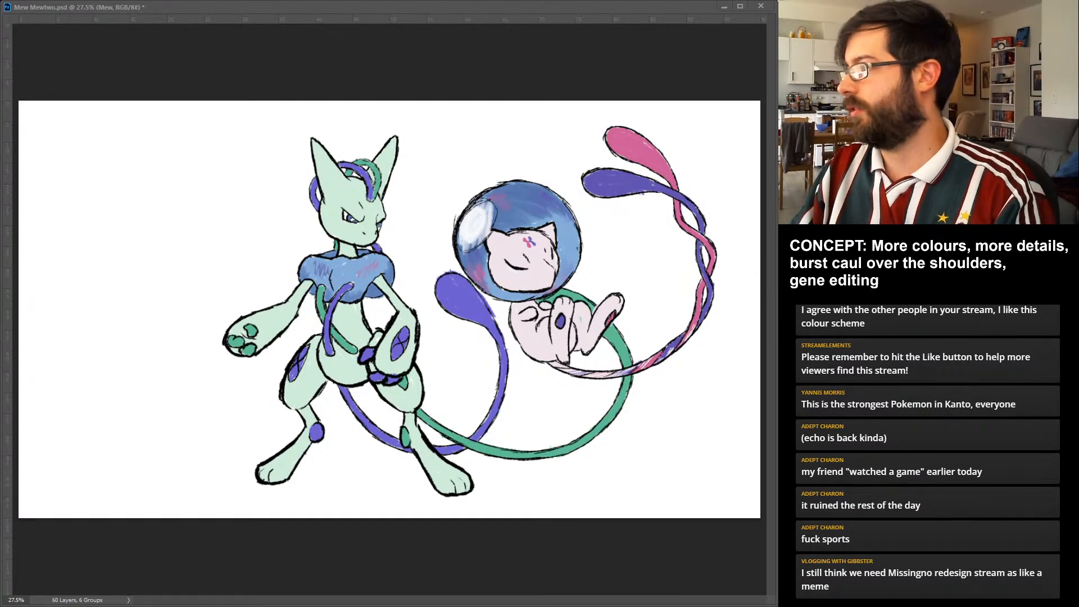
Shift Mewtwo to the left side of the canvas, clear of Mew, and save the document.
{"action": "key", "text": "alt+bracketleft"}
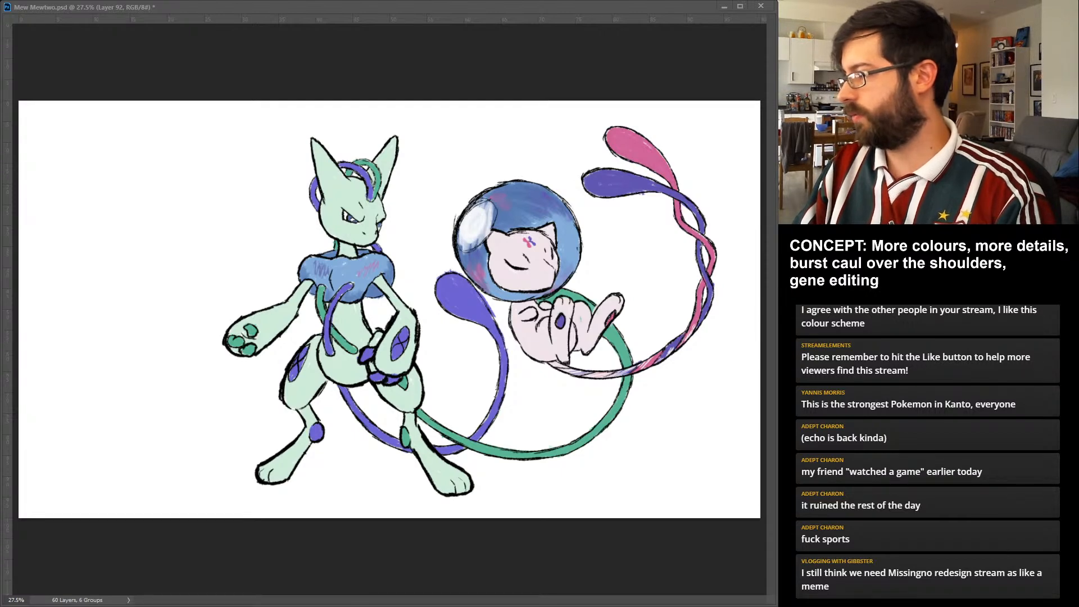
{"action": "key", "text": "alt+bracketleft"}
{"action": "key", "text": "alt+bracketright"}
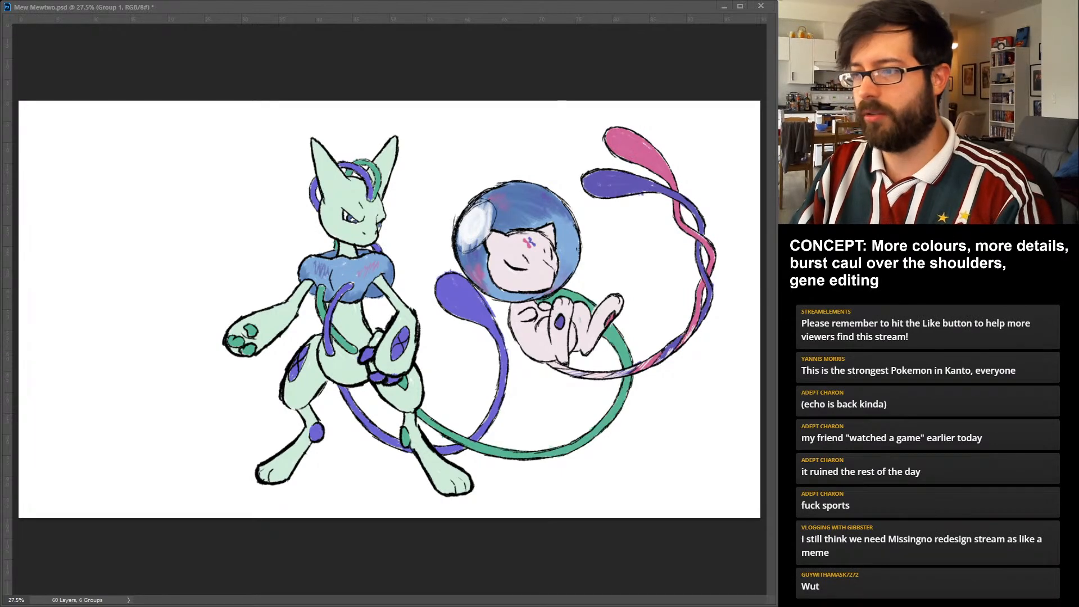
{"action": "key", "text": "ctrl+z"}
{"action": "key", "text": "ctrl+z"}
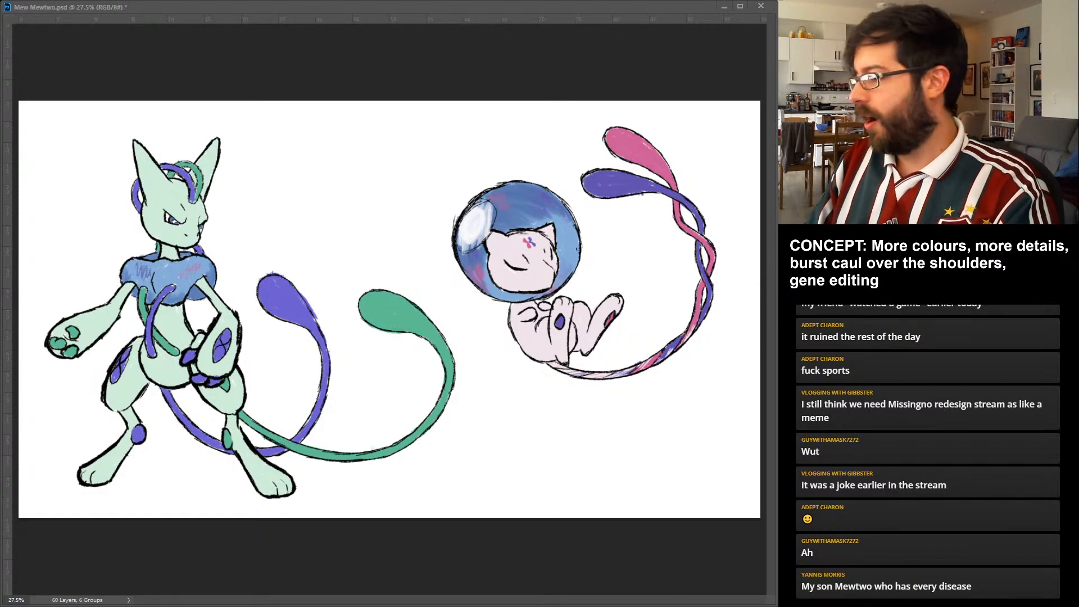
{"action": "key", "text": "ctrl+s"}
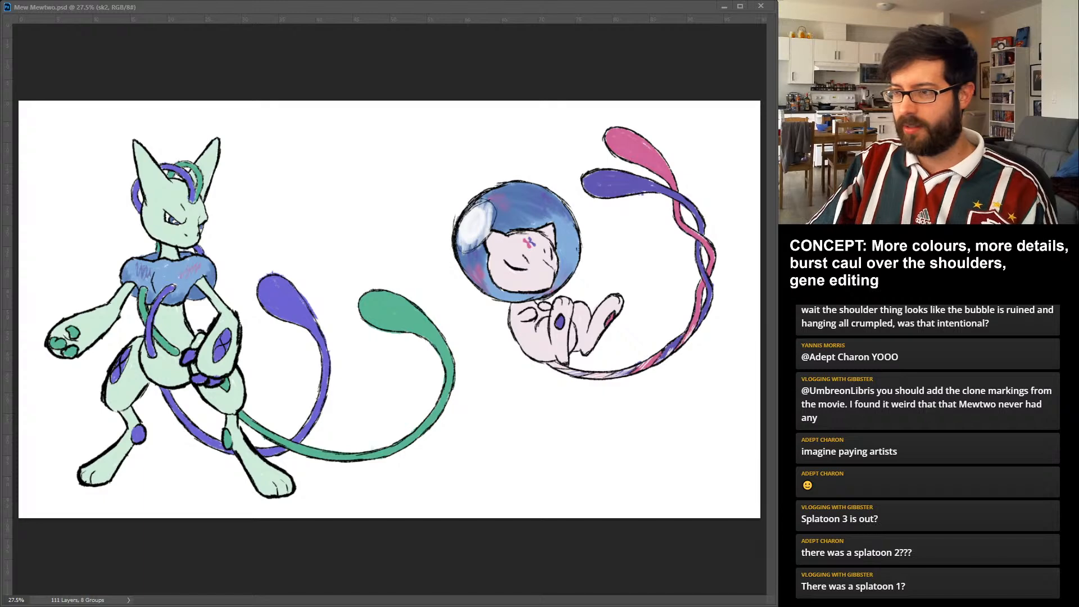
Enlarge the Mew drawing slightly and place it a little lower beside Mewtwo.
{"action": "key", "text": "ctrl+z"}
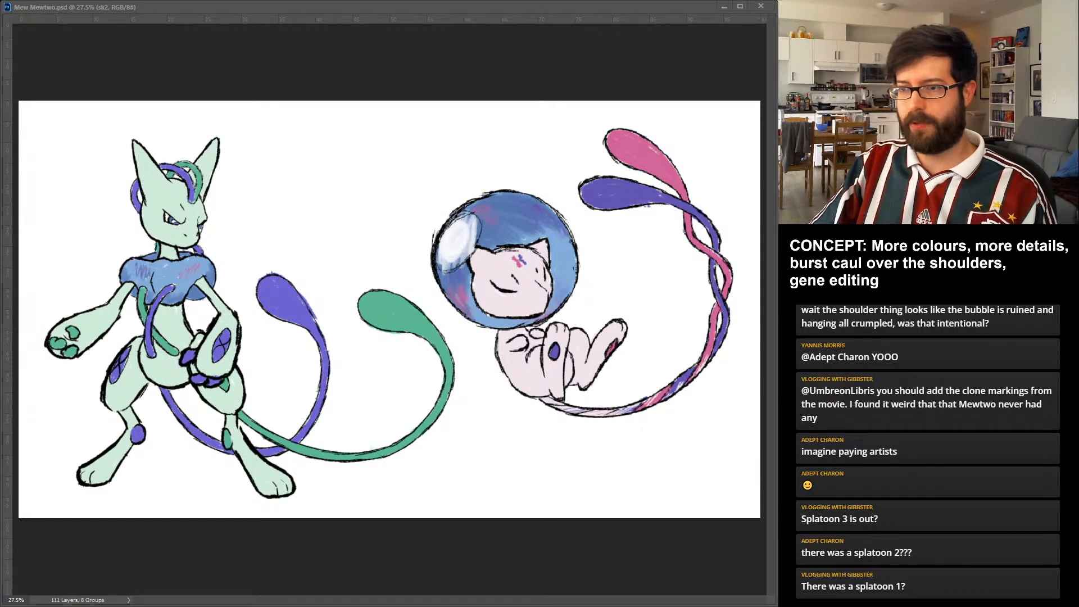
{"action": "key", "text": "ctrl+z"}
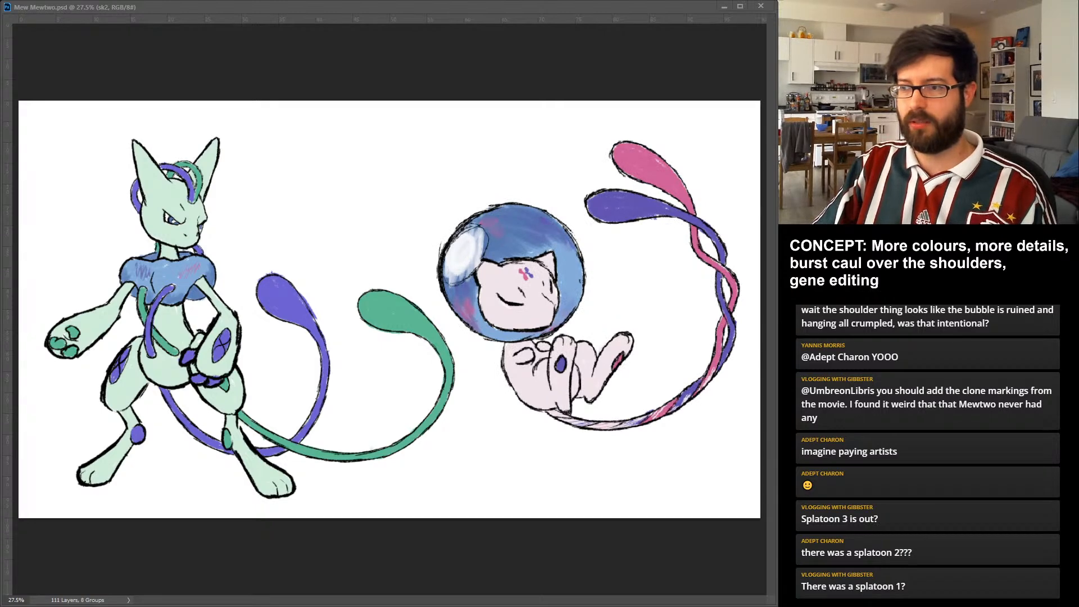
{"action": "key", "text": "Return"}
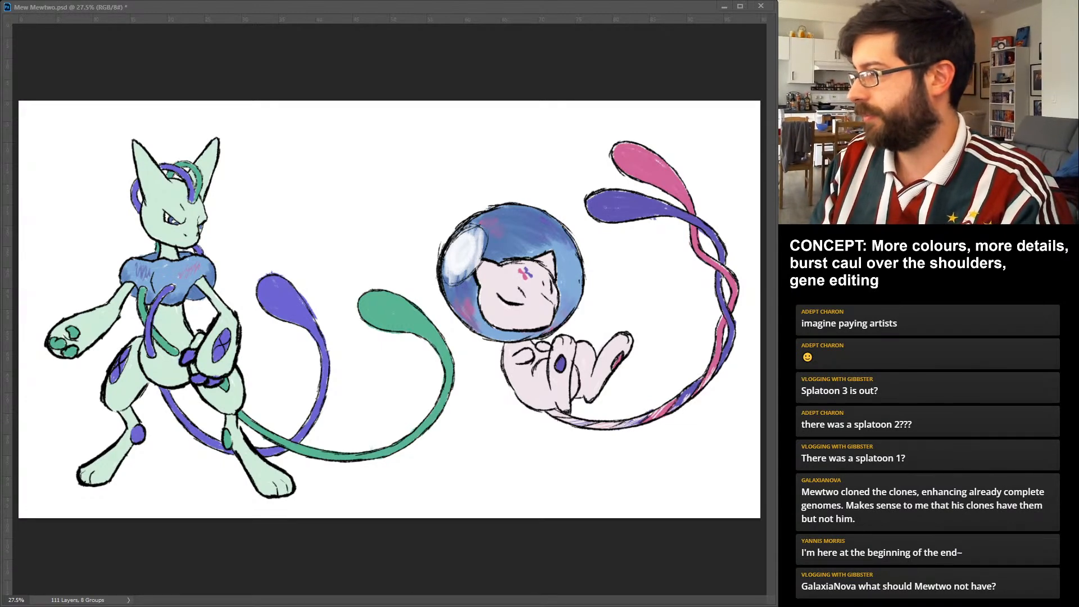
Hide Mewtwo, move Mew to the middle of the canvas, and preview the sketch faded before restoring full opacity.
{"action": "key", "text": "ctrl+comma"}
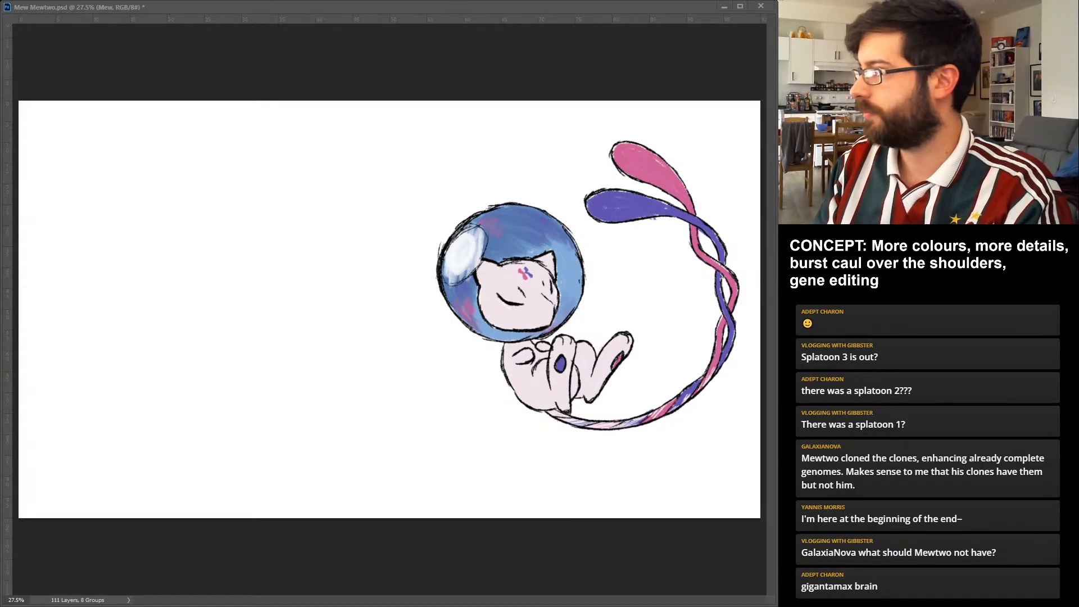
{"action": "key", "text": "ctrl+z"}
{"action": "key", "text": "ctrl+z"}
{"action": "key", "text": "ctrl+z"}
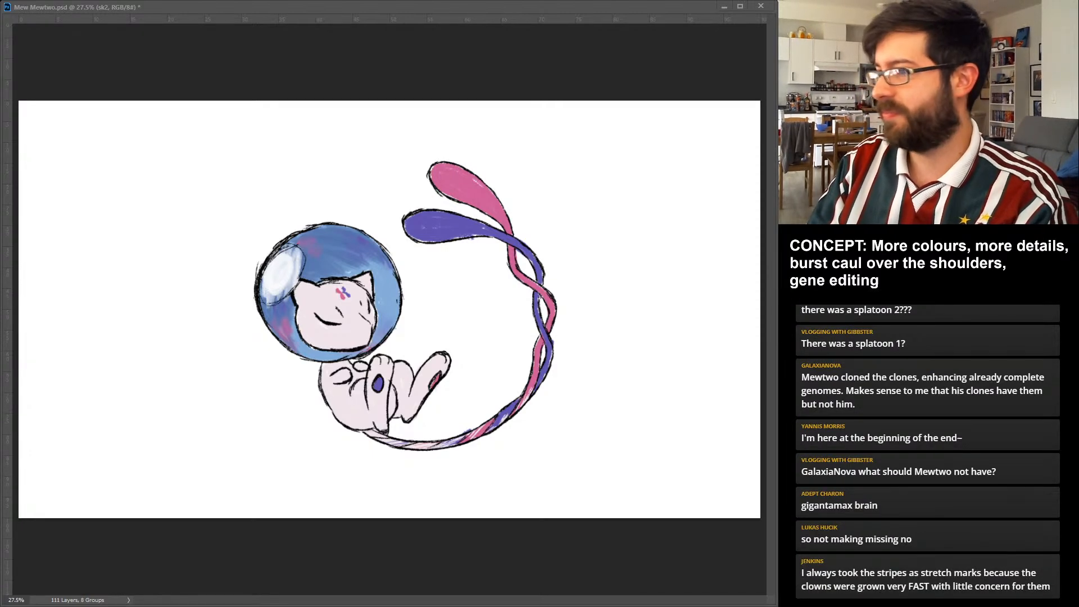
{"action": "key", "text": "3"}
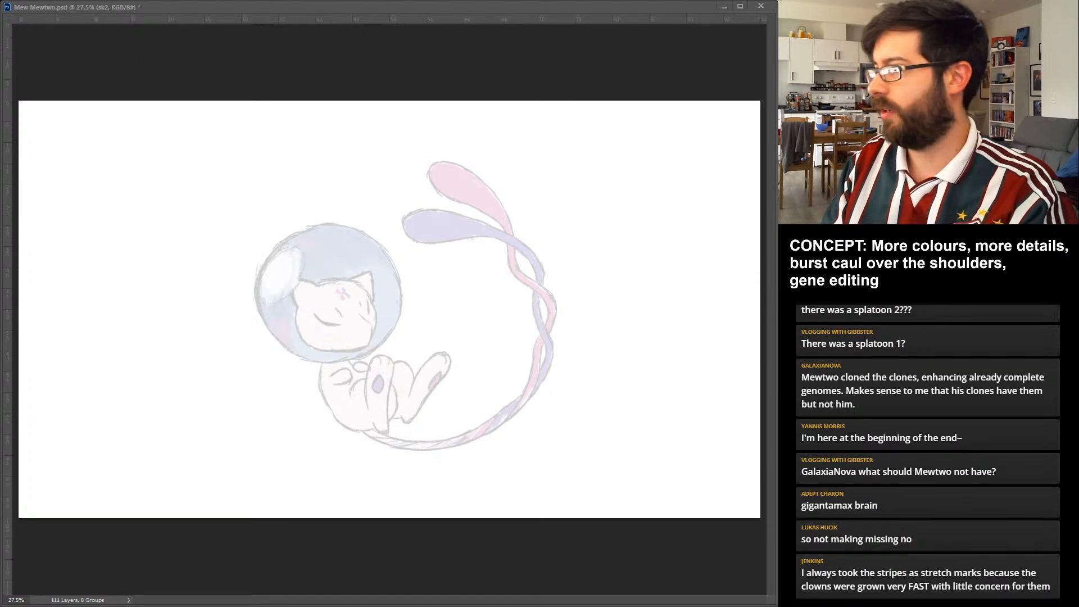
{"action": "key", "text": "0"}
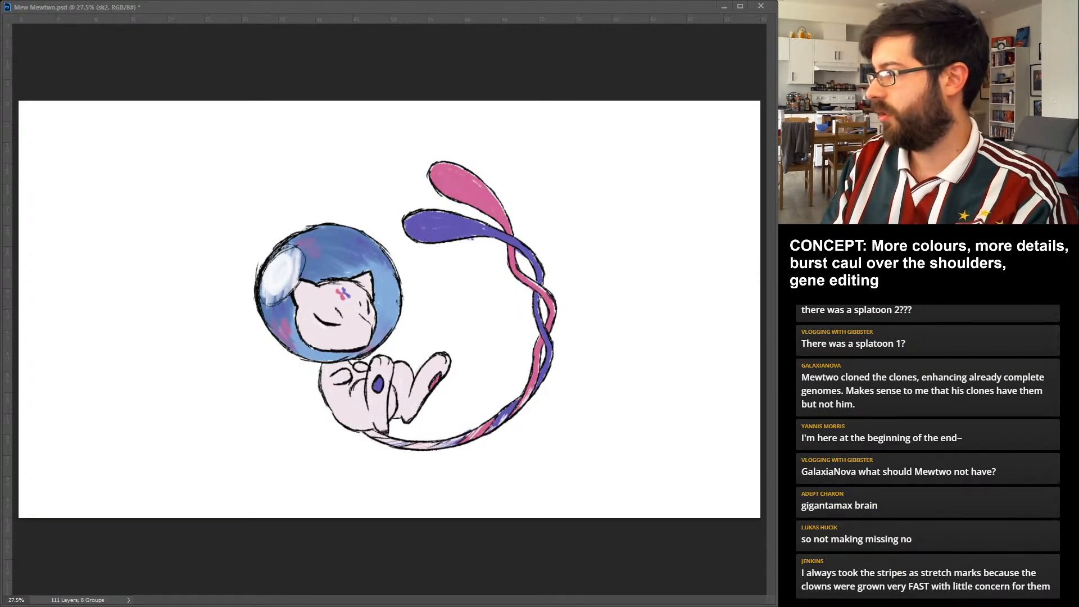
Stamp a column of light blue, medium blue, pale pink, violet and pink swatches beside Mew on the Pallet layer.
{"action": "key", "text": "alt+bracketleft"}
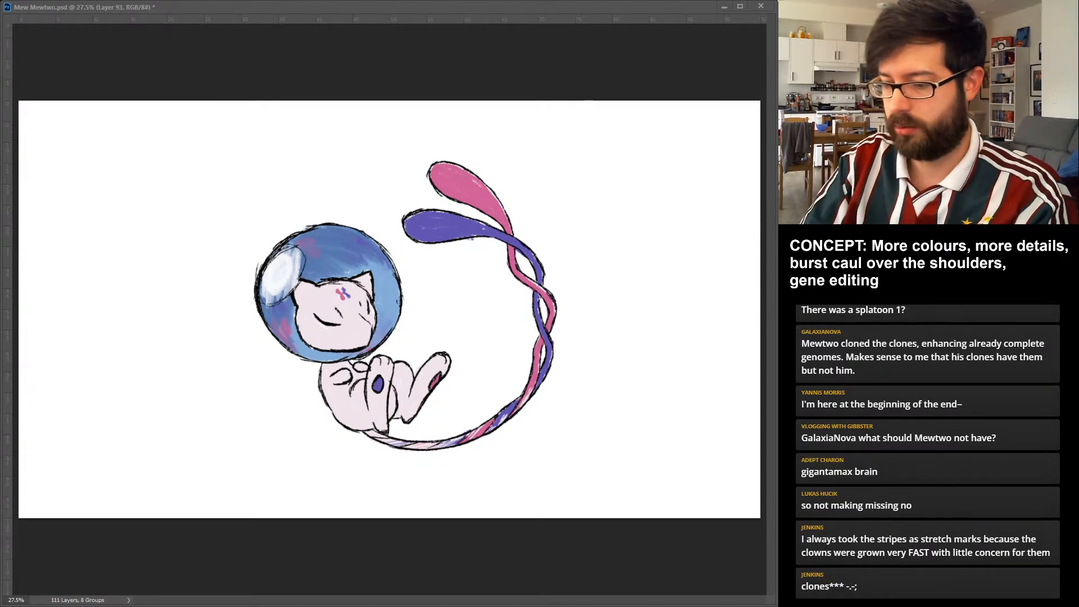
{"action": "key", "text": "alt+bracketleft"}
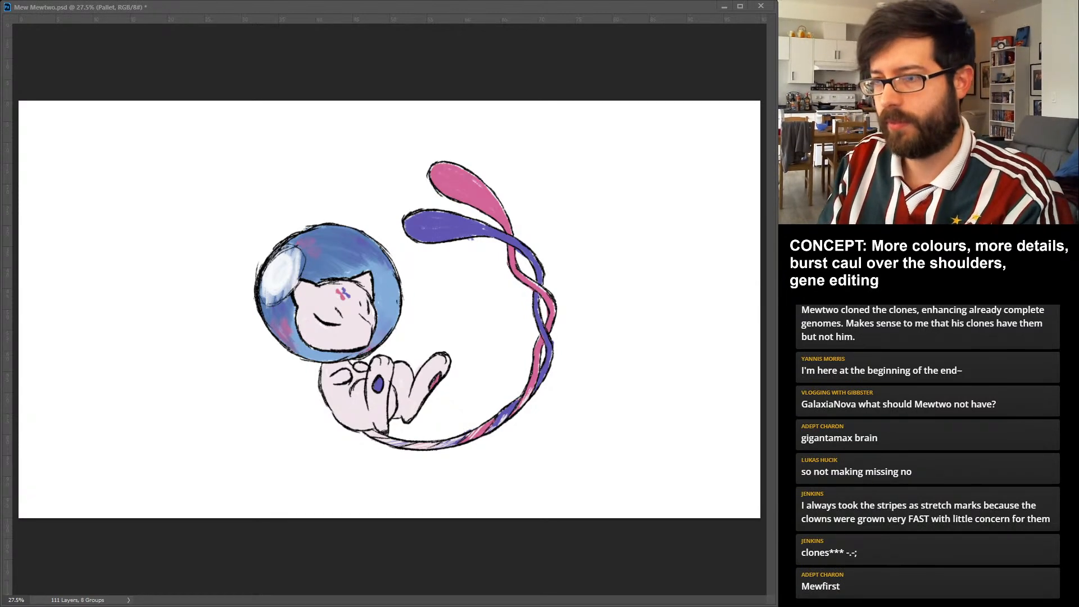
{"action": "left_click", "coordinate": [55, 138]}
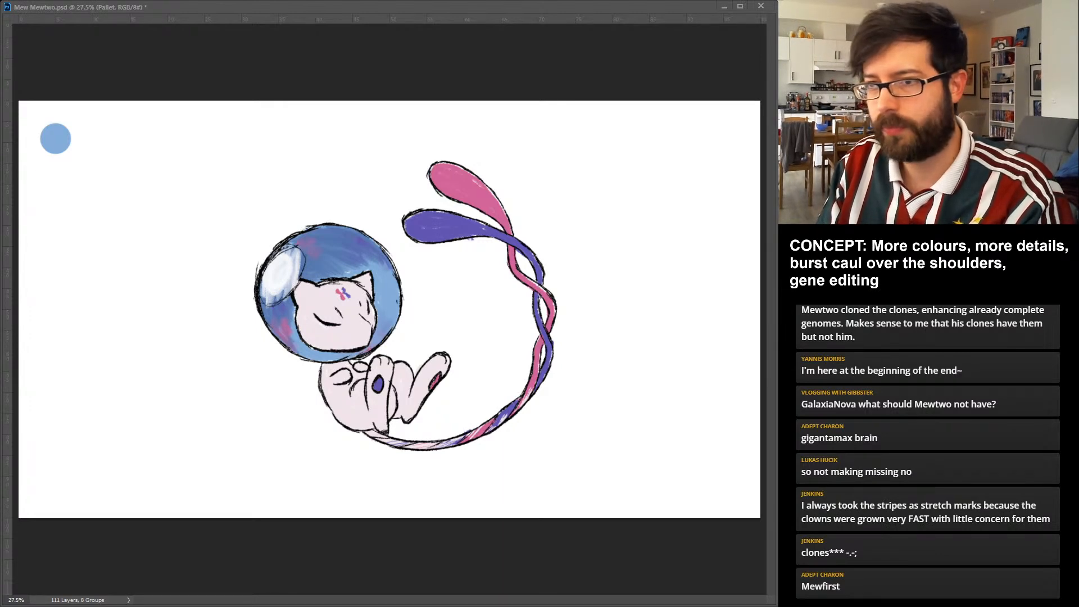
{"action": "left_click", "coordinate": [56, 178]}
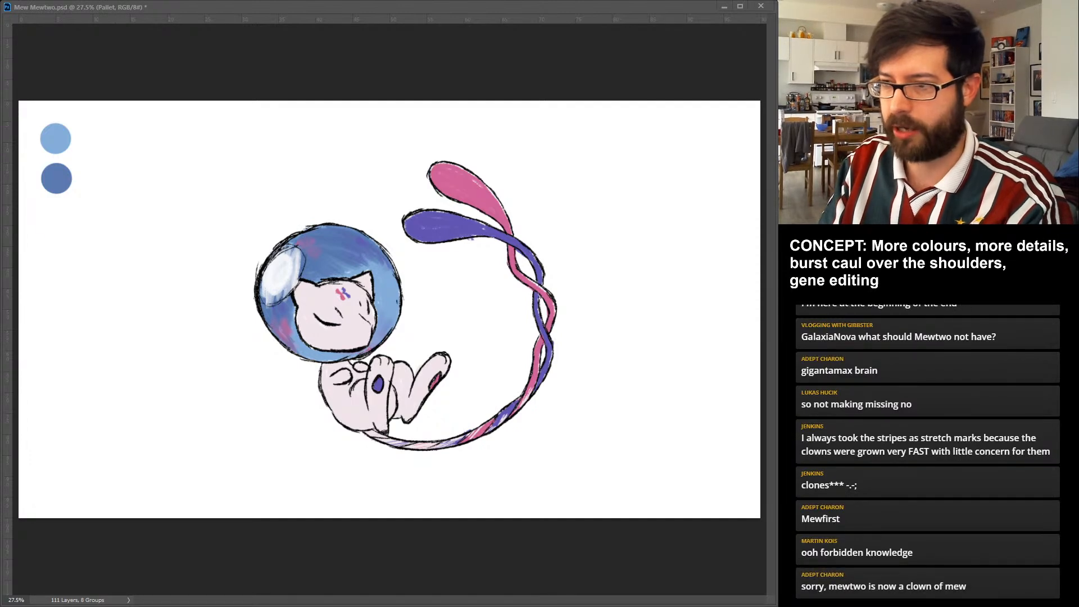
{"action": "left_click", "coordinate": [56, 219]}
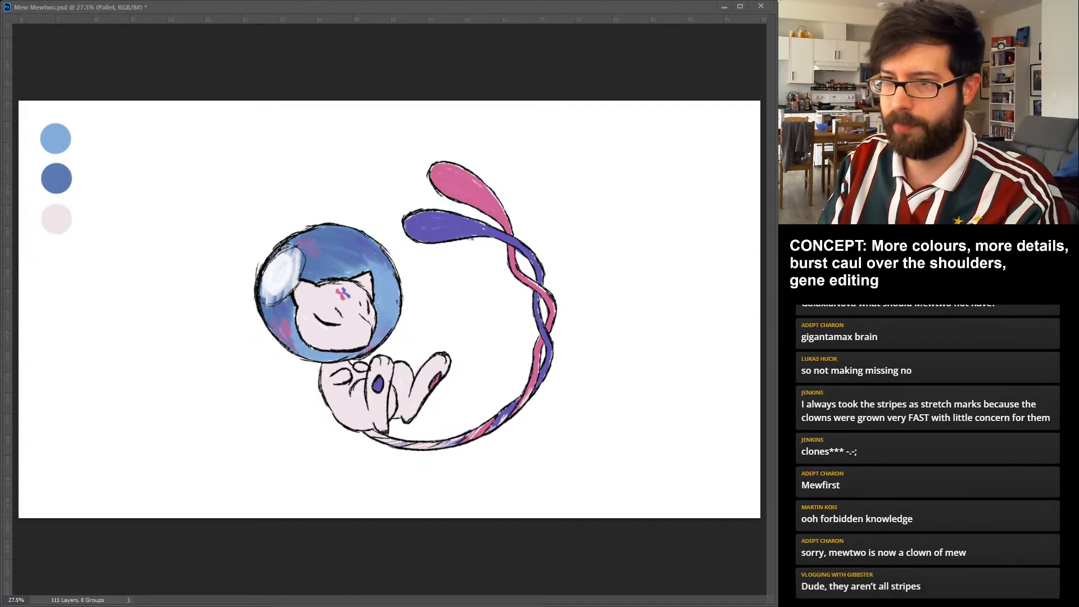
{"action": "left_click", "coordinate": [54, 257]}
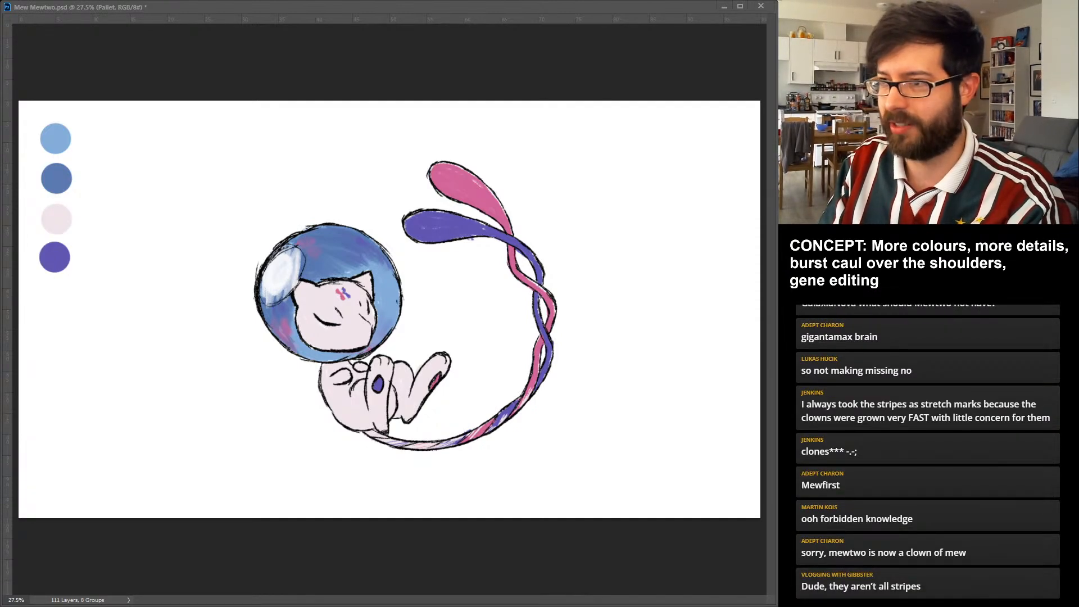
{"action": "left_click", "coordinate": [55, 292]}
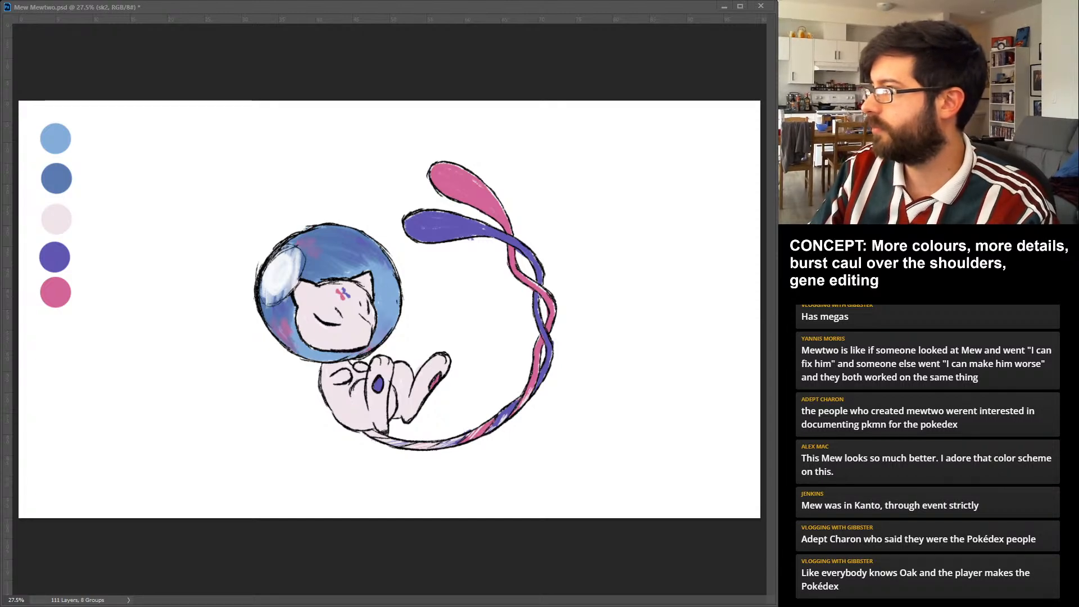
Fade the Mew sketch and ink a clean black circular outline around its head bubble on the Lines layer.
{"action": "key", "text": "2"}
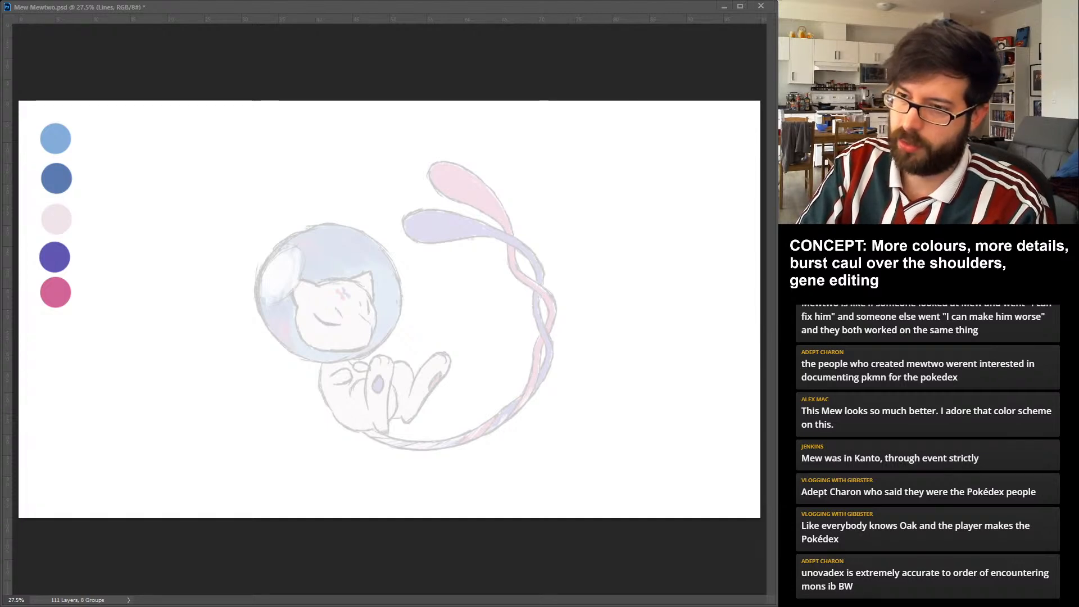
{"action": "left_click_drag", "start_coordinate": [275, 340], "coordinate": [350, 362]}
{"action": "key", "text": "ctrl+z"}
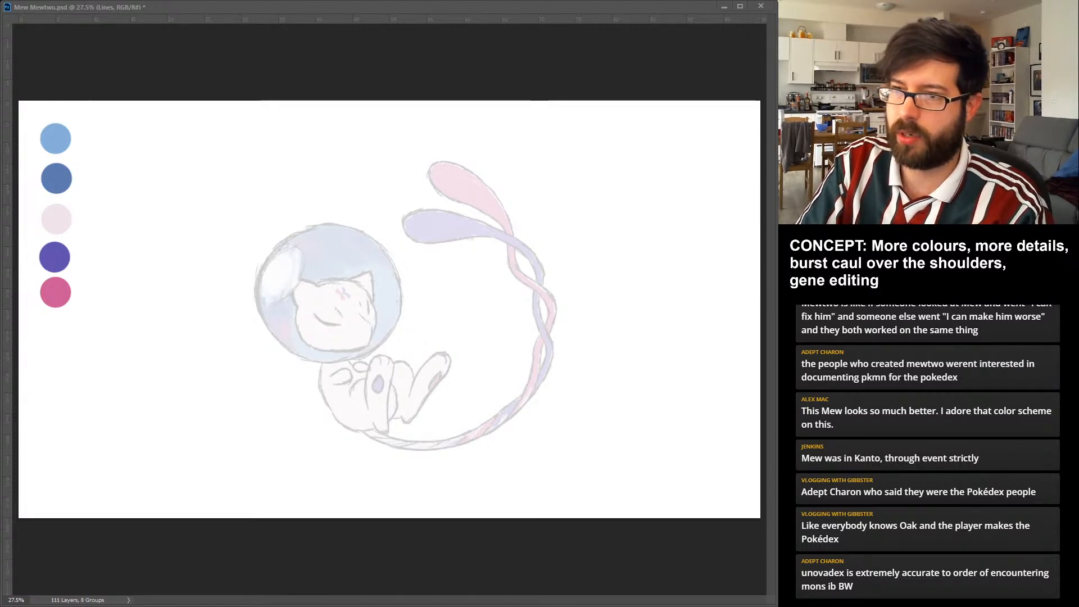
{"action": "left_click_drag", "start_coordinate": [299, 229], "coordinate": [352, 359]}
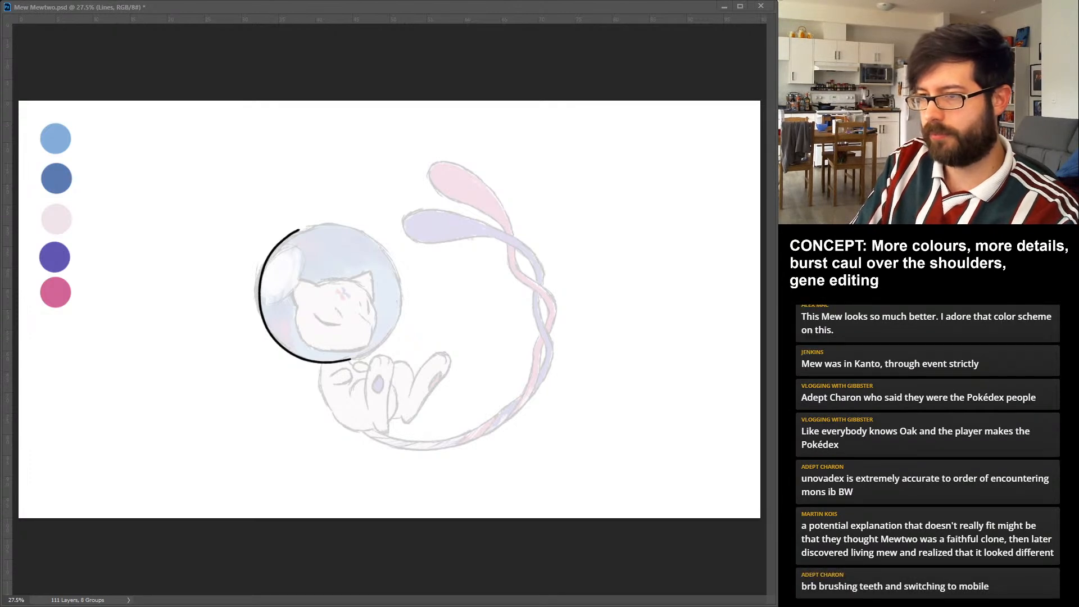
{"action": "left_click_drag", "start_coordinate": [351, 360], "coordinate": [398, 312]}
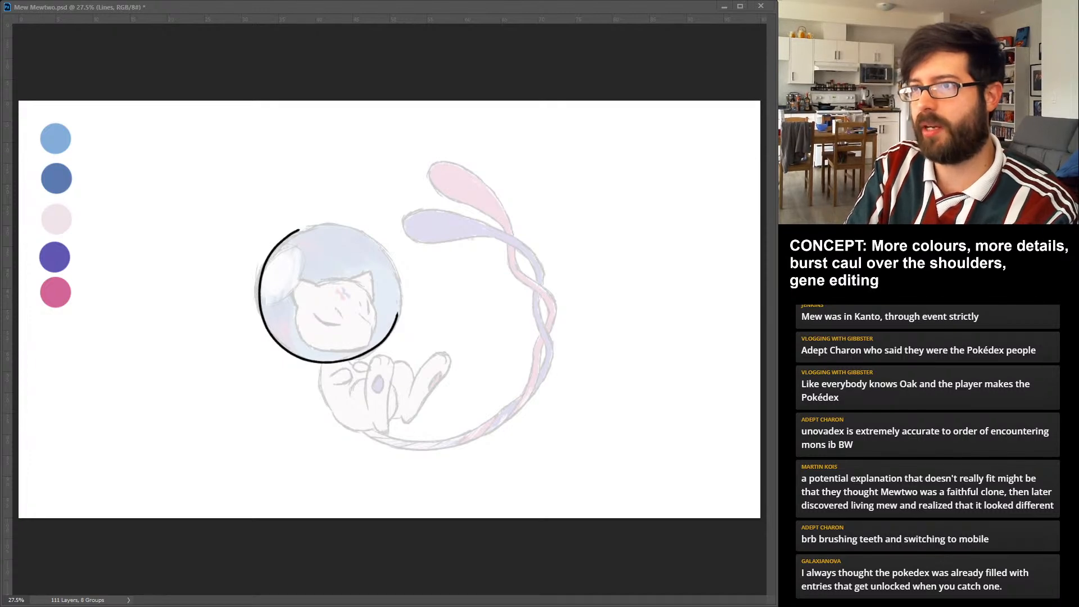
{"action": "left_click_drag", "start_coordinate": [299, 230], "coordinate": [325, 222]}
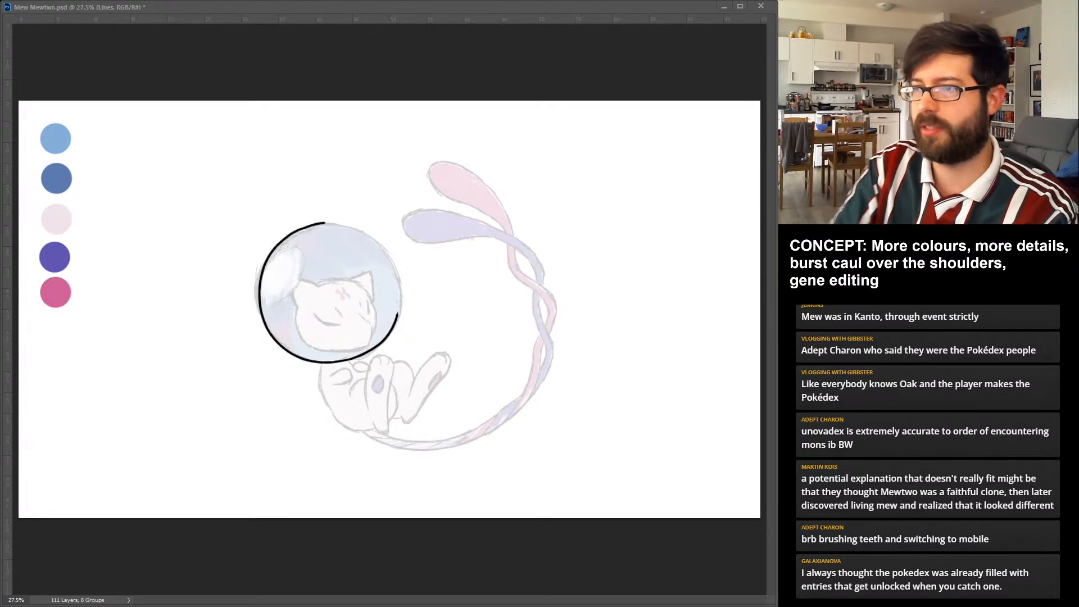
{"action": "key", "text": "ctrl+z"}
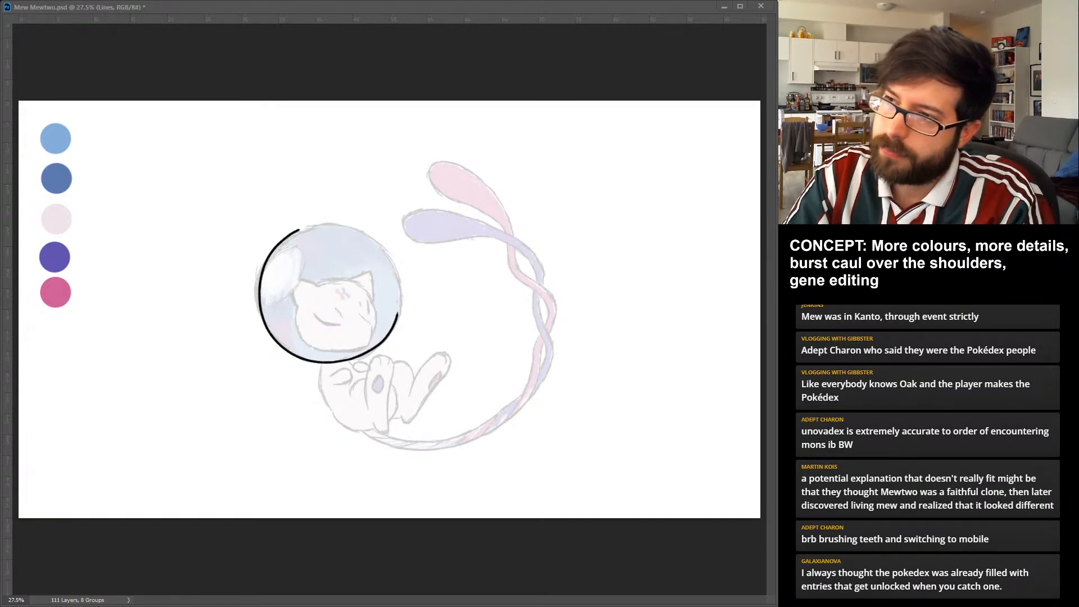
{"action": "left_click_drag", "start_coordinate": [299, 229], "coordinate": [352, 226]}
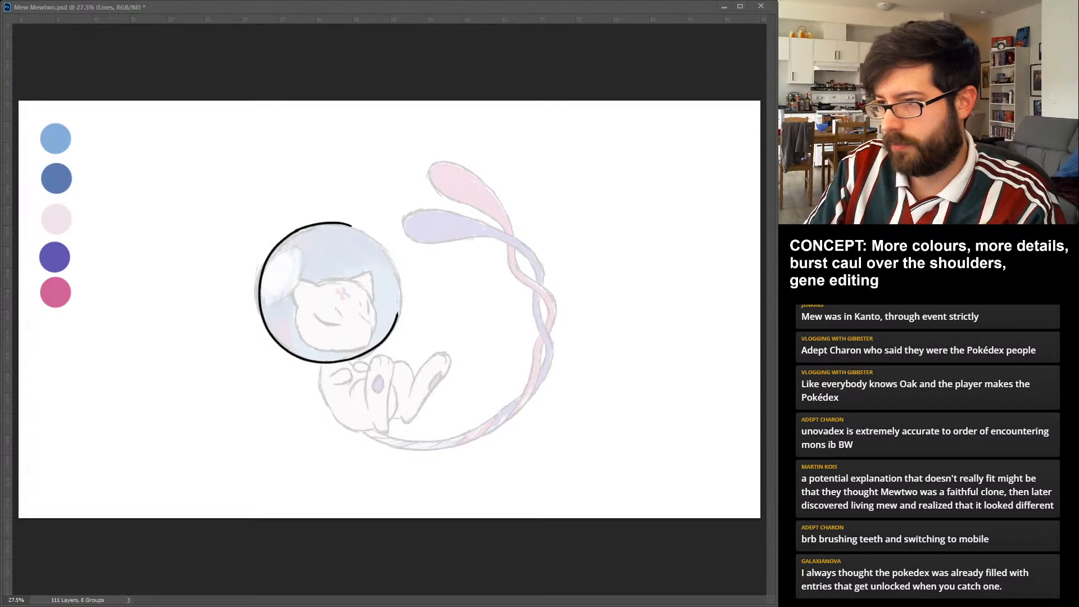
{"action": "left_click_drag", "start_coordinate": [396, 268], "coordinate": [400, 314]}
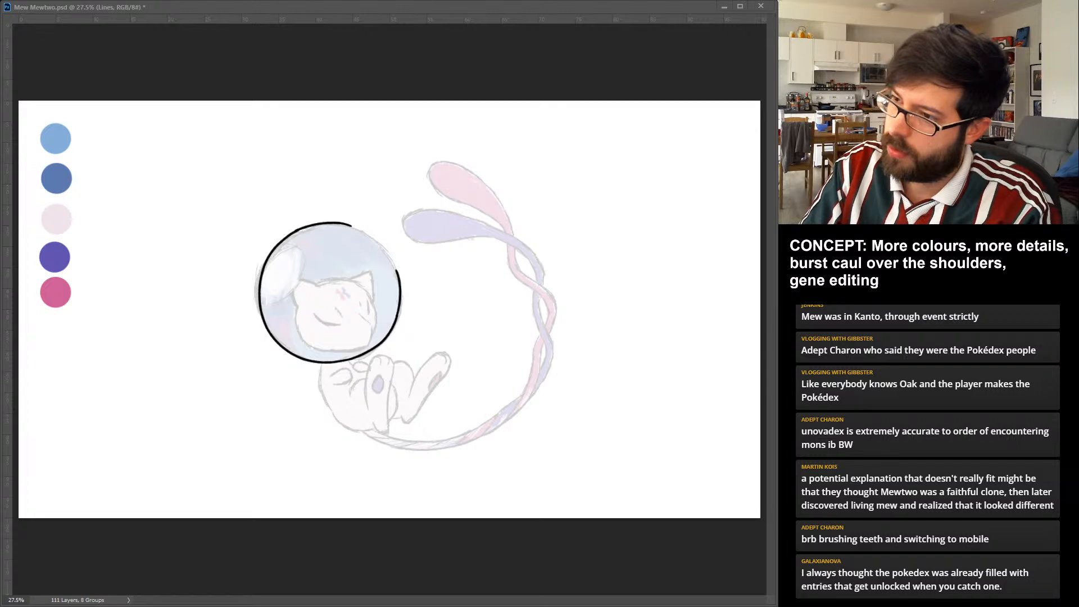
{"action": "left_click_drag", "start_coordinate": [350, 225], "coordinate": [397, 272]}
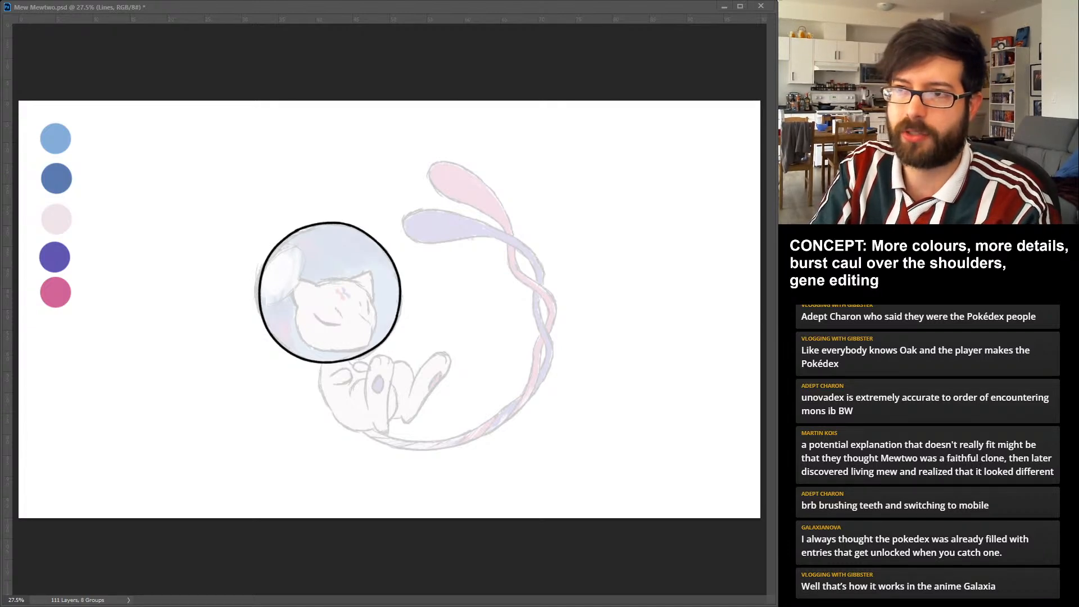
Ink Mew's head inside the bubble in black: both pointed ears, the rounded cheek and muzzle outline, and the two closed eyes.
{"action": "left_click_drag", "start_coordinate": [296, 308], "coordinate": [321, 288]}
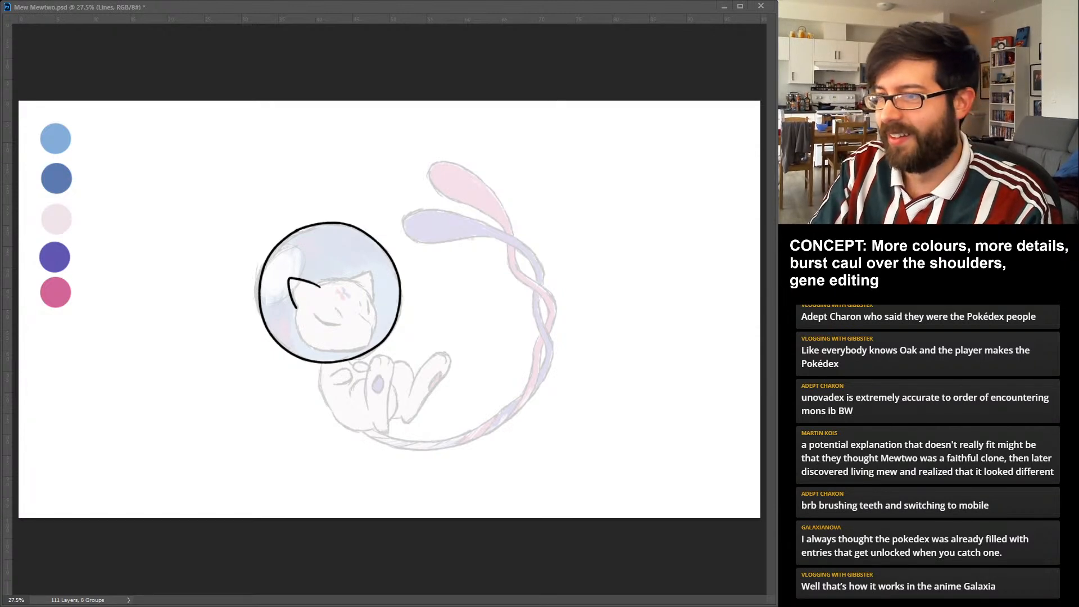
{"action": "left_click_drag", "start_coordinate": [296, 308], "coordinate": [367, 346]}
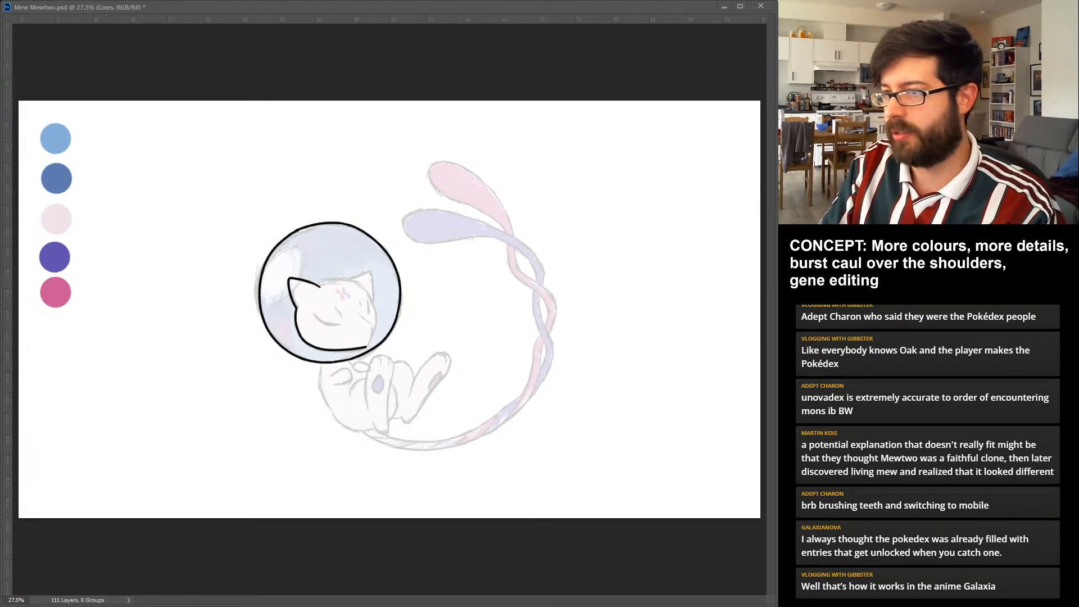
{"action": "left_click_drag", "start_coordinate": [361, 315], "coordinate": [372, 345]}
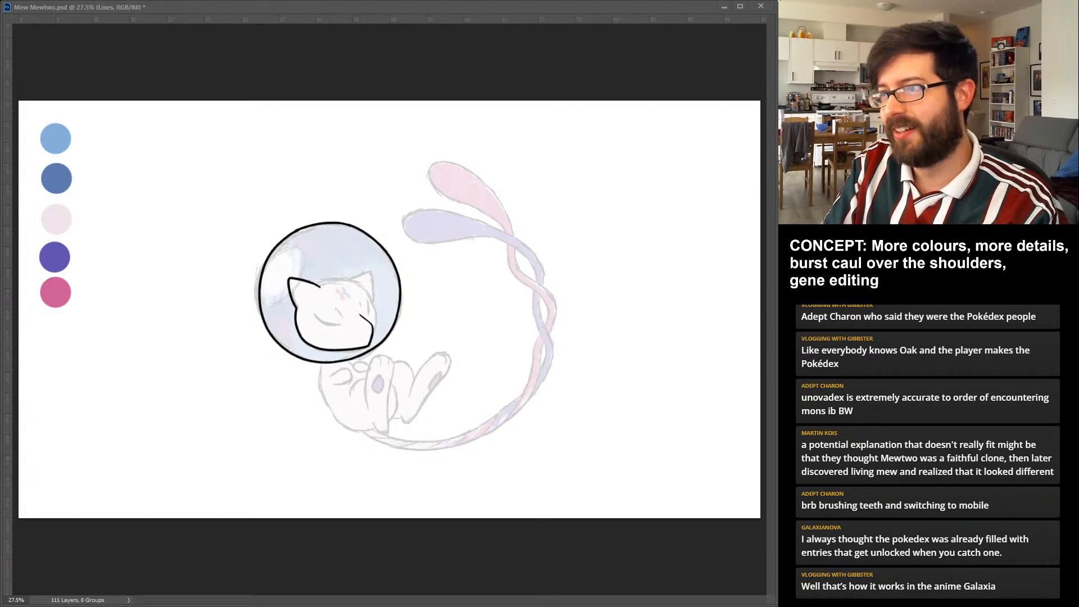
{"action": "left_click_drag", "start_coordinate": [318, 286], "coordinate": [373, 298]}
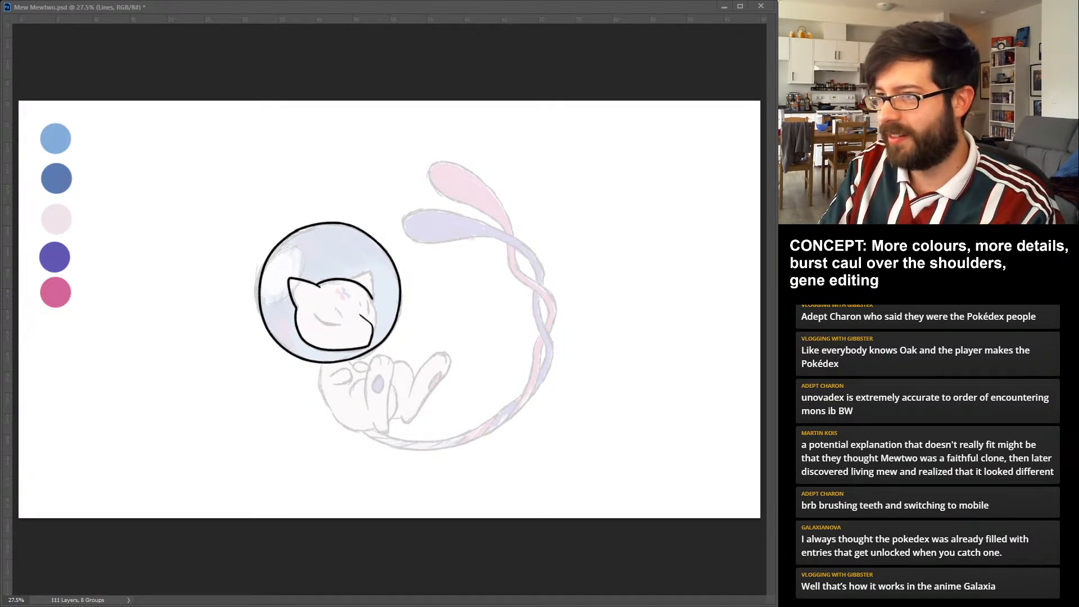
{"action": "left_click_drag", "start_coordinate": [373, 297], "coordinate": [374, 334]}
{"action": "key", "text": "ctrl+z"}
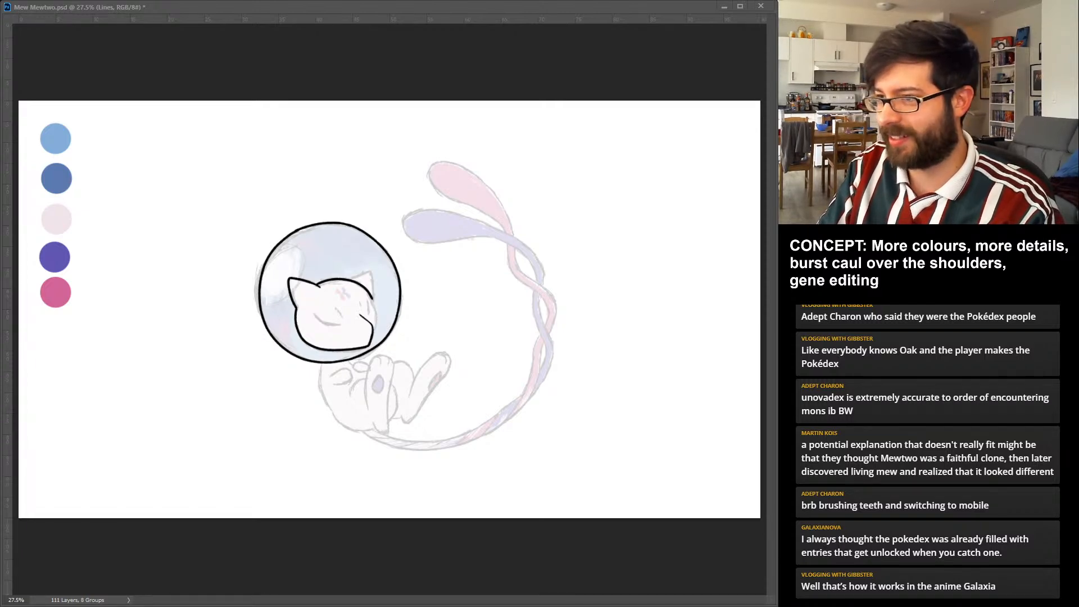
{"action": "left_click_drag", "start_coordinate": [372, 299], "coordinate": [375, 333]}
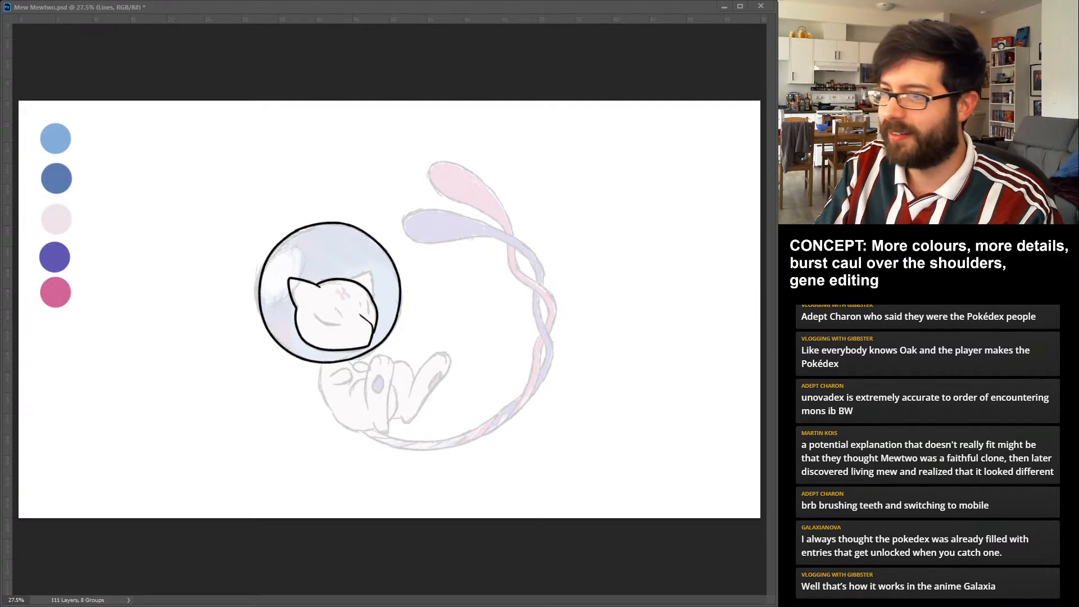
{"action": "left_click_drag", "start_coordinate": [350, 279], "coordinate": [375, 299]}
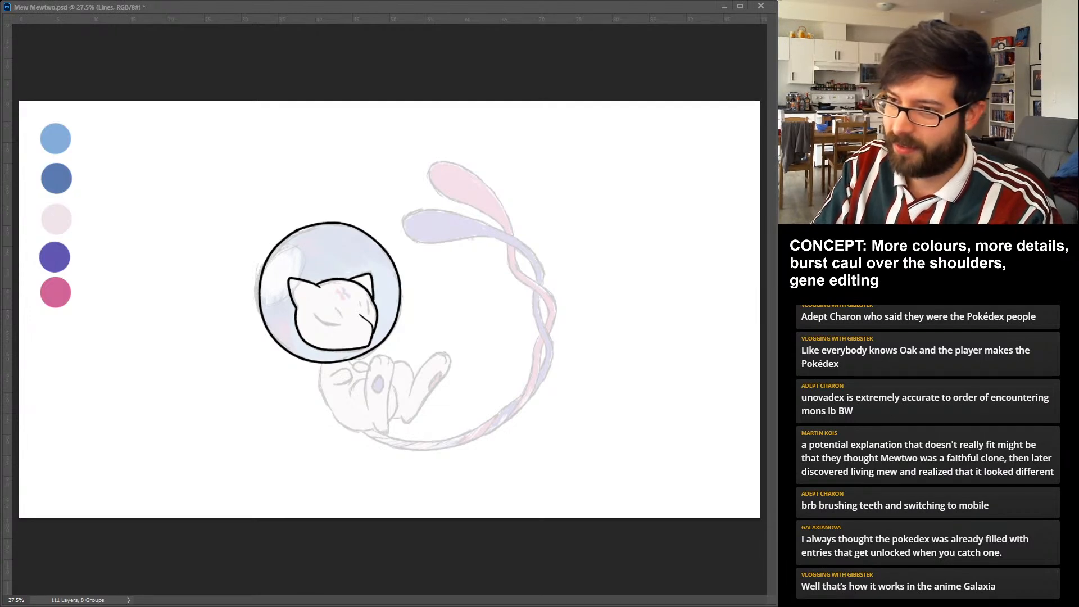
{"action": "left_click_drag", "start_coordinate": [314, 316], "coordinate": [340, 321]}
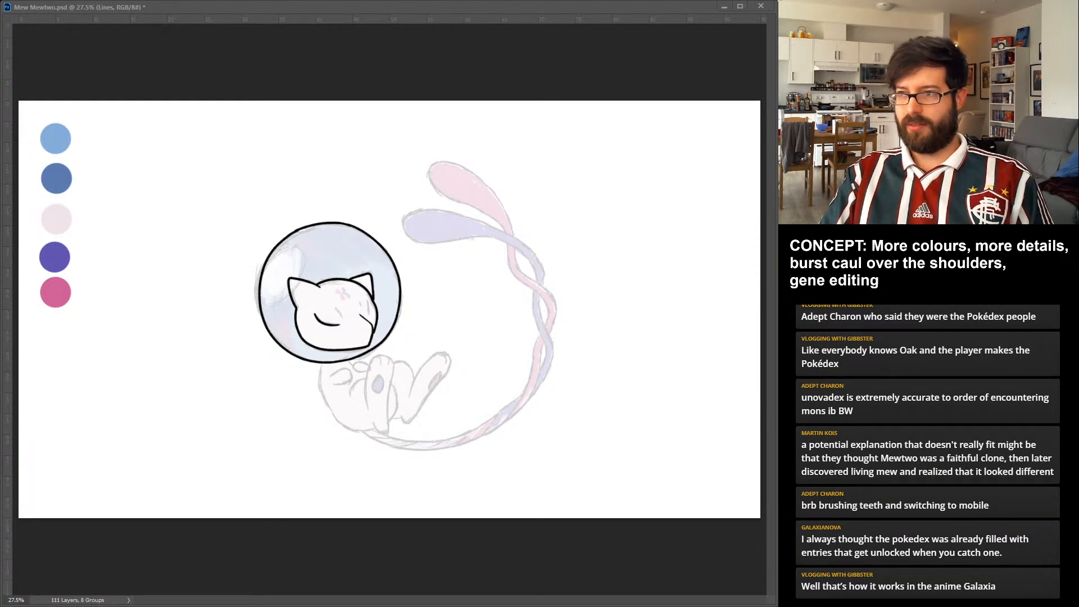
{"action": "left_click_drag", "start_coordinate": [367, 298], "coordinate": [369, 313]}
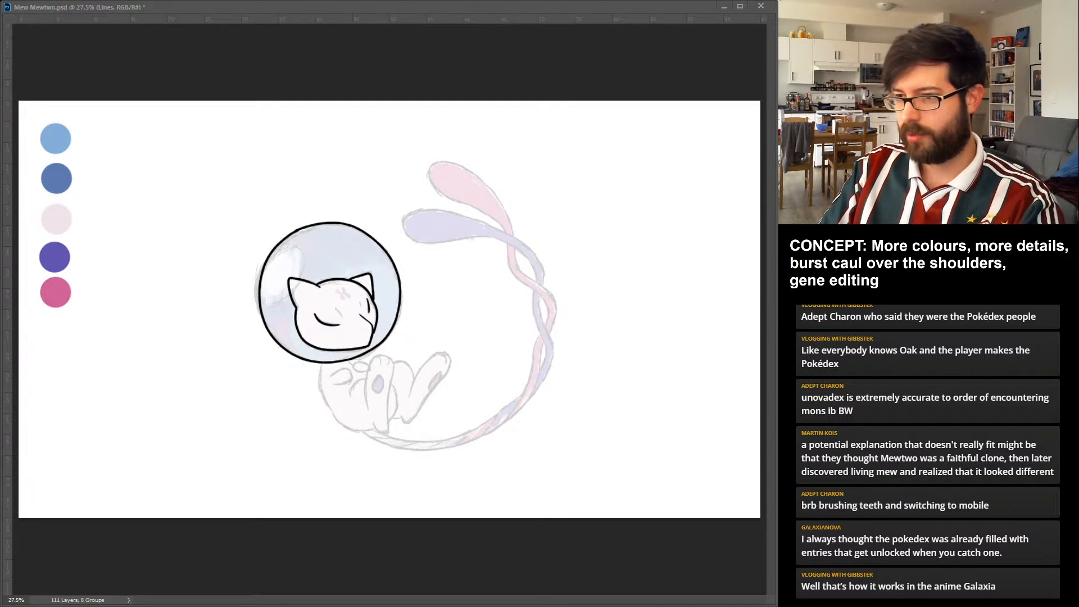
Ink the near raised foot and leg, the curved back and belly outline, and the thigh lines over Mew's faded body sketch.
{"action": "left_click_drag", "start_coordinate": [367, 388], "coordinate": [369, 411]}
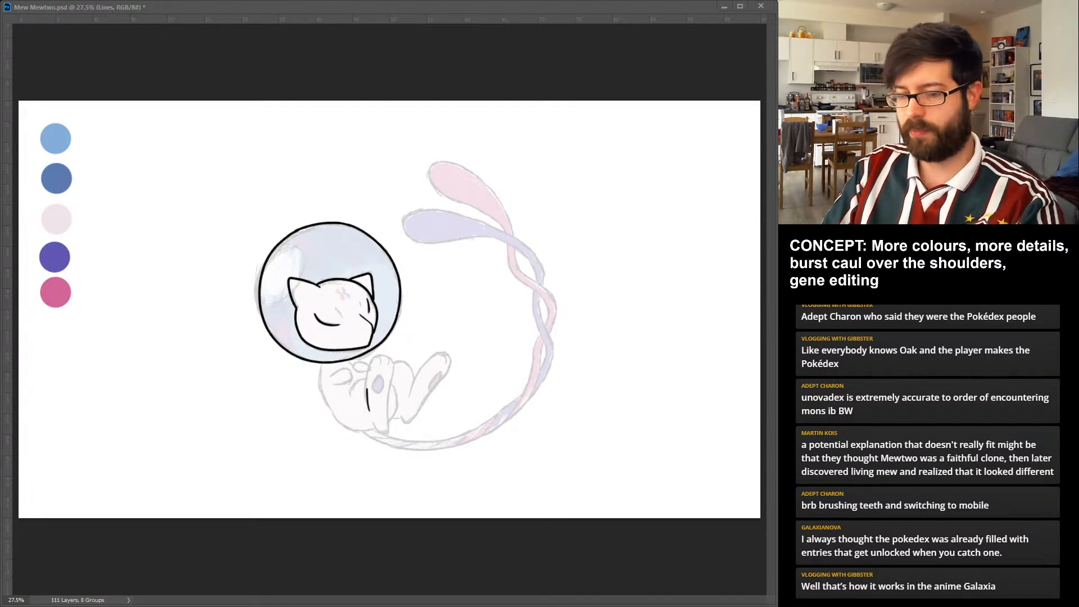
{"action": "key", "text": "ctrl+z"}
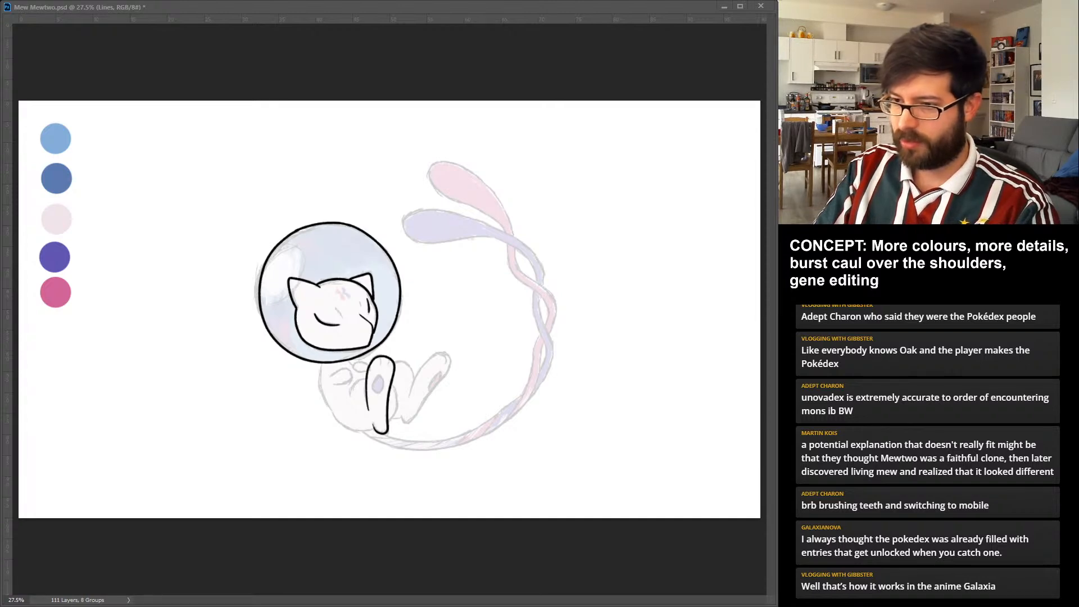
{"action": "left_click_drag", "start_coordinate": [369, 409], "coordinate": [374, 425]}
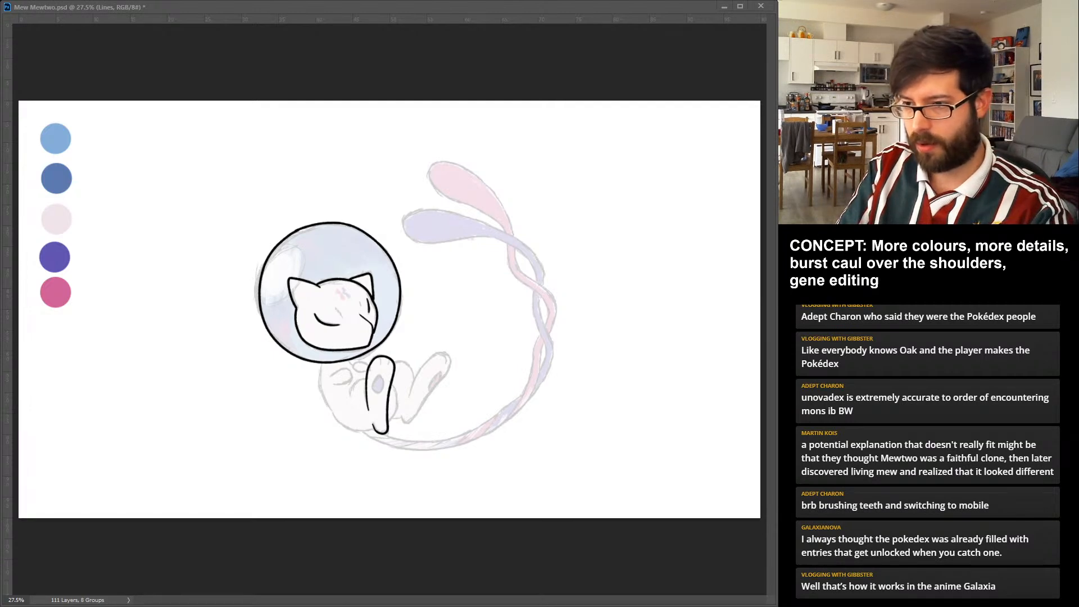
{"action": "left_click_drag", "start_coordinate": [322, 363], "coordinate": [372, 432]}
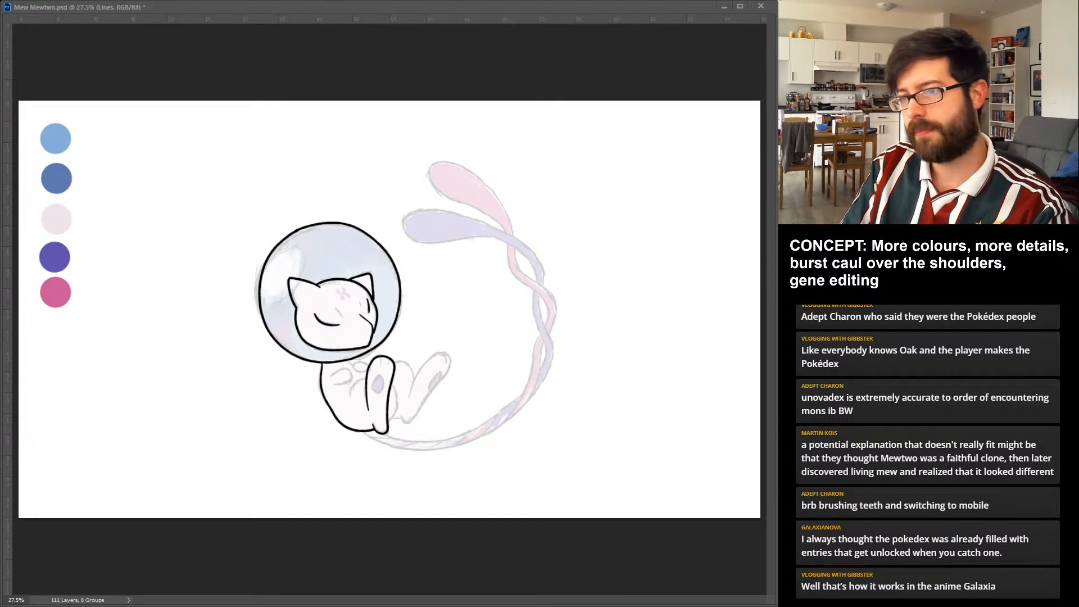
{"action": "left_click_drag", "start_coordinate": [365, 378], "coordinate": [346, 395]}
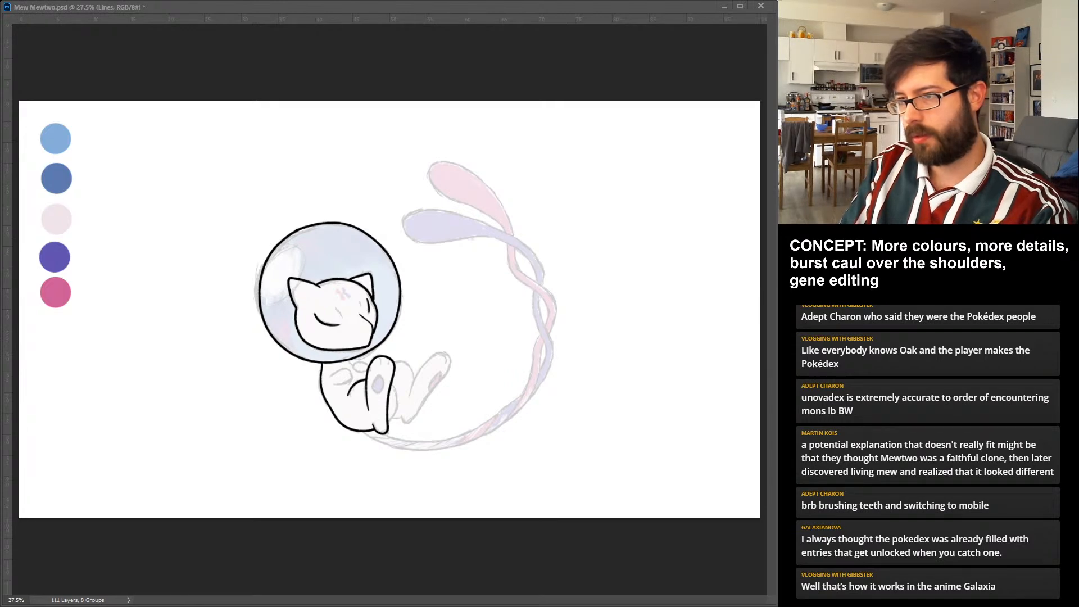
{"action": "left_click_drag", "start_coordinate": [392, 381], "coordinate": [389, 423]}
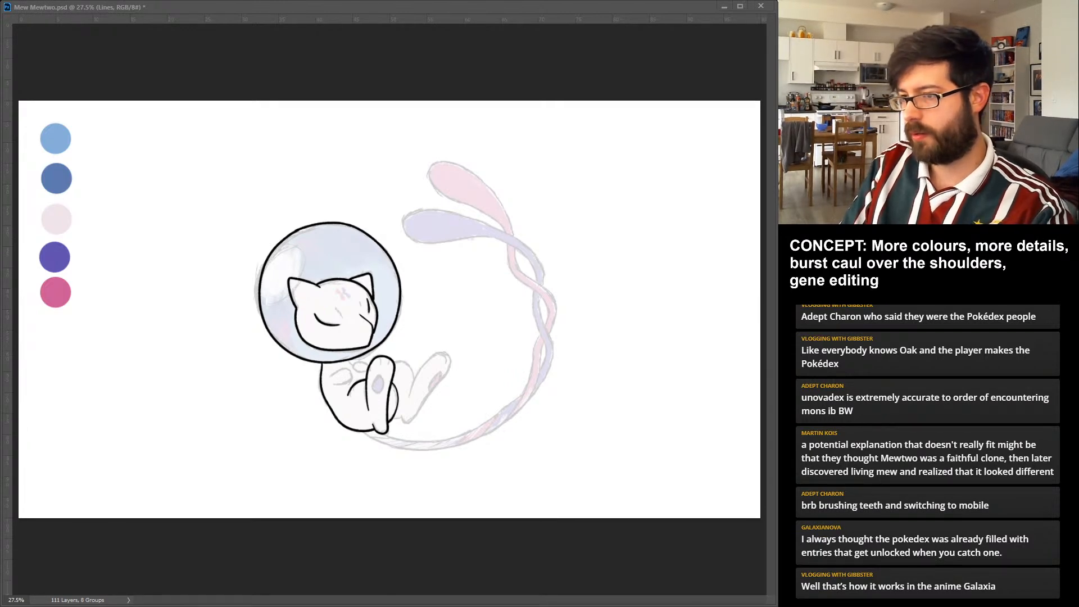
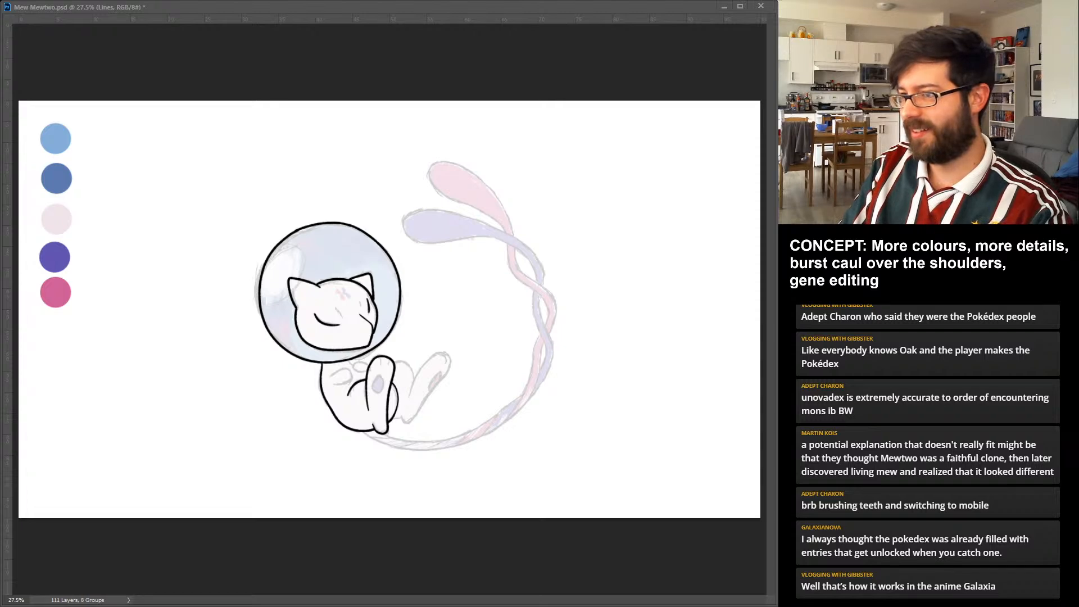
Ink Mew's far raised leg and foot and the two small curled paws beneath the bubble in black.
{"action": "key", "text": "Return"}
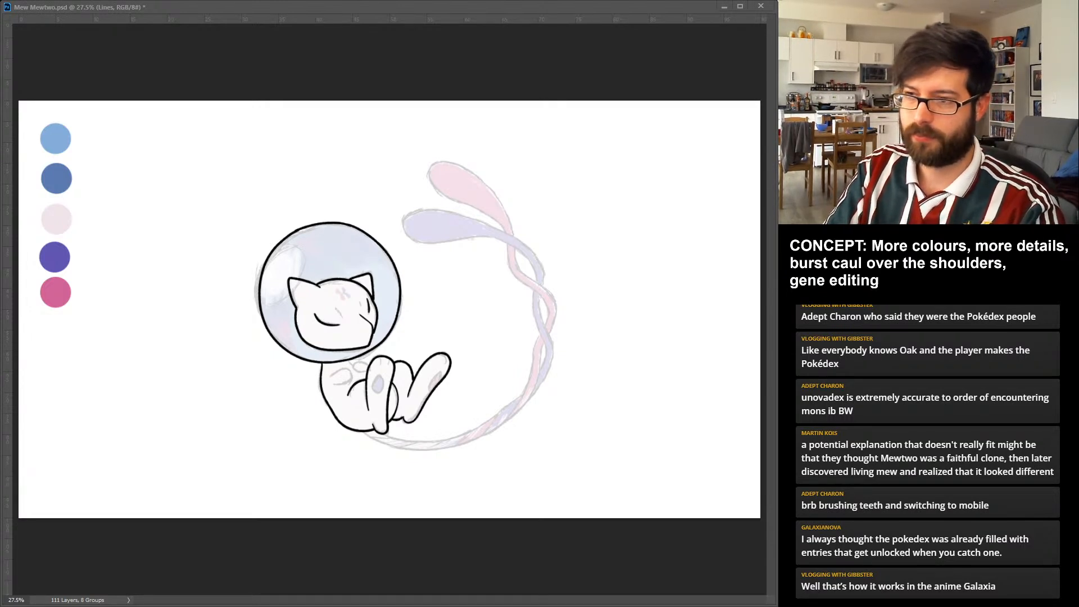
{"action": "left_click_drag", "start_coordinate": [330, 375], "coordinate": [335, 384]}
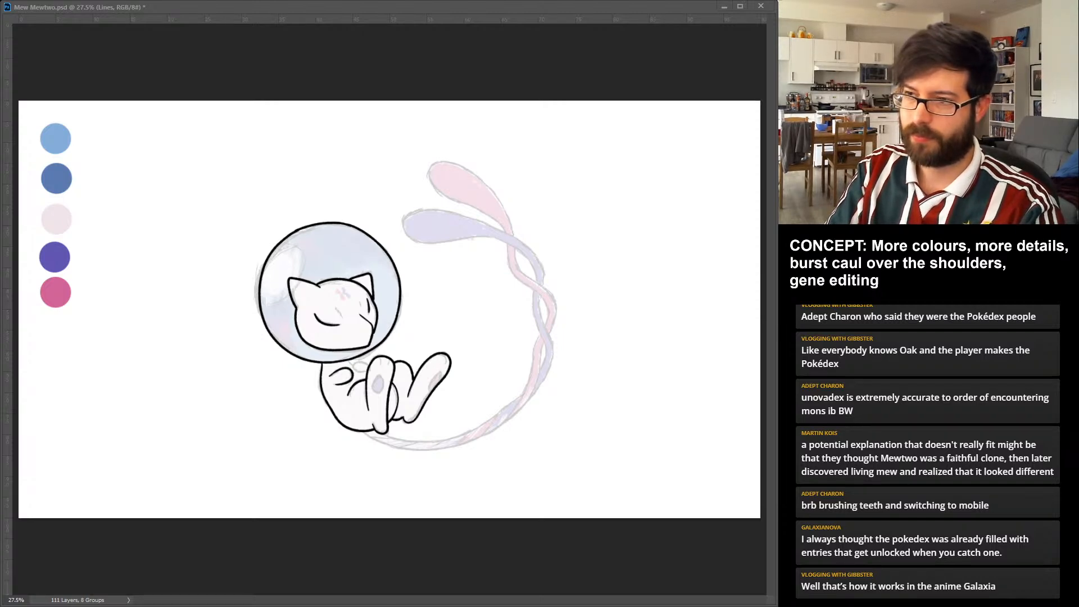
{"action": "left_click_drag", "start_coordinate": [352, 371], "coordinate": [368, 361]}
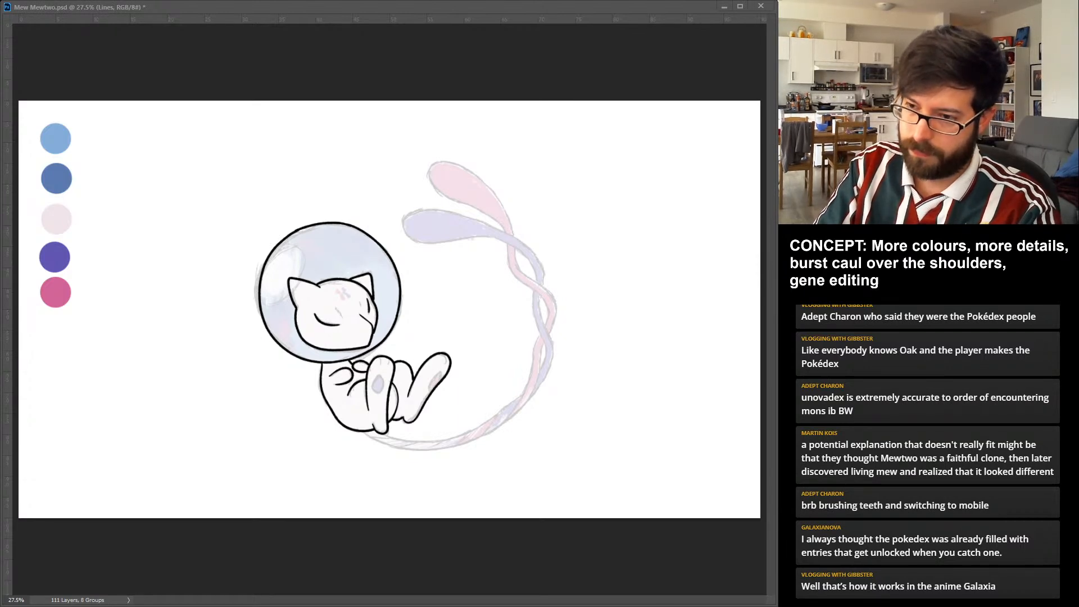
Ink both edges of the tail's base in black, curving out from under Mew's body to where the pink and violet strands begin twisting.
{"action": "left_click_drag", "start_coordinate": [361, 433], "coordinate": [405, 449]}
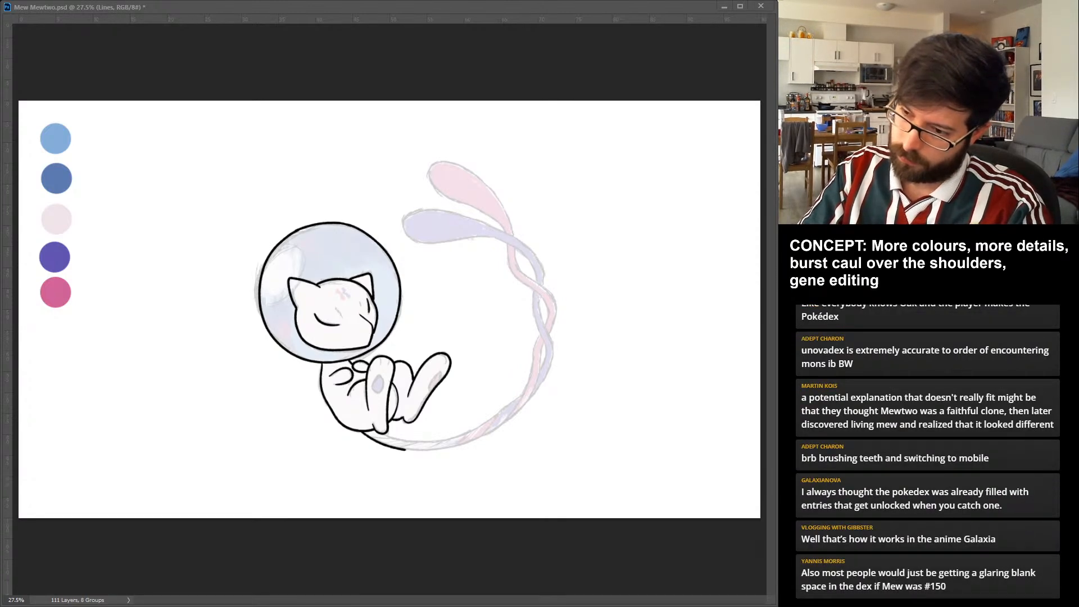
{"action": "left_click_drag", "start_coordinate": [403, 450], "coordinate": [452, 449]}
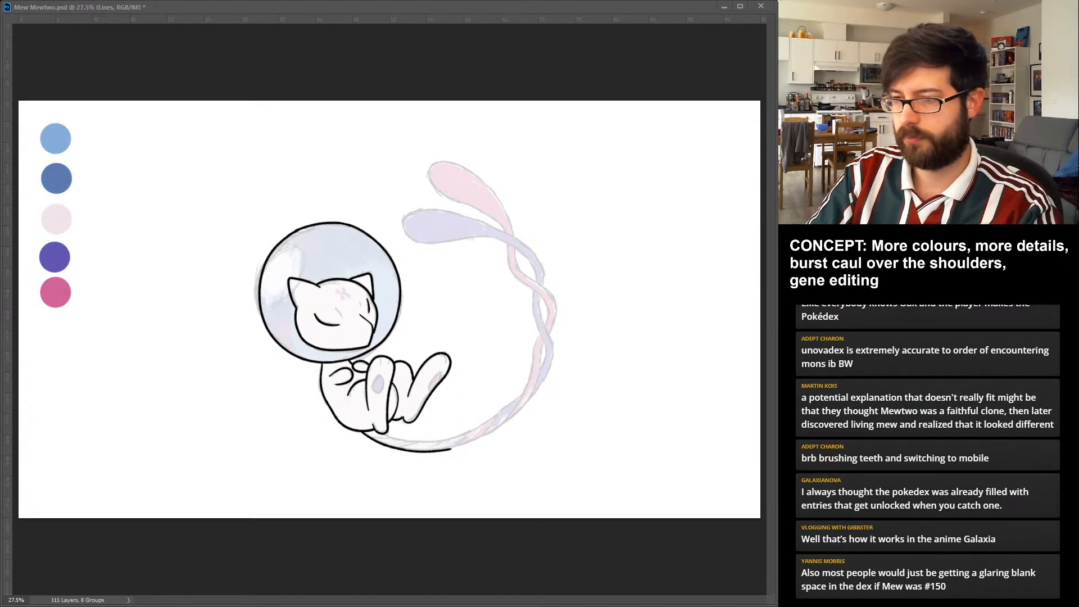
{"action": "left_click_drag", "start_coordinate": [383, 433], "coordinate": [445, 443]}
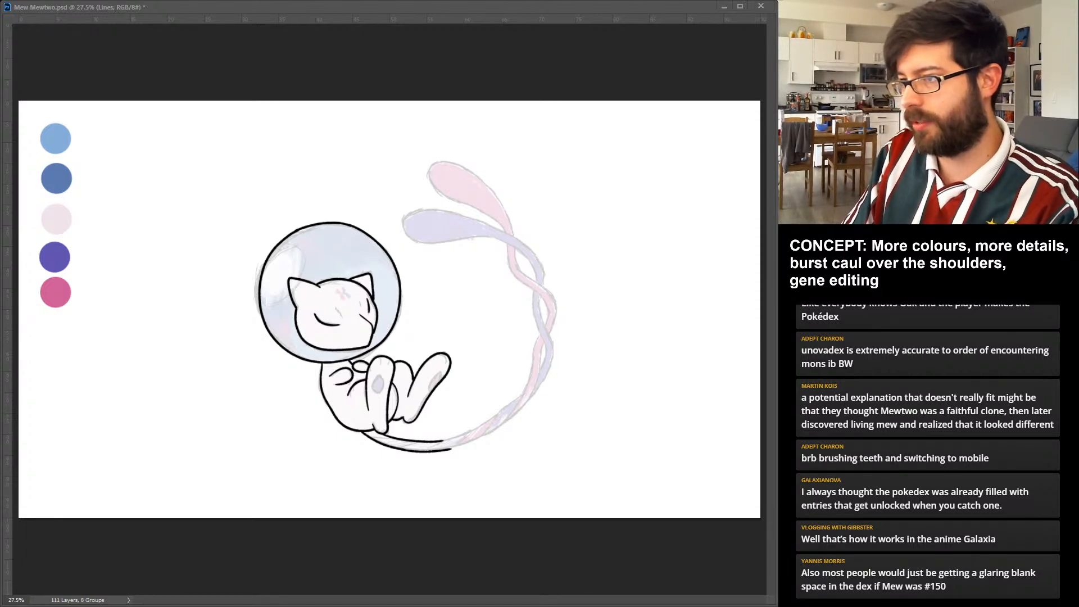
{"action": "left_click_drag", "start_coordinate": [441, 443], "coordinate": [496, 414]}
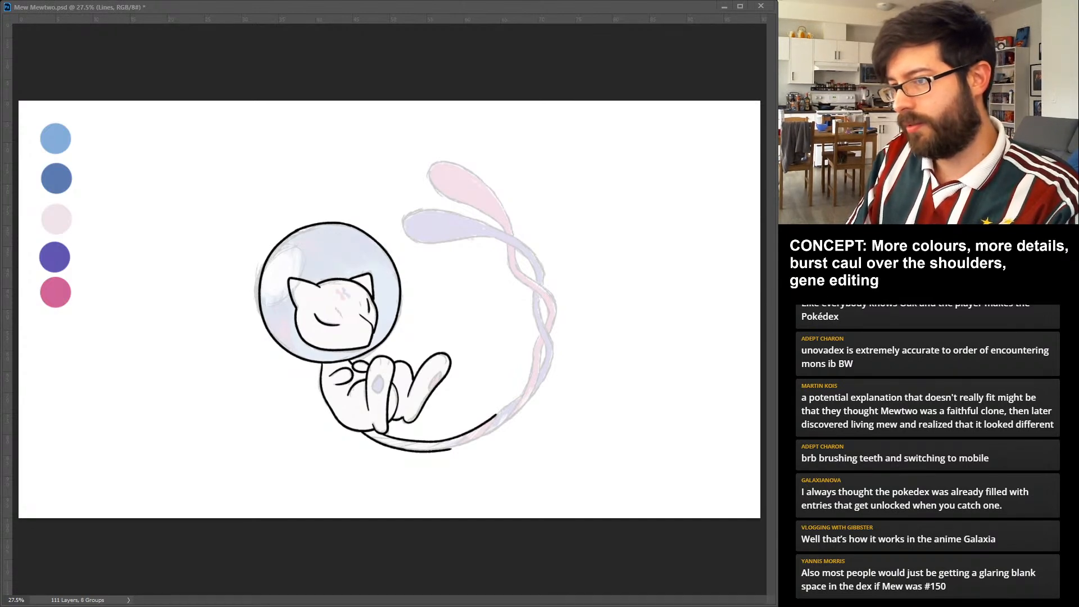
{"action": "left_click_drag", "start_coordinate": [449, 450], "coordinate": [495, 431]}
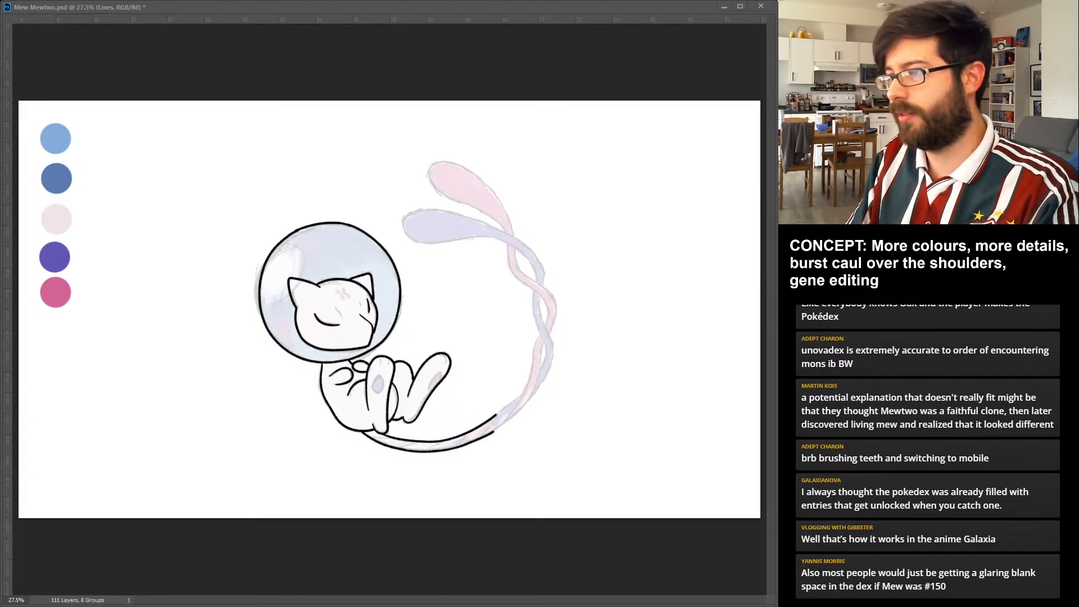
{"action": "left_click_drag", "start_coordinate": [493, 431], "coordinate": [521, 411]}
{"action": "key", "text": "ctrl+z"}
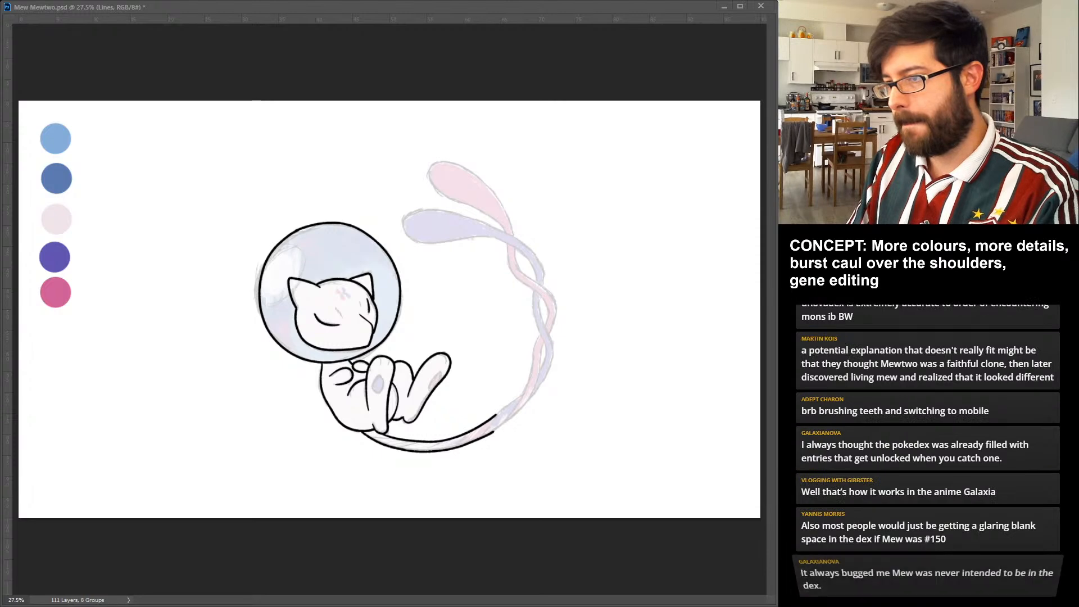
{"action": "left_click_drag", "start_coordinate": [494, 431], "coordinate": [507, 422]}
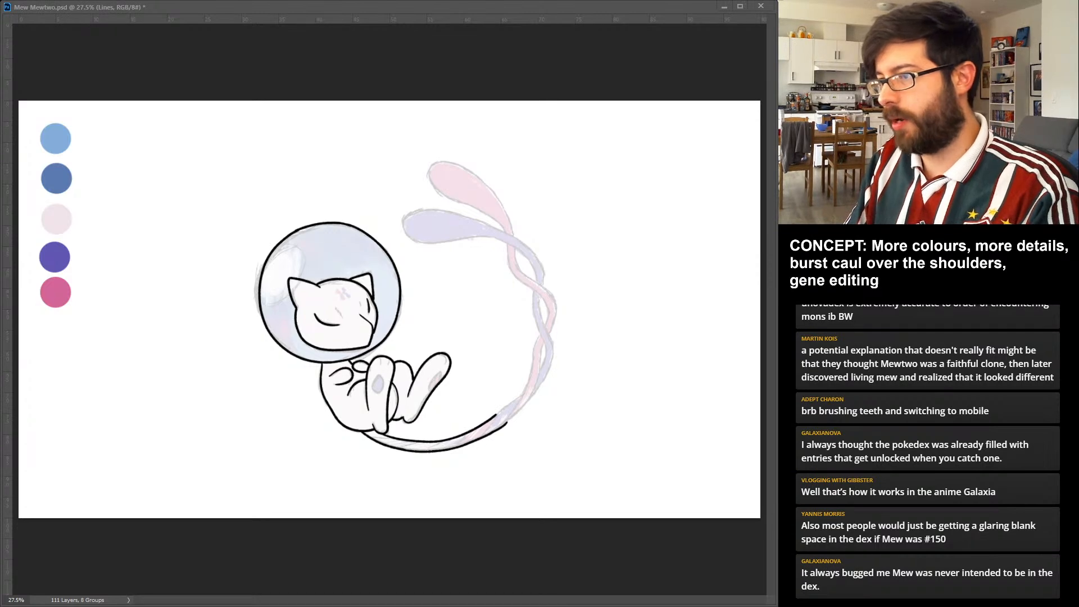
{"action": "key", "text": "ctrl+z"}
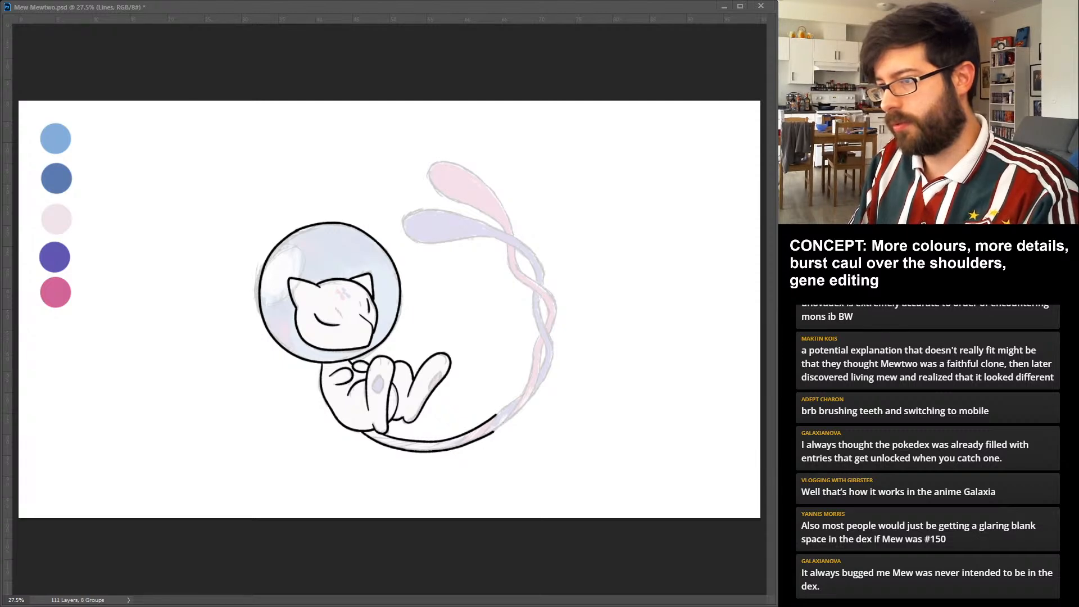
Ink the lower twist of the tail in black, outlining the overlapping pink and violet strands up to their lower crossing loop.
{"action": "left_click_drag", "start_coordinate": [493, 432], "coordinate": [508, 418]}
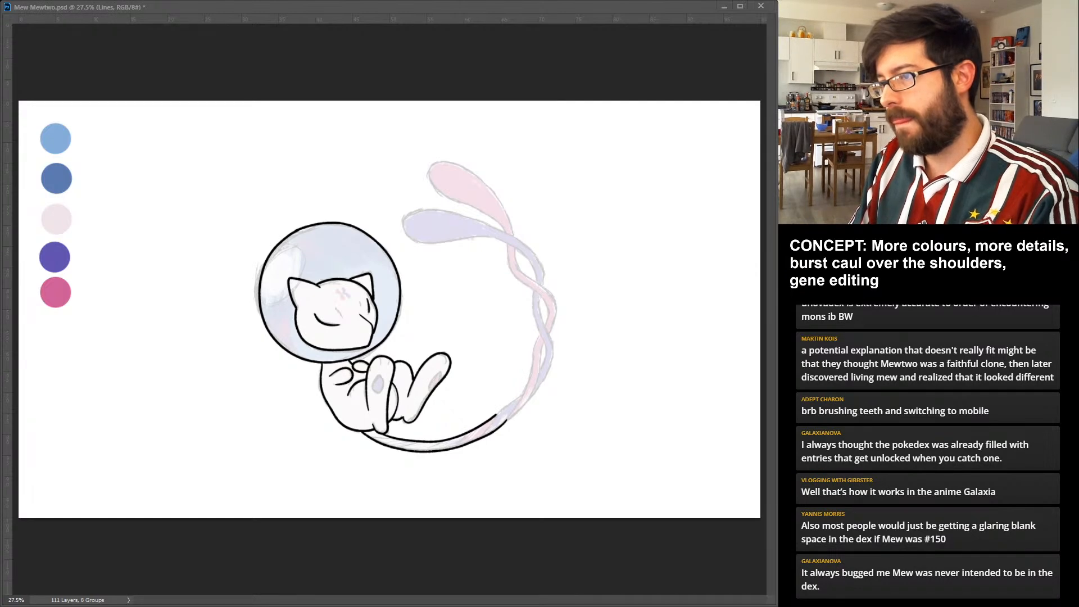
{"action": "left_click_drag", "start_coordinate": [507, 420], "coordinate": [529, 398]}
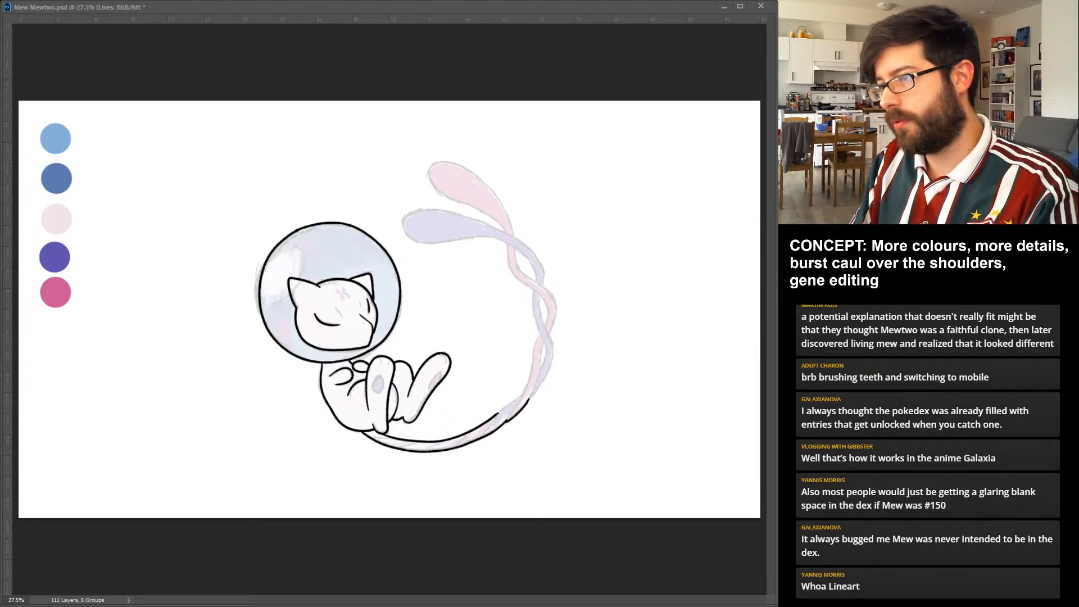
{"action": "left_click_drag", "start_coordinate": [494, 416], "coordinate": [522, 396]}
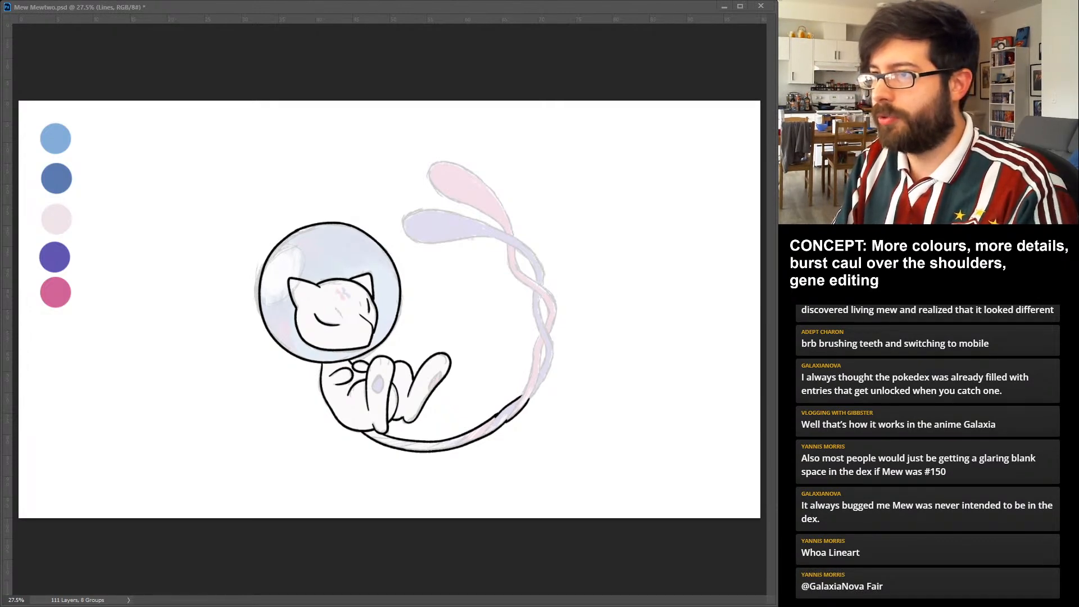
{"action": "left_click_drag", "start_coordinate": [520, 401], "coordinate": [540, 333]}
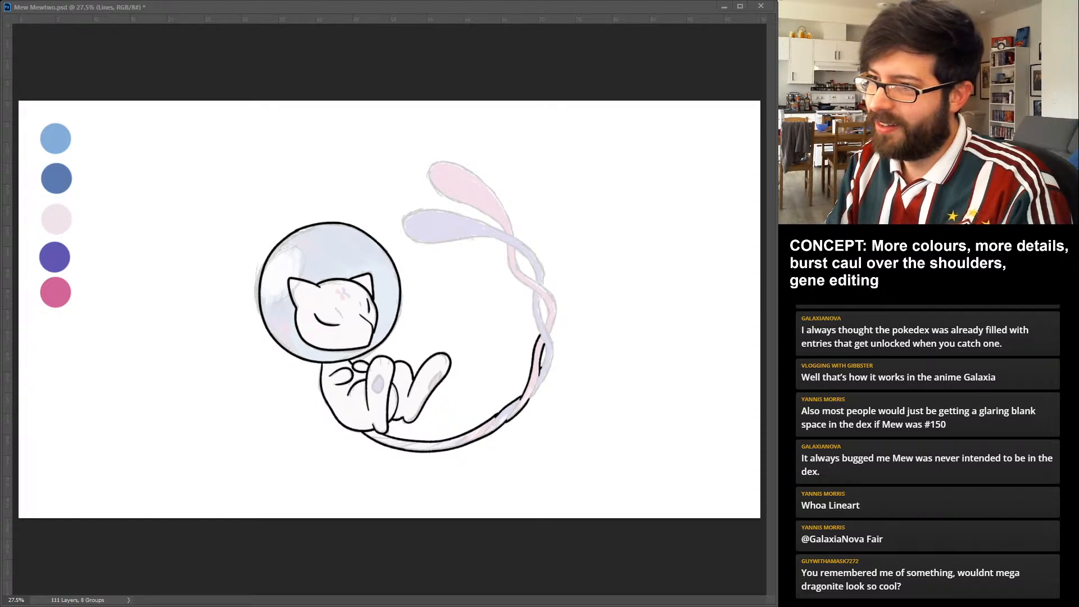
{"action": "left_click_drag", "start_coordinate": [539, 332], "coordinate": [543, 367]}
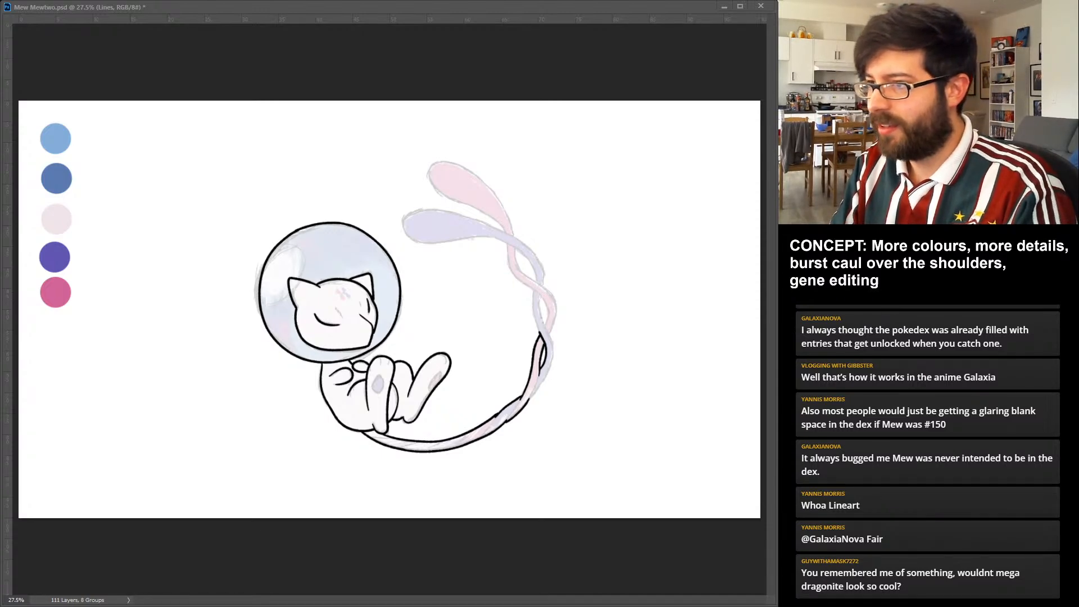
{"action": "left_click_drag", "start_coordinate": [541, 317], "coordinate": [554, 365]}
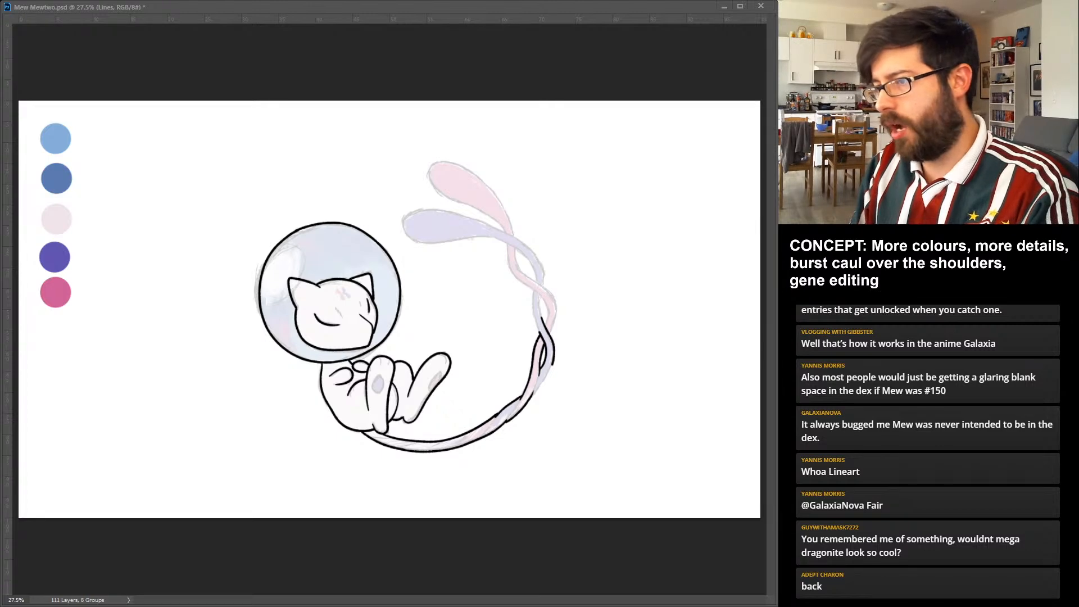
{"action": "left_click_drag", "start_coordinate": [553, 364], "coordinate": [534, 395]}
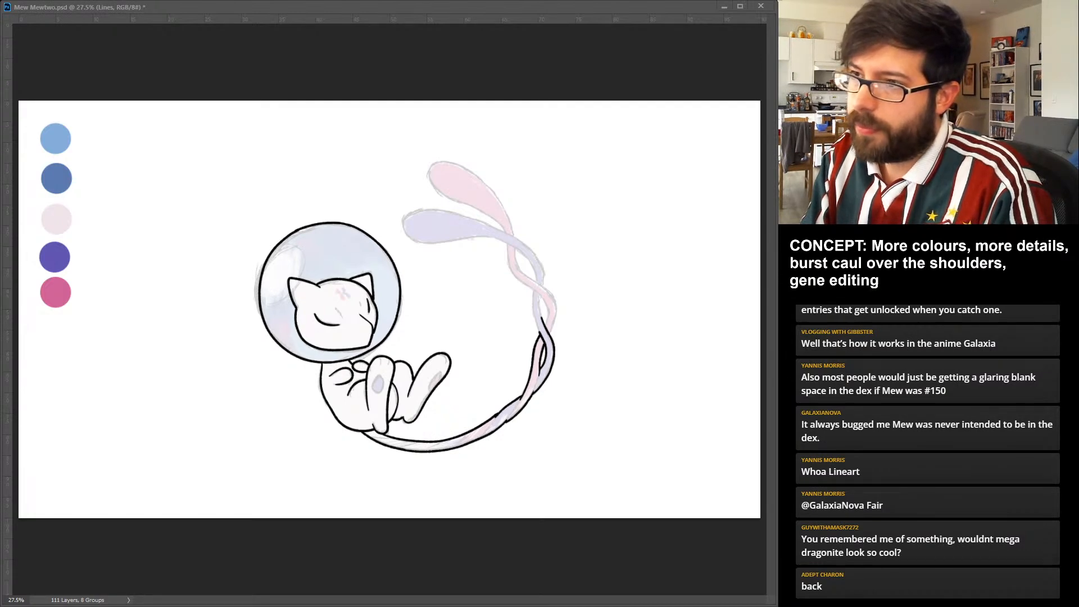
Ink both edges of the pink strand through the tail's upper crossing, plus the violet strand's edges passing behind it.
{"action": "left_click_drag", "start_coordinate": [515, 247], "coordinate": [545, 289]}
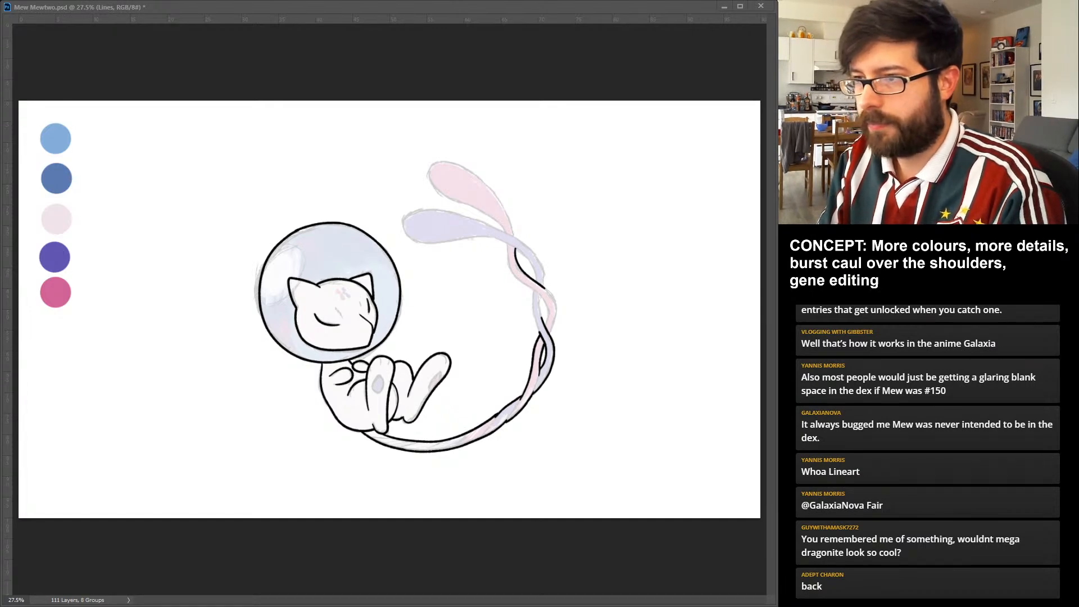
{"action": "left_click_drag", "start_coordinate": [545, 287], "coordinate": [550, 335]}
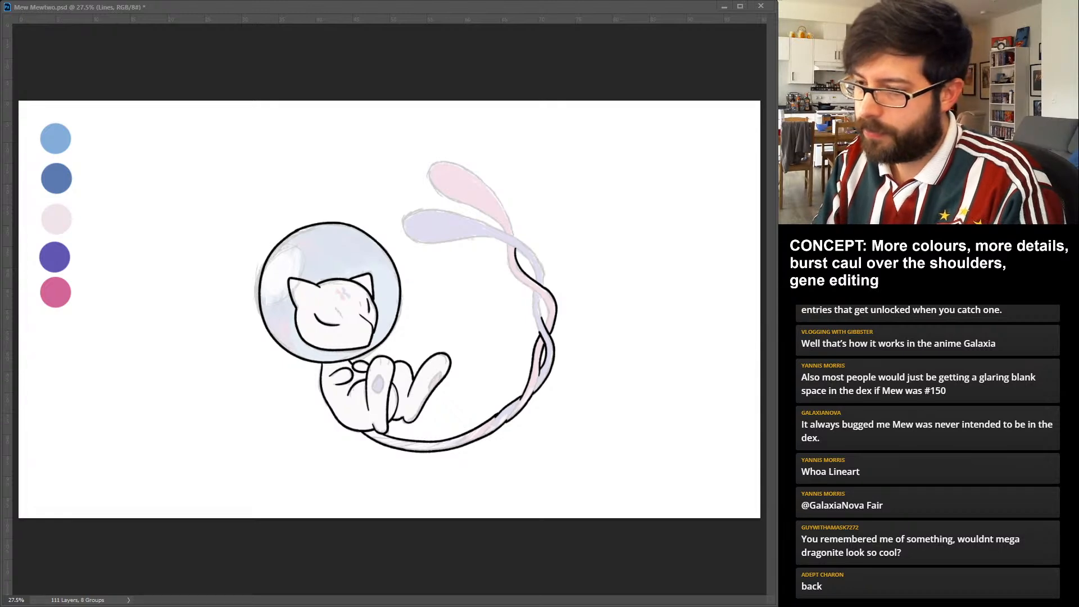
{"action": "left_click_drag", "start_coordinate": [507, 245], "coordinate": [541, 285]}
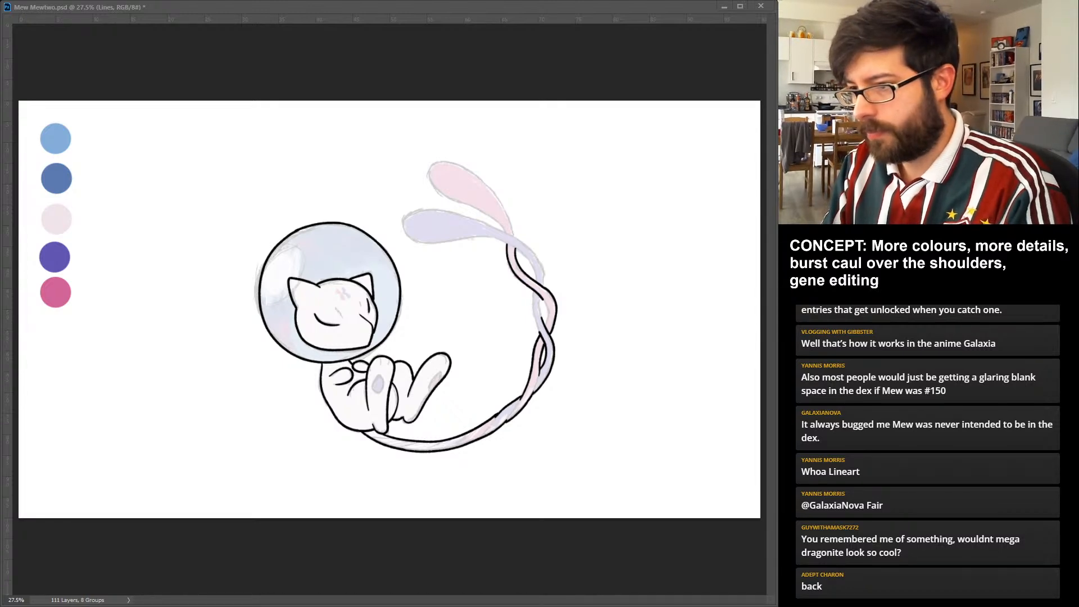
{"action": "left_click_drag", "start_coordinate": [543, 299], "coordinate": [549, 325]}
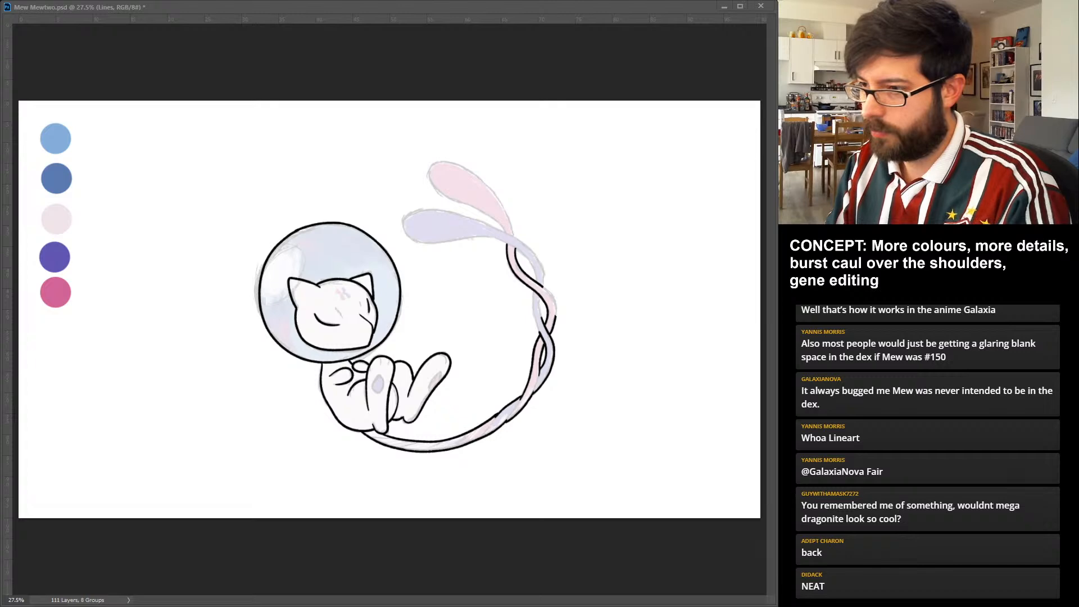
{"action": "left_click_drag", "start_coordinate": [543, 287], "coordinate": [556, 316]}
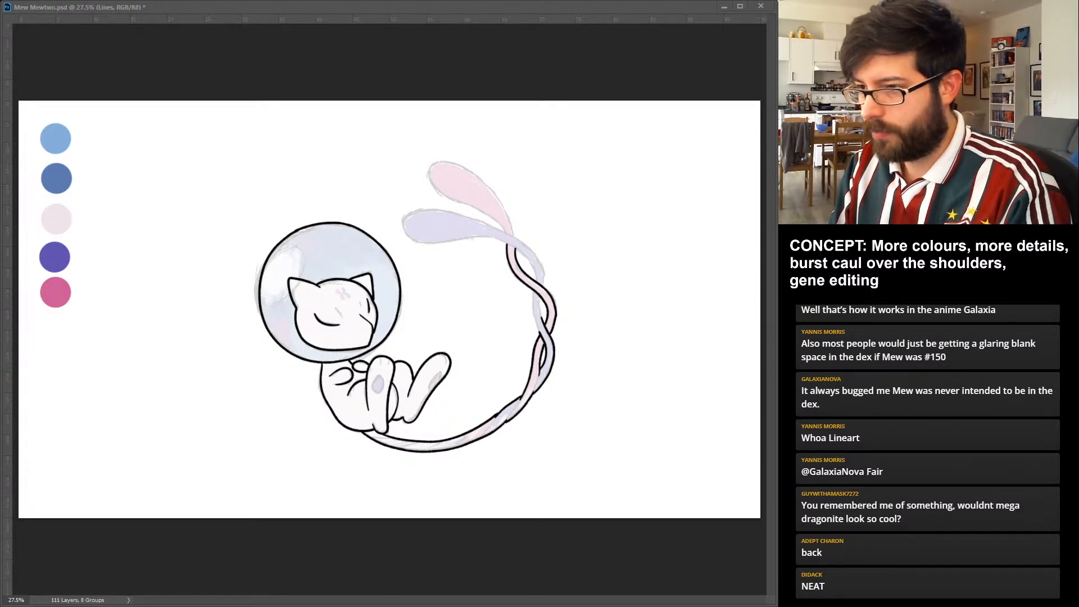
{"action": "left_click_drag", "start_coordinate": [542, 296], "coordinate": [542, 318]}
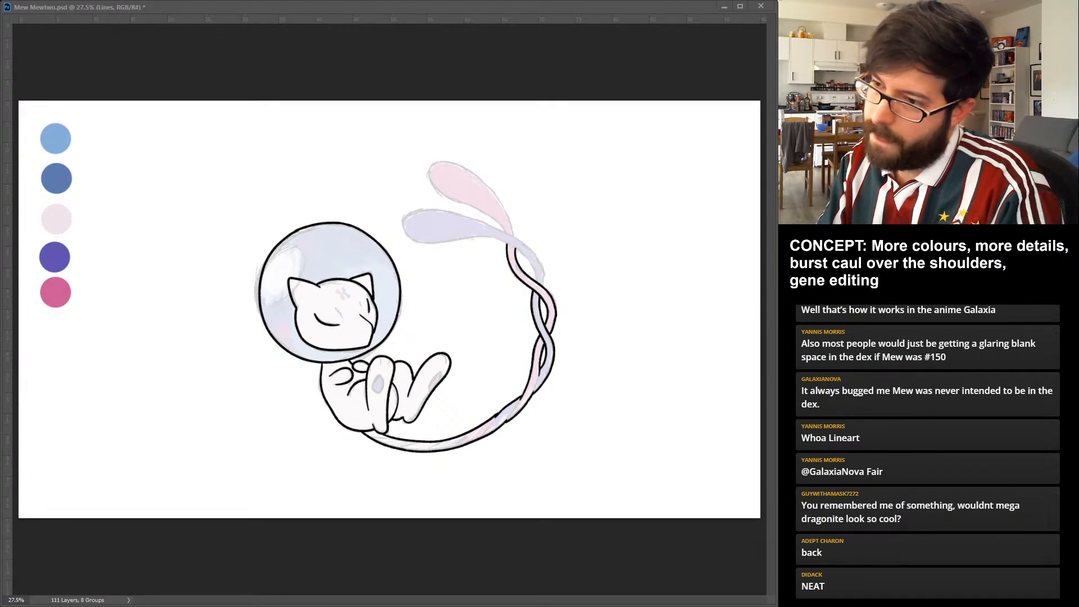
Ink both edges of the violet strand's upper curve in black, from the upper crossing to the neck of its tail tip.
{"action": "left_click_drag", "start_coordinate": [500, 241], "coordinate": [536, 280]}
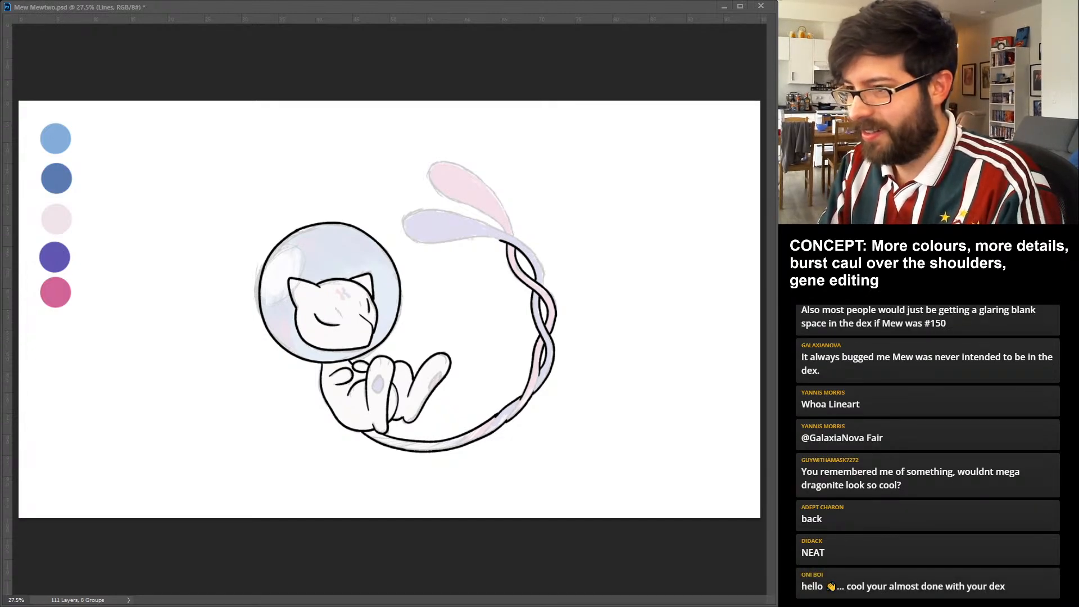
{"action": "left_click_drag", "start_coordinate": [538, 261], "coordinate": [545, 286]}
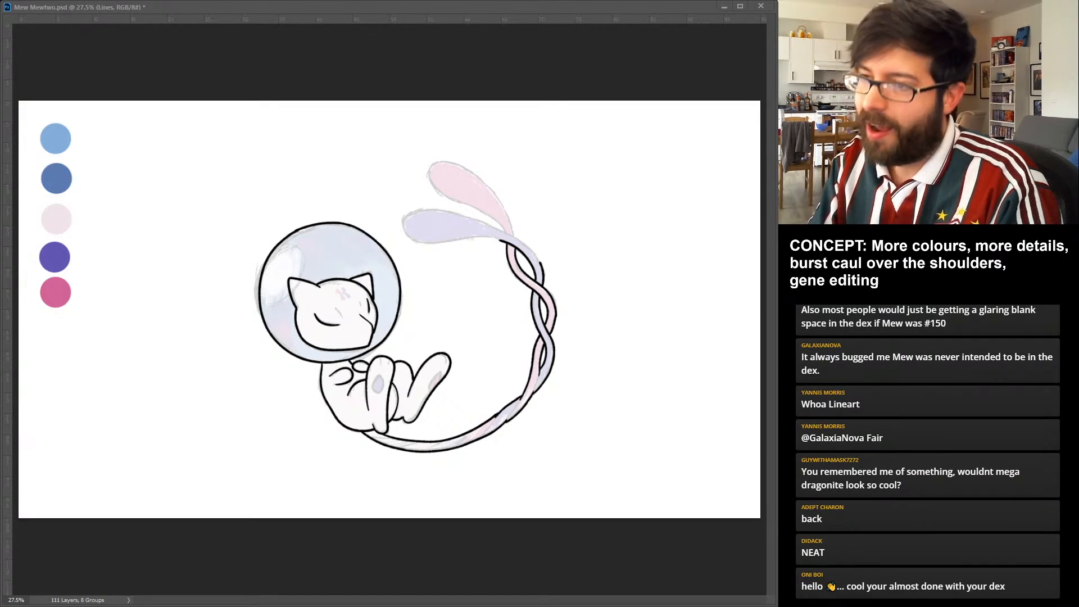
{"action": "left_click_drag", "start_coordinate": [490, 226], "coordinate": [541, 263]}
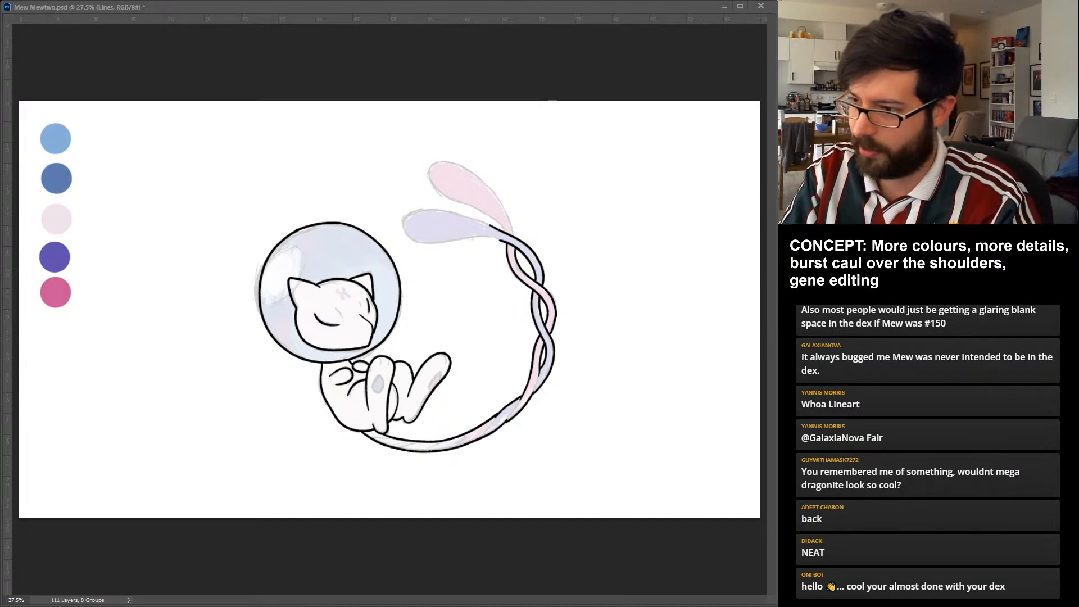
Ink a closed black outline around the violet teardrop-shaped tail tip, joining it to the strand's inked edges.
{"action": "left_click_drag", "start_coordinate": [404, 216], "coordinate": [501, 239]}
{"action": "key", "text": "ctrl+z"}
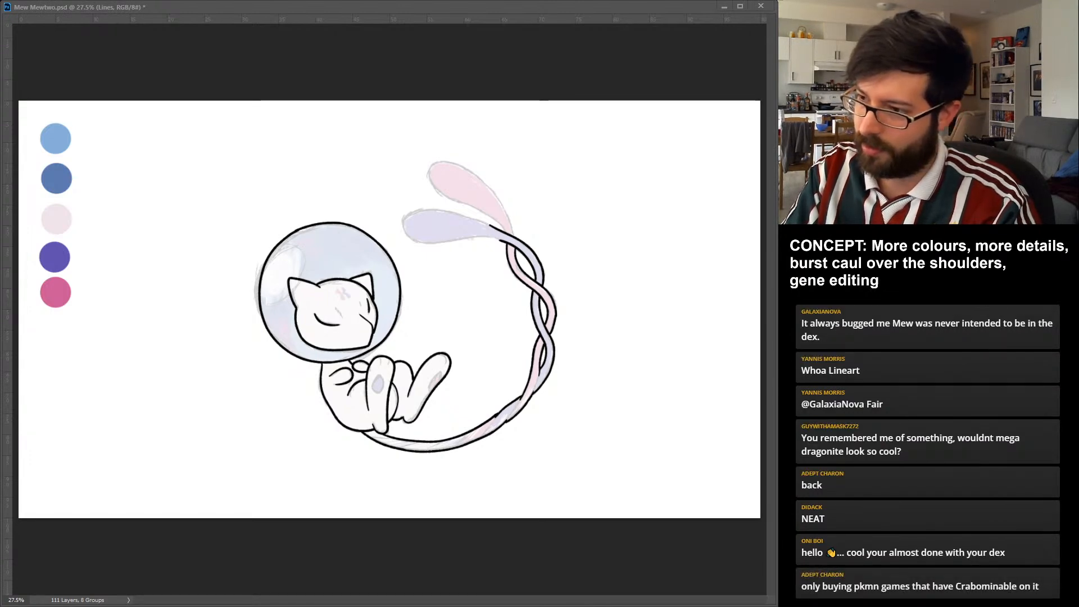
{"action": "left_click_drag", "start_coordinate": [500, 240], "coordinate": [405, 218]}
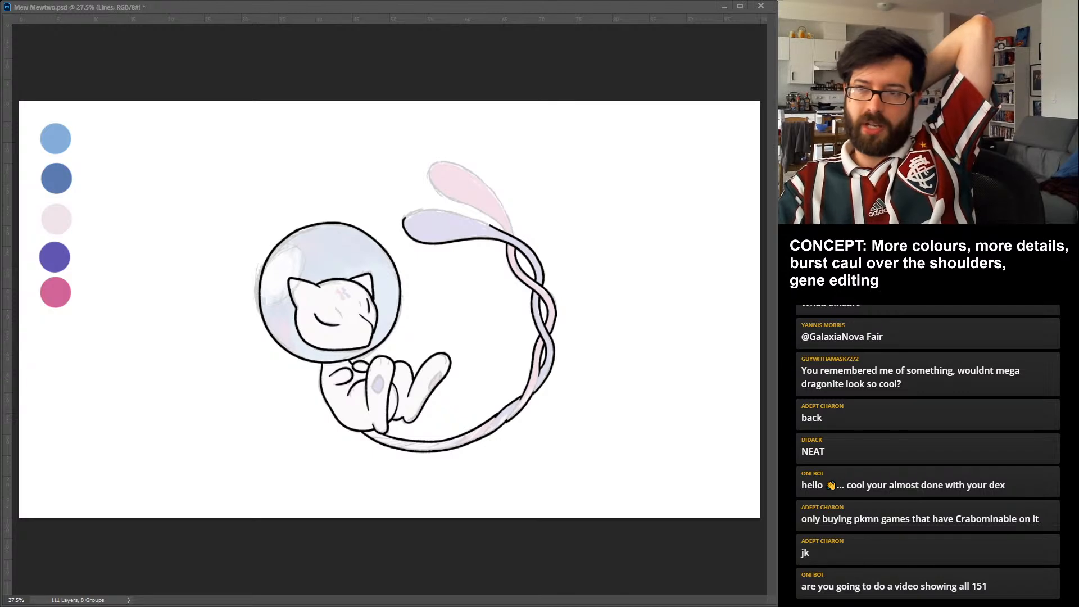
{"action": "left_click_drag", "start_coordinate": [404, 219], "coordinate": [436, 209]}
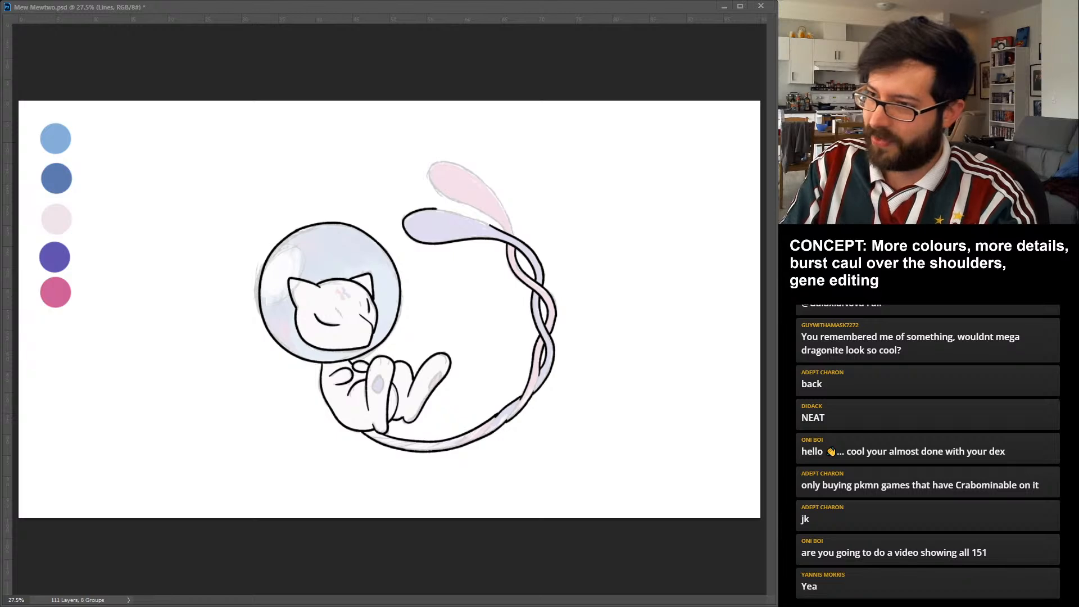
{"action": "left_click_drag", "start_coordinate": [436, 208], "coordinate": [494, 227]}
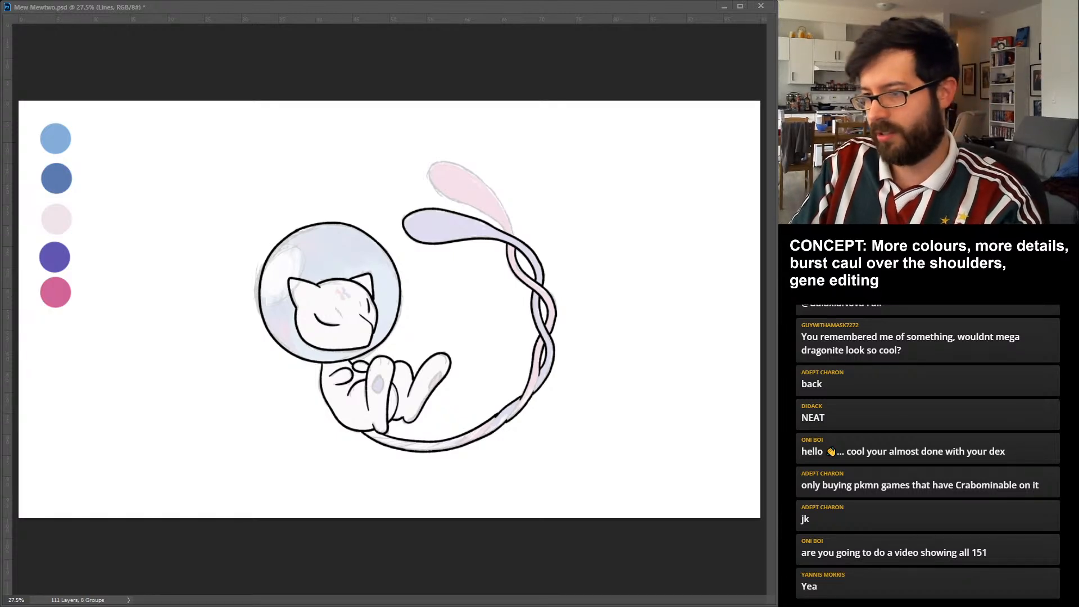
Ink a closed black outline around the pink teardrop-shaped tail tip, joining it to the strand's edges at the upper crossing.
{"action": "left_click_drag", "start_coordinate": [513, 228], "coordinate": [517, 238]}
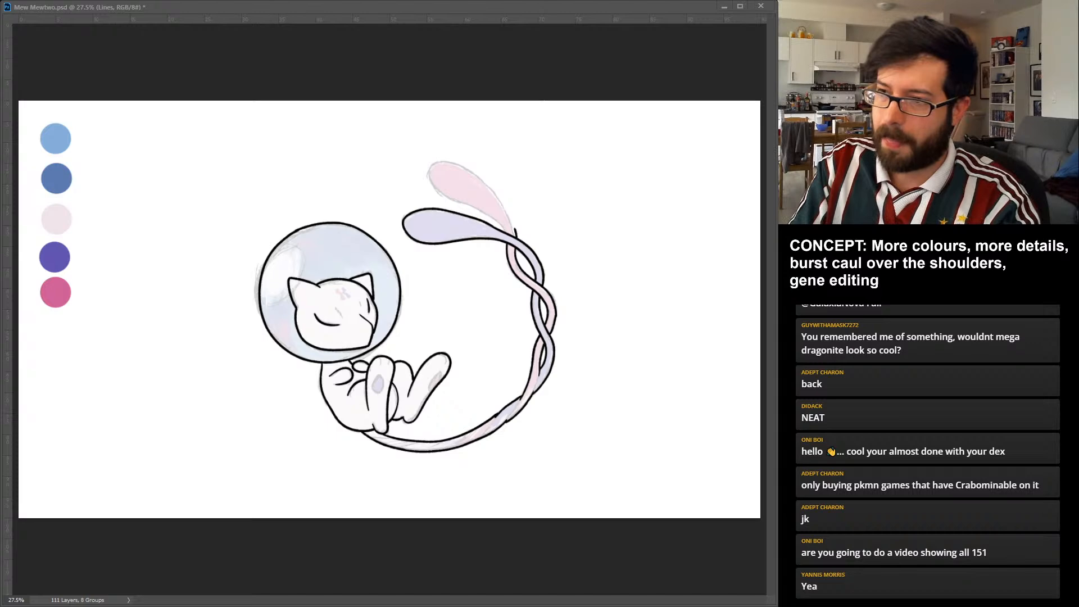
{"action": "left_click_drag", "start_coordinate": [434, 165], "coordinate": [476, 208]}
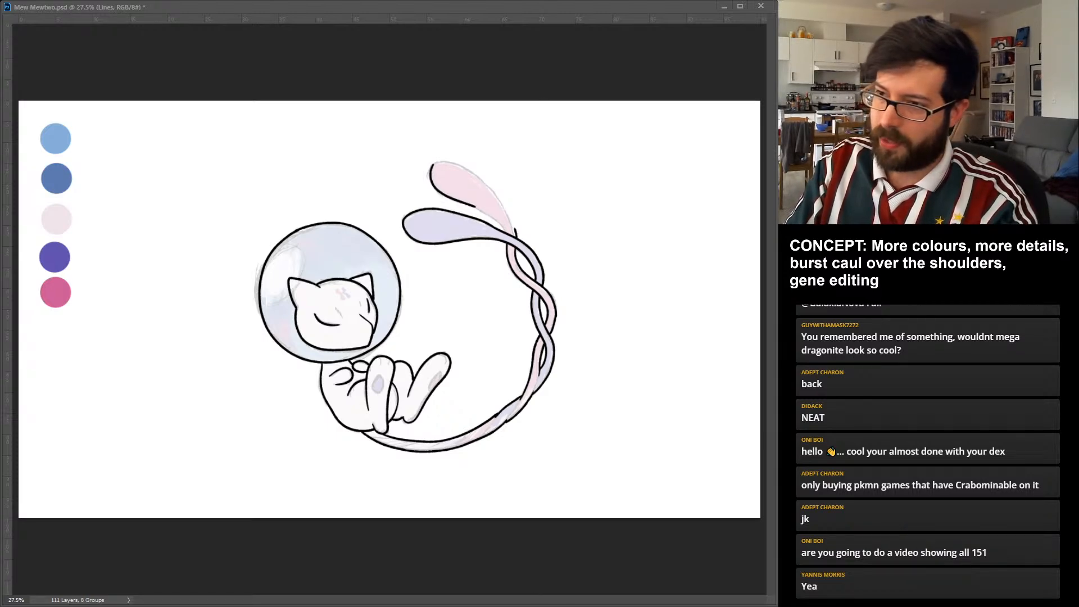
{"action": "left_click_drag", "start_coordinate": [475, 207], "coordinate": [507, 231]}
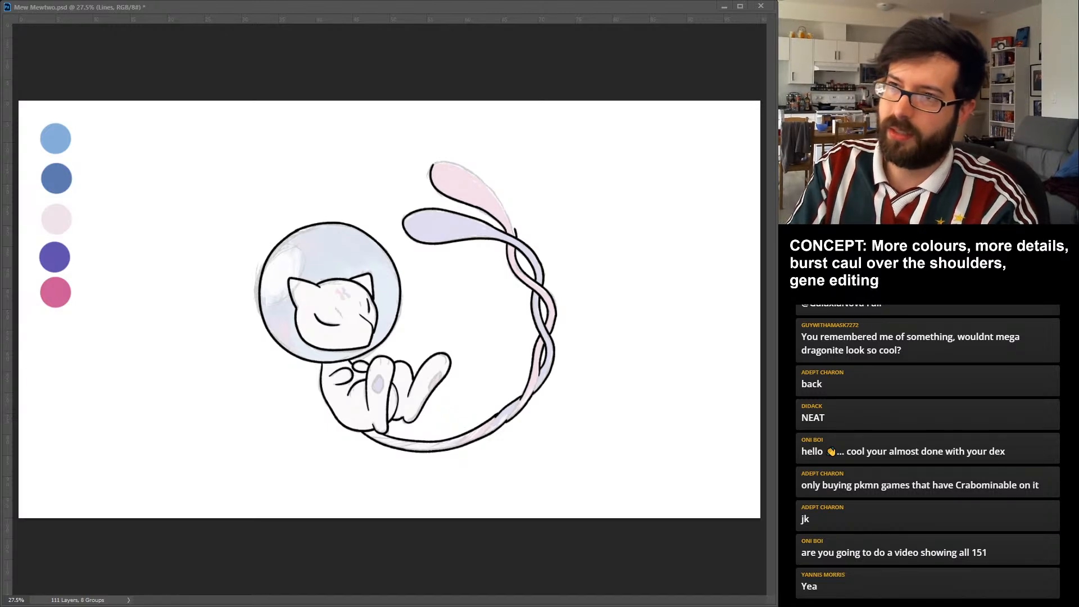
{"action": "left_click_drag", "start_coordinate": [432, 166], "coordinate": [440, 162]}
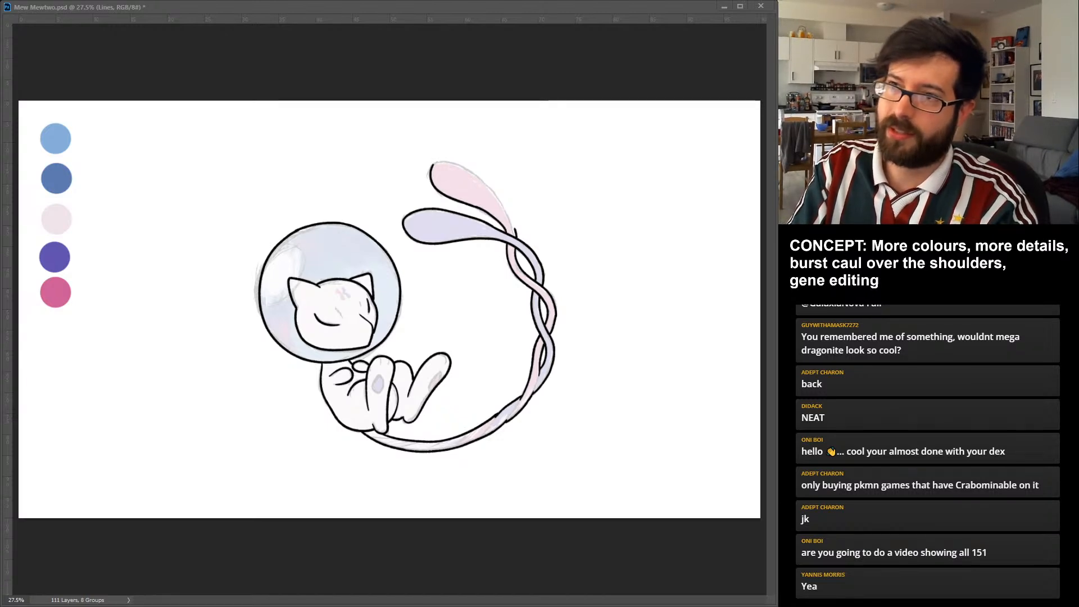
{"action": "left_click_drag", "start_coordinate": [440, 162], "coordinate": [461, 165]}
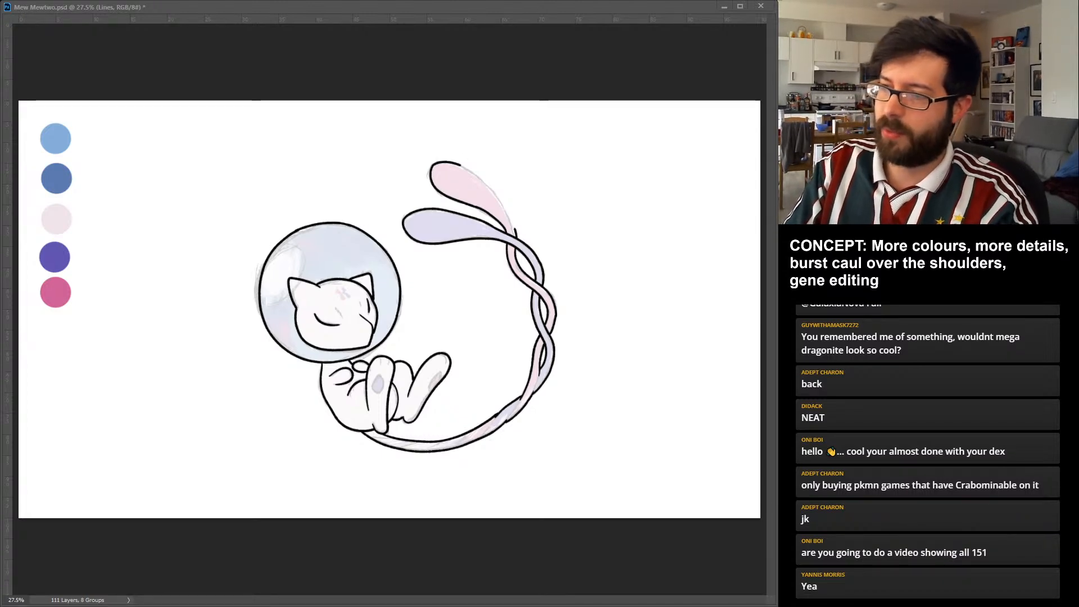
{"action": "left_click_drag", "start_coordinate": [515, 229], "coordinate": [509, 213]}
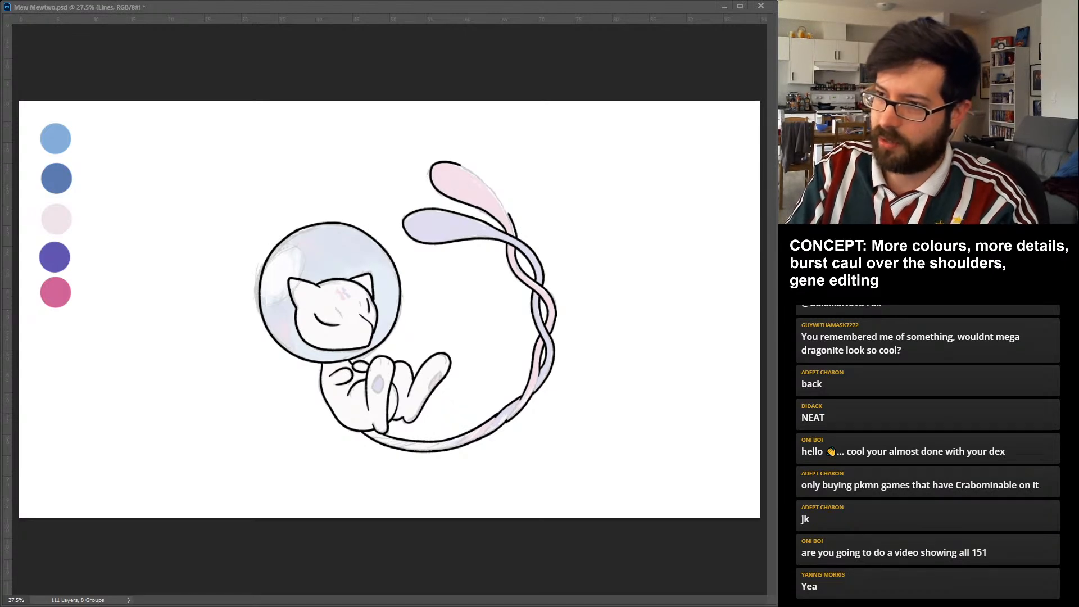
{"action": "left_click_drag", "start_coordinate": [461, 165], "coordinate": [508, 214]}
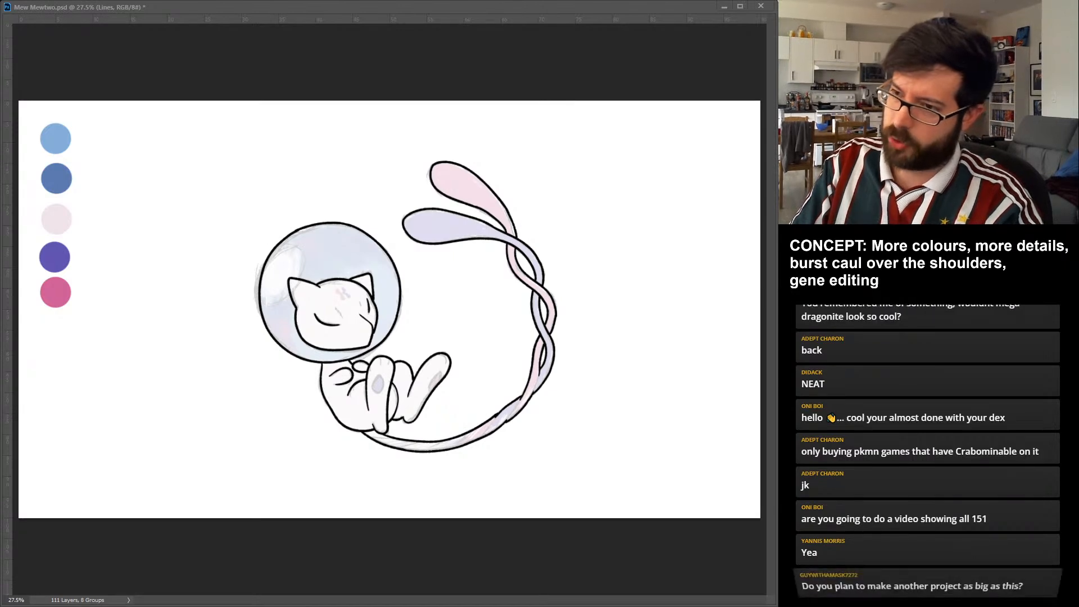
Redraw the violet tail tip's upper edge where it narrows towards the neck, and save the document.
{"action": "key", "text": "ctrl+z"}
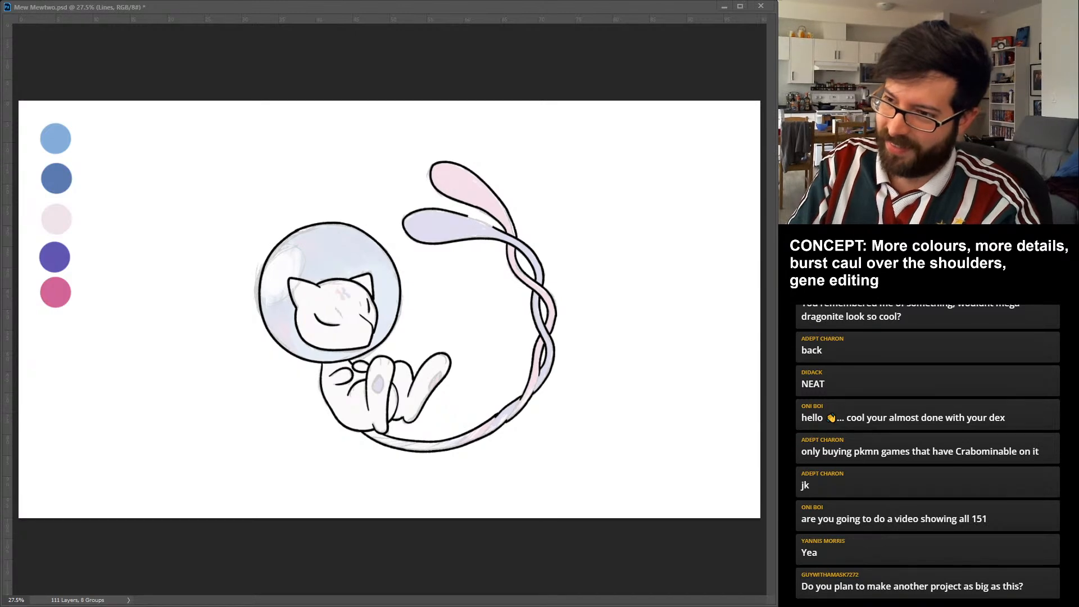
{"action": "left_click_drag", "start_coordinate": [467, 215], "coordinate": [496, 229]}
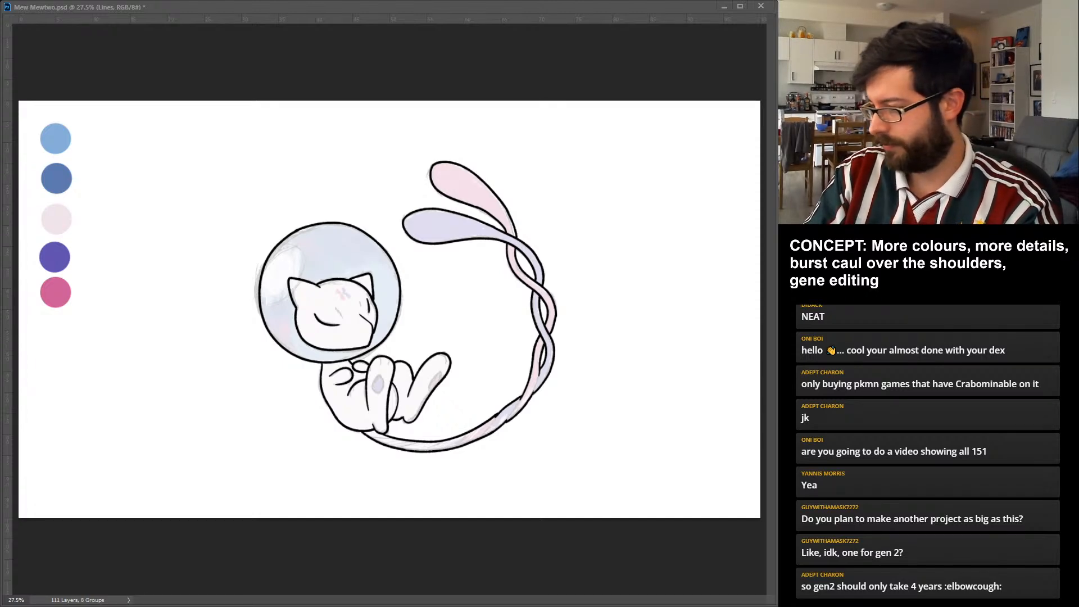
{"action": "key", "text": "ctrl+s"}
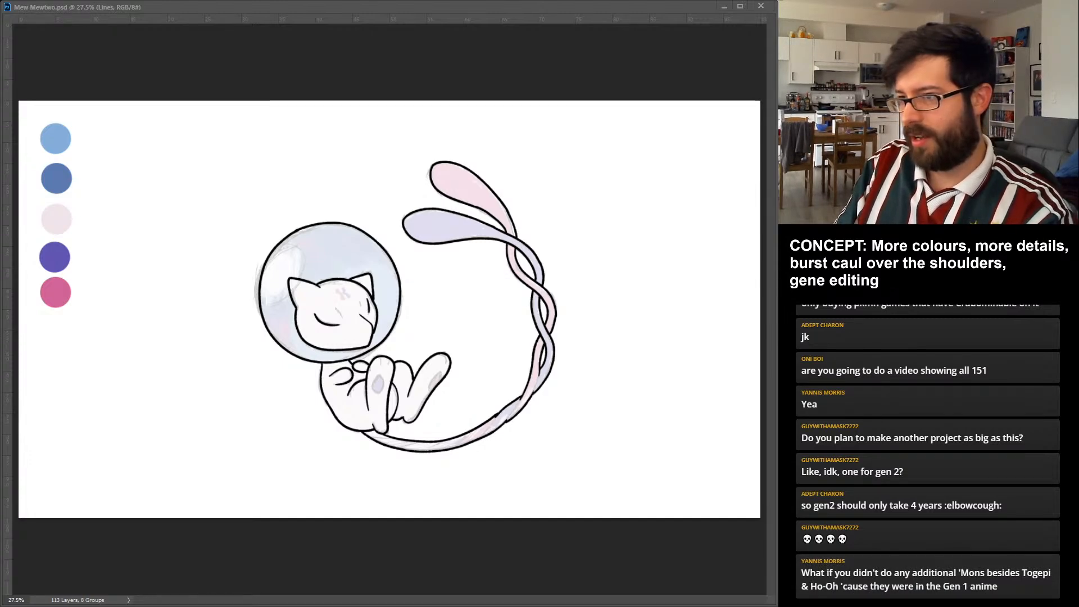
{"action": "key", "text": "ctrl+s"}
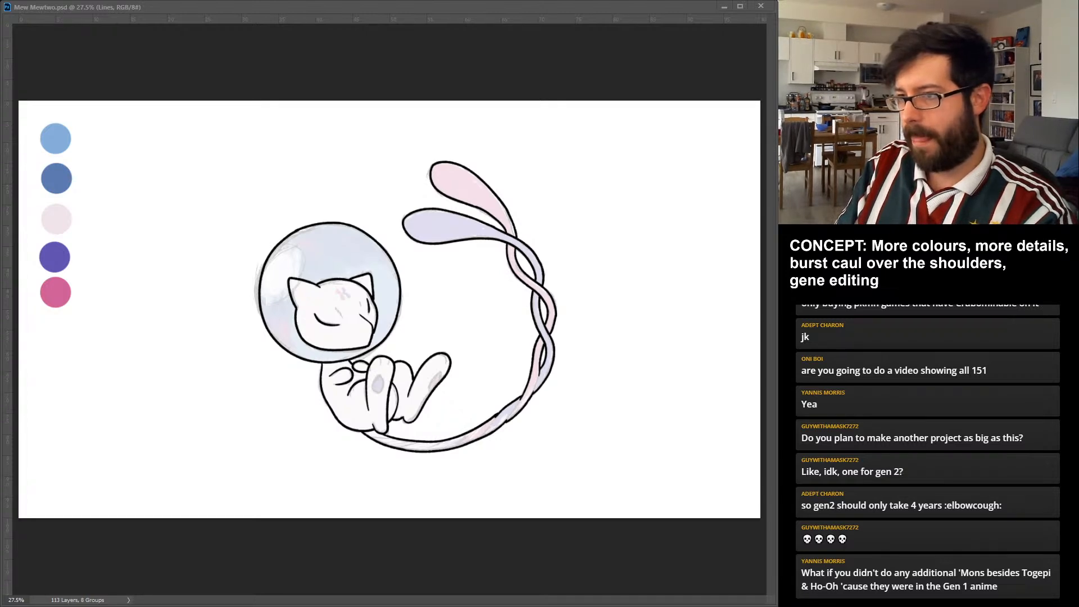
Ink the oval pads and toe lines on both feet, plus the diagonal dividing lines between the strands along the tail's lower curve.
{"action": "left_click_drag", "start_coordinate": [380, 373], "coordinate": [377, 394]}
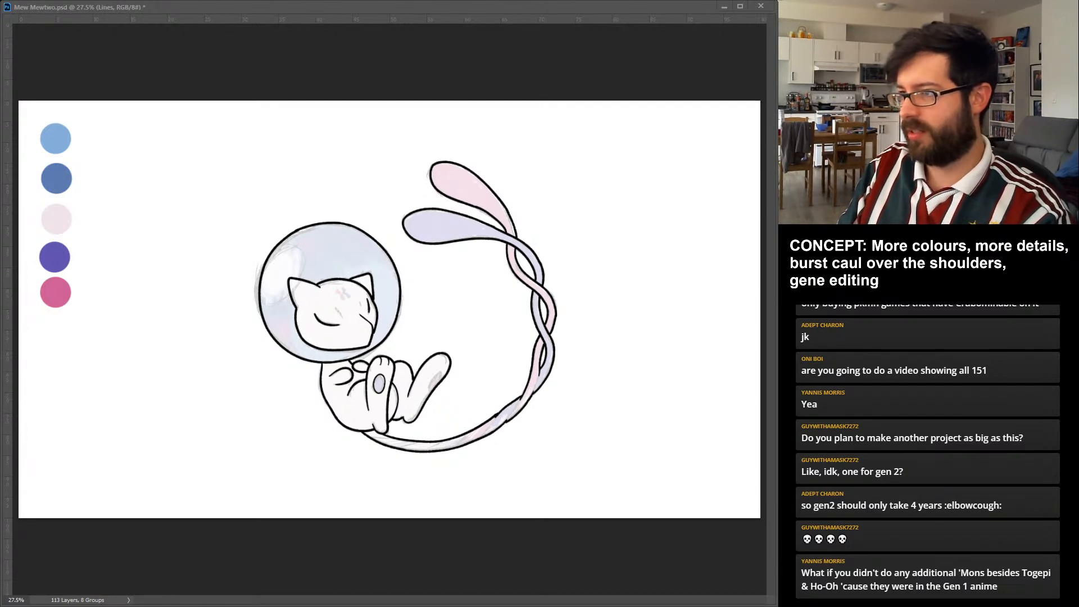
{"action": "left_click_drag", "start_coordinate": [440, 376], "coordinate": [431, 391]}
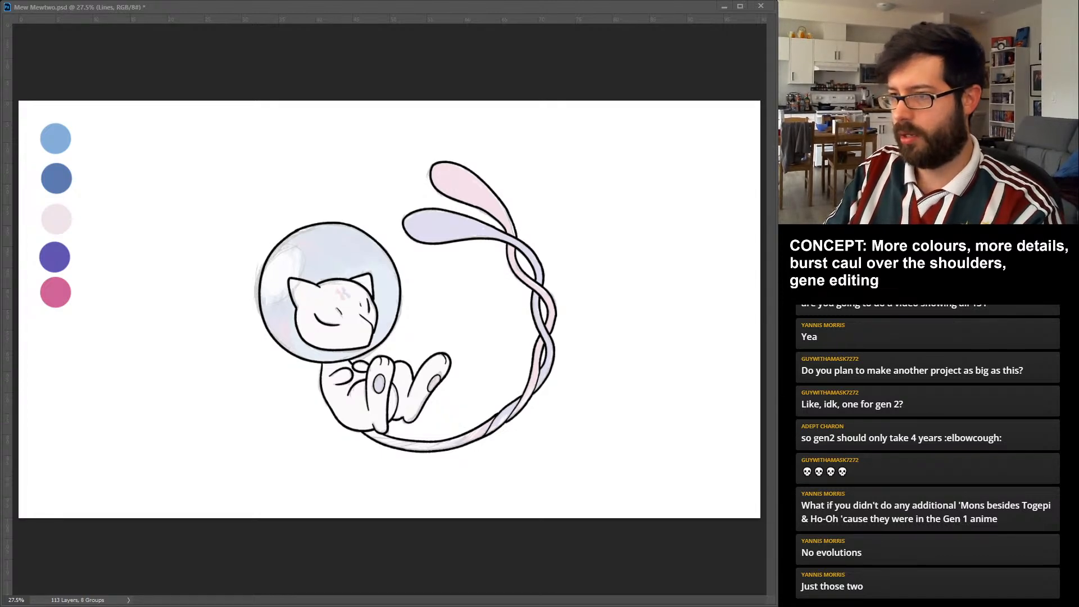
{"action": "left_click_drag", "start_coordinate": [472, 432], "coordinate": [454, 447]}
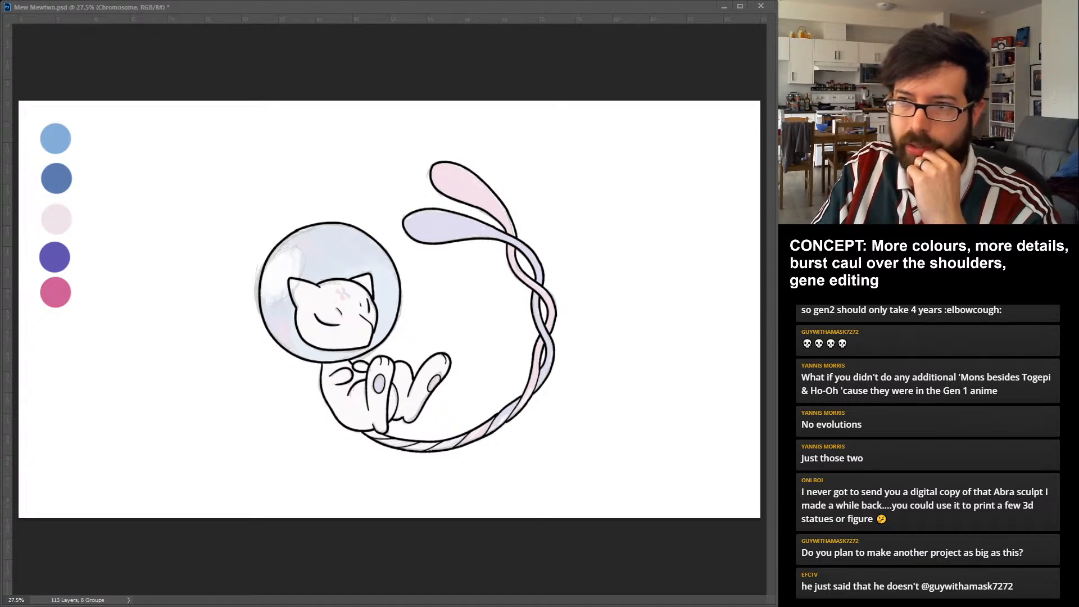
Ink a solid black X-shaped chromosome mark on Mew's forehead, and hide it together with the faded colour sketch.
{"action": "left_click_drag", "start_coordinate": [343, 288], "coordinate": [342, 300]}
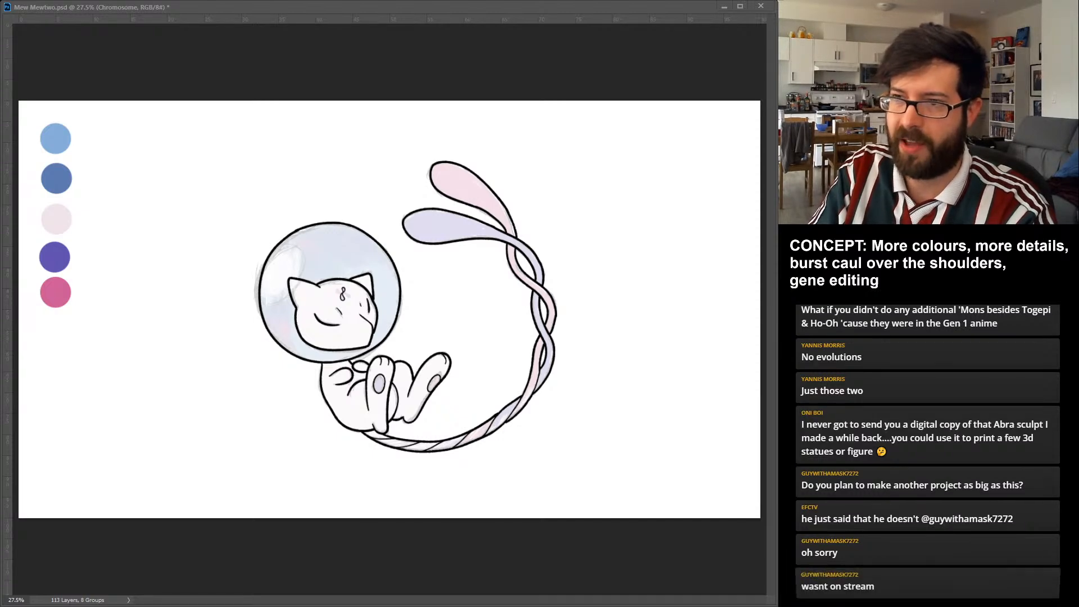
{"action": "key", "text": "ctrl+z"}
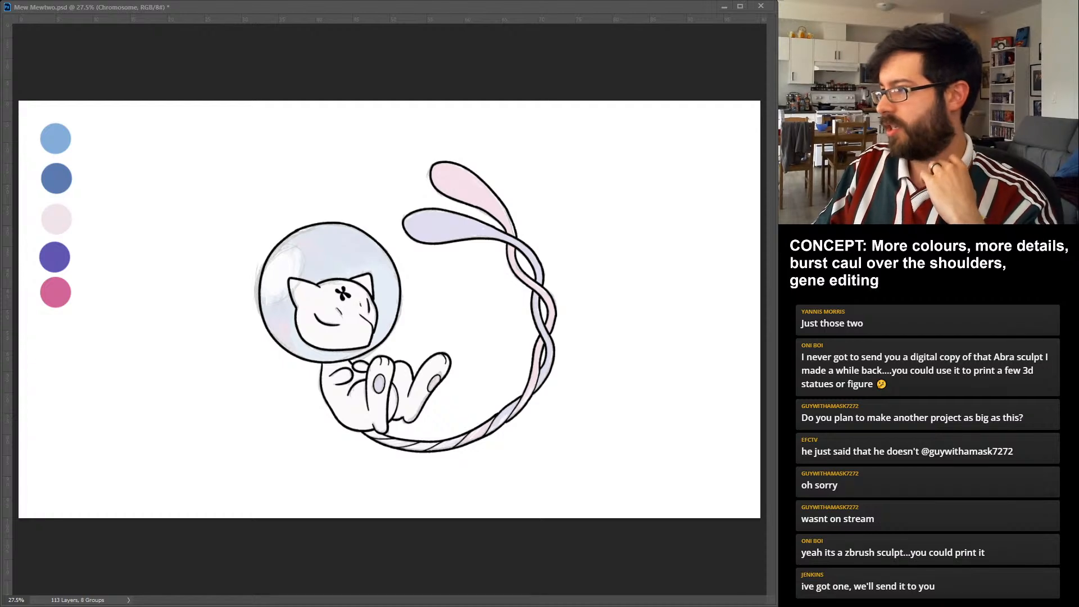
{"action": "key", "text": "ctrl+comma"}
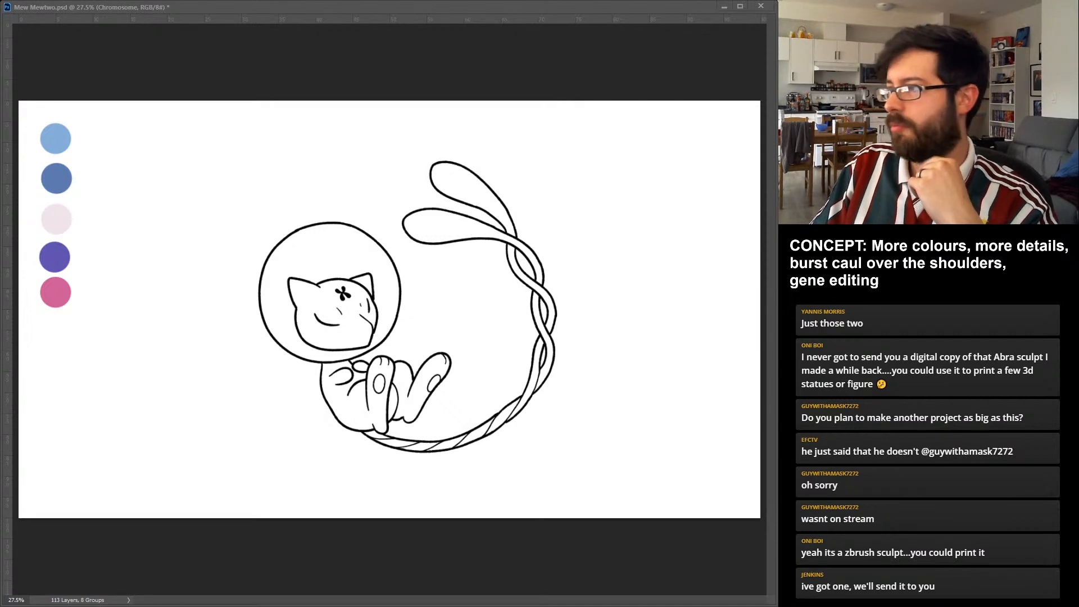
{"action": "key", "text": "ctrl+comma"}
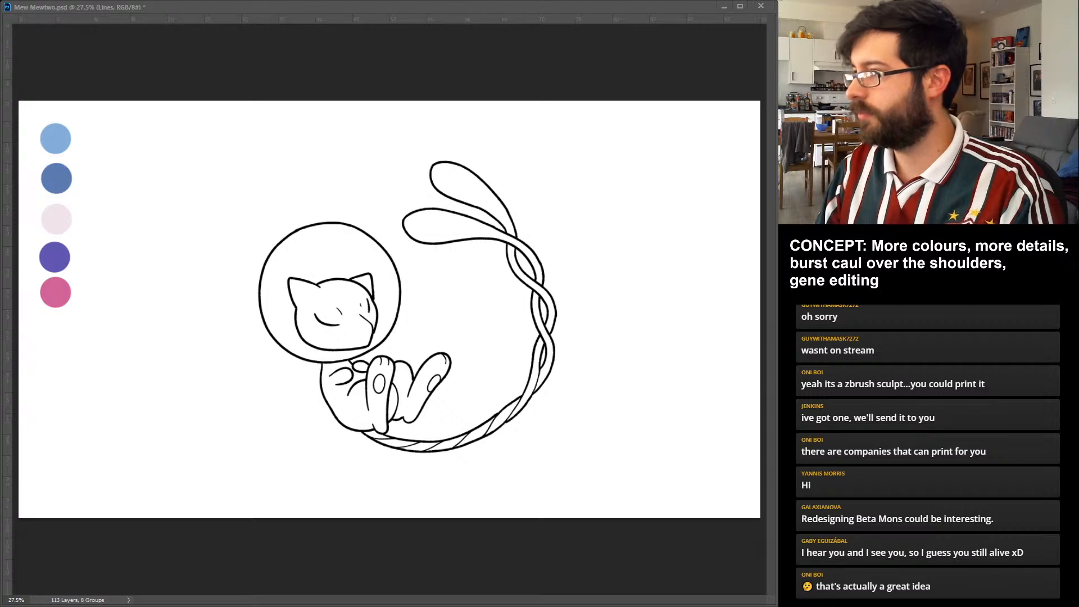
{"action": "key", "text": "alt+BackSpace"}
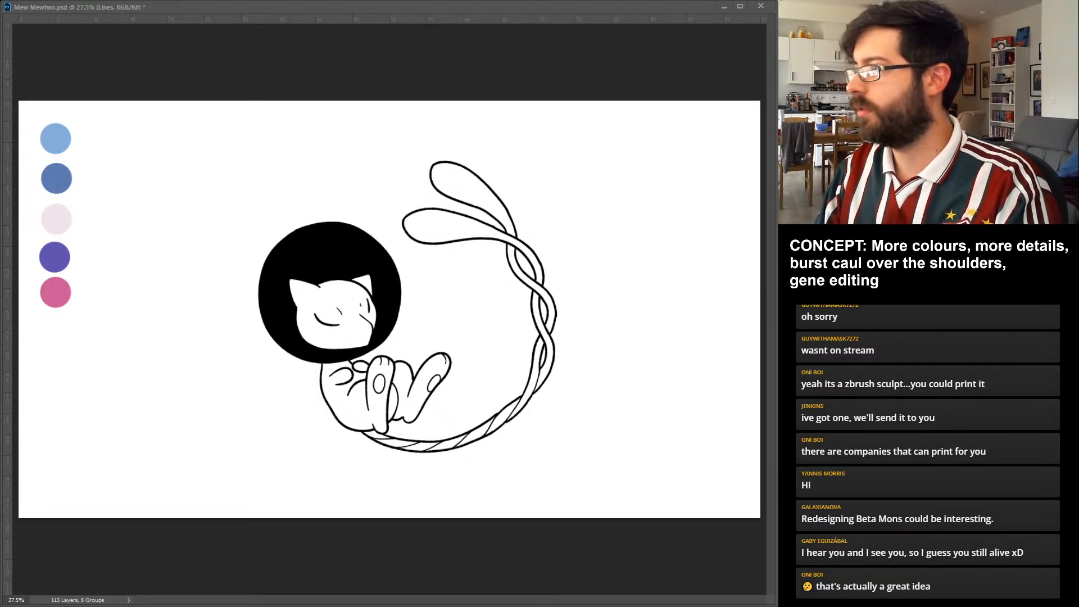
{"action": "key", "text": "ctrl+z"}
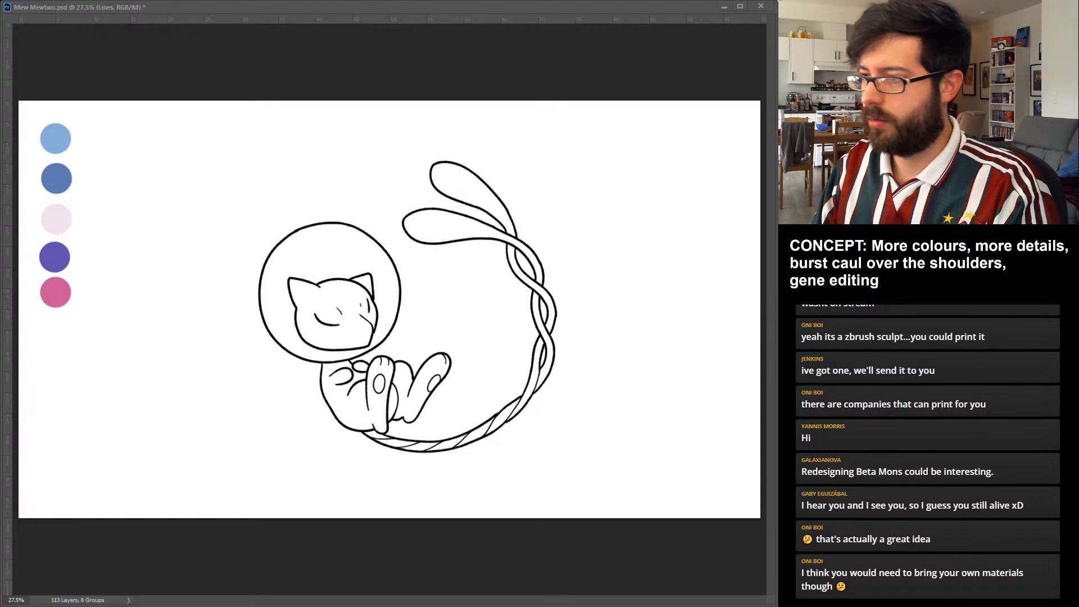
{"action": "key", "text": "ctrl+z"}
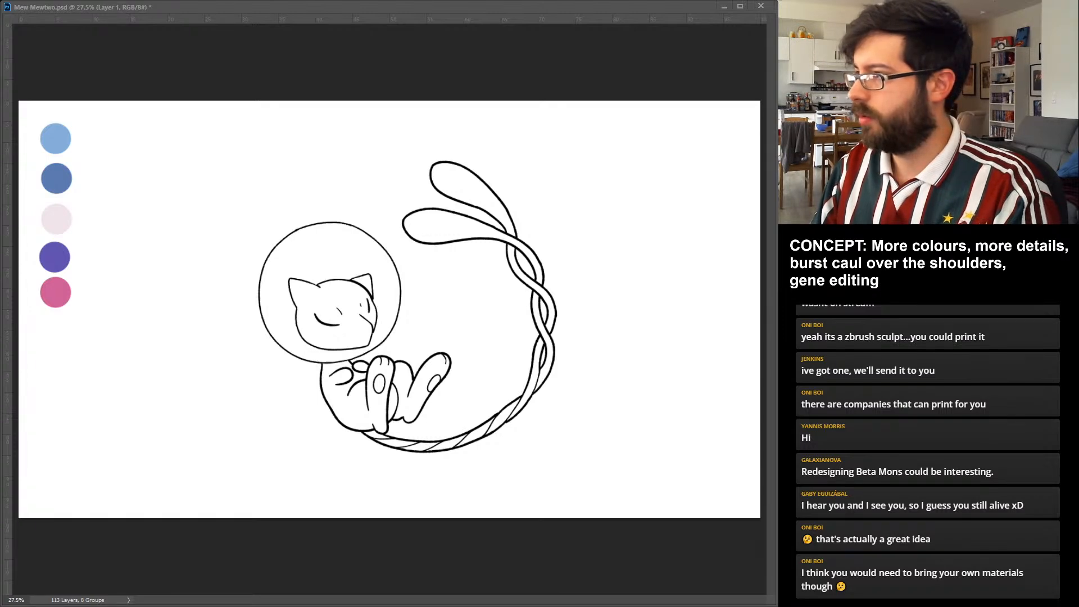
{"action": "key", "text": "ctrl+z"}
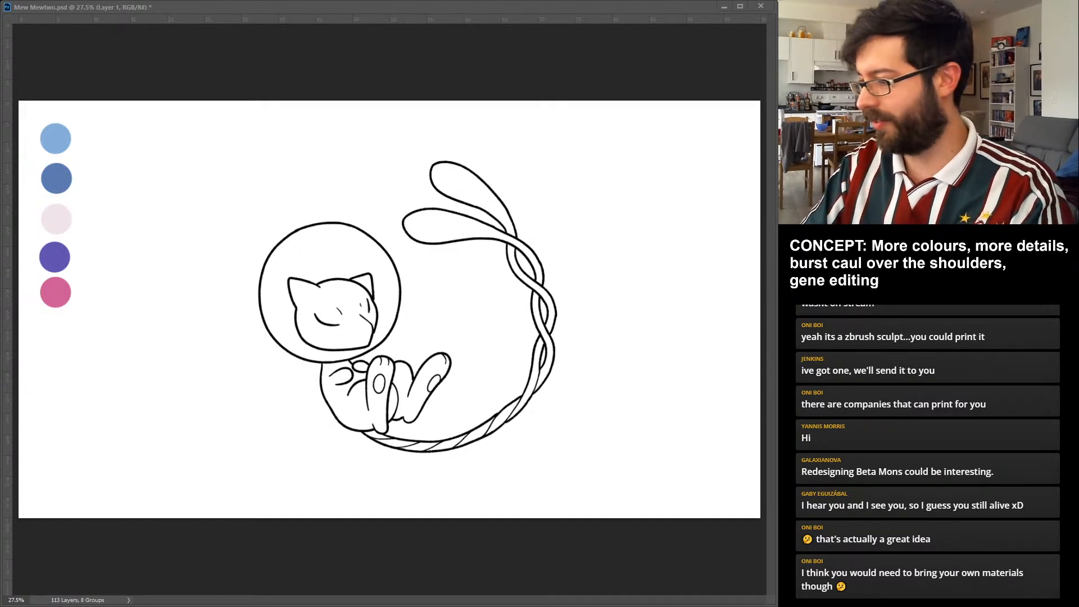
Fill the bubble light blue, one tail strand and the near foot pad violet, the other strand and pad pink, and the body pale pink.
{"action": "key", "text": "alt+BackSpace"}
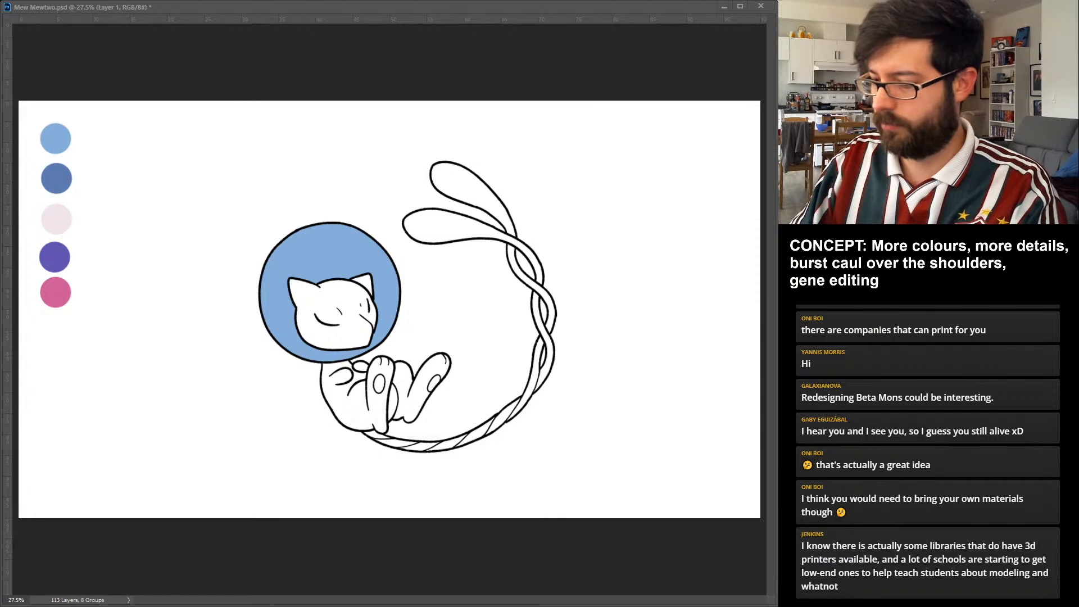
{"action": "key", "text": "alt+BackSpace"}
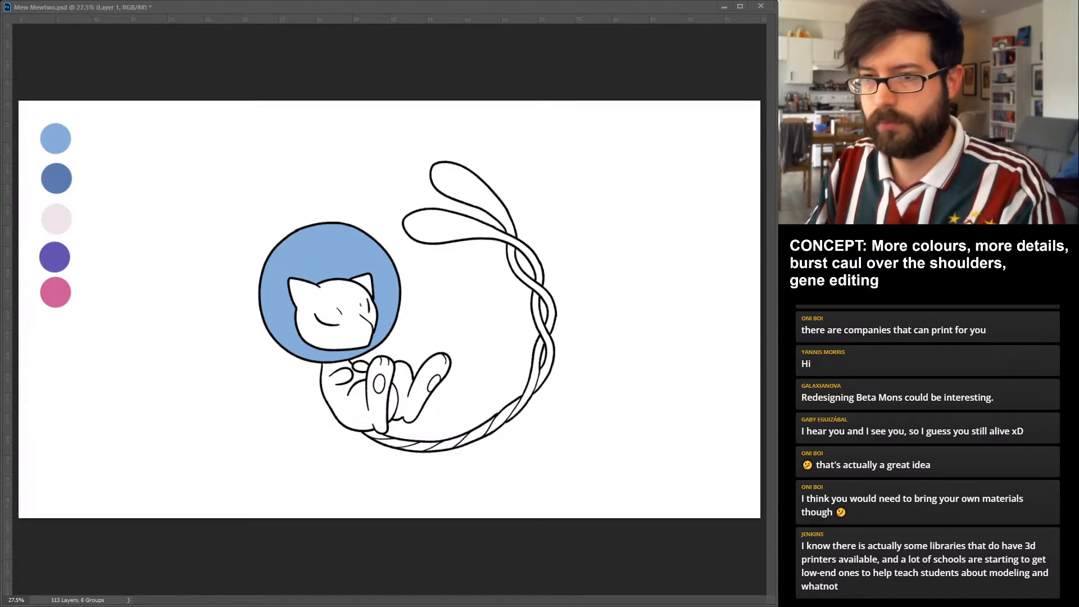
{"action": "key", "text": "alt+BackSpace"}
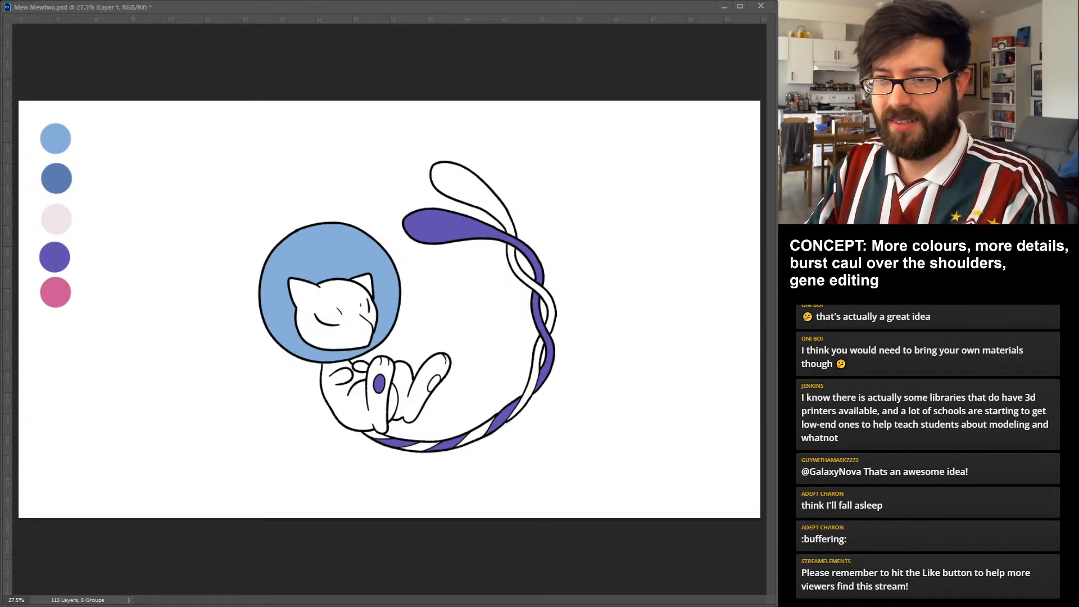
{"action": "key", "text": "alt+BackSpace"}
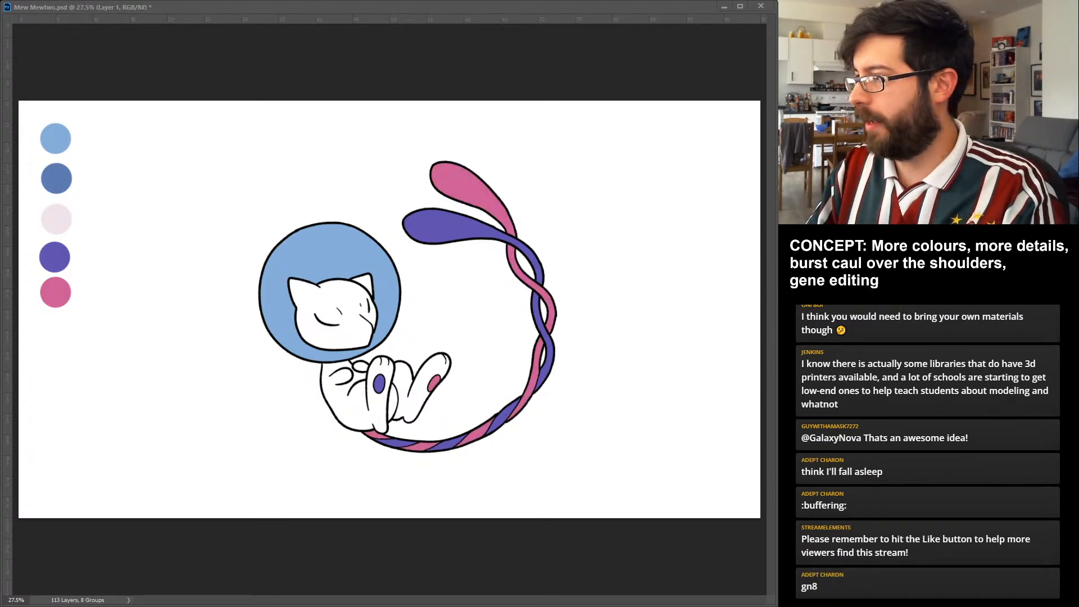
{"action": "key", "text": "alt+BackSpace"}
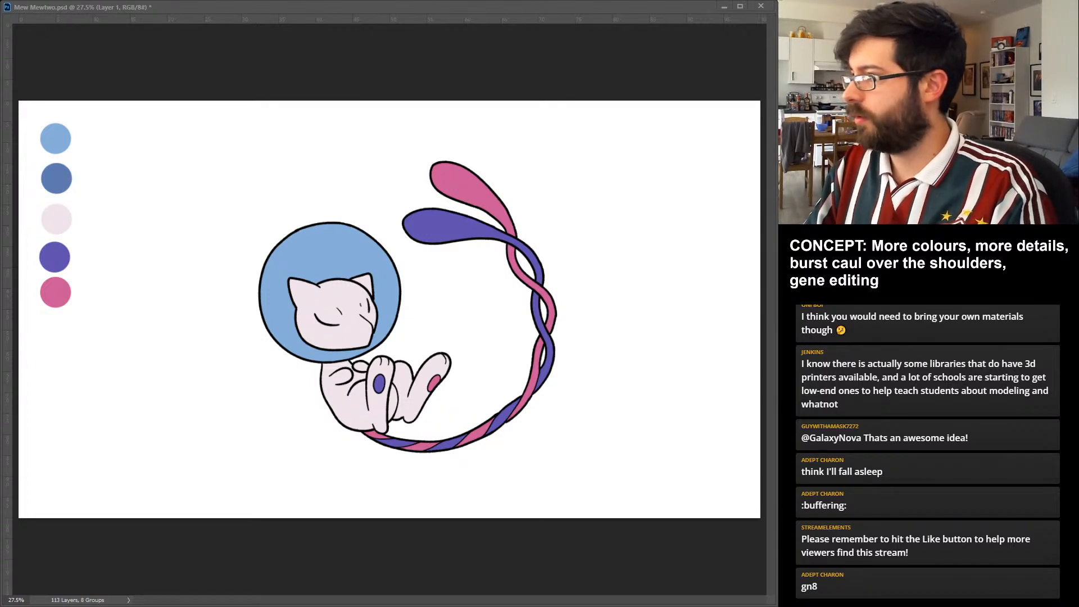
Name the flat colour layers, including Pink and Caul, and hide the palette swatches.
{"action": "key", "text": "Return"}
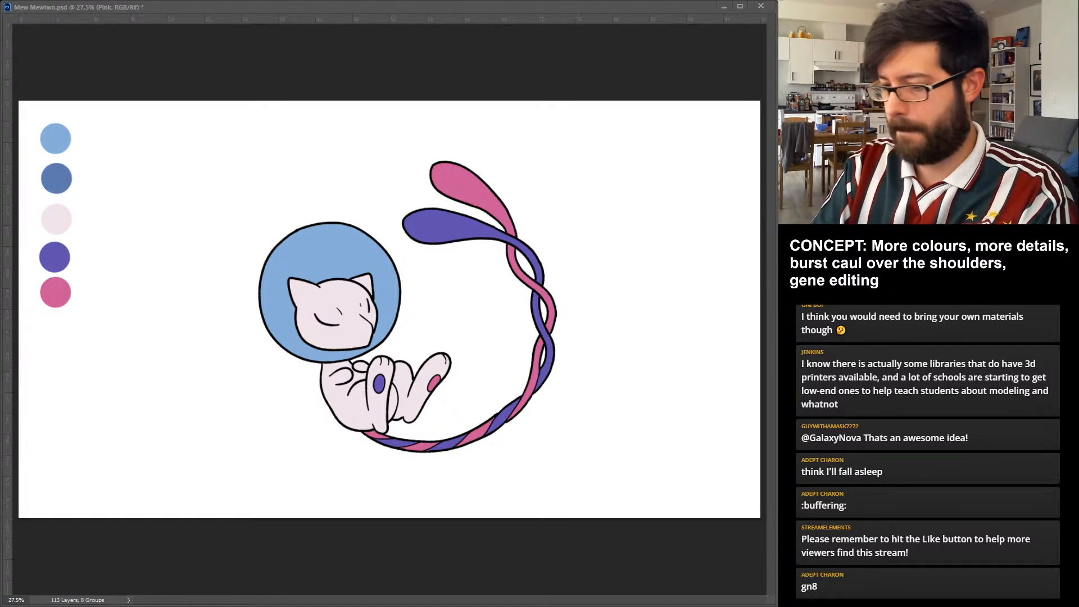
{"action": "key", "text": "Return"}
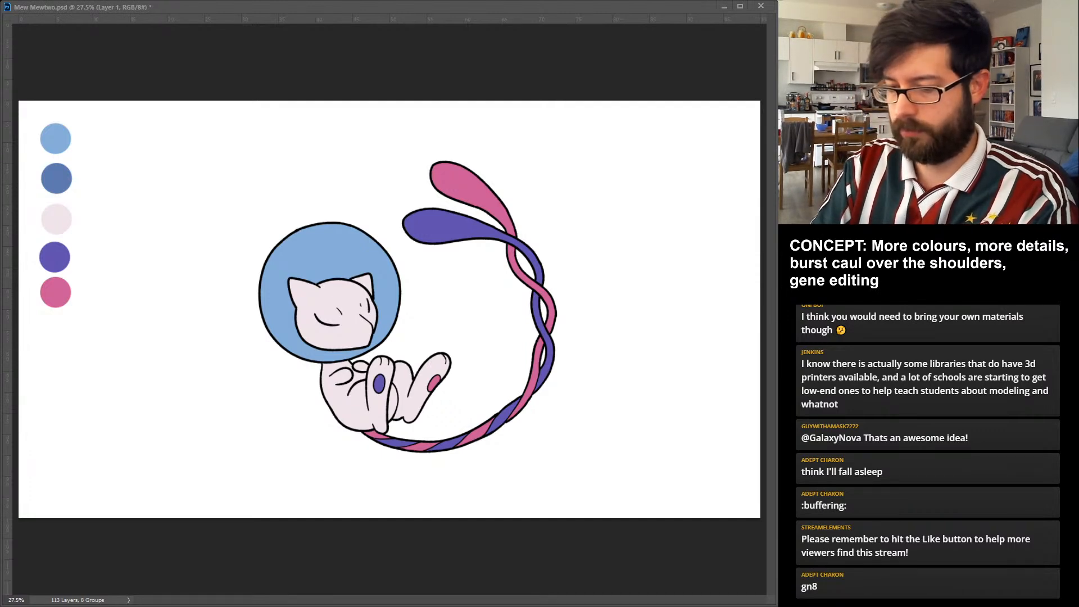
{"action": "key", "text": "Return"}
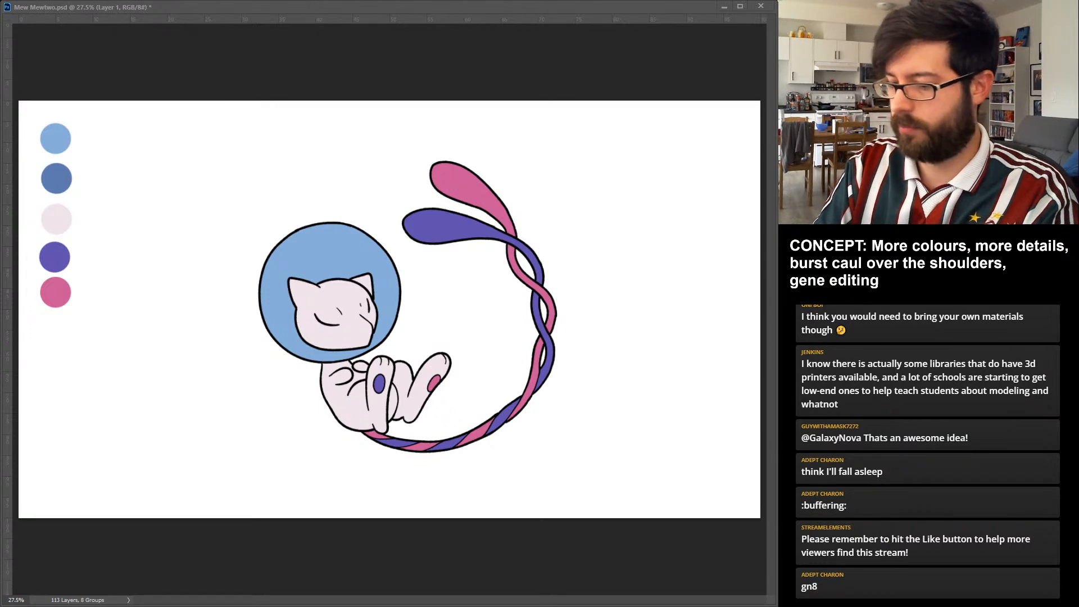
{"action": "key", "text": "Return"}
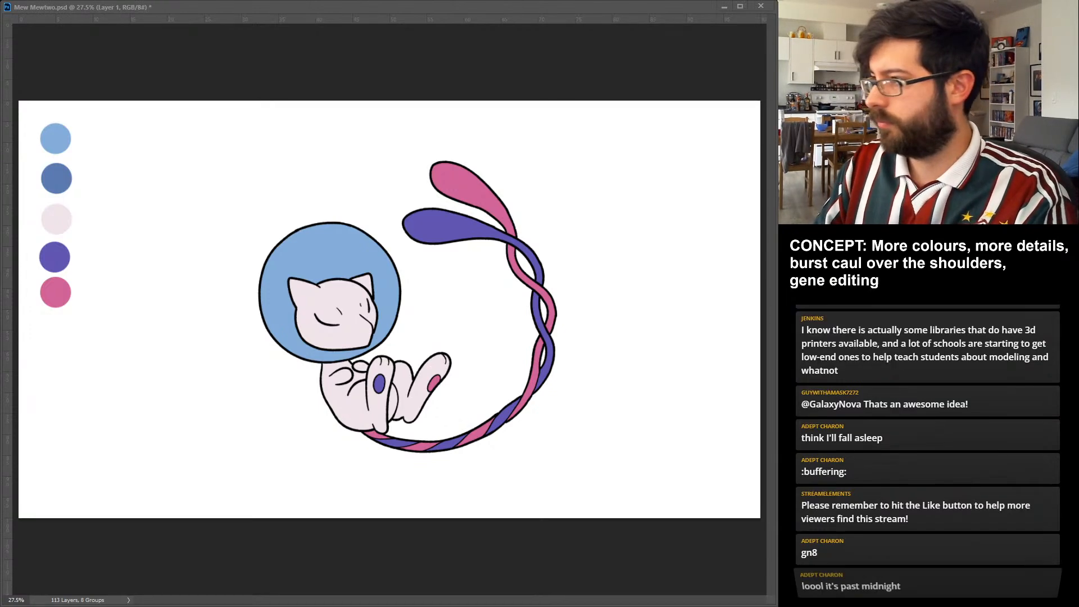
{"action": "key", "text": "Return"}
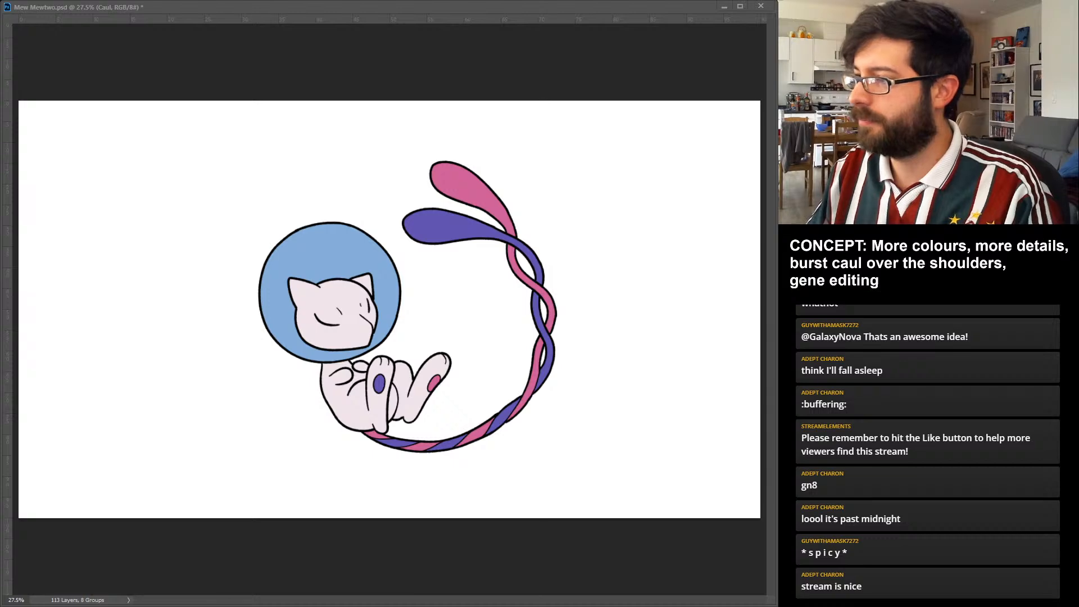
Show the Chromosome layer again and recolour the forehead mark in the tail's pink and violet.
{"action": "key", "text": "alt+bracketleft"}
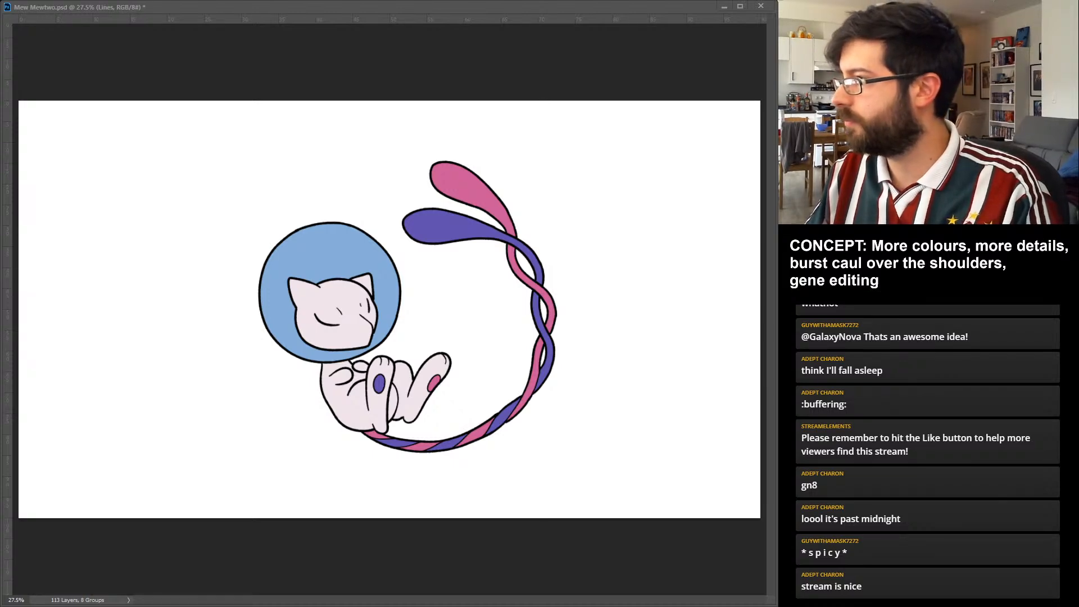
{"action": "key", "text": "alt+bracketleft"}
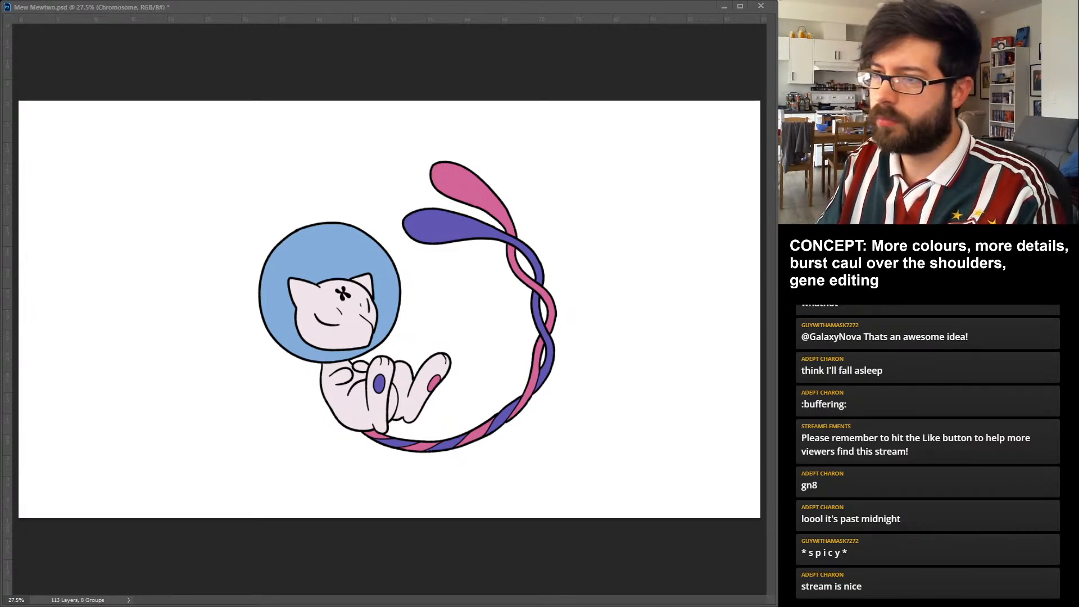
{"action": "key", "text": "ctrl+z"}
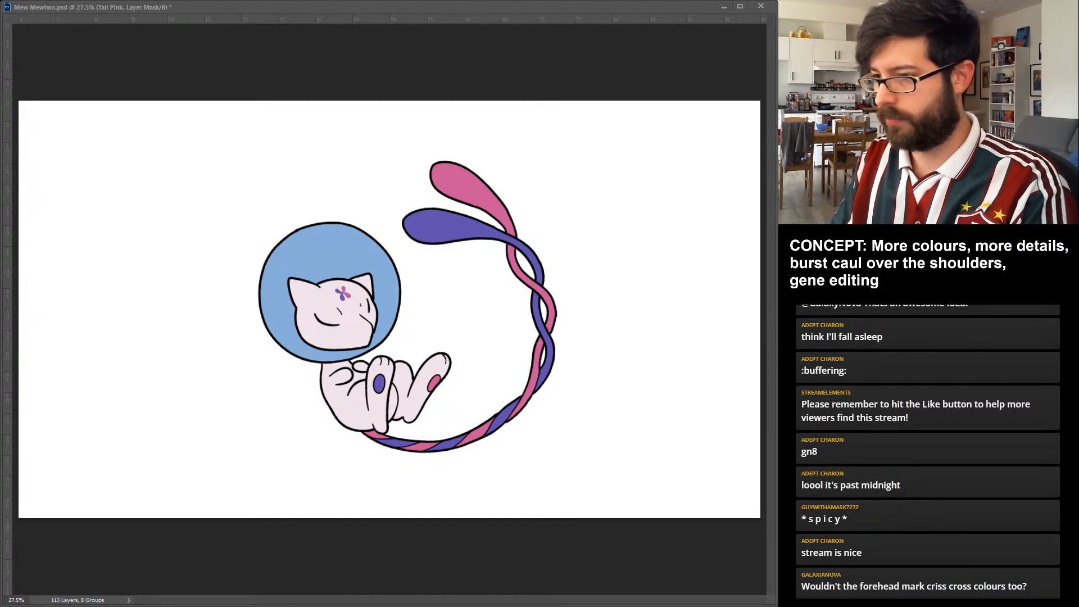
Undo the pink tail strand's mask fade, and group both tail colour layers as Tail with its own layer mask.
{"action": "key", "text": "ctrl+z"}
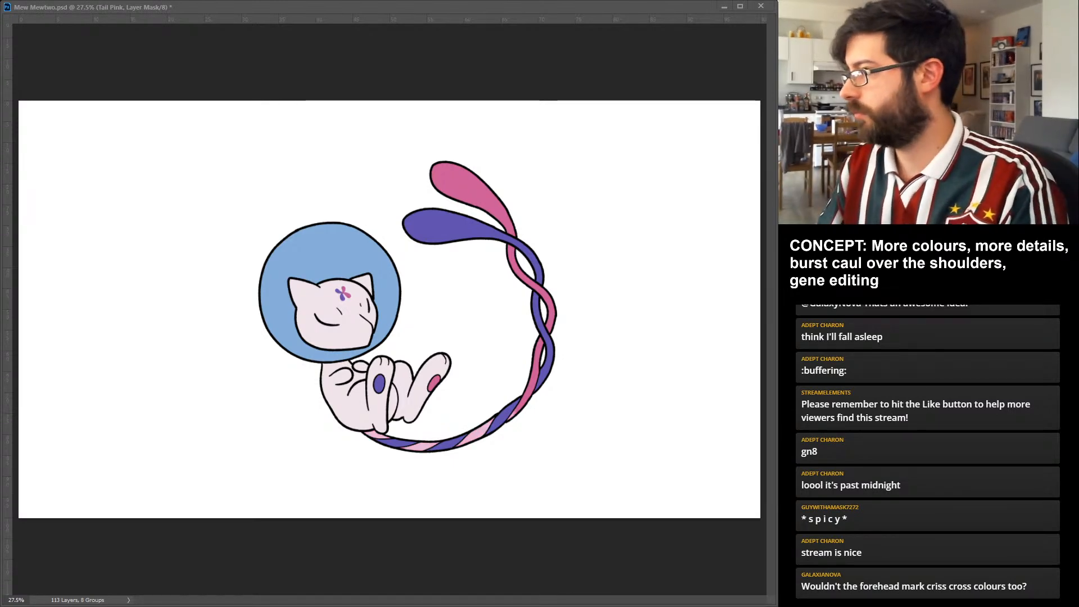
{"action": "key", "text": "ctrl+z"}
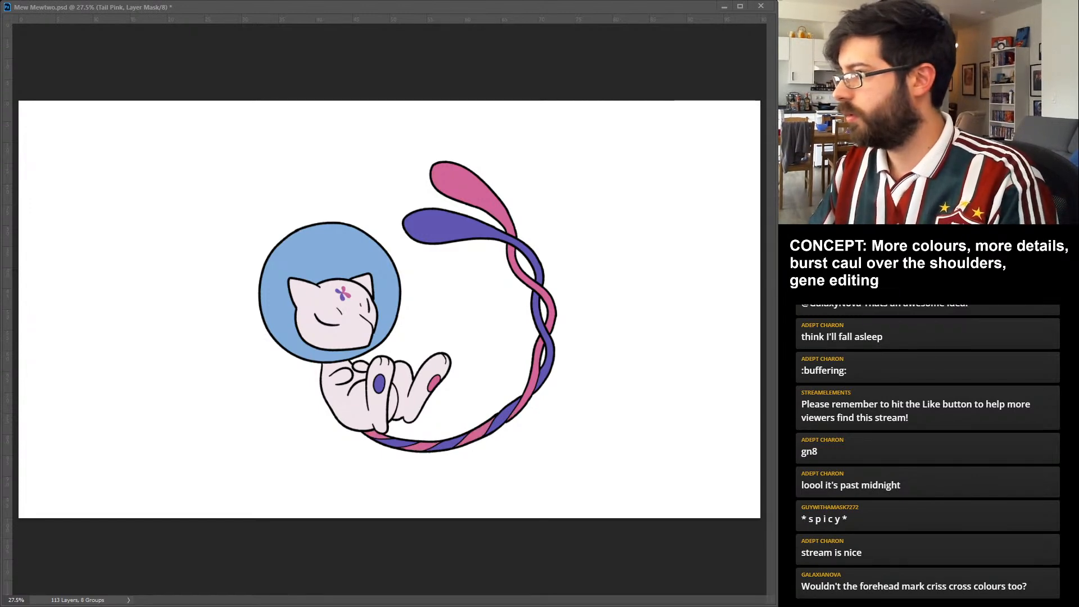
{"action": "key", "text": "ctrl+2"}
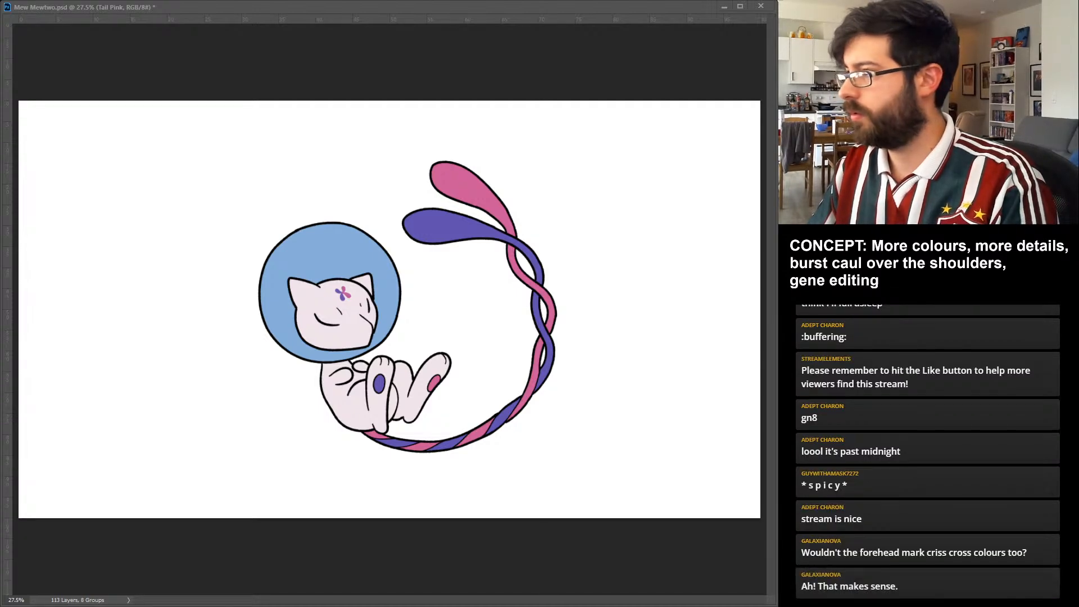
{"action": "key", "text": "alt+bracketright"}
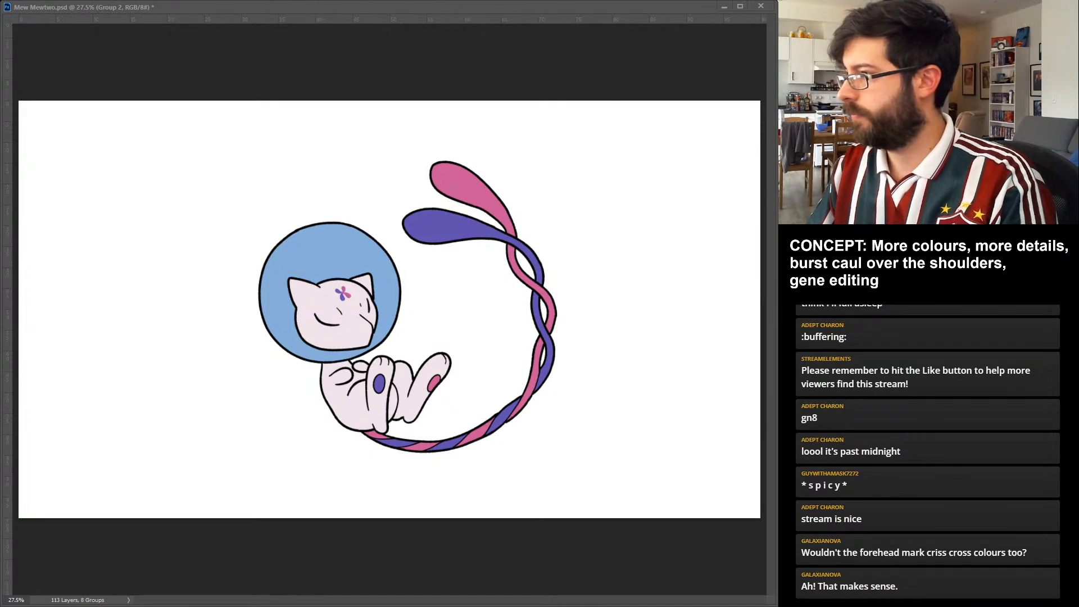
{"action": "key", "text": "alt+bracketright"}
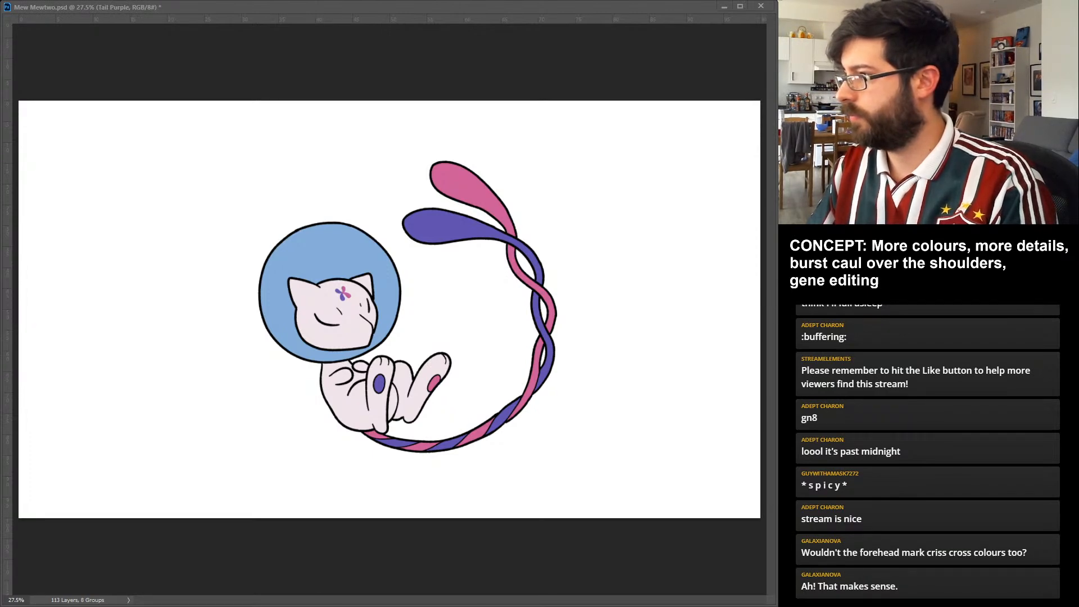
{"action": "key", "text": "alt+bracketleft"}
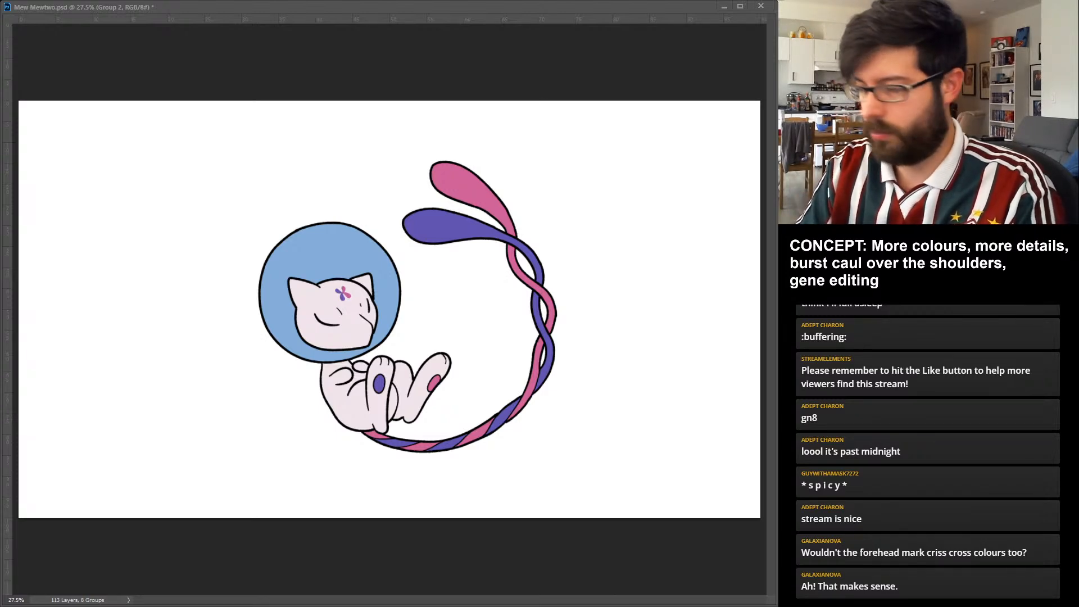
{"action": "key", "text": "Return"}
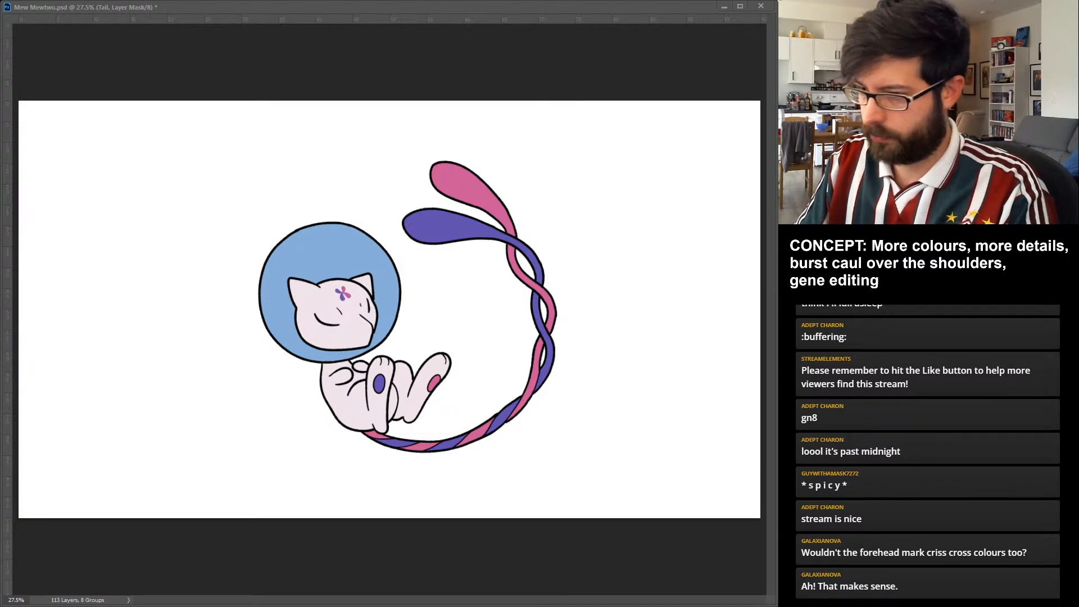
Fade the base of the twisted tail softly into the pale body colour on the Tail group's mask, and save the document.
{"action": "left_click_drag", "start_coordinate": [488, 430], "coordinate": [507, 413]}
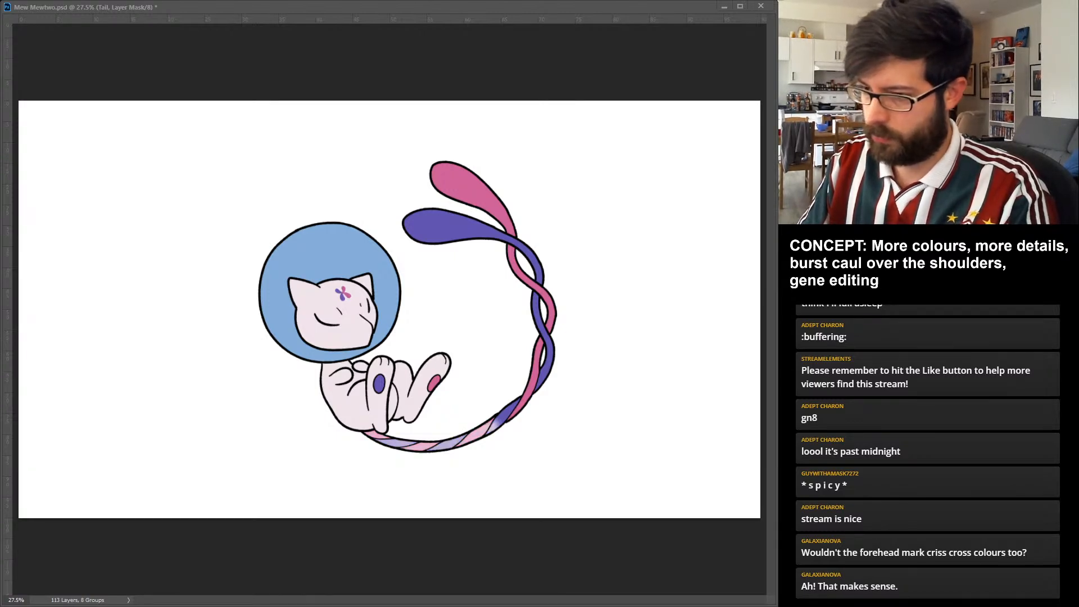
{"action": "left_click_drag", "start_coordinate": [371, 436], "coordinate": [447, 444]}
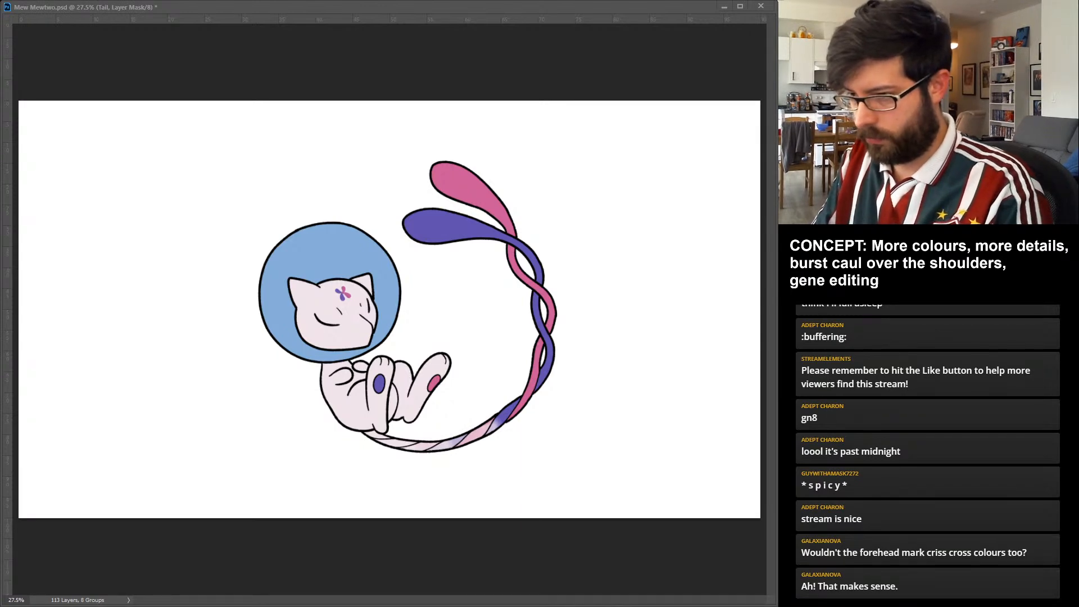
{"action": "left_click_drag", "start_coordinate": [498, 421], "coordinate": [488, 429]}
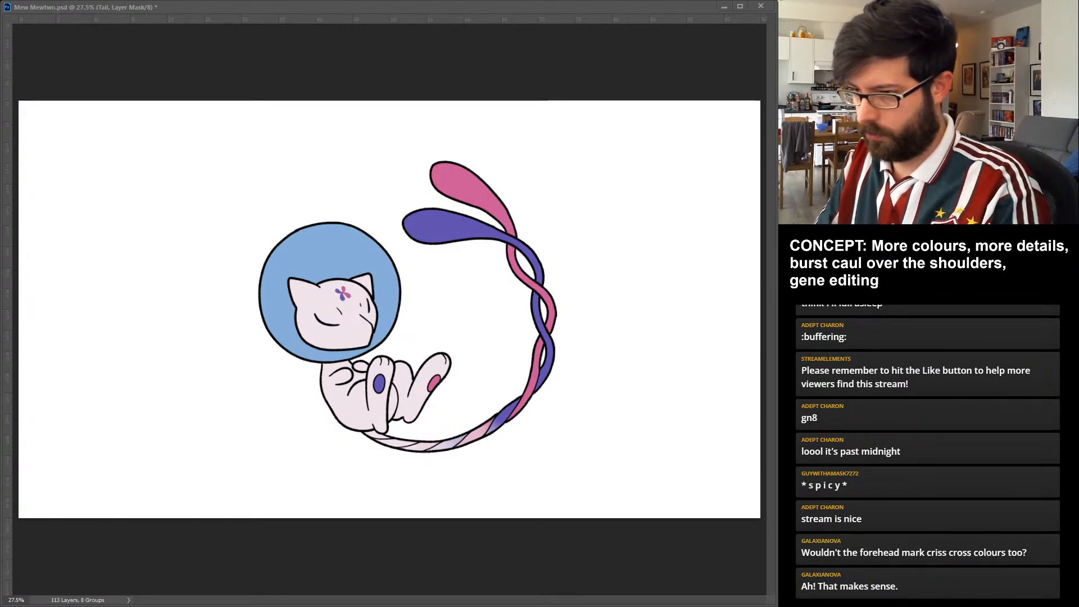
{"action": "left_click_drag", "start_coordinate": [492, 426], "coordinate": [477, 435]}
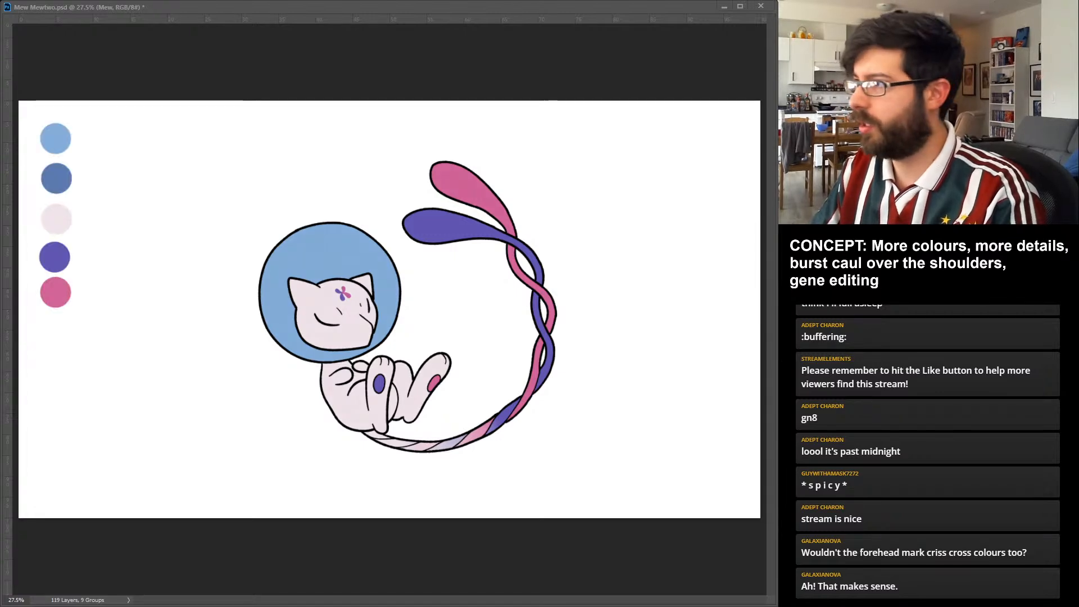
{"action": "key", "text": "ctrl+s"}
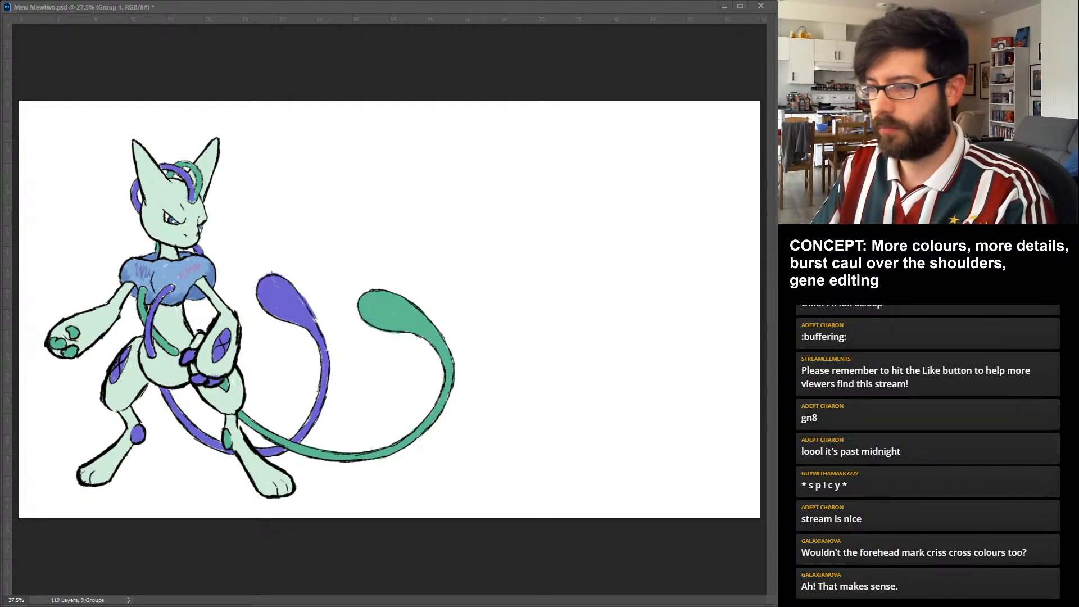
Move the Mewtwo sketch to the middle of the canvas and add light blue, dark blue, pale green, green and violet palette swatches beside it.
{"action": "left_click_drag", "start_coordinate": [174, 326], "coordinate": [346, 328]}
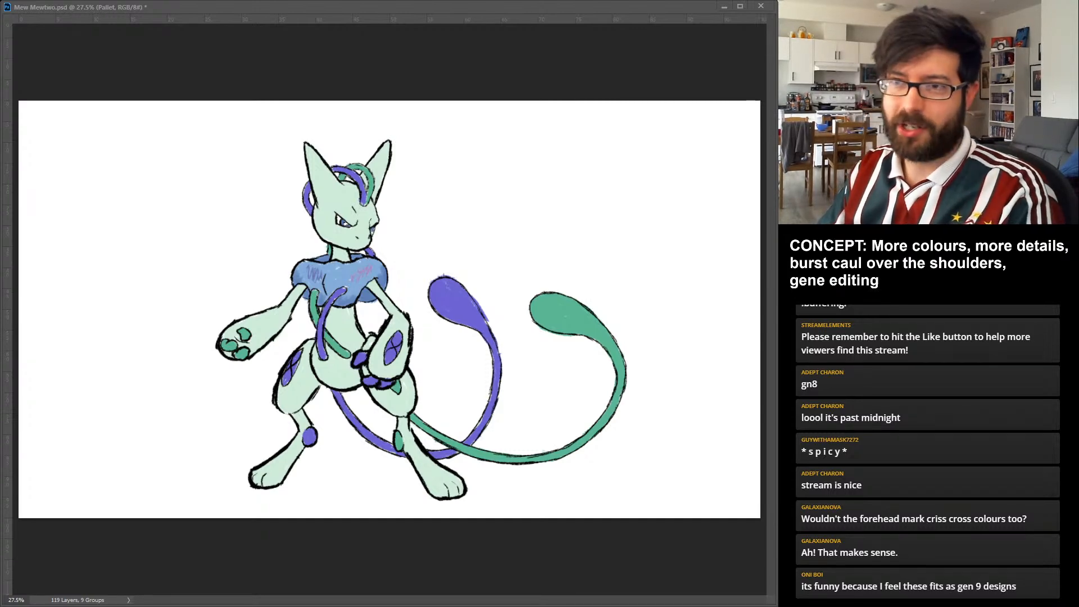
{"action": "left_click", "coordinate": [50, 135]}
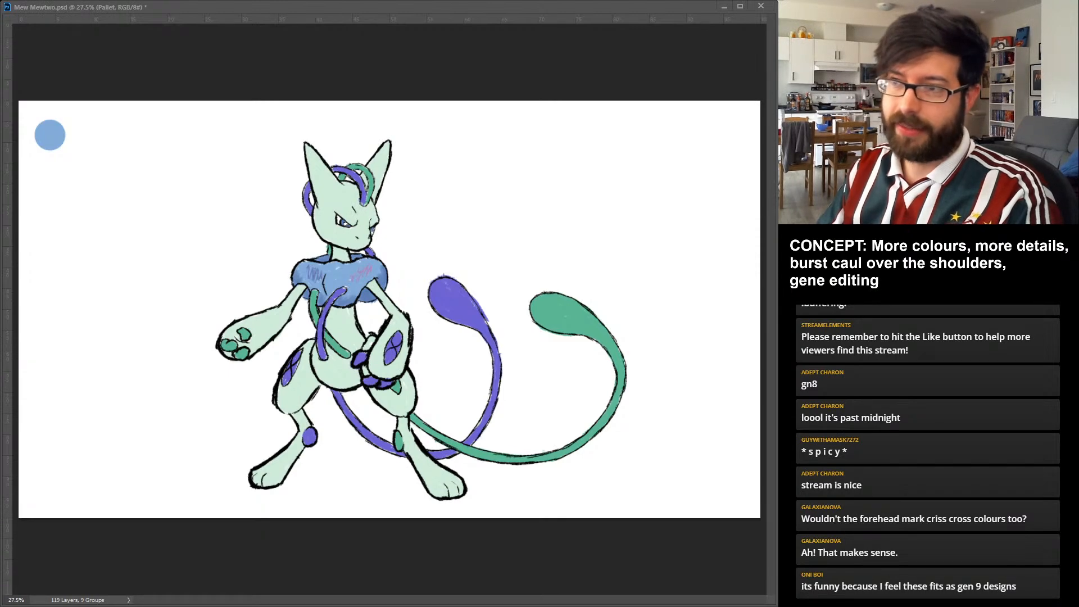
{"action": "left_click", "coordinate": [48, 169]}
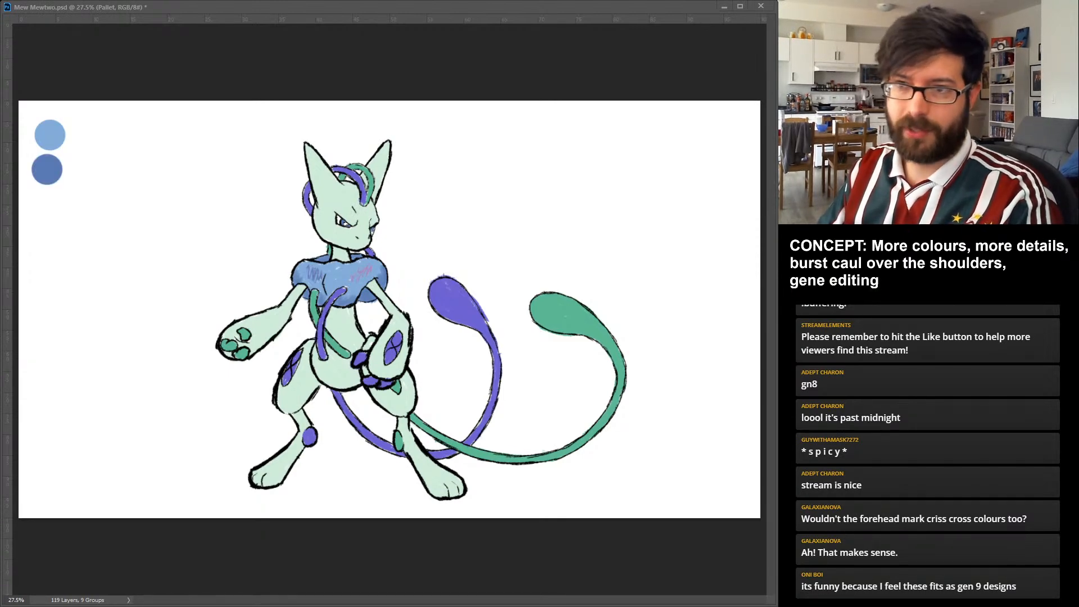
{"action": "left_click", "coordinate": [45, 208]}
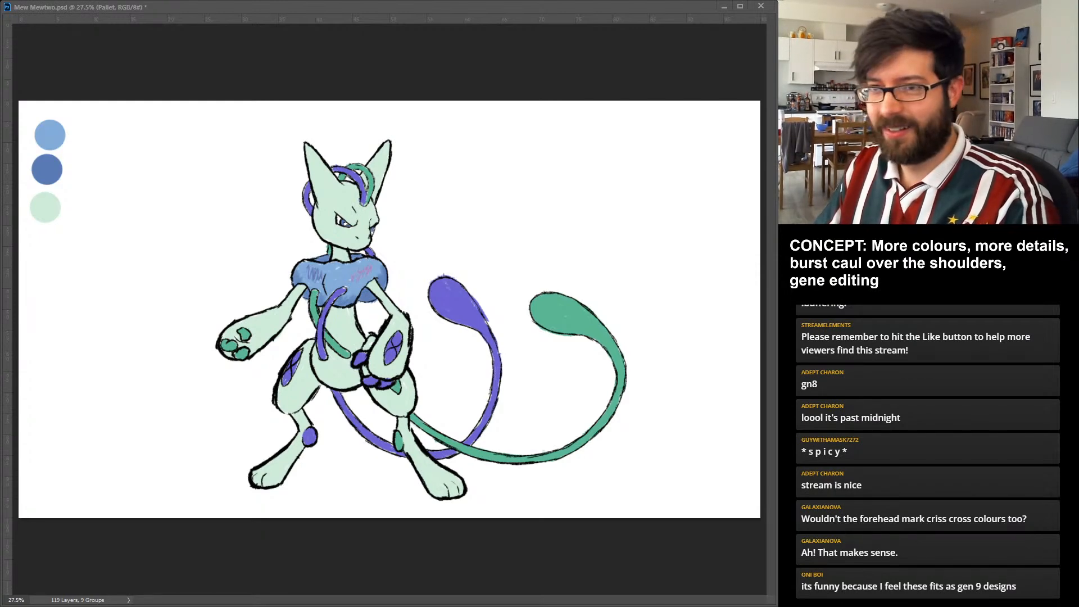
{"action": "left_click", "coordinate": [44, 245]}
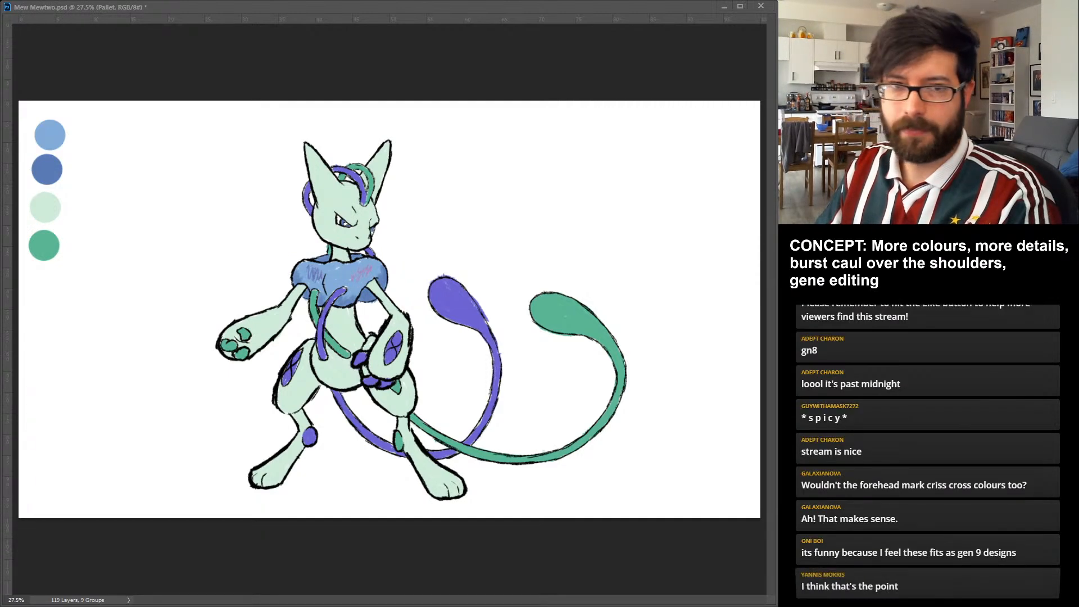
{"action": "left_click", "coordinate": [45, 282]}
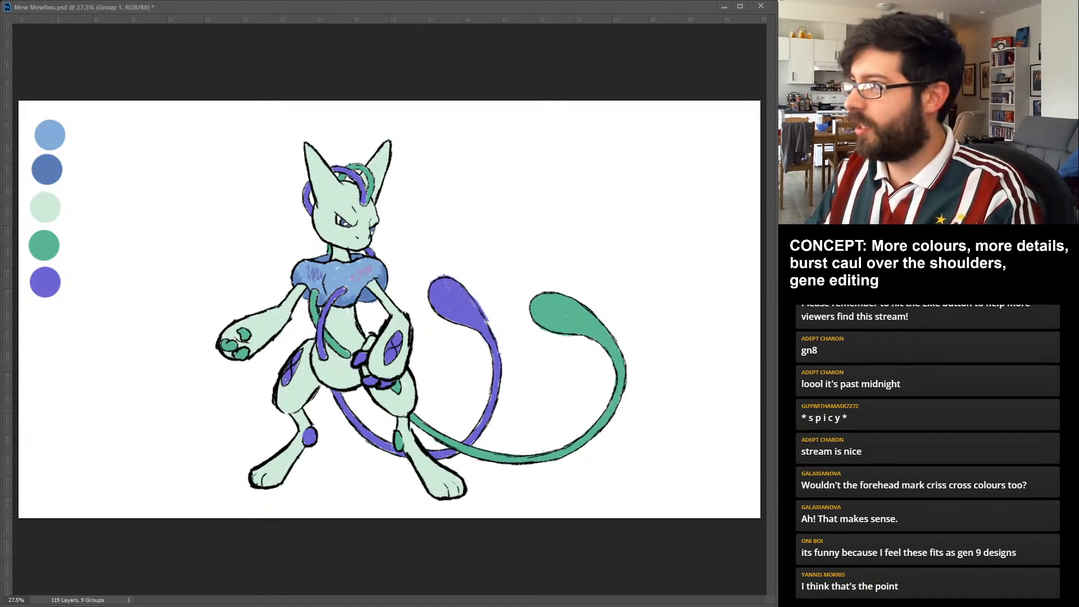
Fade the Mewtwo colour sketch to 20% opacity and ink the curved violet chest tube in black on the Lines layer.
{"action": "key", "text": "2"}
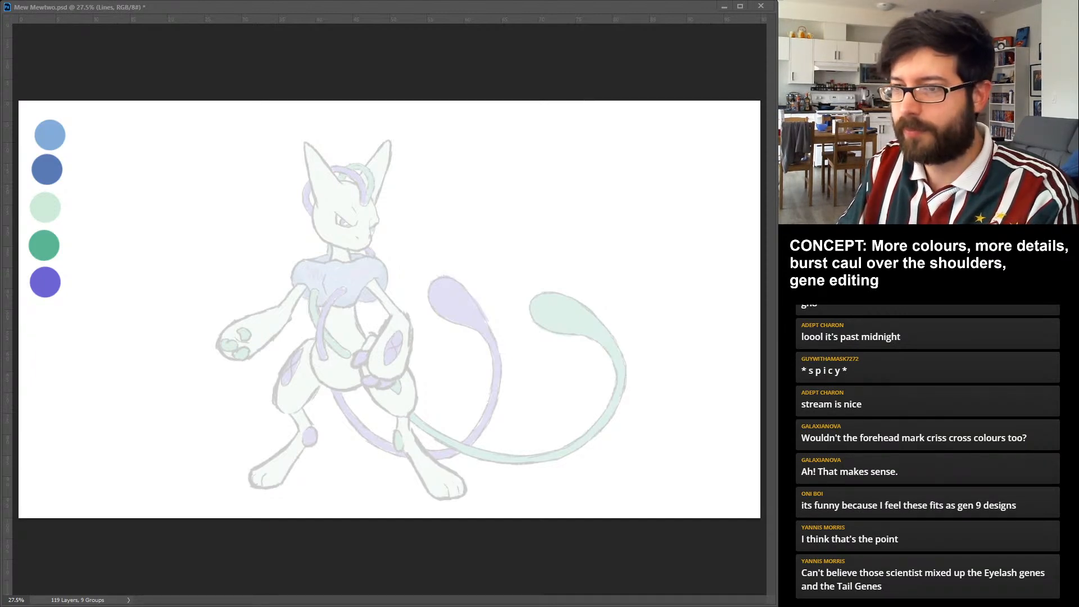
{"action": "left_click_drag", "start_coordinate": [324, 318], "coordinate": [322, 362]}
{"action": "key", "text": "ctrl+z"}
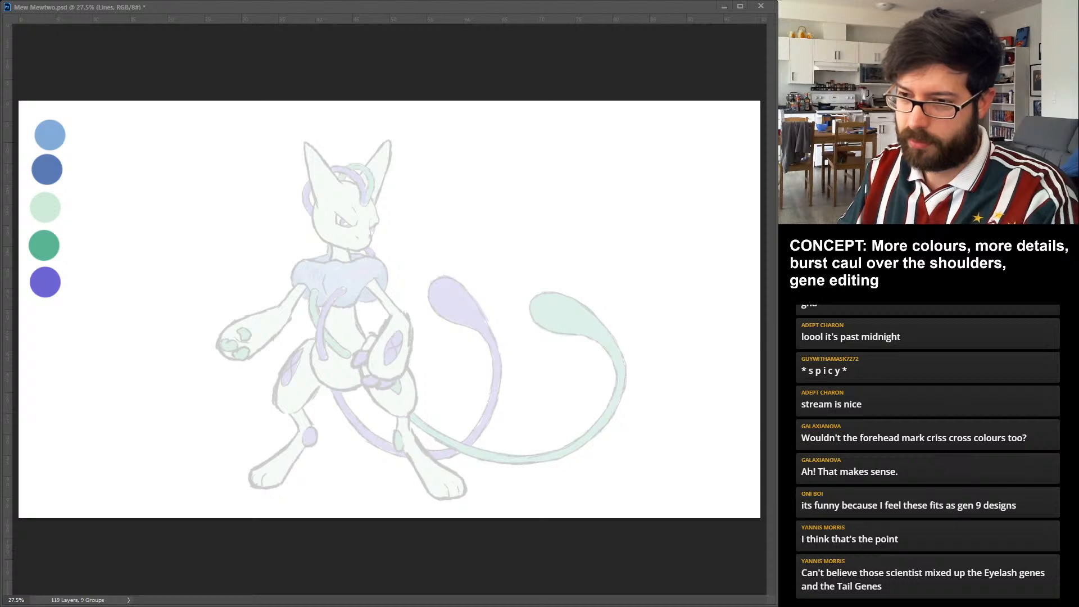
{"action": "left_click_drag", "start_coordinate": [344, 290], "coordinate": [323, 357]}
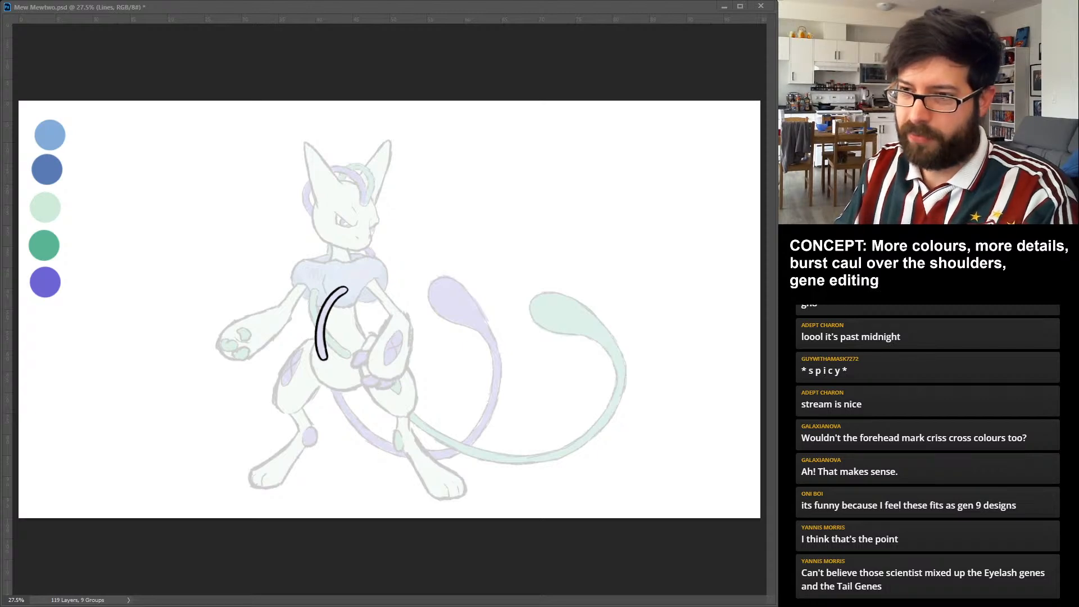
Ink both edges and the rounded ends of the green chest tube, passing it behind the violet one.
{"action": "left_click_drag", "start_coordinate": [312, 290], "coordinate": [318, 328]}
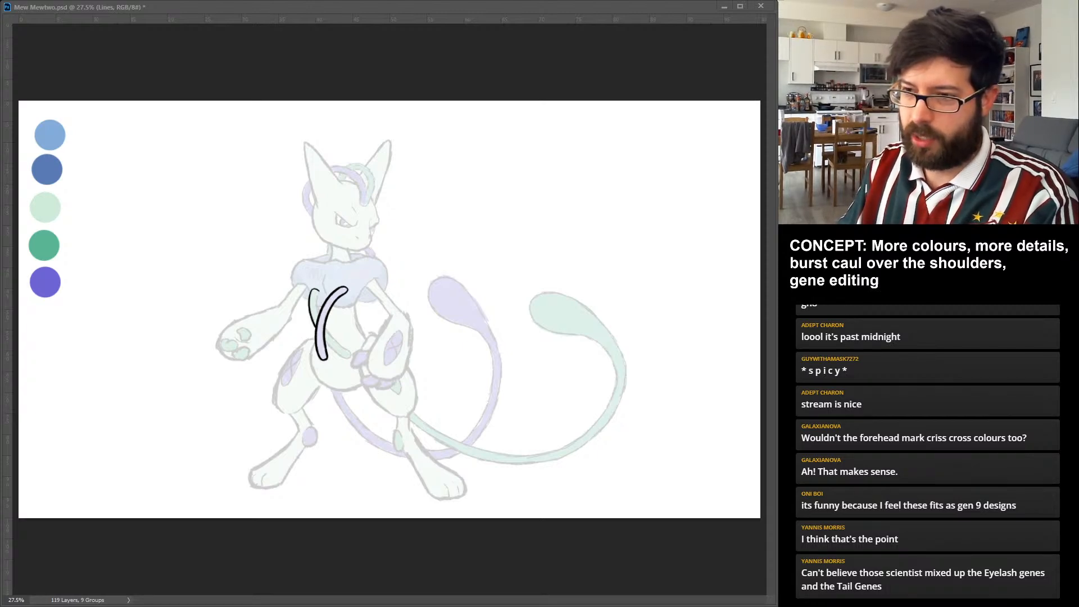
{"action": "left_click_drag", "start_coordinate": [325, 338], "coordinate": [343, 357]}
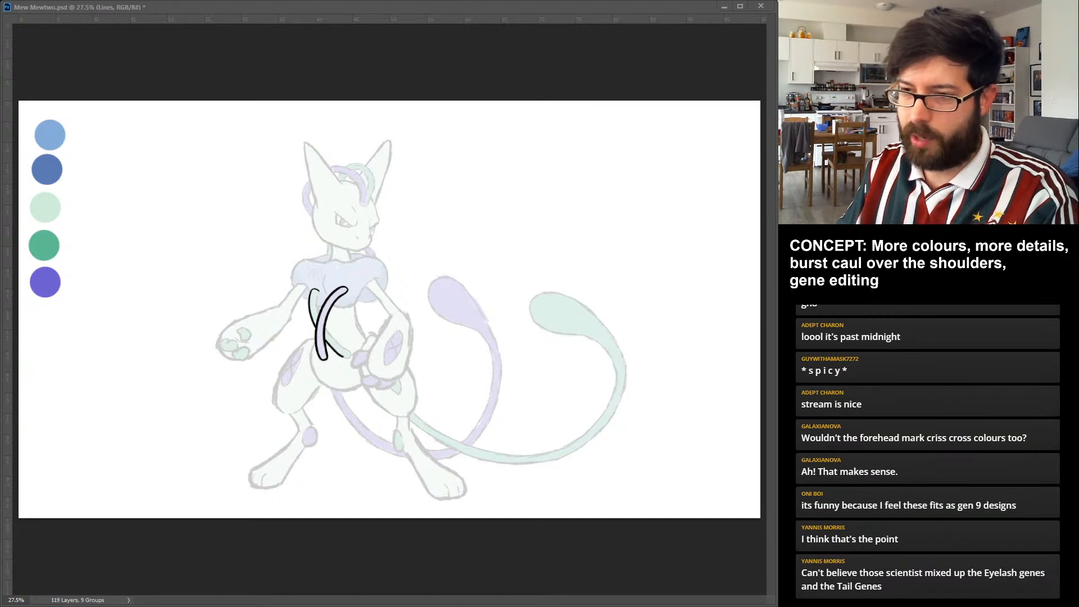
{"action": "key", "text": "ctrl+z"}
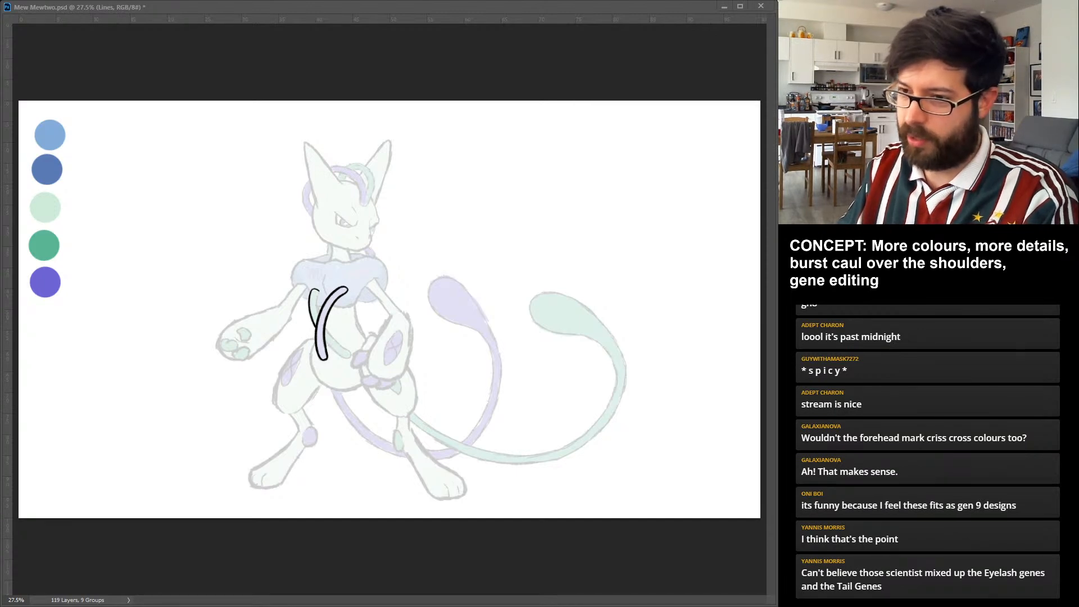
{"action": "left_click_drag", "start_coordinate": [325, 339], "coordinate": [336, 351]}
{"action": "key", "text": "ctrl+z"}
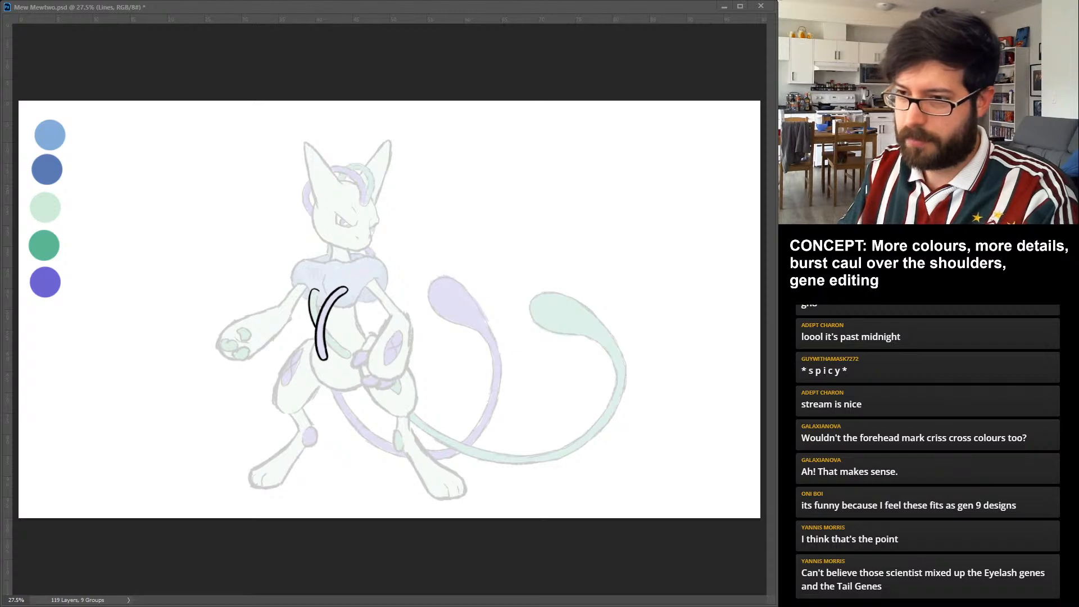
{"action": "left_click_drag", "start_coordinate": [325, 327], "coordinate": [351, 356]}
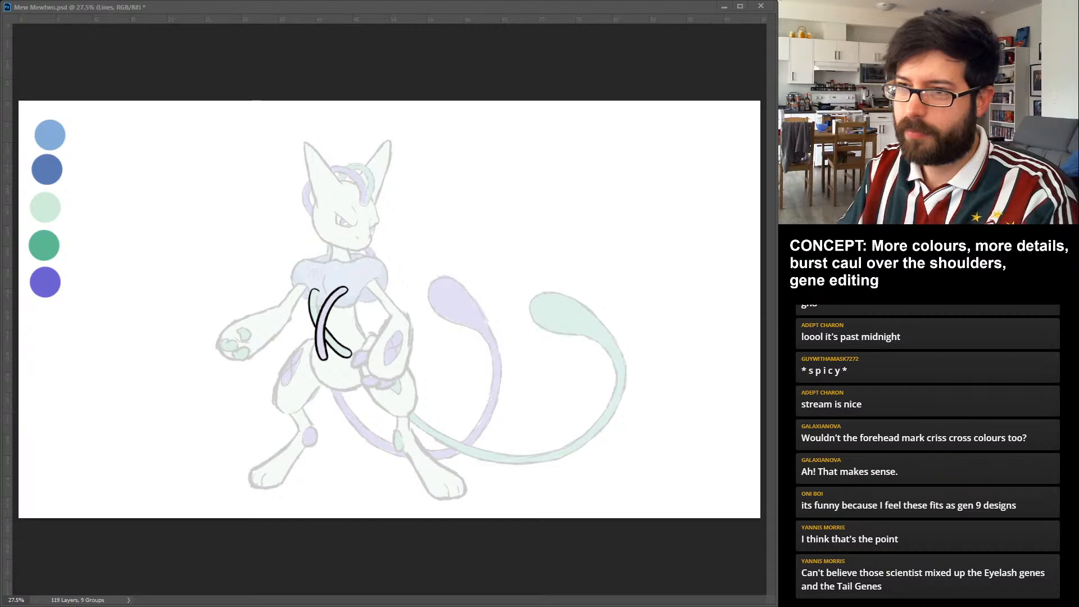
{"action": "left_click_drag", "start_coordinate": [318, 290], "coordinate": [319, 314]}
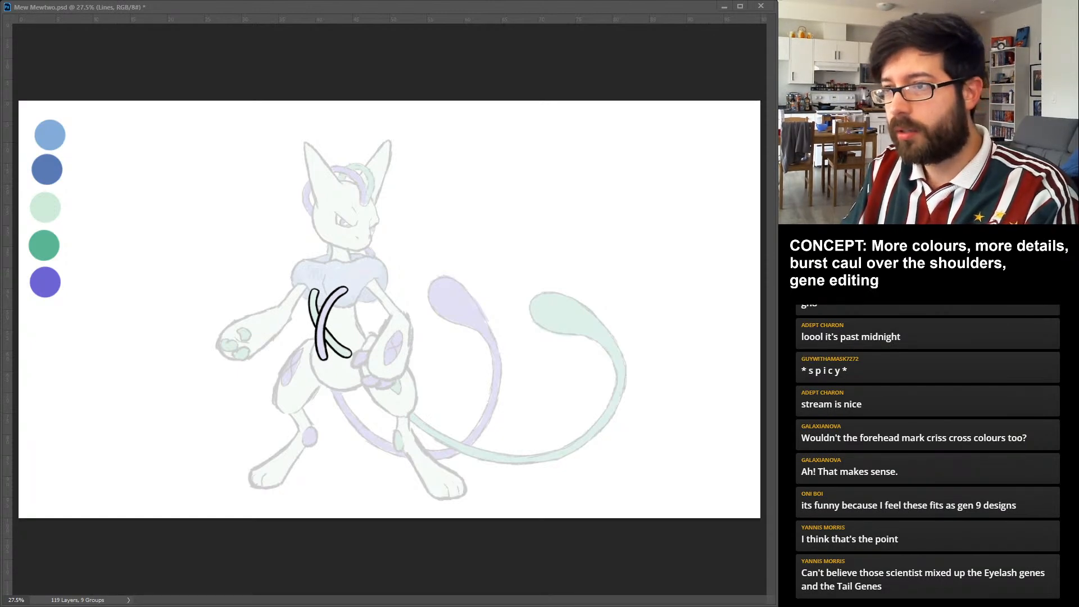
Ink the lower front edge of the blue shoulder caul and outline the bent arm from the shoulder around its wide forearm.
{"action": "mouse_move", "coordinate": [334, 306]}
{"action": "left_mouse_down"}
{"action": "mouse_move", "coordinate": [380, 277]}
{"action": "mouse_move", "coordinate": [323, 290]}
{"action": "left_mouse_up"}
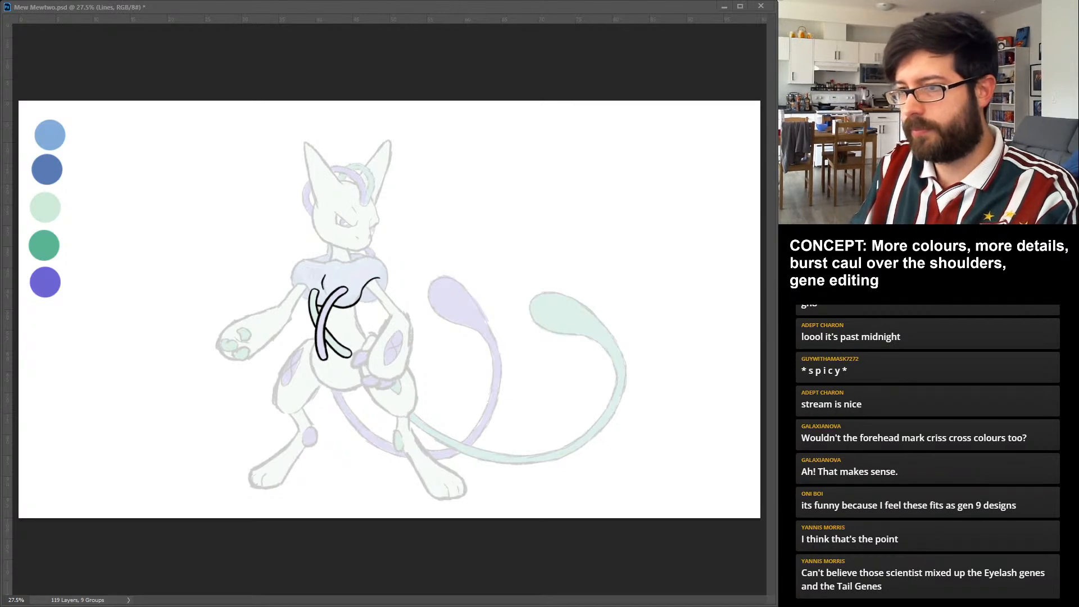
{"action": "left_click_drag", "start_coordinate": [392, 318], "coordinate": [368, 375]}
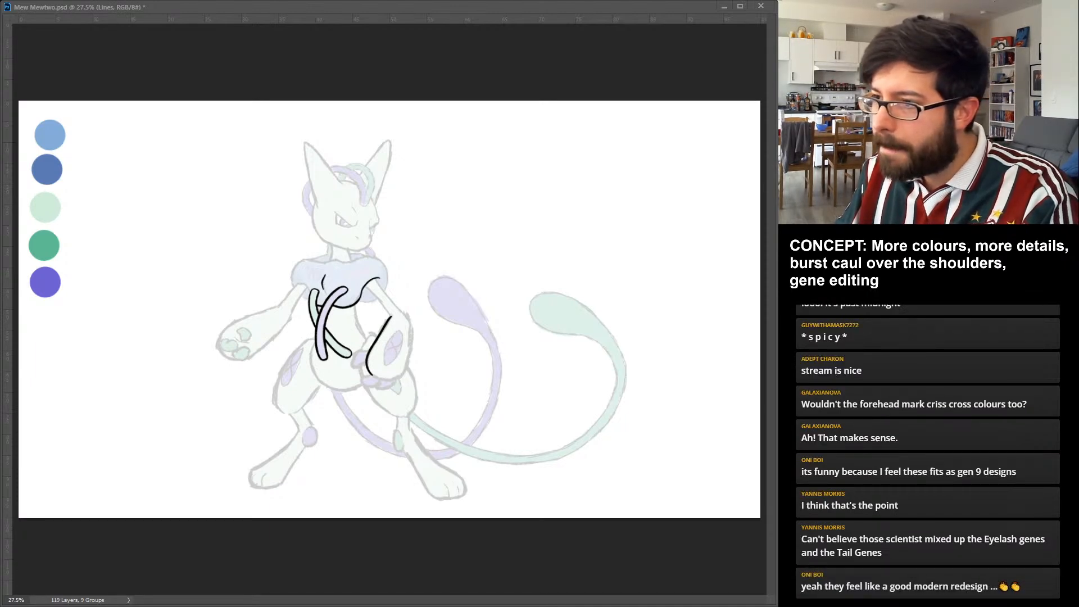
{"action": "left_click_drag", "start_coordinate": [365, 282], "coordinate": [392, 318]}
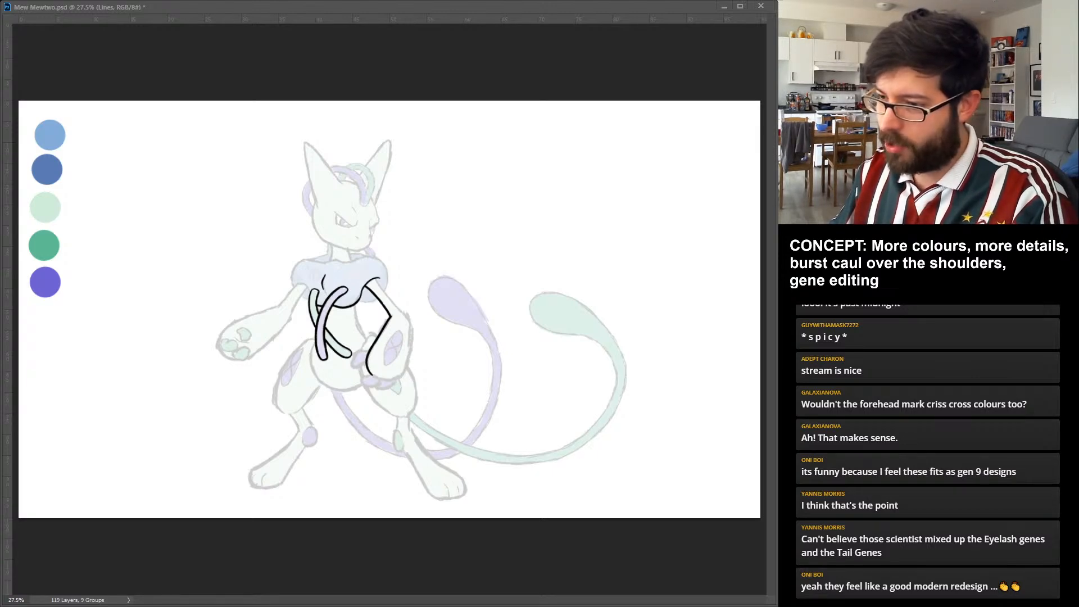
{"action": "left_click_drag", "start_coordinate": [367, 374], "coordinate": [402, 379]}
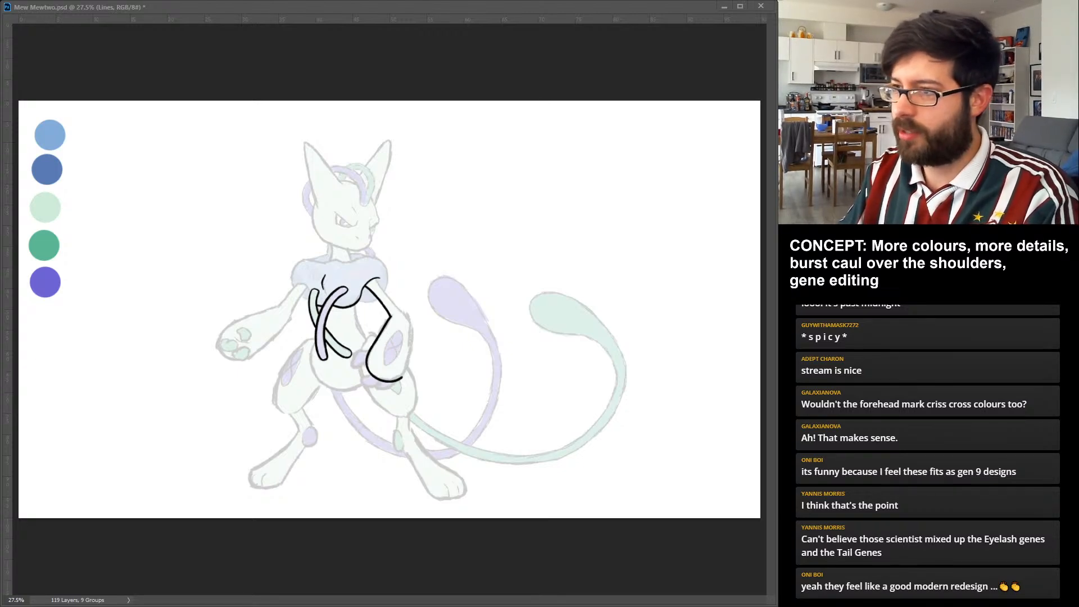
{"action": "left_click_drag", "start_coordinate": [376, 279], "coordinate": [406, 313]}
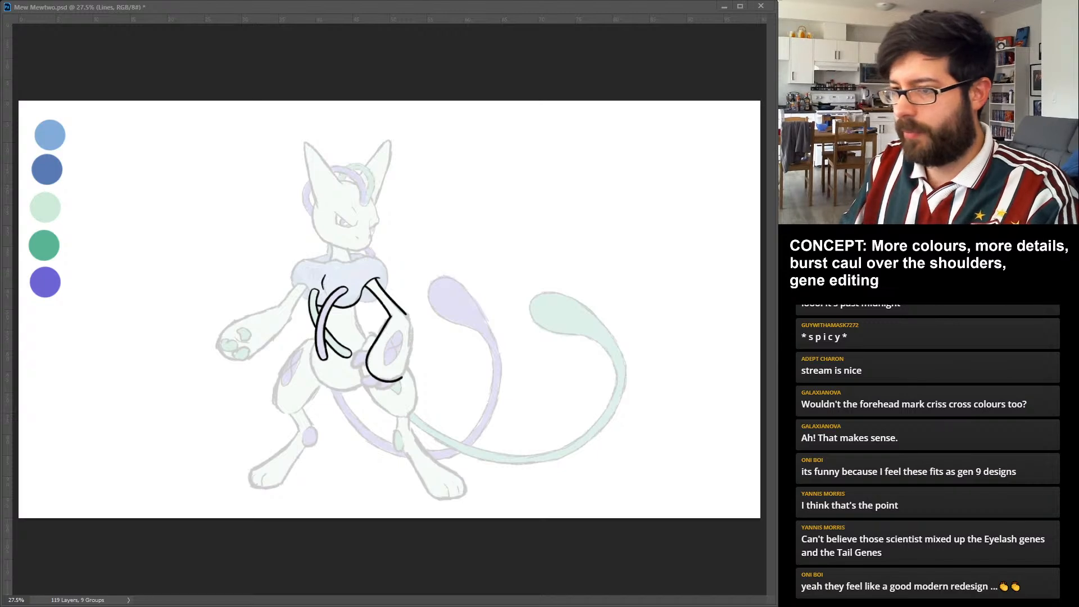
{"action": "left_click_drag", "start_coordinate": [406, 313], "coordinate": [403, 379]}
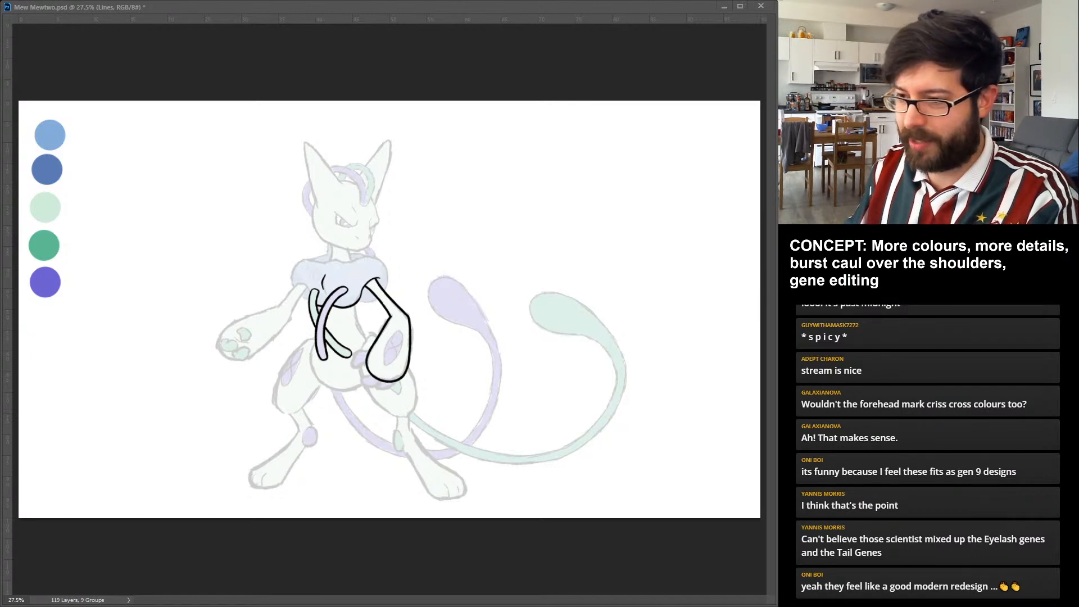
Ink the rounded violet fingertips and the finger shapes on the bent arm's hand.
{"action": "left_click_drag", "start_coordinate": [367, 350], "coordinate": [364, 366]}
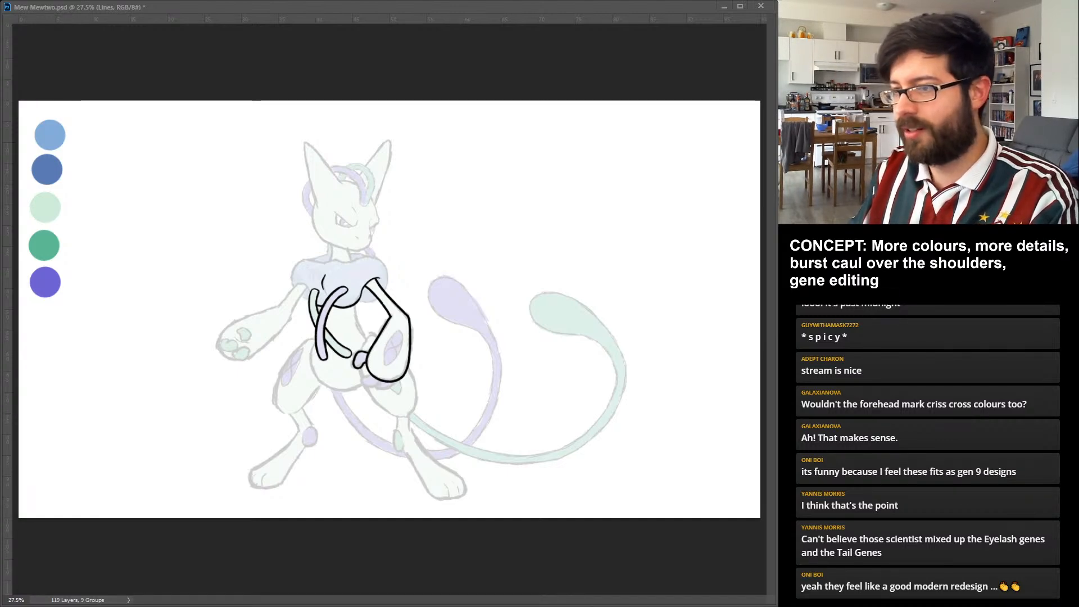
{"action": "left_click_drag", "start_coordinate": [364, 376], "coordinate": [380, 385]}
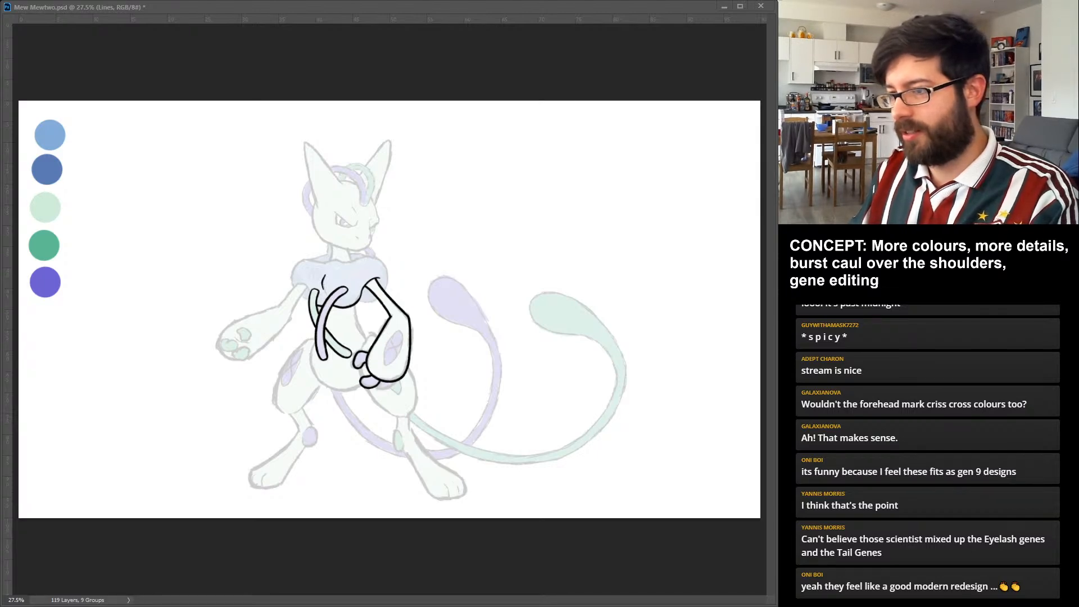
{"action": "left_click_drag", "start_coordinate": [375, 385], "coordinate": [394, 384]}
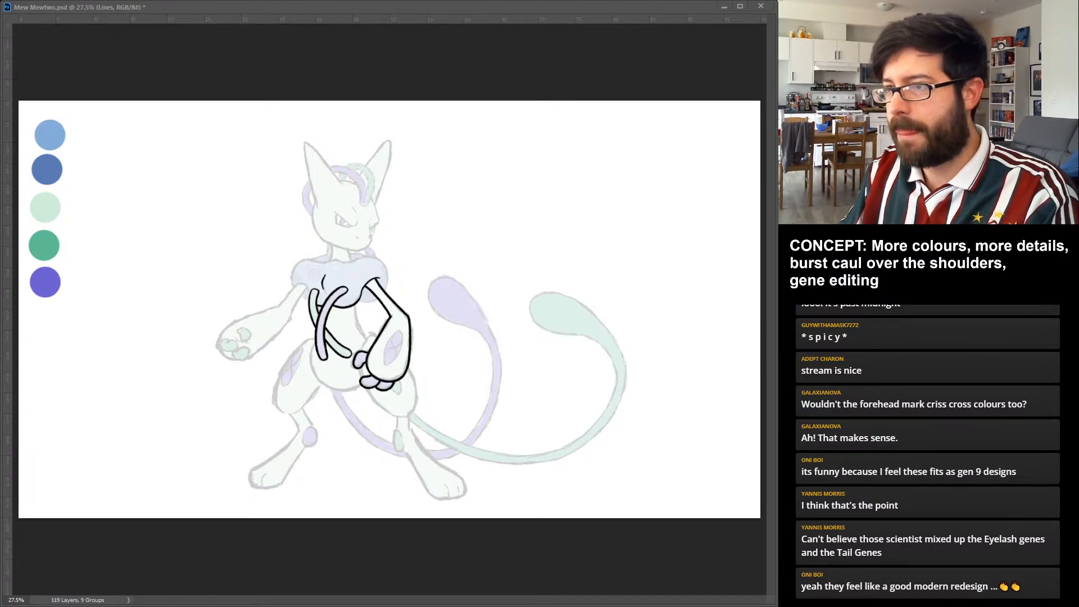
{"action": "left_click_drag", "start_coordinate": [376, 334], "coordinate": [361, 350]}
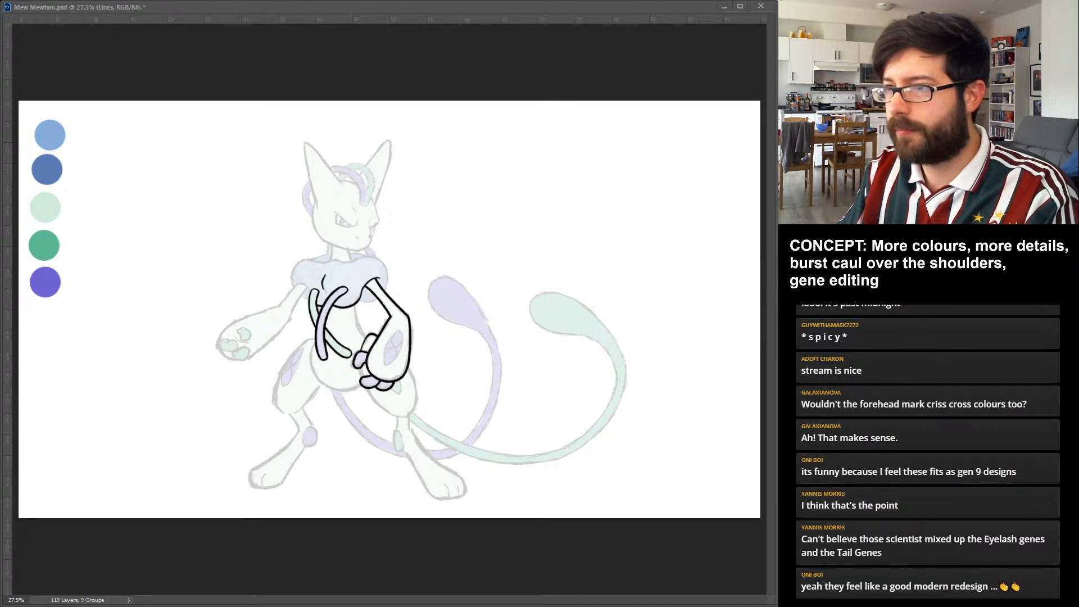
Ink Mewtwo's lower body, covering the waist edge, the rounded belly and the outlines of both thighs.
{"action": "left_click_drag", "start_coordinate": [362, 306], "coordinate": [357, 338]}
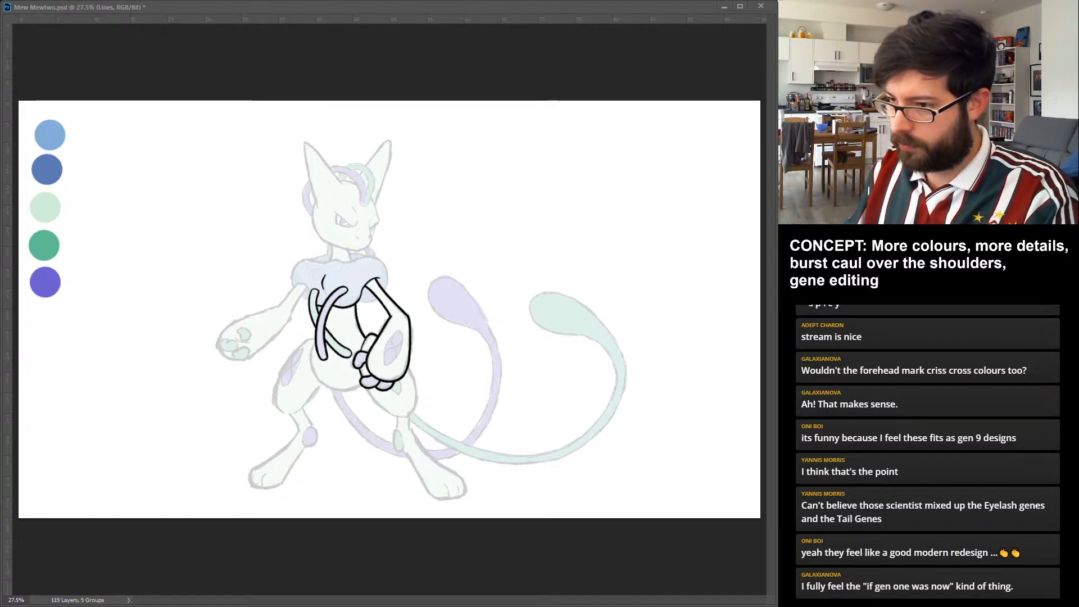
{"action": "left_click_drag", "start_coordinate": [369, 389], "coordinate": [402, 417]}
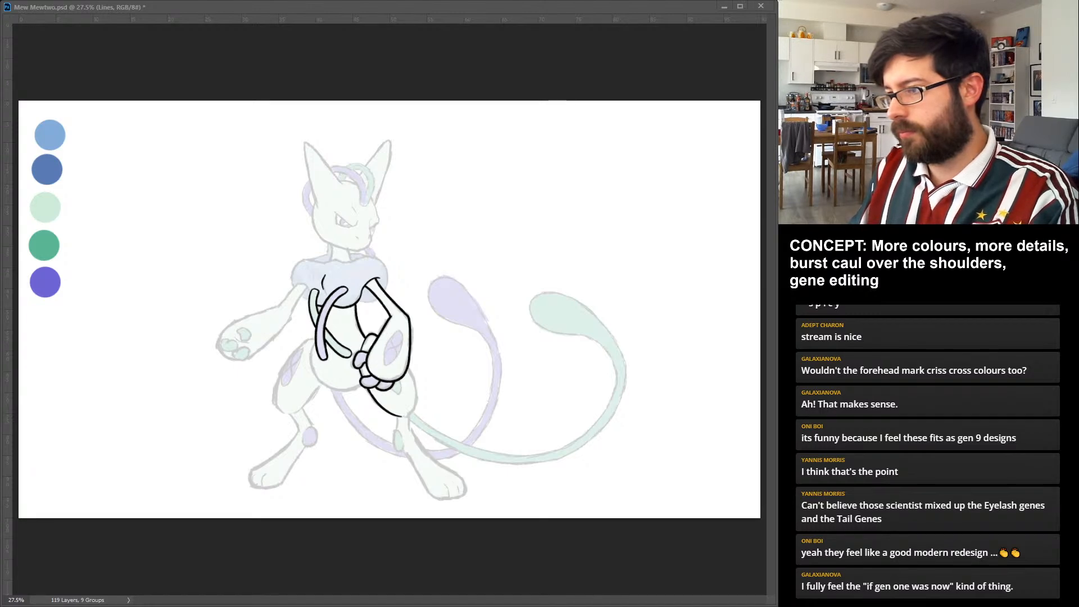
{"action": "left_click_drag", "start_coordinate": [407, 366], "coordinate": [405, 417]}
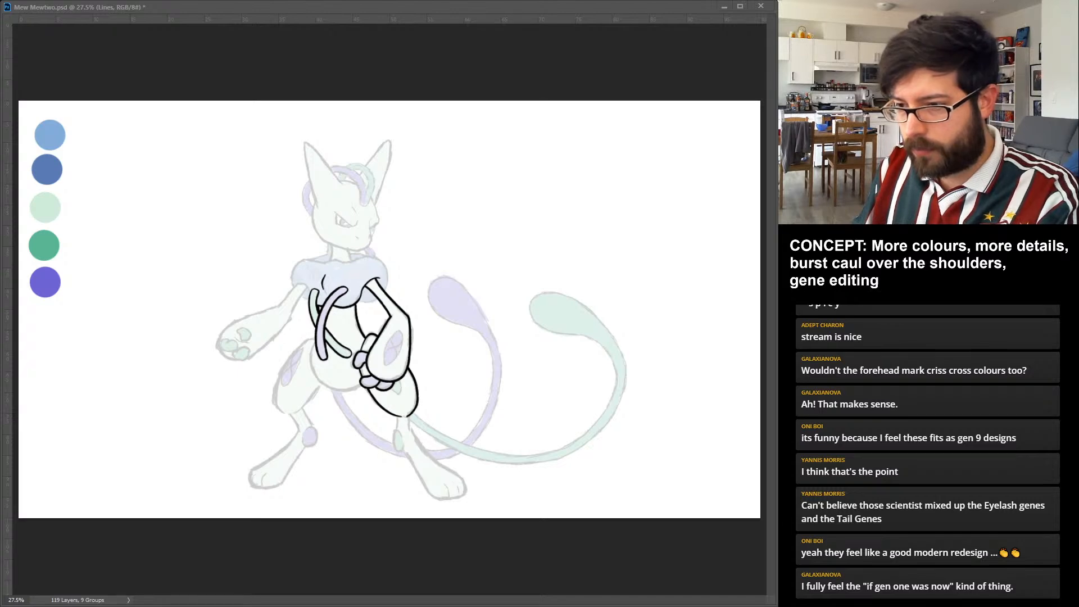
{"action": "left_click_drag", "start_coordinate": [314, 344], "coordinate": [360, 388]}
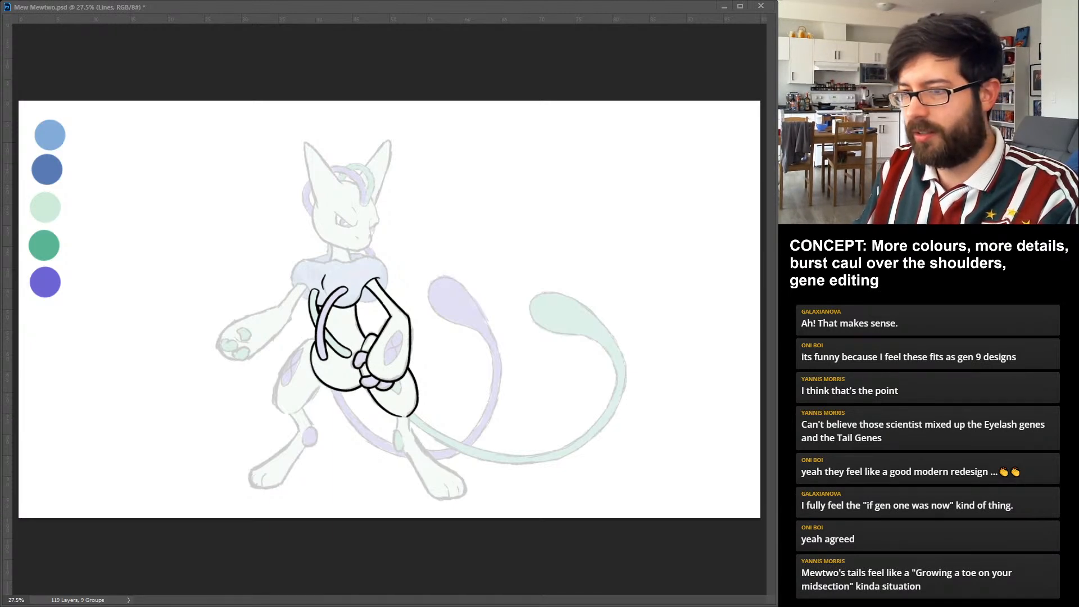
{"action": "left_click_drag", "start_coordinate": [321, 383], "coordinate": [298, 412]}
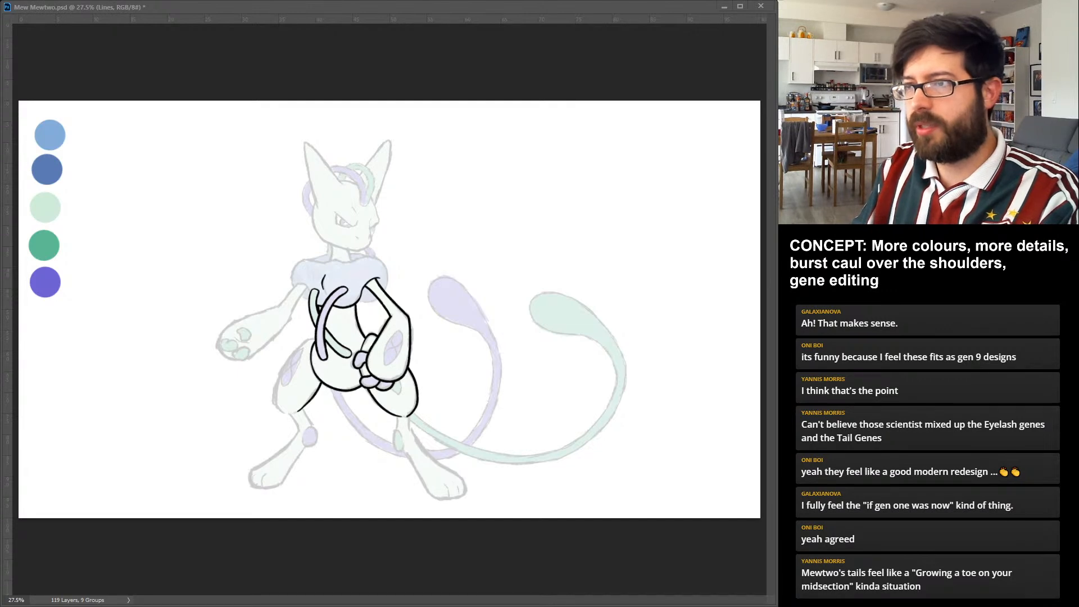
{"action": "left_click_drag", "start_coordinate": [315, 336], "coordinate": [293, 413]}
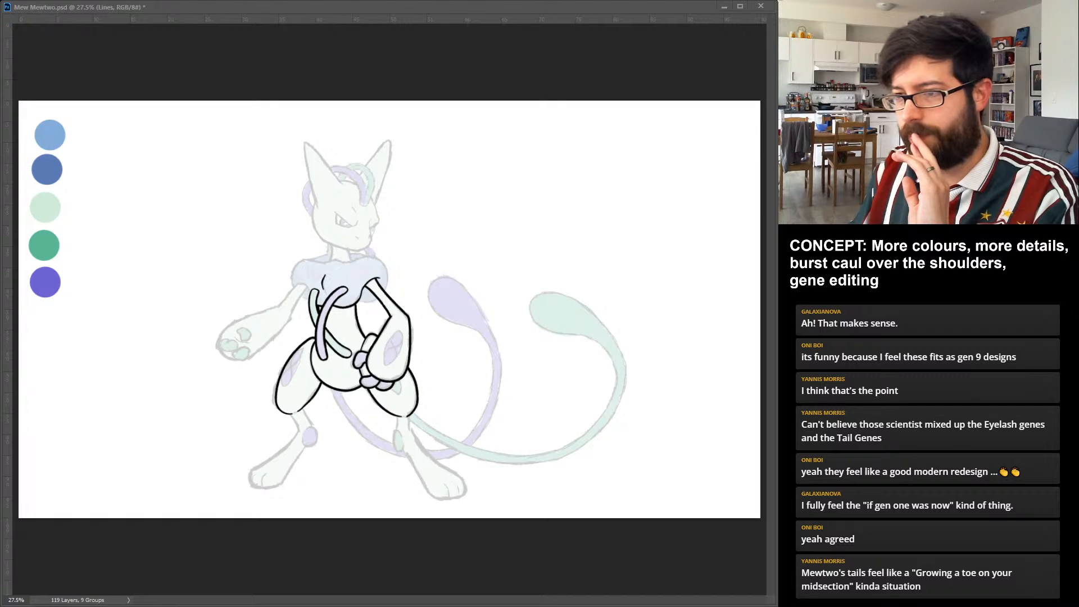
Ink the lower leg and foot below the open-palmed arm, including the oval violet spot at the back of its joint.
{"action": "left_click_drag", "start_coordinate": [310, 426], "coordinate": [313, 429]}
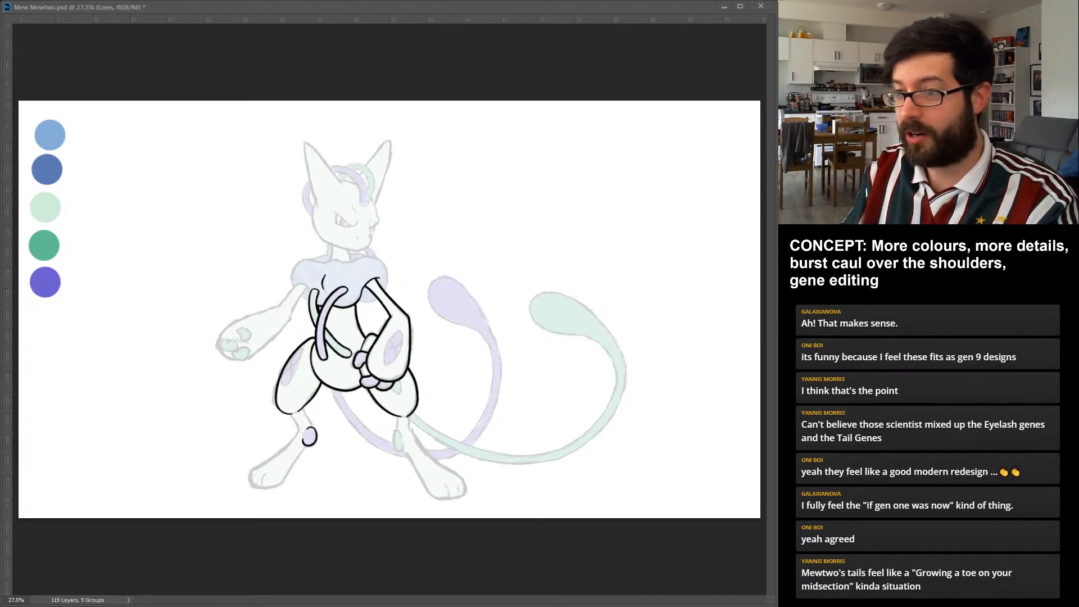
{"action": "left_click_drag", "start_coordinate": [303, 407], "coordinate": [312, 428]}
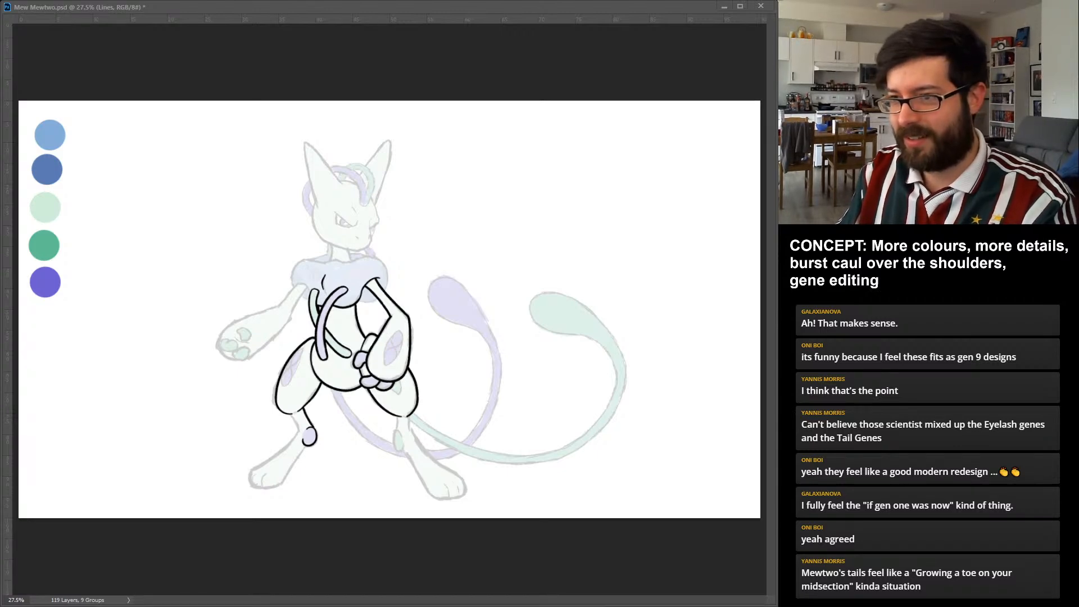
{"action": "left_click_drag", "start_coordinate": [289, 414], "coordinate": [299, 429]}
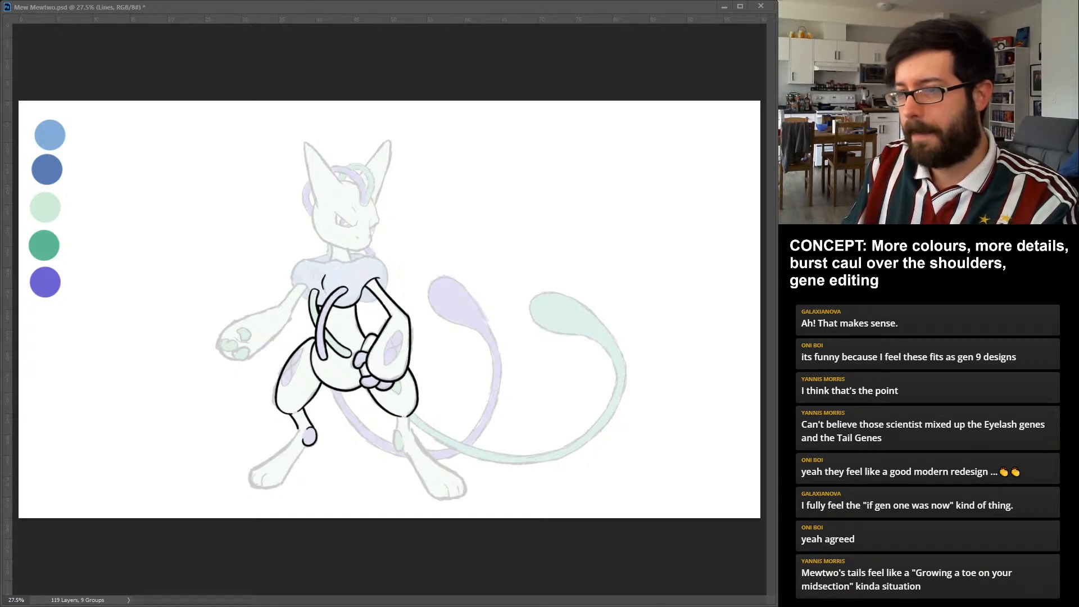
{"action": "left_click_drag", "start_coordinate": [299, 429], "coordinate": [267, 487]}
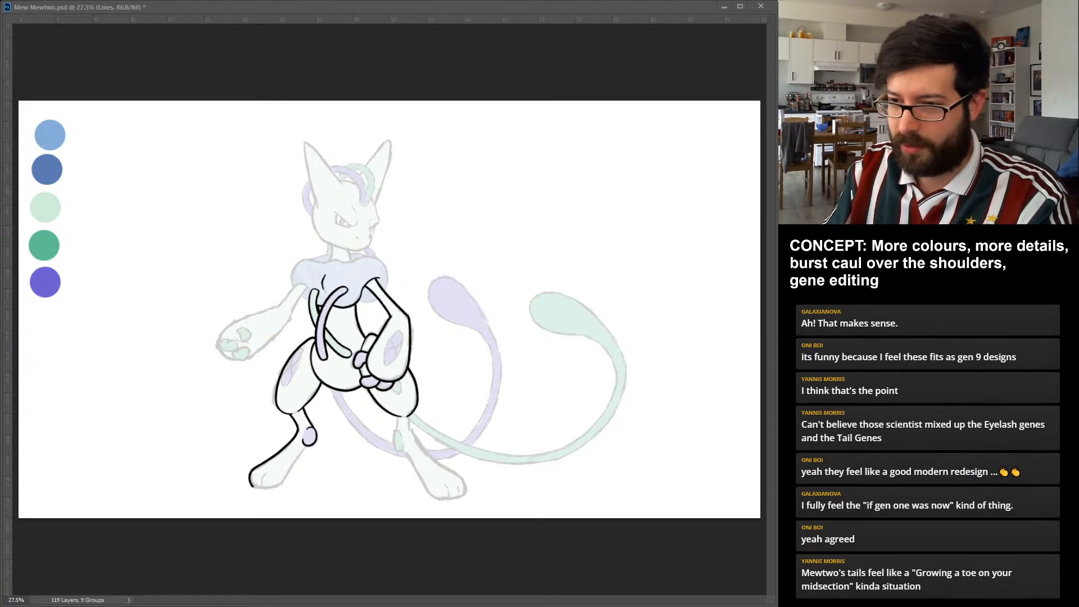
{"action": "left_click_drag", "start_coordinate": [252, 487], "coordinate": [280, 486]}
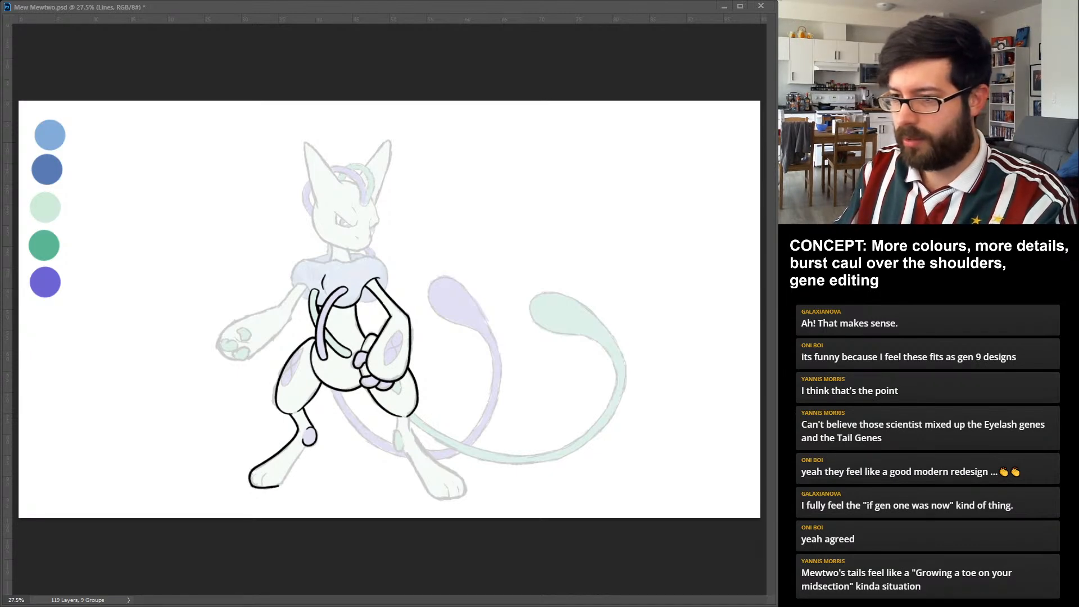
{"action": "left_click_drag", "start_coordinate": [279, 487], "coordinate": [308, 446]}
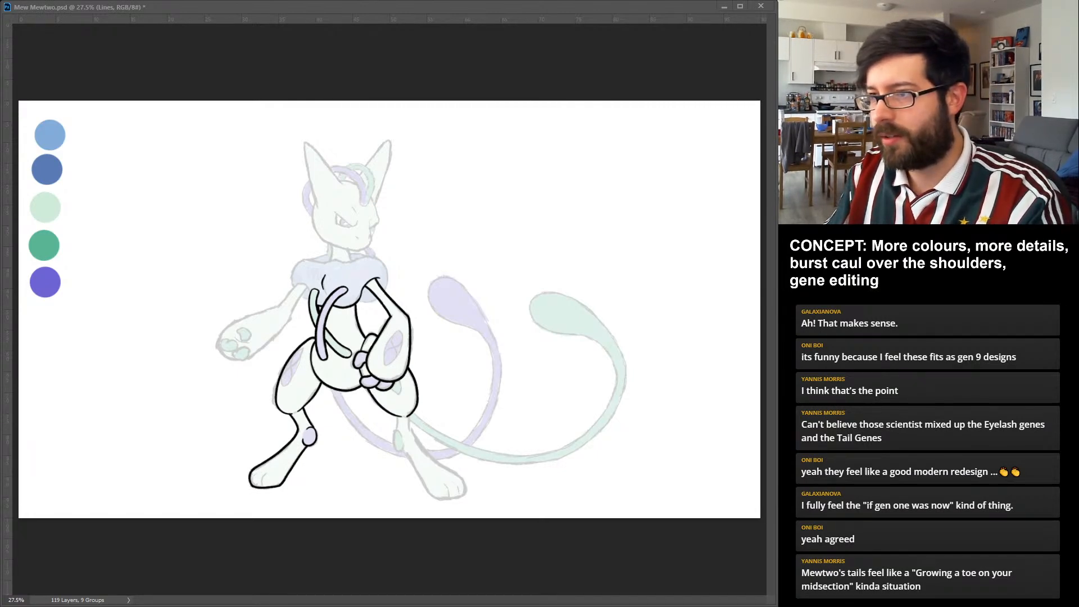
Ink the open-palmed arm from the caul's edge to the hand, including its three round green finger pads.
{"action": "left_click_drag", "start_coordinate": [297, 283], "coordinate": [309, 294]}
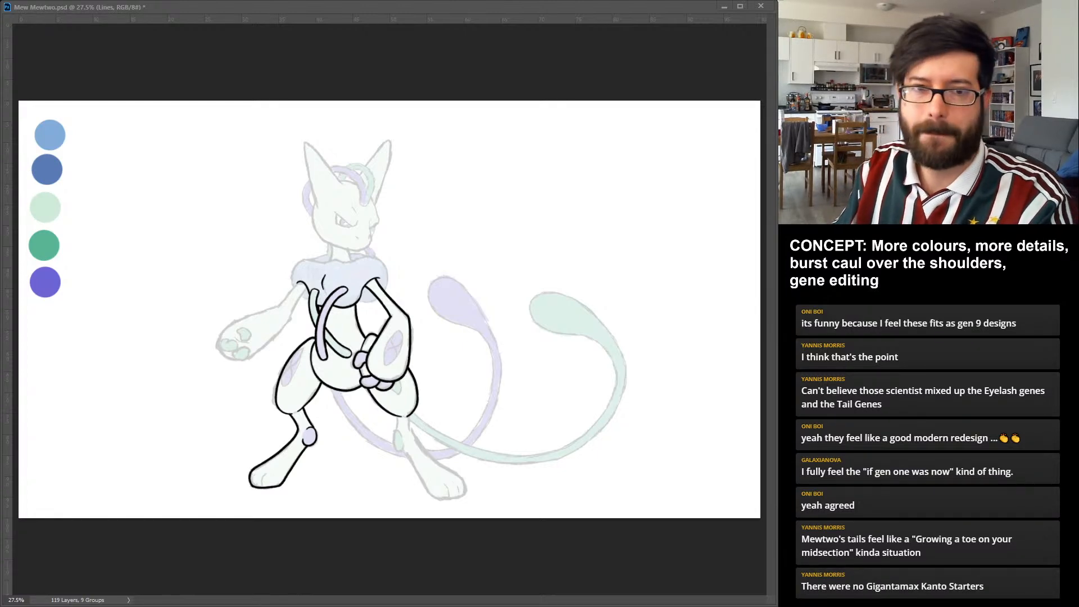
{"action": "key", "text": "ctrl+z"}
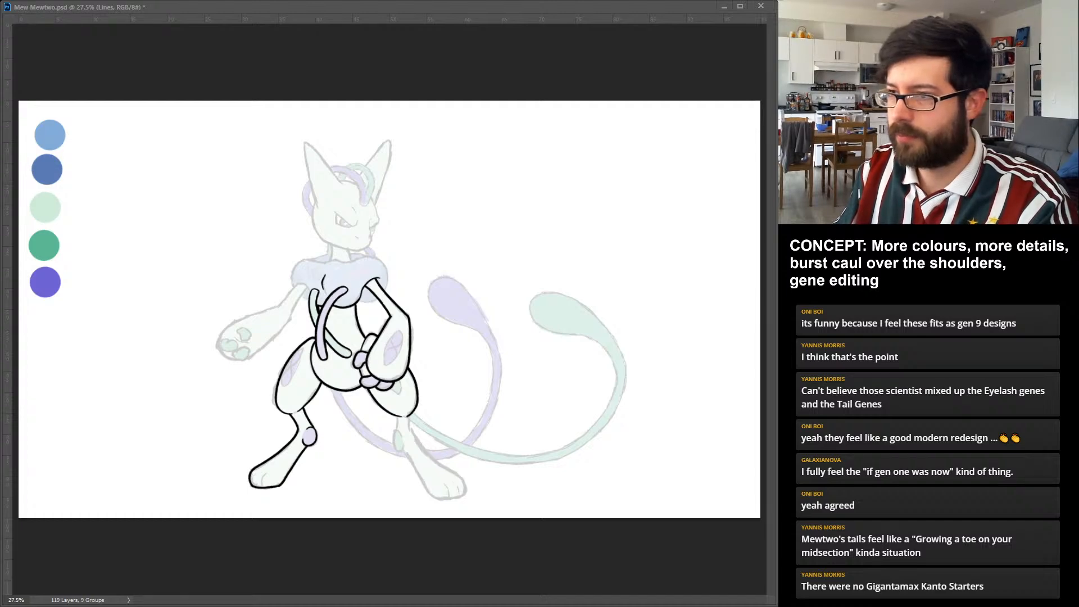
{"action": "left_click_drag", "start_coordinate": [309, 281], "coordinate": [278, 306]}
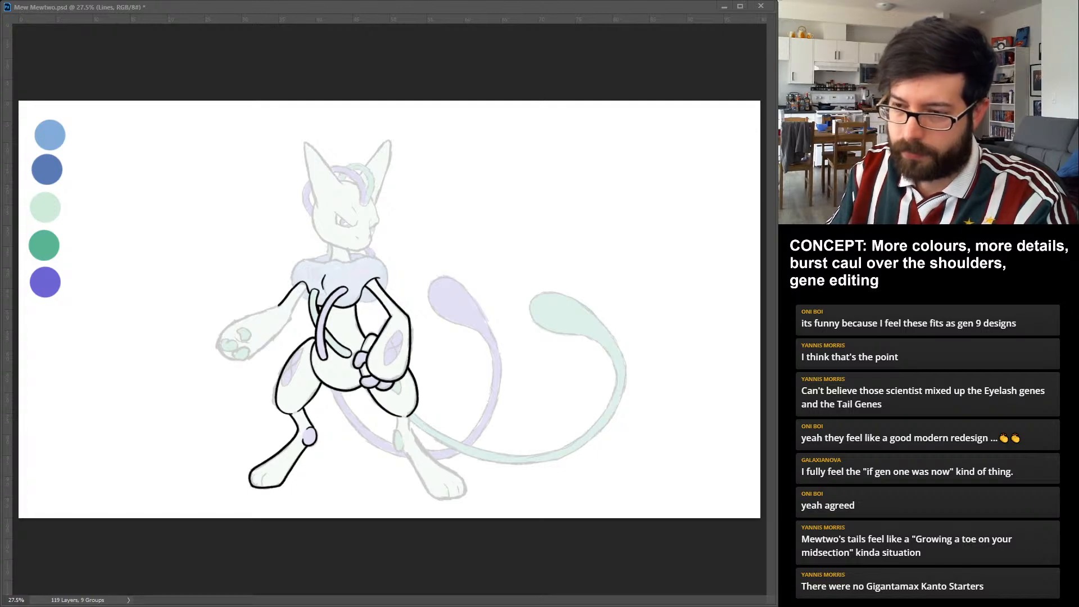
{"action": "left_click_drag", "start_coordinate": [241, 328], "coordinate": [247, 341]}
{"action": "key", "text": "ctrl+z"}
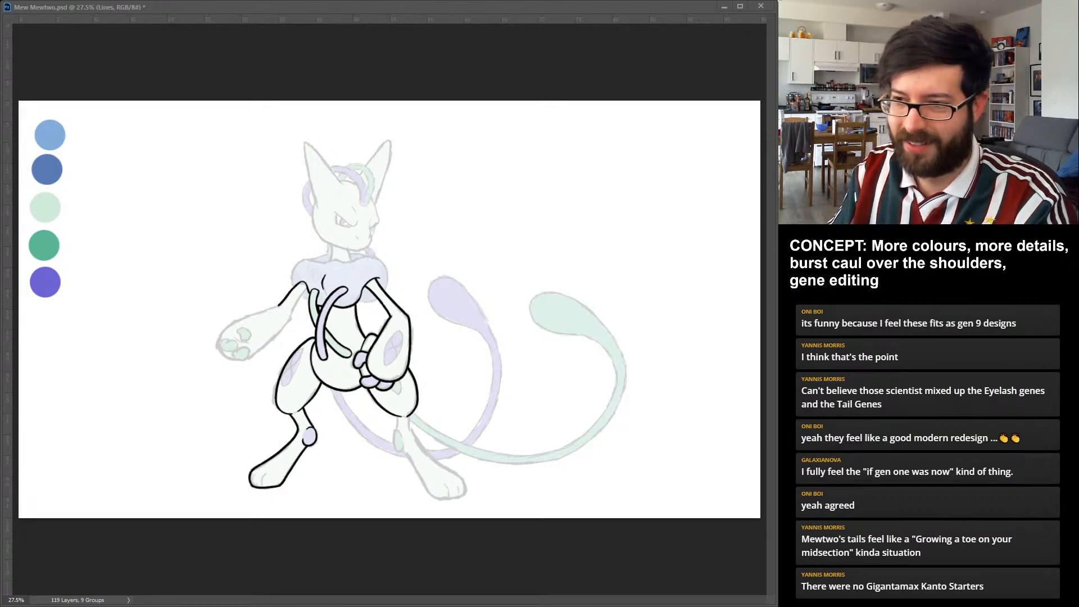
{"action": "left_click_drag", "start_coordinate": [241, 329], "coordinate": [247, 341]}
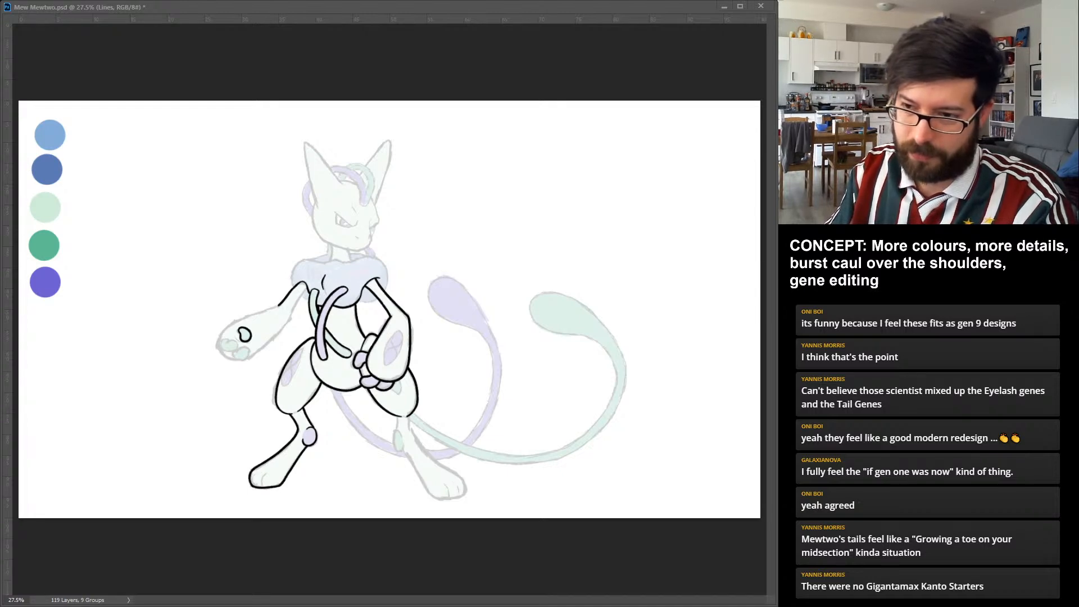
{"action": "left_click_drag", "start_coordinate": [225, 339], "coordinate": [232, 351]}
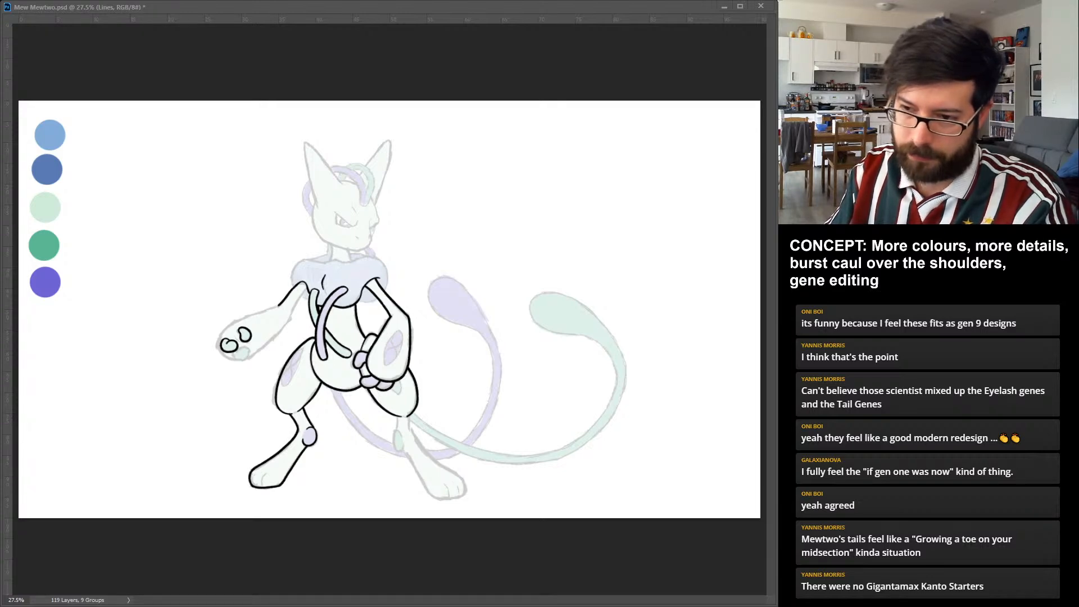
{"action": "left_click_drag", "start_coordinate": [243, 346], "coordinate": [236, 350]}
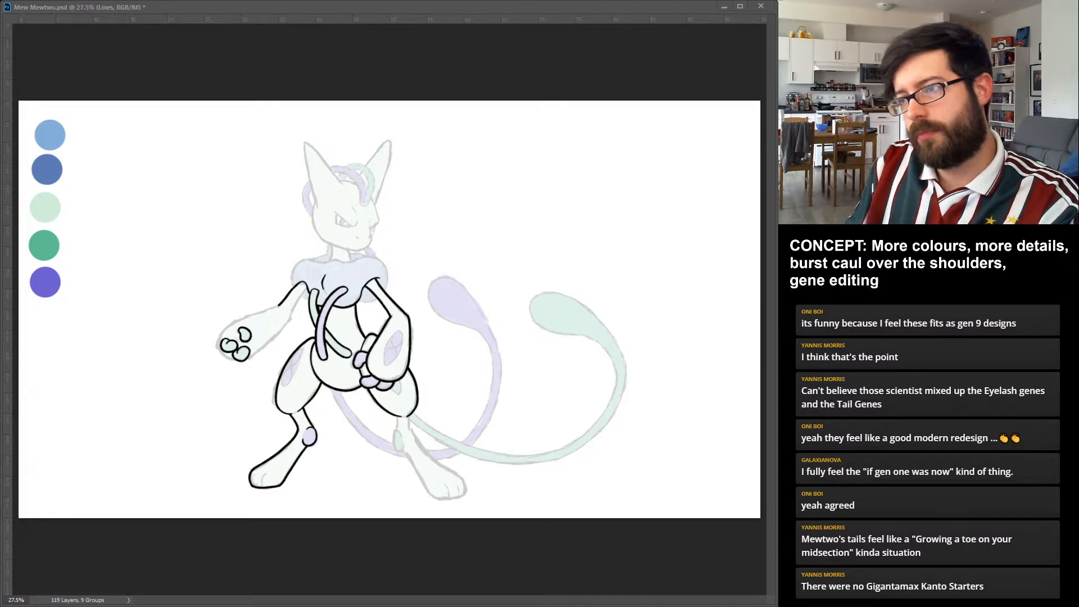
{"action": "left_click_drag", "start_coordinate": [307, 288], "coordinate": [249, 358]}
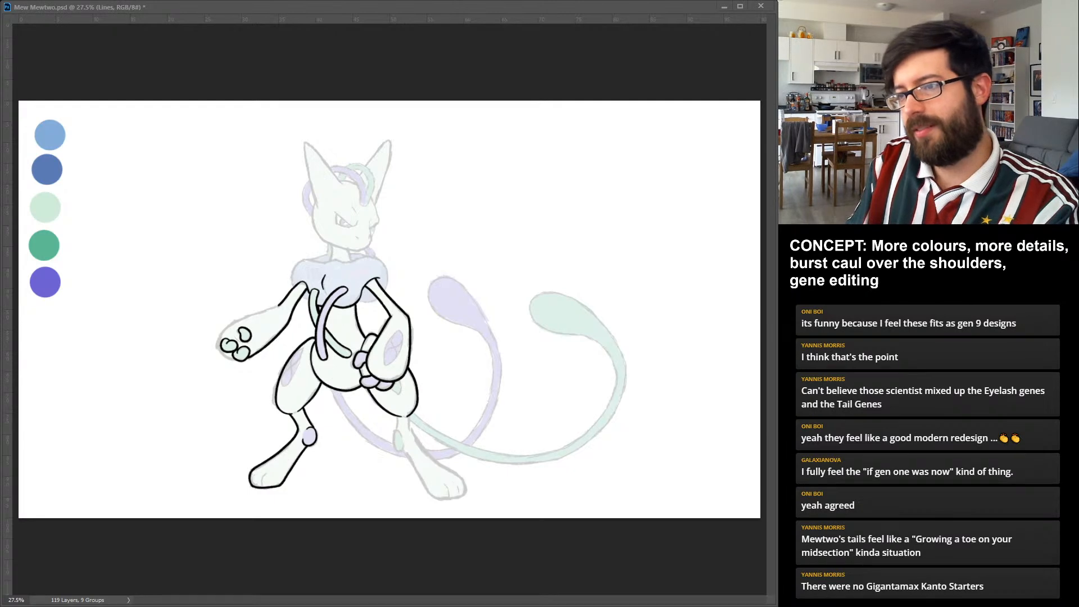
{"action": "left_click_drag", "start_coordinate": [279, 305], "coordinate": [241, 360]}
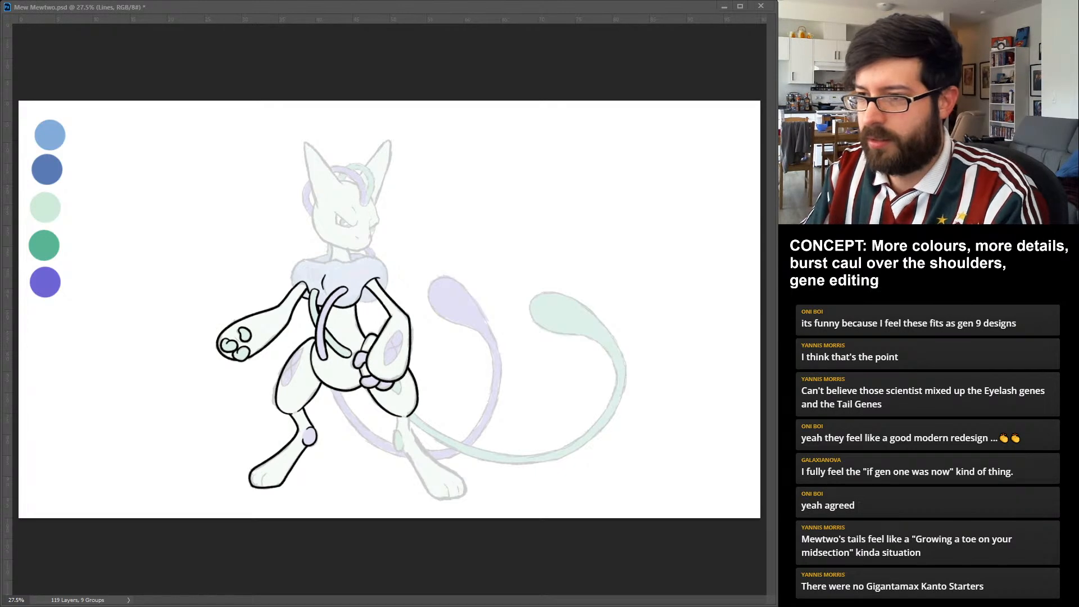
Ink the outer shoulder curves and wavy upper edge of the blue caul, completing its outline around both arms.
{"action": "left_click_drag", "start_coordinate": [295, 286], "coordinate": [315, 258]}
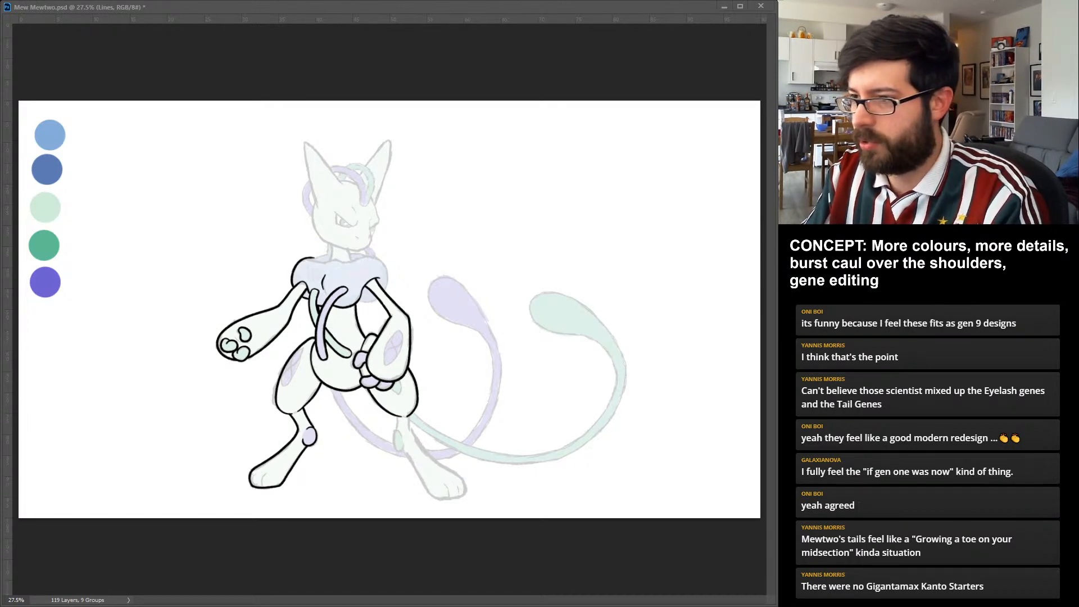
{"action": "left_click_drag", "start_coordinate": [311, 262], "coordinate": [362, 258]}
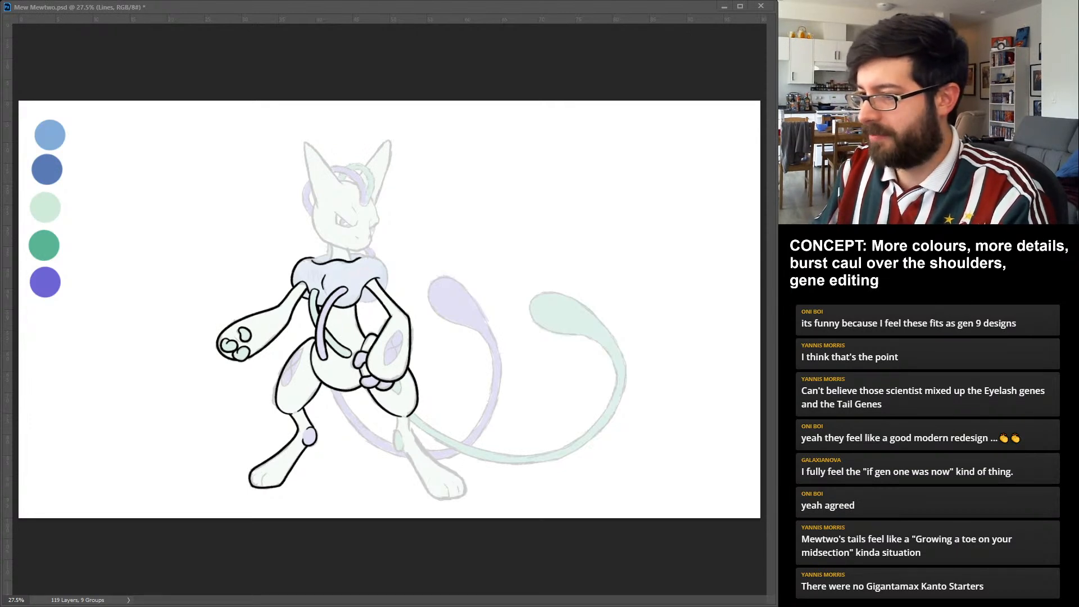
{"action": "left_click_drag", "start_coordinate": [359, 298], "coordinate": [389, 291]}
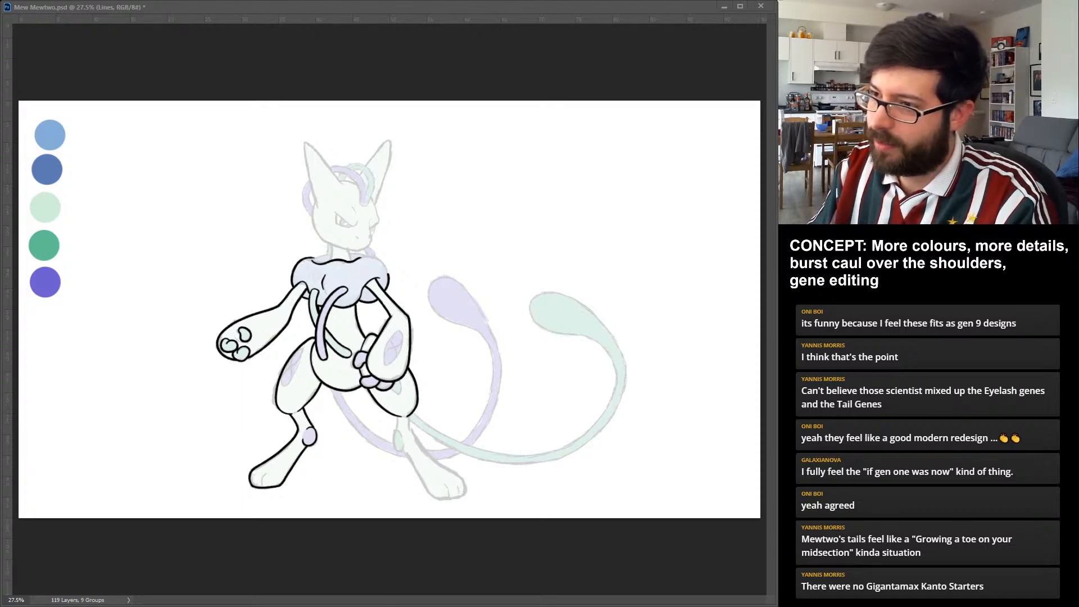
Ink the pointed ear nearest the open-palmed arm, the cheek and jaw, the neck, and the face's front profile.
{"action": "left_click_drag", "start_coordinate": [315, 207], "coordinate": [343, 183]}
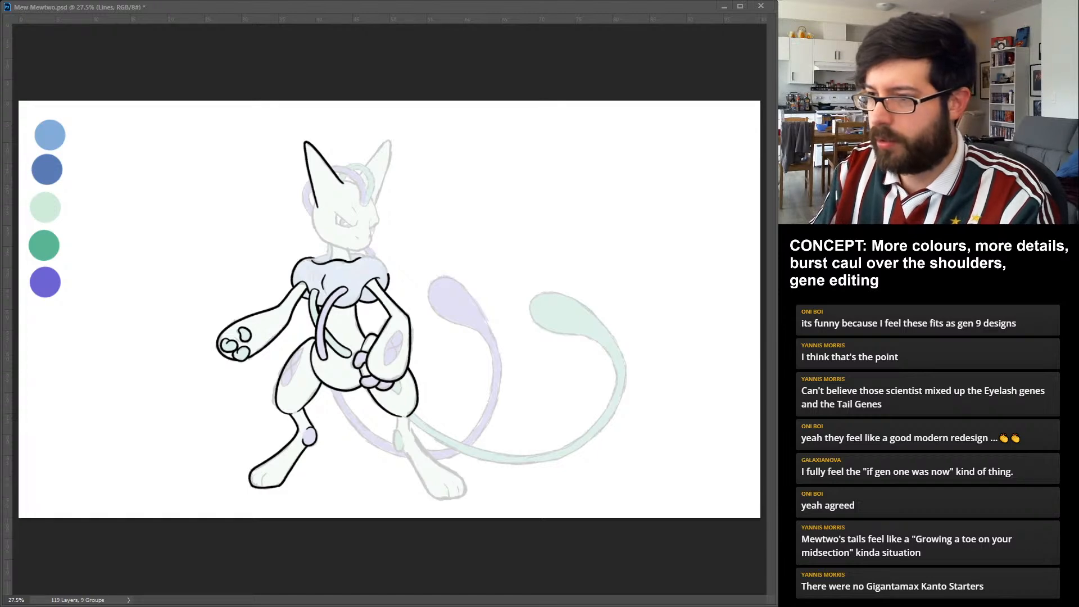
{"action": "left_click_drag", "start_coordinate": [315, 203], "coordinate": [355, 250]}
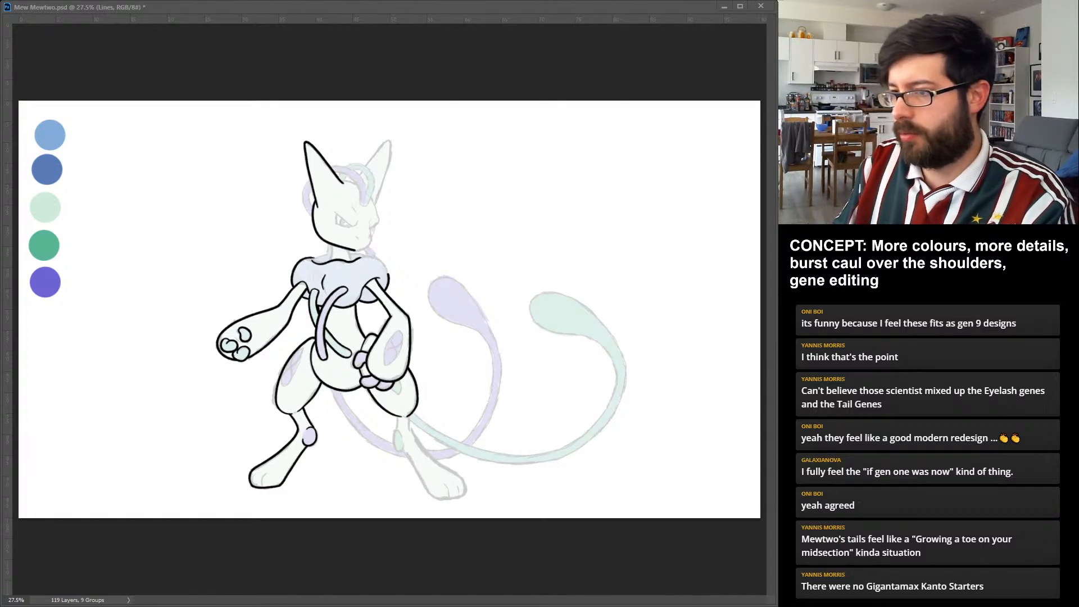
{"action": "mouse_move", "coordinate": [349, 251]}
{"action": "left_mouse_down"}
{"action": "mouse_move", "coordinate": [352, 260]}
{"action": "mouse_move", "coordinate": [330, 261]}
{"action": "left_mouse_up"}
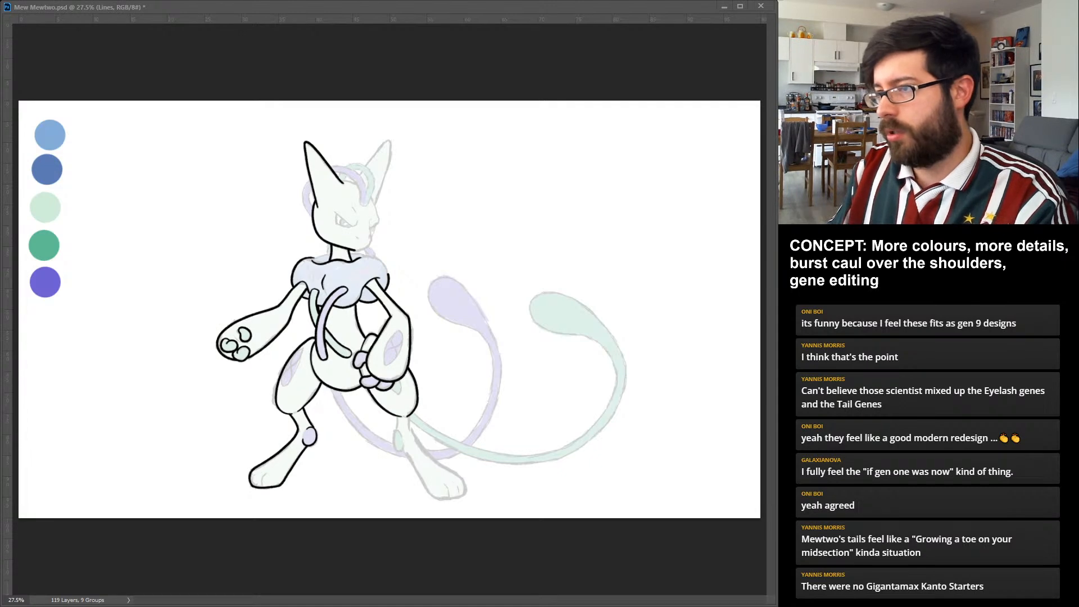
{"action": "left_click_drag", "start_coordinate": [355, 250], "coordinate": [371, 238]}
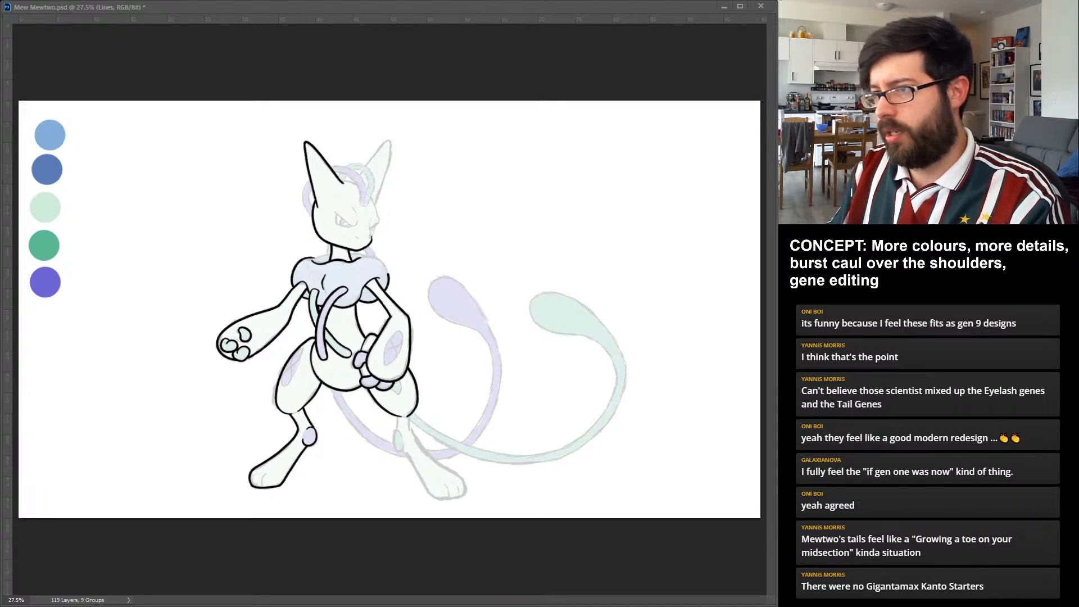
{"action": "left_click_drag", "start_coordinate": [378, 225], "coordinate": [372, 238]}
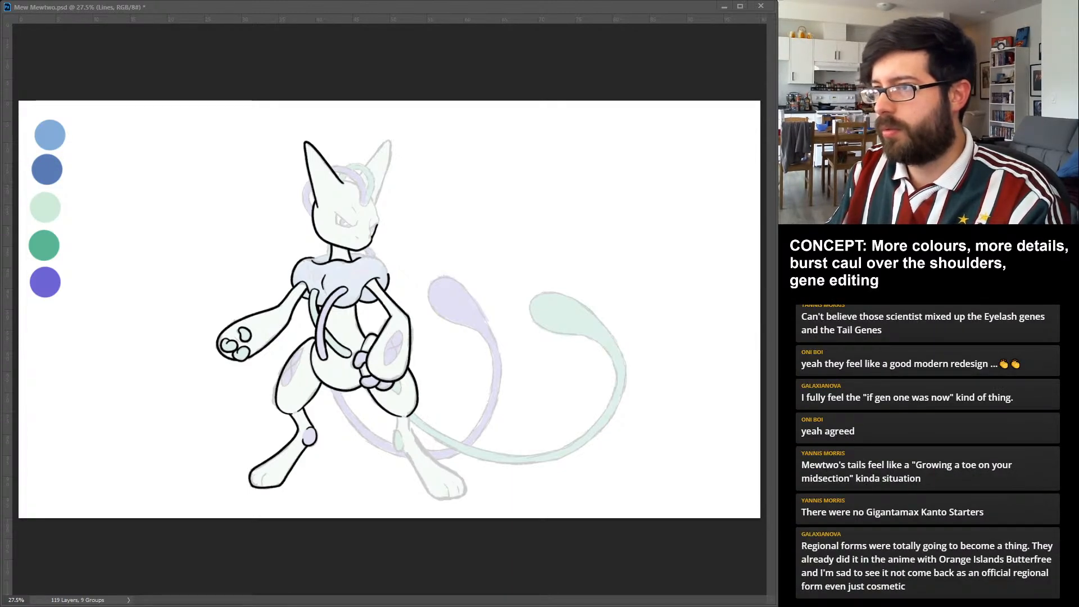
{"action": "left_click_drag", "start_coordinate": [375, 204], "coordinate": [375, 225]}
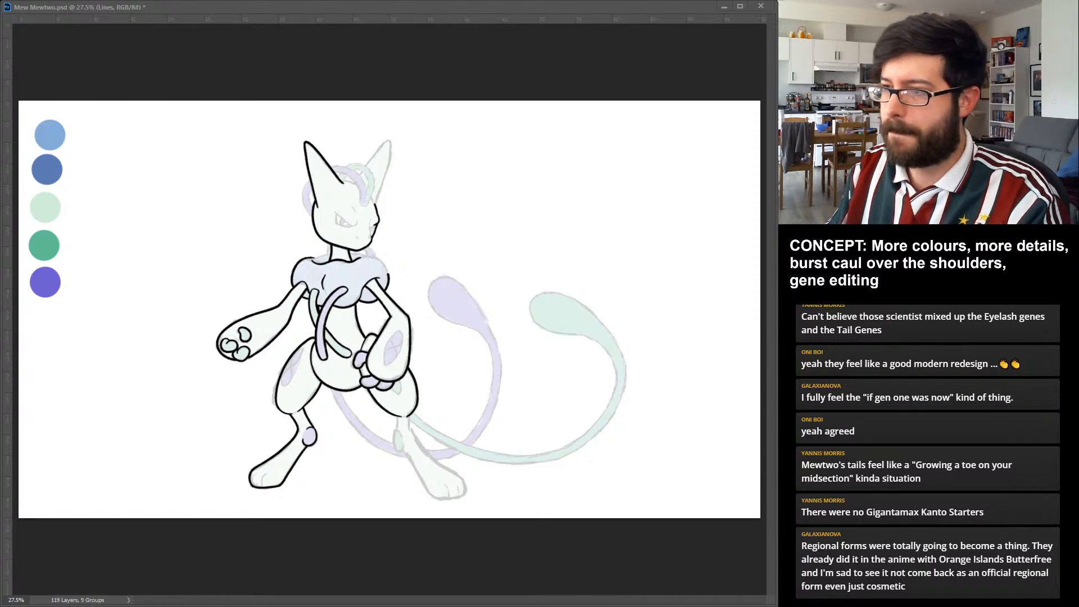
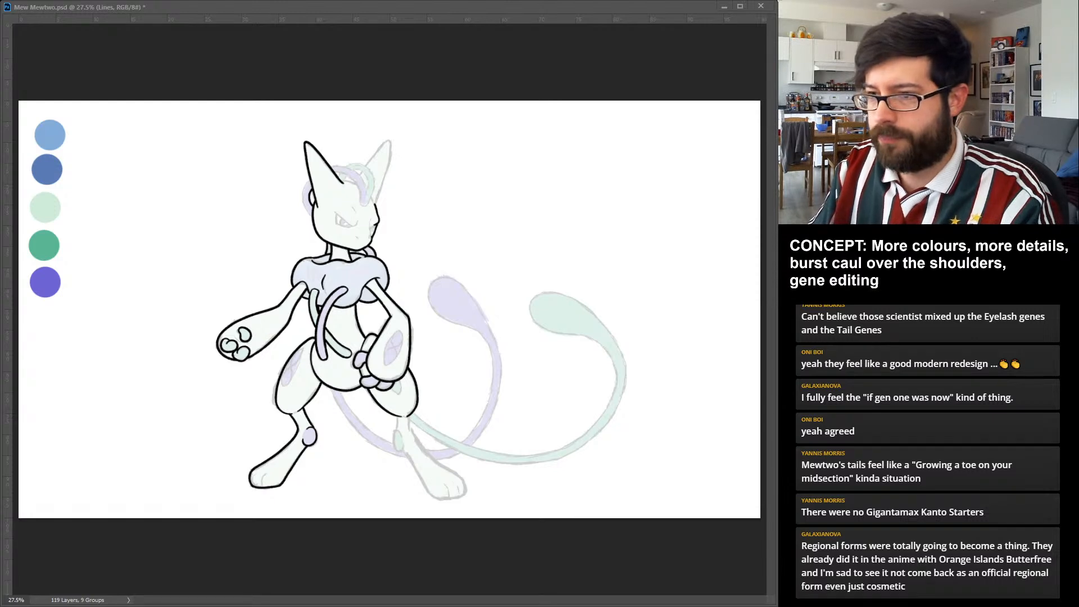
Ink the curved tubes at the back of Mewtwo's head and over the forehead, and outline the far ear.
{"action": "left_click_drag", "start_coordinate": [310, 178], "coordinate": [311, 217]}
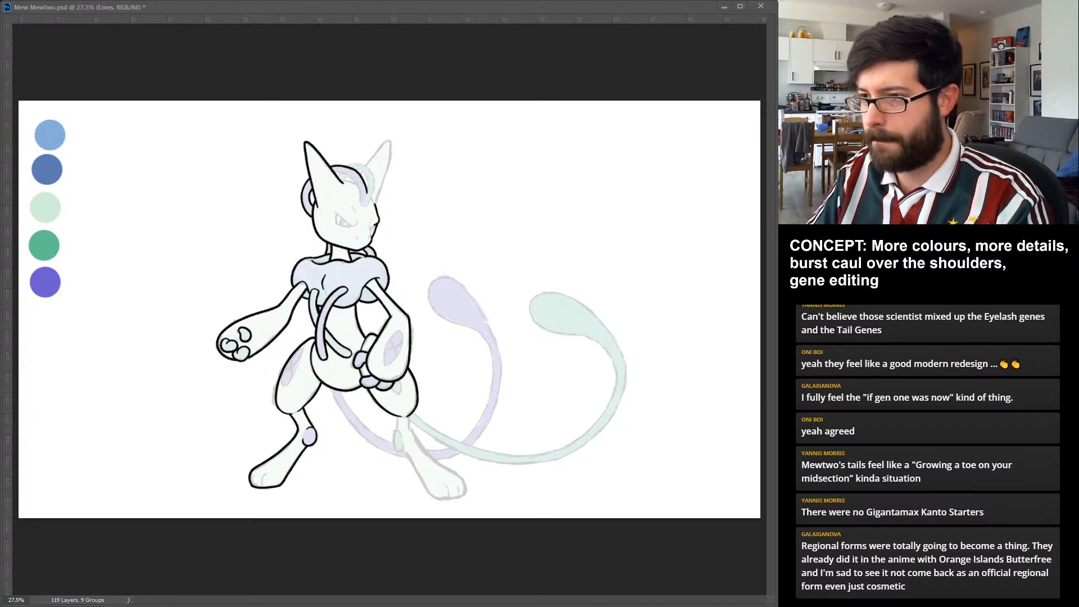
{"action": "left_click_drag", "start_coordinate": [359, 190], "coordinate": [369, 203]}
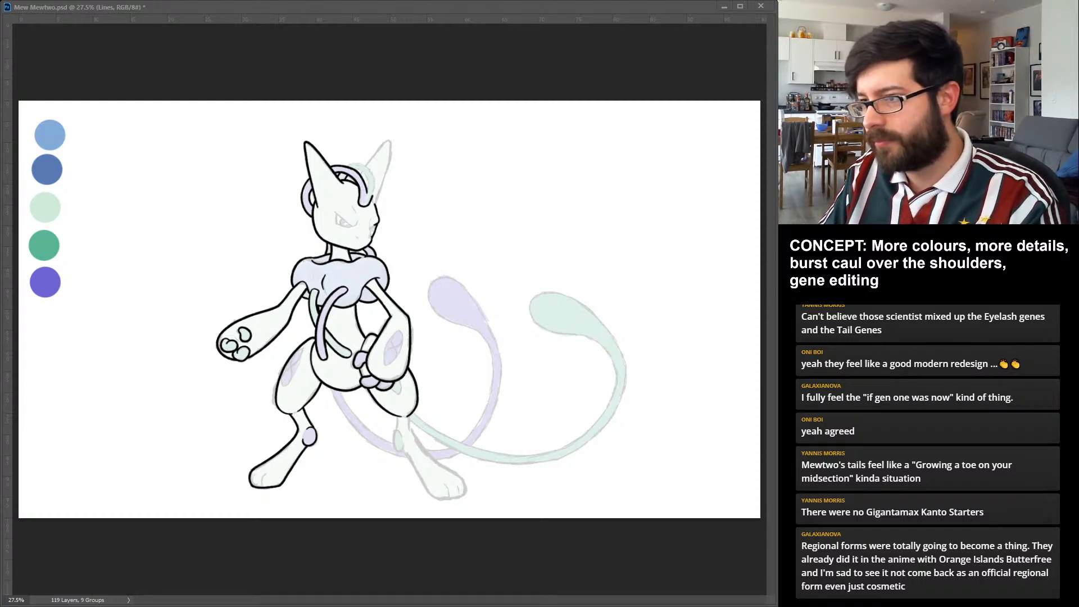
{"action": "left_click_drag", "start_coordinate": [345, 165], "coordinate": [372, 195]}
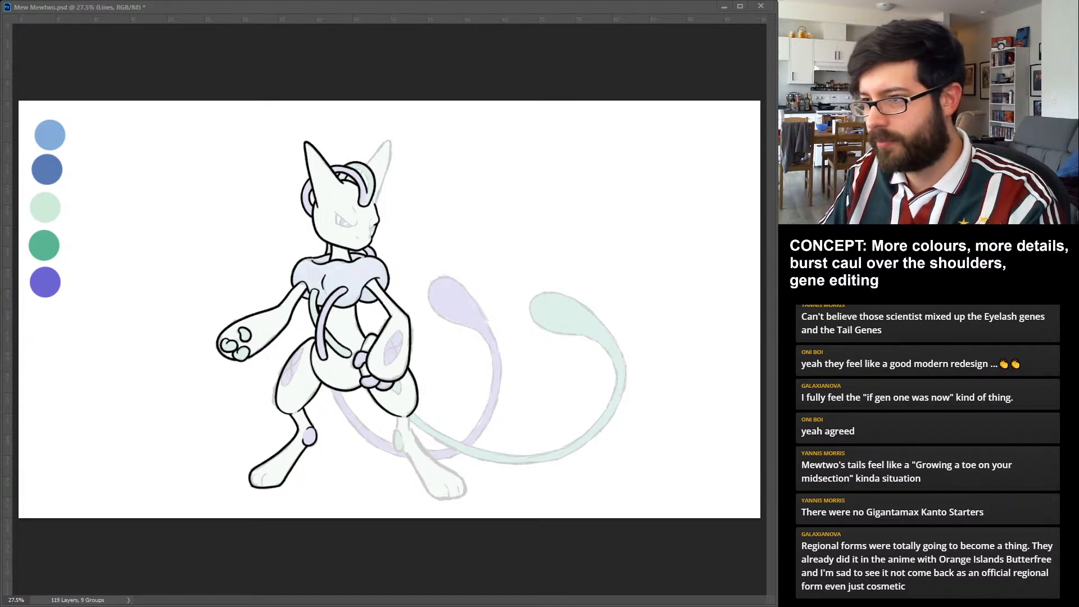
{"action": "left_click_drag", "start_coordinate": [353, 169], "coordinate": [370, 192]}
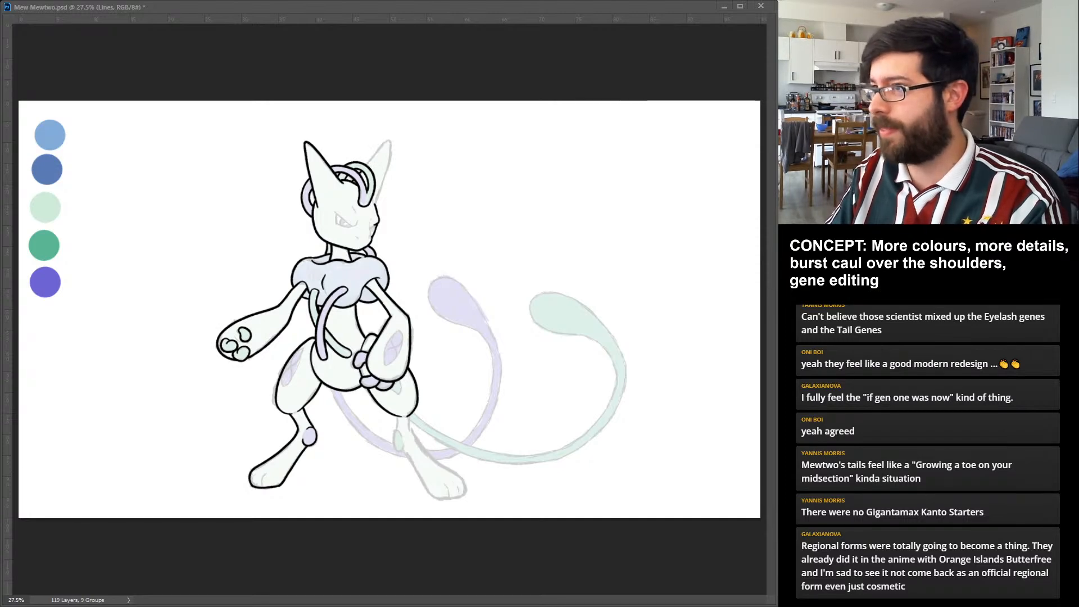
{"action": "left_click_drag", "start_coordinate": [367, 164], "coordinate": [391, 145]}
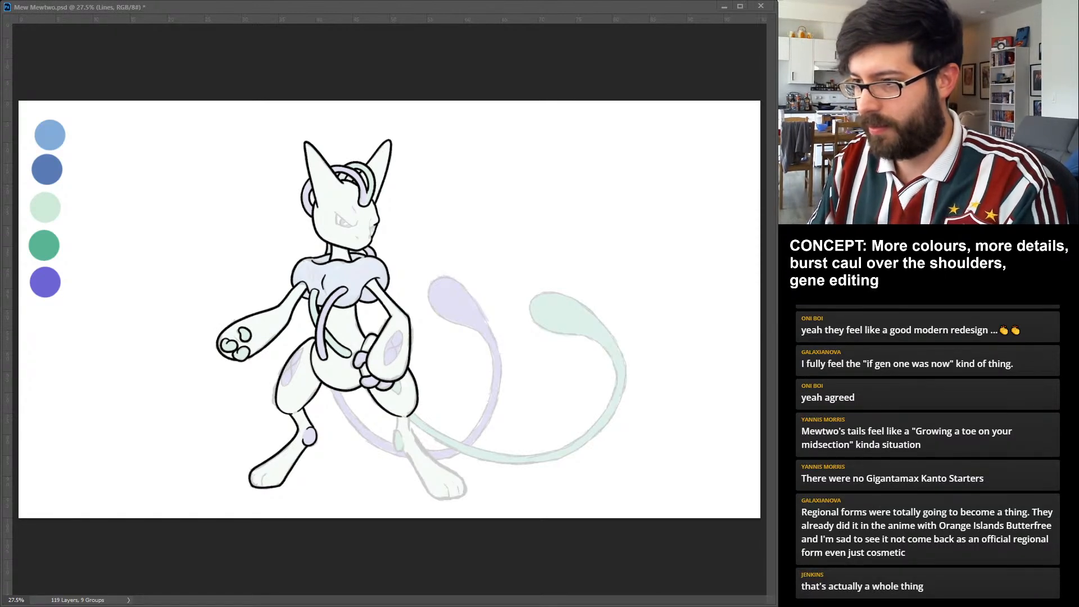
Ink the oval knee pad, shin and foot outline of the character's unlined leg, following the sketch.
{"action": "left_click_drag", "start_coordinate": [401, 431], "coordinate": [403, 449]}
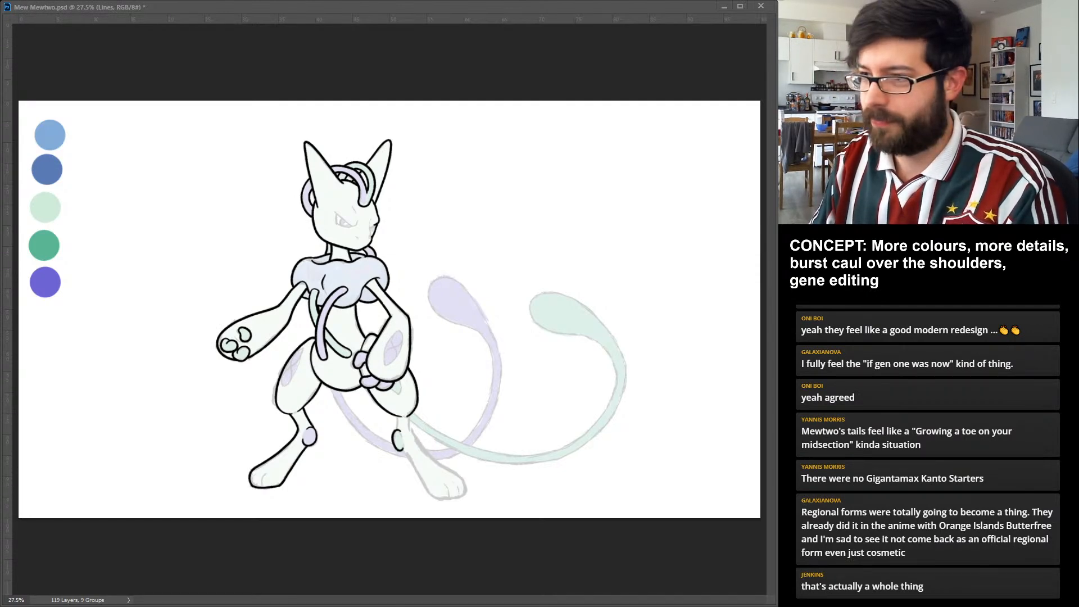
{"action": "left_click_drag", "start_coordinate": [398, 415], "coordinate": [397, 430]}
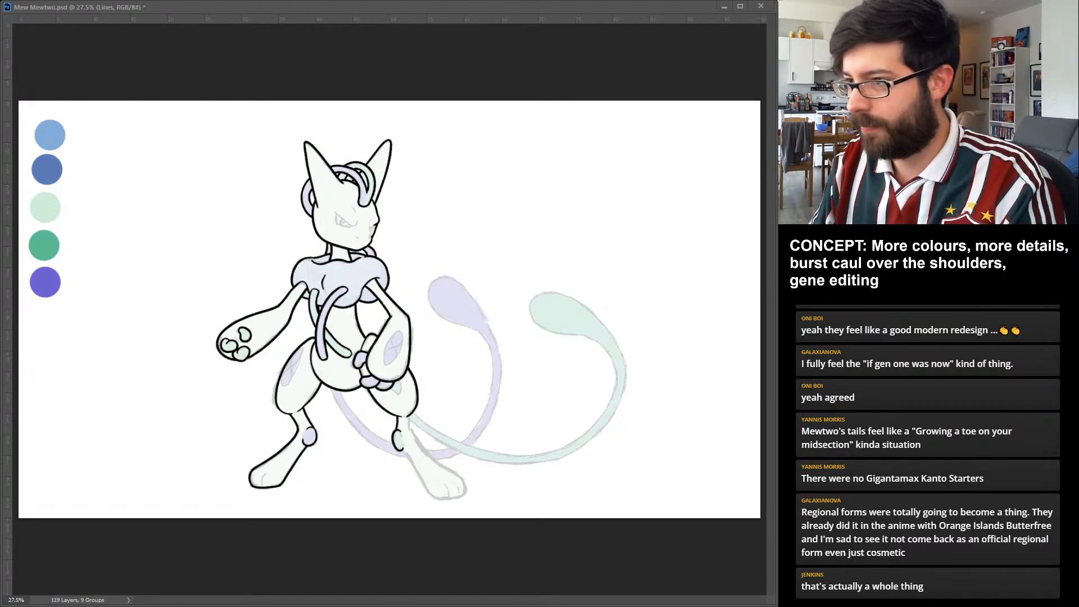
{"action": "left_click_drag", "start_coordinate": [409, 415], "coordinate": [436, 461]}
{"action": "key", "text": "ctrl+z"}
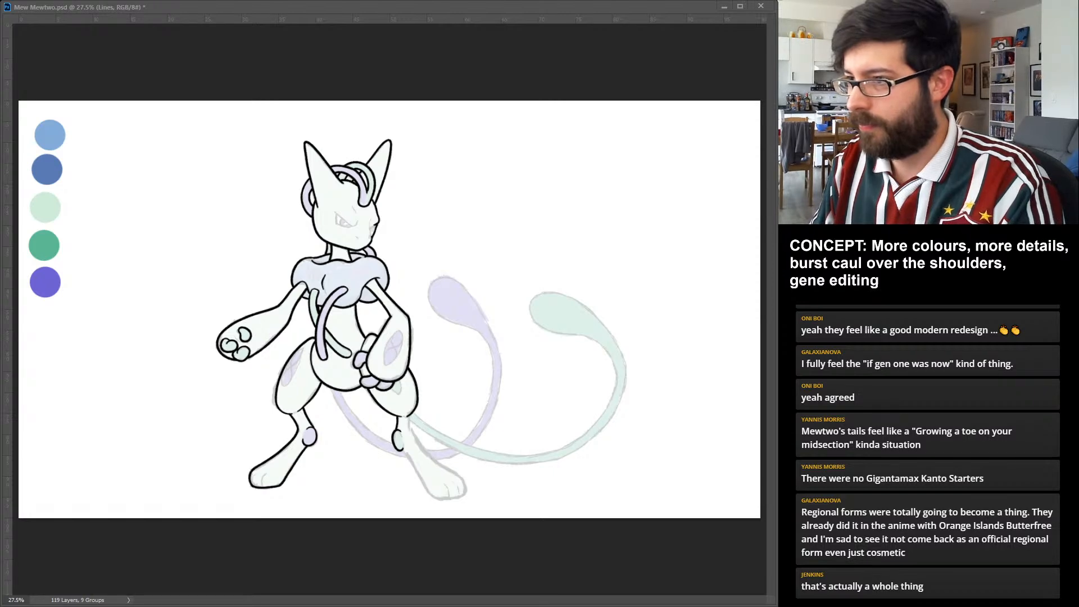
{"action": "mouse_move", "coordinate": [409, 416]}
{"action": "left_mouse_down"}
{"action": "mouse_move", "coordinate": [440, 463]}
{"action": "mouse_move", "coordinate": [440, 500]}
{"action": "left_mouse_up"}
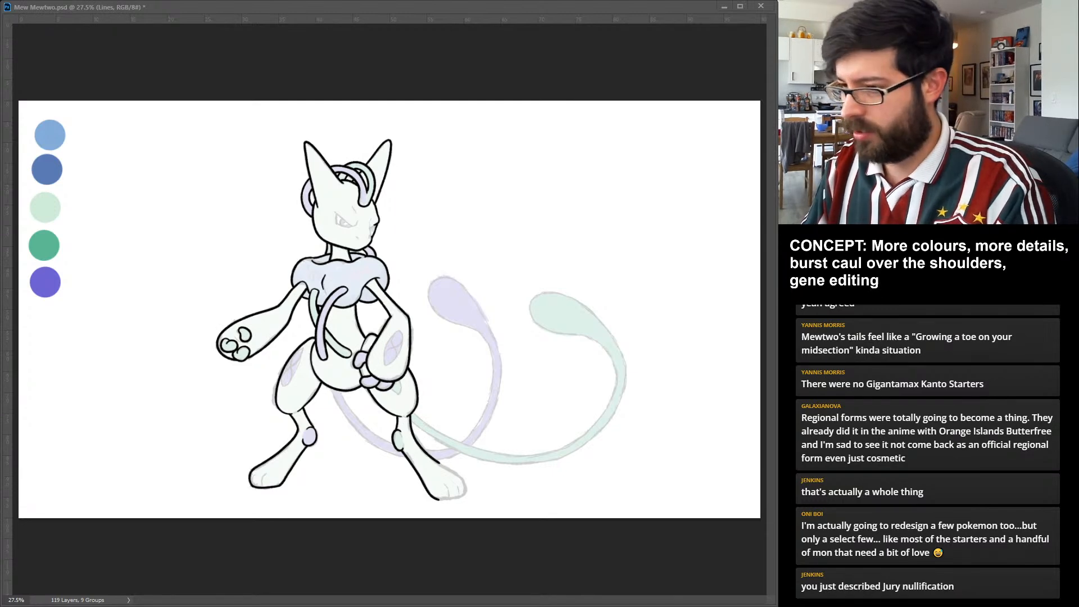
{"action": "left_click_drag", "start_coordinate": [439, 499], "coordinate": [454, 499]}
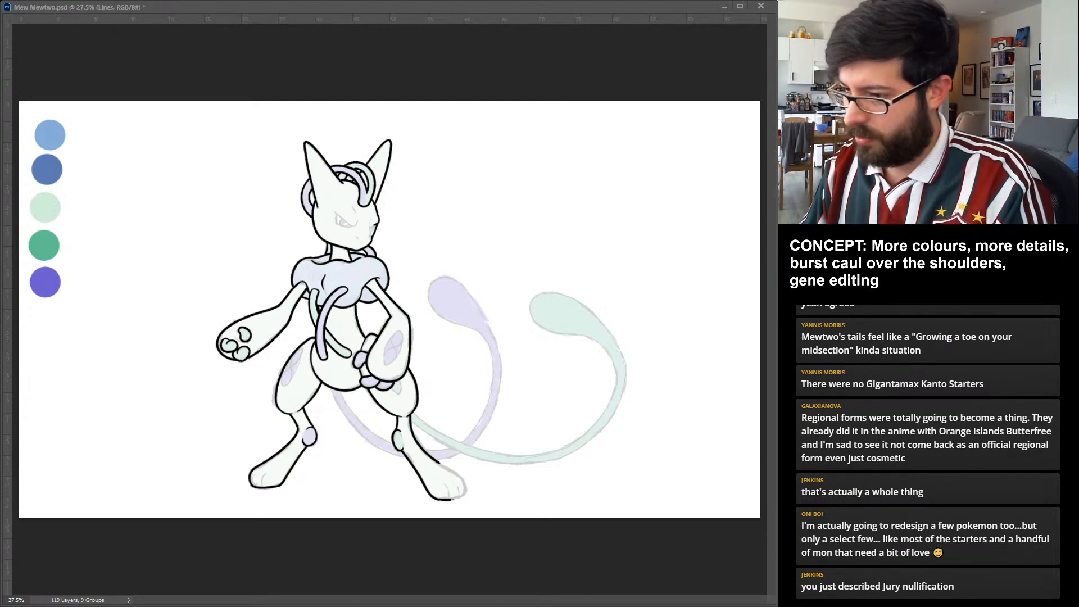
{"action": "key", "text": "ctrl+z"}
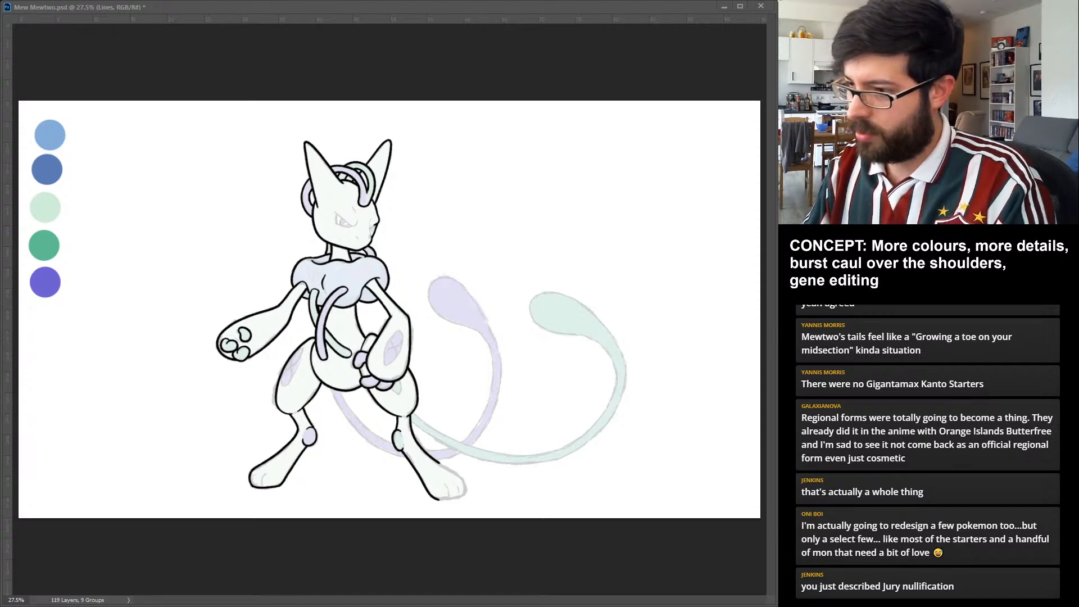
{"action": "left_click_drag", "start_coordinate": [438, 500], "coordinate": [442, 463]}
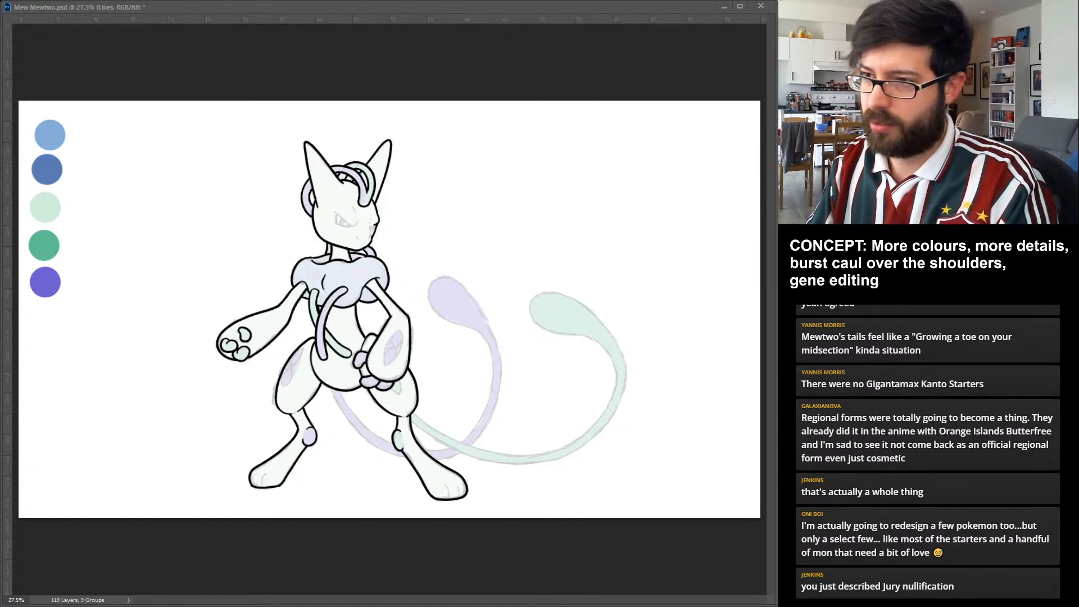
{"action": "left_click_drag", "start_coordinate": [399, 431], "coordinate": [403, 445]}
{"action": "key", "text": "ctrl+z"}
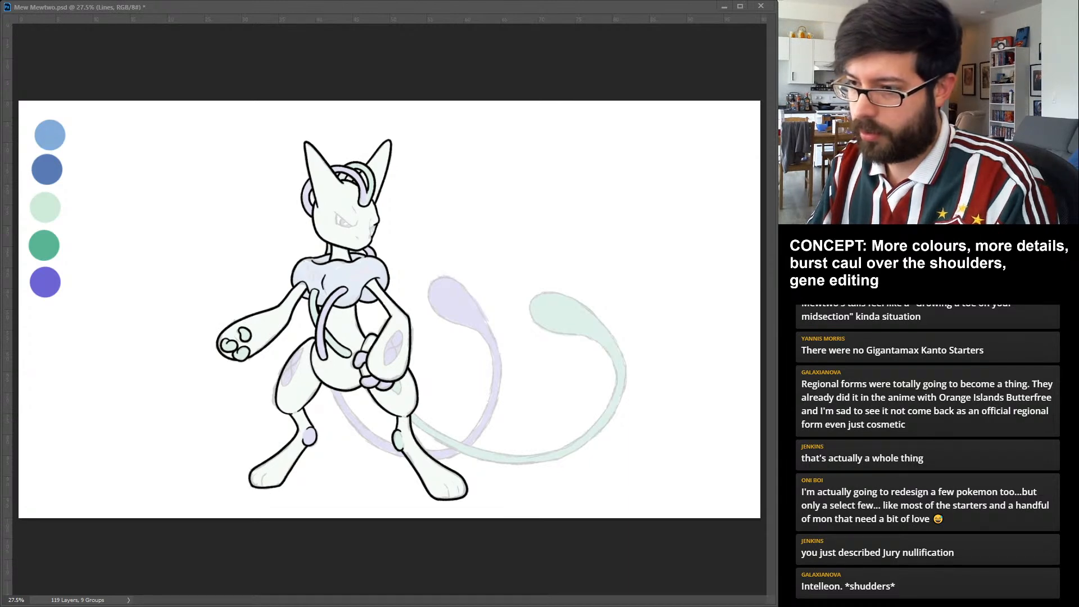
Ink the purple tail's base between the legs and both edges of the green tail's lower stretch behind the foot.
{"action": "left_click_drag", "start_coordinate": [339, 391], "coordinate": [393, 442]}
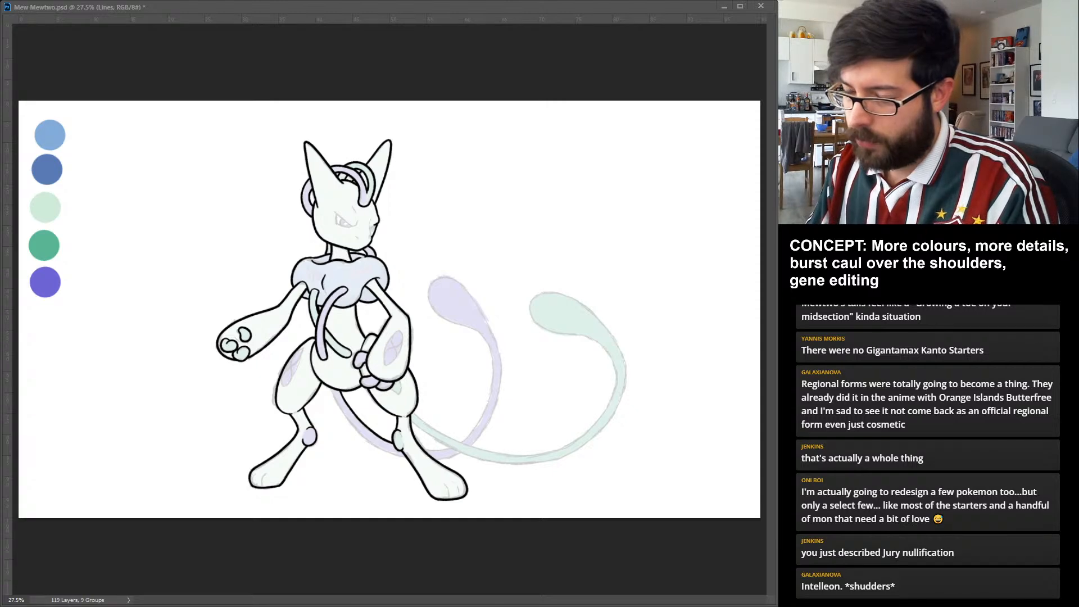
{"action": "left_click_drag", "start_coordinate": [331, 390], "coordinate": [407, 458]}
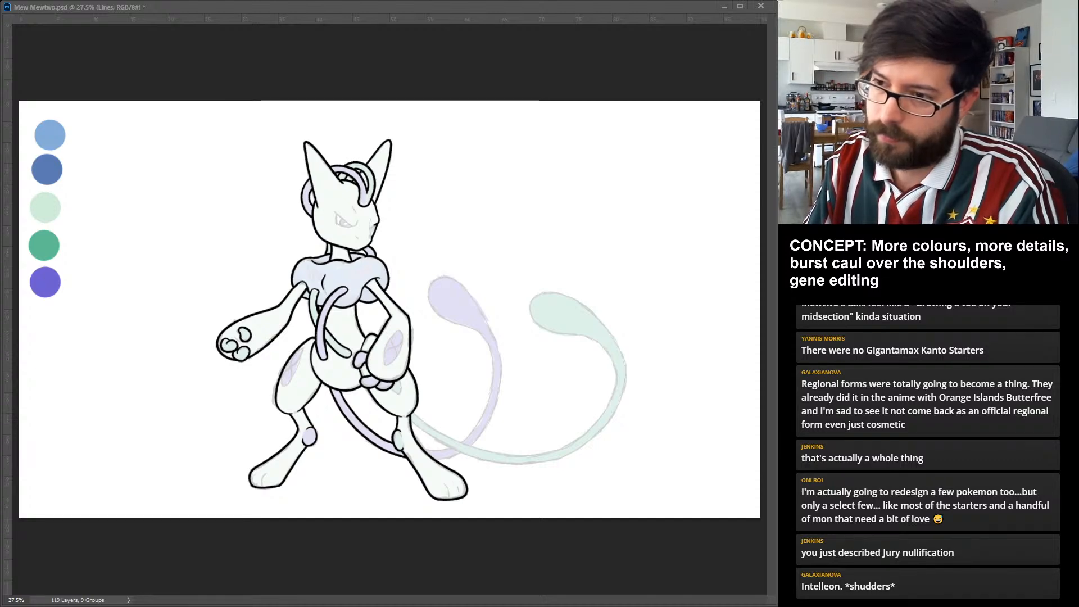
{"action": "left_click_drag", "start_coordinate": [413, 415], "coordinate": [473, 446]}
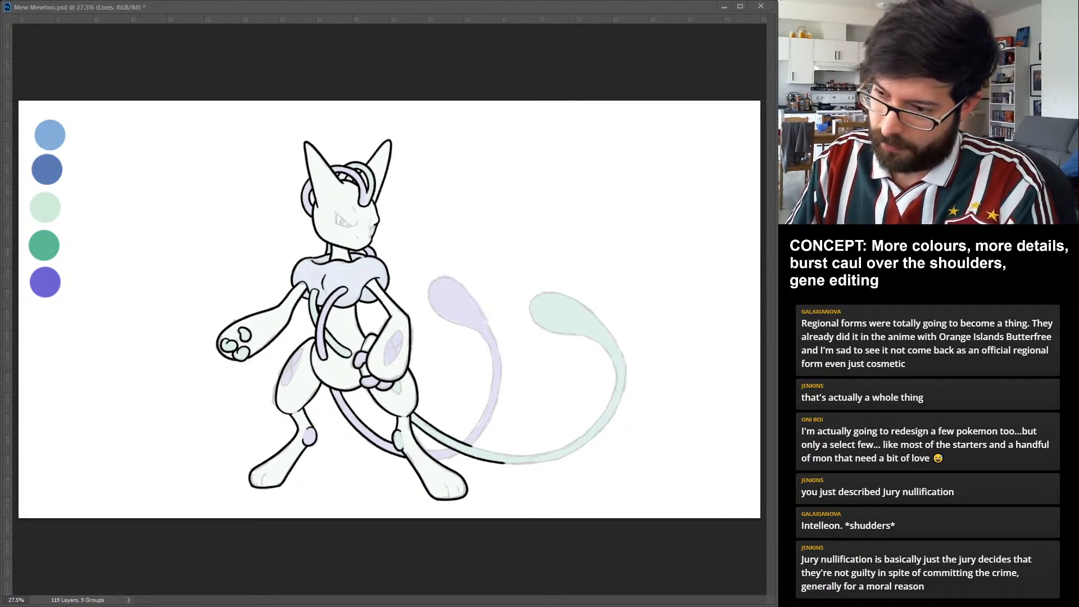
{"action": "left_click_drag", "start_coordinate": [505, 462], "coordinate": [551, 460]}
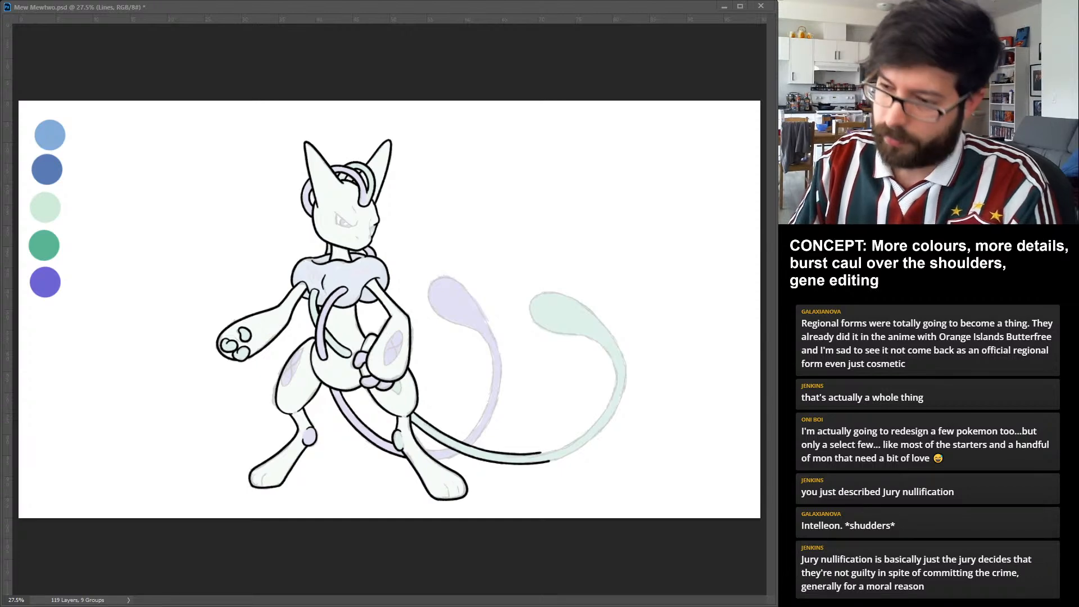
{"action": "left_click_drag", "start_coordinate": [471, 446], "coordinate": [541, 453]}
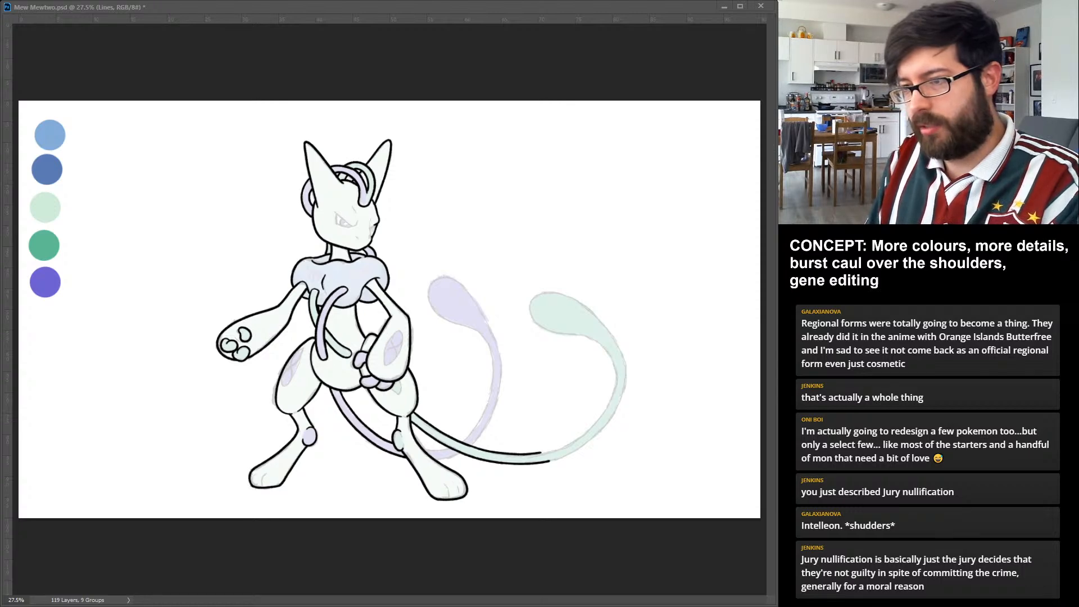
{"action": "left_click_drag", "start_coordinate": [549, 460], "coordinate": [604, 428]}
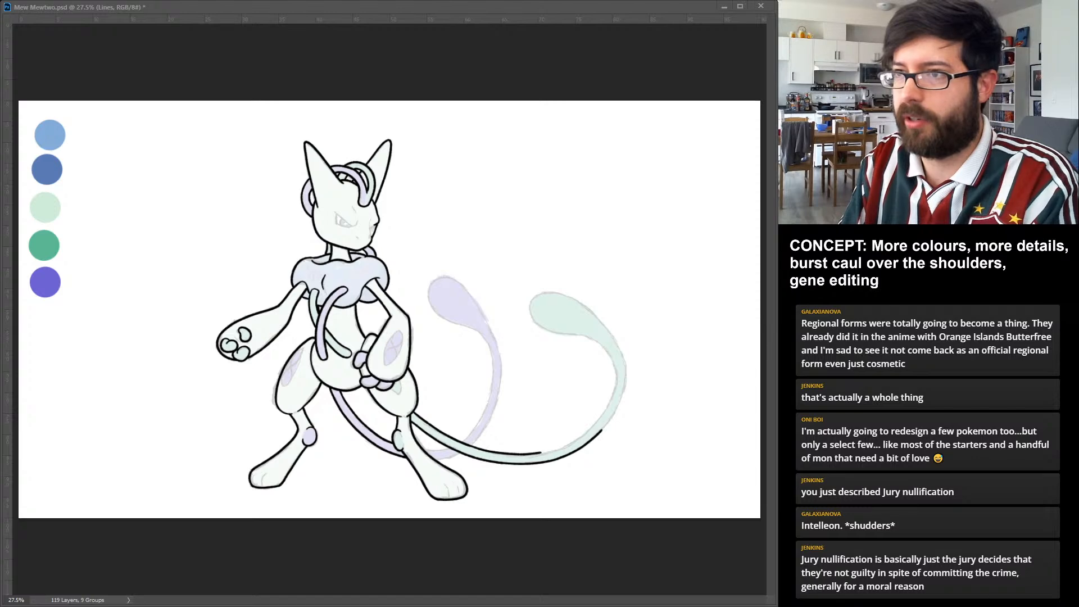
Ink the green tail's inner edge from the underside of its bulb around the bend, and extend the lower outer edge.
{"action": "left_click_drag", "start_coordinate": [531, 300], "coordinate": [568, 335]}
{"action": "key", "text": "ctrl+z"}
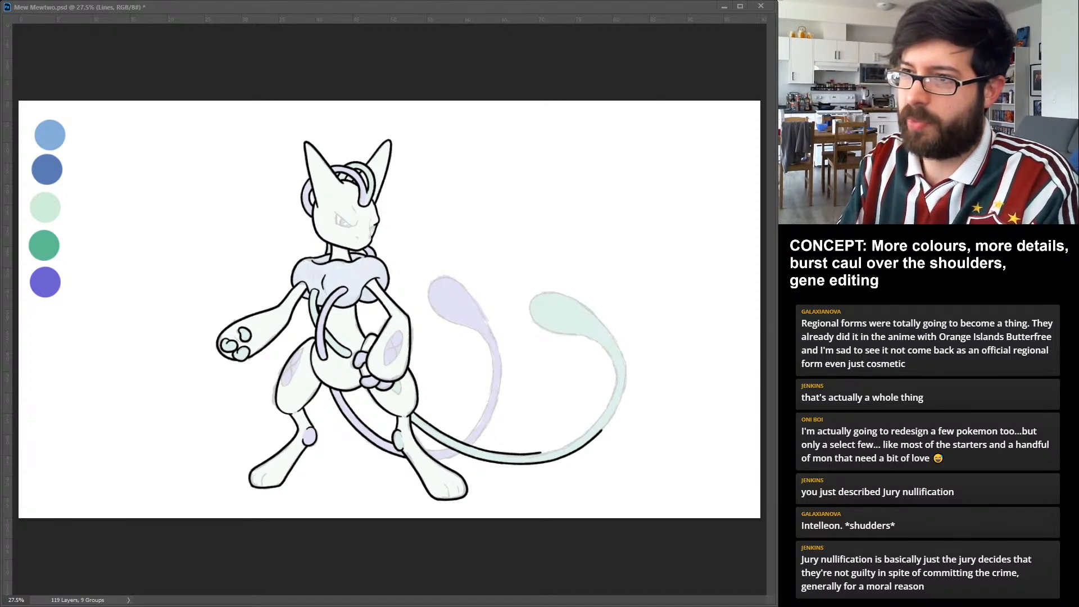
{"action": "left_click_drag", "start_coordinate": [530, 298], "coordinate": [574, 336]}
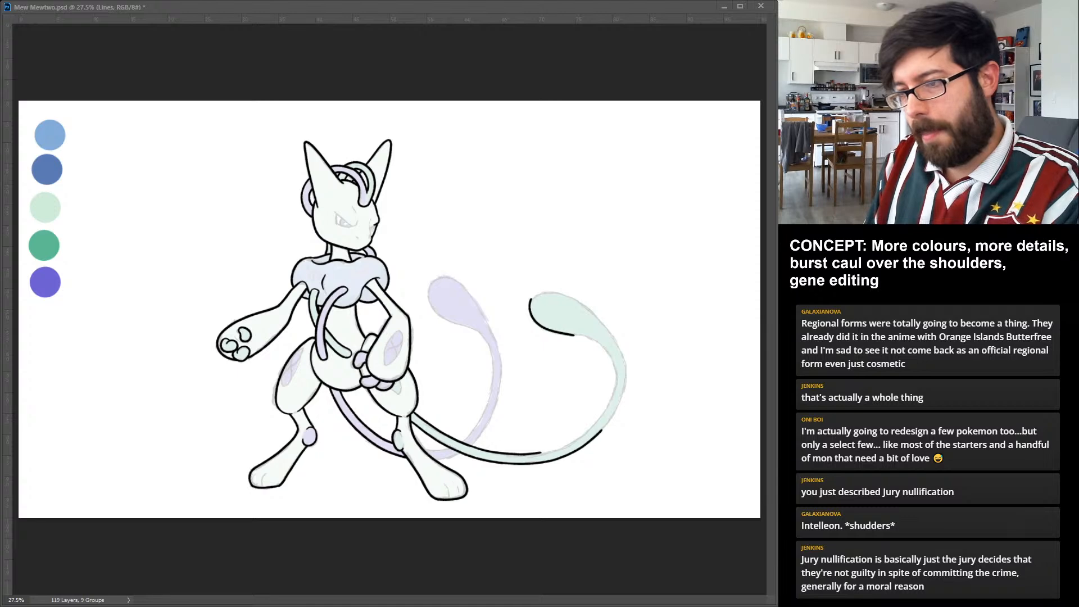
{"action": "left_click_drag", "start_coordinate": [540, 452], "coordinate": [580, 438]}
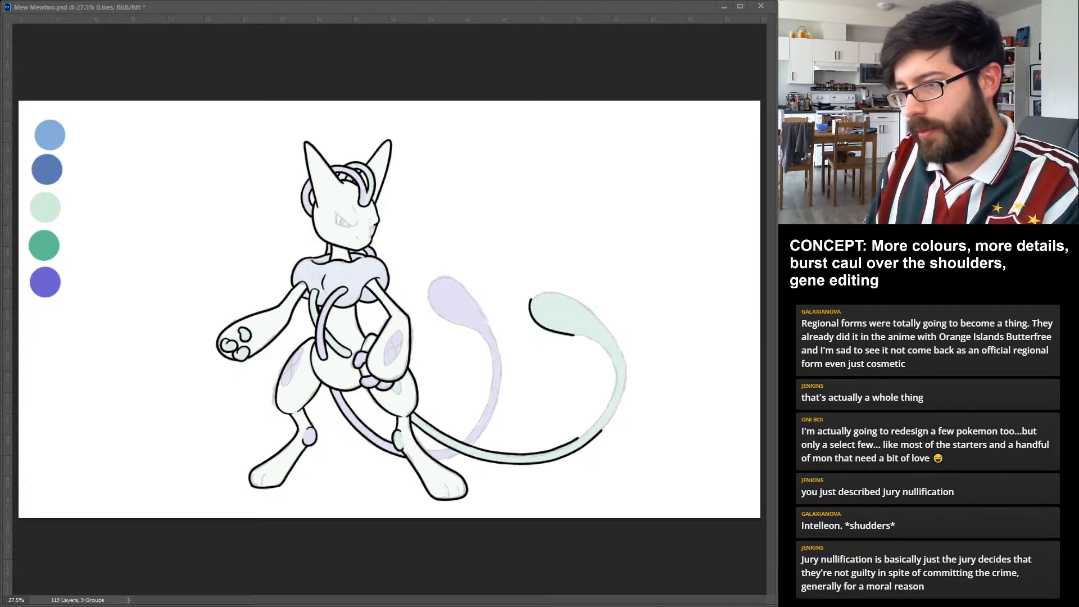
{"action": "left_click_drag", "start_coordinate": [602, 431], "coordinate": [616, 389]}
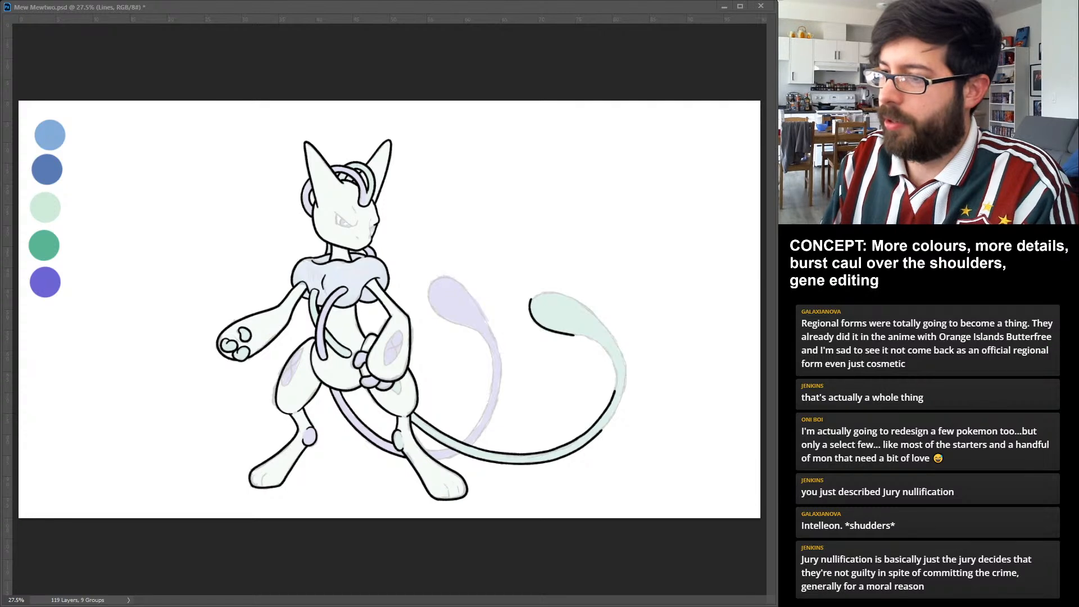
{"action": "left_click_drag", "start_coordinate": [615, 390], "coordinate": [610, 354]}
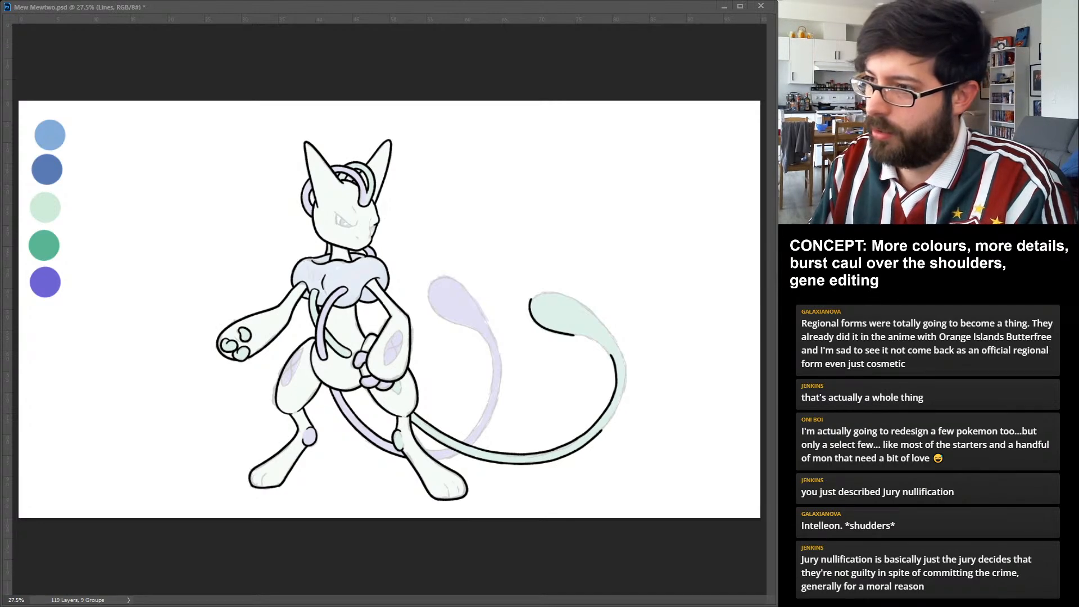
{"action": "left_click_drag", "start_coordinate": [573, 336], "coordinate": [611, 354]}
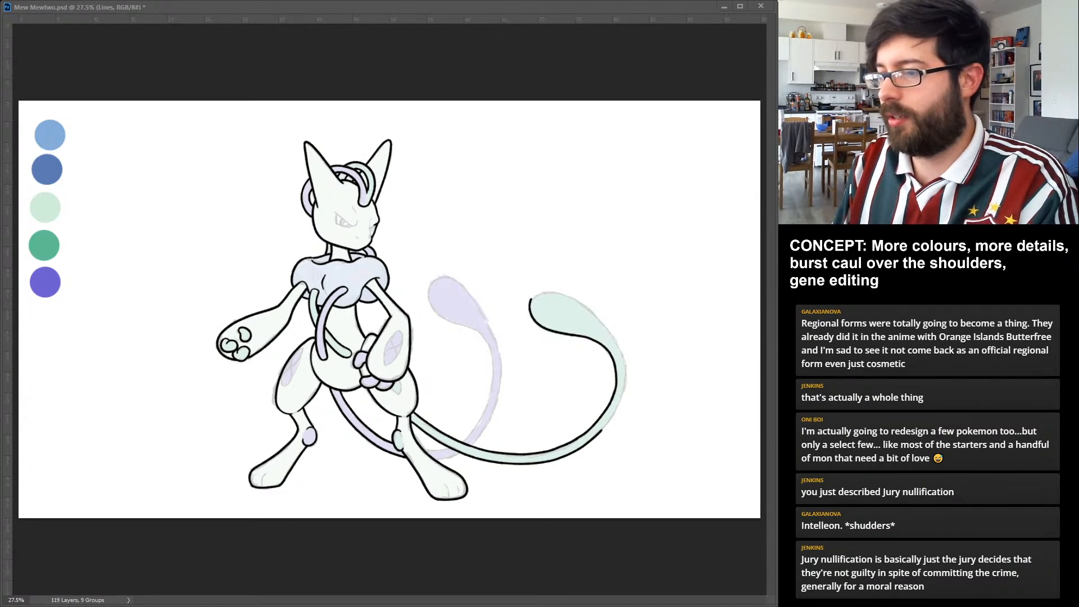
{"action": "left_click_drag", "start_coordinate": [618, 409], "coordinate": [601, 432]}
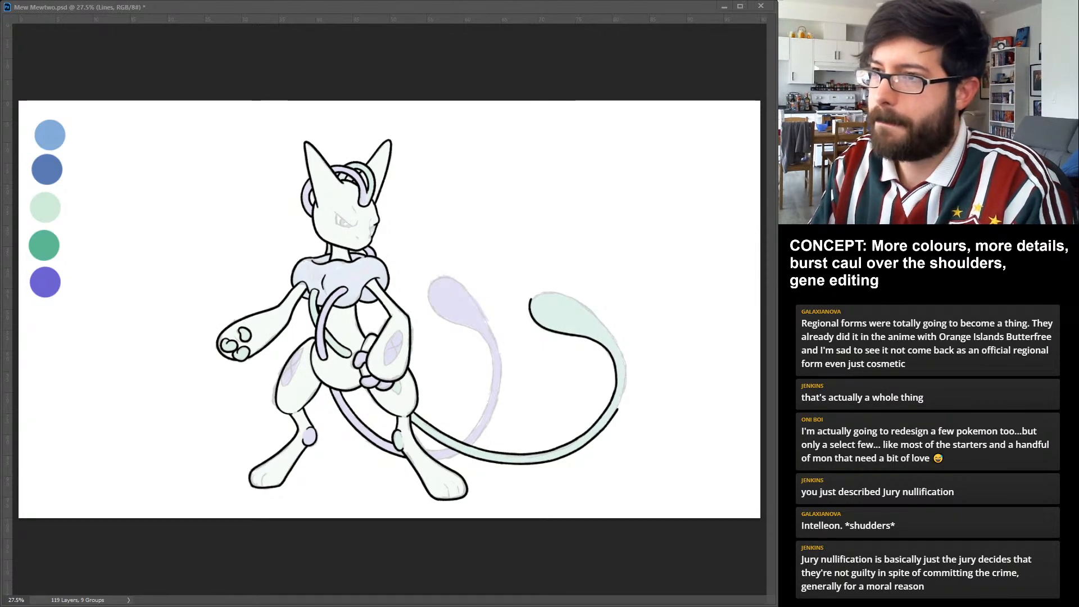
Ink the top of the green tail's bulb and its outer edge around the bend, closing the tail outline.
{"action": "left_click_drag", "start_coordinate": [530, 300], "coordinate": [587, 308]}
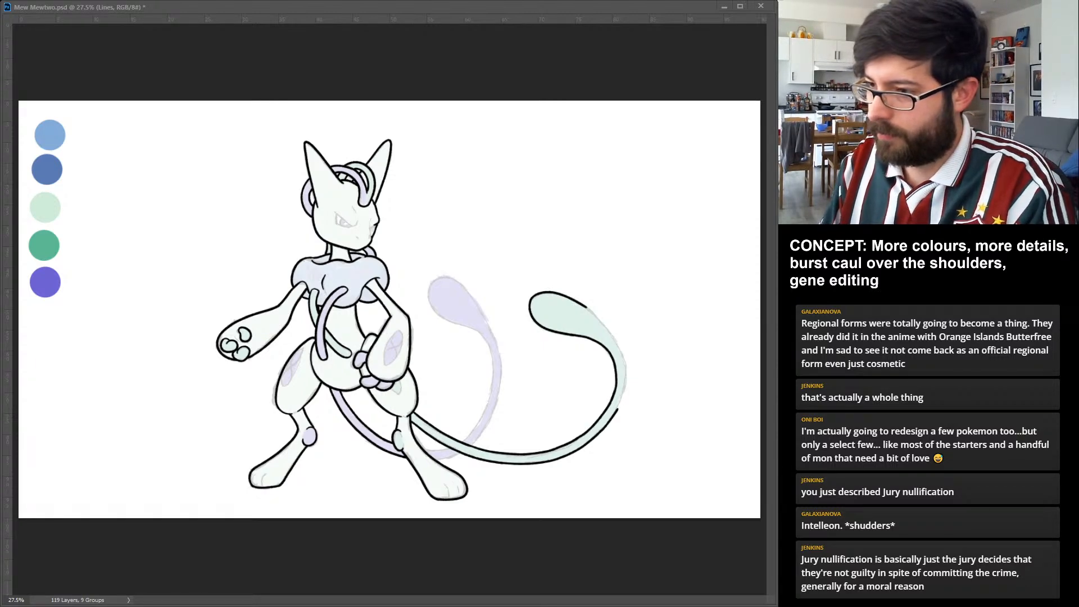
{"action": "left_click_drag", "start_coordinate": [618, 410], "coordinate": [627, 378]}
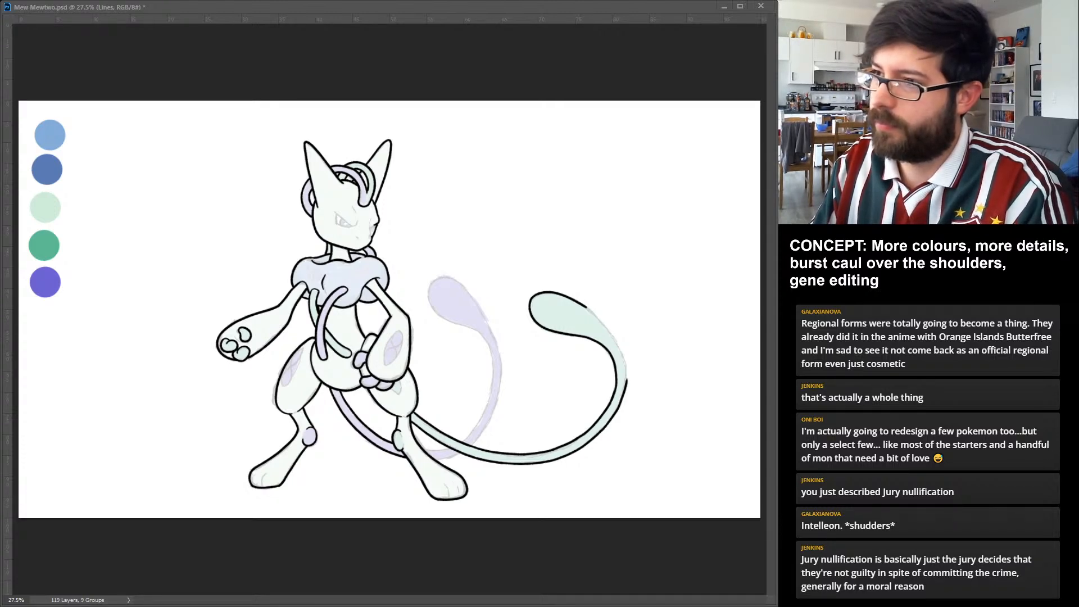
{"action": "left_click_drag", "start_coordinate": [587, 307], "coordinate": [606, 326]}
{"action": "key", "text": "ctrl+z"}
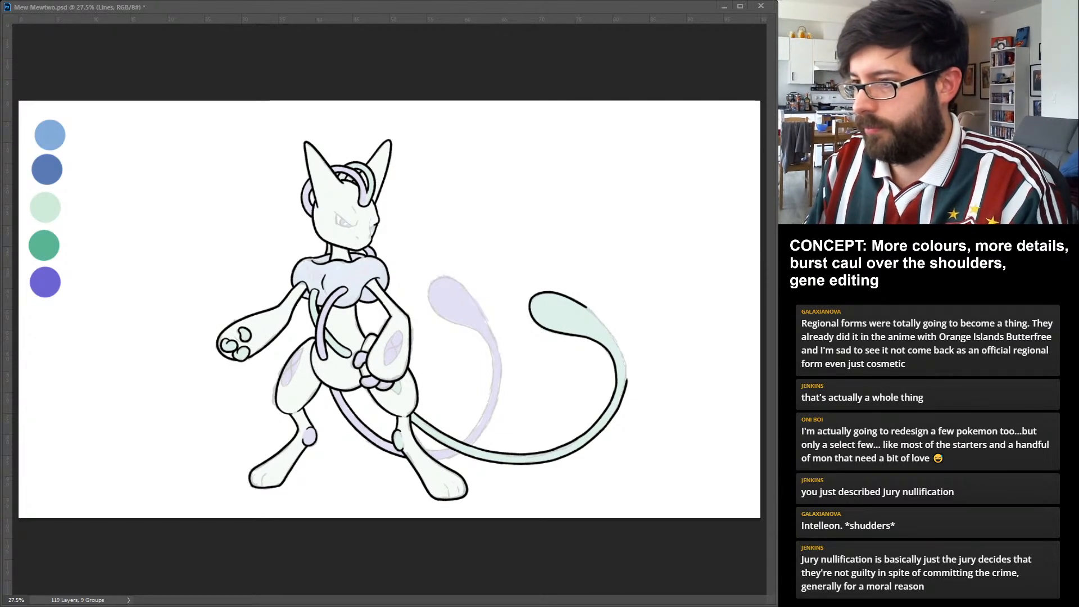
{"action": "left_click_drag", "start_coordinate": [627, 381], "coordinate": [628, 369]}
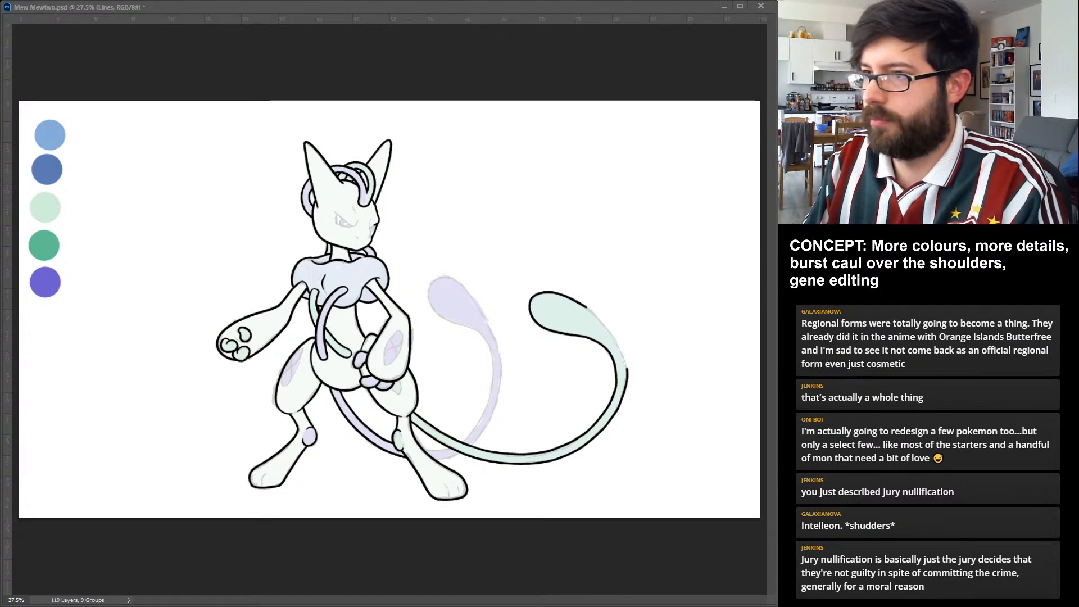
{"action": "key", "text": "ctrl+z"}
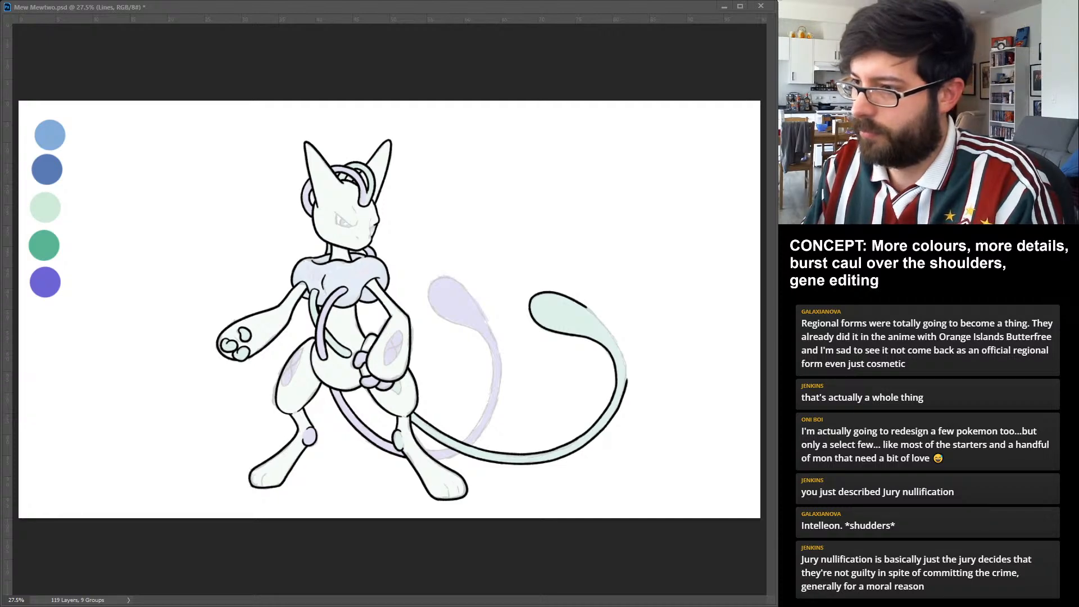
{"action": "left_click_drag", "start_coordinate": [586, 308], "coordinate": [627, 383]}
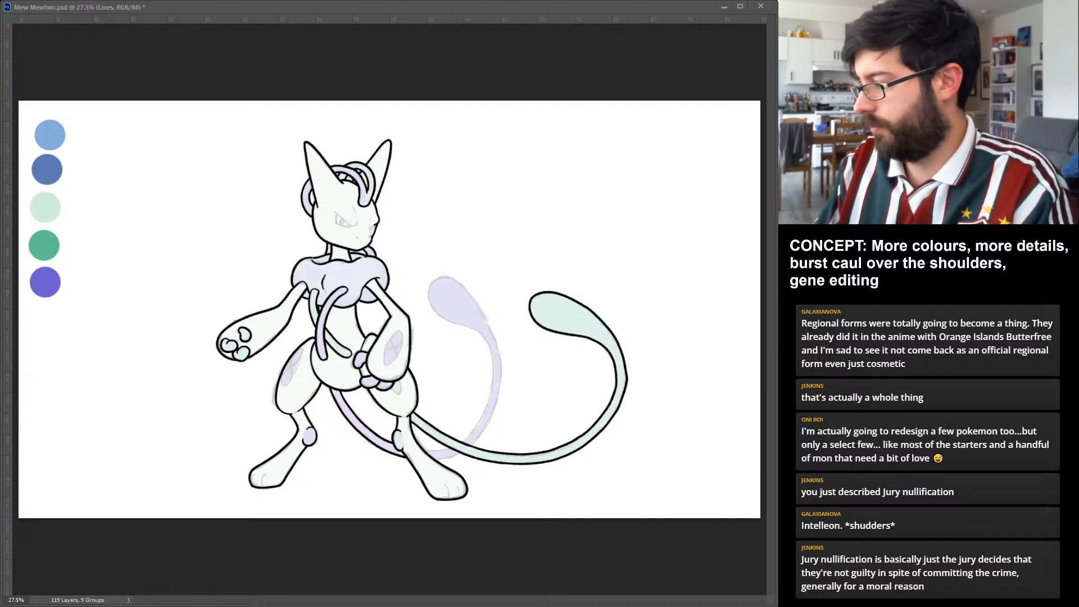
{"action": "key", "text": "ctrl+z"}
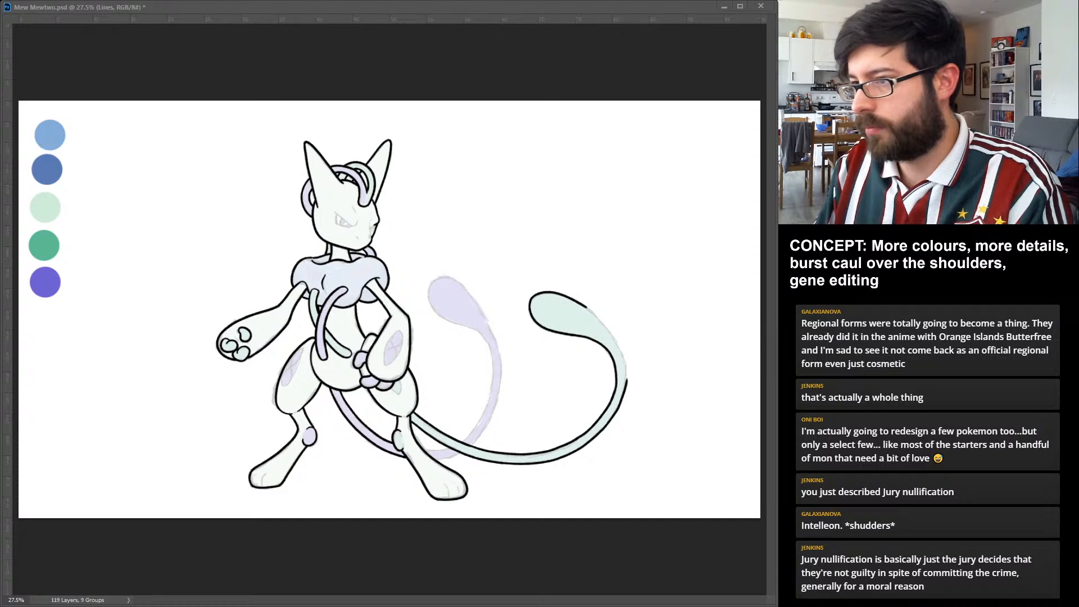
{"action": "left_click_drag", "start_coordinate": [624, 357], "coordinate": [627, 381]}
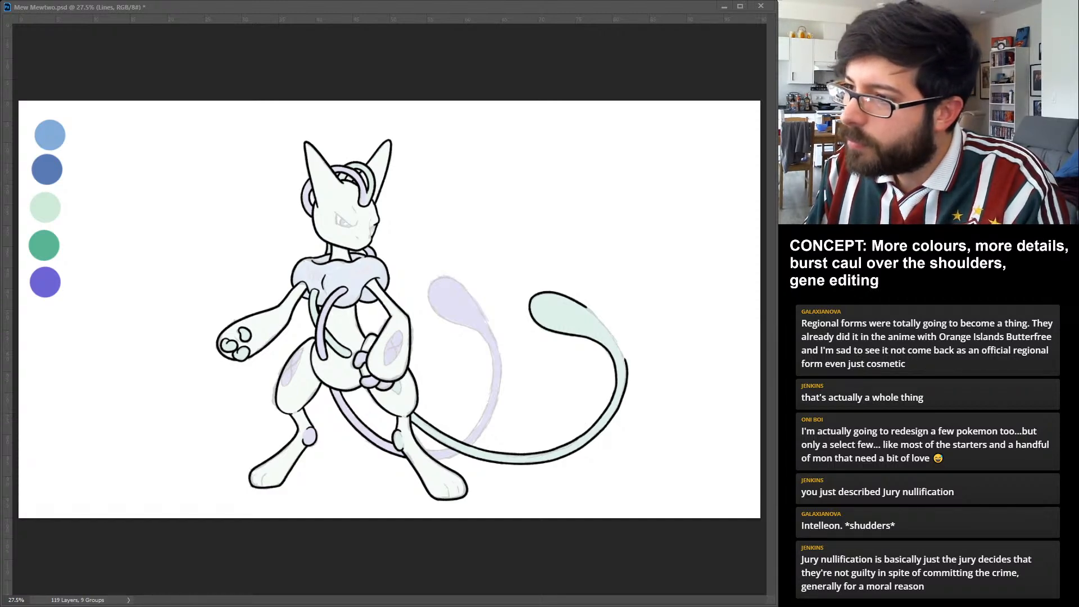
{"action": "left_click_drag", "start_coordinate": [586, 307], "coordinate": [626, 360]}
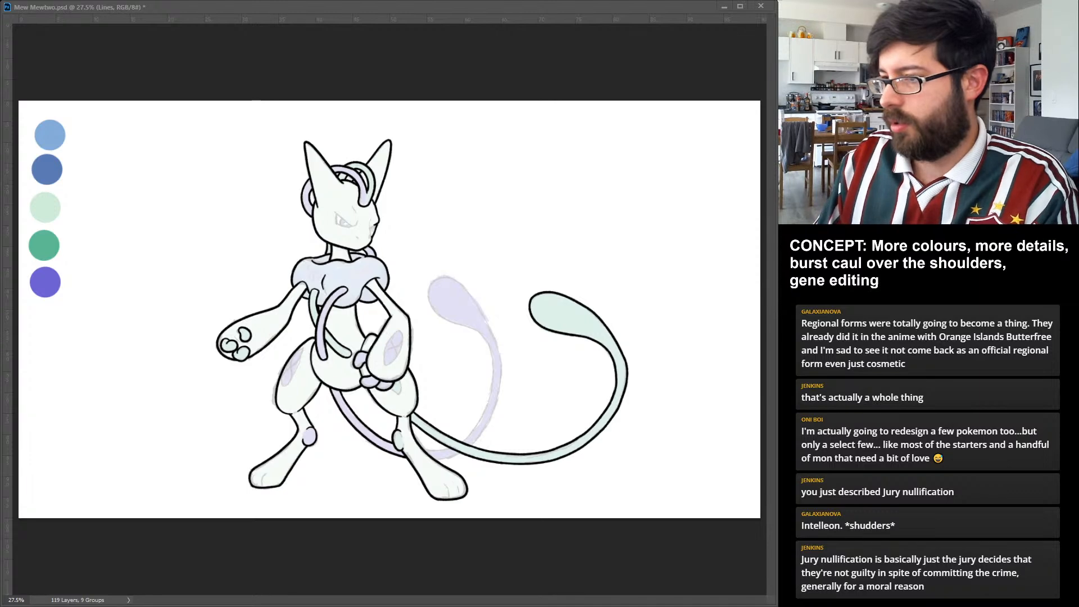
Undo the green tail's outer edge around the bend and try re-inking it from the bulb to the lower stretch.
{"action": "key", "text": "ctrl+z"}
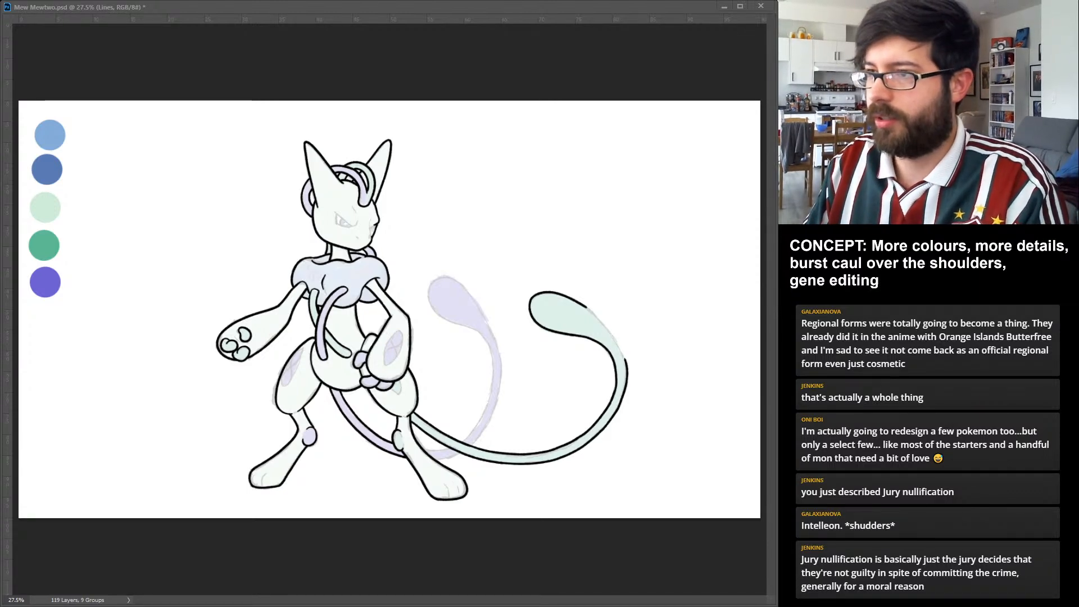
{"action": "key", "text": "ctrl+z"}
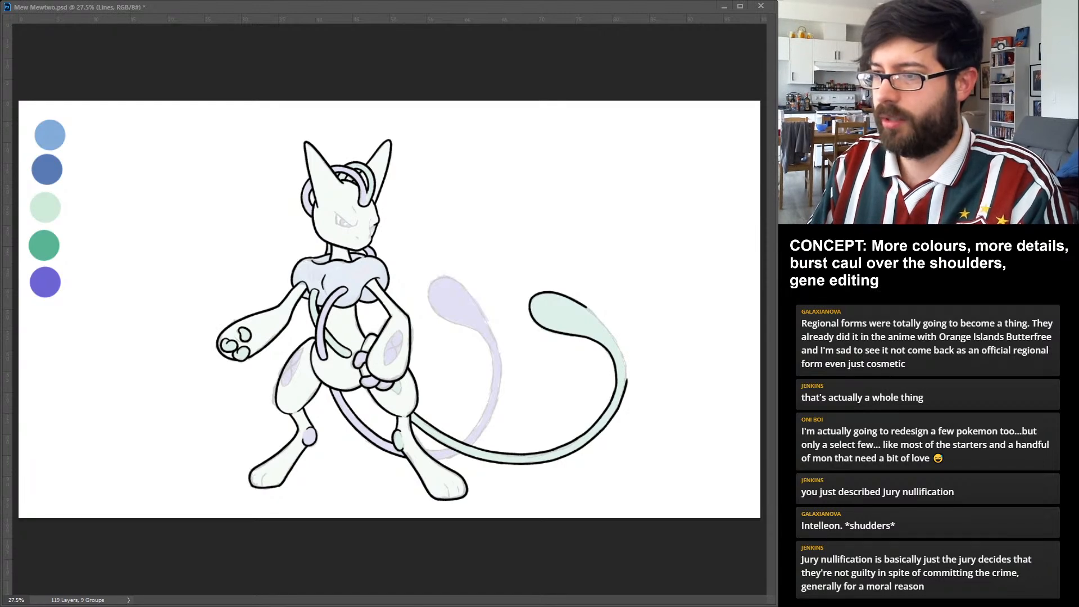
{"action": "key", "text": "ctrl+z"}
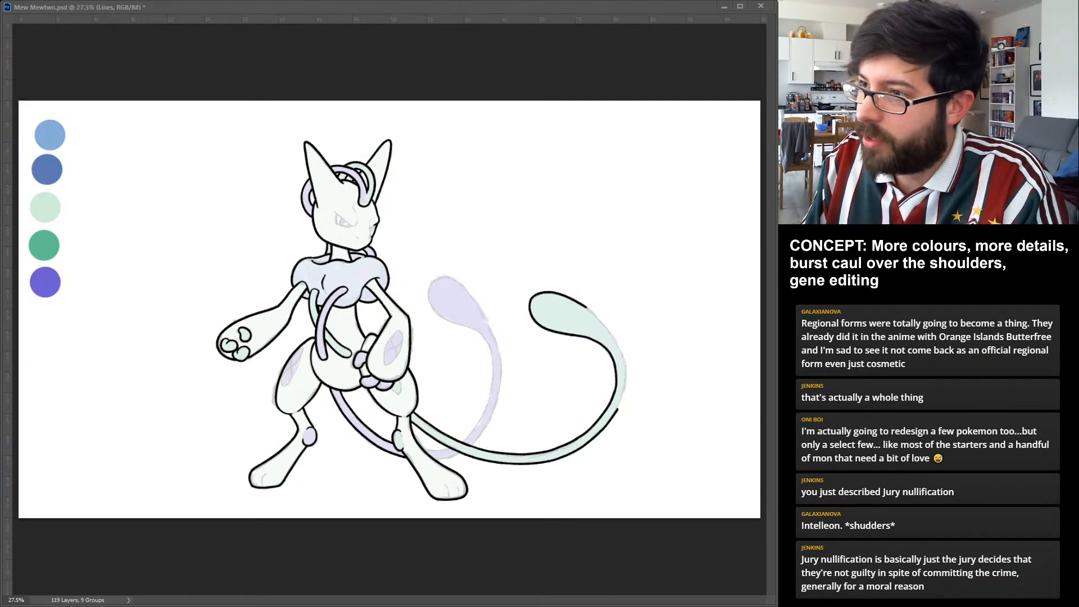
{"action": "left_click_drag", "start_coordinate": [586, 307], "coordinate": [610, 330]}
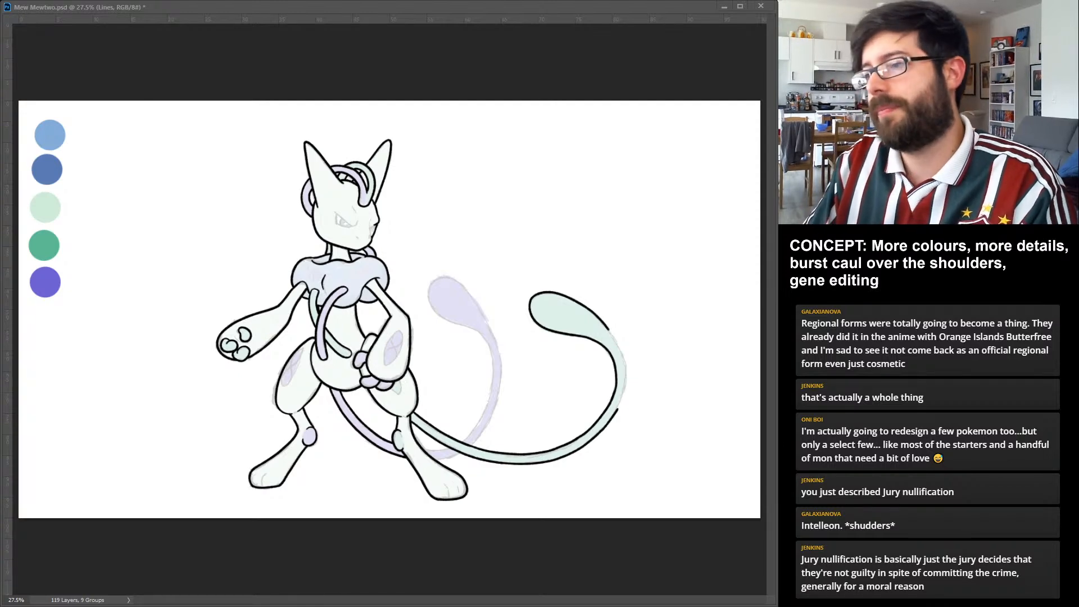
{"action": "key", "text": "ctrl+z"}
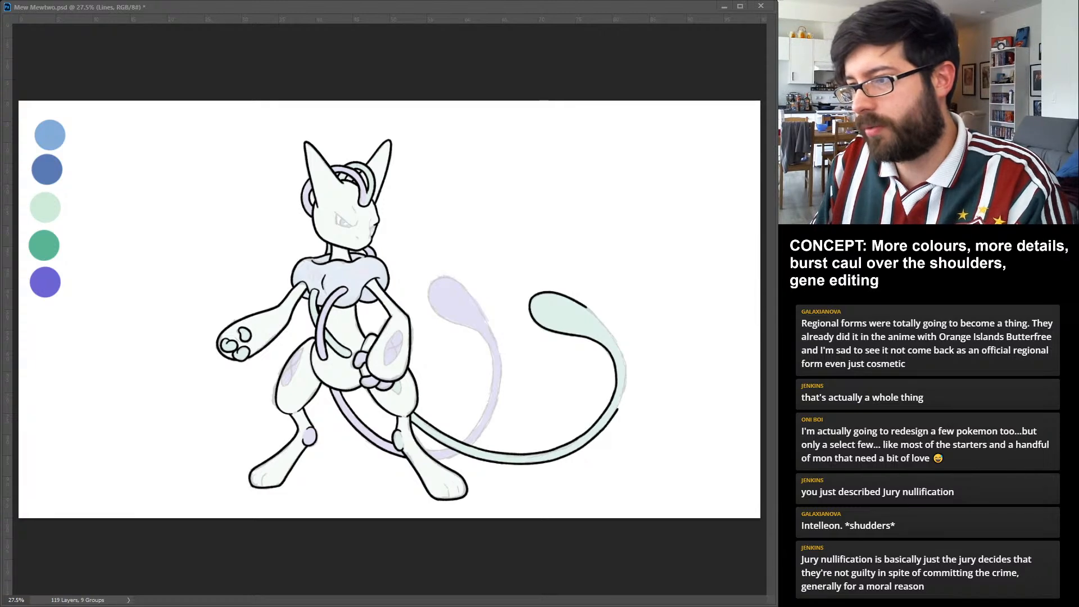
{"action": "left_click_drag", "start_coordinate": [623, 347], "coordinate": [618, 411]}
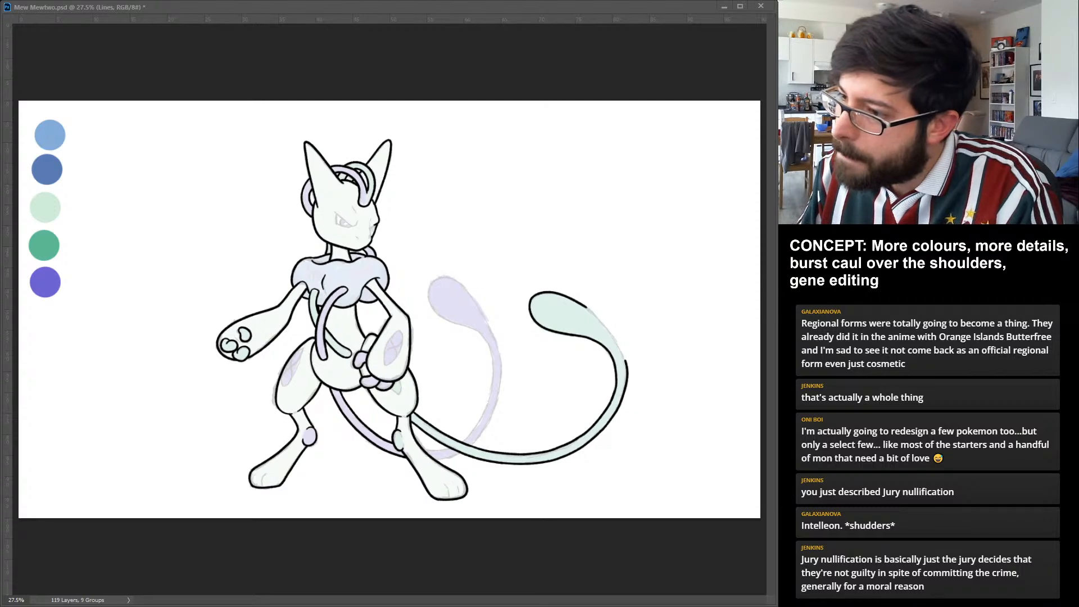
{"action": "left_click_drag", "start_coordinate": [587, 308], "coordinate": [626, 362]}
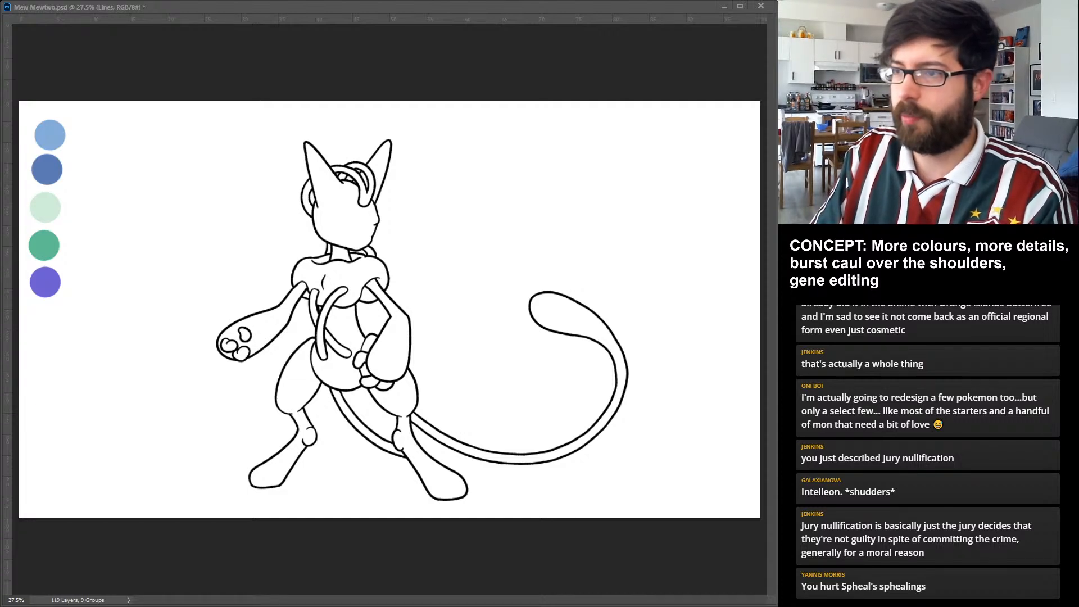
Undo the green tail's bulb and bend lines, keeping only the inked lower stretch.
{"action": "key", "text": "ctrl+z"}
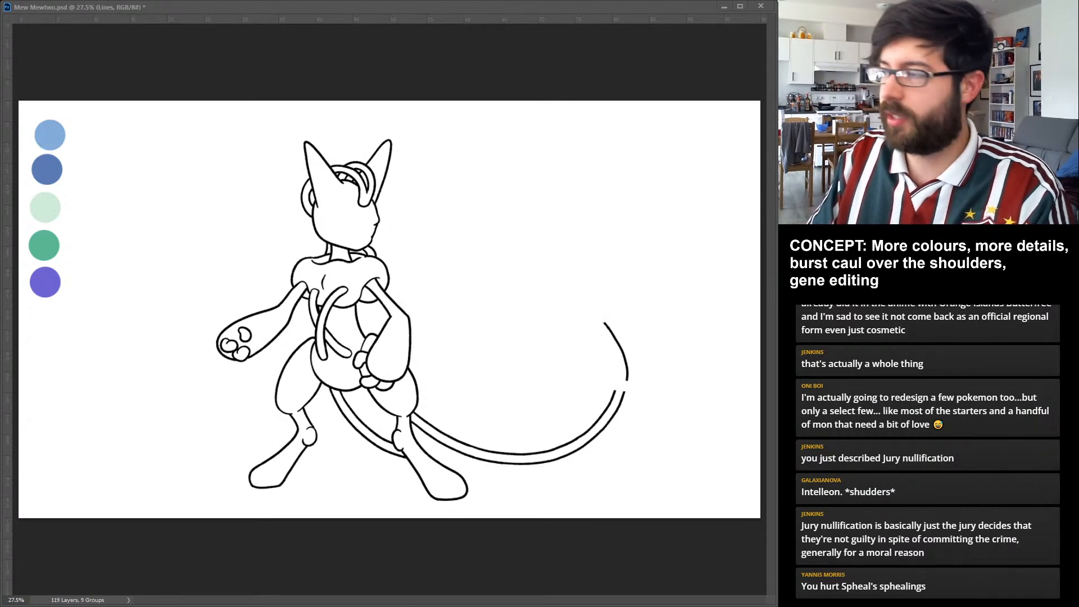
{"action": "key", "text": "ctrl+z"}
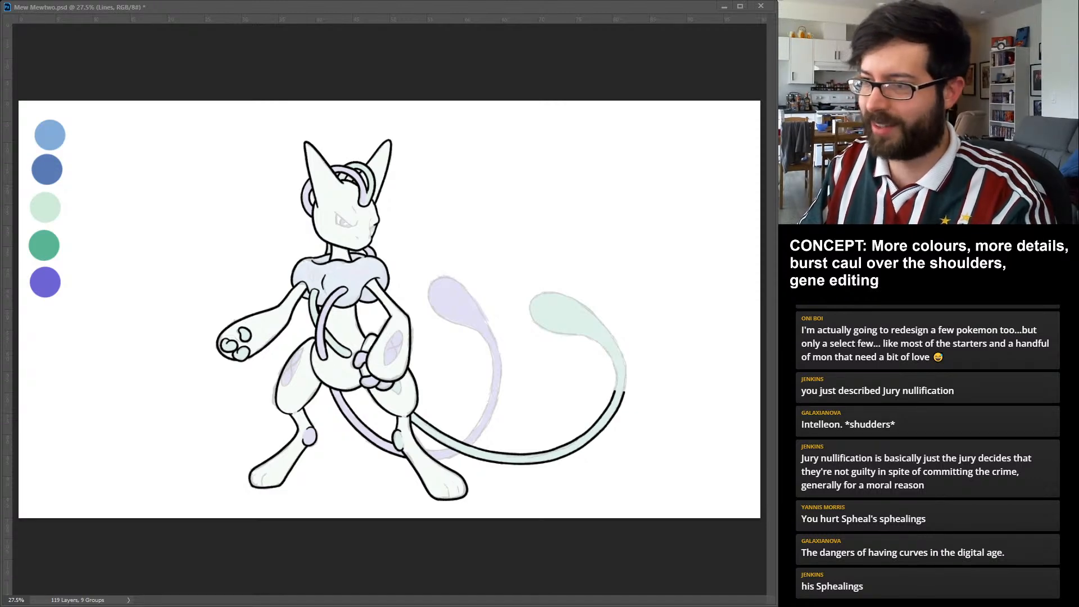
Re-ink both edges of the green tail around the bend and close the outline around its bulb.
{"action": "left_click_drag", "start_coordinate": [615, 392], "coordinate": [586, 333]}
{"action": "key", "text": "ctrl+z"}
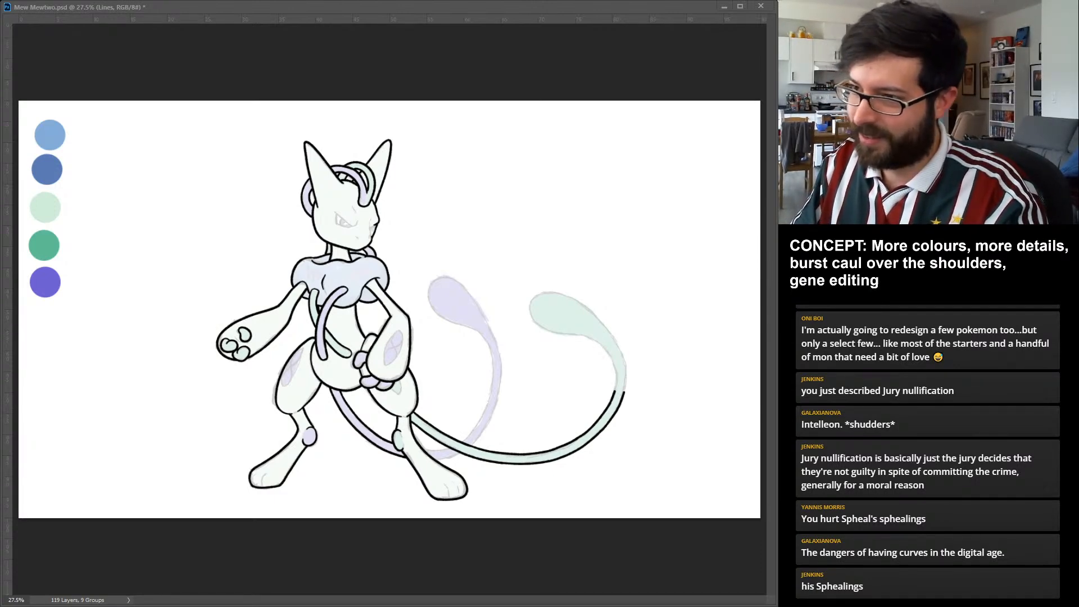
{"action": "left_click_drag", "start_coordinate": [616, 392], "coordinate": [596, 340]}
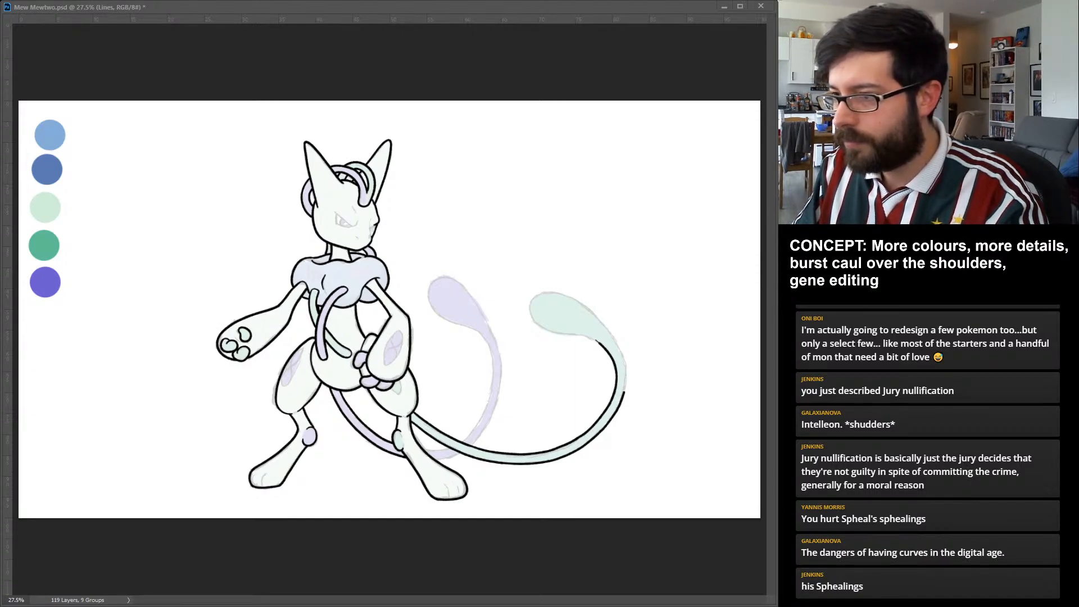
{"action": "left_click_drag", "start_coordinate": [614, 333], "coordinate": [625, 393]}
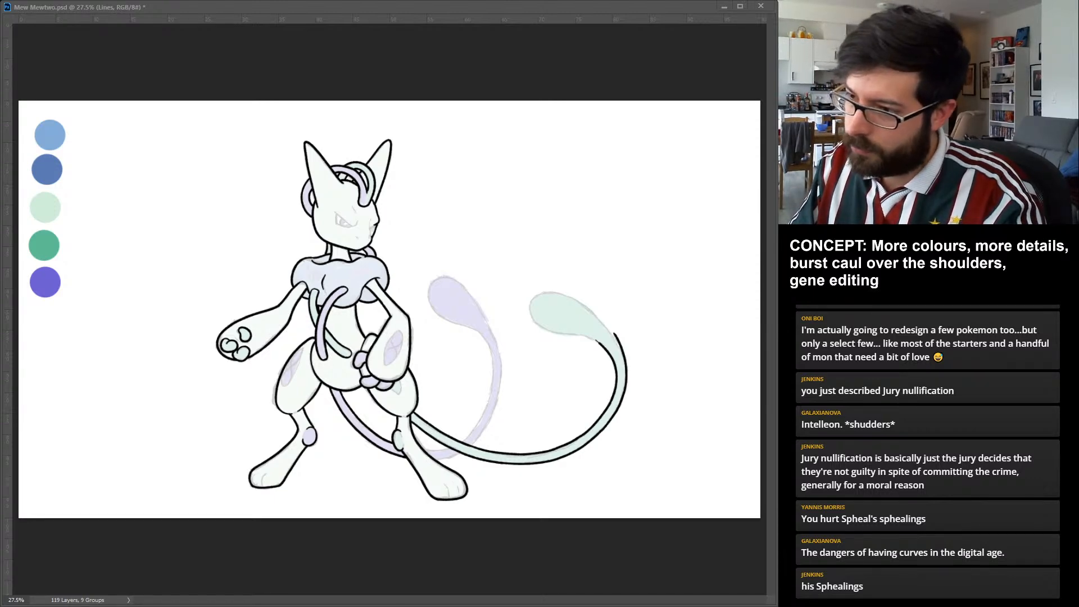
{"action": "left_click_drag", "start_coordinate": [567, 333], "coordinate": [599, 341]}
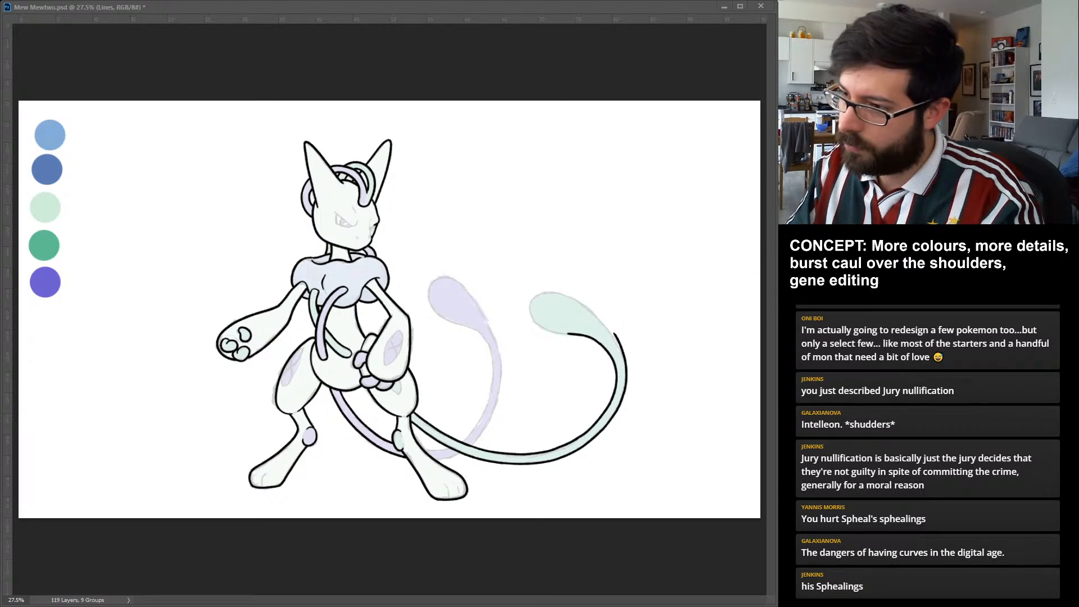
{"action": "left_click_drag", "start_coordinate": [582, 304], "coordinate": [616, 335]}
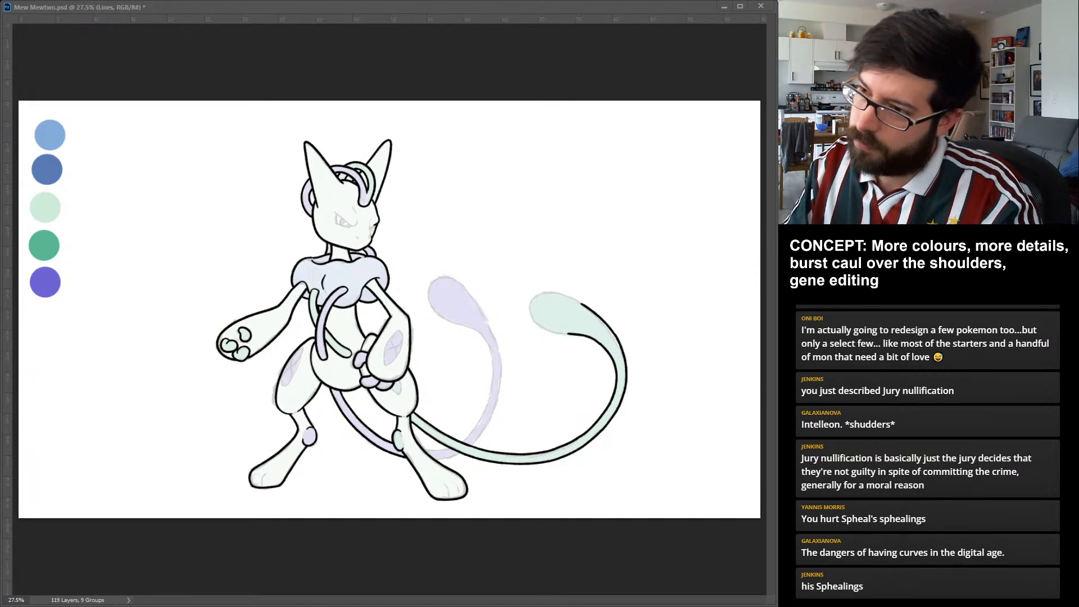
{"action": "left_click_drag", "start_coordinate": [580, 303], "coordinate": [568, 334]}
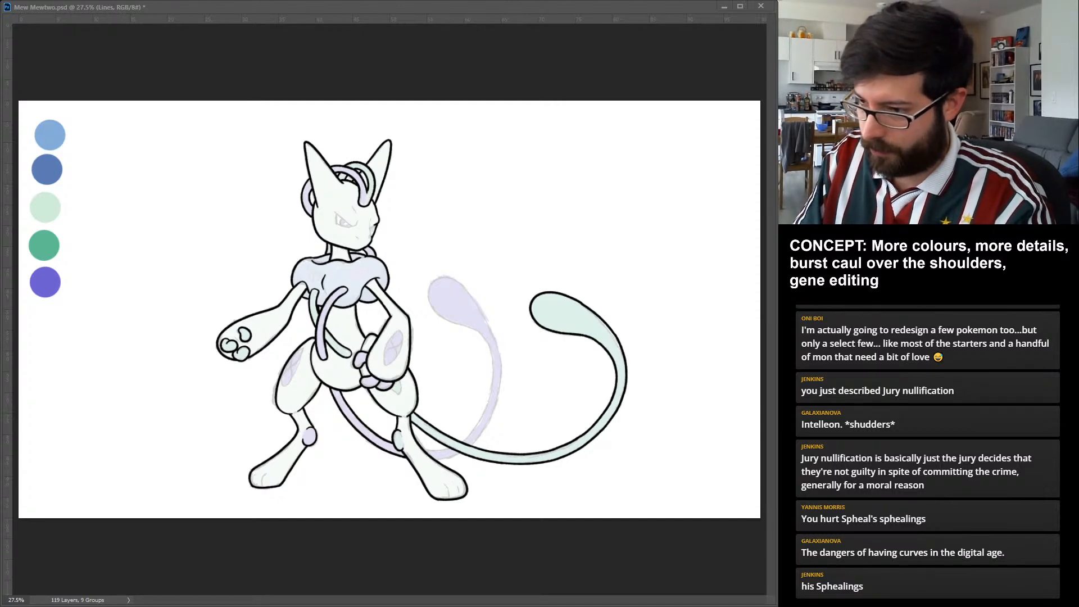
Ink the purple tail's lower stretch behind the foot and both its edges rising above the green tail crossing.
{"action": "left_click_drag", "start_coordinate": [422, 448], "coordinate": [450, 448]}
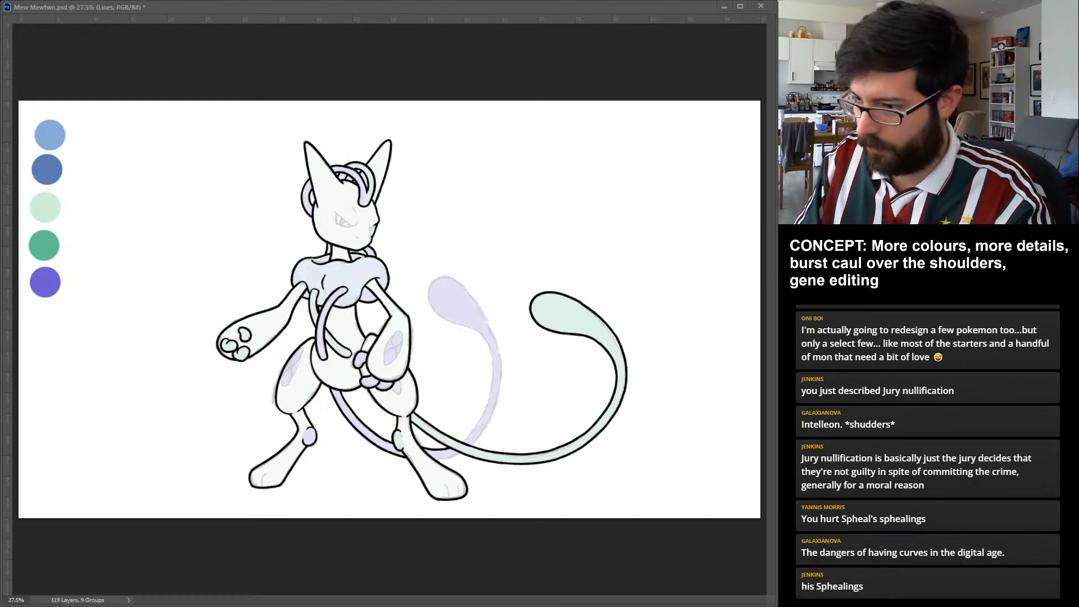
{"action": "left_click_drag", "start_coordinate": [433, 453], "coordinate": [462, 459]}
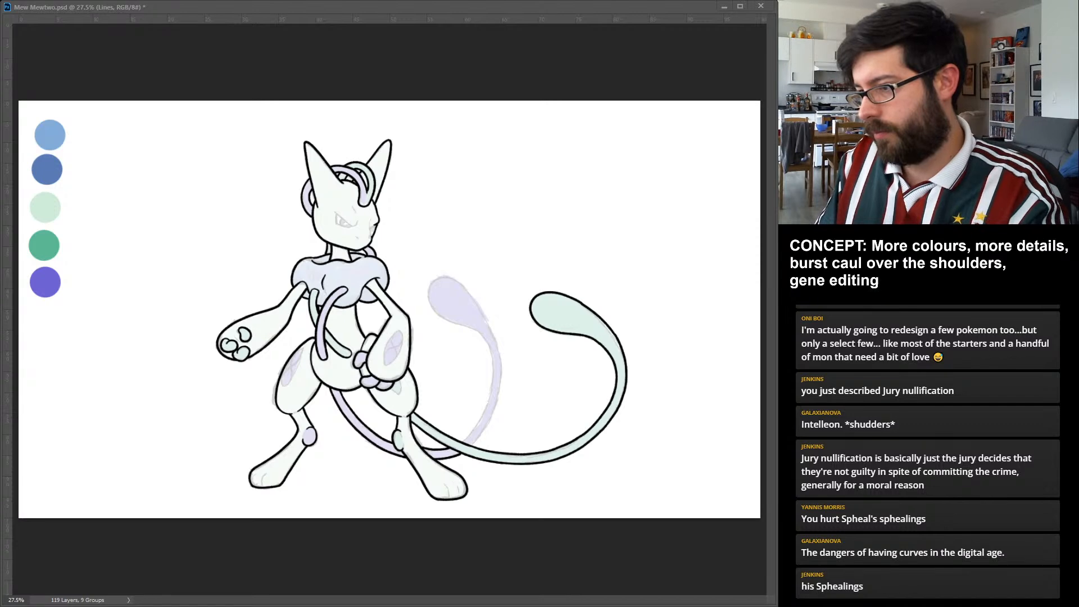
{"action": "mouse_move", "coordinate": [478, 424]}
{"action": "left_mouse_down"}
{"action": "mouse_move", "coordinate": [460, 441]}
{"action": "mouse_move", "coordinate": [472, 446]}
{"action": "left_mouse_up"}
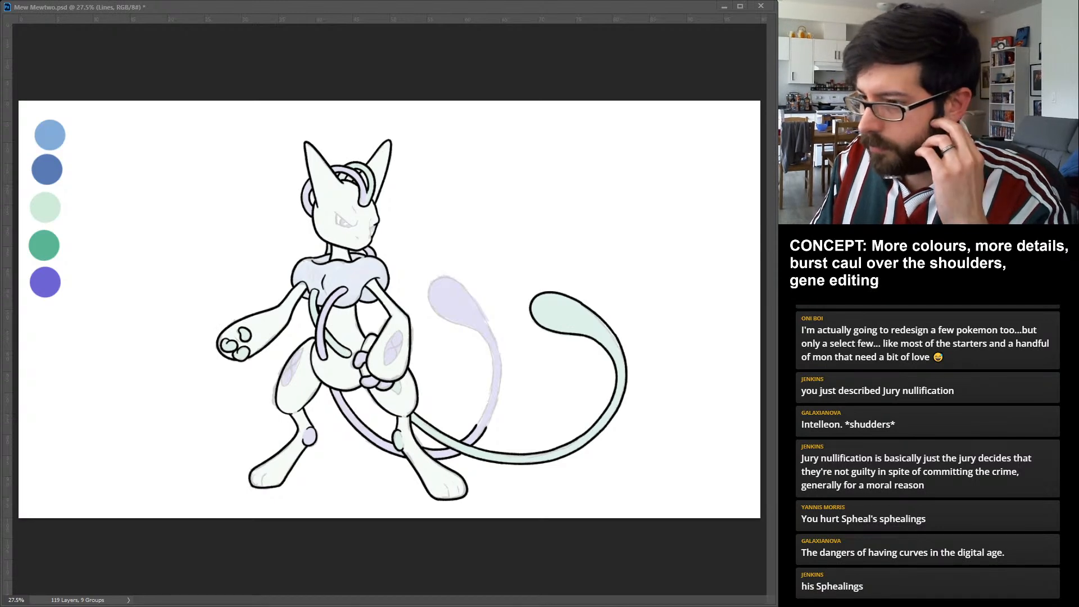
{"action": "left_click_drag", "start_coordinate": [481, 413], "coordinate": [486, 426]}
{"action": "key", "text": "ctrl+z"}
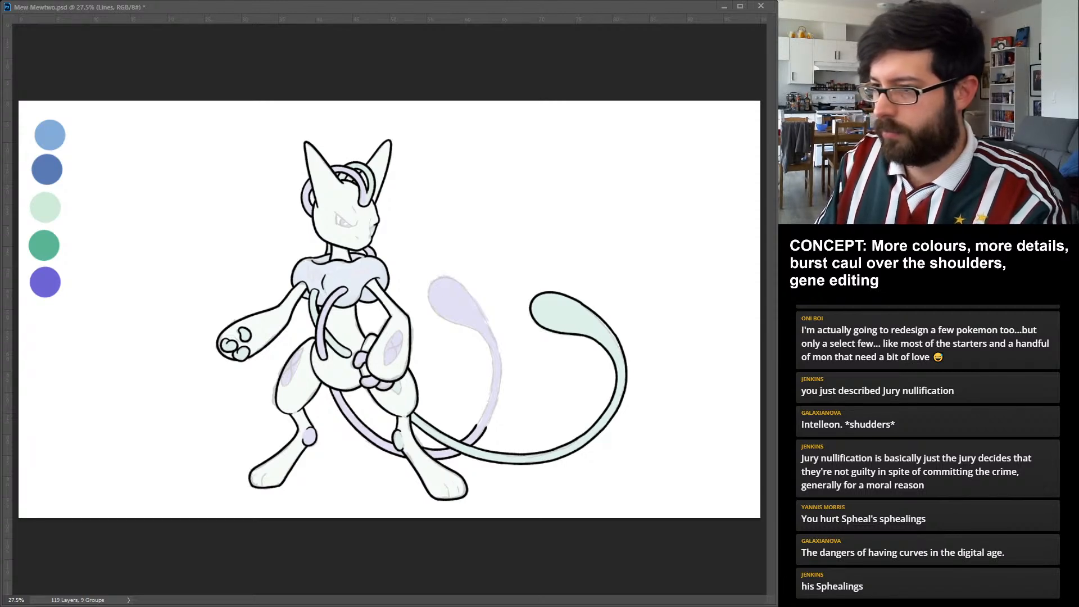
{"action": "left_click_drag", "start_coordinate": [495, 364], "coordinate": [487, 426]}
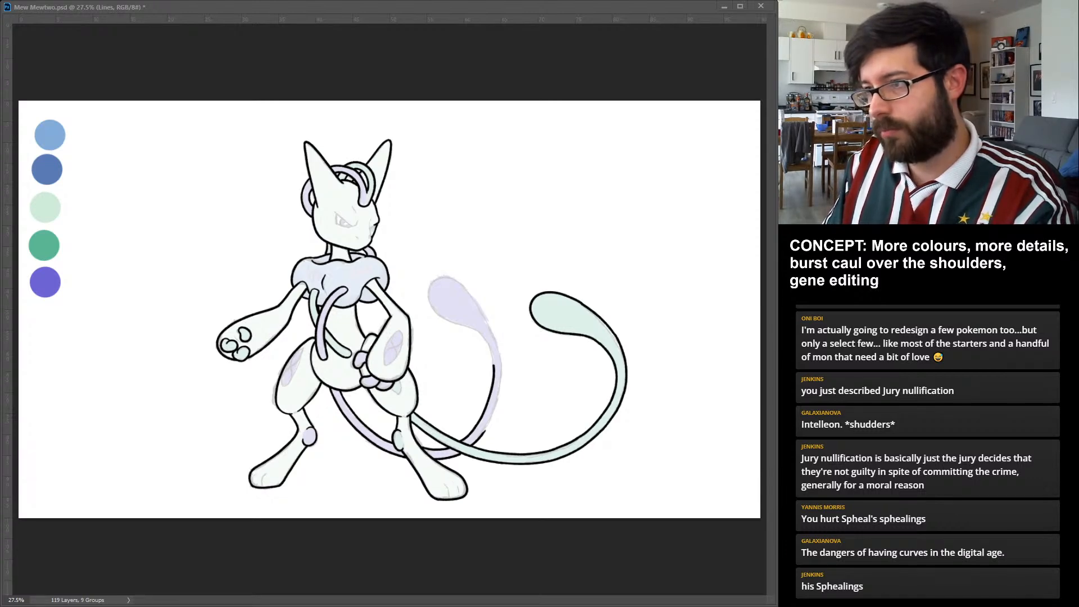
{"action": "left_click_drag", "start_coordinate": [503, 371], "coordinate": [484, 431]}
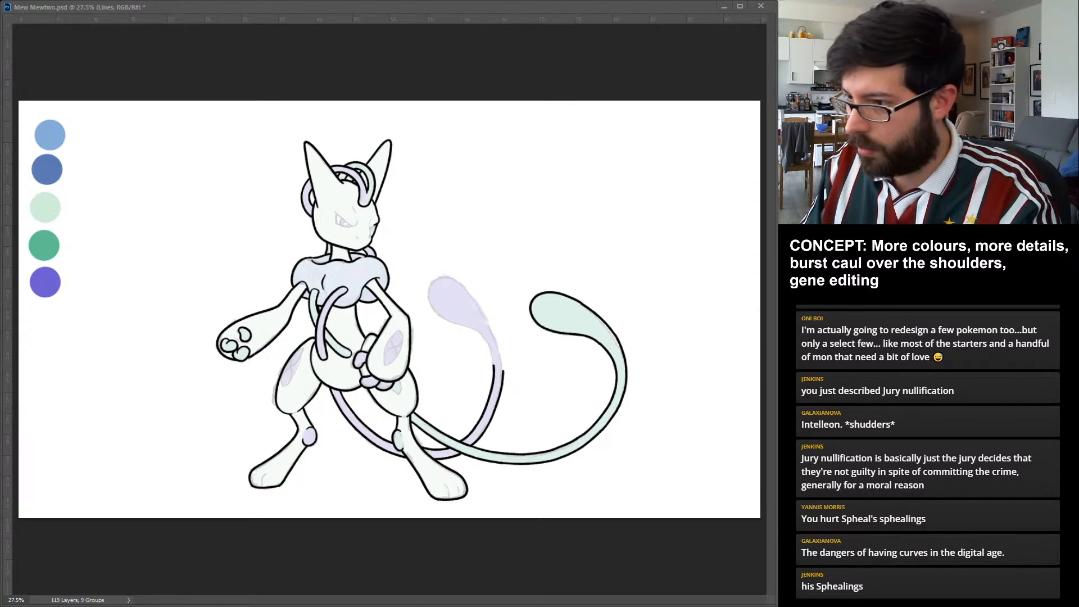
Ink the purple tail's inner and outer edges around the upper bend and close the outline around its bulb.
{"action": "left_click_drag", "start_coordinate": [494, 364], "coordinate": [429, 283]}
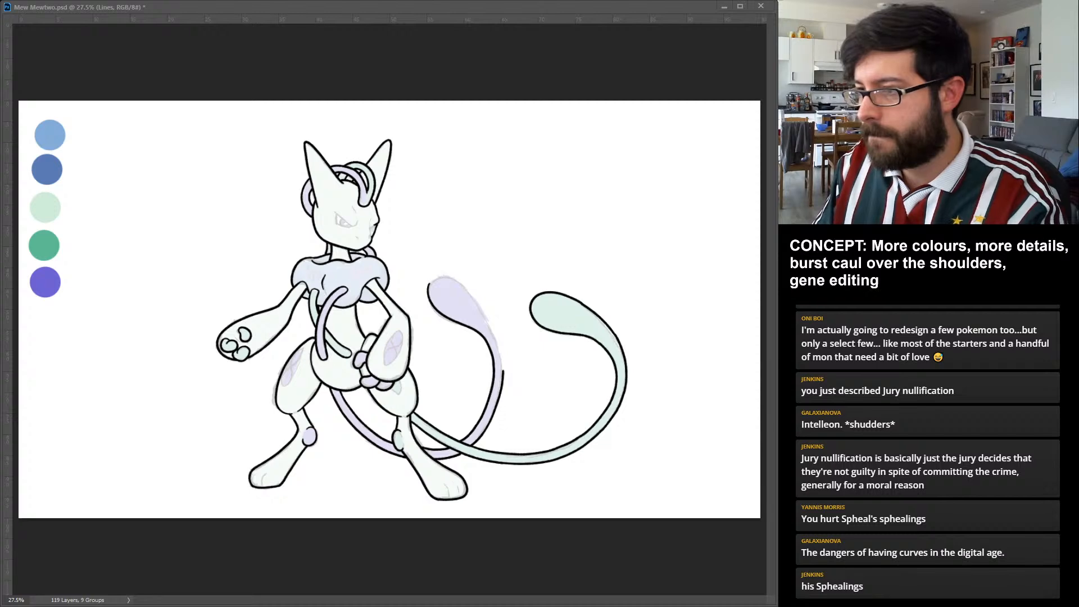
{"action": "left_click_drag", "start_coordinate": [503, 371], "coordinate": [488, 310]}
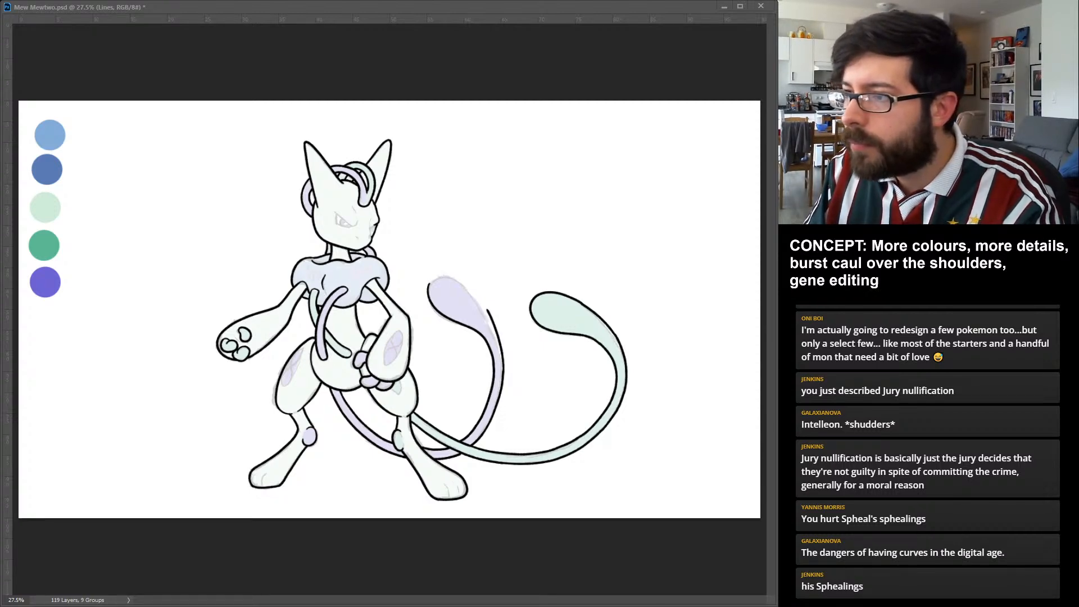
{"action": "key", "text": "ctrl+z"}
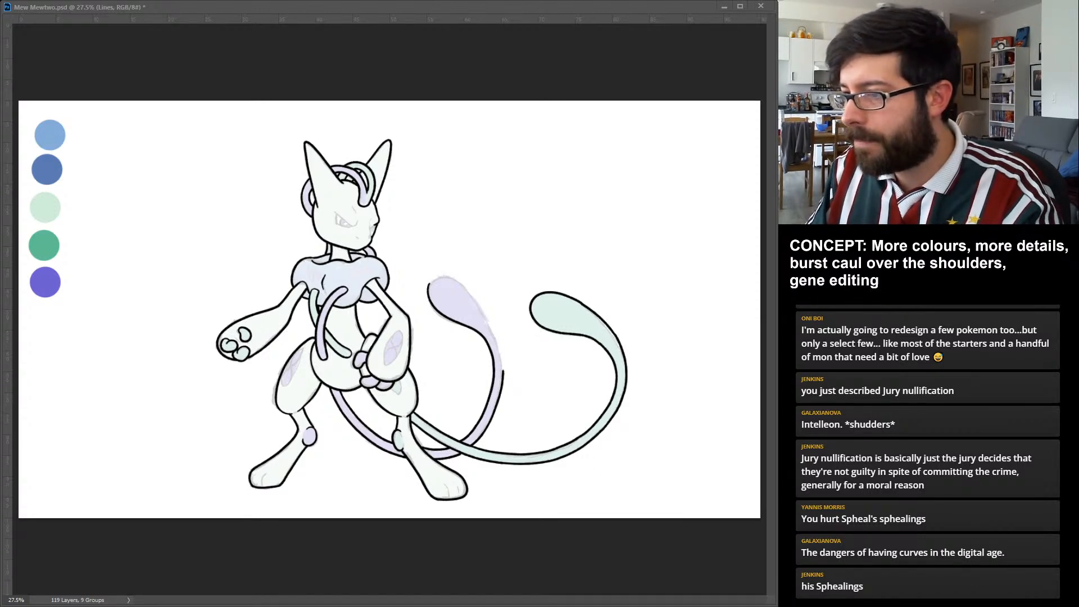
{"action": "left_click_drag", "start_coordinate": [504, 373], "coordinate": [482, 305]}
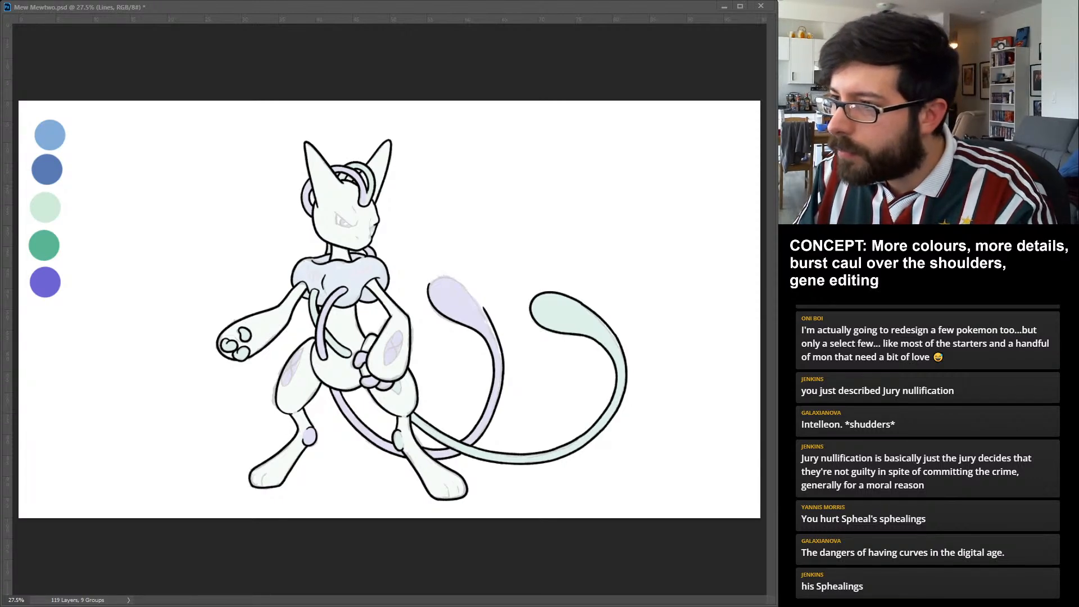
{"action": "left_click_drag", "start_coordinate": [483, 308], "coordinate": [429, 295]}
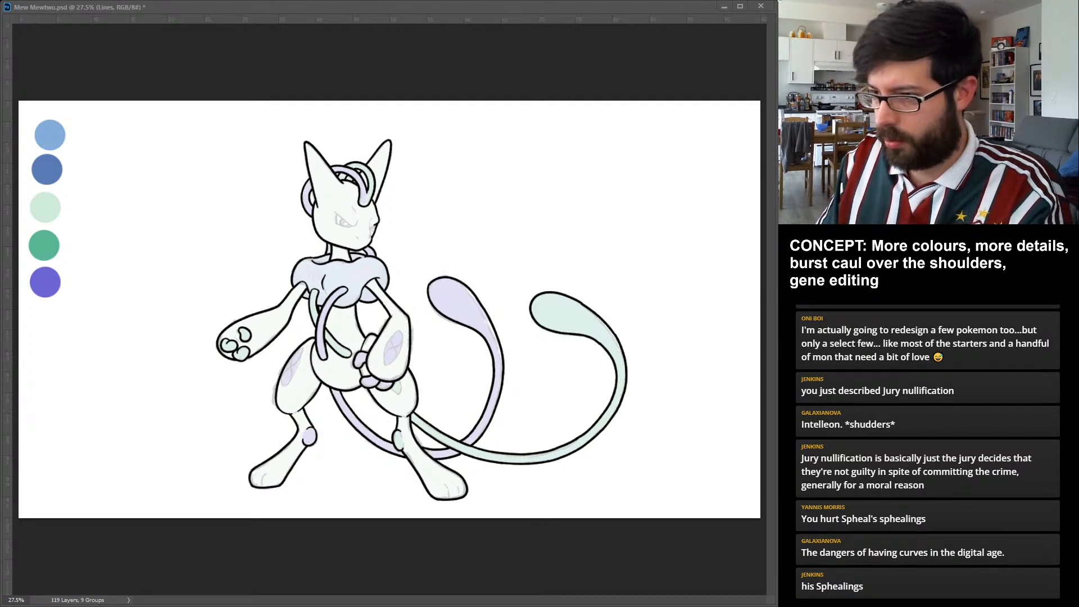
Close the outline of the green knee pad and ink two toe lines on each foot.
{"action": "left_click_drag", "start_coordinate": [399, 431], "coordinate": [400, 450]}
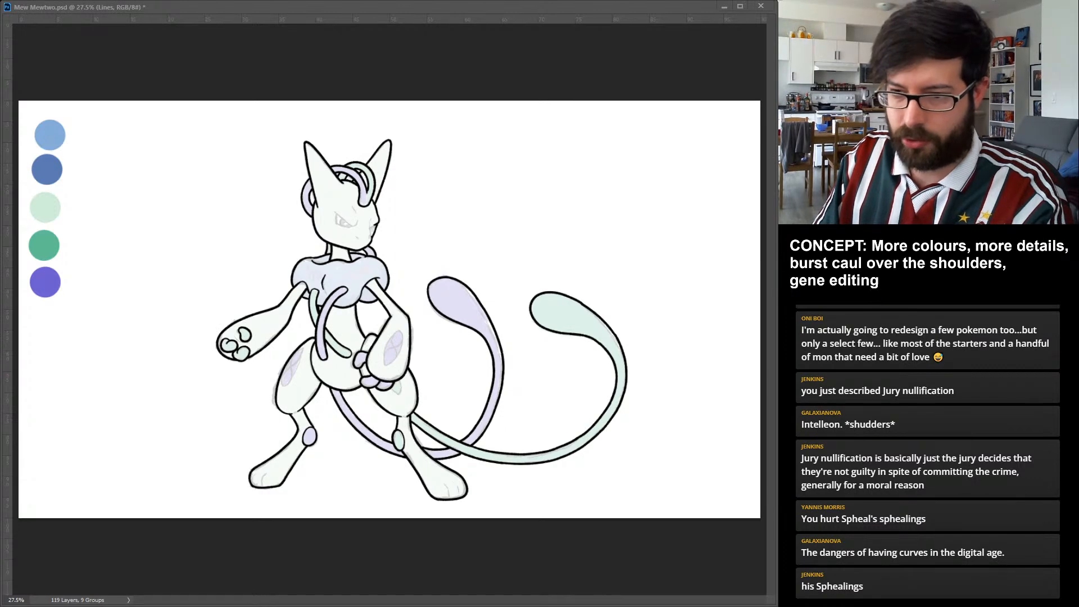
{"action": "left_click_drag", "start_coordinate": [266, 474], "coordinate": [262, 486]}
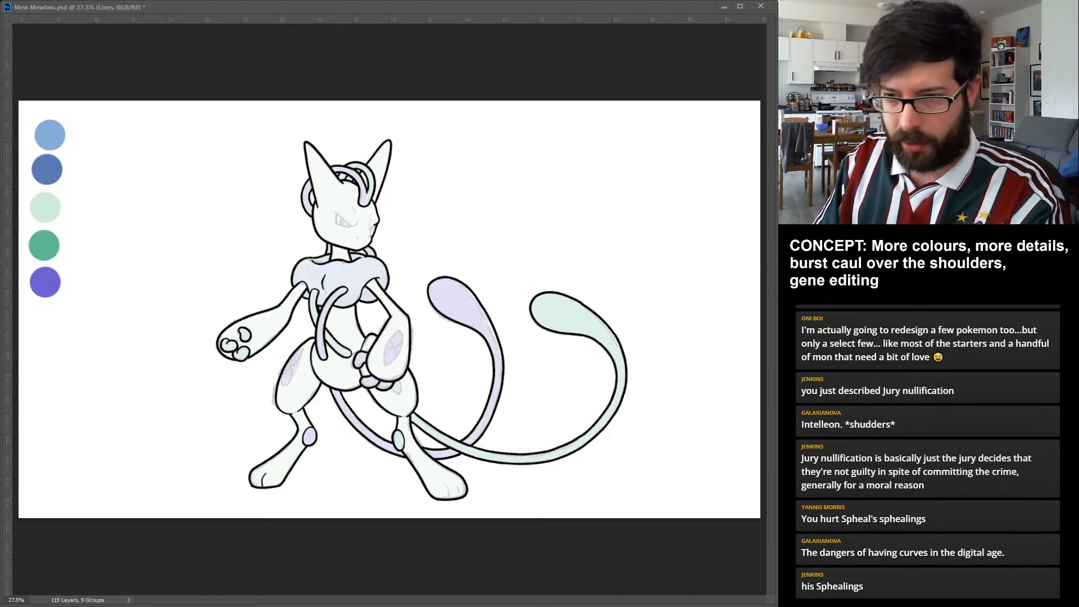
{"action": "left_click_drag", "start_coordinate": [258, 473], "coordinate": [255, 485]}
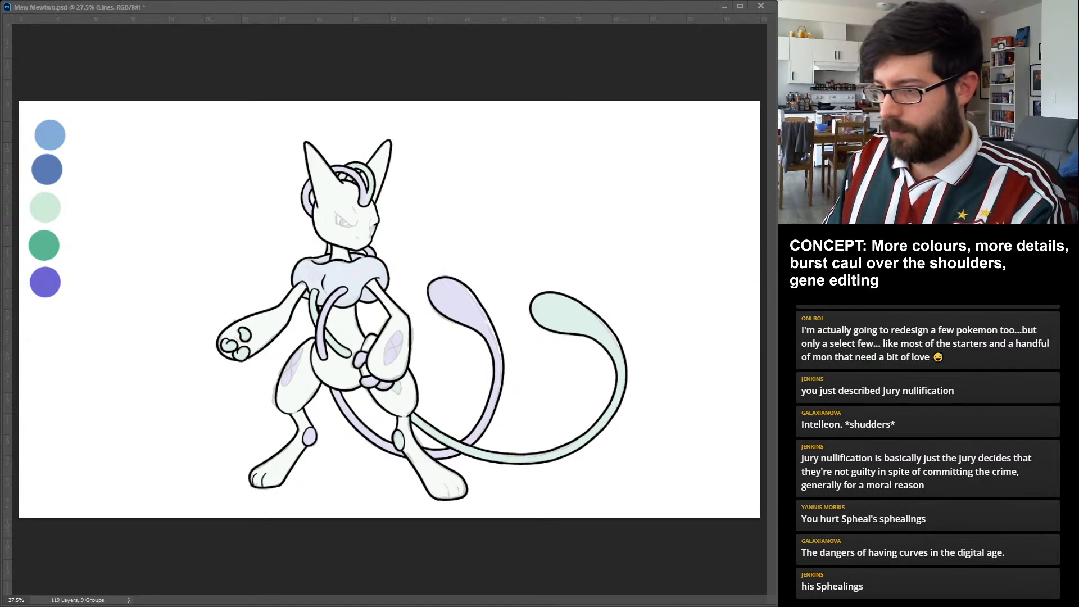
{"action": "left_click_drag", "start_coordinate": [448, 483], "coordinate": [445, 497]}
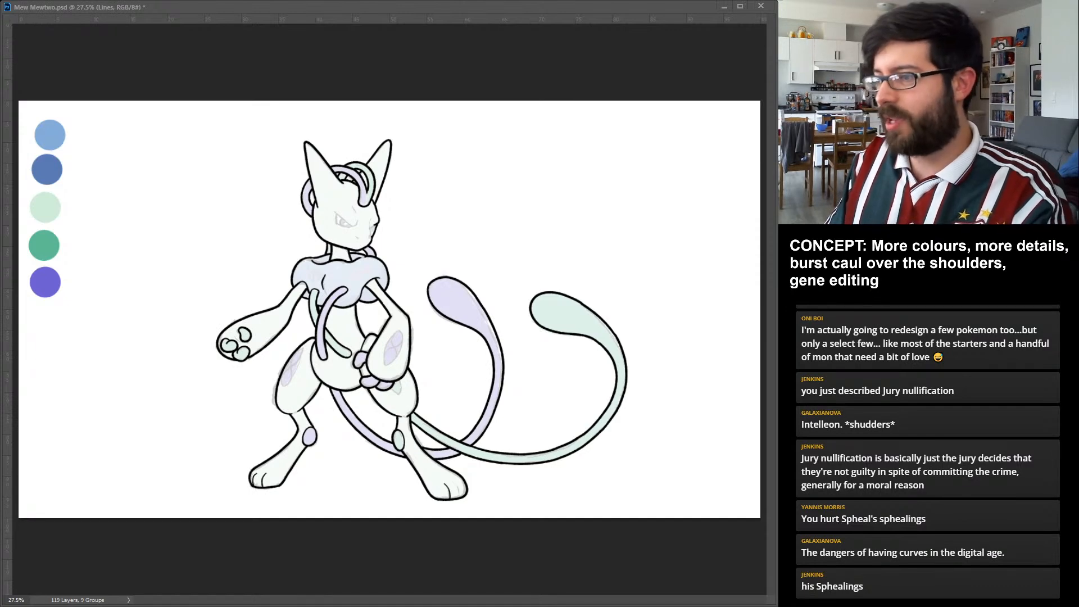
{"action": "left_click_drag", "start_coordinate": [454, 483], "coordinate": [460, 497]}
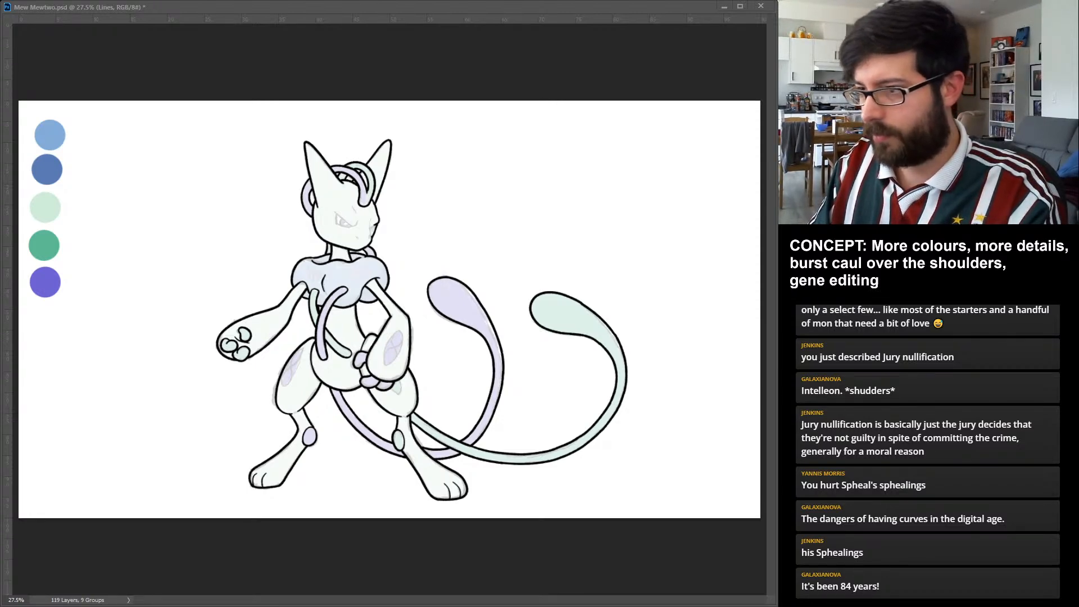
Ink the face's angry brow lines, both eyes and the small nose and mouth details over the sketch.
{"action": "left_click_drag", "start_coordinate": [335, 211], "coordinate": [357, 223]}
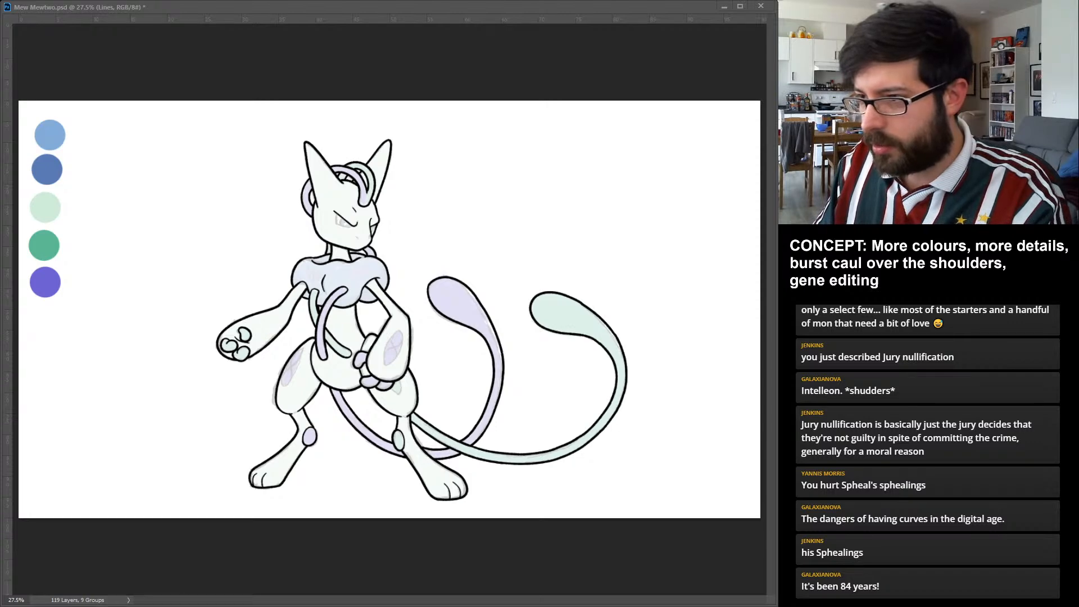
{"action": "left_click_drag", "start_coordinate": [336, 214], "coordinate": [351, 226]}
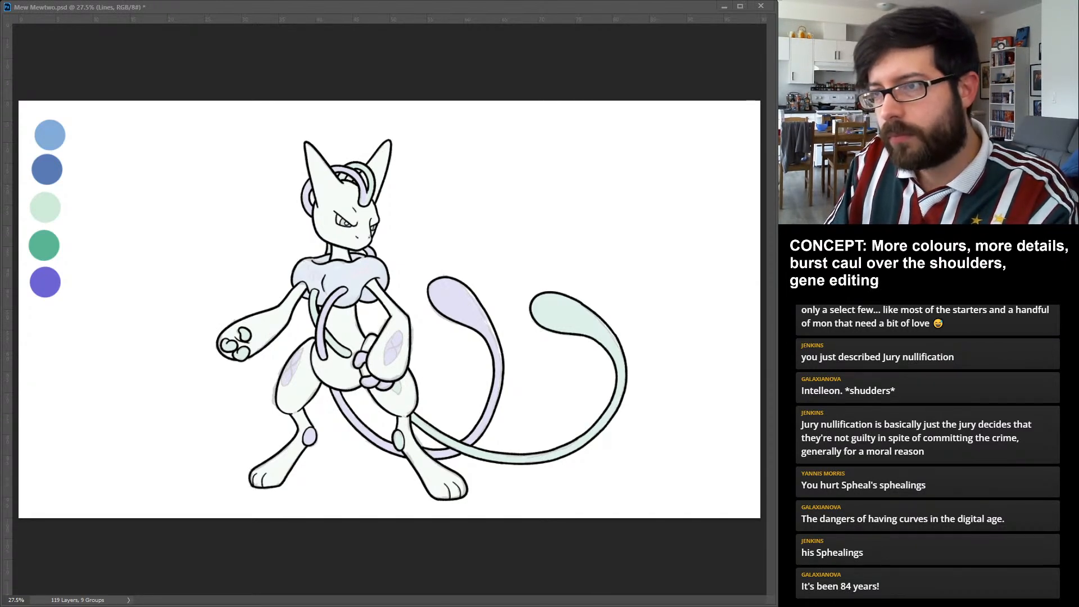
Ink the outline of the purple patch on the thigh and its inner dividing line.
{"action": "left_click_drag", "start_coordinate": [302, 348], "coordinate": [283, 385]}
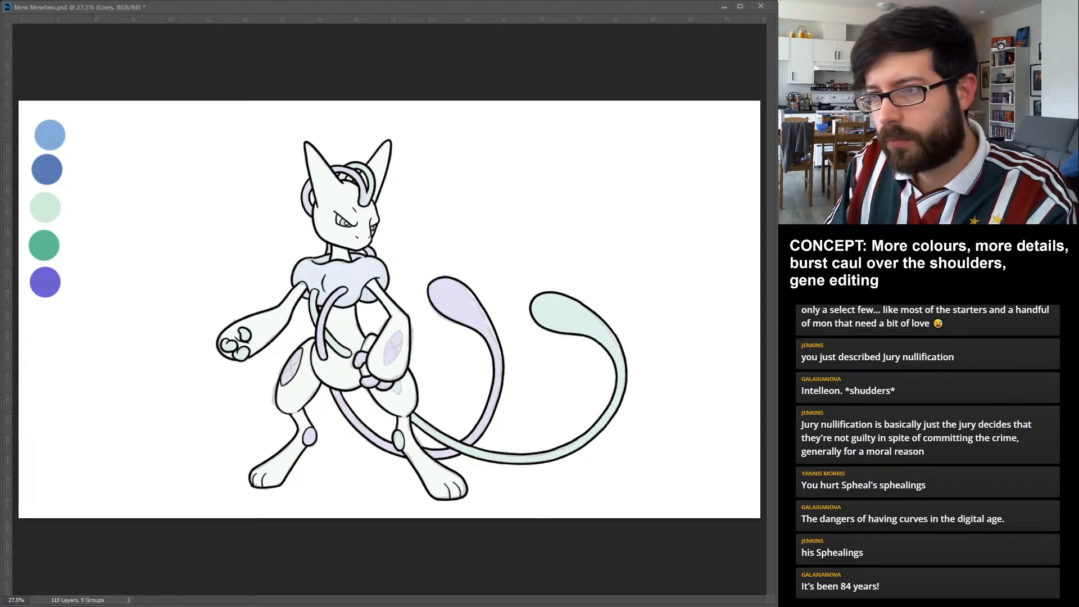
{"action": "left_click_drag", "start_coordinate": [293, 358], "coordinate": [289, 379]}
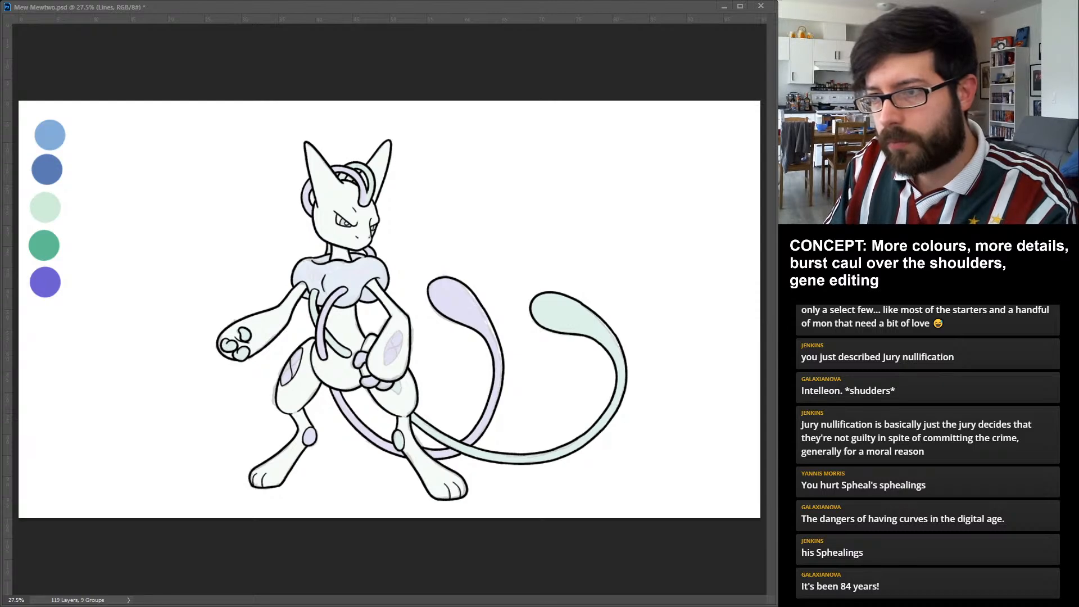
Ink the second crossing line in the purple thigh patch and outline the small green patch on the opposite thigh.
{"action": "left_click_drag", "start_coordinate": [301, 357], "coordinate": [284, 372]}
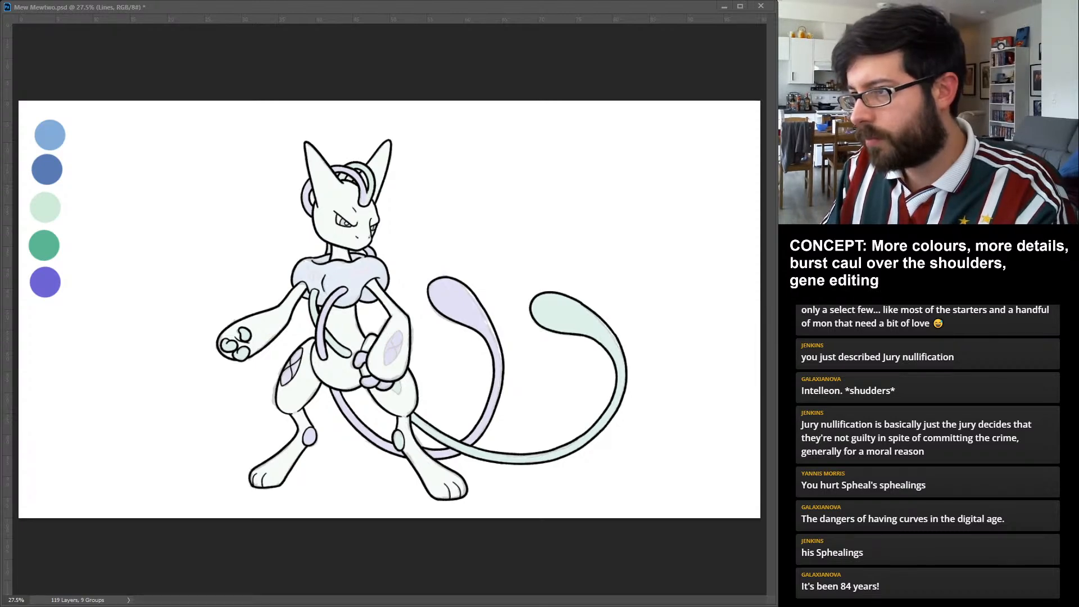
{"action": "left_click_drag", "start_coordinate": [392, 381], "coordinate": [400, 393]}
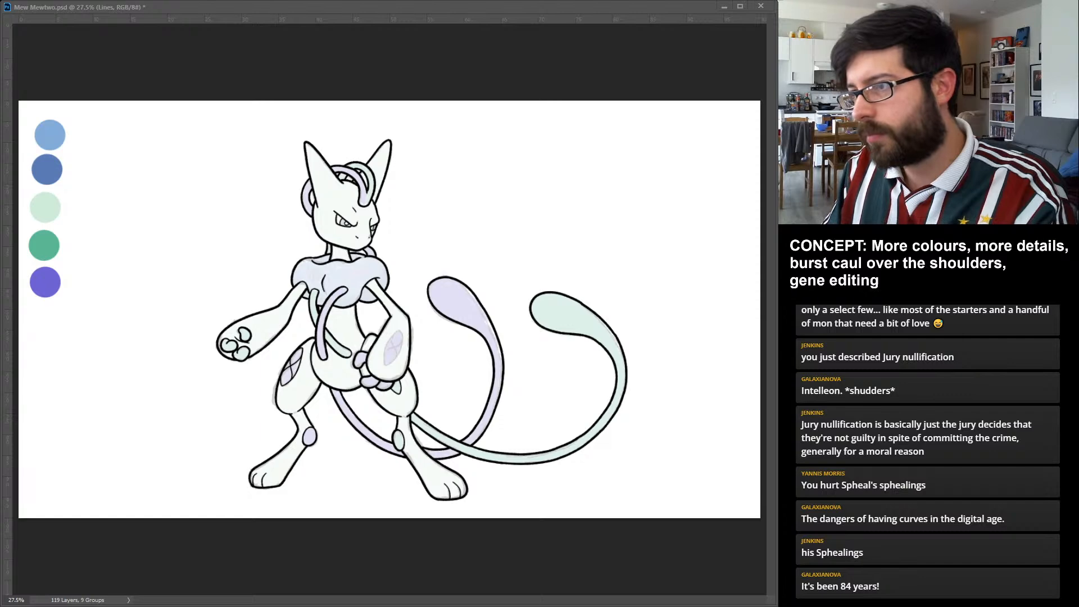
Ink the outline of the purple forearm patch and the crossing lines inside it.
{"action": "left_click_drag", "start_coordinate": [403, 329], "coordinate": [385, 366]}
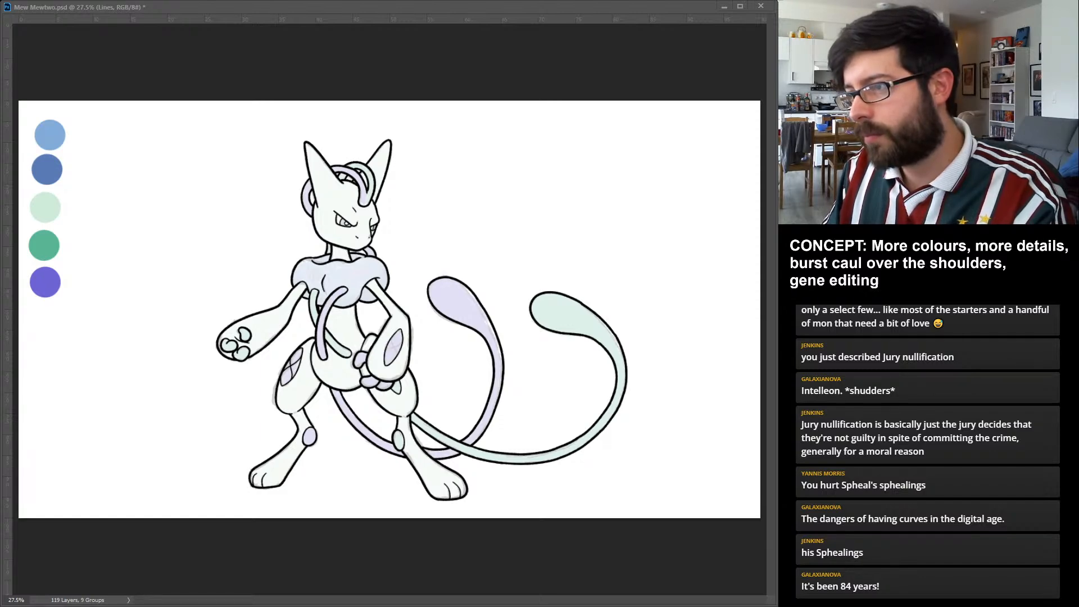
{"action": "left_click_drag", "start_coordinate": [397, 332], "coordinate": [392, 358]}
{"action": "key", "text": "ctrl+z"}
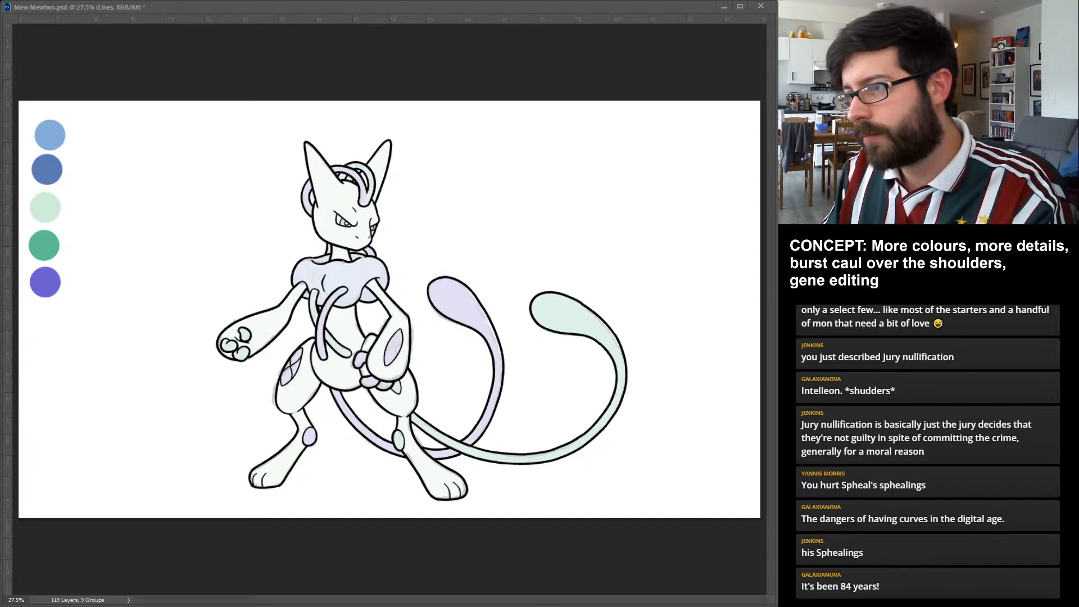
{"action": "left_click_drag", "start_coordinate": [398, 336], "coordinate": [392, 359]}
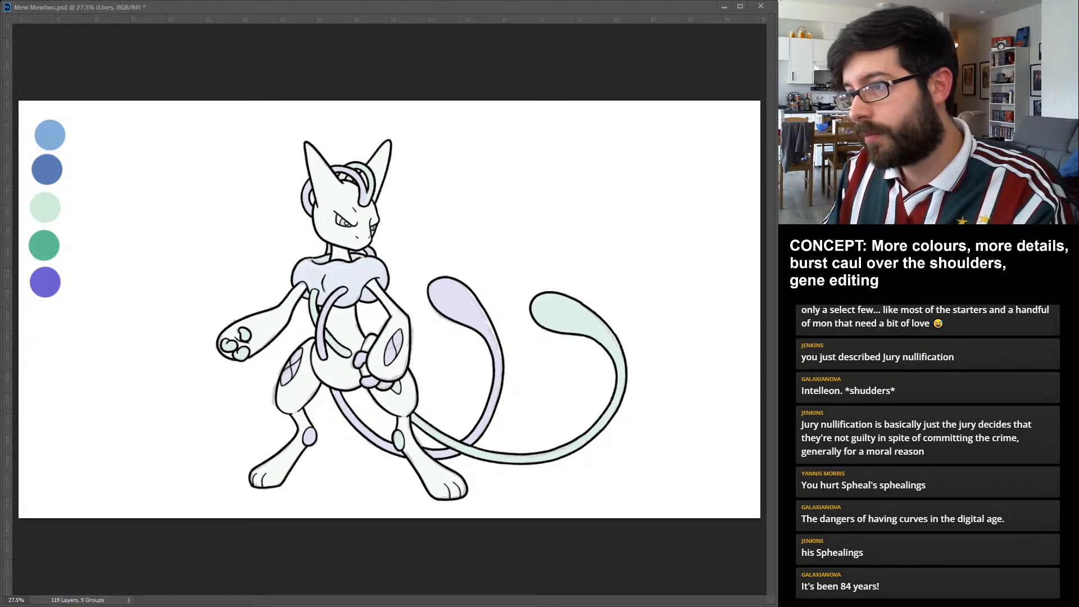
{"action": "left_click_drag", "start_coordinate": [387, 341], "coordinate": [401, 353]}
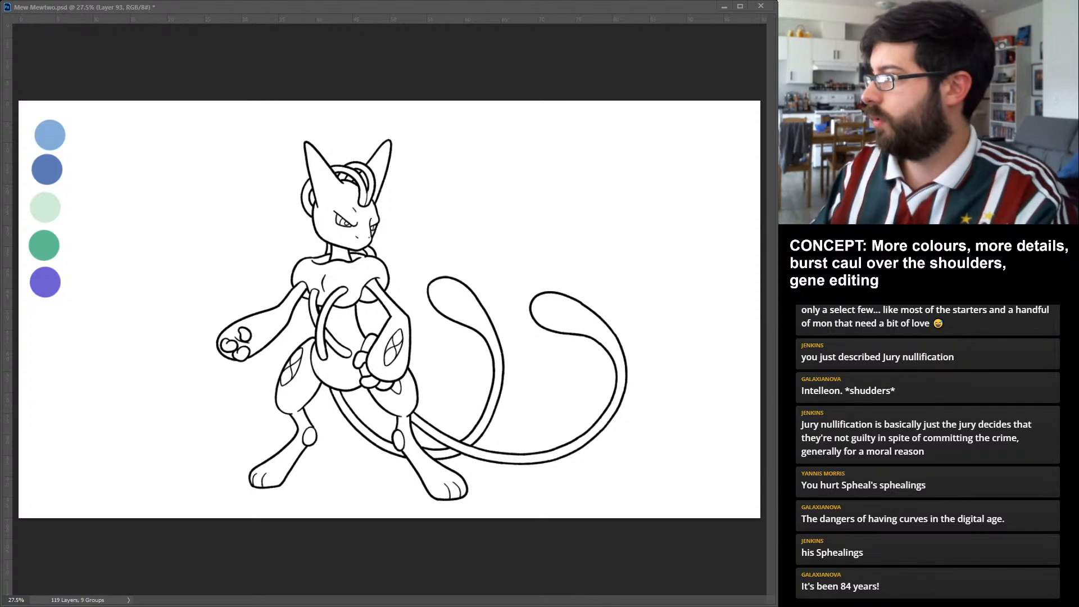
Fill the head, torso, arms and legs with pale green on a layer beneath the lines and name that layer Body.
{"action": "key", "text": "alt+bracketleft"}
{"action": "key", "text": "alt+bracketleft"}
{"action": "key", "text": "alt+bracketright"}
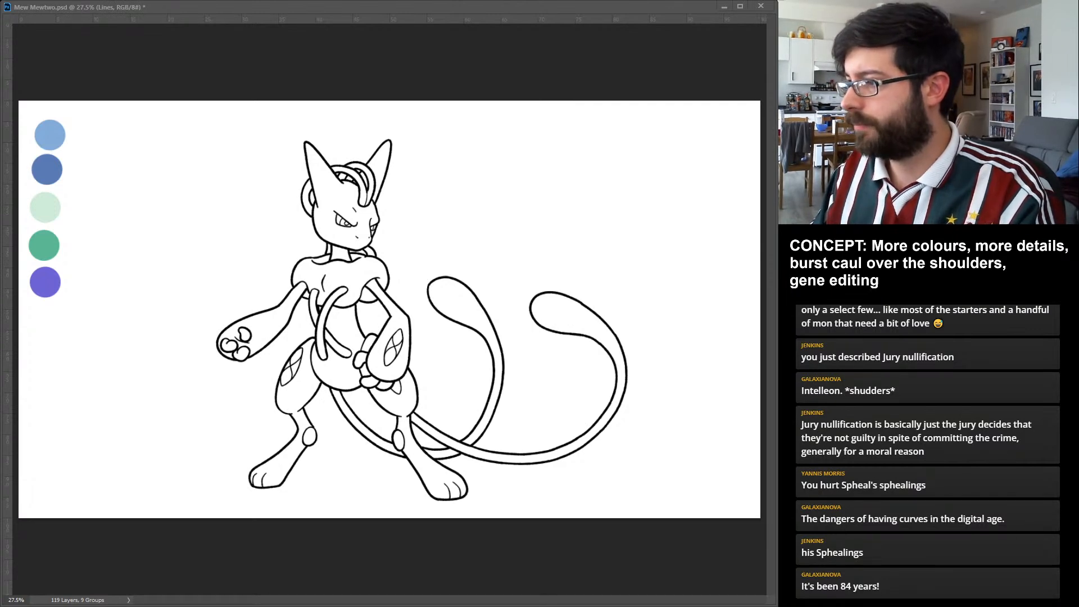
{"action": "key", "text": "ctrl+z"}
{"action": "key", "text": "ctrl+bracketleft"}
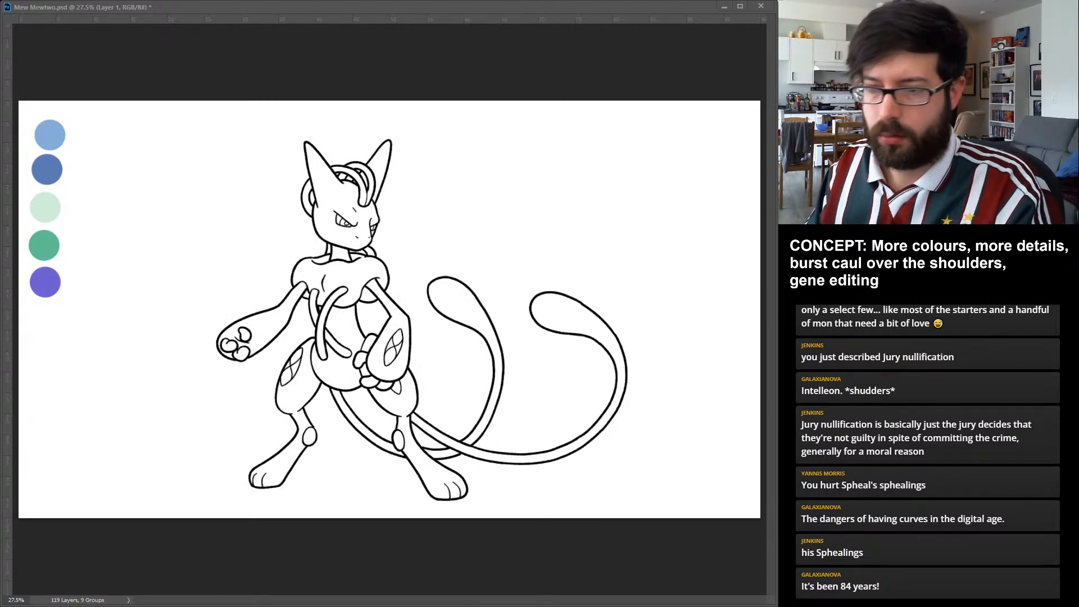
{"action": "key", "text": "alt+BackSpace"}
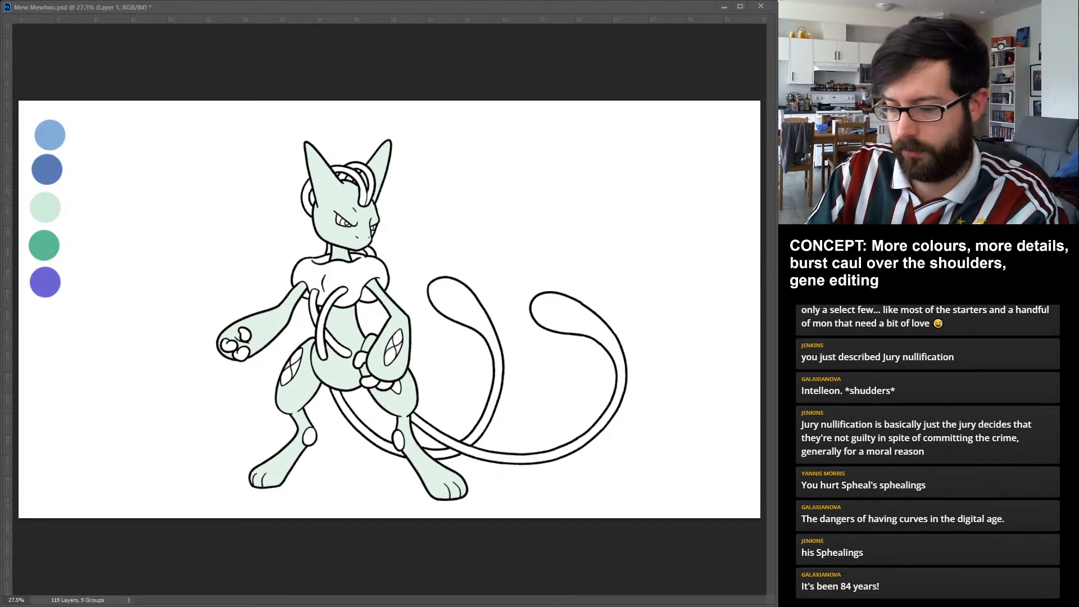
{"action": "key", "text": "Return"}
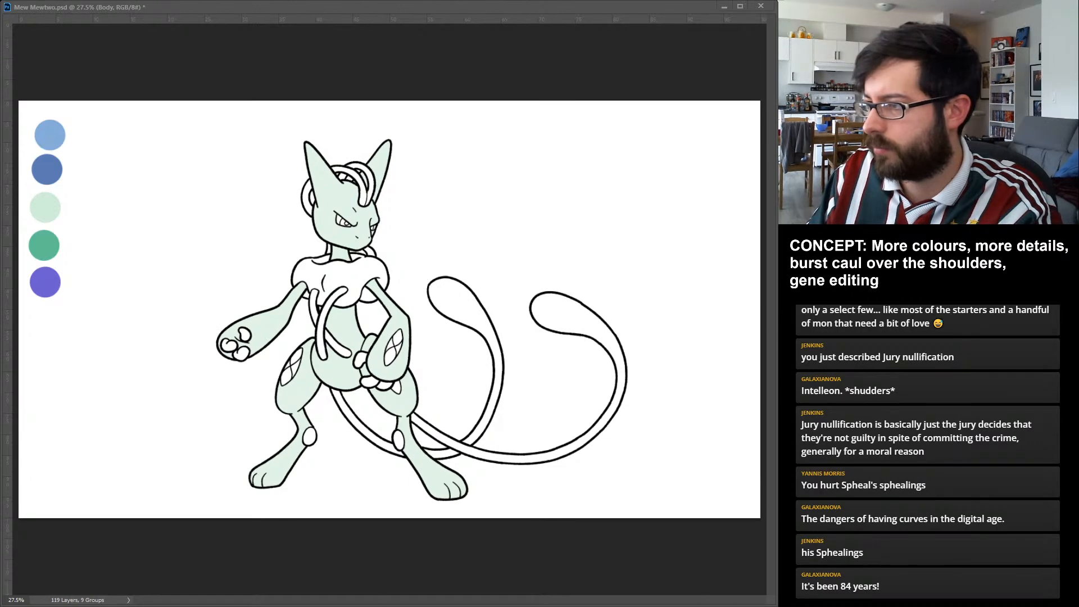
Fill the shoulder caul light blue, and the inner tail, its matching tubes, fingers and patches purple, on separate new layers.
{"action": "key", "text": "alt+bracketright"}
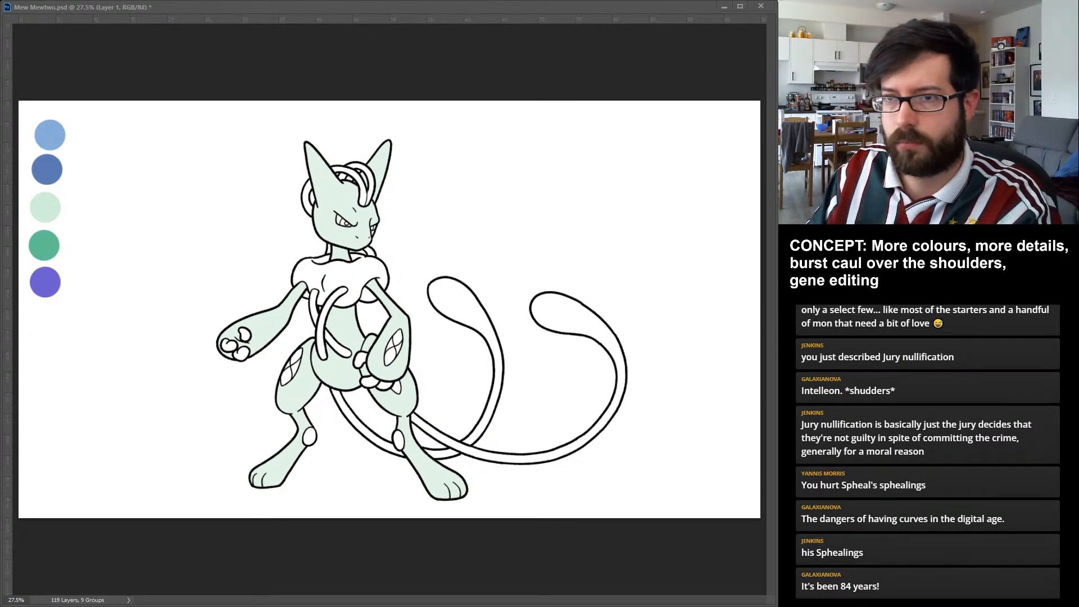
{"action": "key", "text": "alt+BackSpace"}
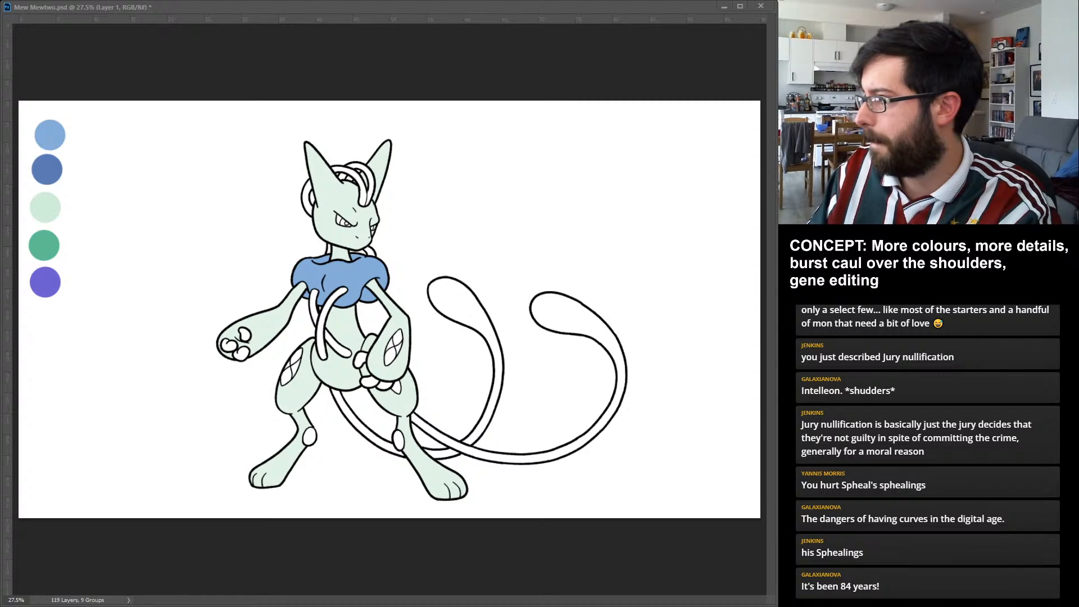
{"action": "key", "text": "alt+bracketleft"}
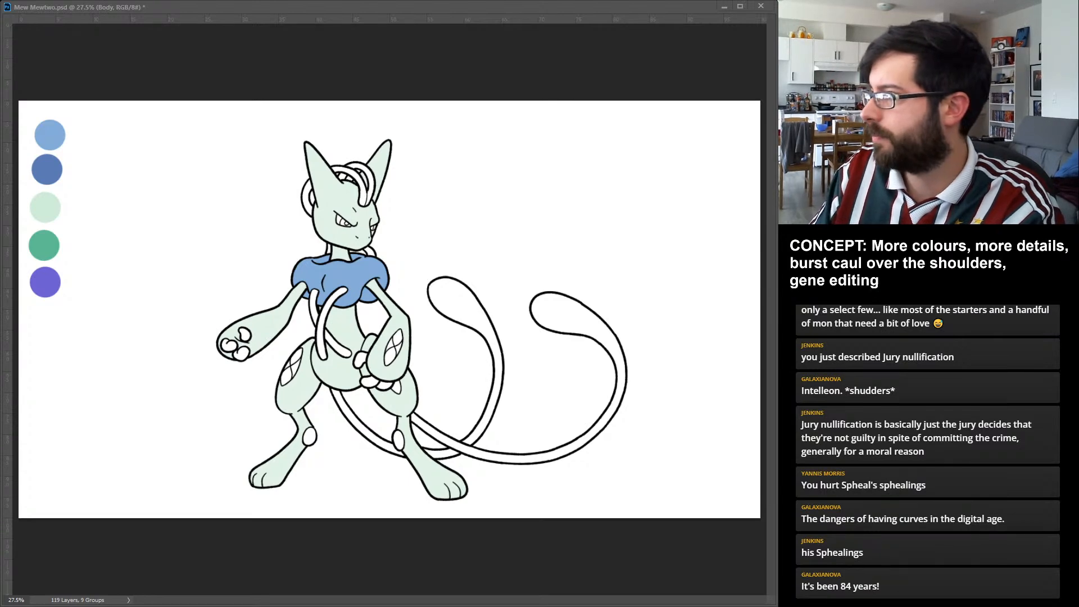
{"action": "key", "text": "ctrl+alt+shift+n"}
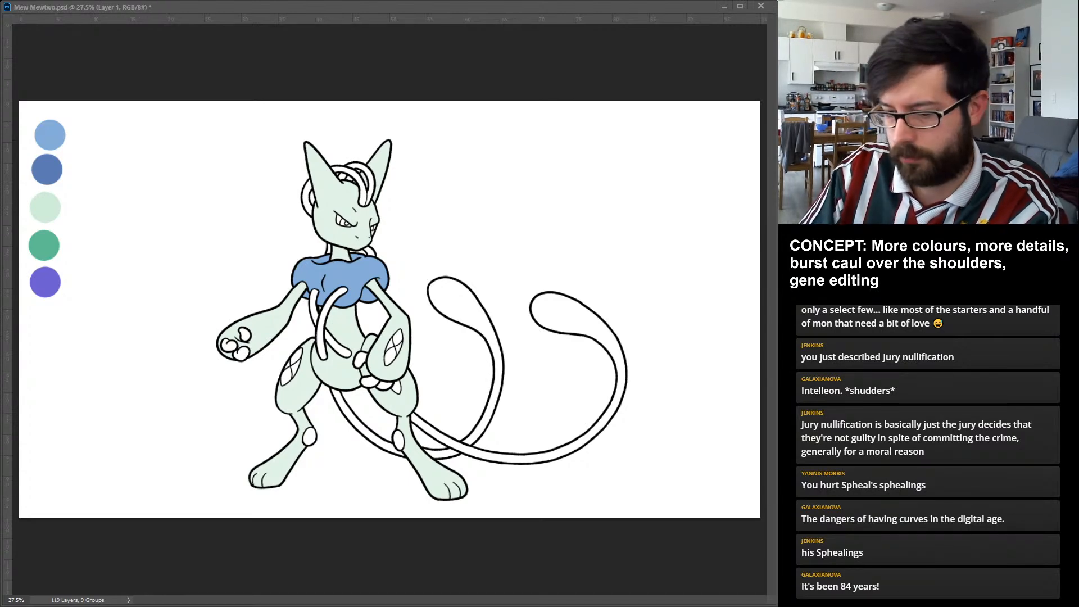
{"action": "key", "text": "Return"}
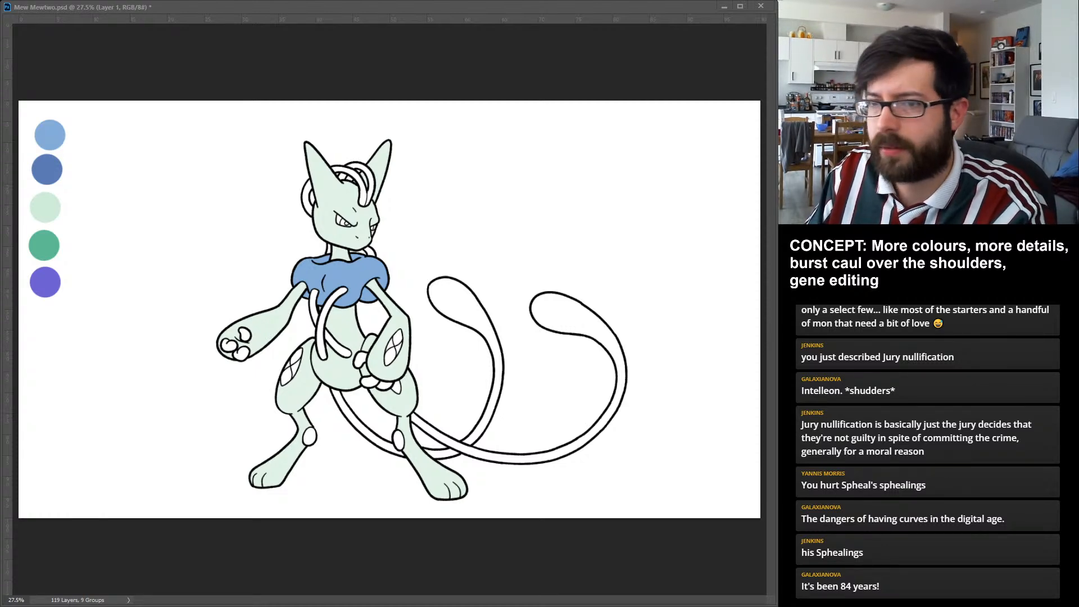
{"action": "key", "text": "alt+BackSpace"}
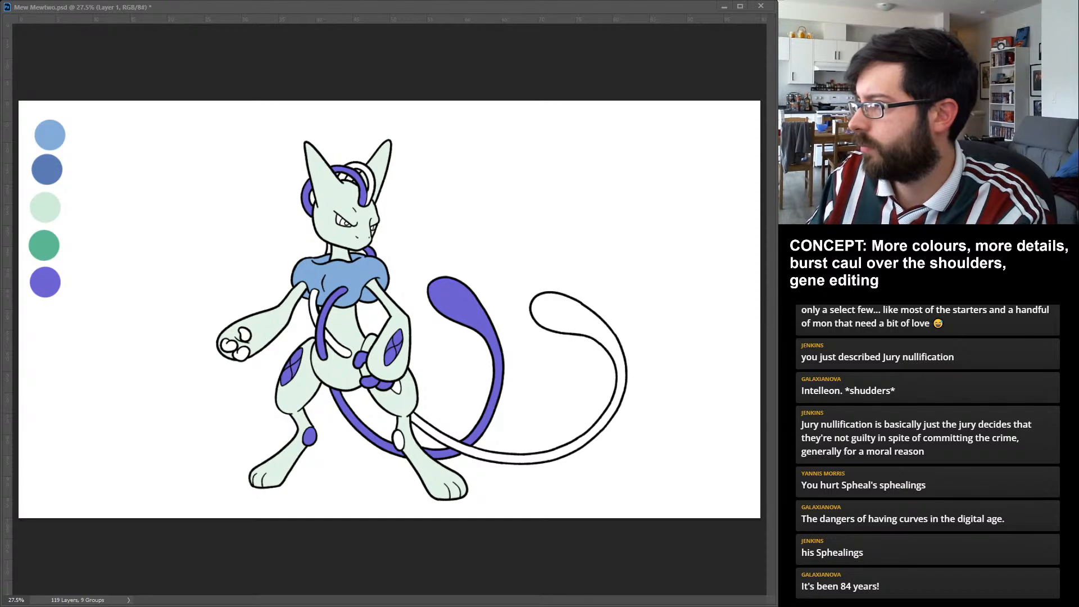
Compare the colouring with the line art and the purple fill hidden and shown.
{"action": "key", "text": "ctrl+comma"}
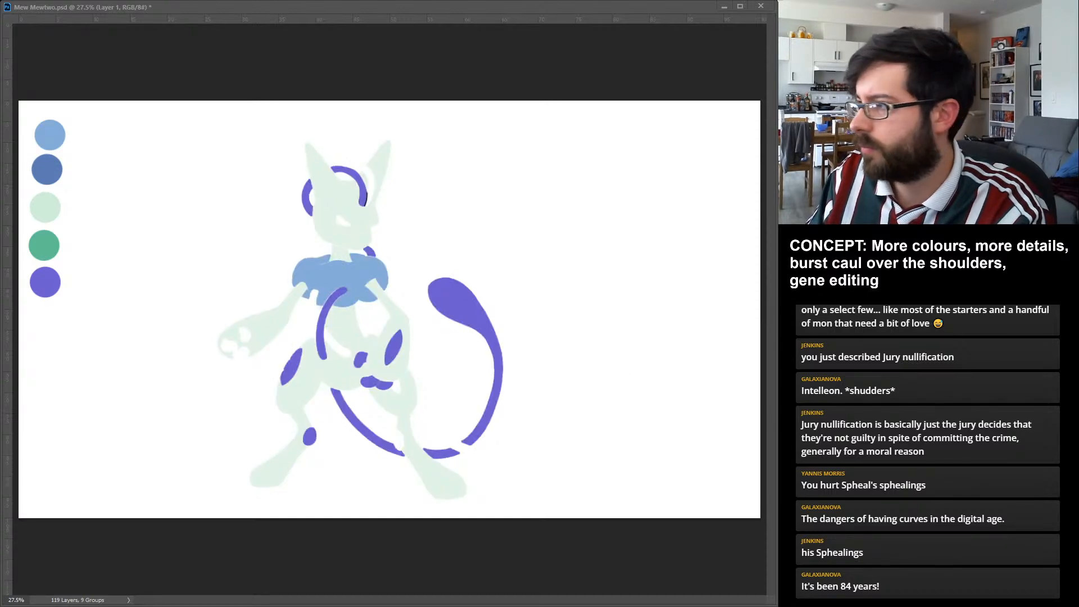
{"action": "key", "text": "ctrl+comma"}
{"action": "key", "text": "ctrl+comma"}
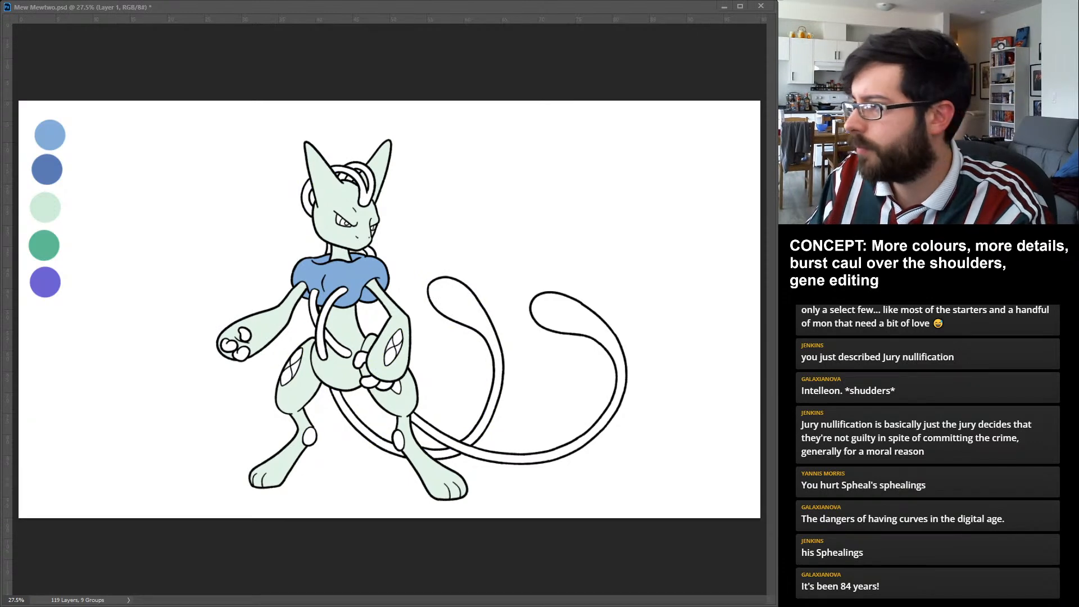
{"action": "key", "text": "ctrl+comma"}
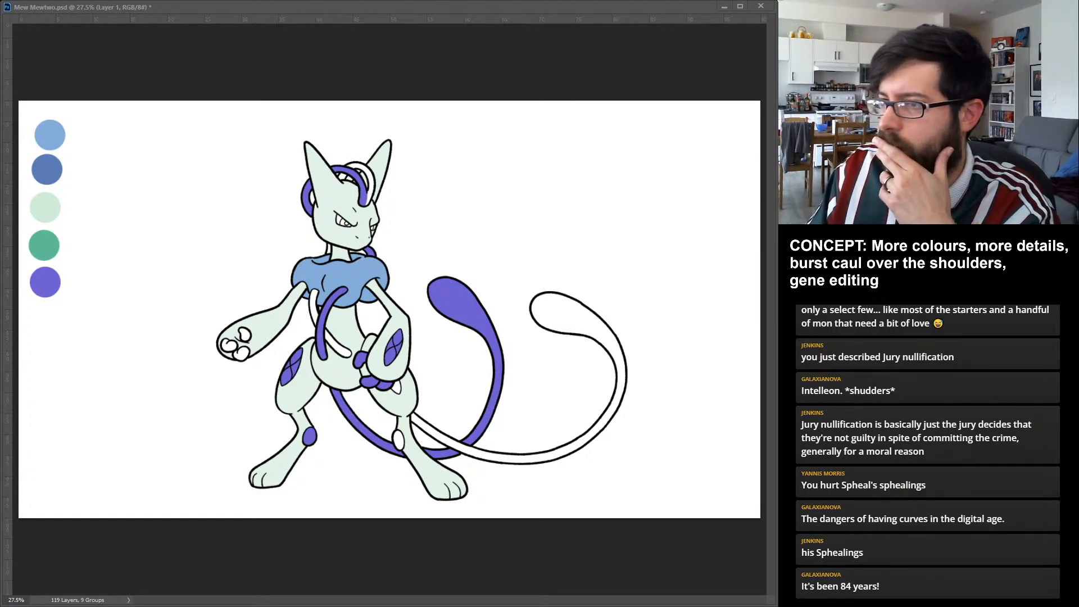
Fill the outer tail, remaining tubes, open hand's fingertips, and second leg's knee pad and thigh patch green on a layer named Tube Green.
{"action": "key", "text": "ctrl+z"}
{"action": "key", "text": "ctrl+shift+z"}
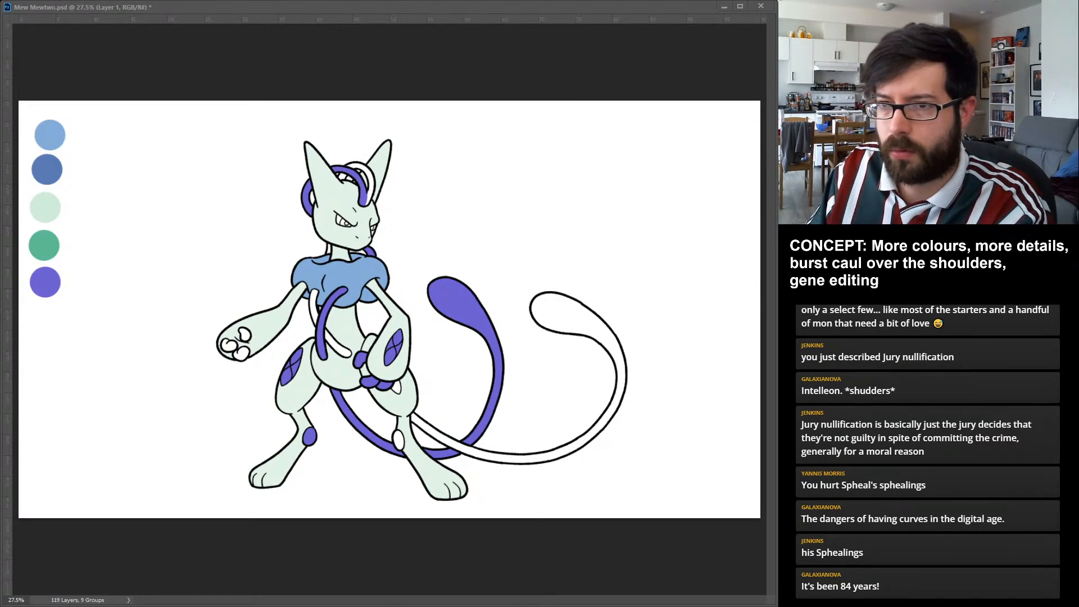
{"action": "key", "text": "alt+BackSpace"}
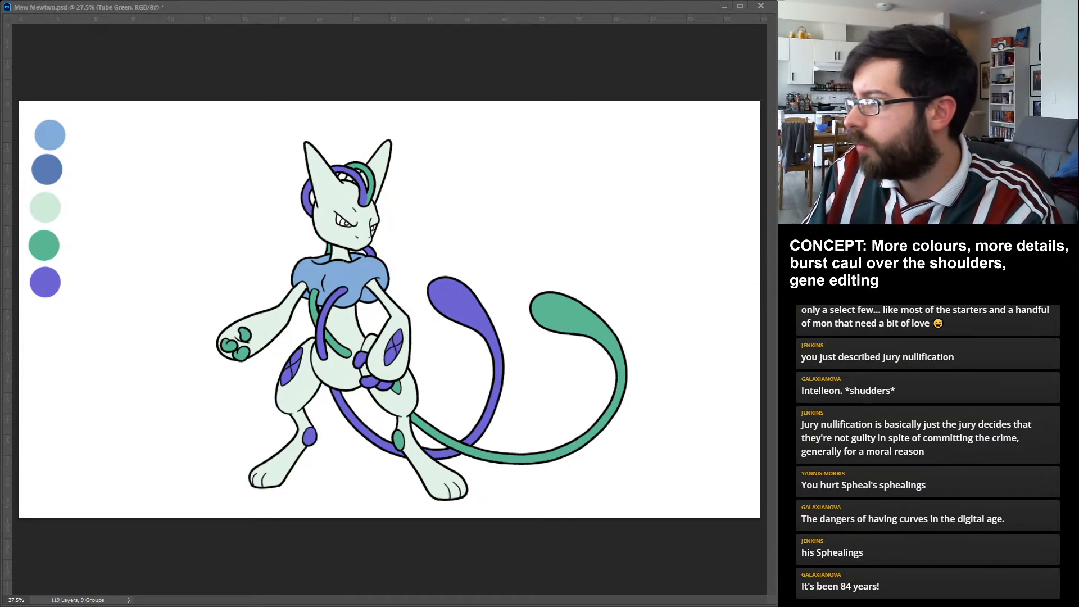
Colour both eyes using purple and a layer named Eye White, and save the file with the palette swatches hidden.
{"action": "key", "text": "alt+bracketleft"}
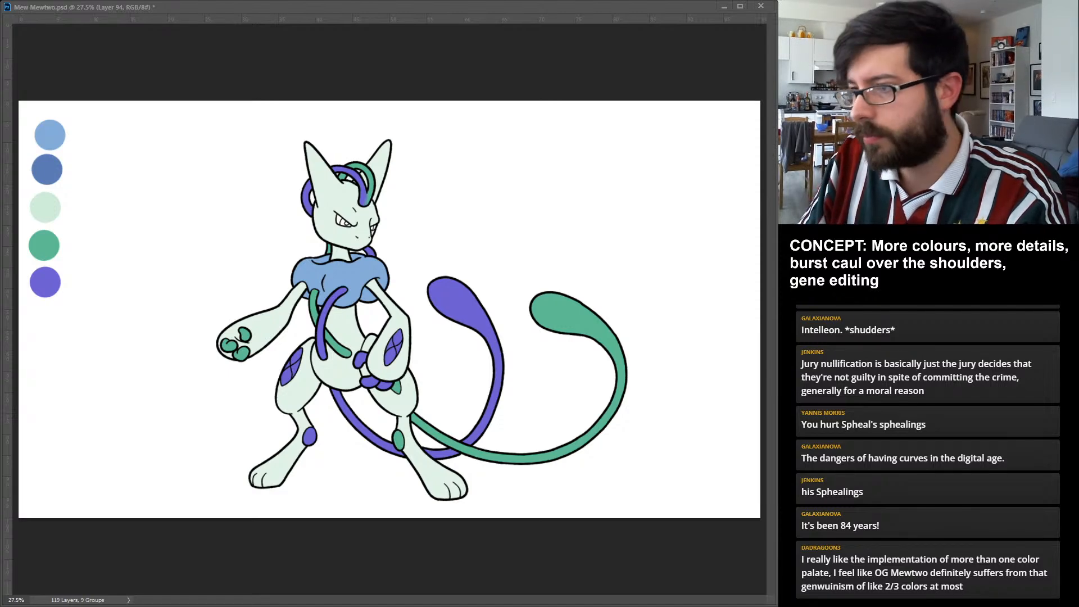
{"action": "left_click", "coordinate": [343, 223]}
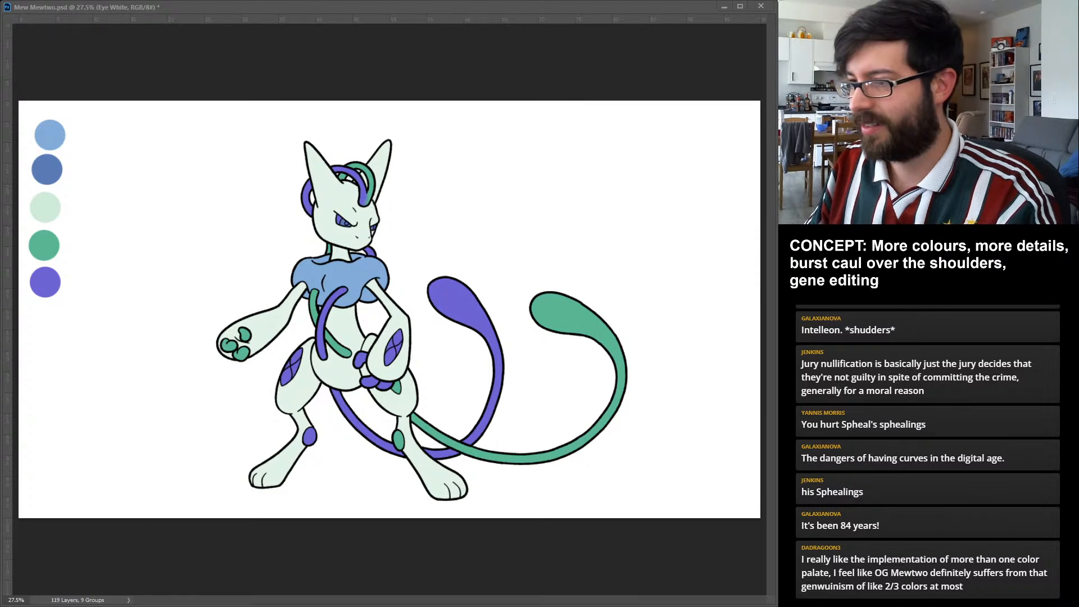
{"action": "key", "text": "ctrl+z"}
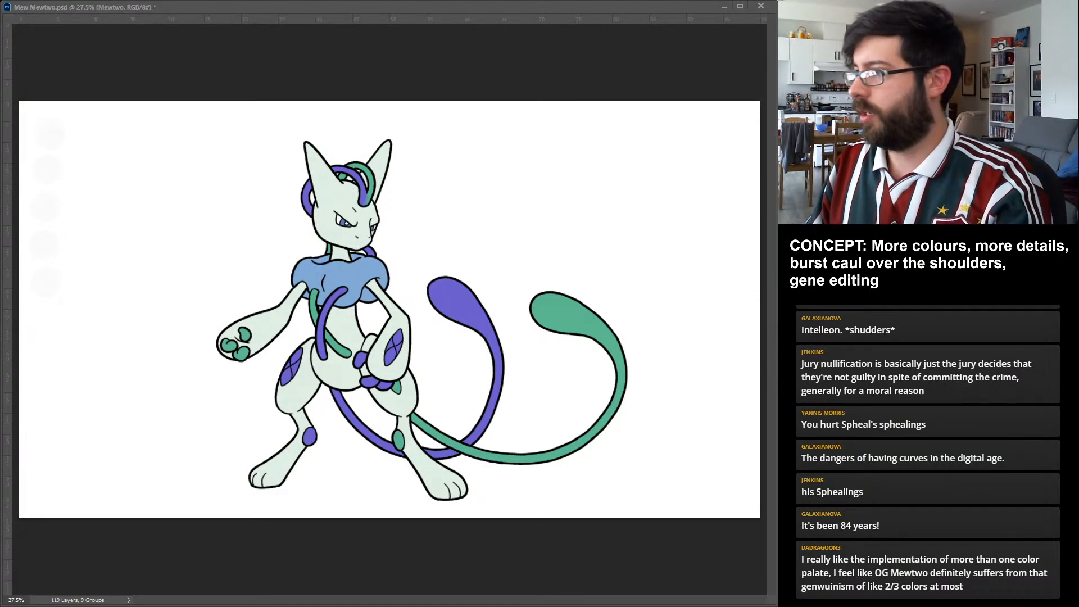
{"action": "key", "text": "ctrl+s"}
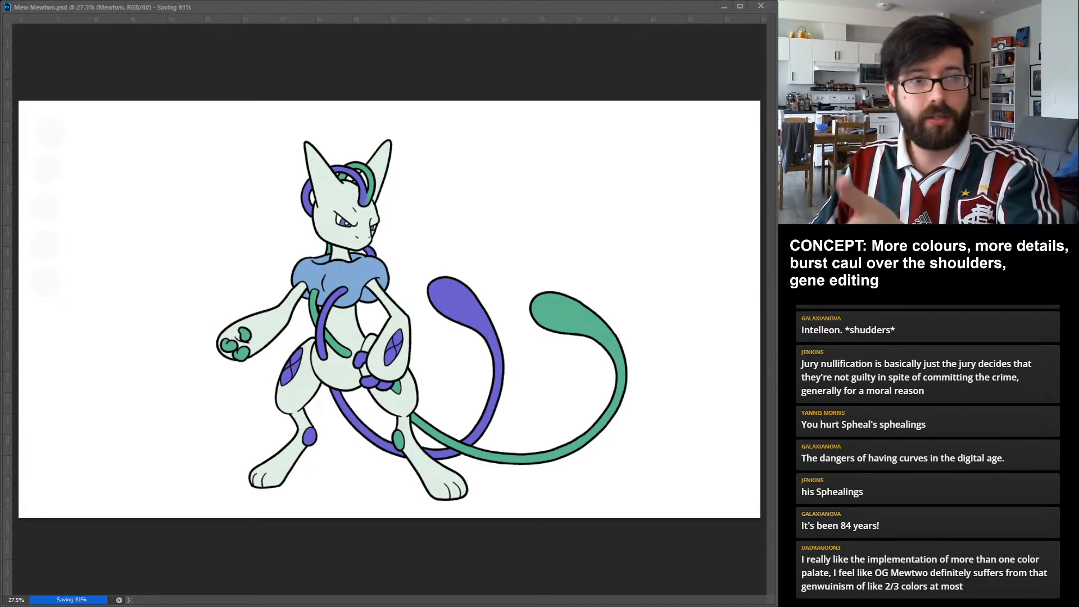